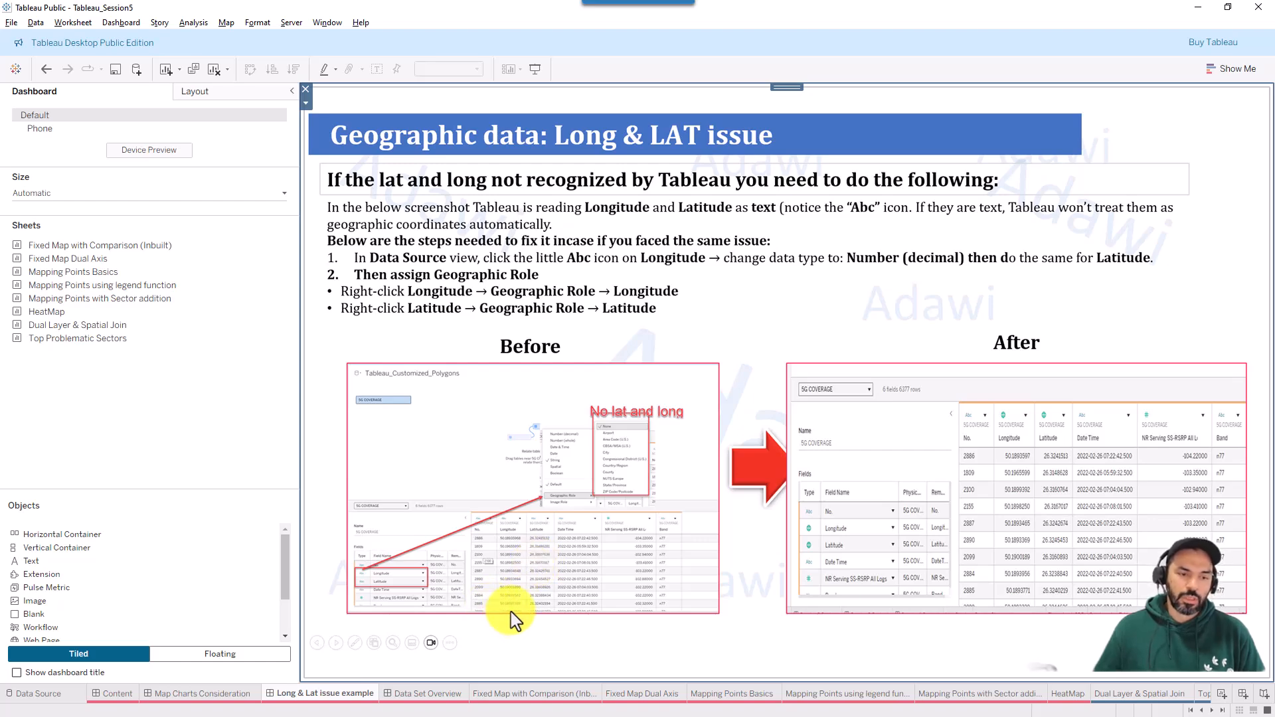
# Open the Data Set Overview dashboard and collapse the side pane to enlarge the dataset previews.
pyautogui.click(415, 694)
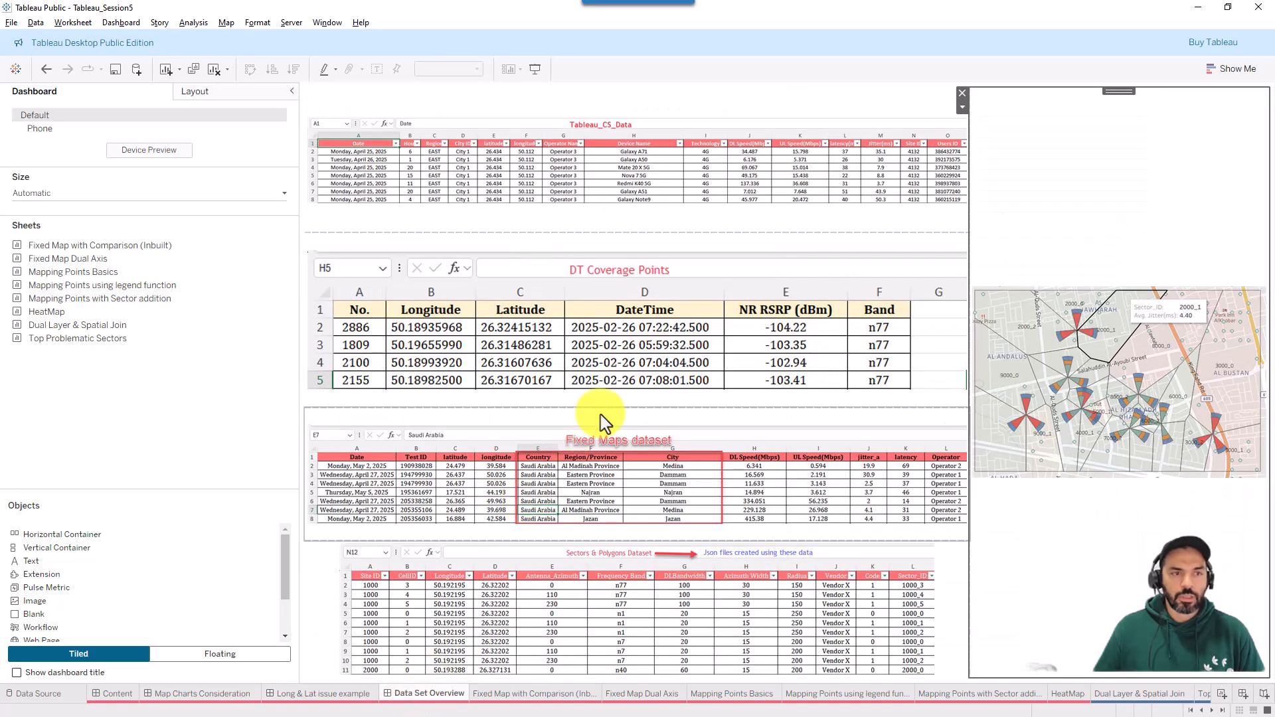
pyautogui.click(293, 92)
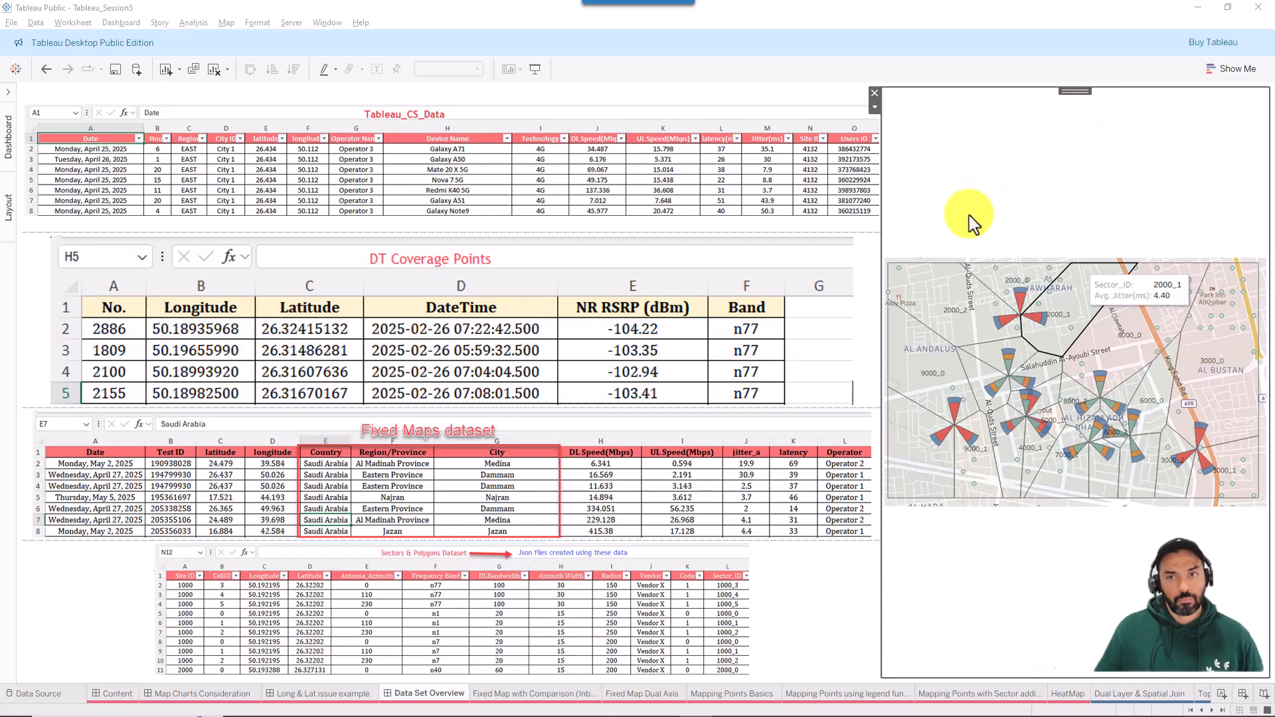
pyautogui.moveTo(806, 436); pyautogui.dragTo(968, 425)
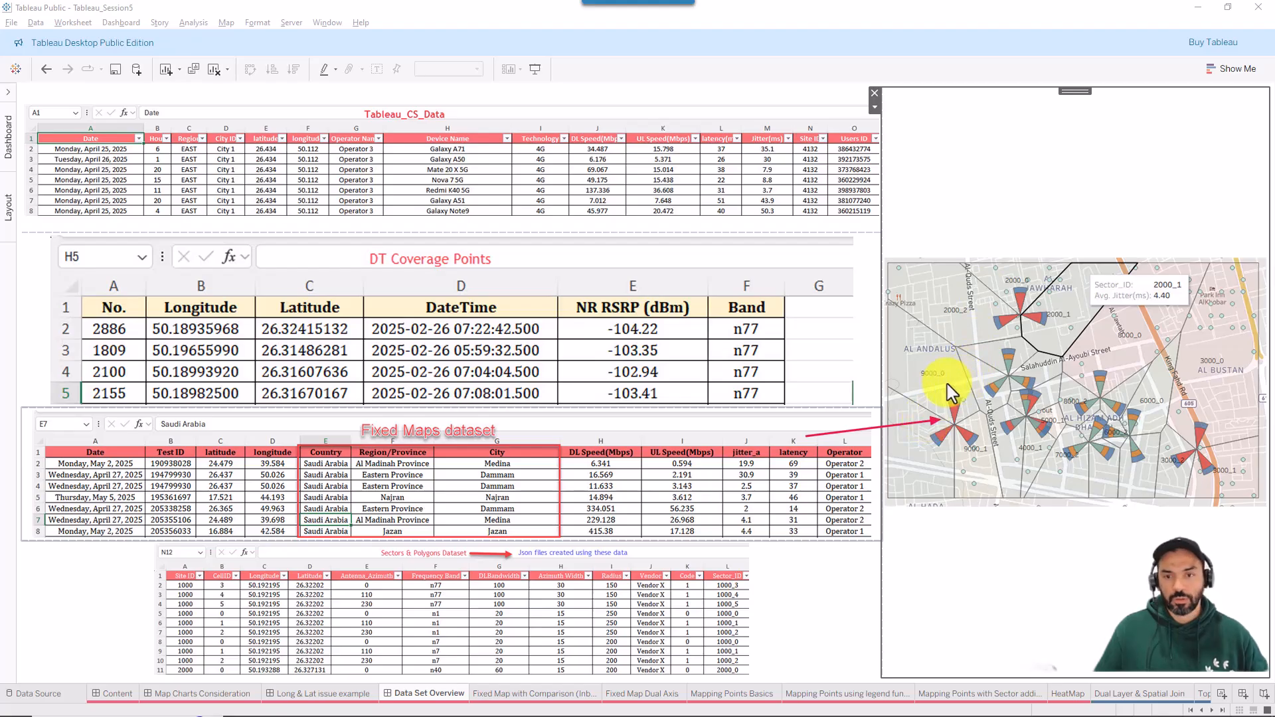
pyautogui.moveTo(917, 391); pyautogui.dragTo(988, 466)
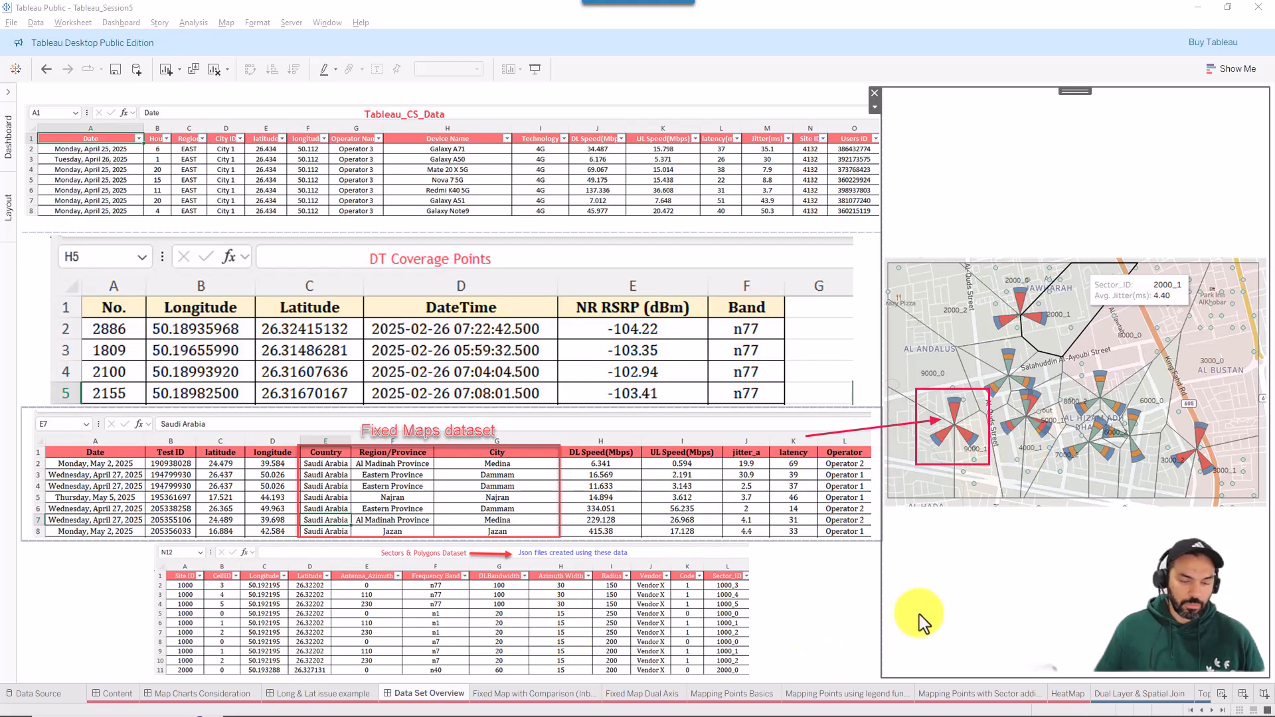
pyautogui.moveTo(932, 606); pyautogui.dragTo(761, 611)
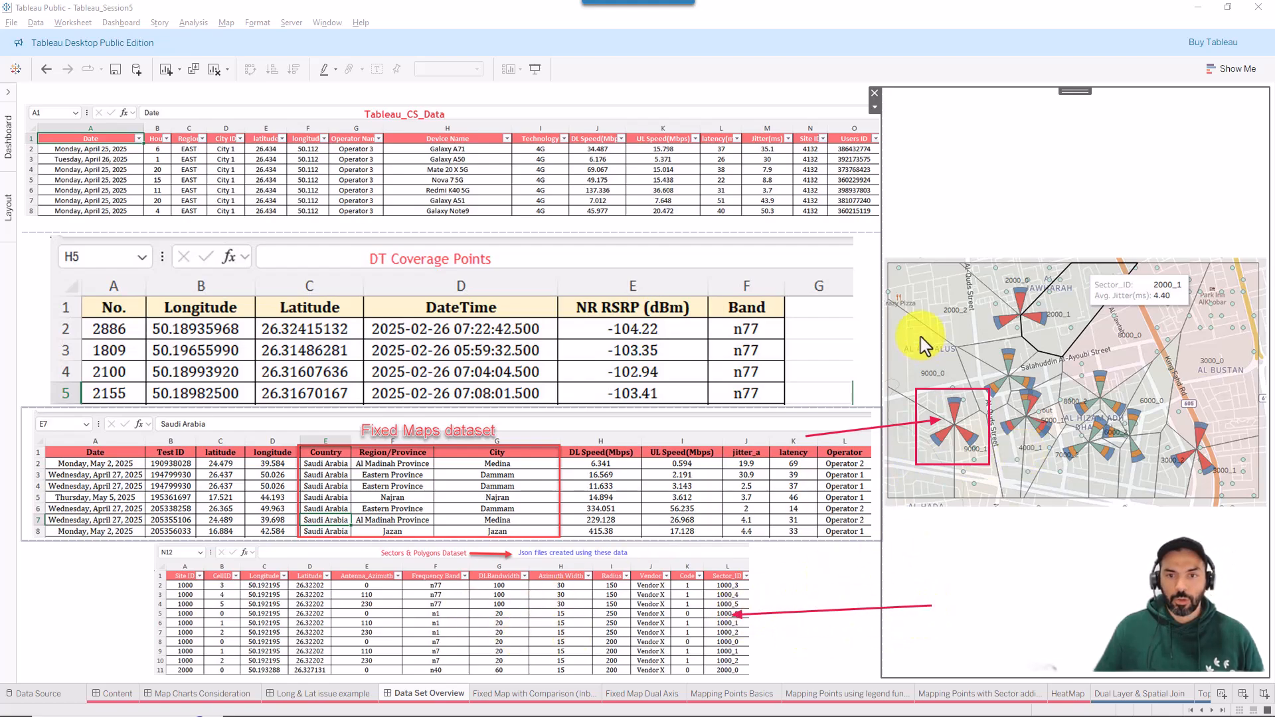
pyautogui.moveTo(1045, 188); pyautogui.dragTo(950, 286)
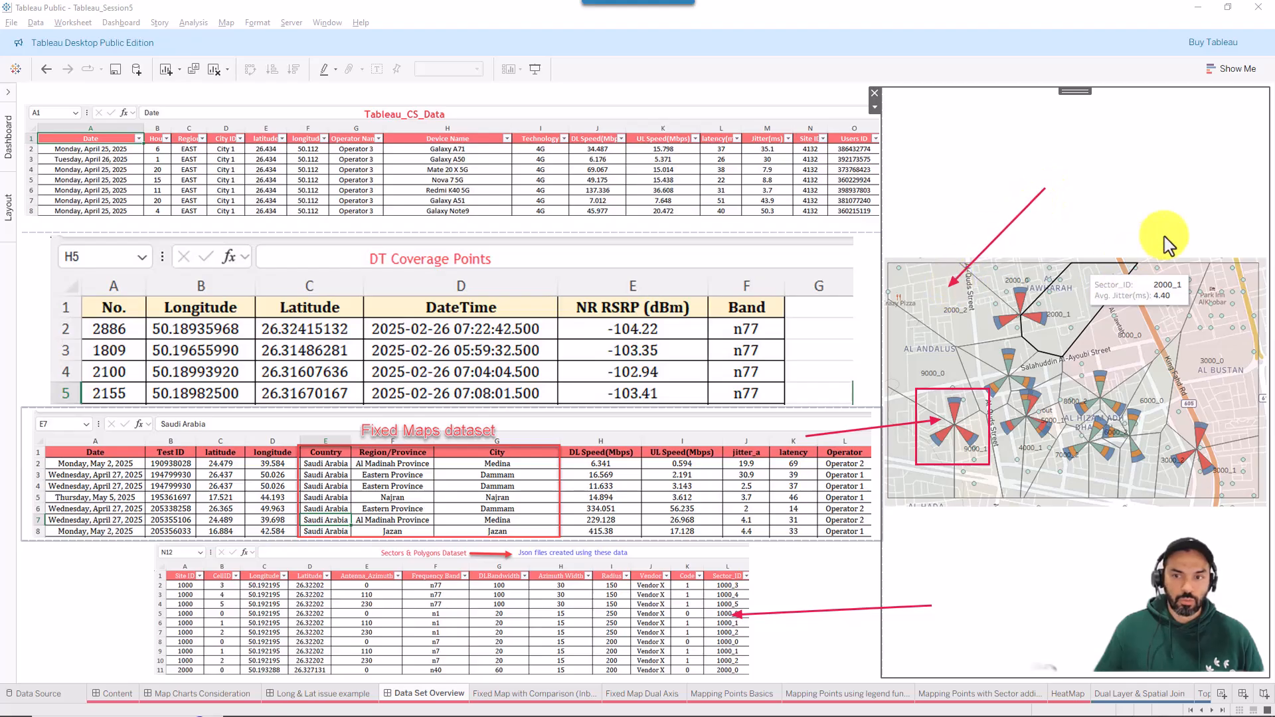
pyautogui.moveTo(1174, 233); pyautogui.dragTo(1175, 259)
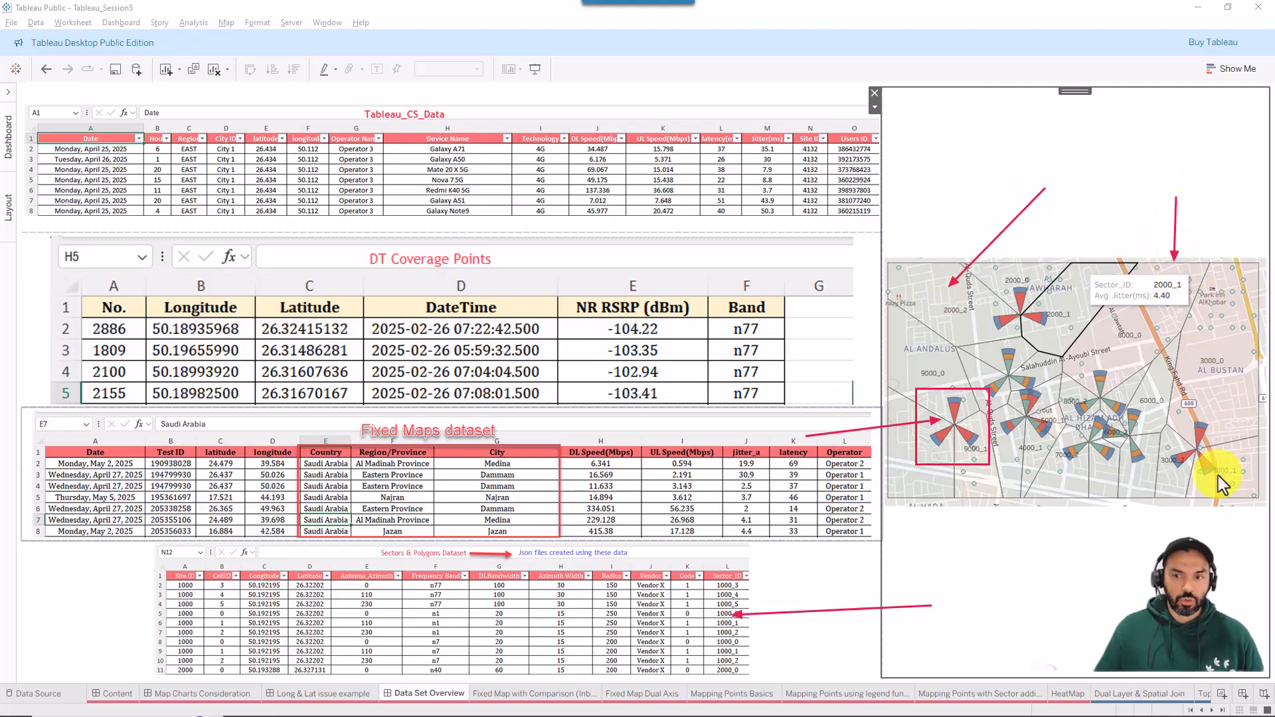
pyautogui.moveTo(1227, 480); pyautogui.dragTo(1223, 426)
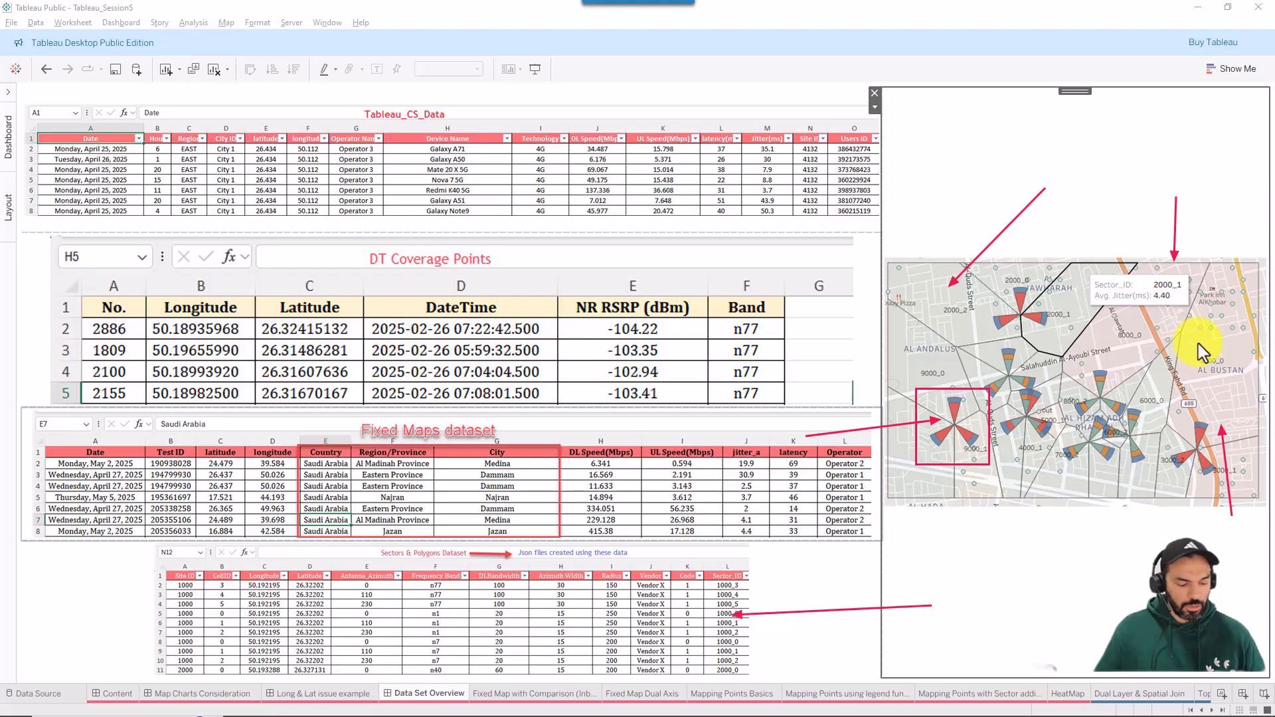
pyautogui.moveTo(1241, 279); pyautogui.dragTo(1192, 339)
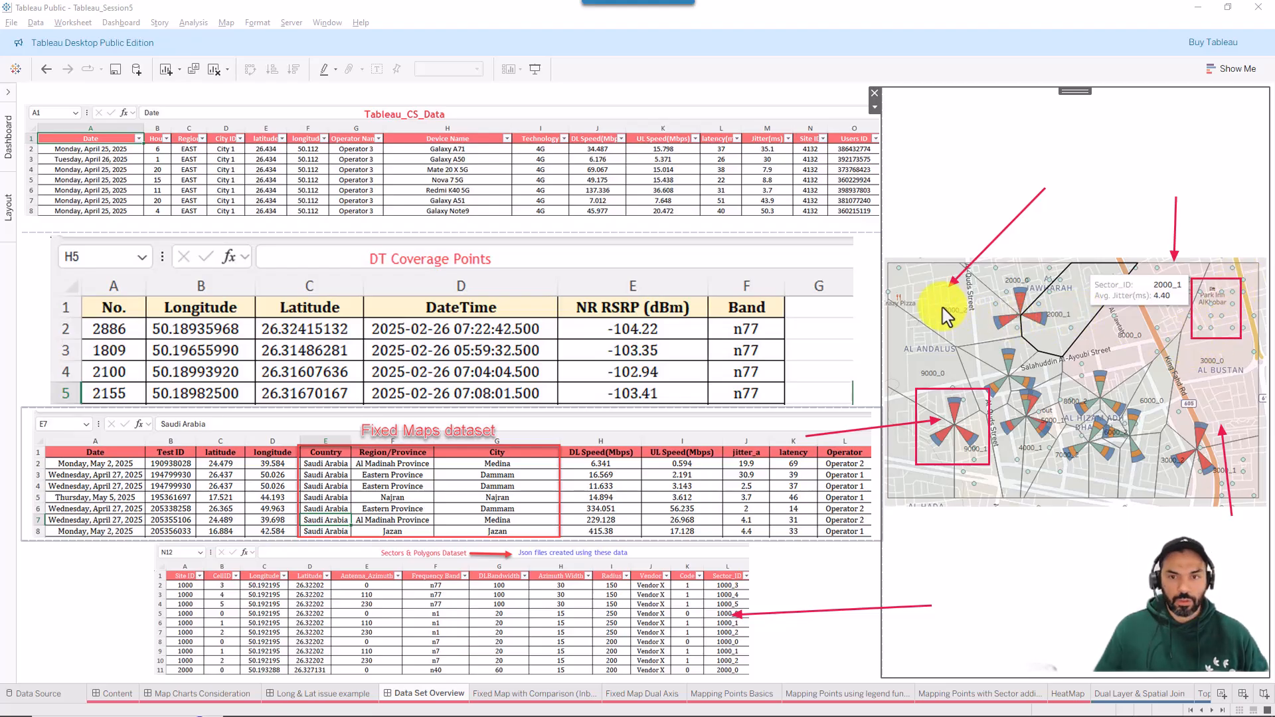
pyautogui.moveTo(953, 307); pyautogui.dragTo(725, 183)
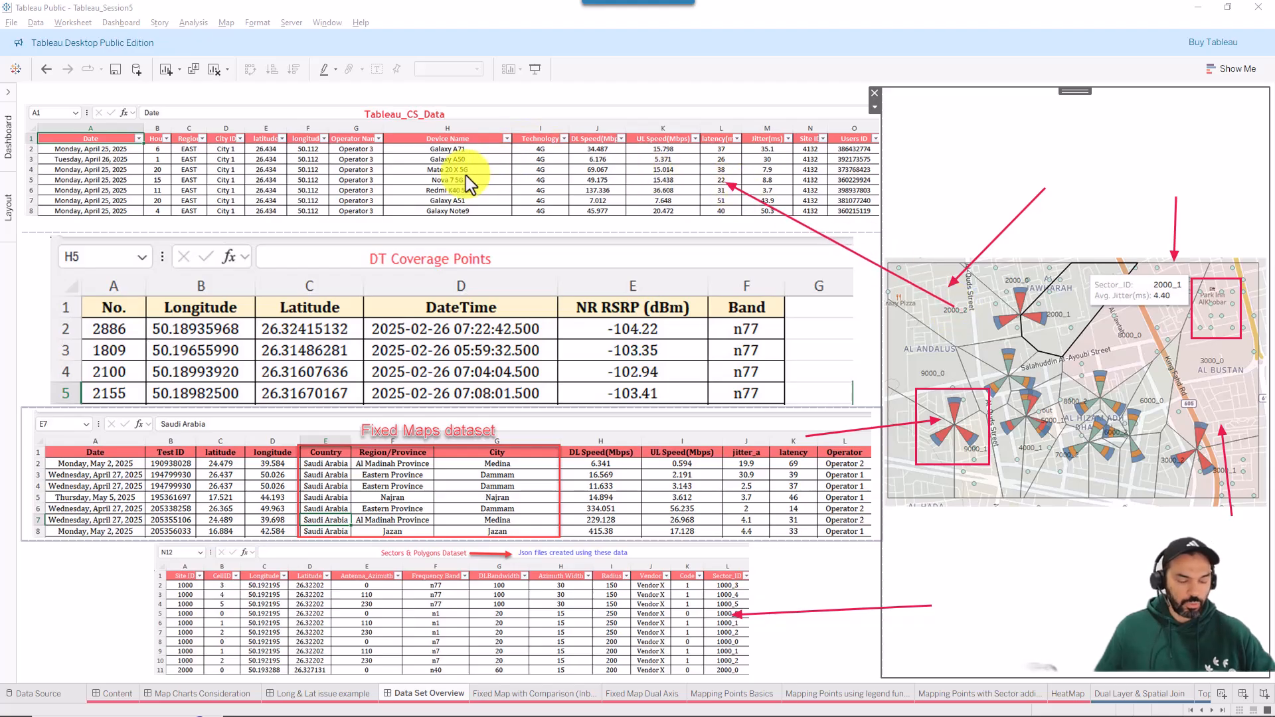
pyautogui.moveTo(109, 128); pyautogui.dragTo(621, 237)
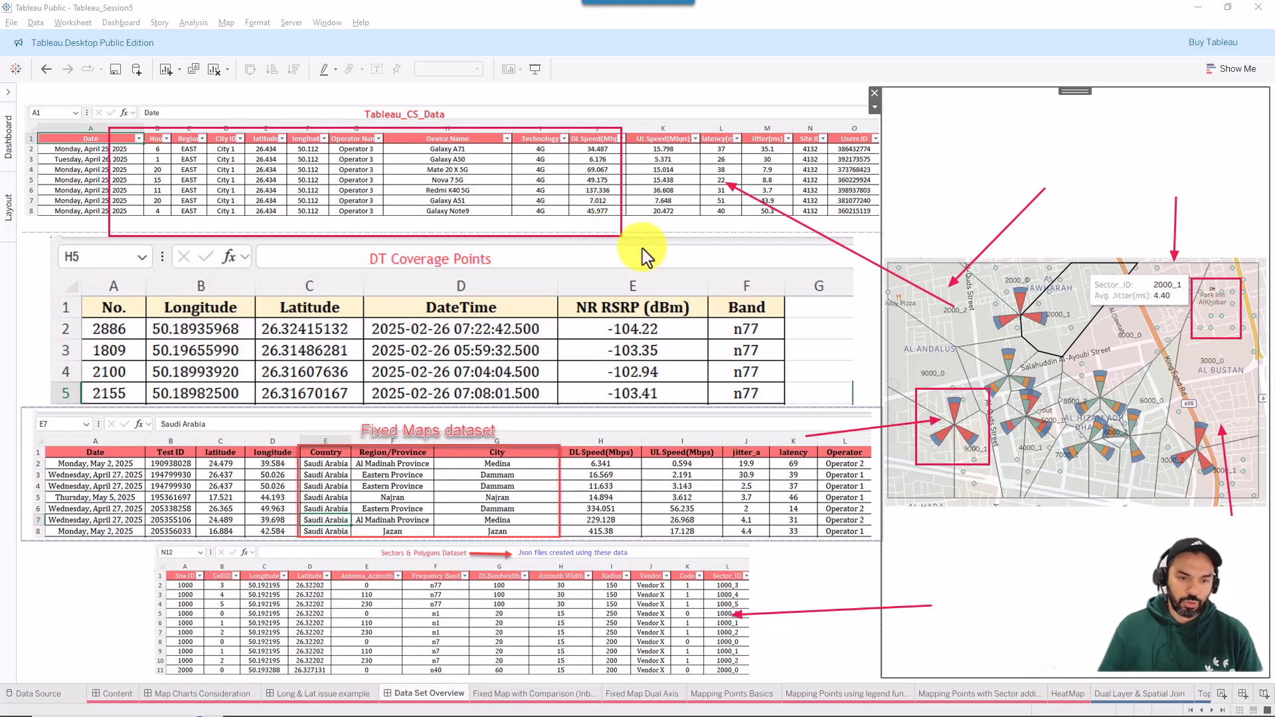
pyautogui.press('Escape')
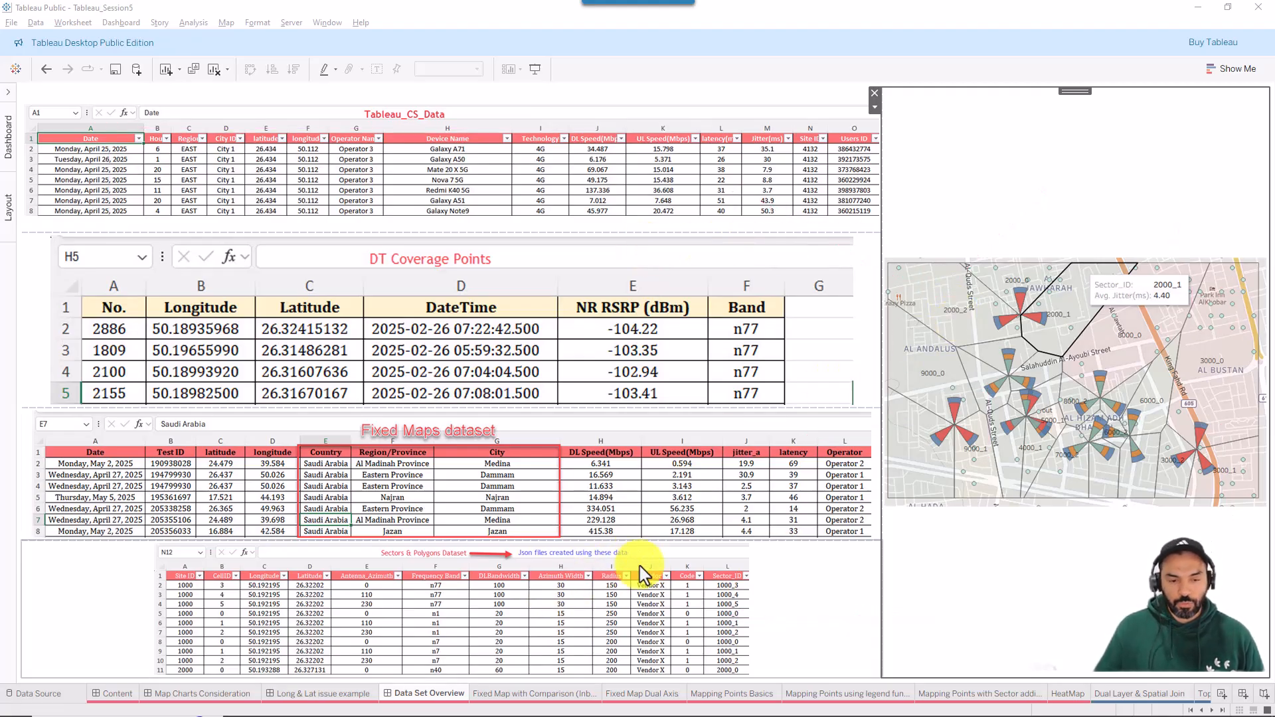
# Examine the Fixed Map with Comparison (Inbuilt) sheet, inspecting the average DL speed per region for each operator.
pyautogui.click(528, 696)
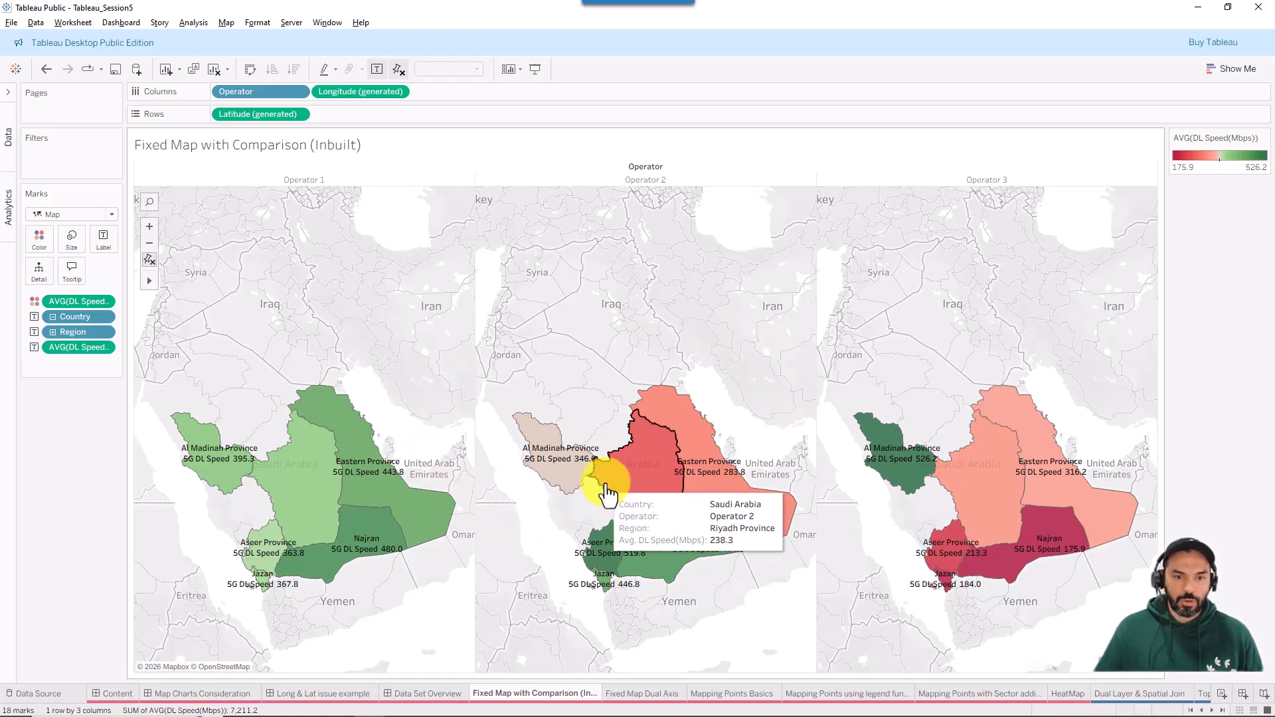
pyautogui.moveTo(634, 488)
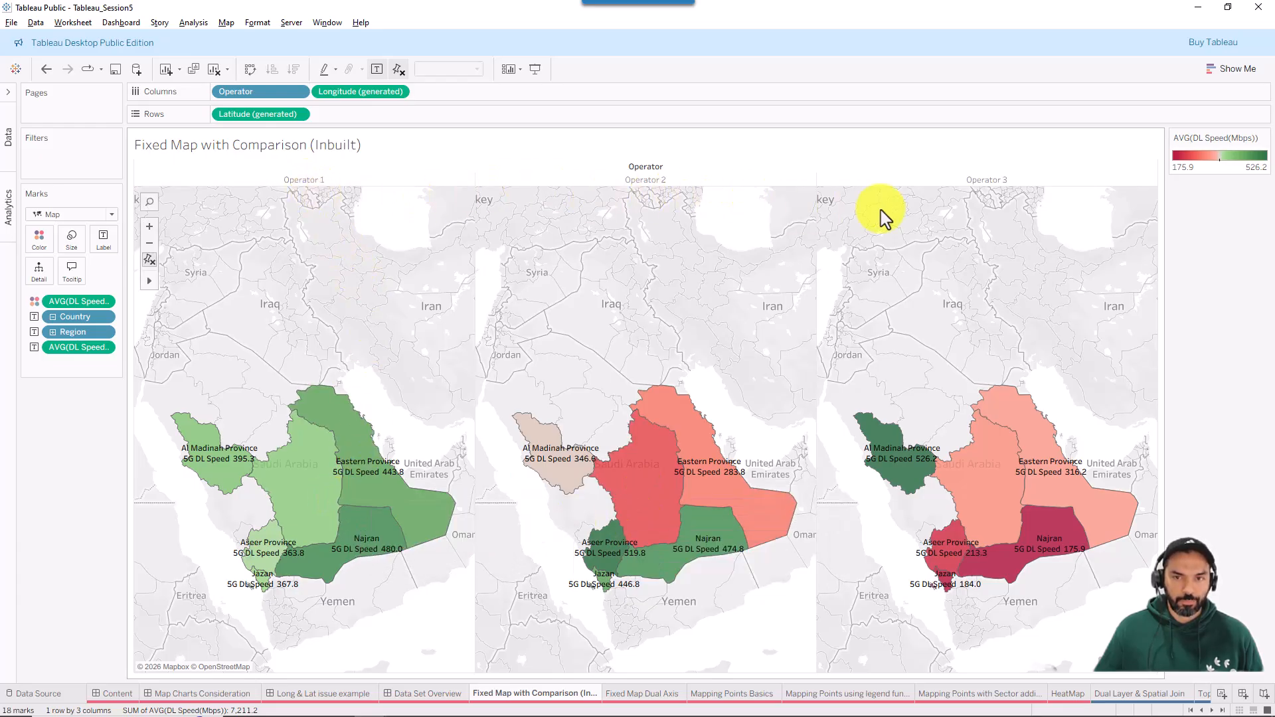
pyautogui.moveTo(335, 471)
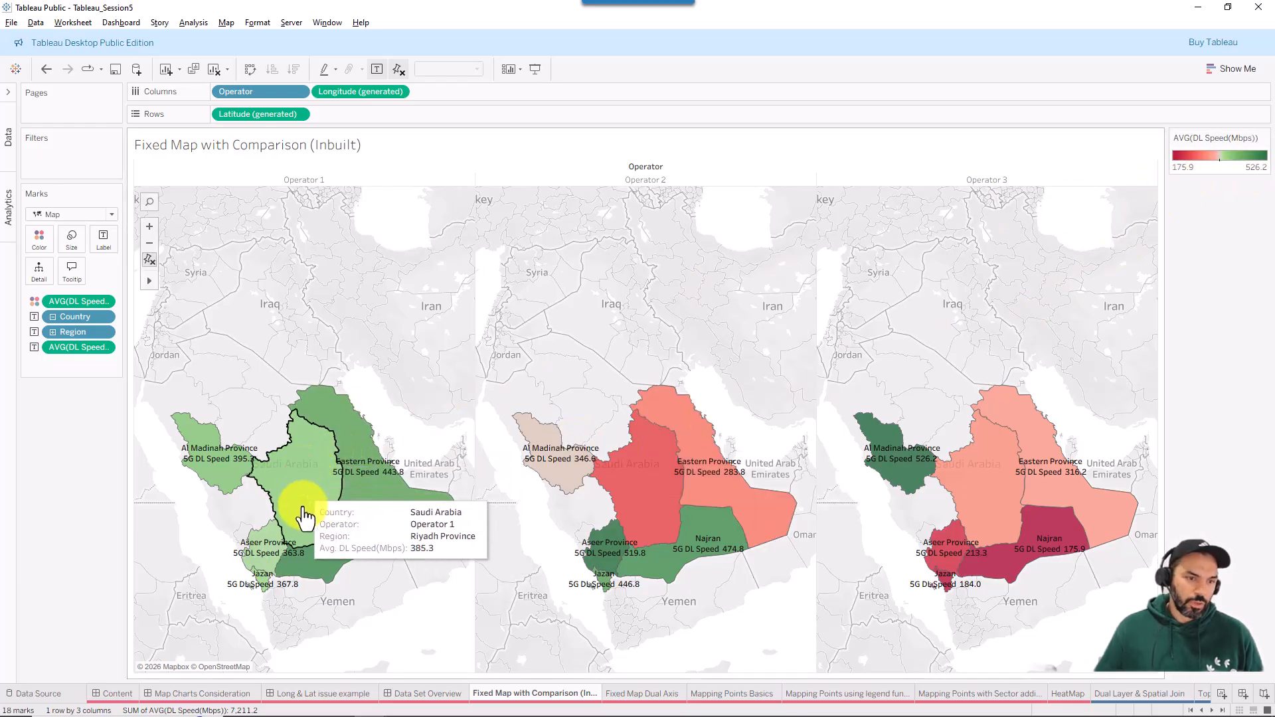
pyautogui.moveTo(705, 490)
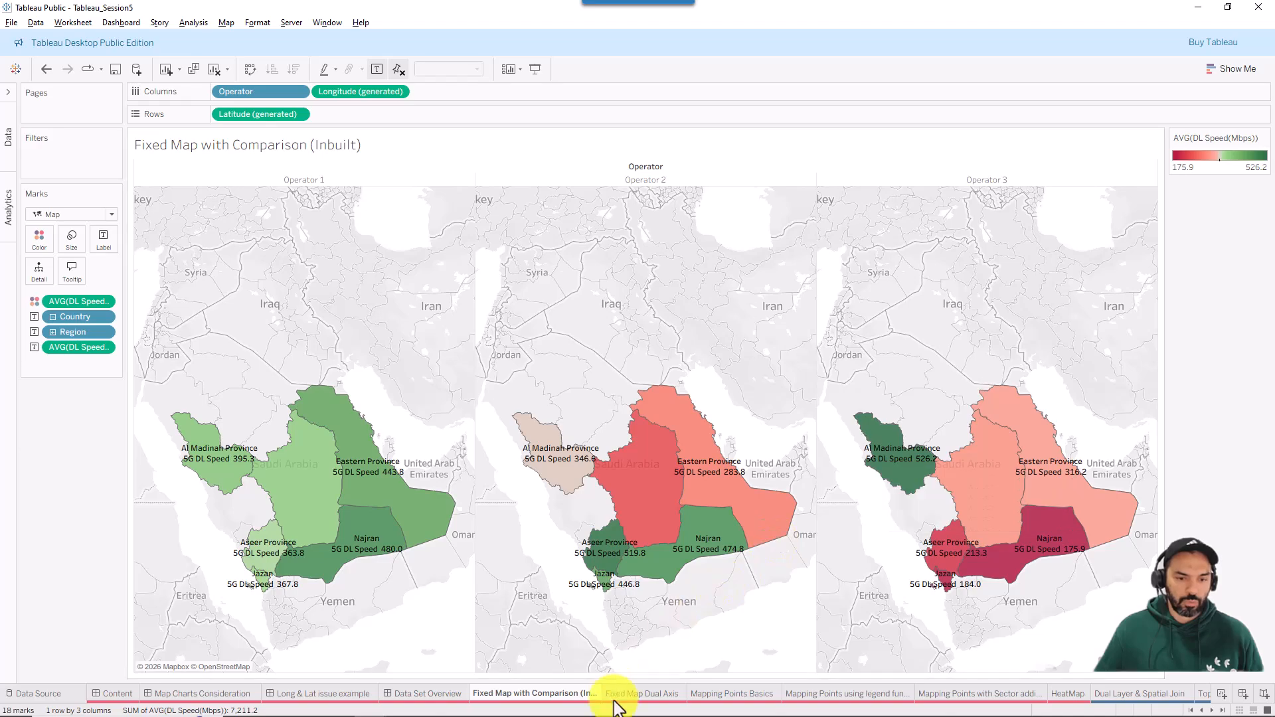
pyautogui.moveTo(634, 708)
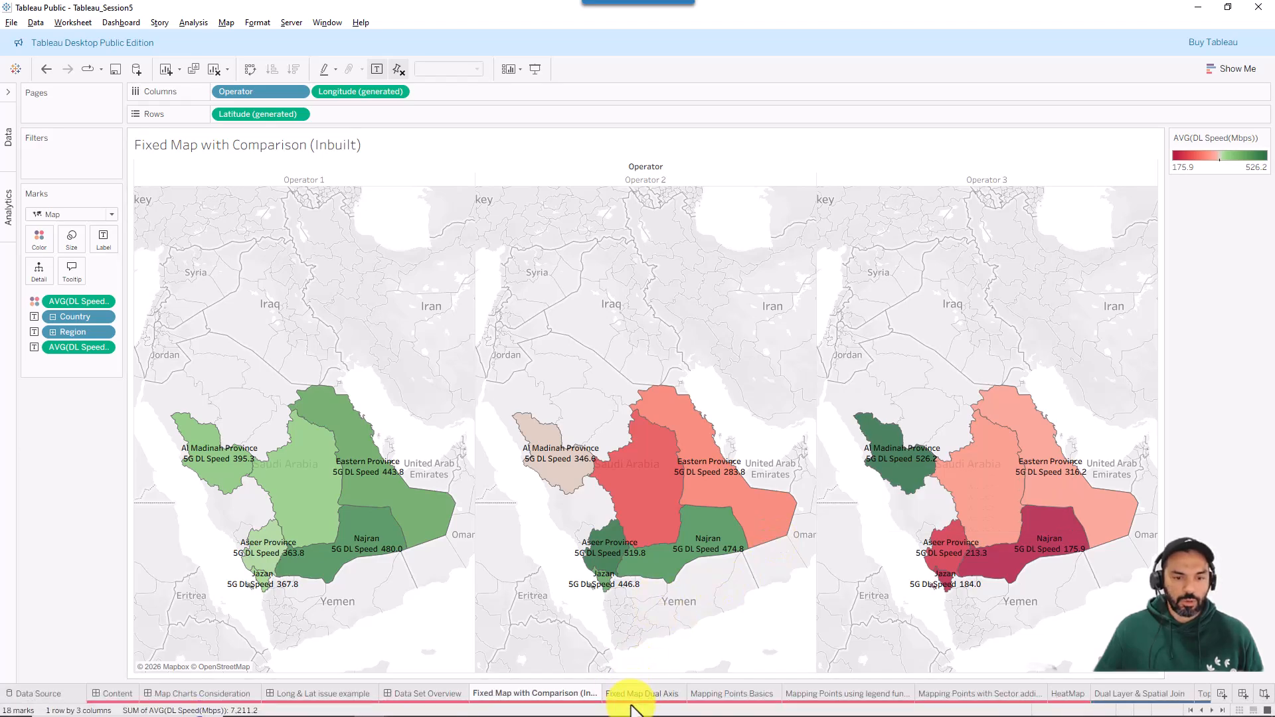
# Review the Fixed Map Dual Axis and Mapping Points Basics sheets, inspecting the NR RSRP points per band.
pyautogui.click(639, 691)
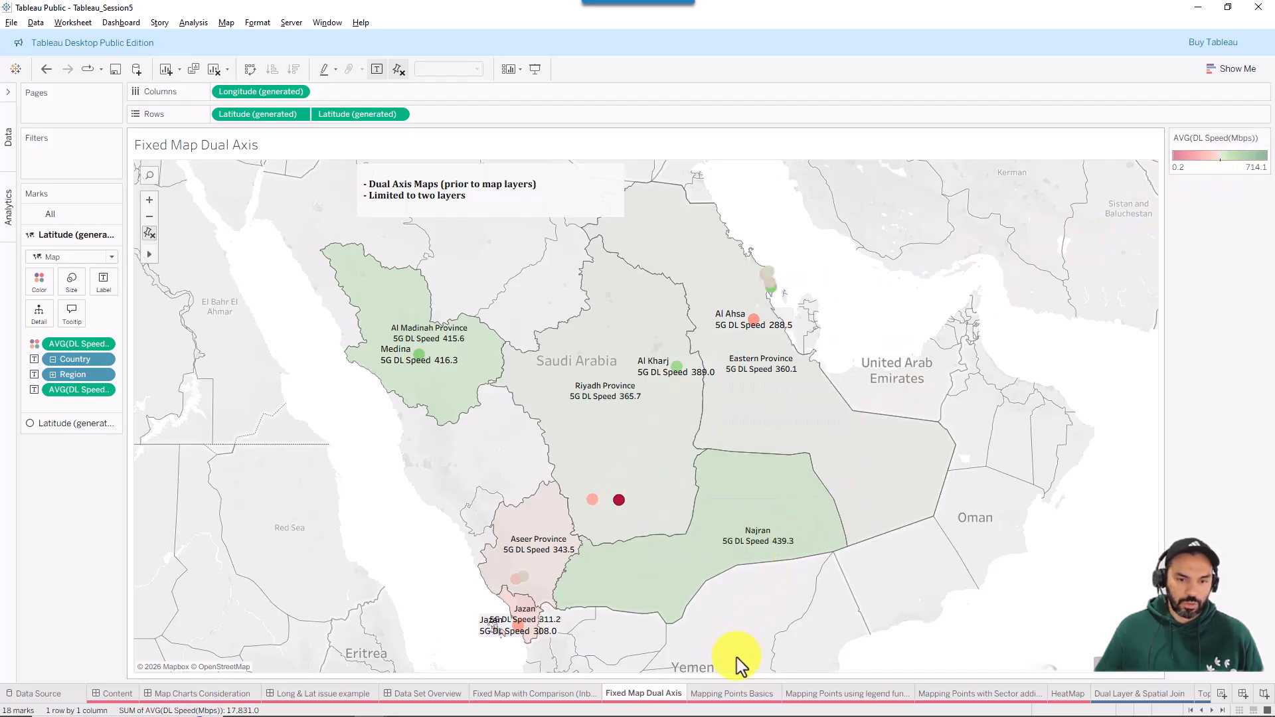
pyautogui.click(720, 695)
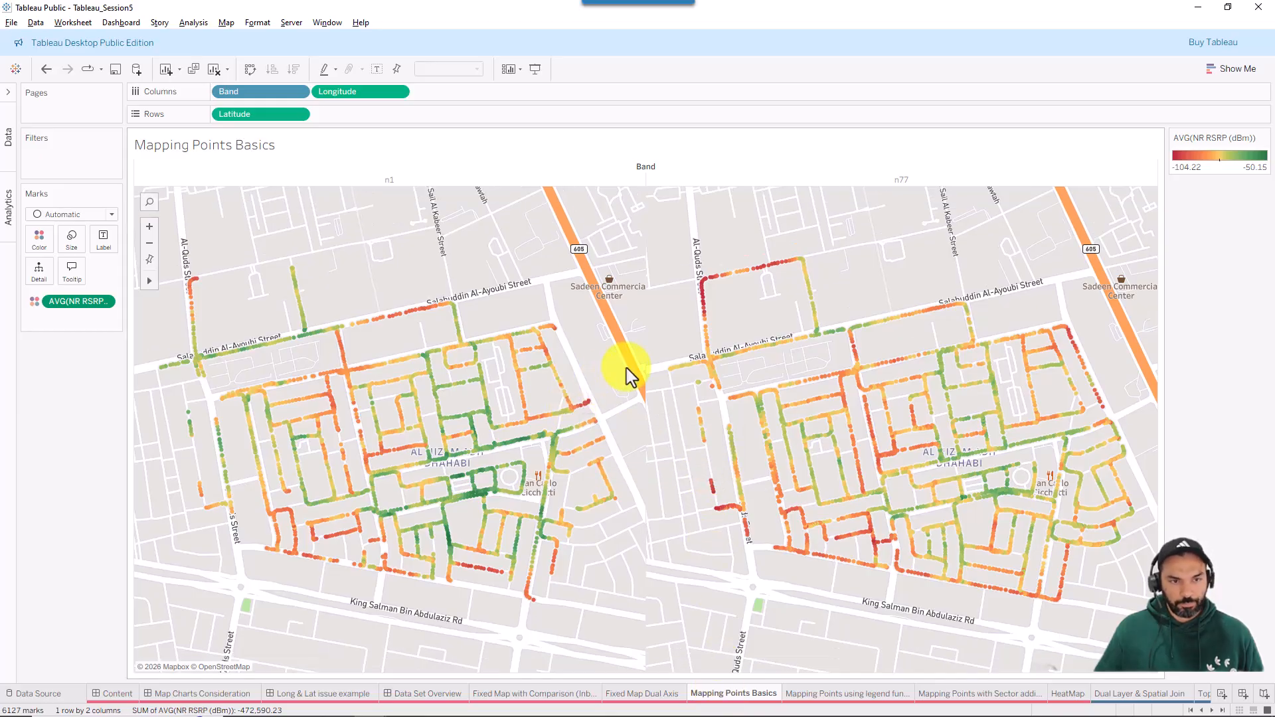
pyautogui.moveTo(521, 359)
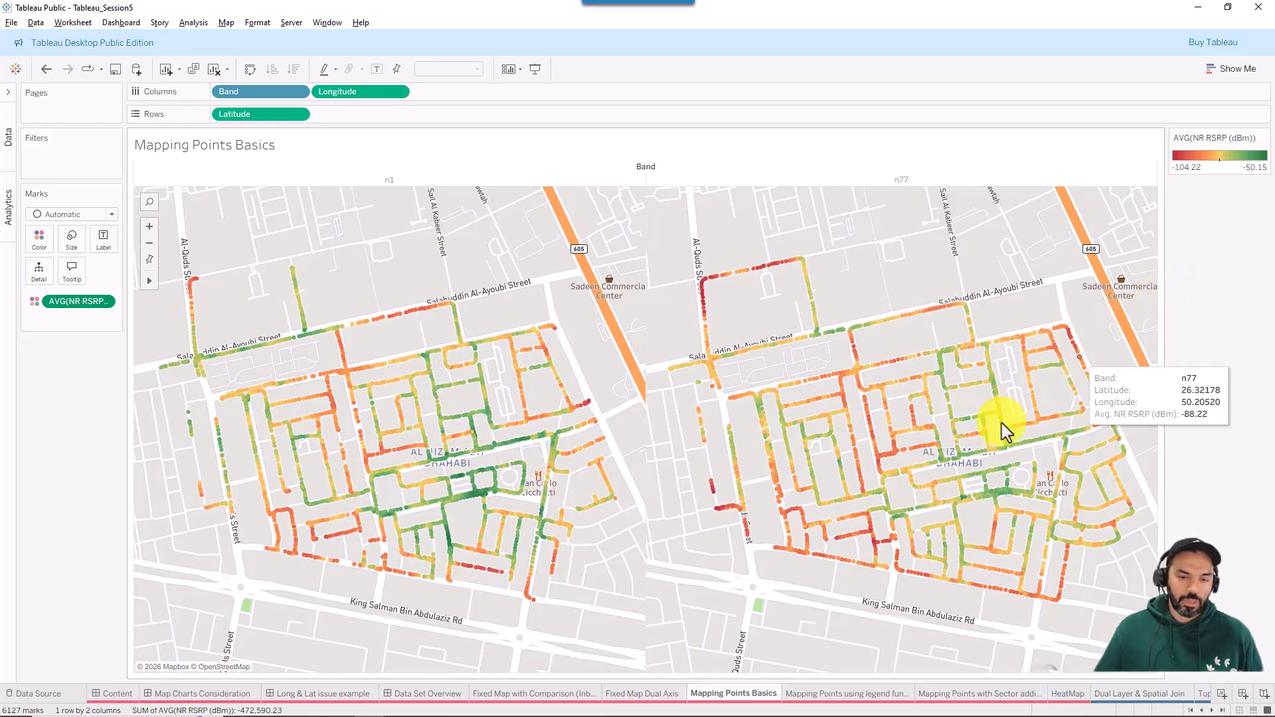
# On the Mapping Points using legend function sheet, highlight individual NR RSRP ranges from the legend and clear the highlighting.
pyautogui.click(811, 698)
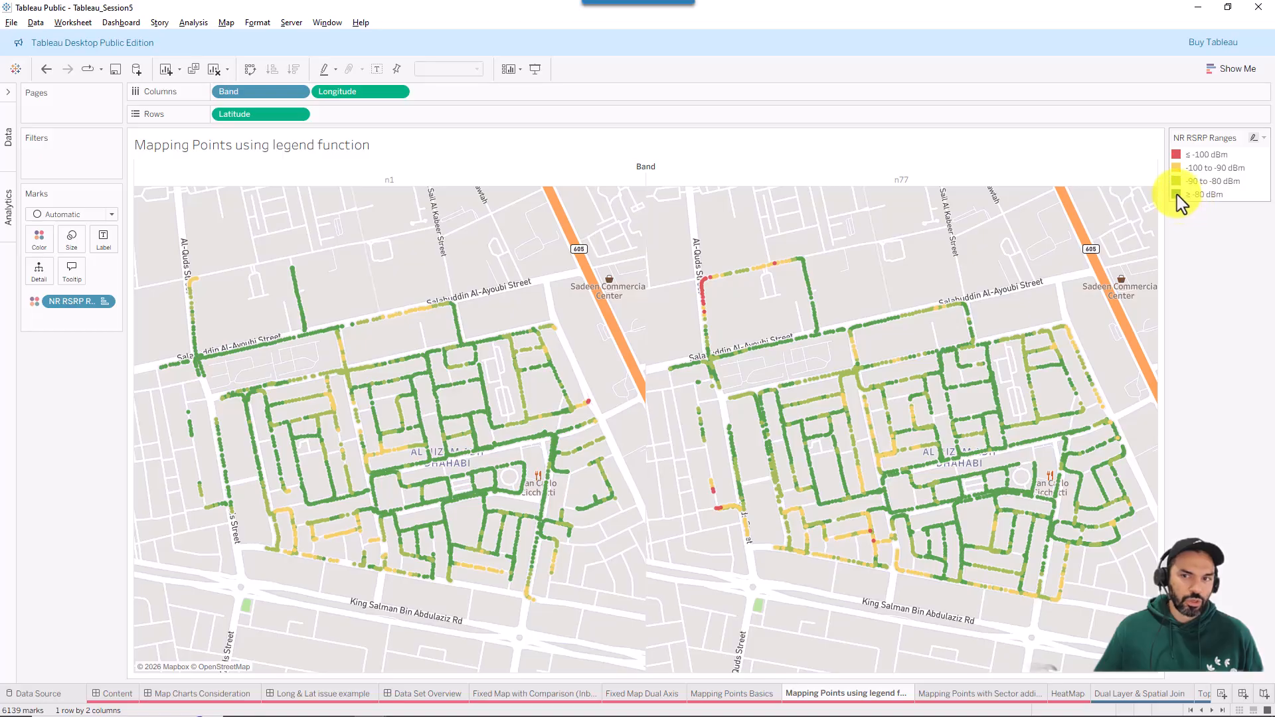
pyautogui.click(1183, 195)
pyautogui.click(1182, 181)
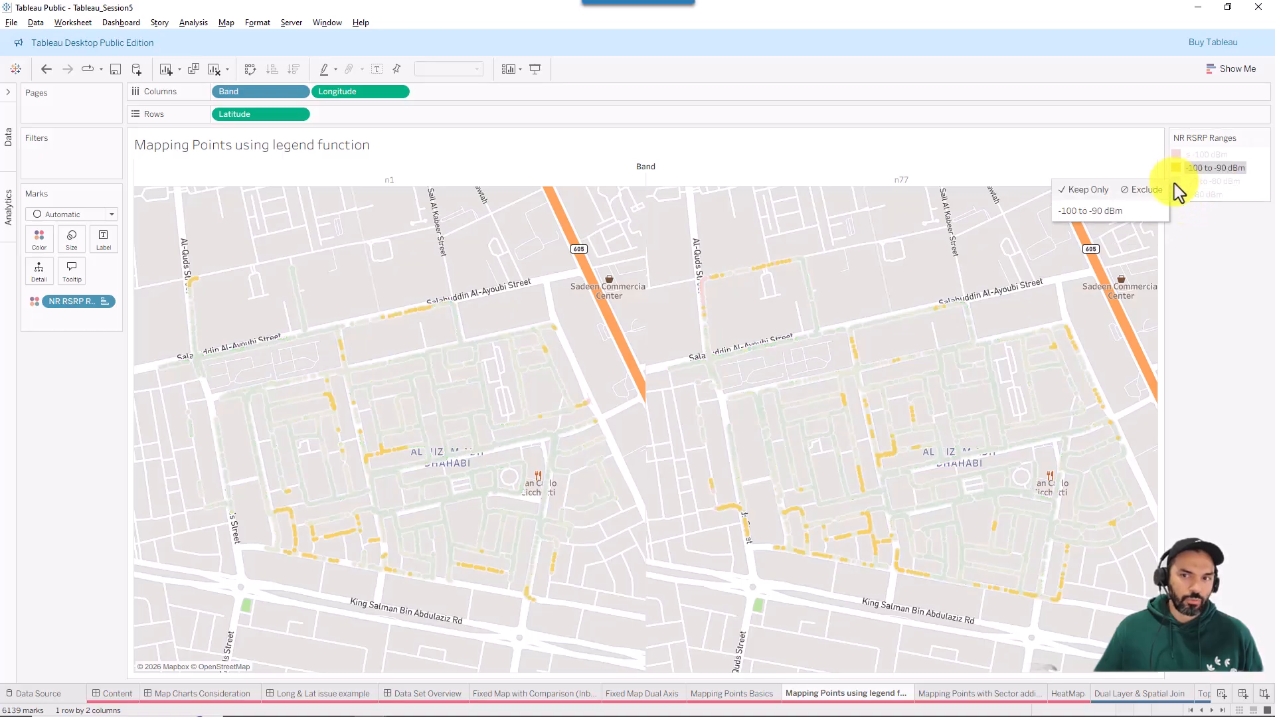
pyautogui.click(1186, 182)
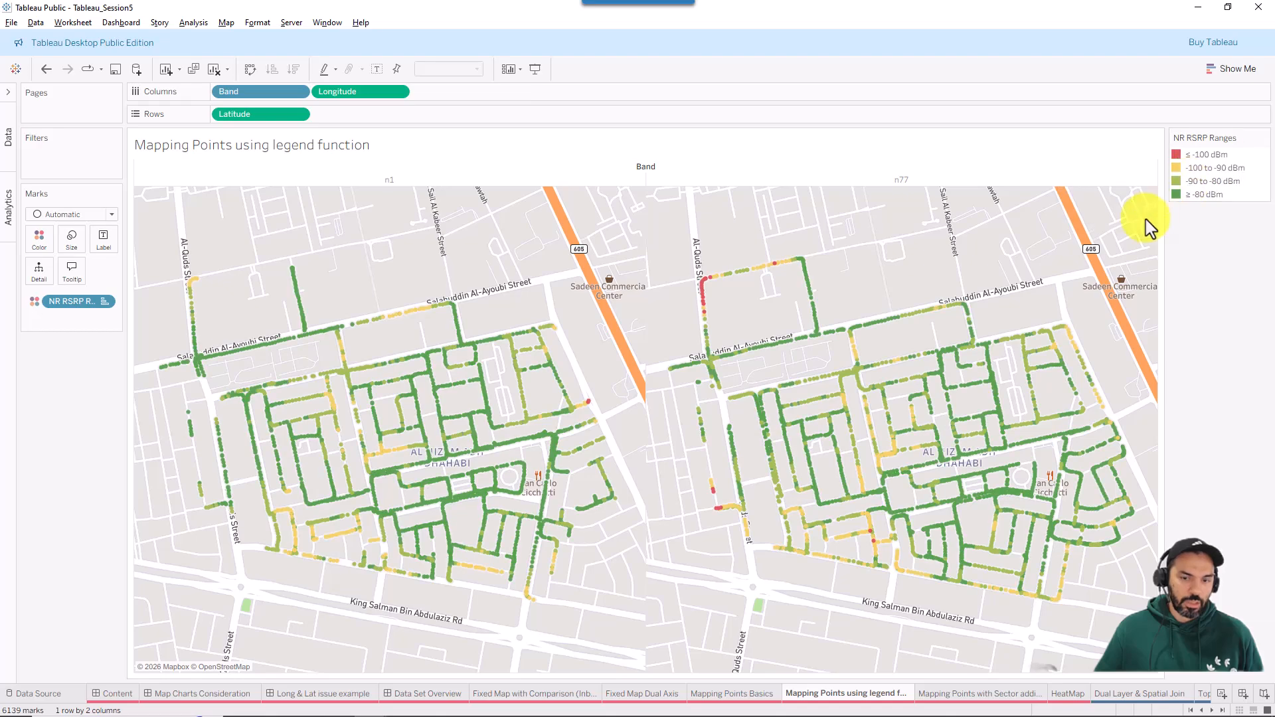
# Review the Mapping Points with Sector addition sheet and the HeatMap sheet.
pyautogui.click(940, 695)
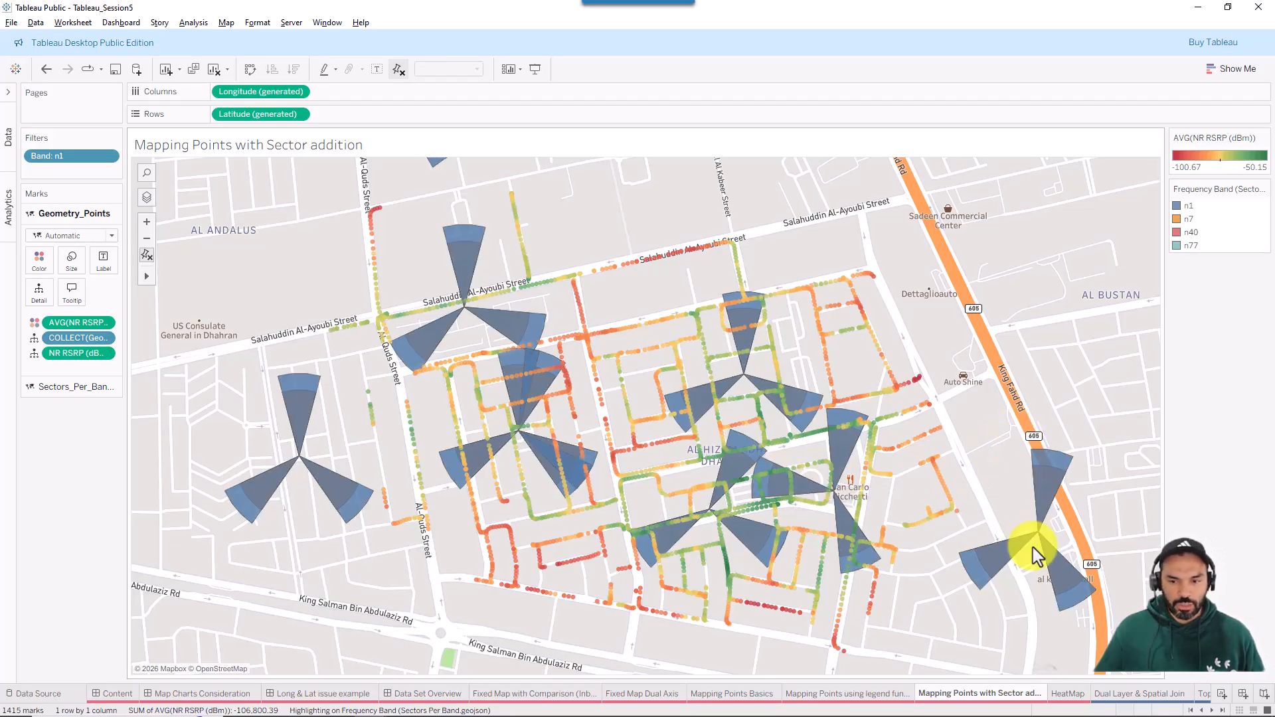
pyautogui.click(1065, 694)
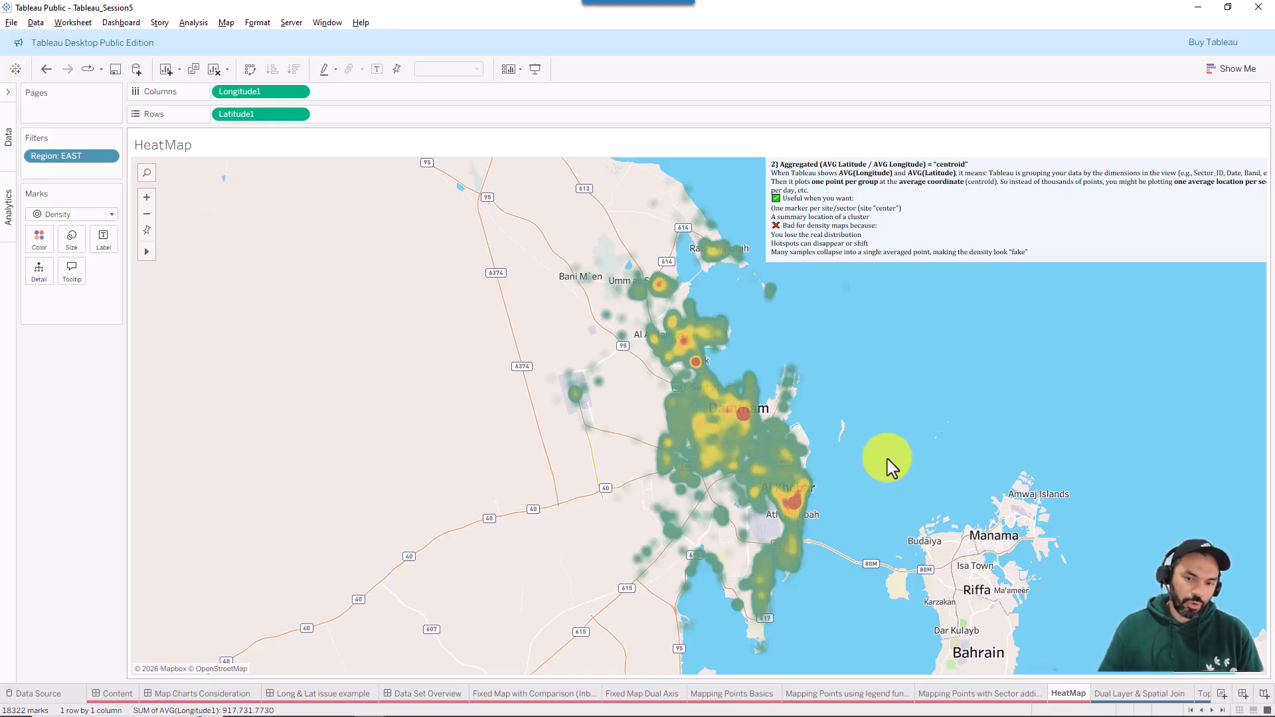
# On the Dual Layer & Spatial Join sheet, filter Sector_ID to 3000_0 and 3000_1 for inspection and set the filter back to all values.
pyautogui.click(1117, 698)
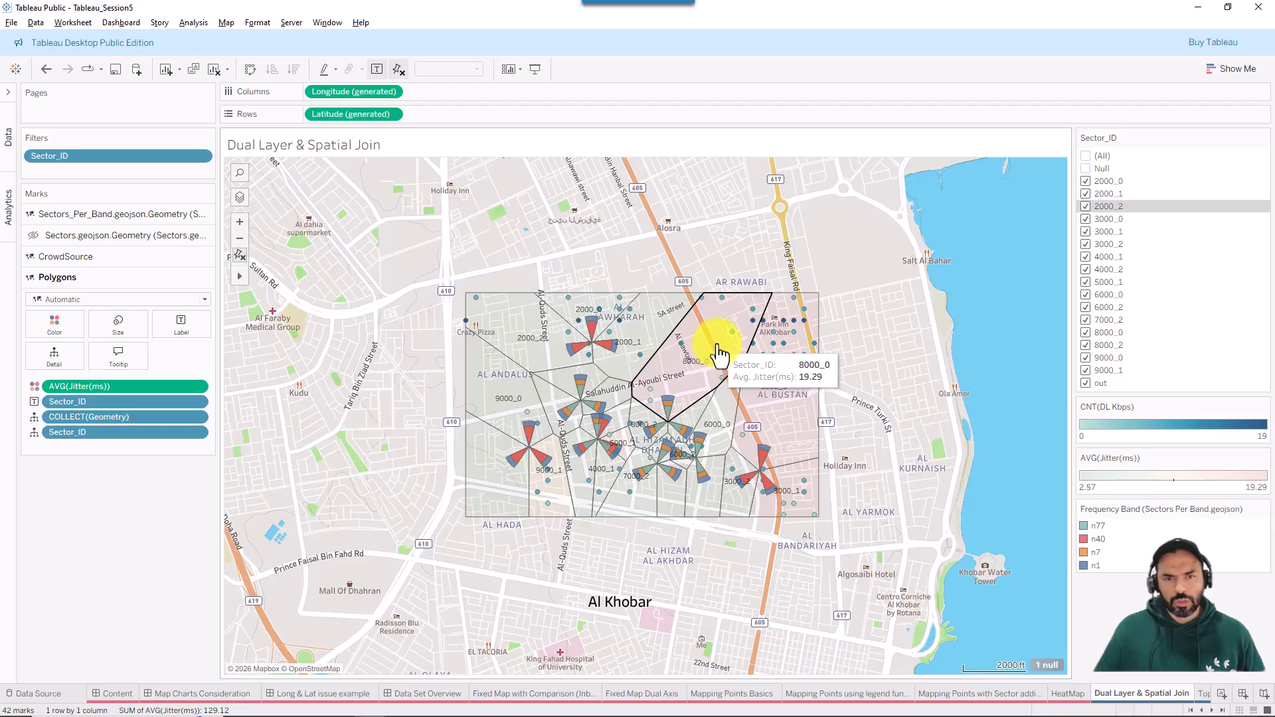
pyautogui.click(1086, 157)
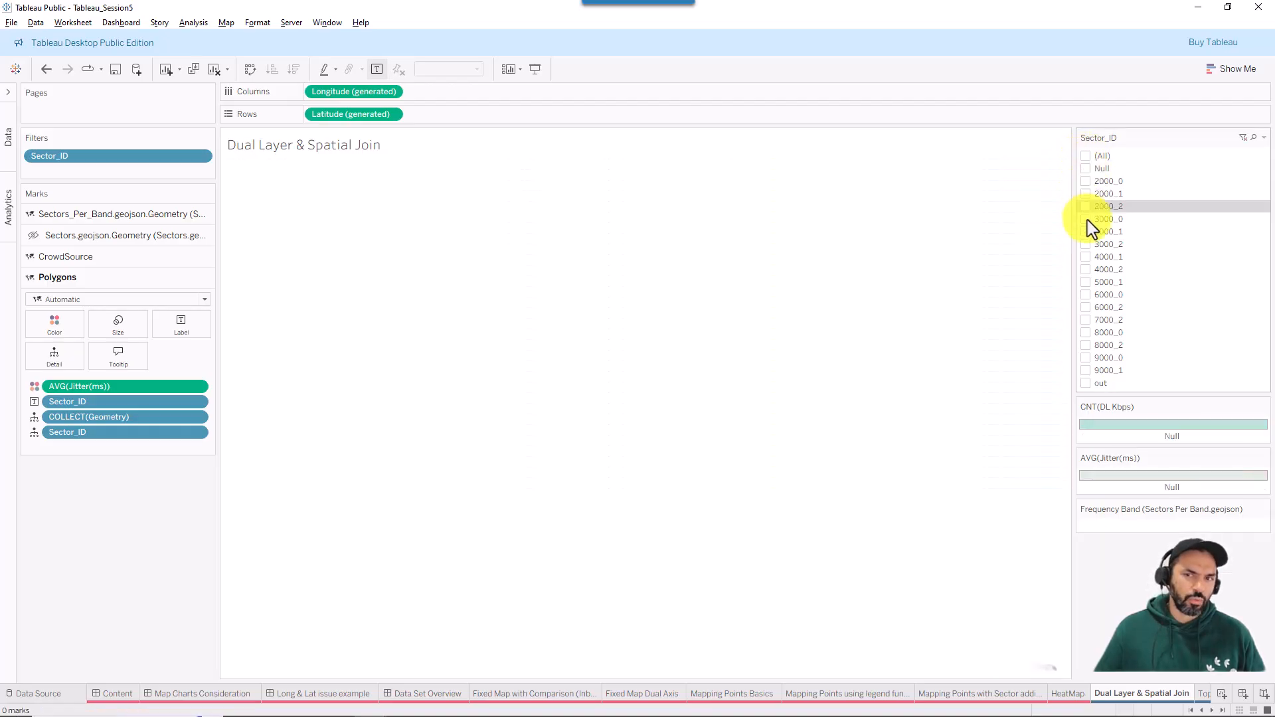
pyautogui.click(1087, 220)
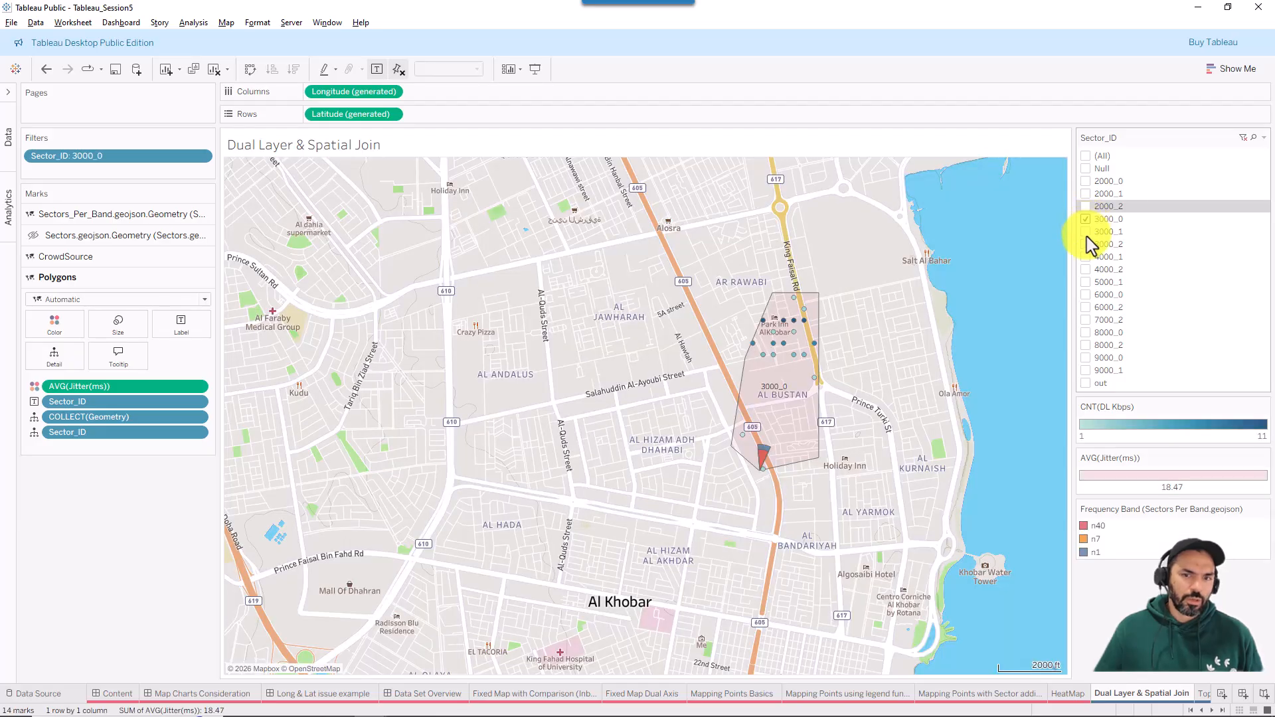
pyautogui.click(1087, 233)
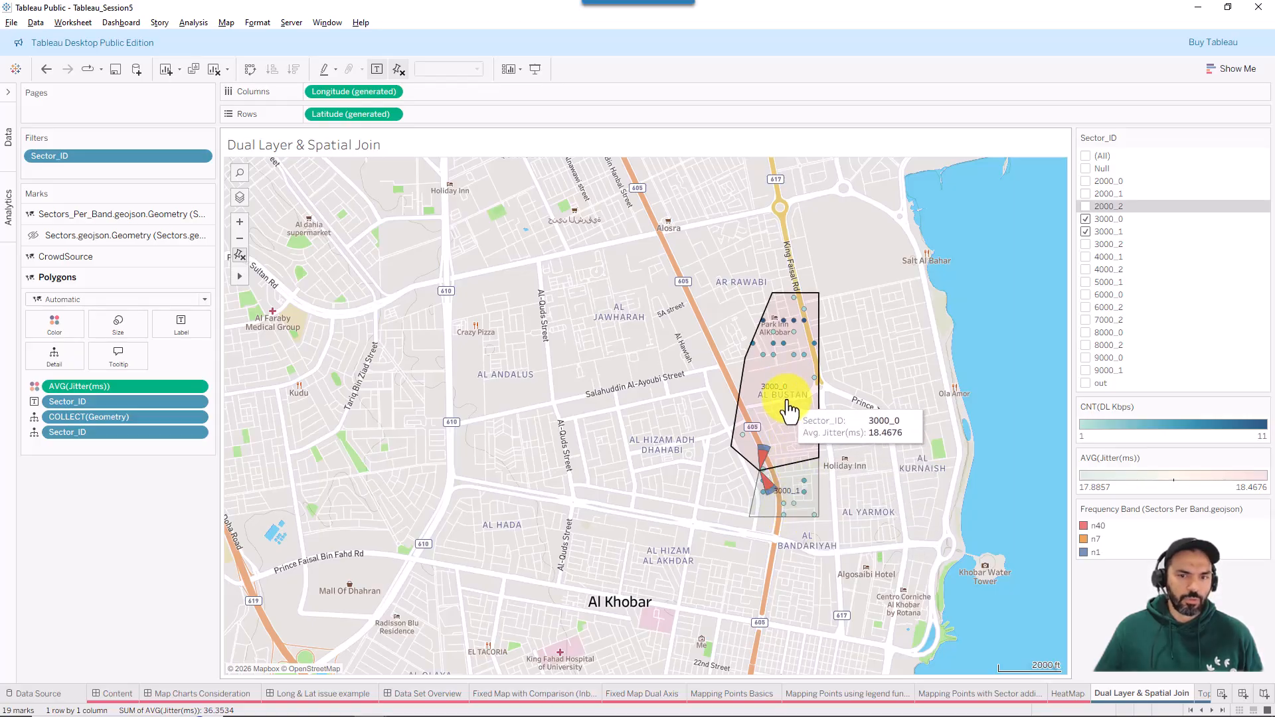
pyautogui.click(1088, 156)
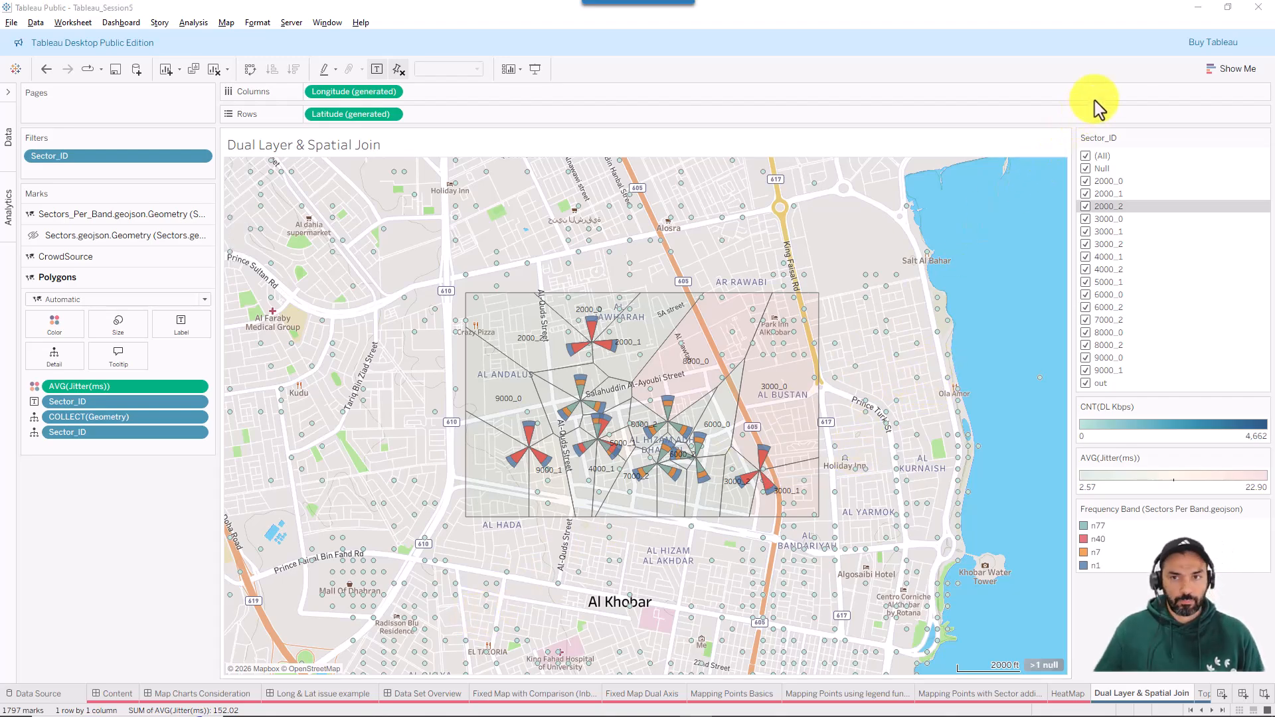
# Switch to the Tableau_Training_Session_5_Maps workbook and connect it to Fixed_Maps_Example -Inbuilt.xlsx from the Session5_Dataset folder.
pyautogui.hotkey('alt', 'Tab')
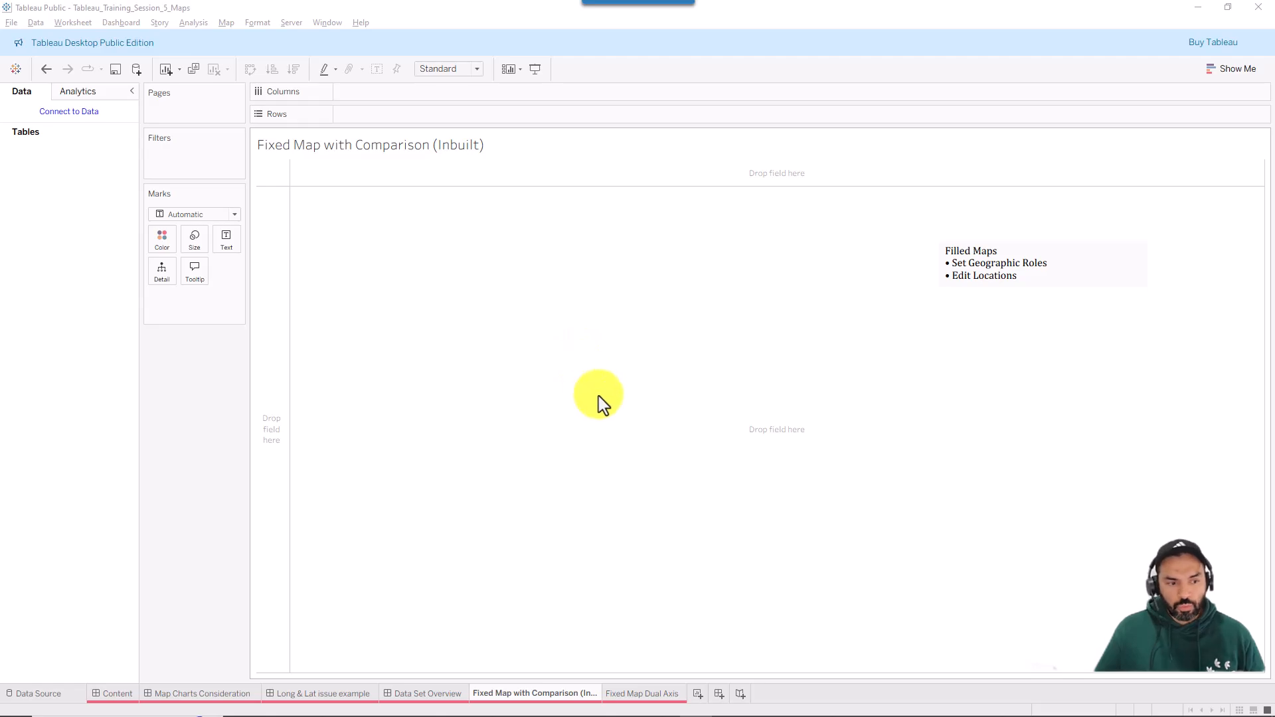
pyautogui.moveTo(1084, 7); pyautogui.dragTo(1078, 133)
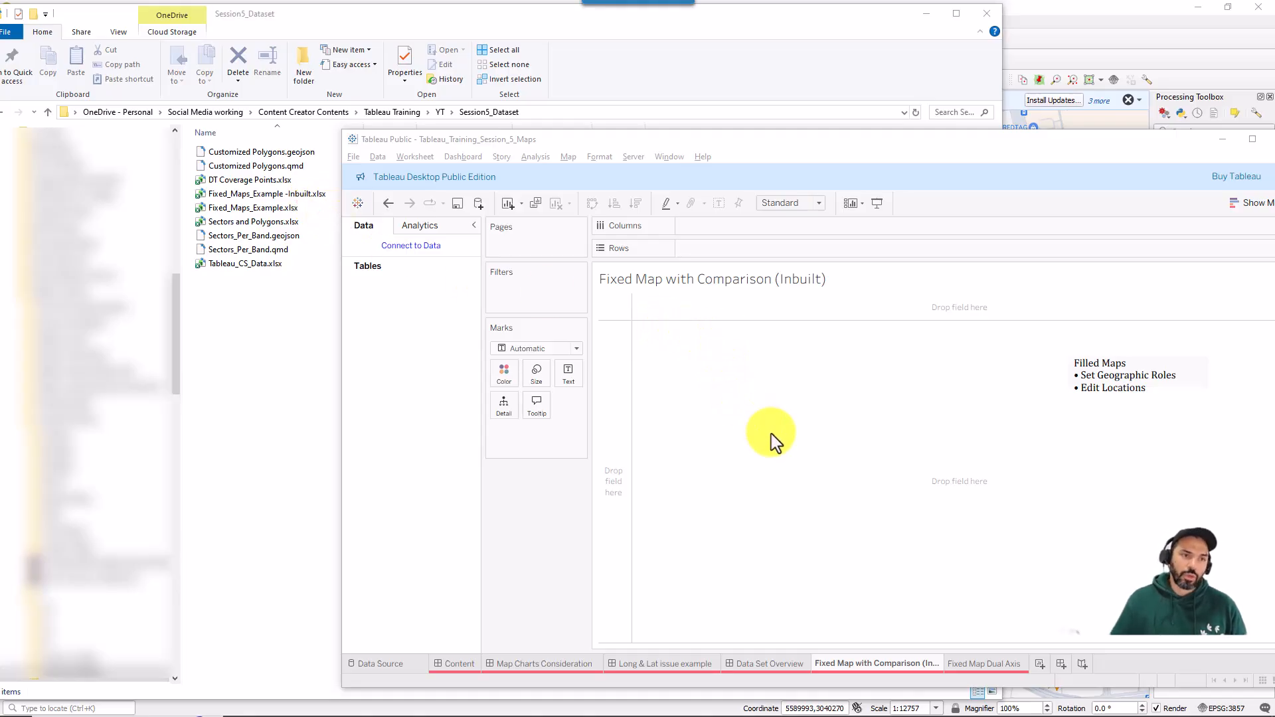
pyautogui.moveTo(251, 194); pyautogui.dragTo(788, 410)
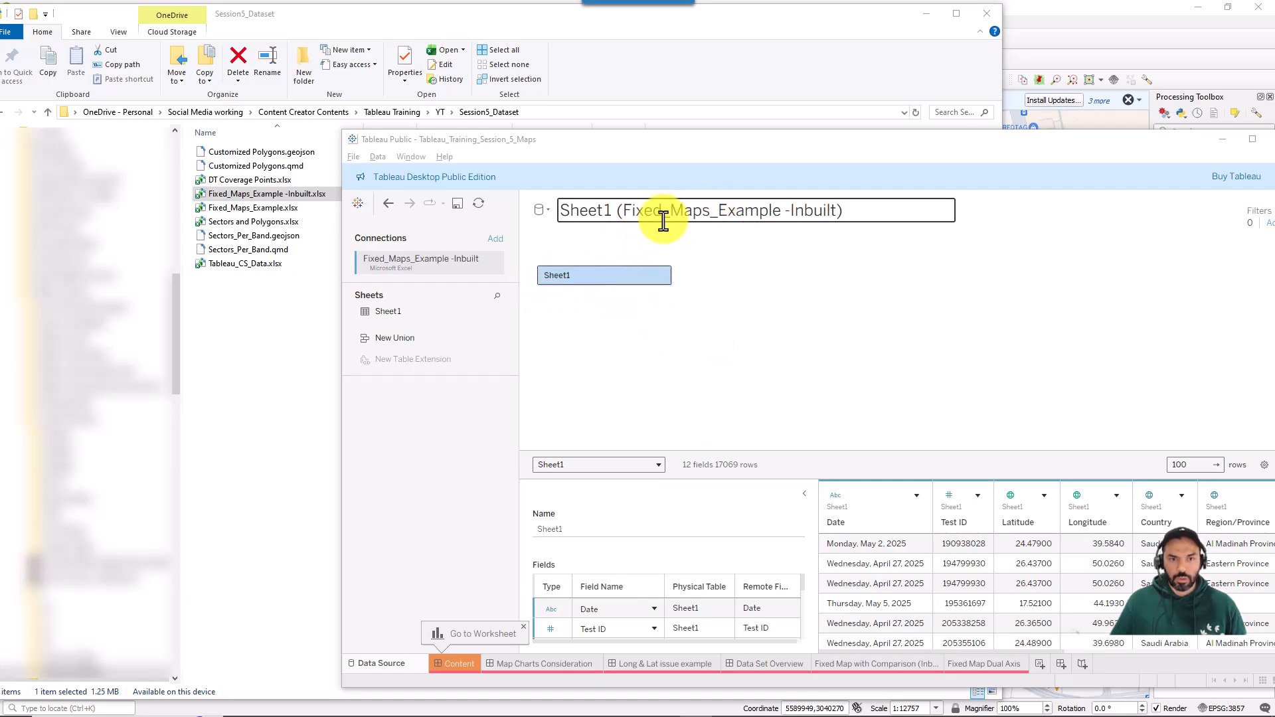
# Rename the data source to (Fixed_Maps_Example -Inbuilt) by removing the Sheet1 prefix, and maximize the workbook window.
pyautogui.click(639, 214)
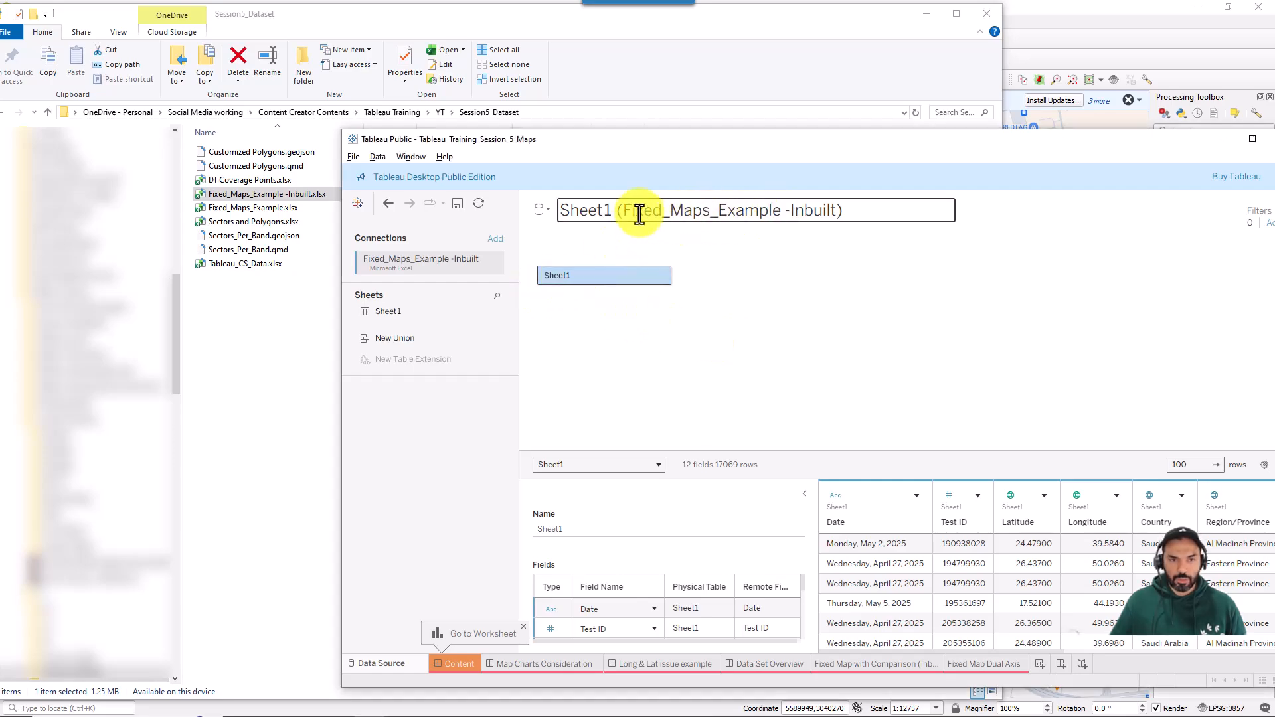
pyautogui.click(654, 213)
pyautogui.click(653, 214)
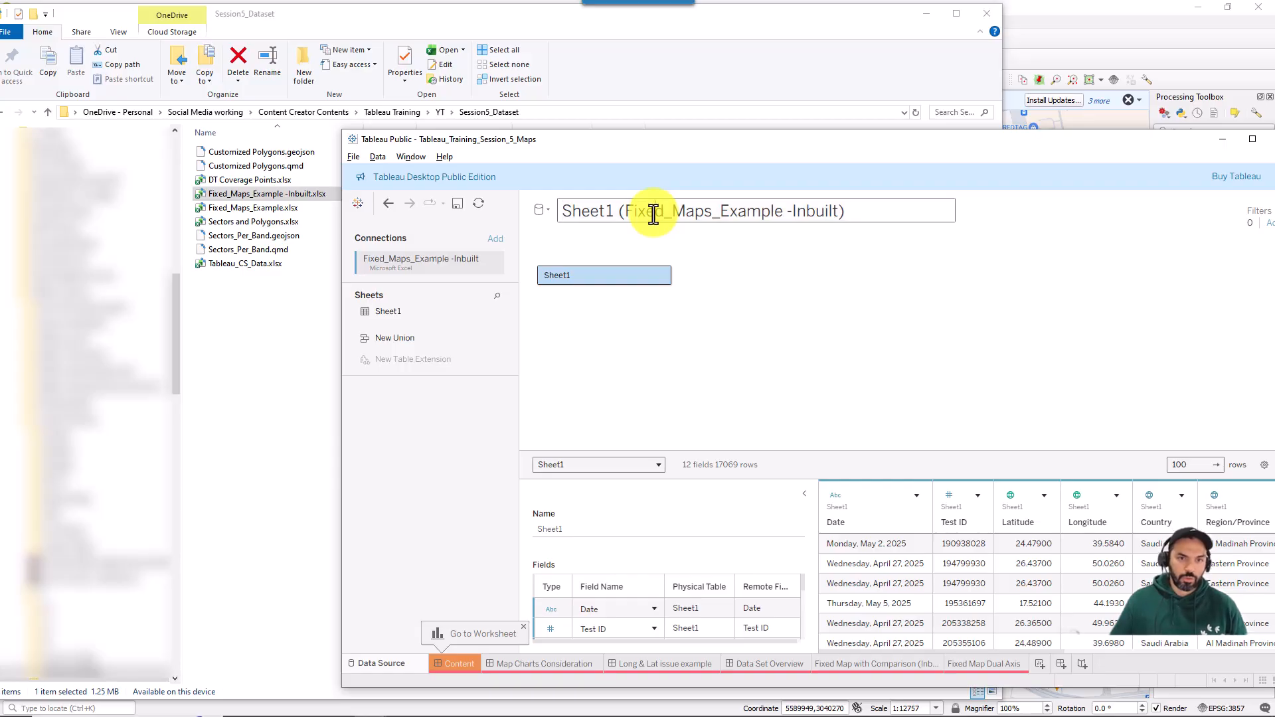
pyautogui.moveTo(620, 211); pyautogui.dragTo(556, 208)
pyautogui.press('BackSpace')
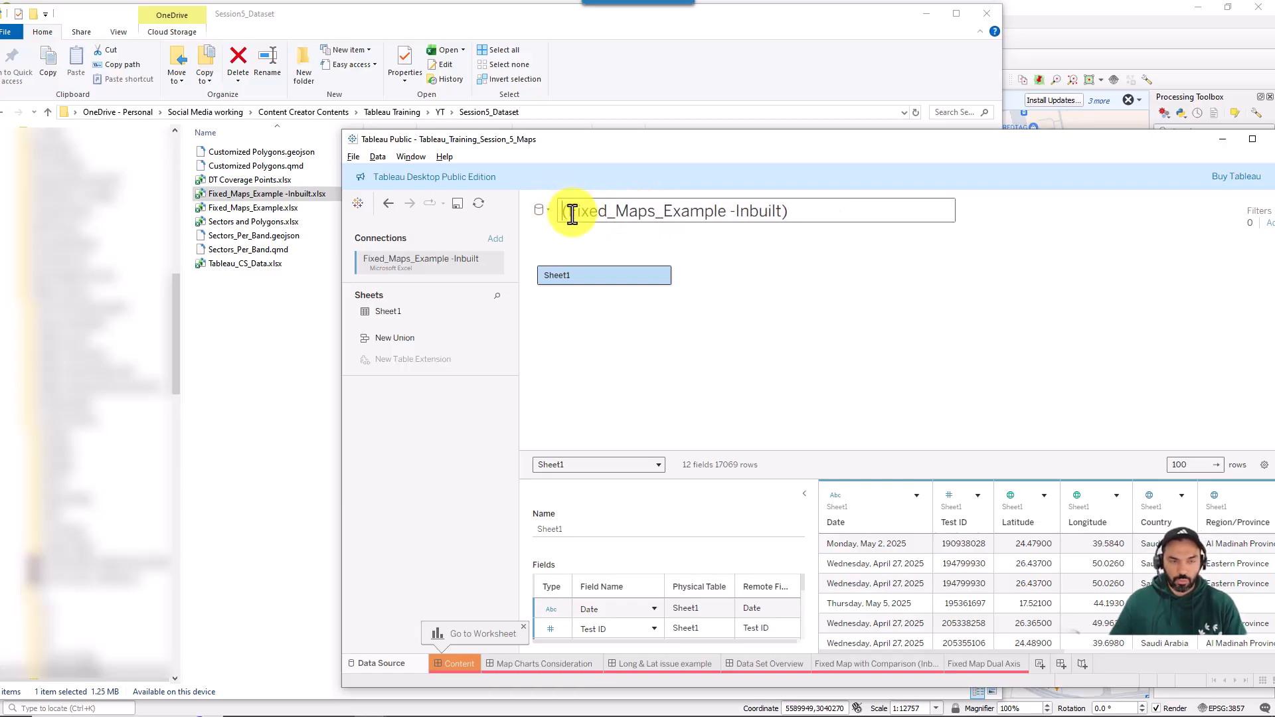
pyautogui.click(703, 328)
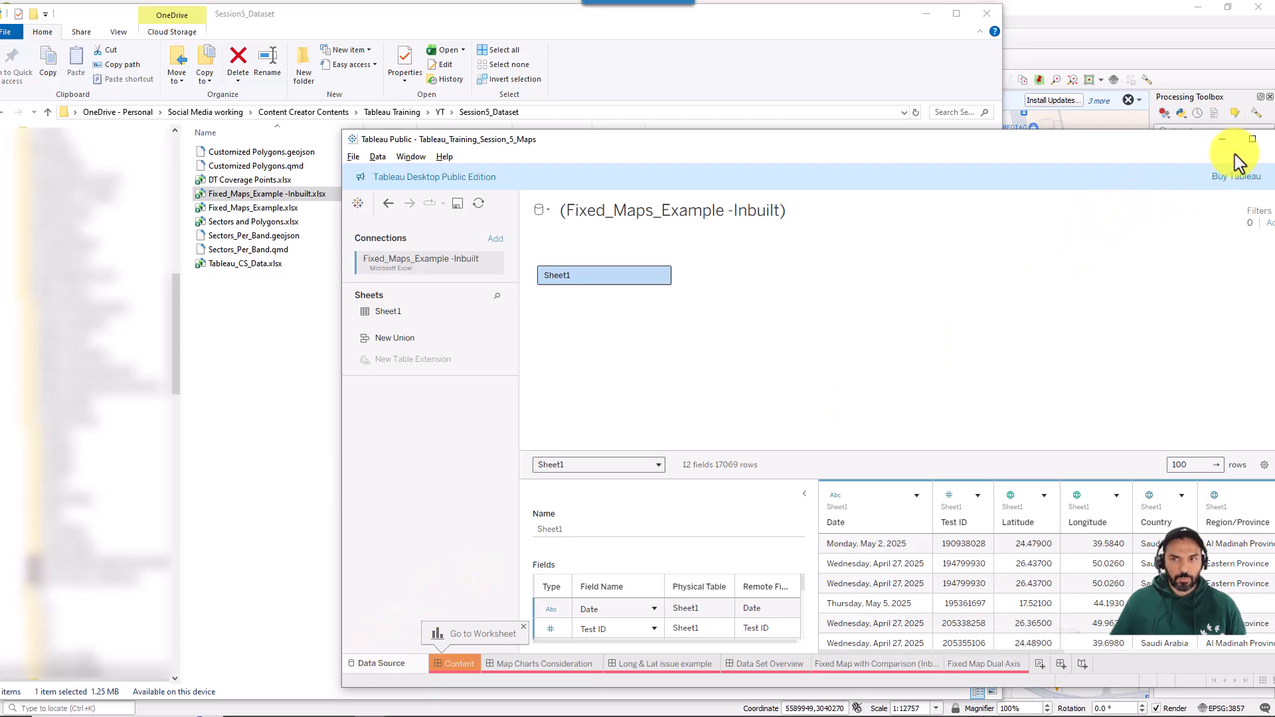
pyautogui.click(1253, 139)
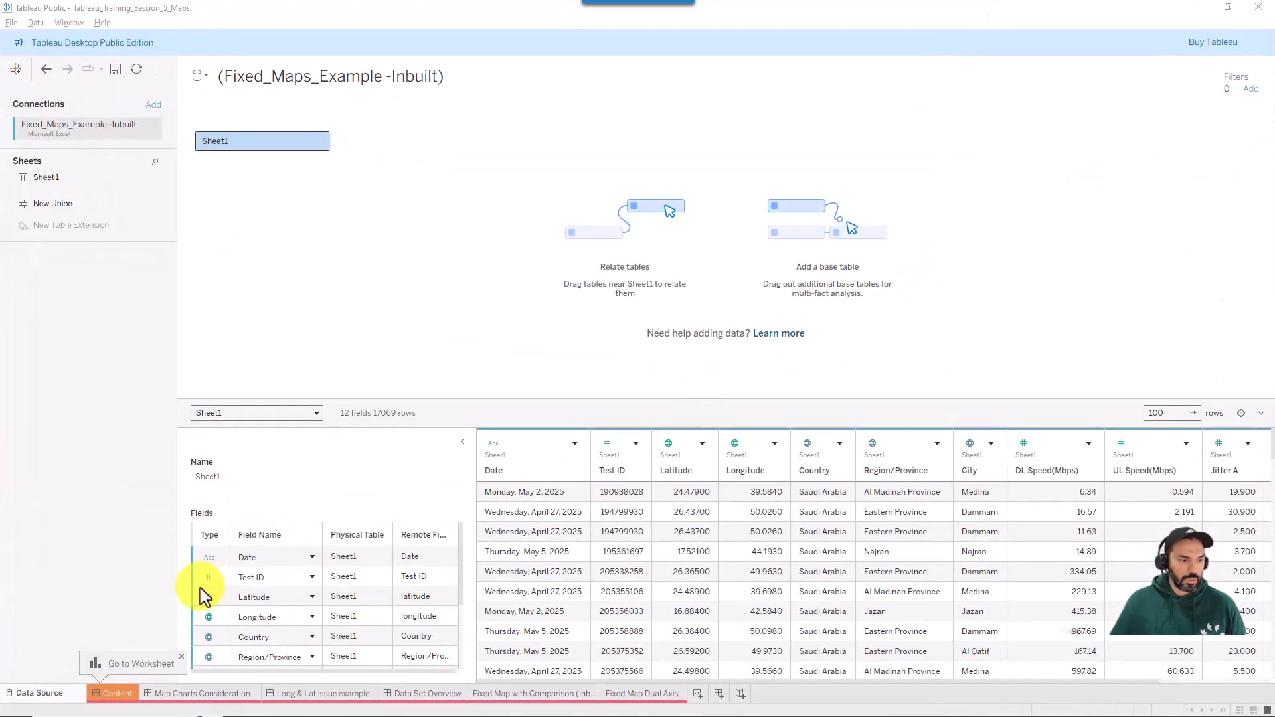
# View the connector options for adding a new data source and close them without connecting to anything.
pyautogui.moveTo(201, 588); pyautogui.dragTo(14, 683)
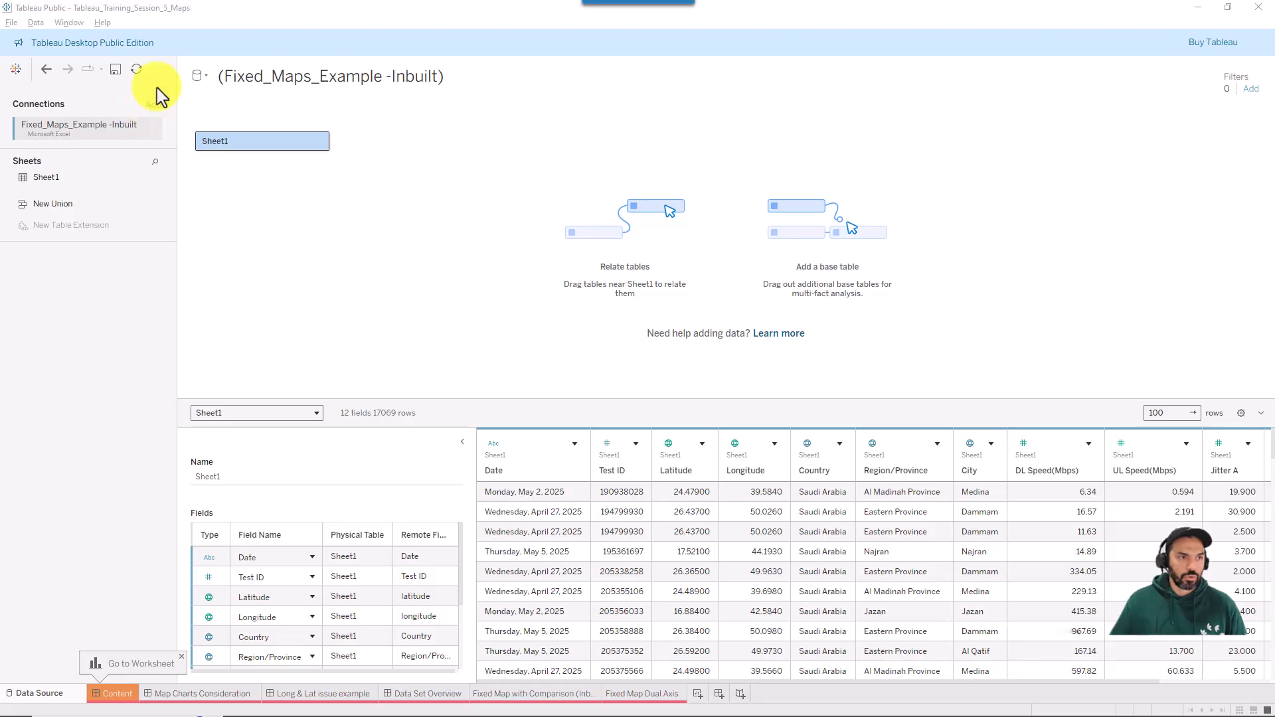
pyautogui.click(202, 78)
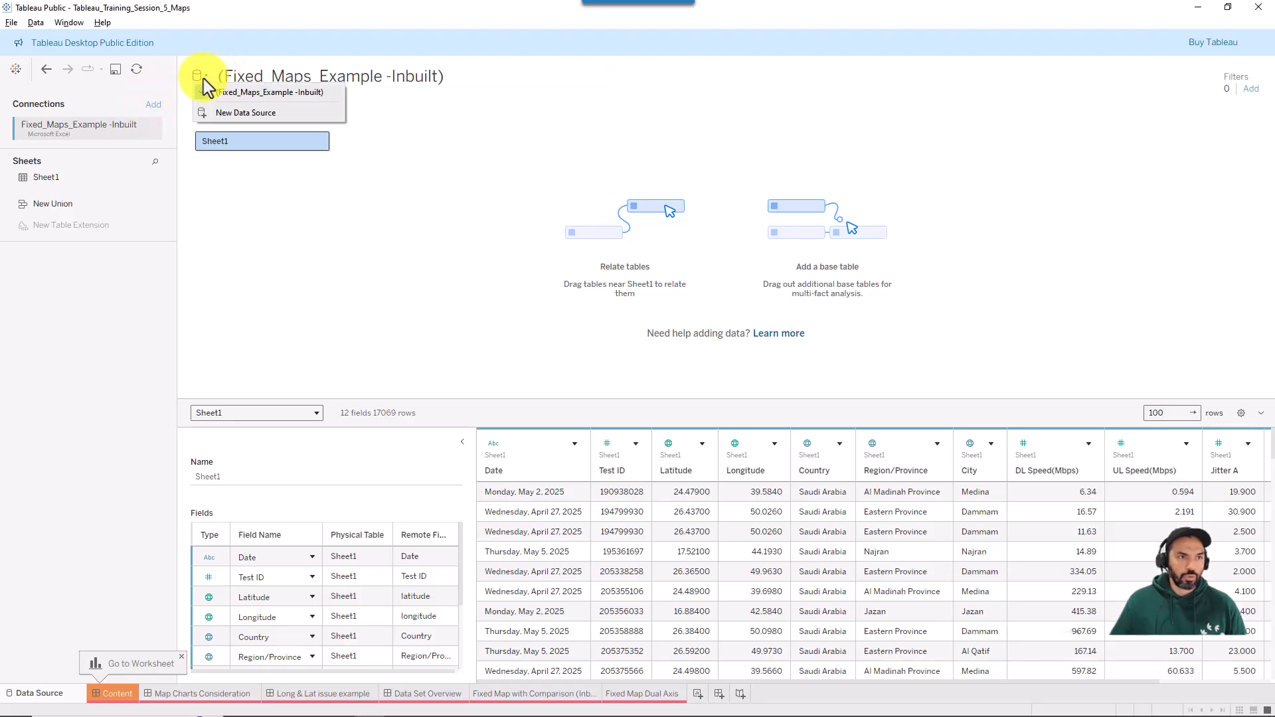
pyautogui.click(216, 113)
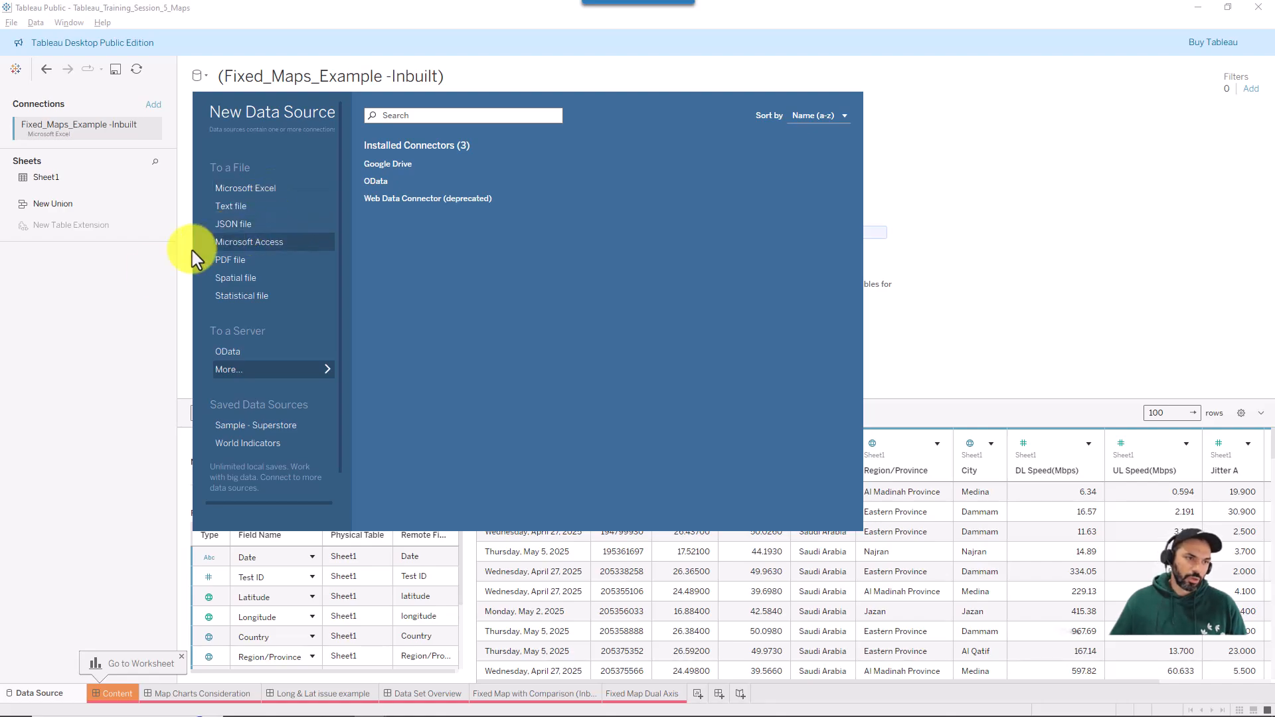
pyautogui.click(127, 294)
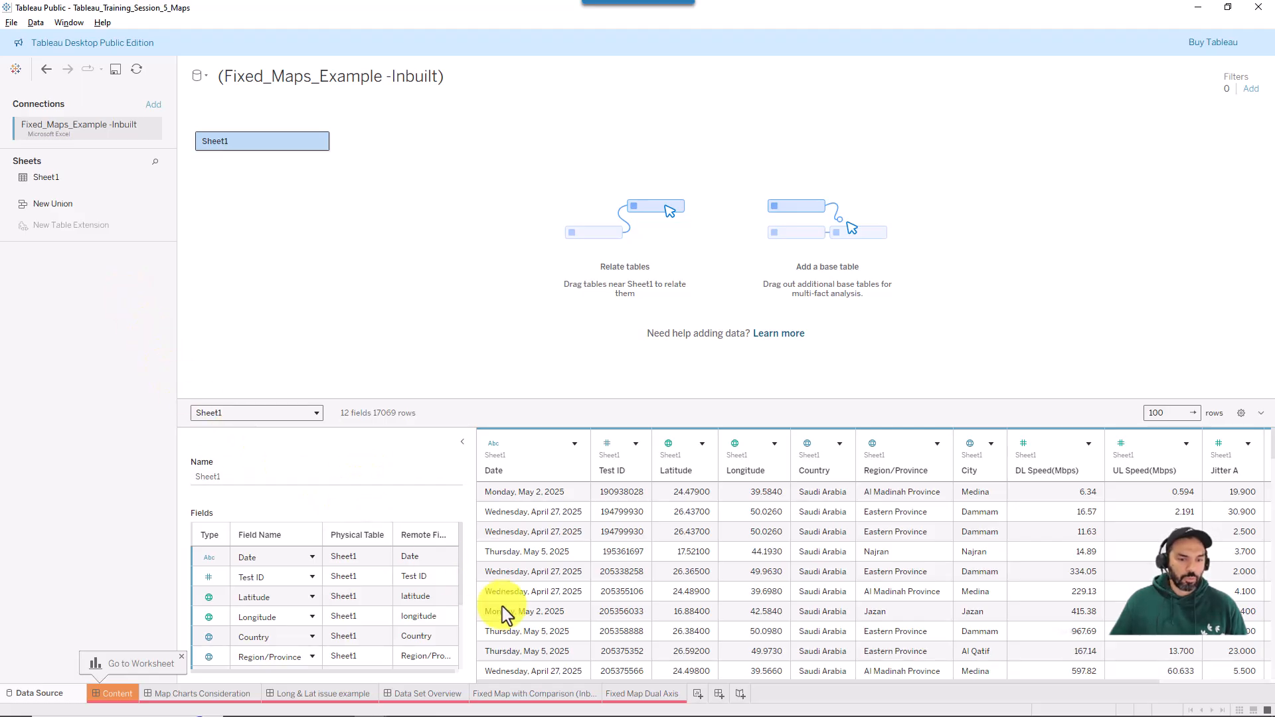
# On the Fixed Map with Comparison (Inbuilt) sheet, remove the automatically generated Country, Region/Province hierarchy.
pyautogui.click(564, 697)
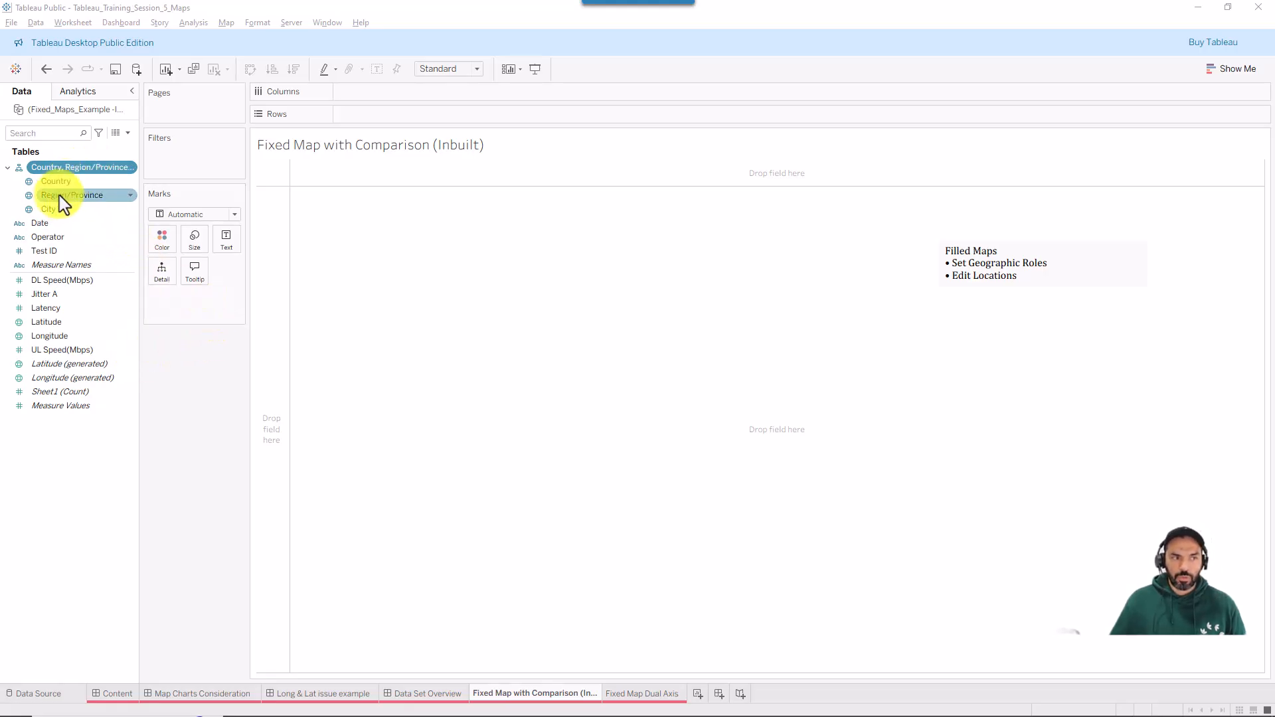
pyautogui.rightClick(87, 167)
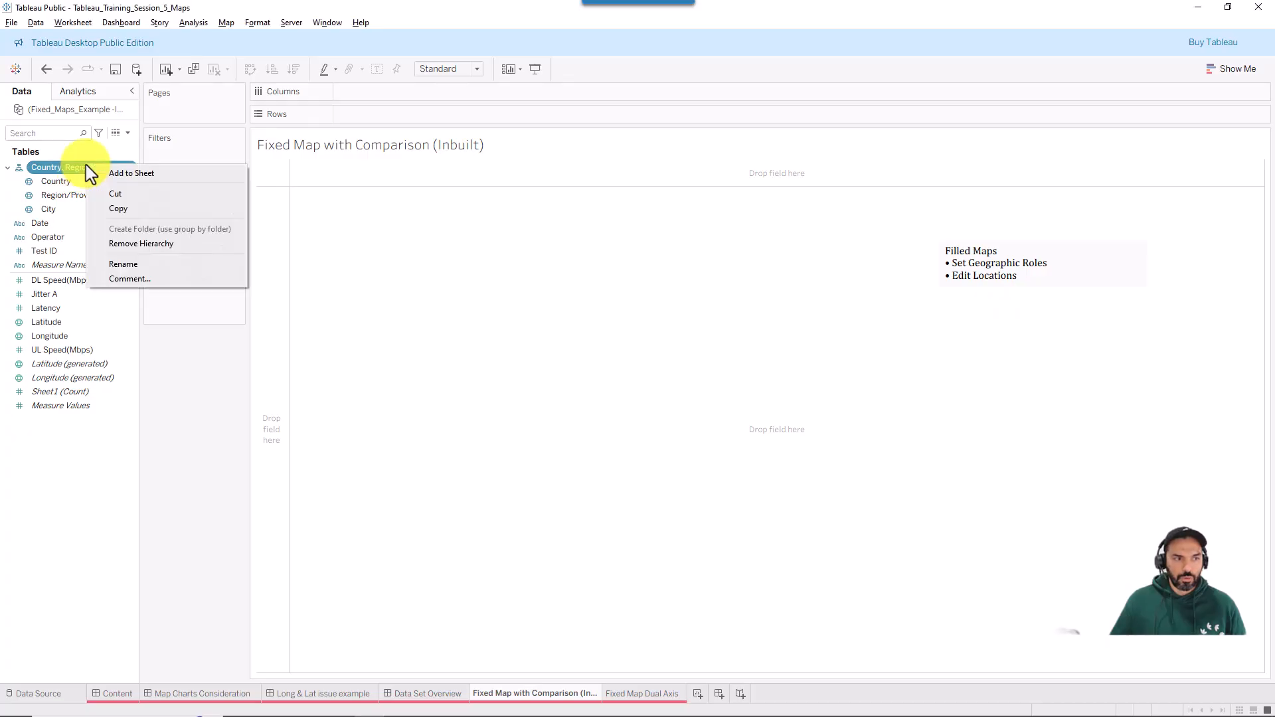
pyautogui.click(116, 242)
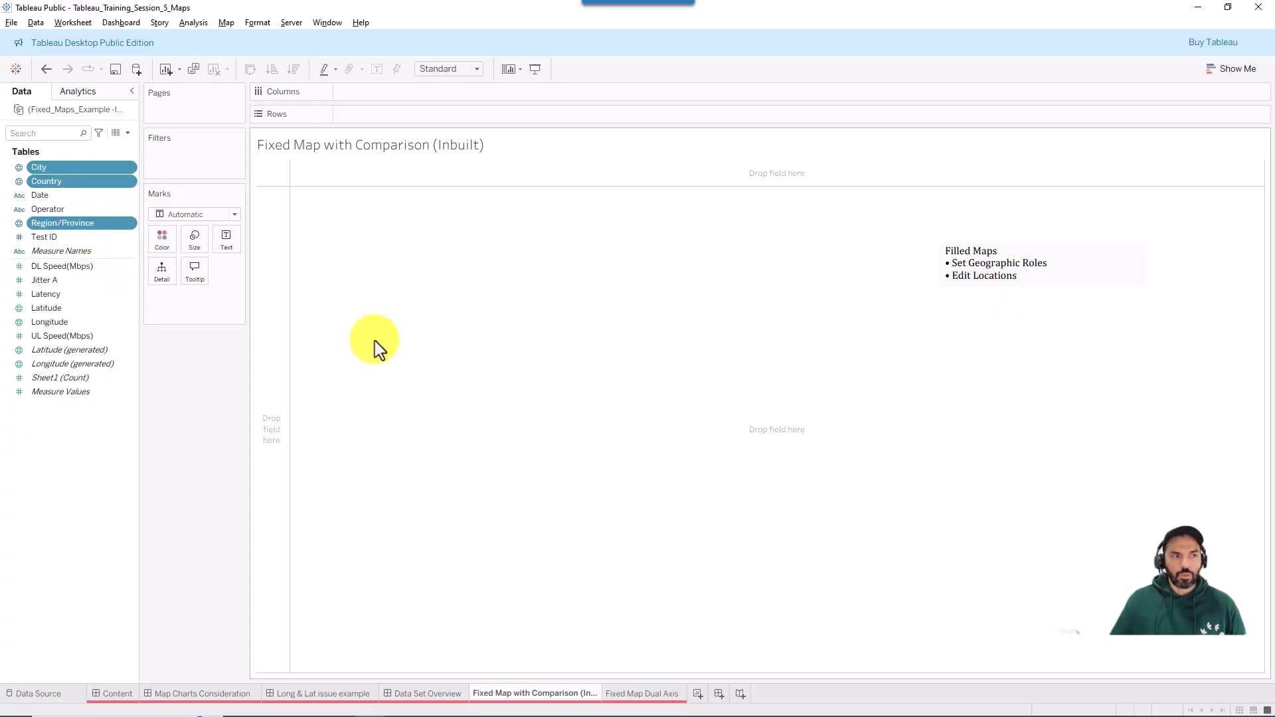
# Create a hierarchy named Filled_Maps from the Country field.
pyautogui.click(63, 210)
pyautogui.click(63, 224)
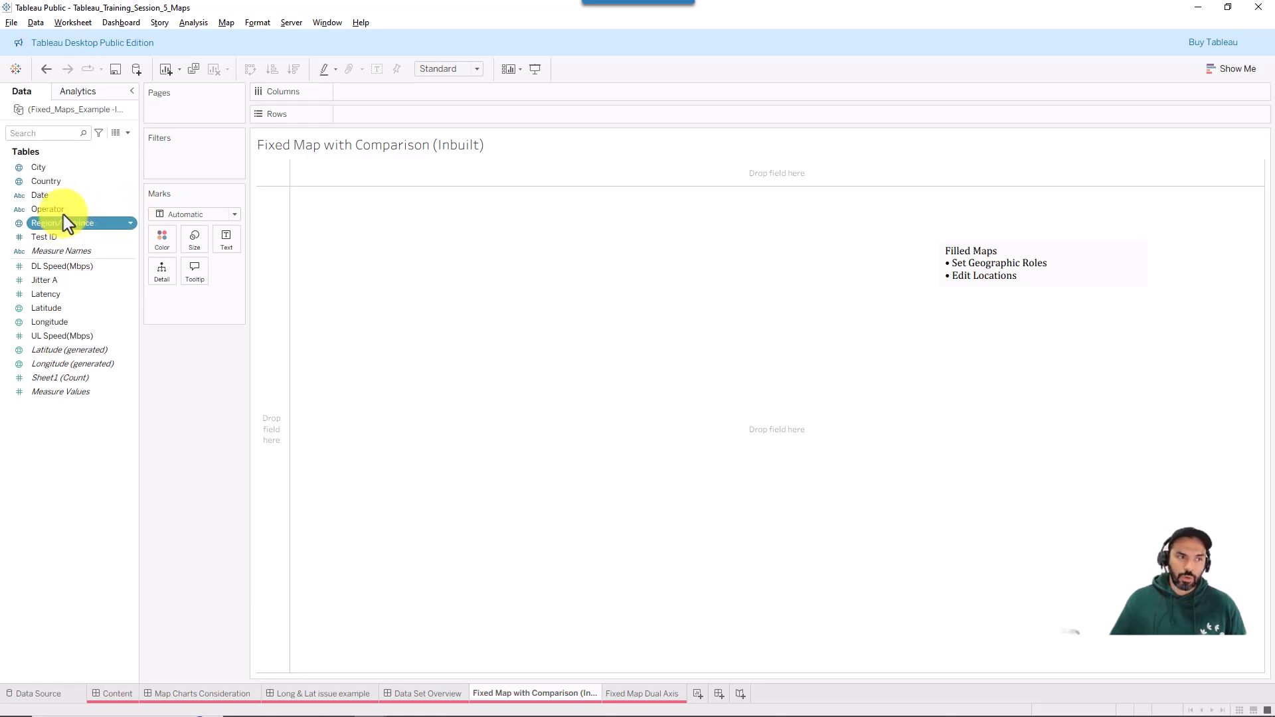
pyautogui.click(62, 182)
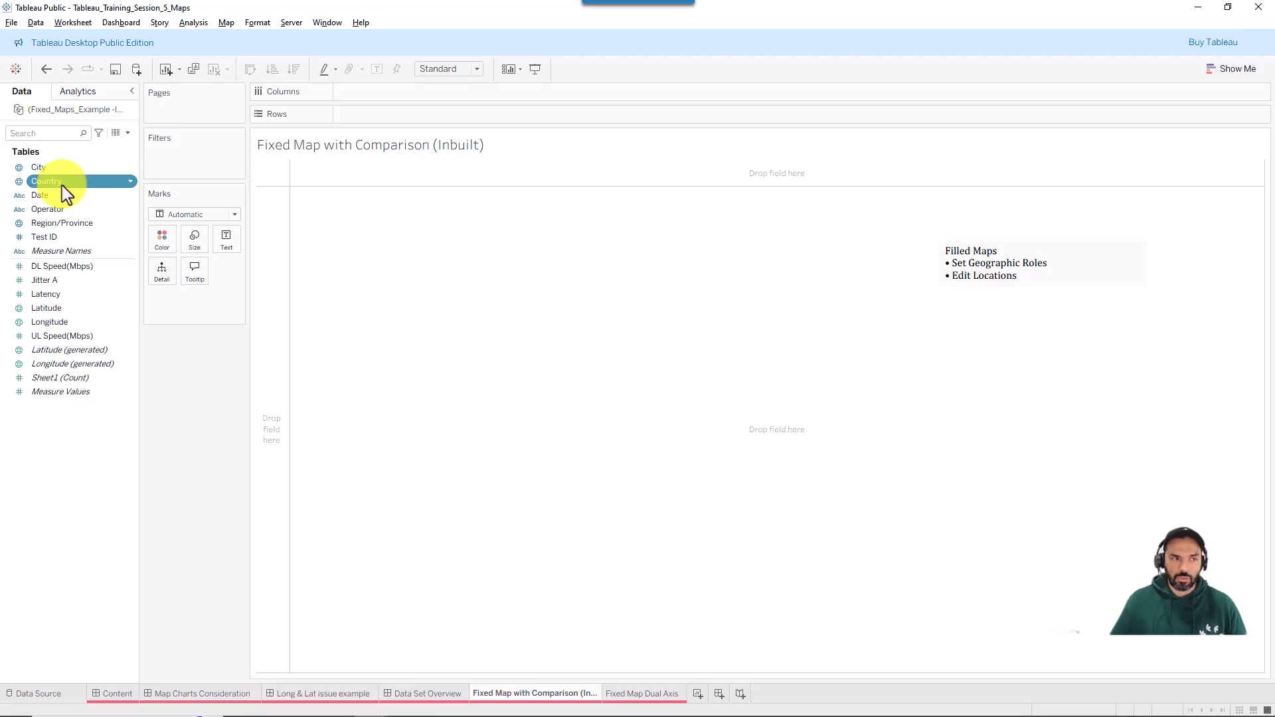
pyautogui.rightClick(85, 192)
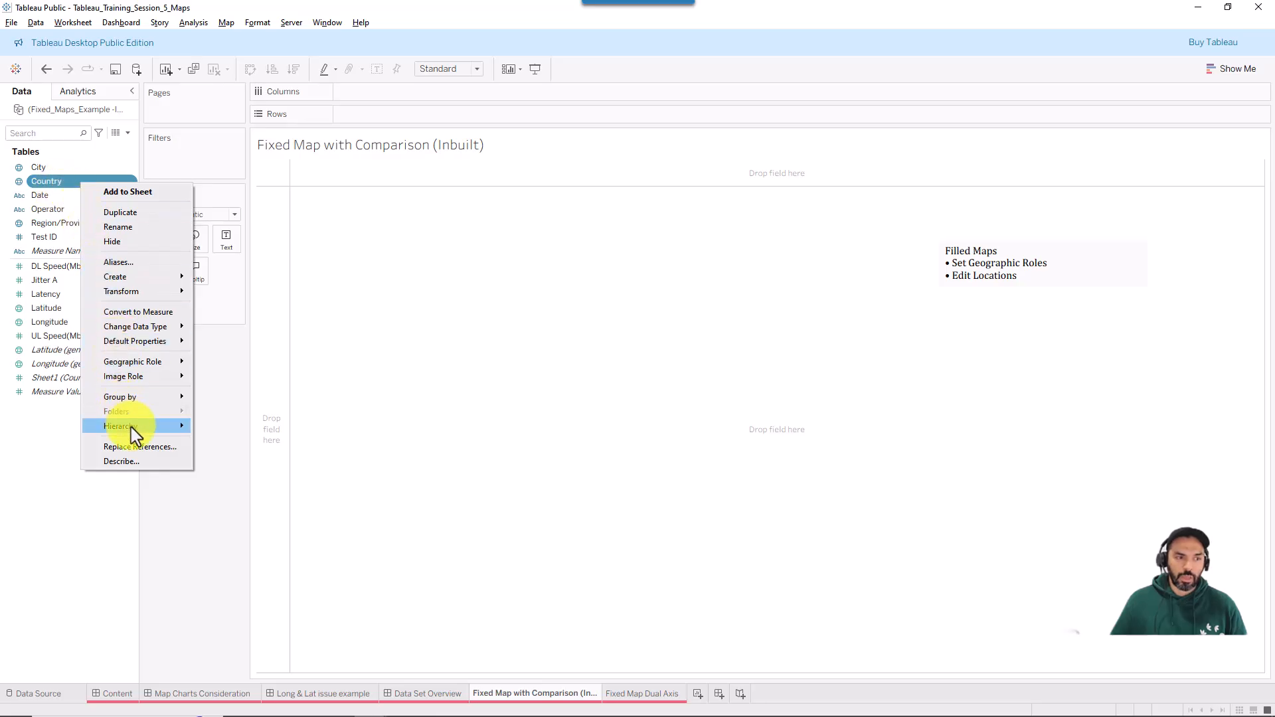
pyautogui.moveTo(177, 432)
pyautogui.click(242, 433)
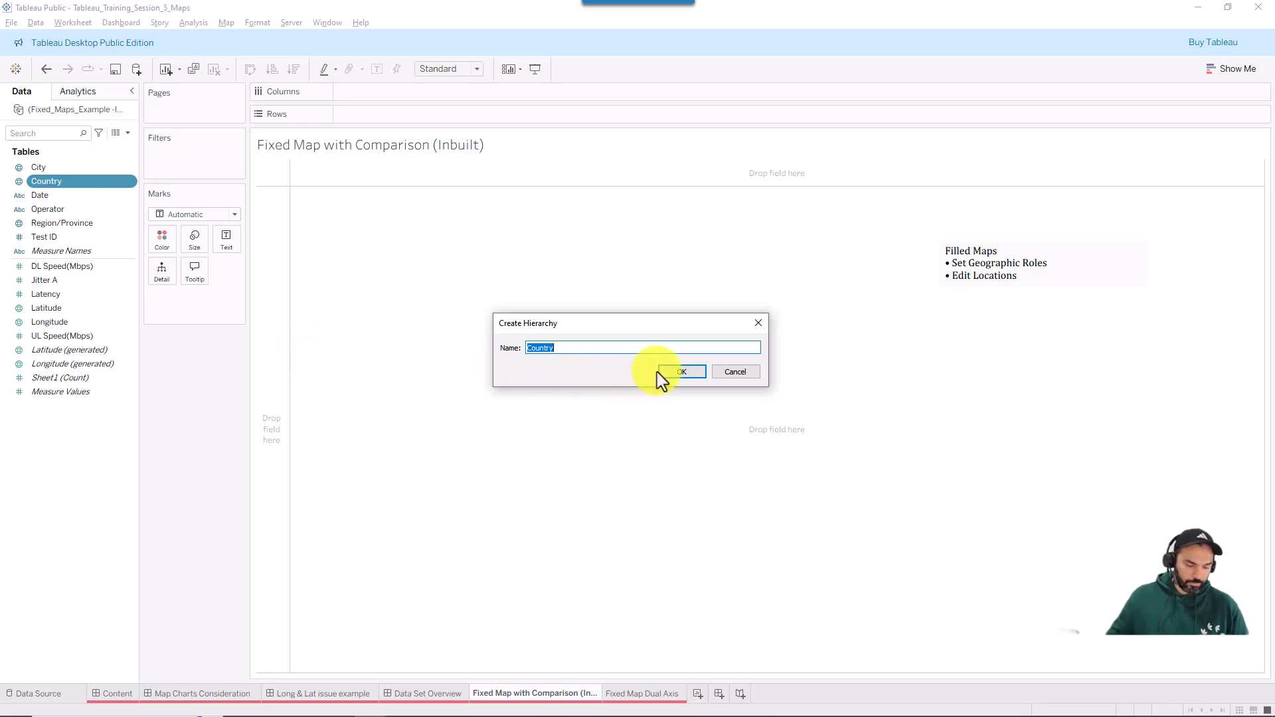
pyautogui.write('Filled_Maps')
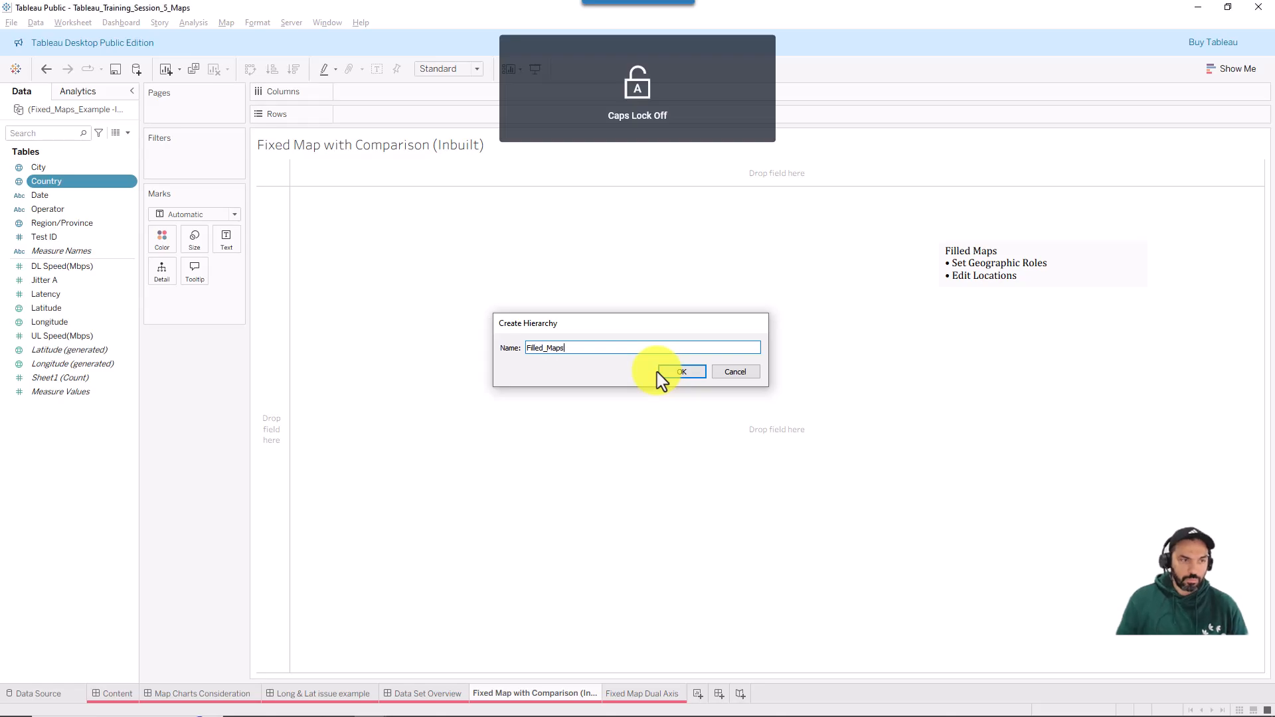
pyautogui.click(656, 372)
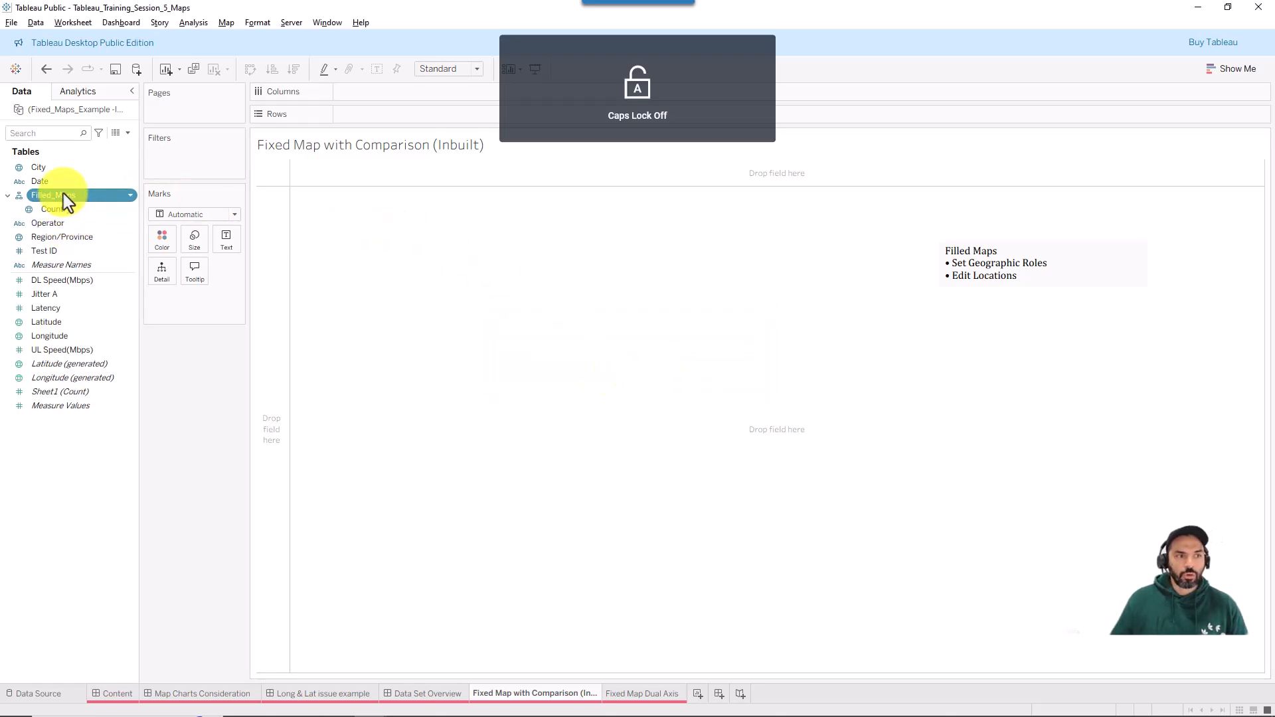
# Add Region/Province and City below Country in the Filled_Maps hierarchy, in that order.
pyautogui.click(54, 239)
pyautogui.moveTo(54, 240); pyautogui.dragTo(69, 219)
pyautogui.moveTo(32, 168); pyautogui.dragTo(82, 242)
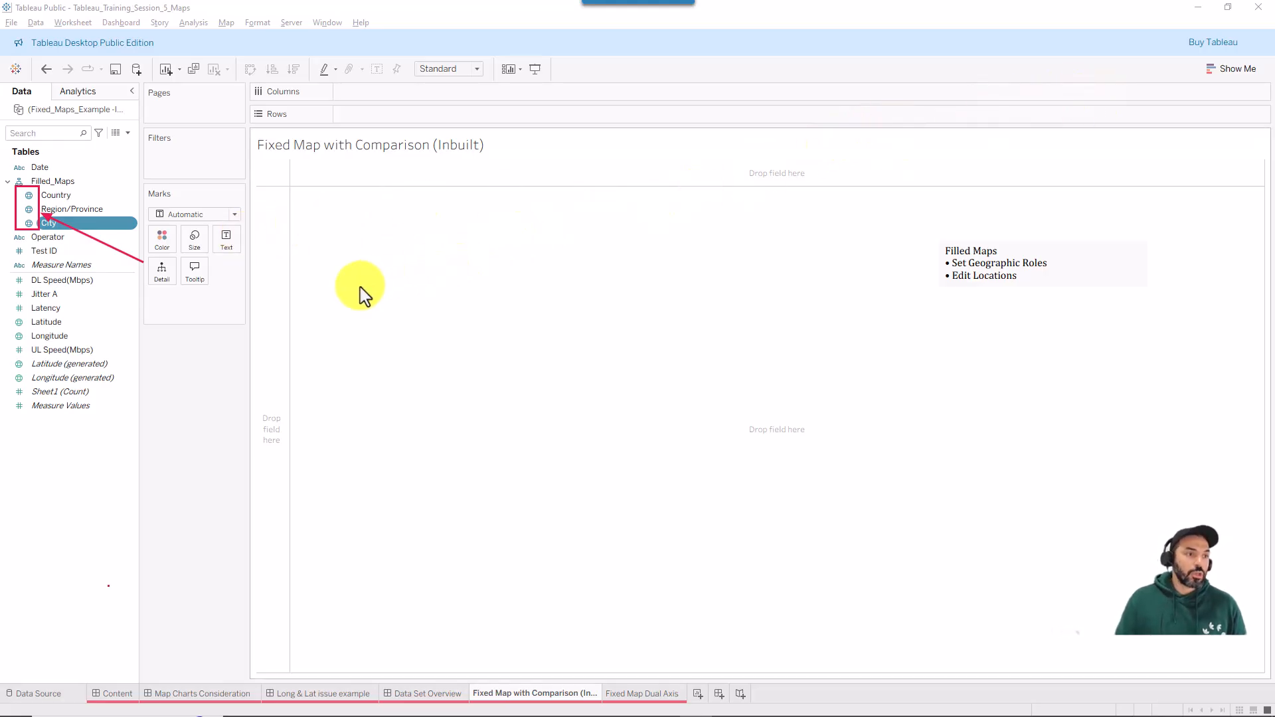
# Set the geographic role of the Country field to County.
pyautogui.click(29, 195)
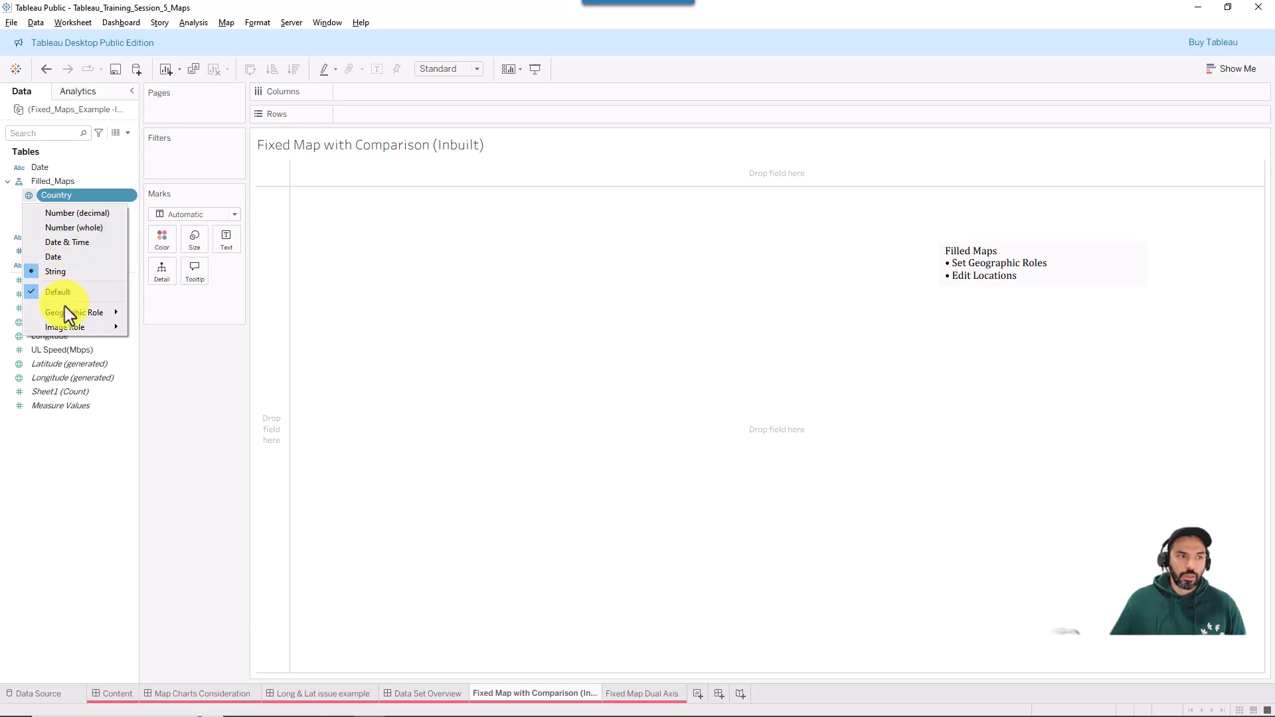
pyautogui.moveTo(69, 318)
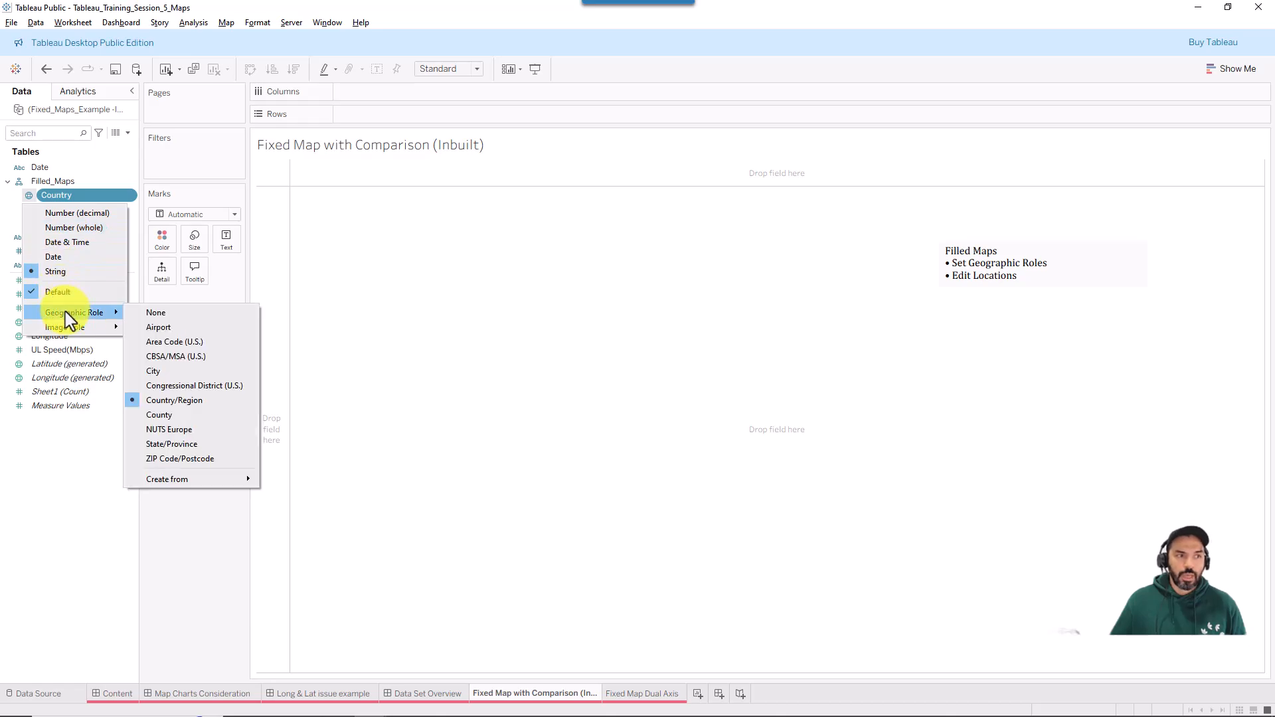
pyautogui.click(177, 418)
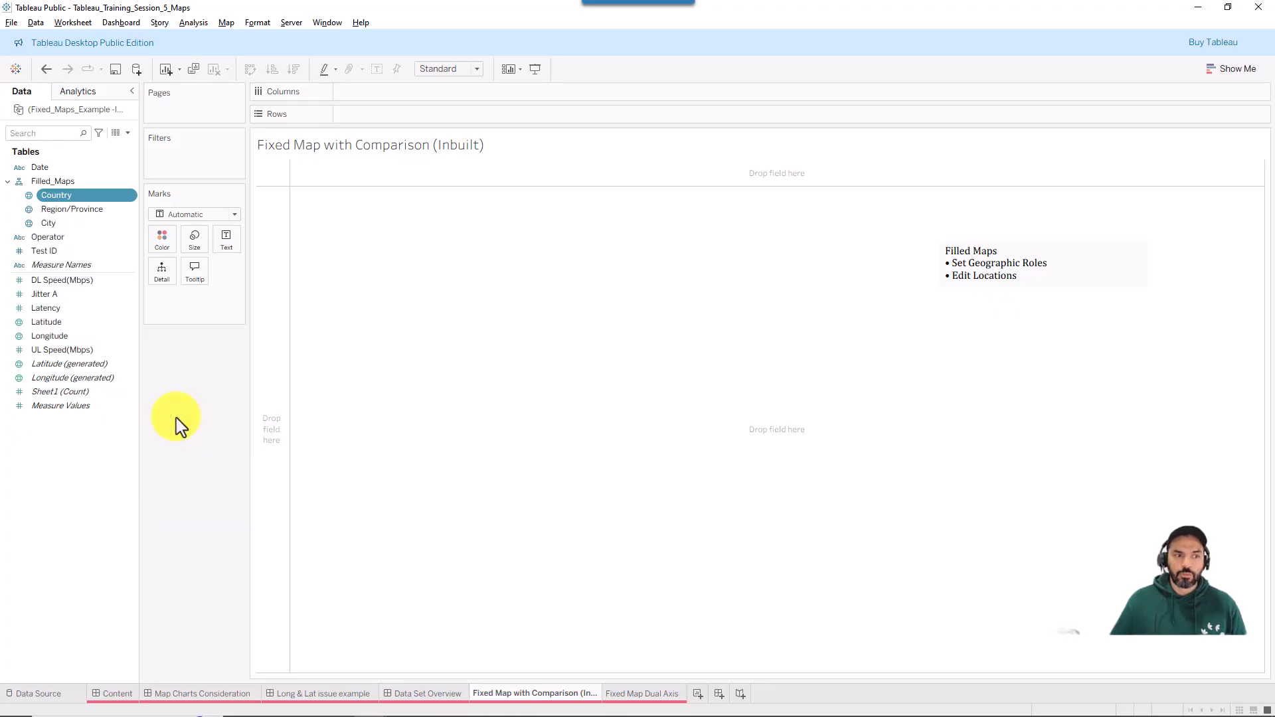
# Check the assigned geographic roles of the Region/Province and City fields without changing them.
pyautogui.rightClick(54, 210)
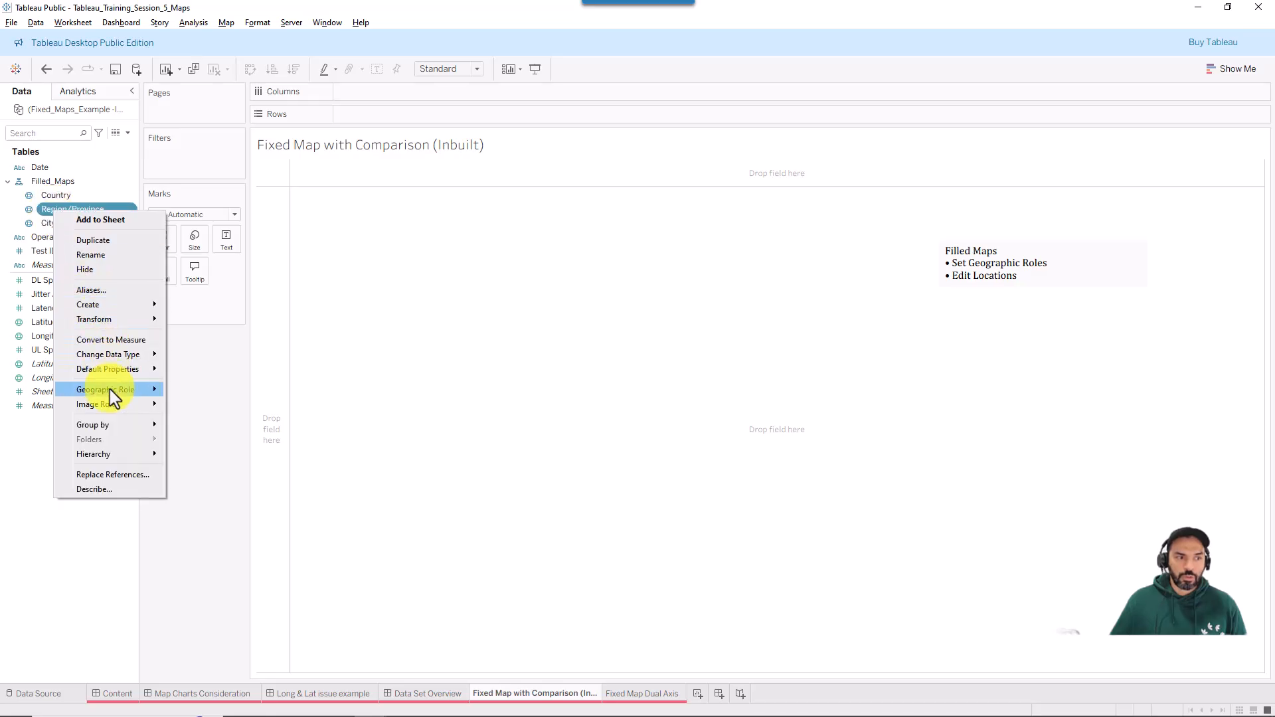
pyautogui.moveTo(111, 392)
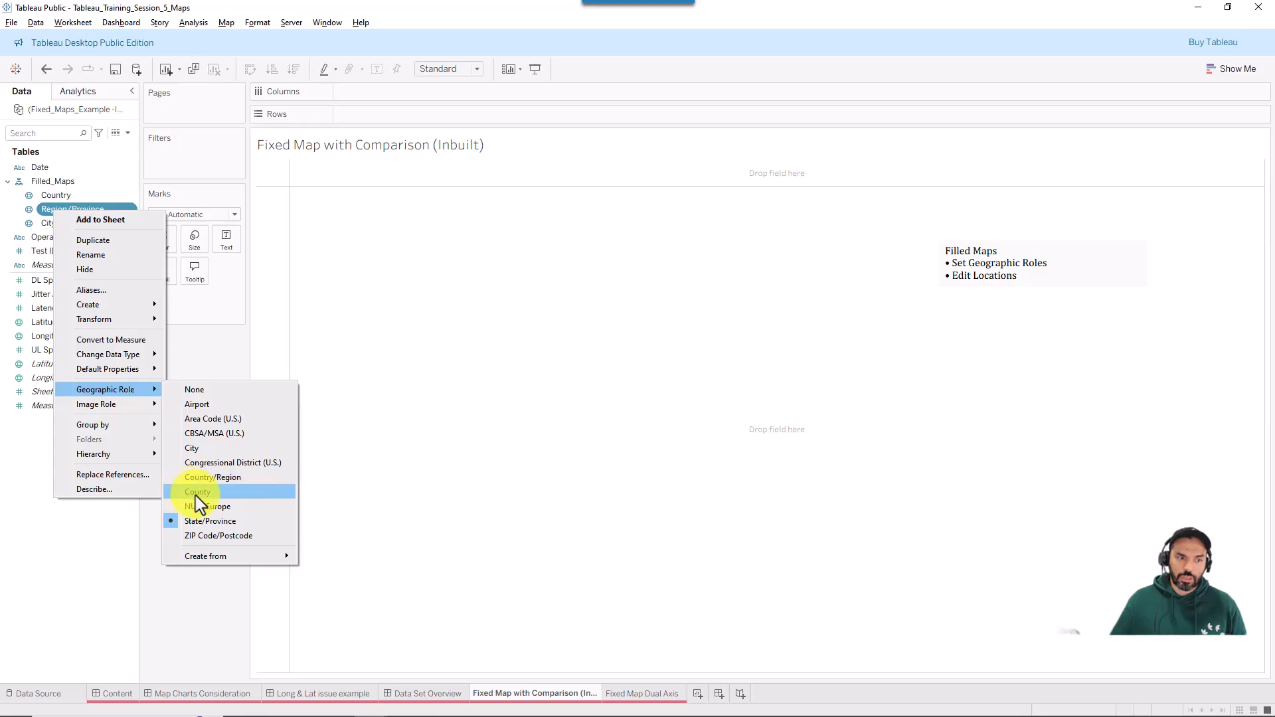
pyautogui.click(60, 224)
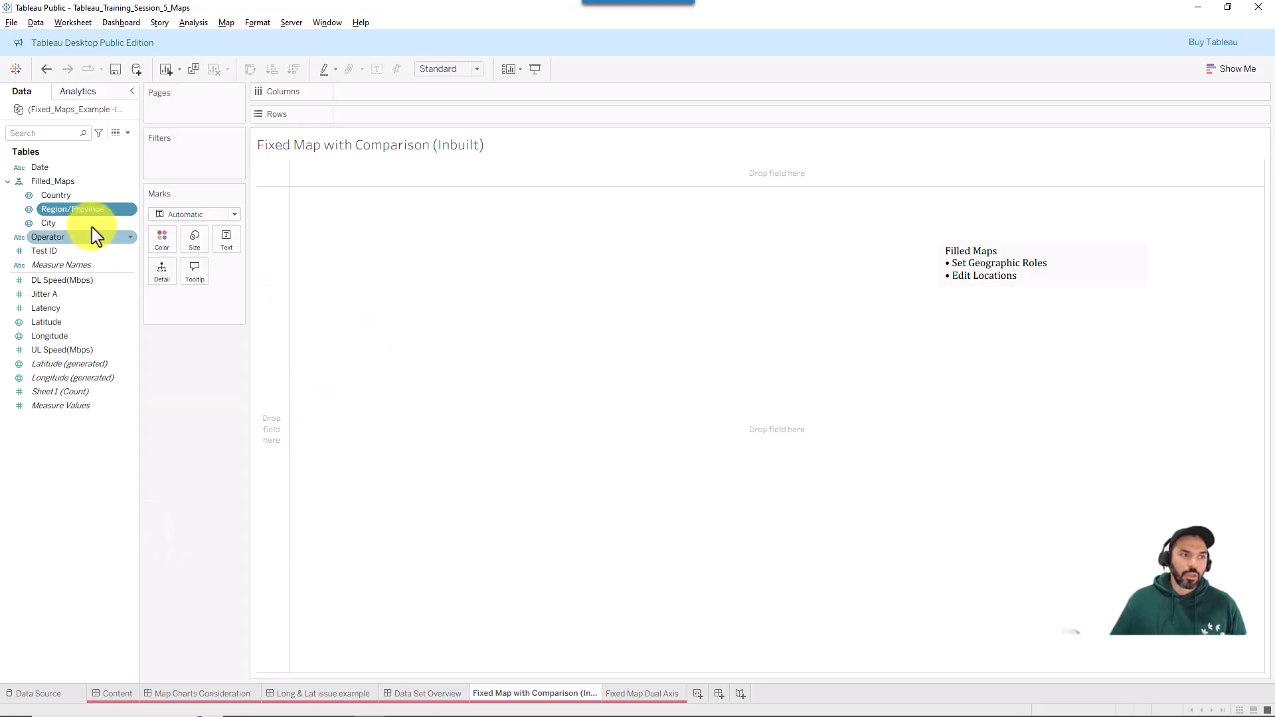
pyautogui.rightClick(56, 225)
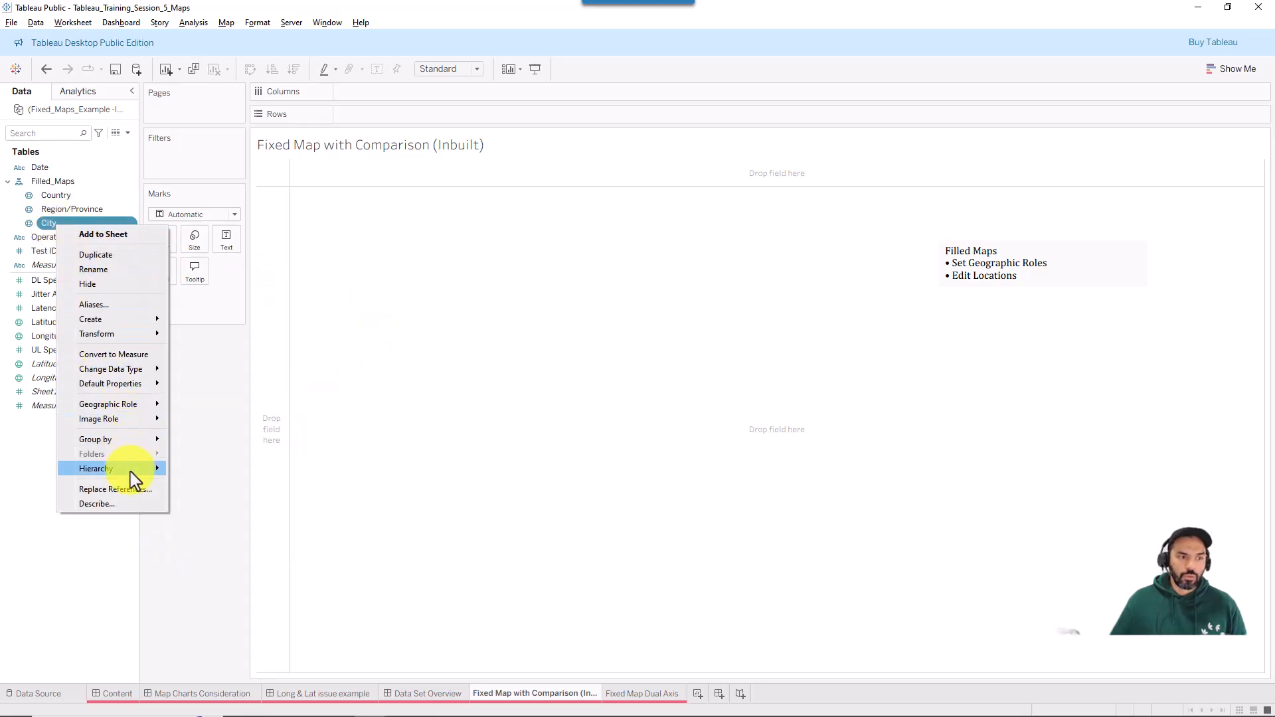
pyautogui.moveTo(136, 469)
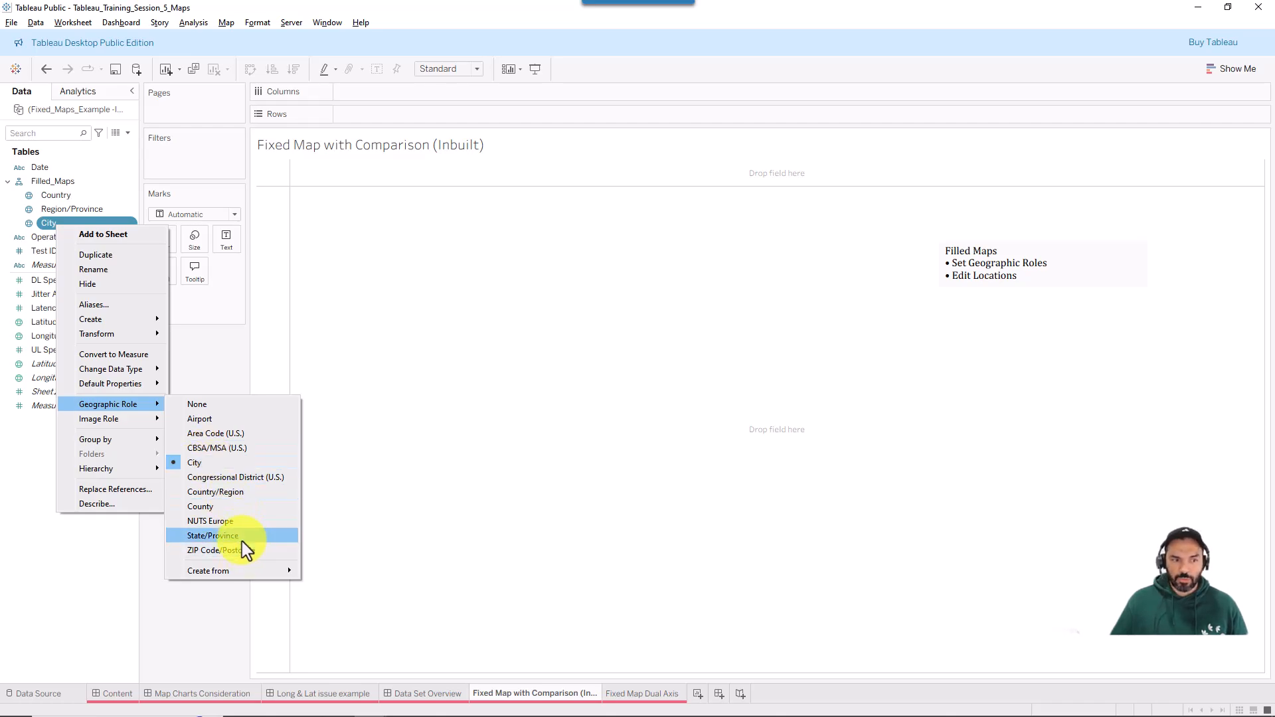
pyautogui.click(369, 369)
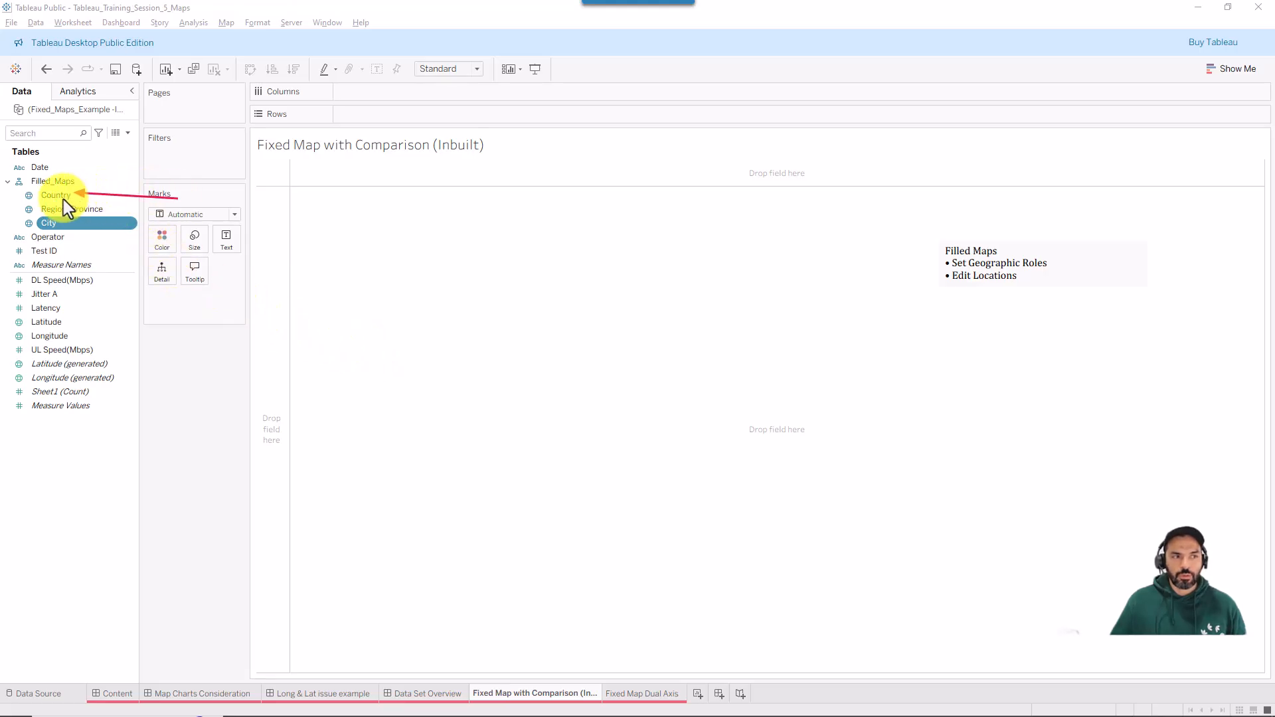
# Add Country from the Filled_Maps hierarchy to the sheet as a detail to generate the map.
pyautogui.moveTo(65, 196); pyautogui.dragTo(149, 268)
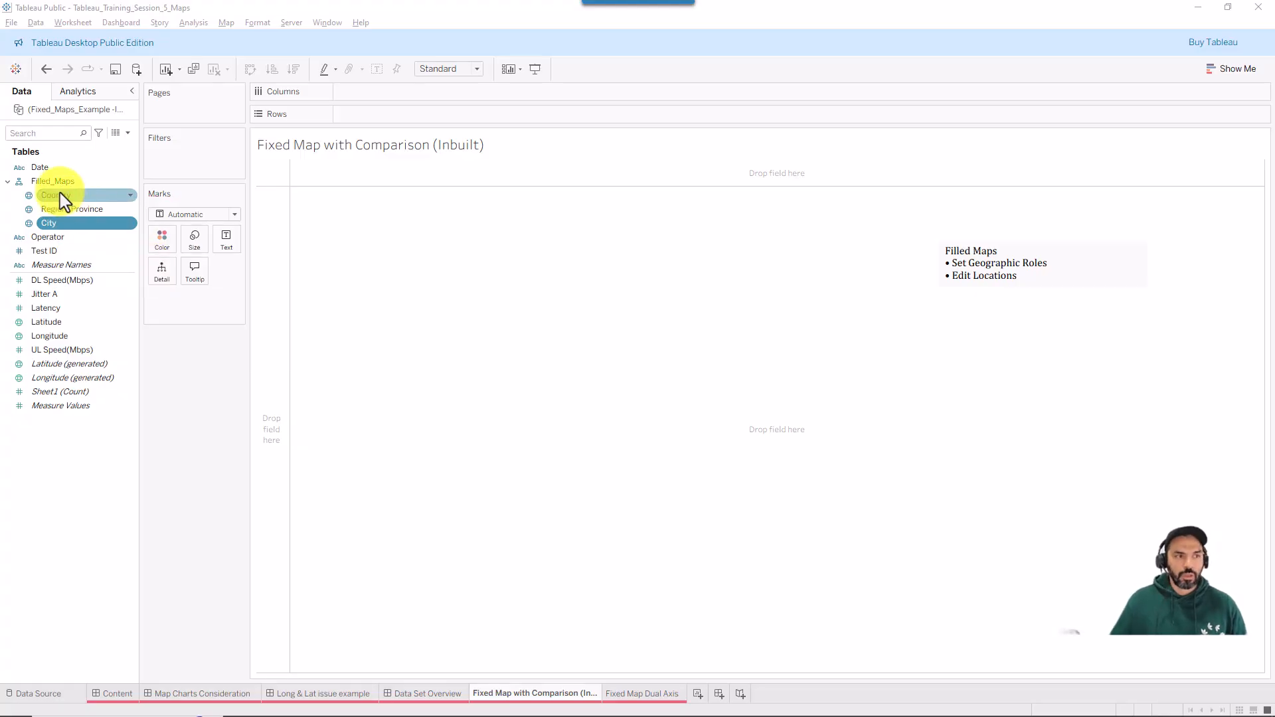
pyautogui.moveTo(66, 196); pyautogui.dragTo(171, 282)
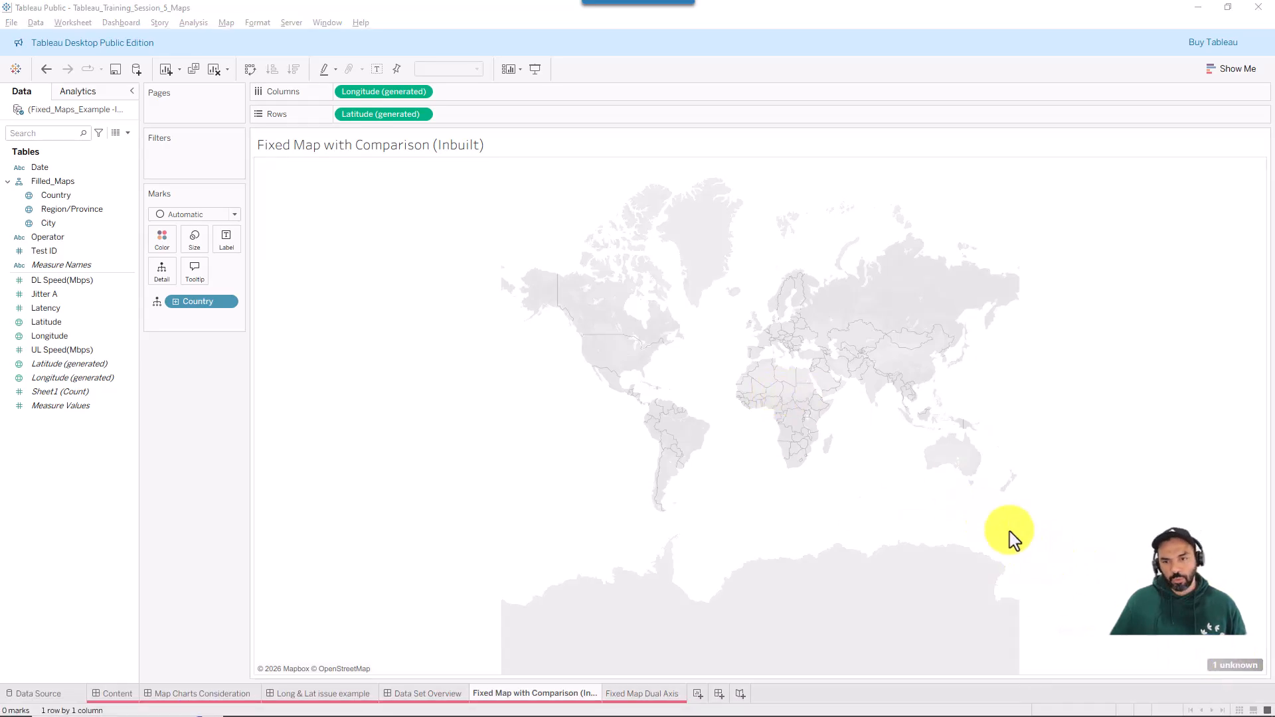
# Review the location matching for the unknown Country value, including its country and state settings, and leave it unchanged.
pyautogui.moveTo(974, 508); pyautogui.dragTo(1201, 655)
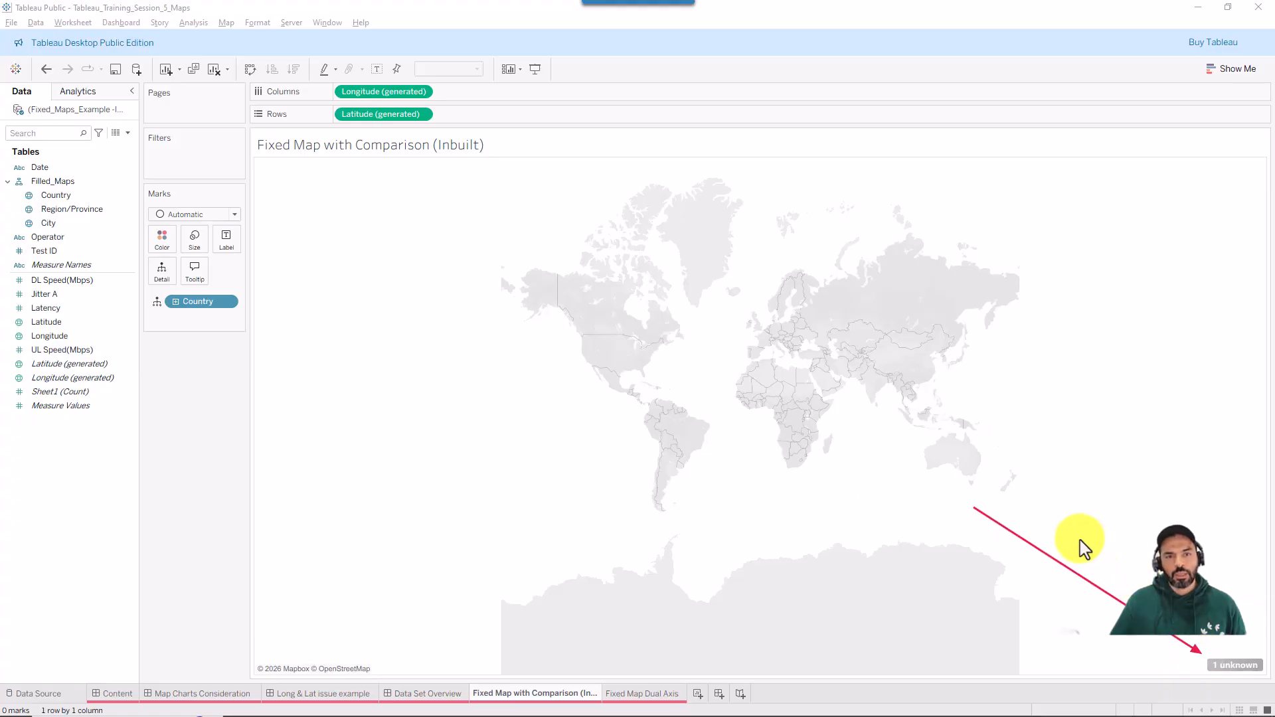
pyautogui.press('Escape')
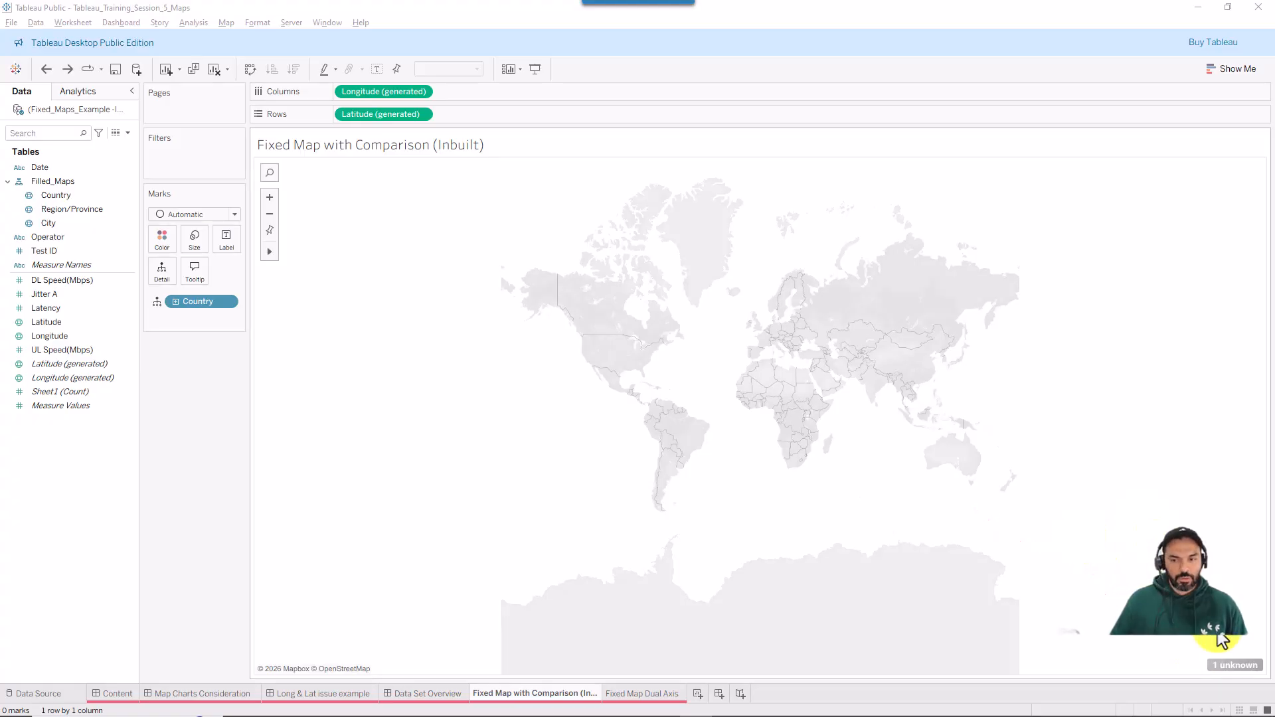
pyautogui.moveTo(1225, 678)
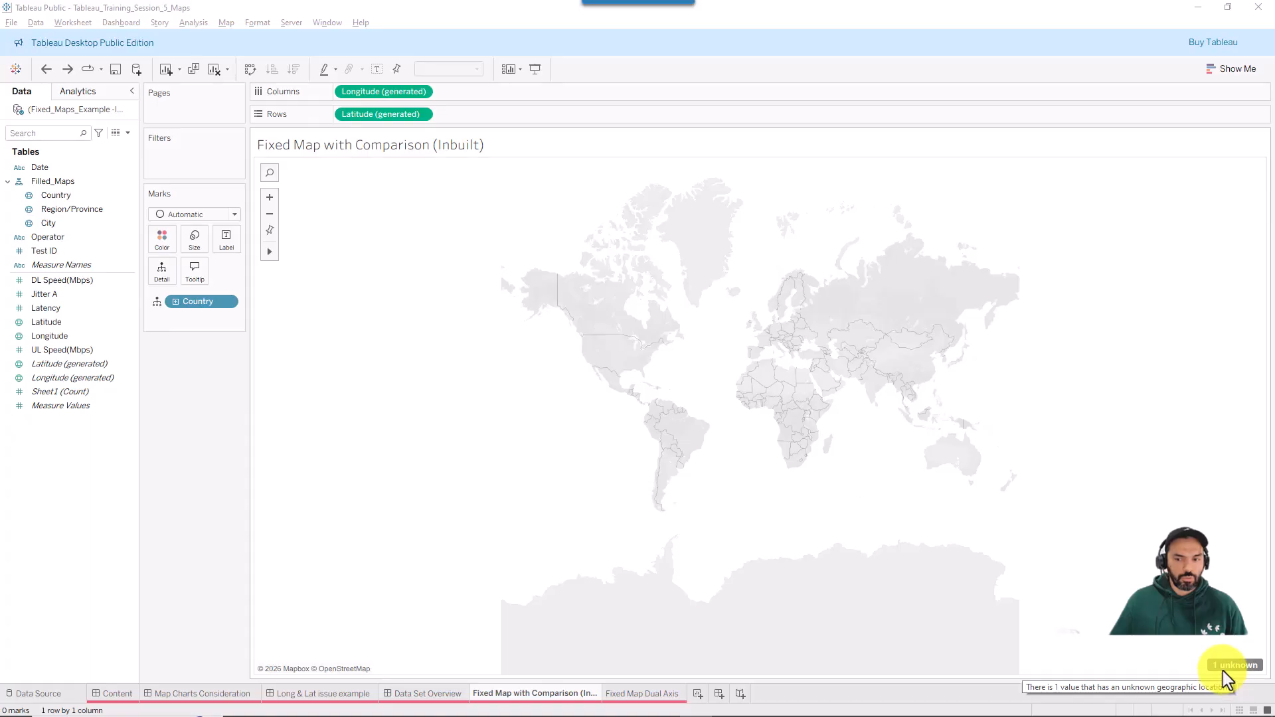
pyautogui.click(1228, 667)
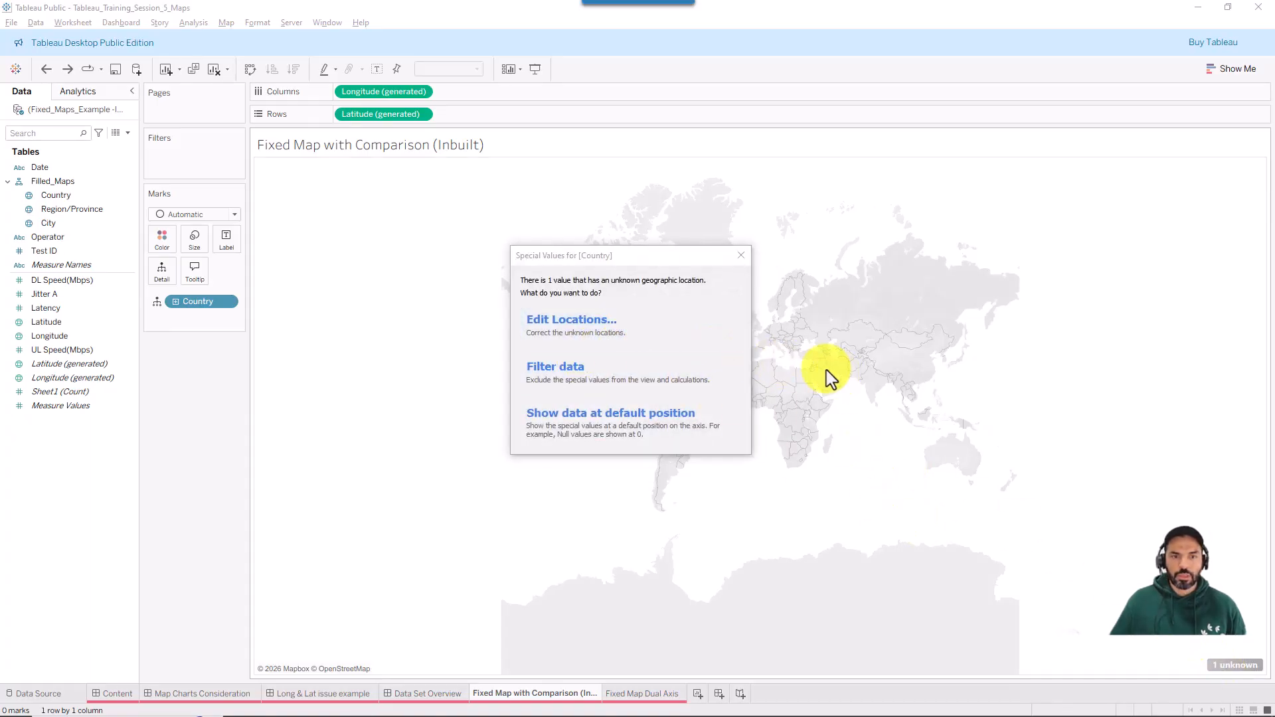
pyautogui.moveTo(837, 373); pyautogui.dragTo(663, 335)
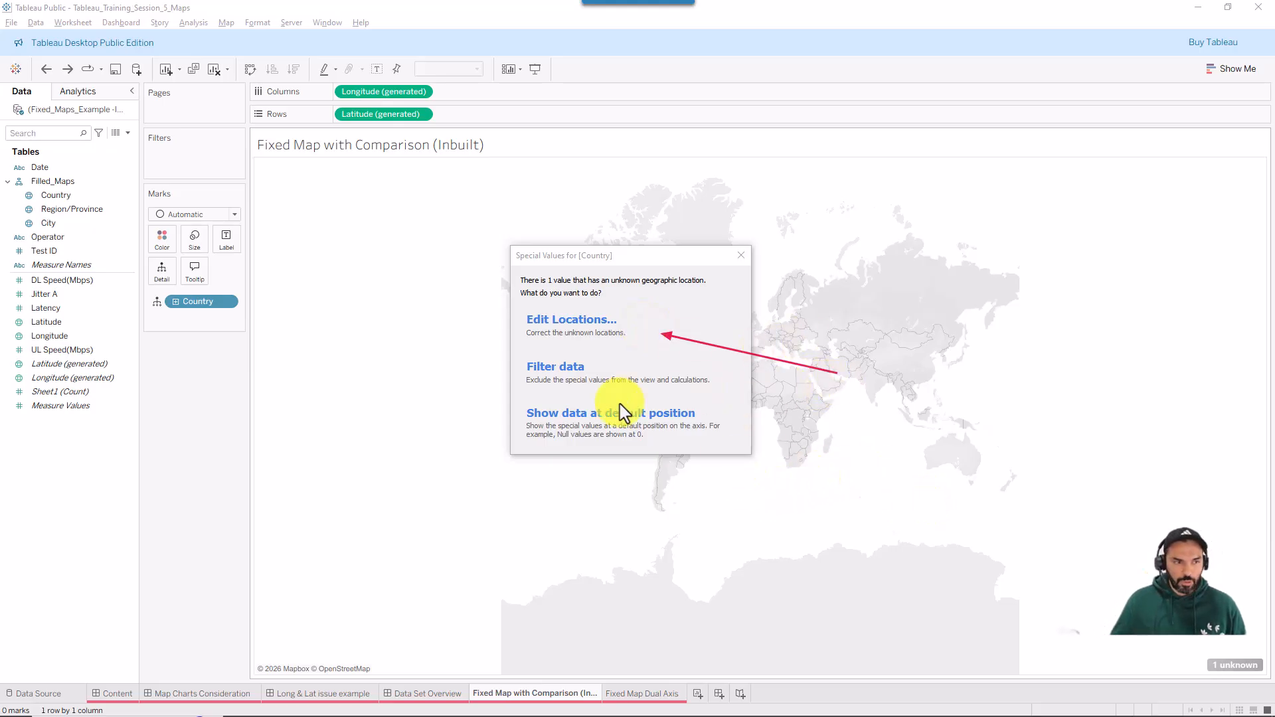
pyautogui.moveTo(1257, 545); pyautogui.dragTo(1248, 630)
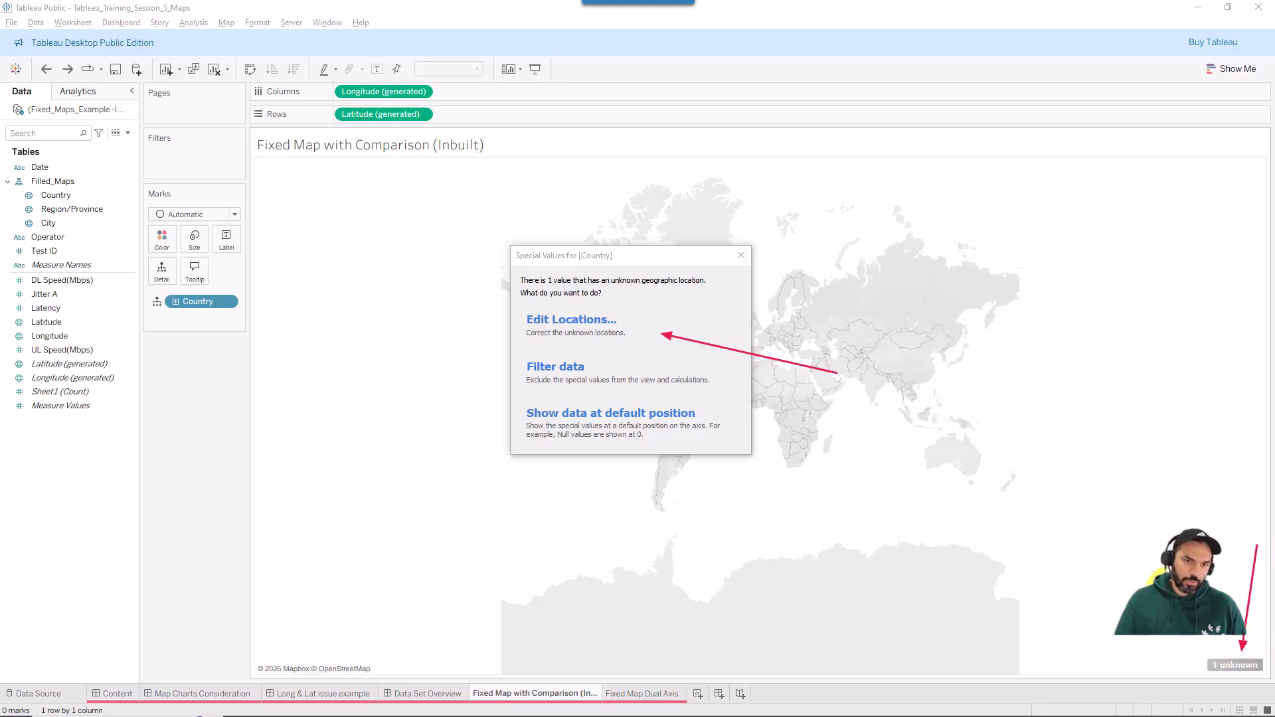
pyautogui.click(580, 327)
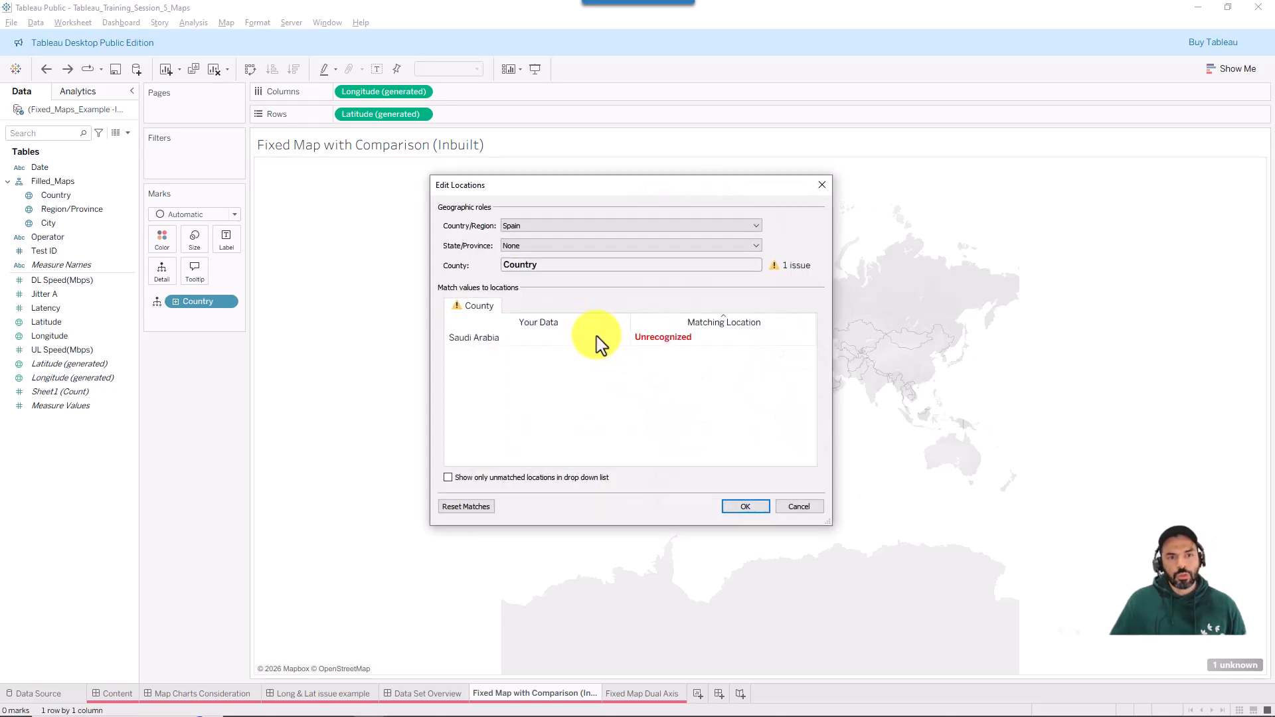
pyautogui.moveTo(630, 186); pyautogui.dragTo(495, 232)
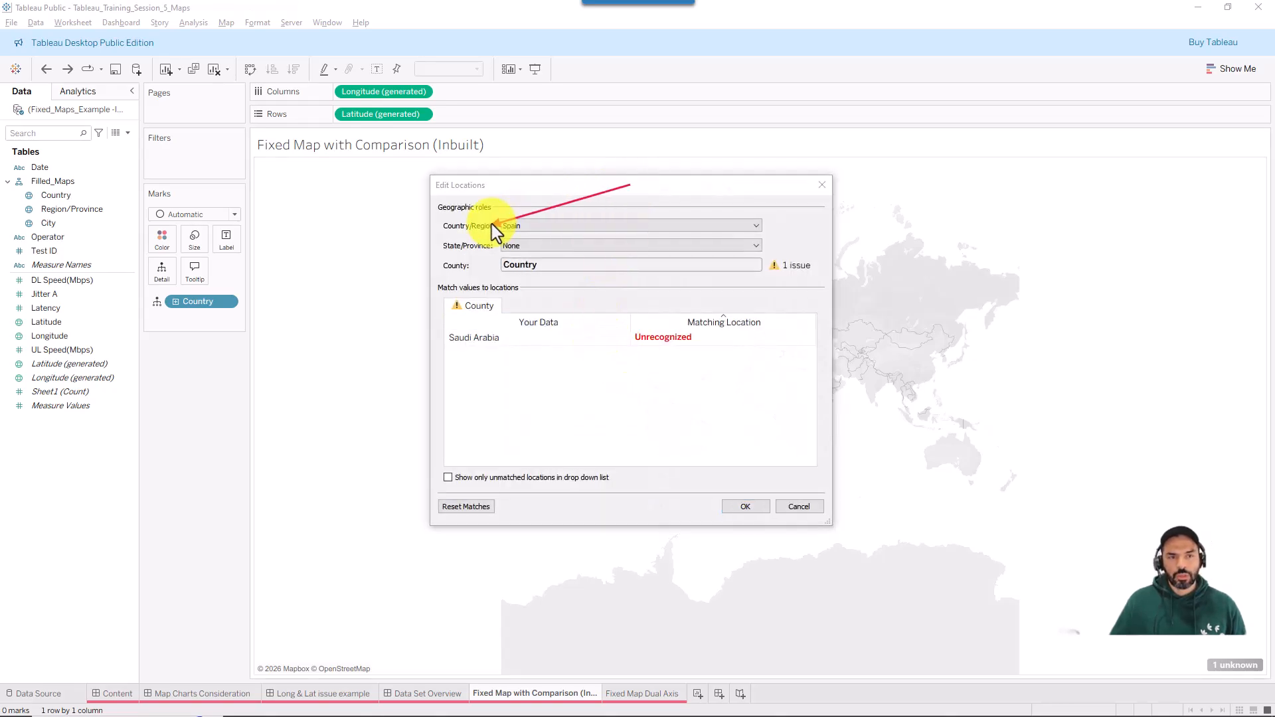
pyautogui.moveTo(632, 255); pyautogui.dragTo(522, 250)
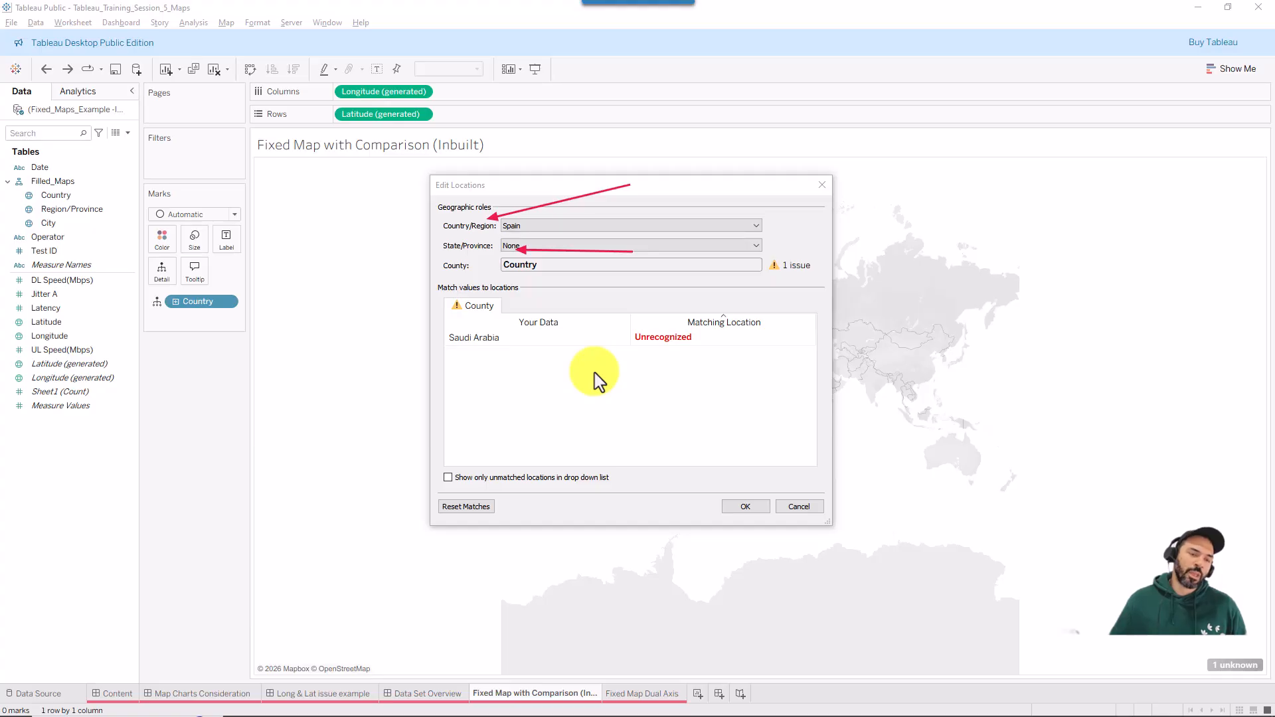
pyautogui.press('Escape')
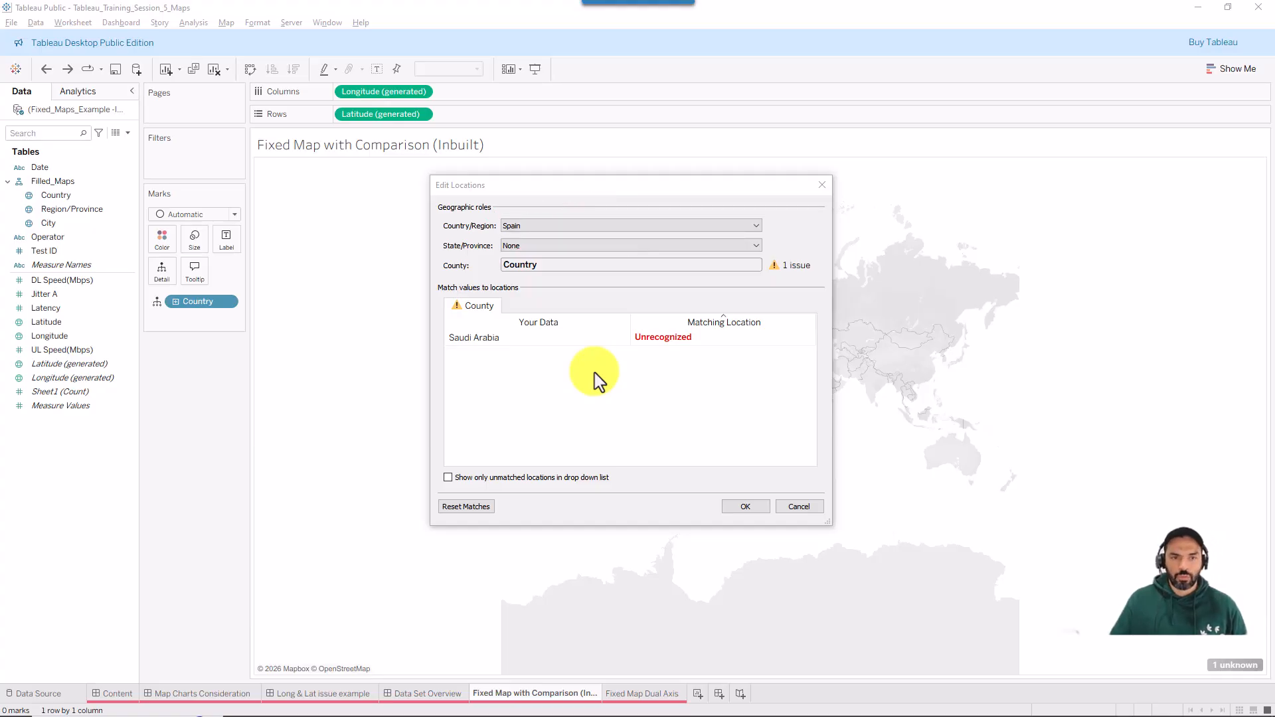
pyautogui.click(782, 504)
# Set the geographic role of the Country field in the Filled_Maps hierarchy to Country/Region.
pyautogui.rightClick(104, 200)
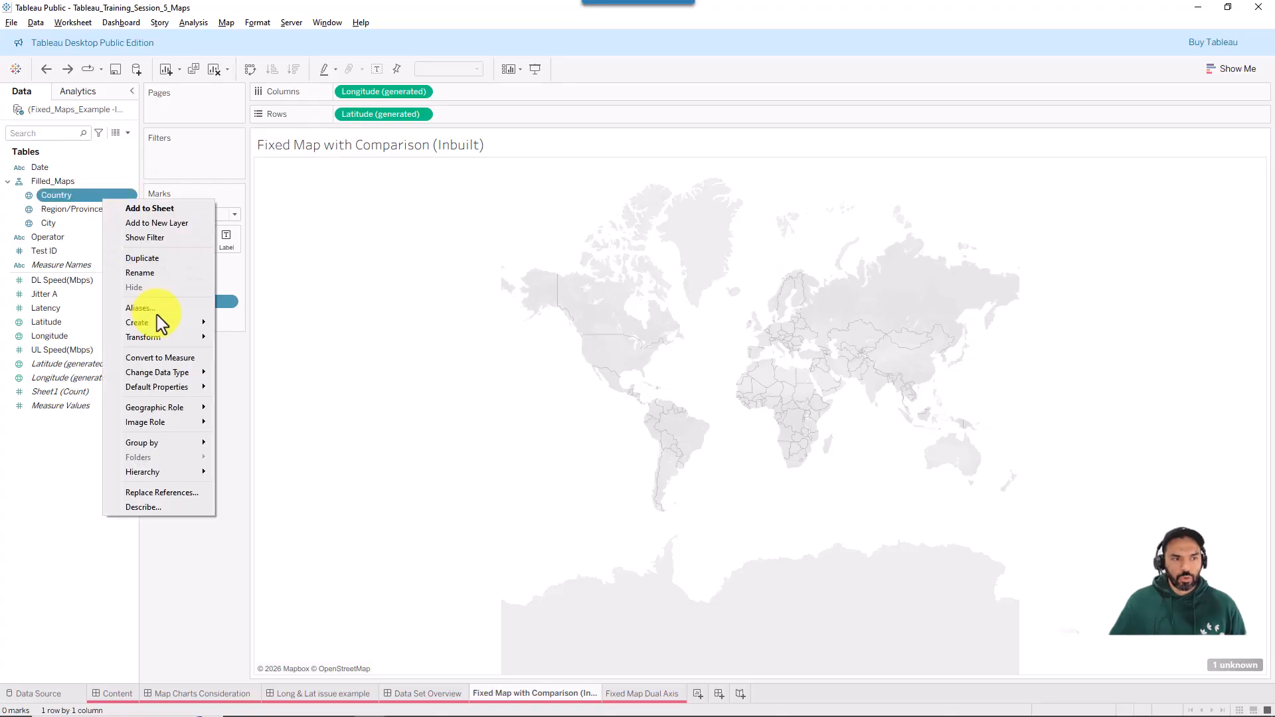
pyautogui.moveTo(181, 415)
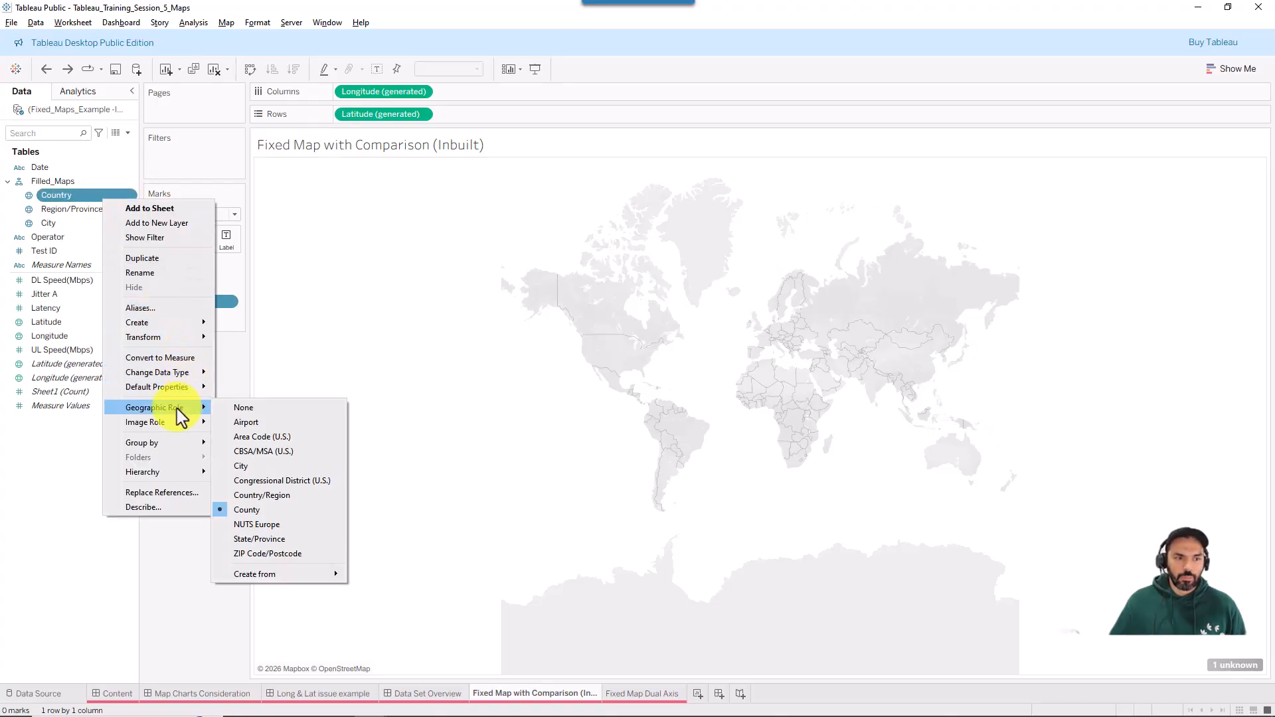
pyautogui.click(265, 499)
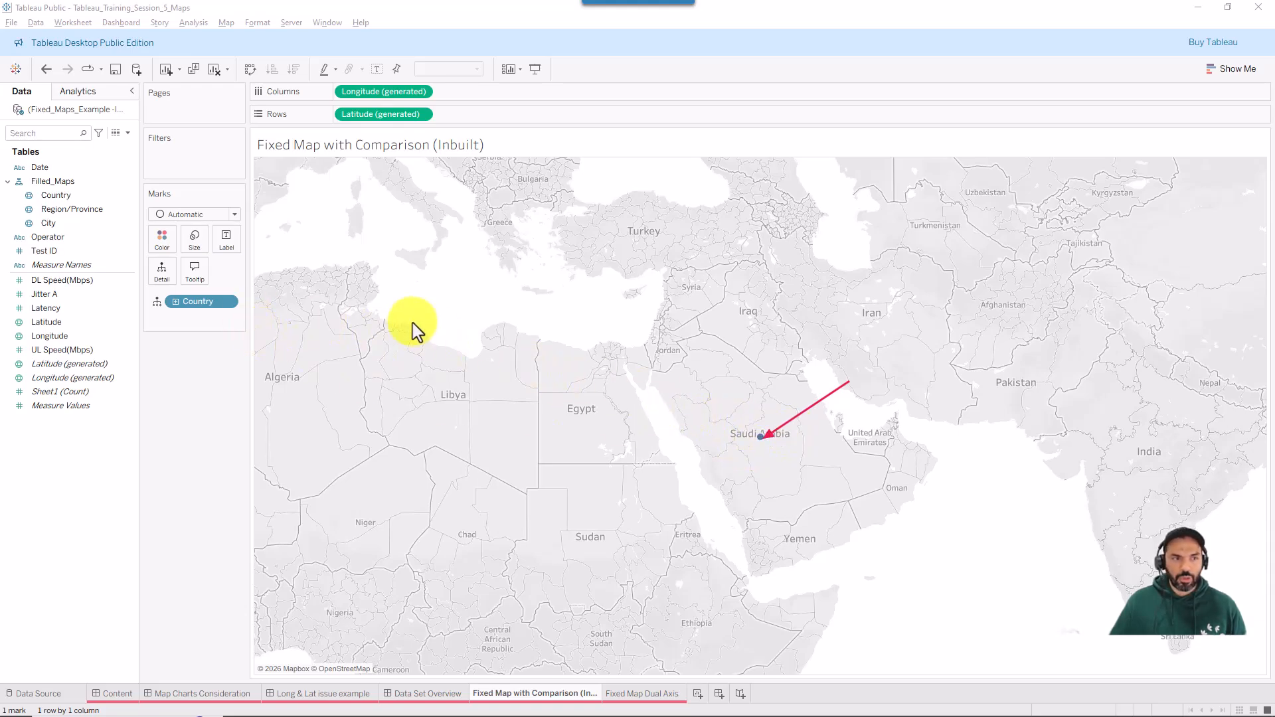
# Change the mark type of the sheet from Automatic to Map so the country is drawn as a filled shape.
pyautogui.moveTo(394, 298); pyautogui.dragTo(209, 222)
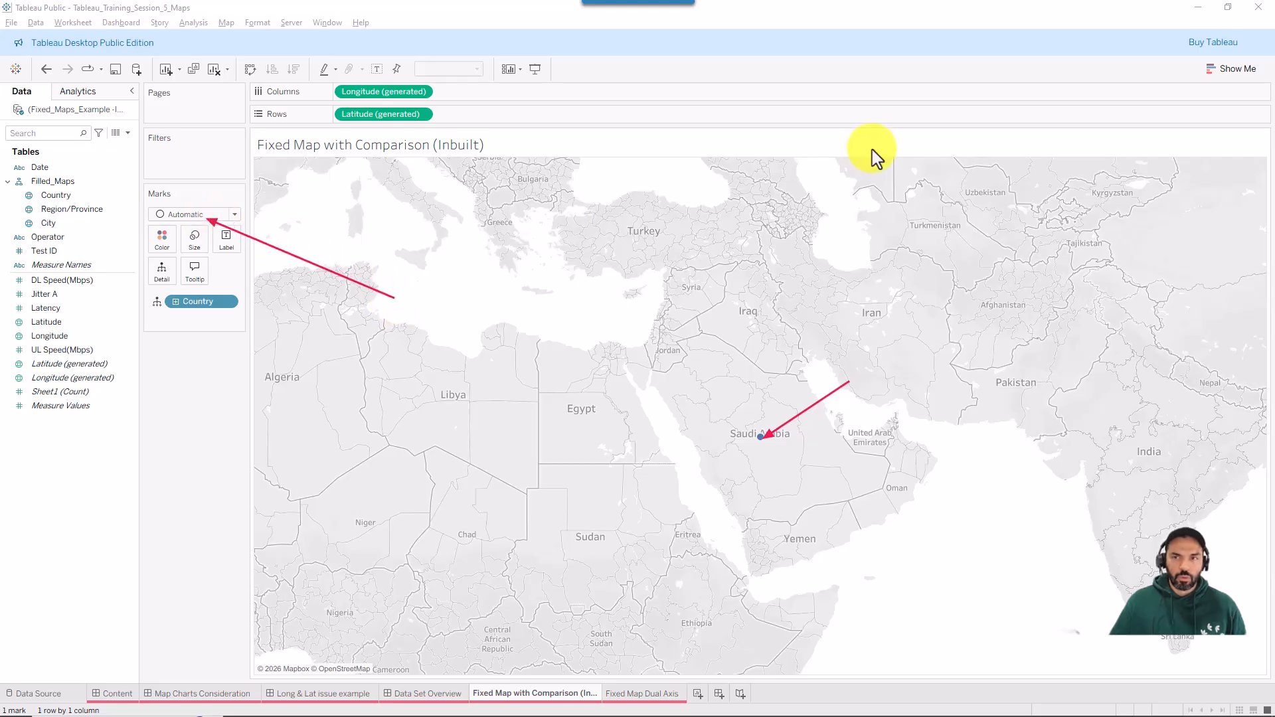
pyautogui.moveTo(1154, 100); pyautogui.dragTo(1206, 78)
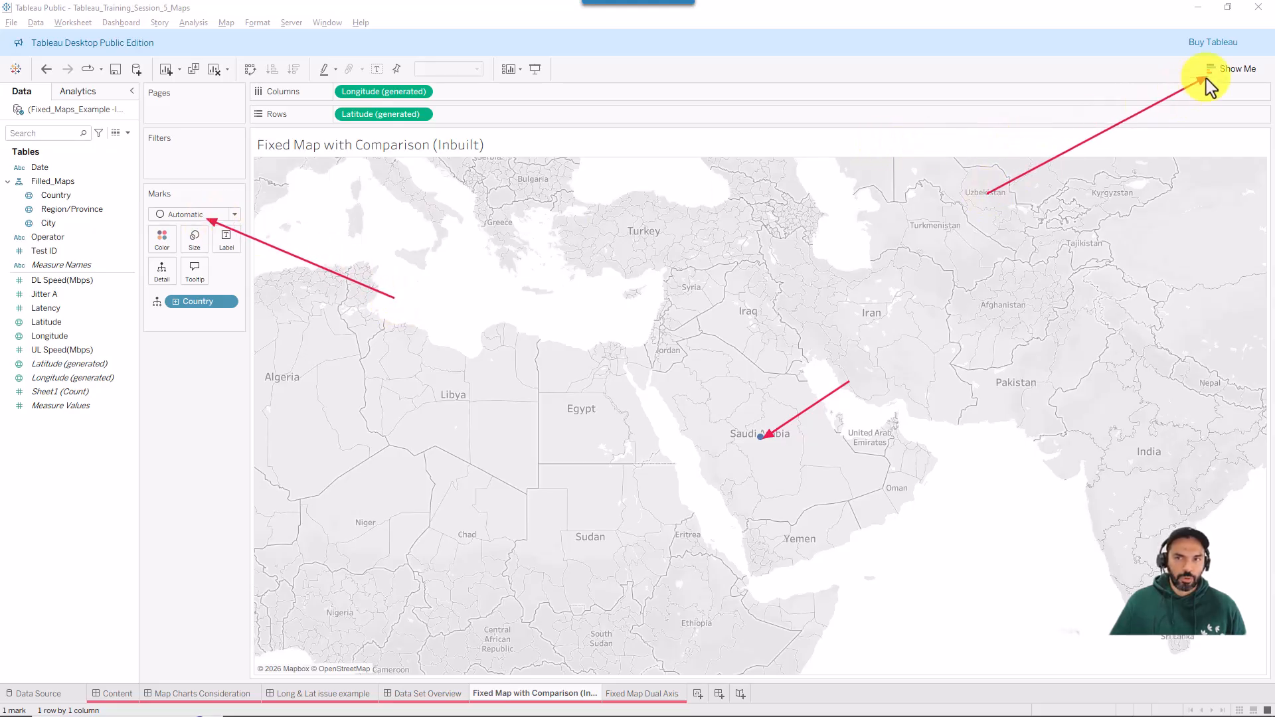
pyautogui.press('Escape')
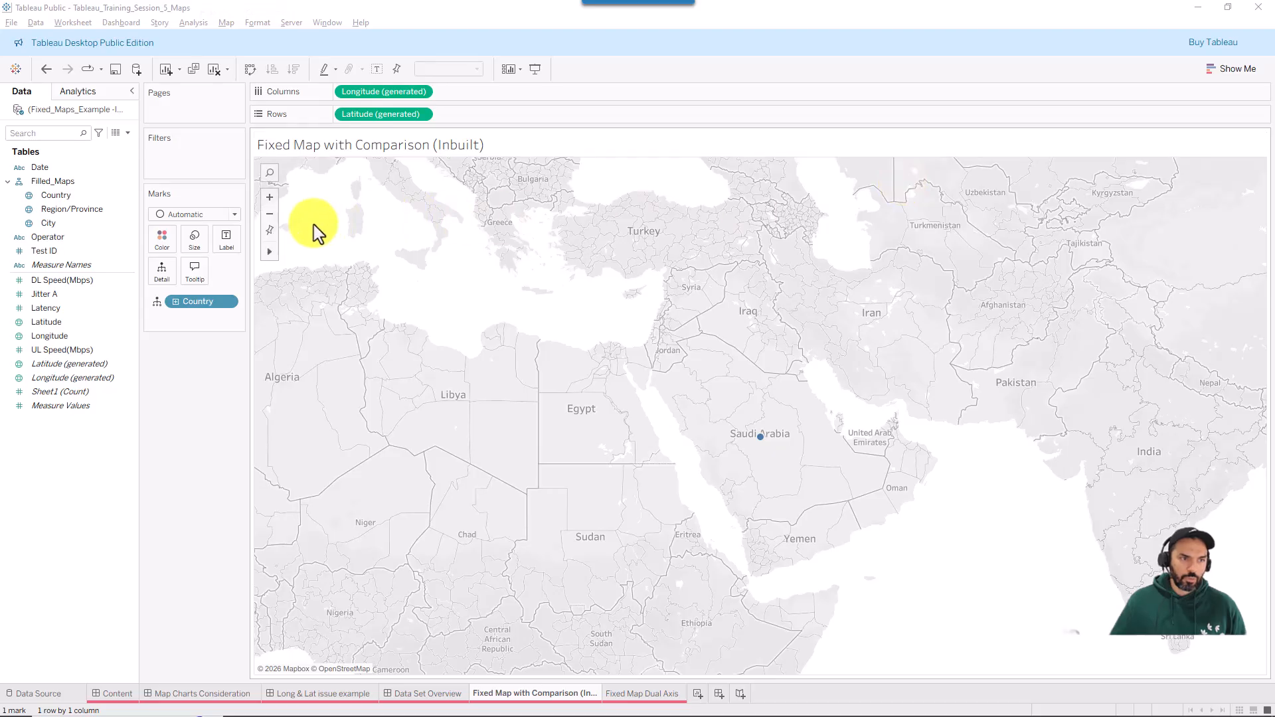
pyautogui.click(212, 222)
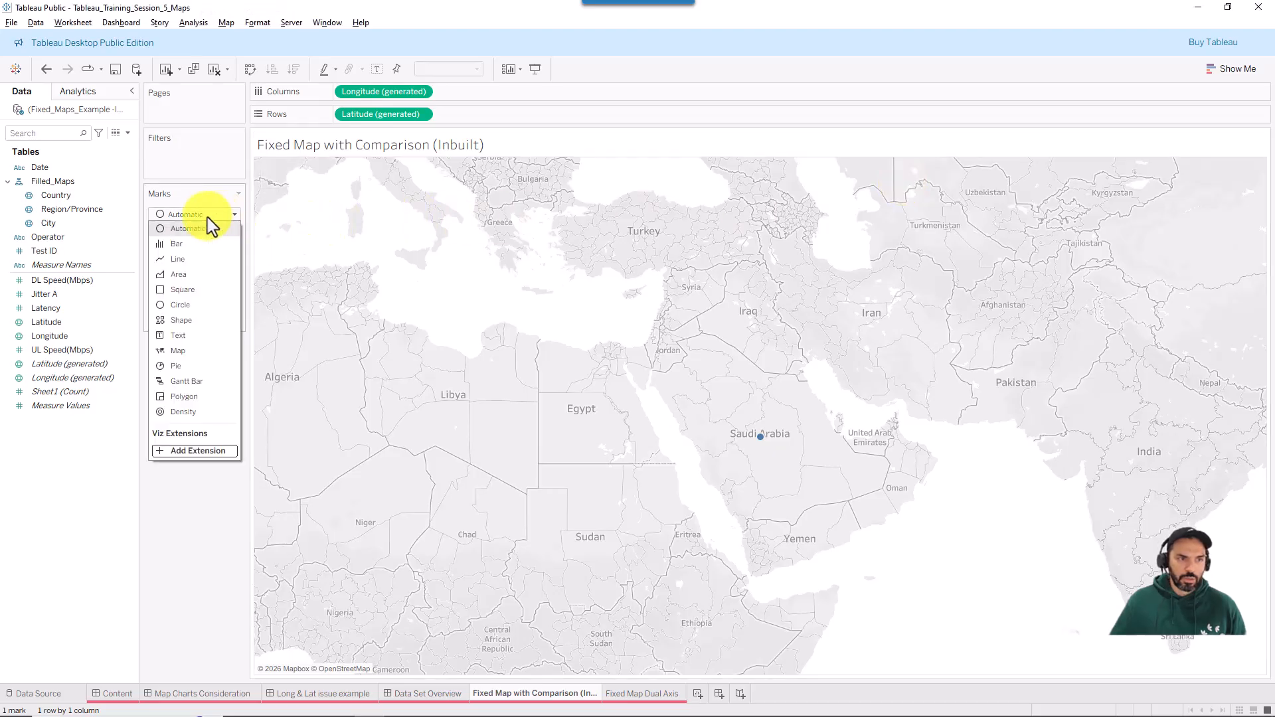
pyautogui.click(178, 350)
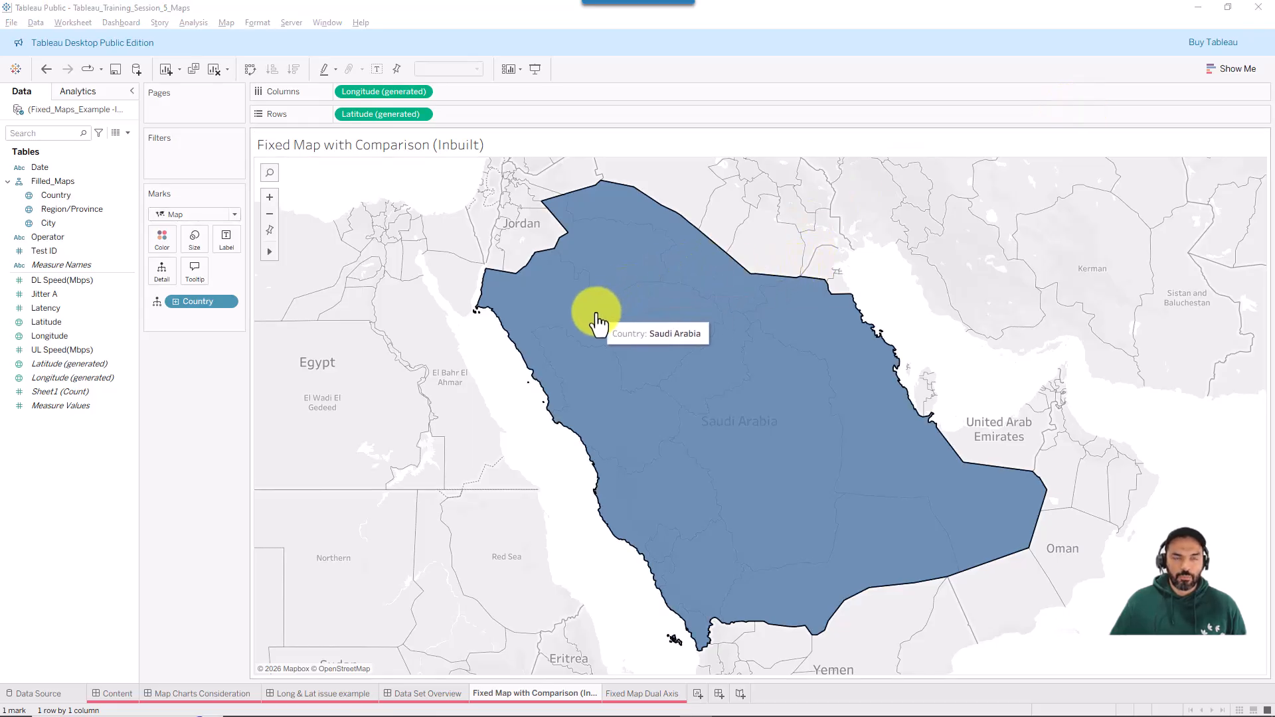
# Check how the Country value is matched in the map's location settings without changing the match.
pyautogui.moveTo(439, 205); pyautogui.dragTo(226, 26)
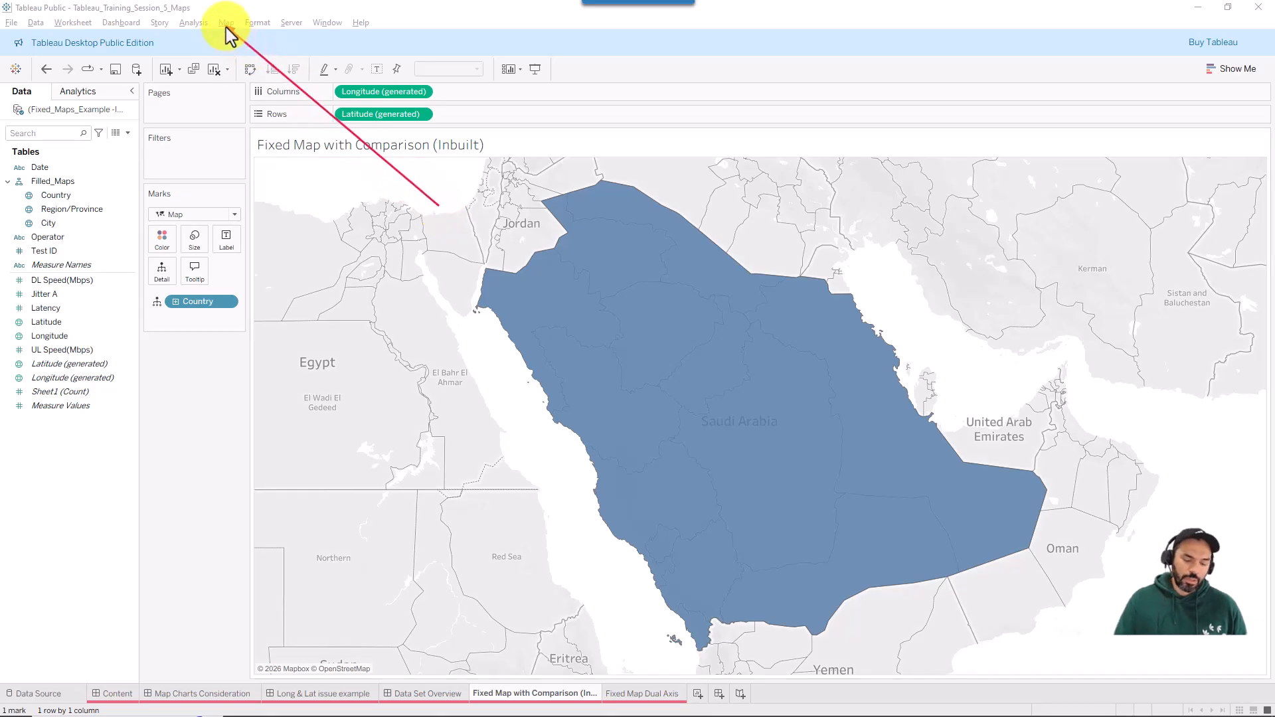
pyautogui.click(226, 22)
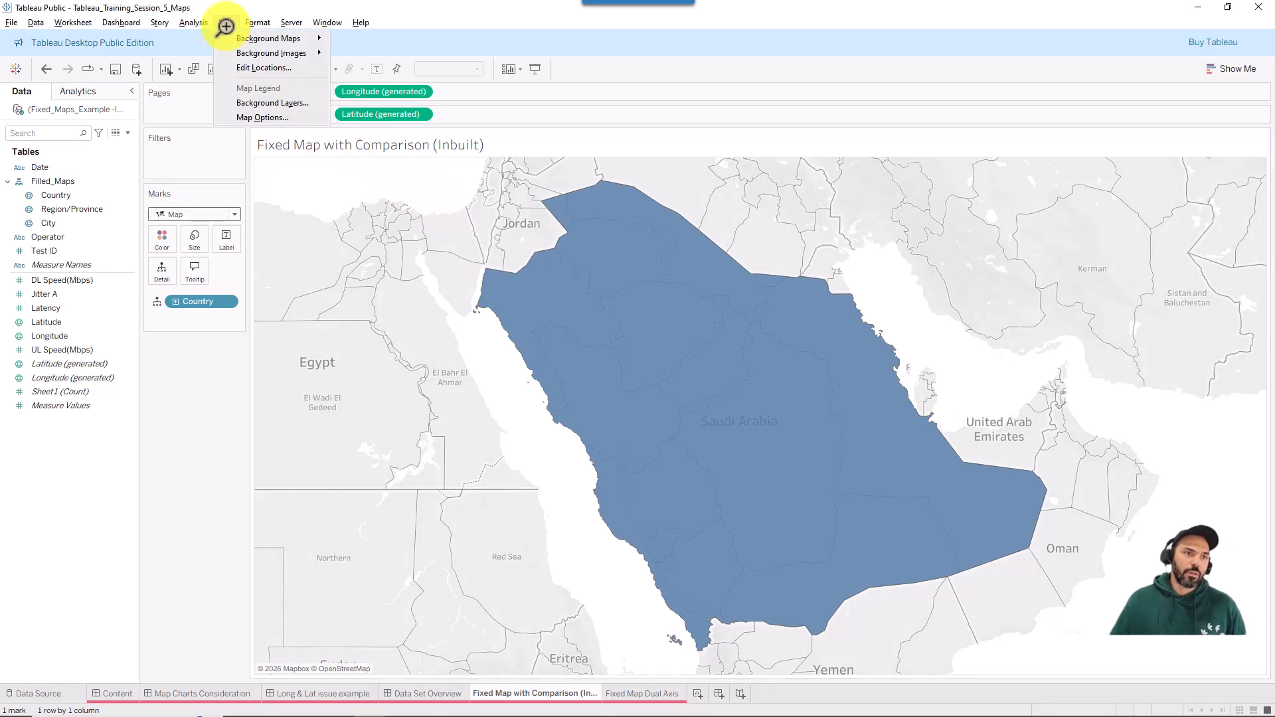
pyautogui.click(251, 68)
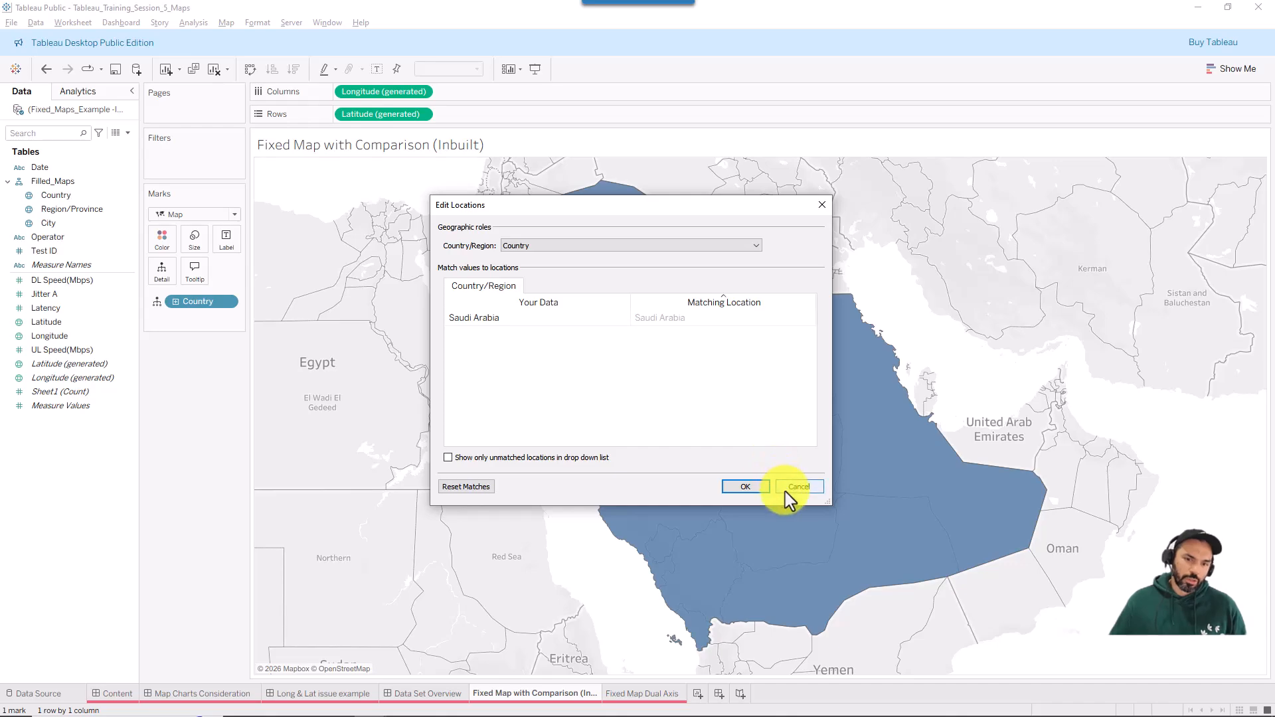
pyautogui.click(770, 487)
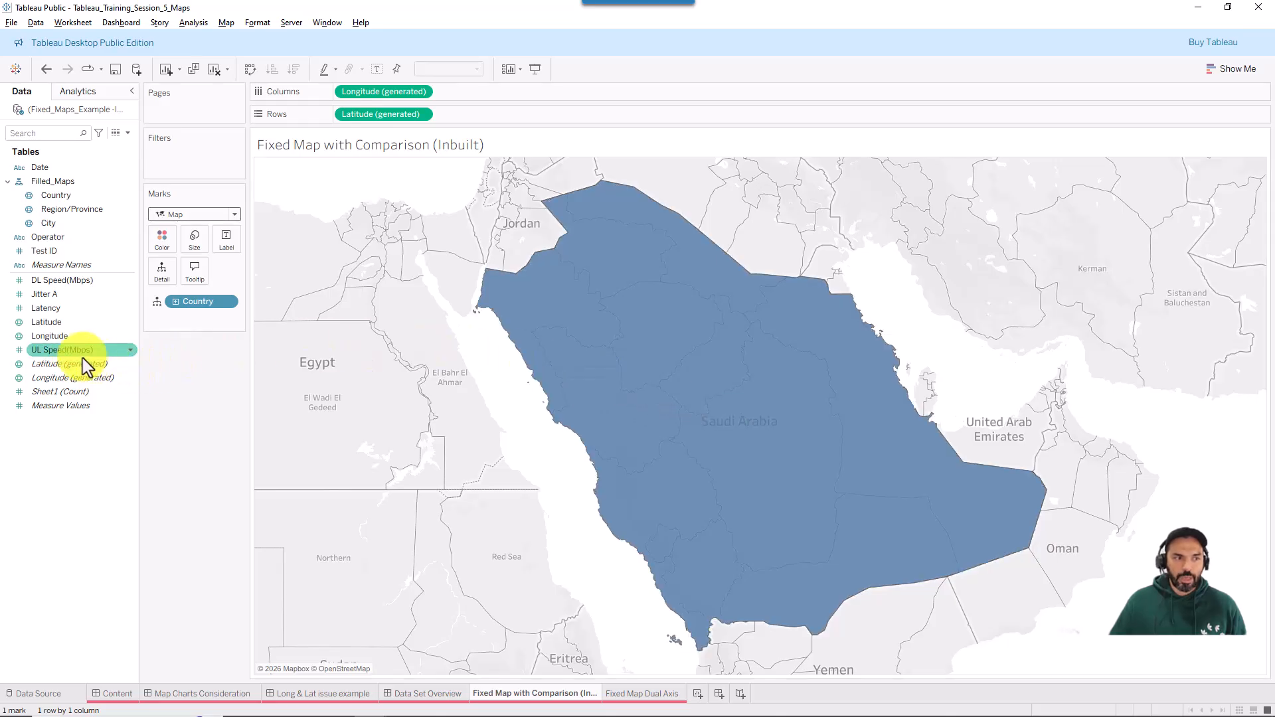
# Add Latency to the map as a label and aggregate it as an average.
pyautogui.click(66, 363)
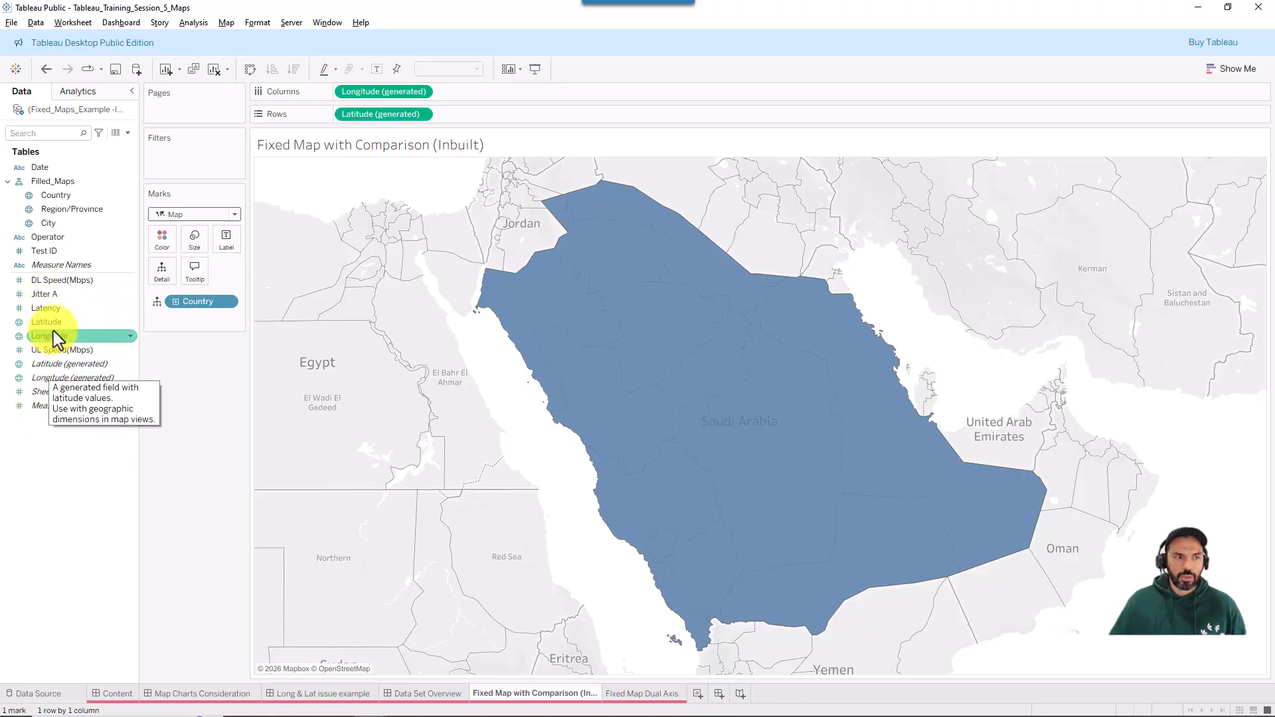
pyautogui.moveTo(58, 313); pyautogui.dragTo(226, 248)
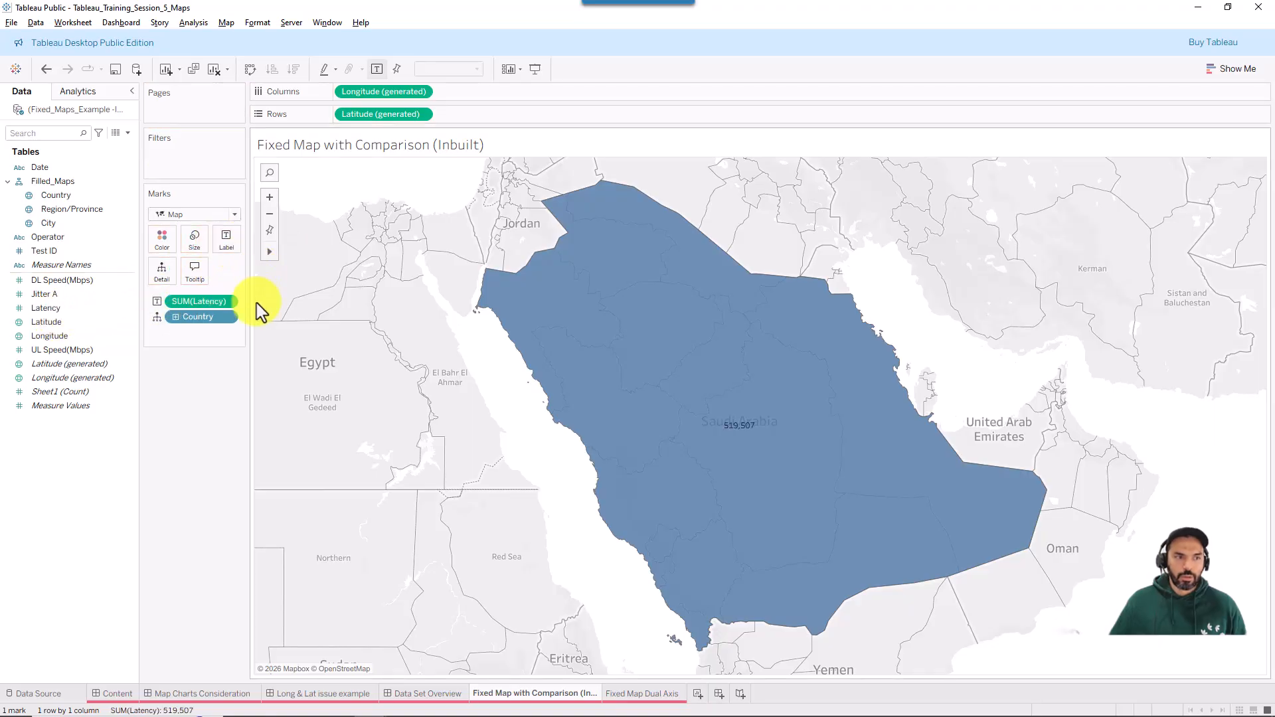
pyautogui.rightClick(217, 301)
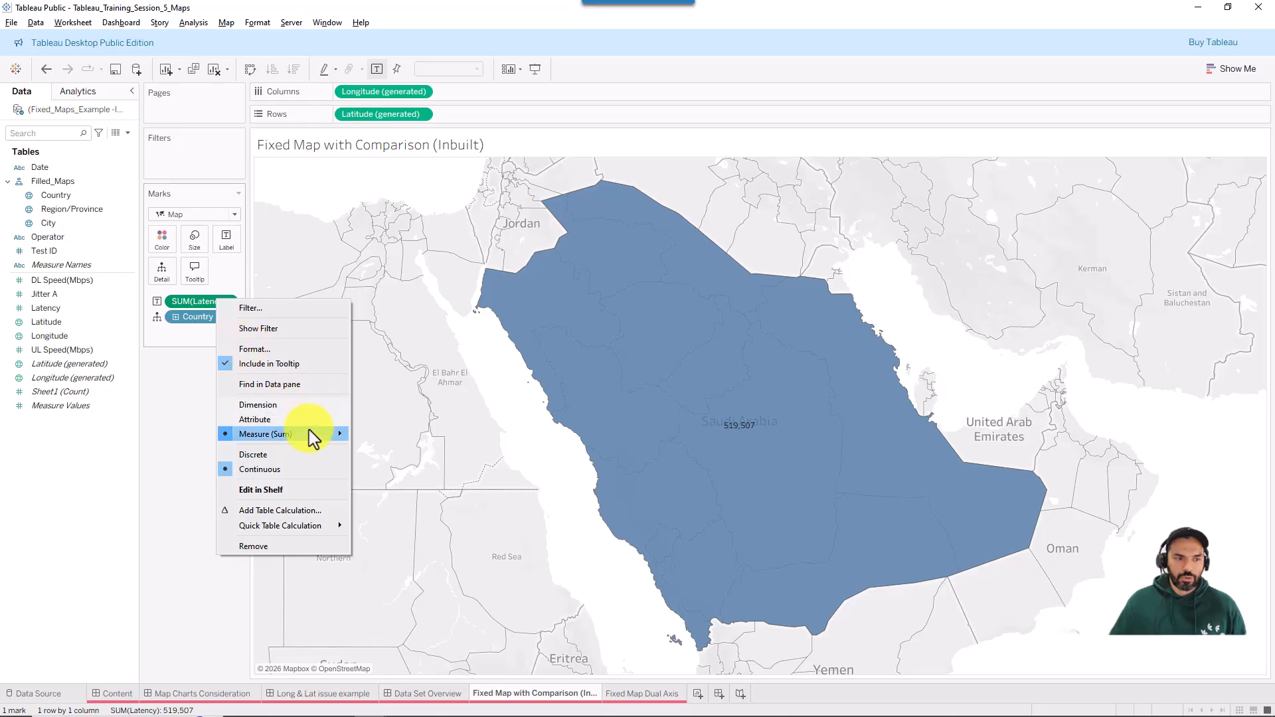
pyautogui.moveTo(312, 438)
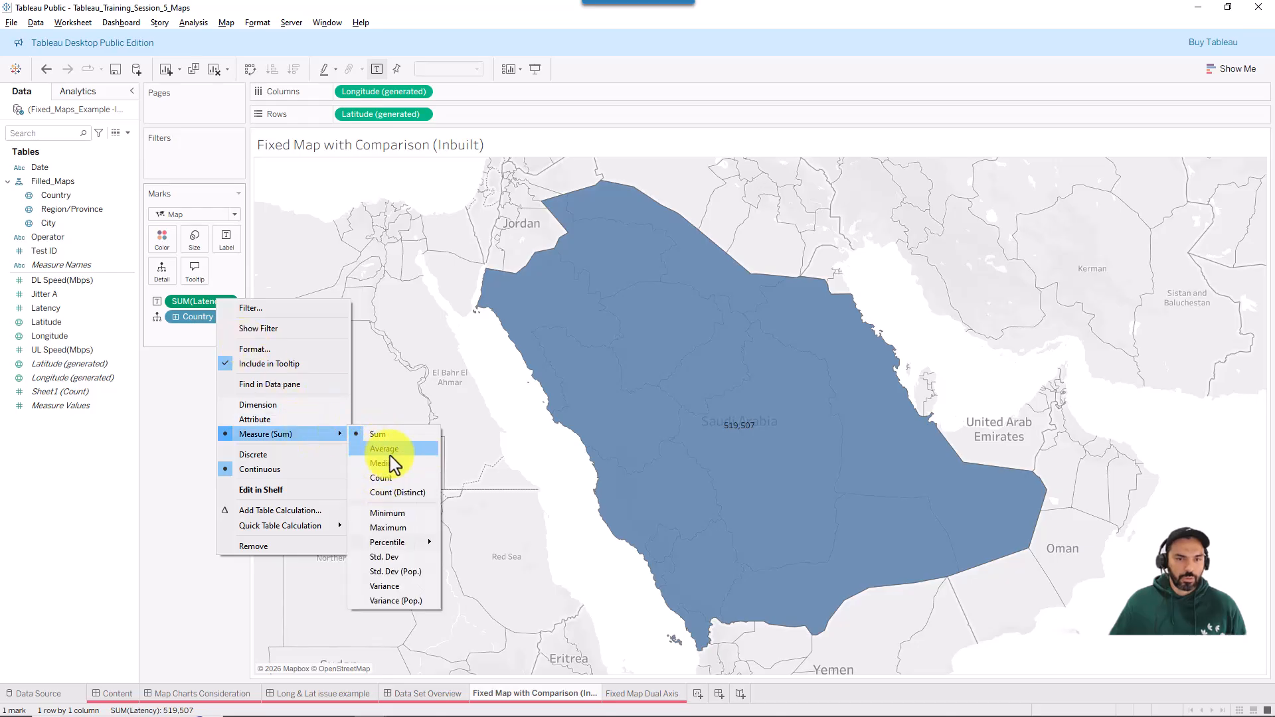
pyautogui.click(388, 450)
pyautogui.moveTo(709, 441)
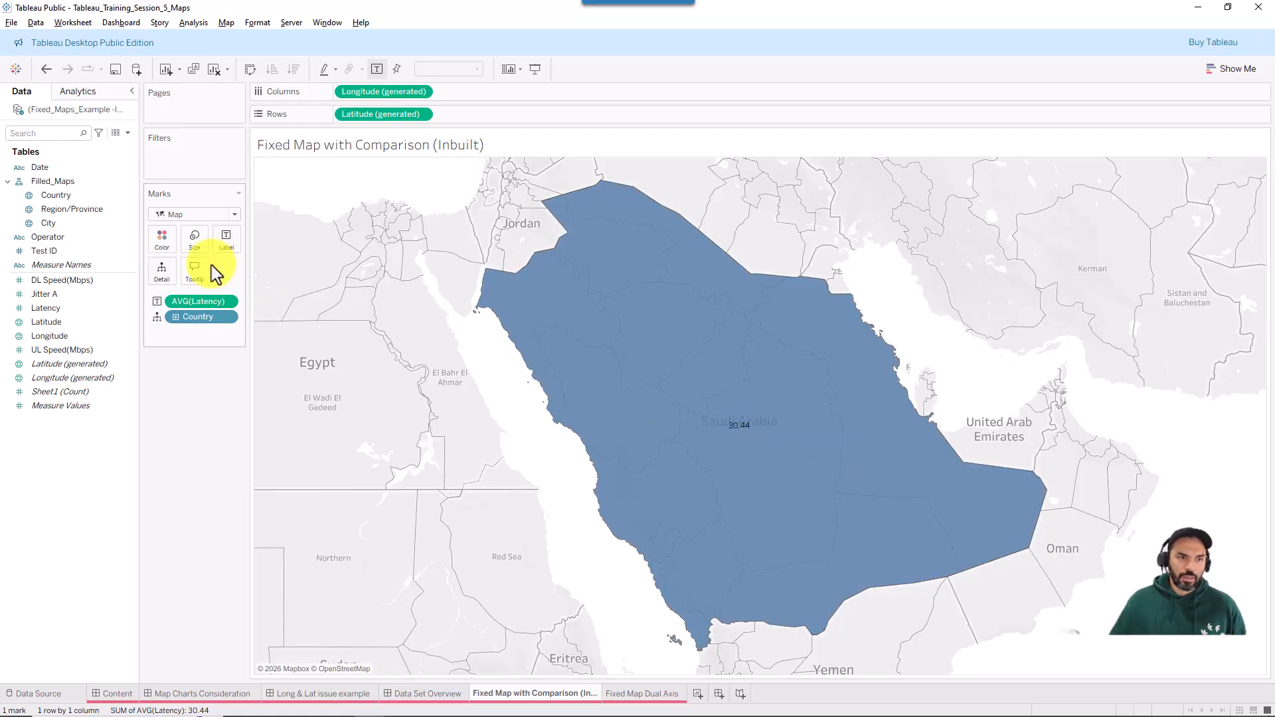
# Edit the label text to put "Average latency (ms) =" in front of the average latency value.
pyautogui.click(223, 249)
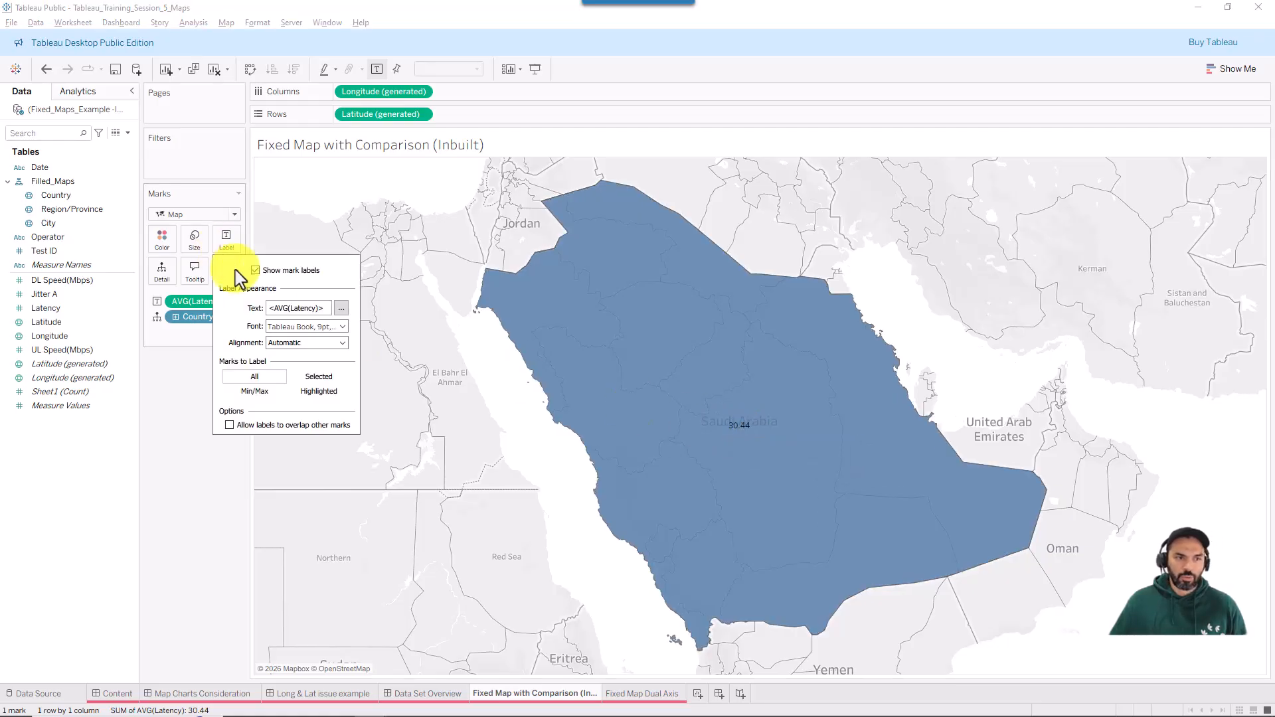
pyautogui.click(341, 308)
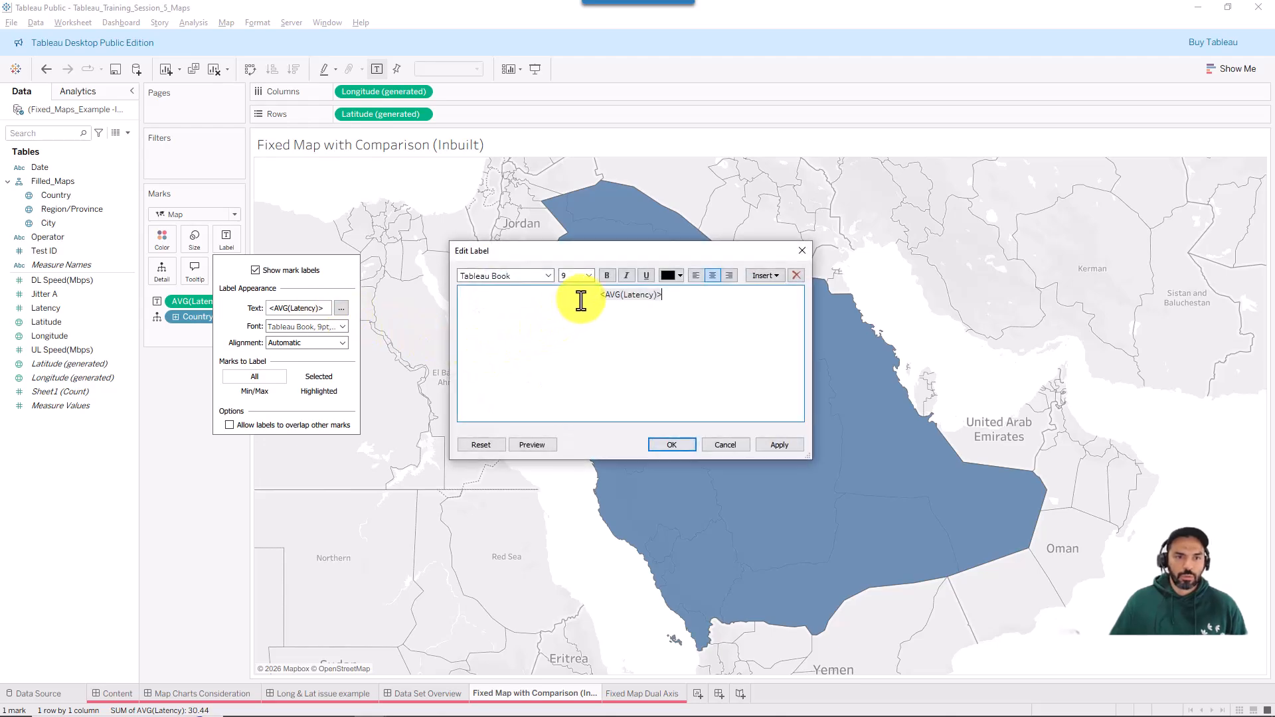
pyautogui.write('Av')
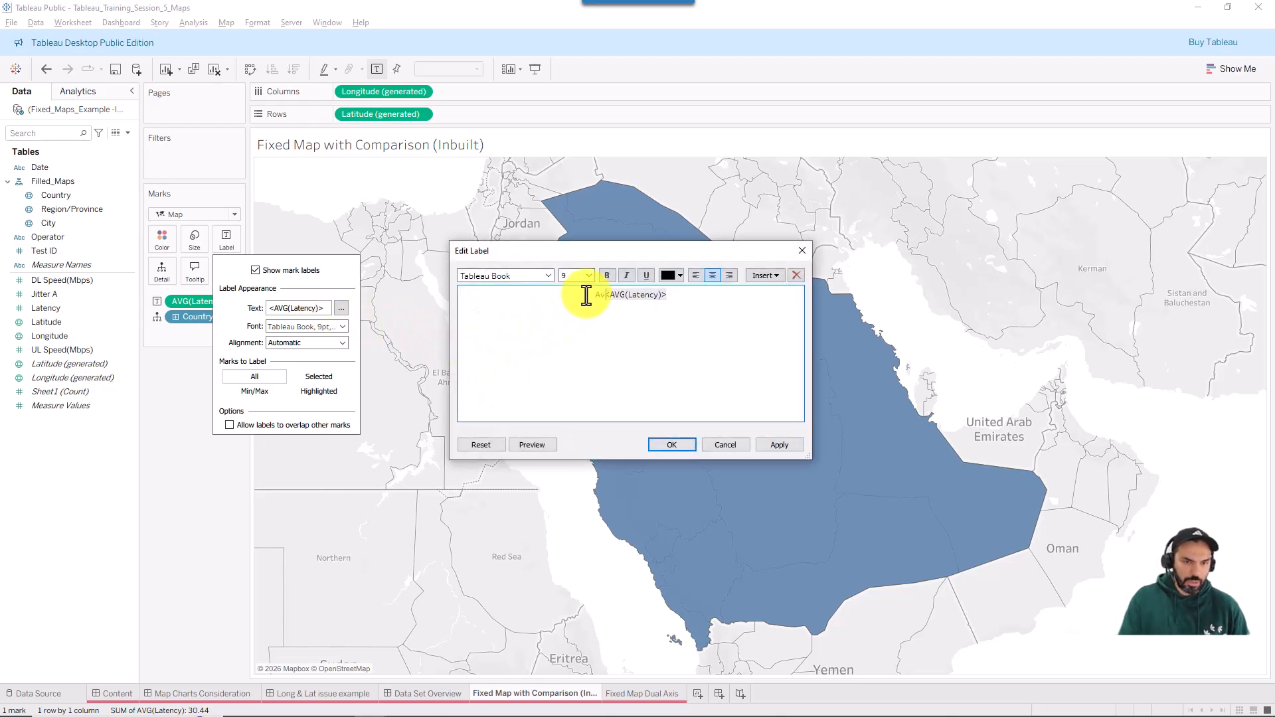
pyautogui.press('capslock')
pyautogui.write('er')
pyautogui.write('age latency (ms')
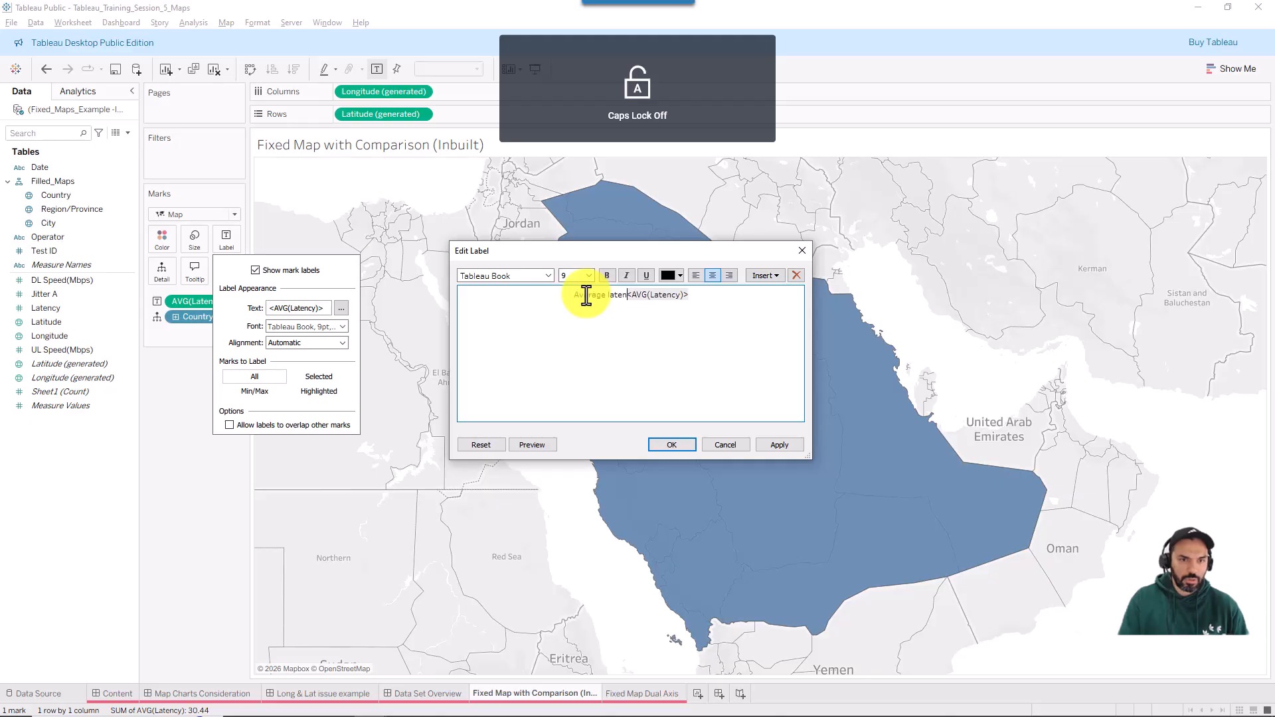
pyautogui.write(') =')
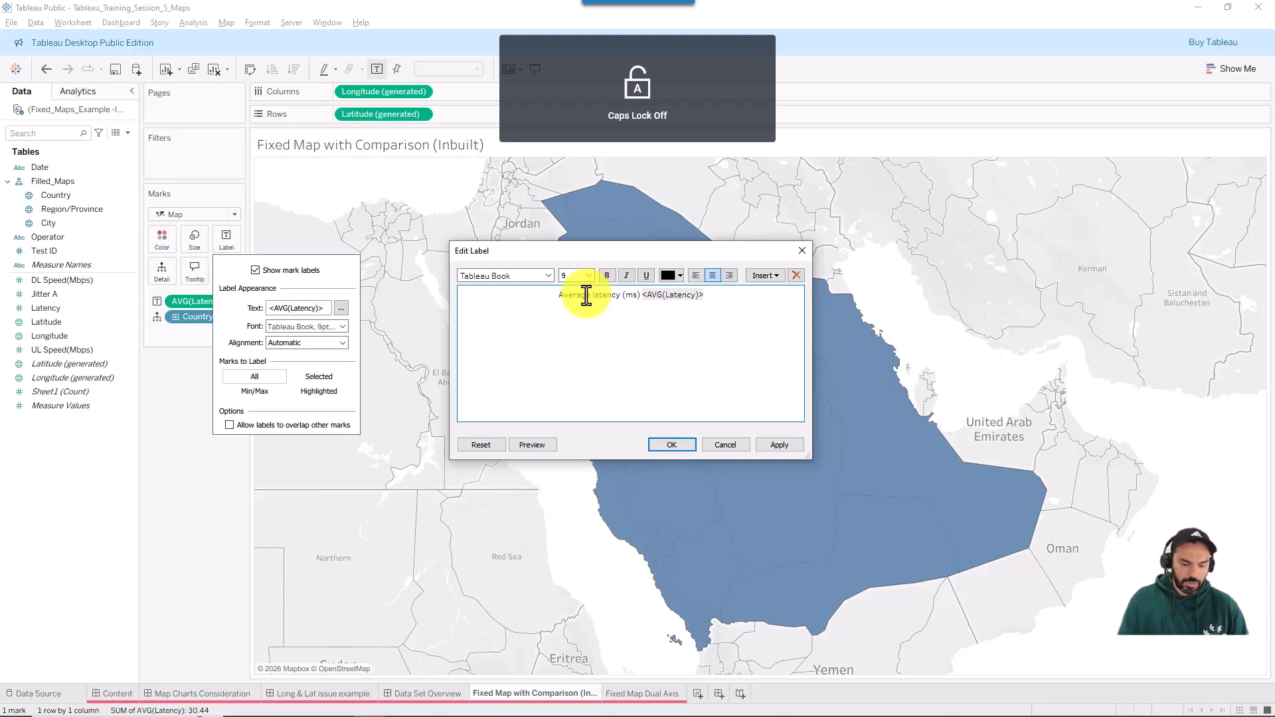
# Format the whole label text as bold at size 28 and apply it to the map.
pyautogui.hotkey('ctrl', 'a')
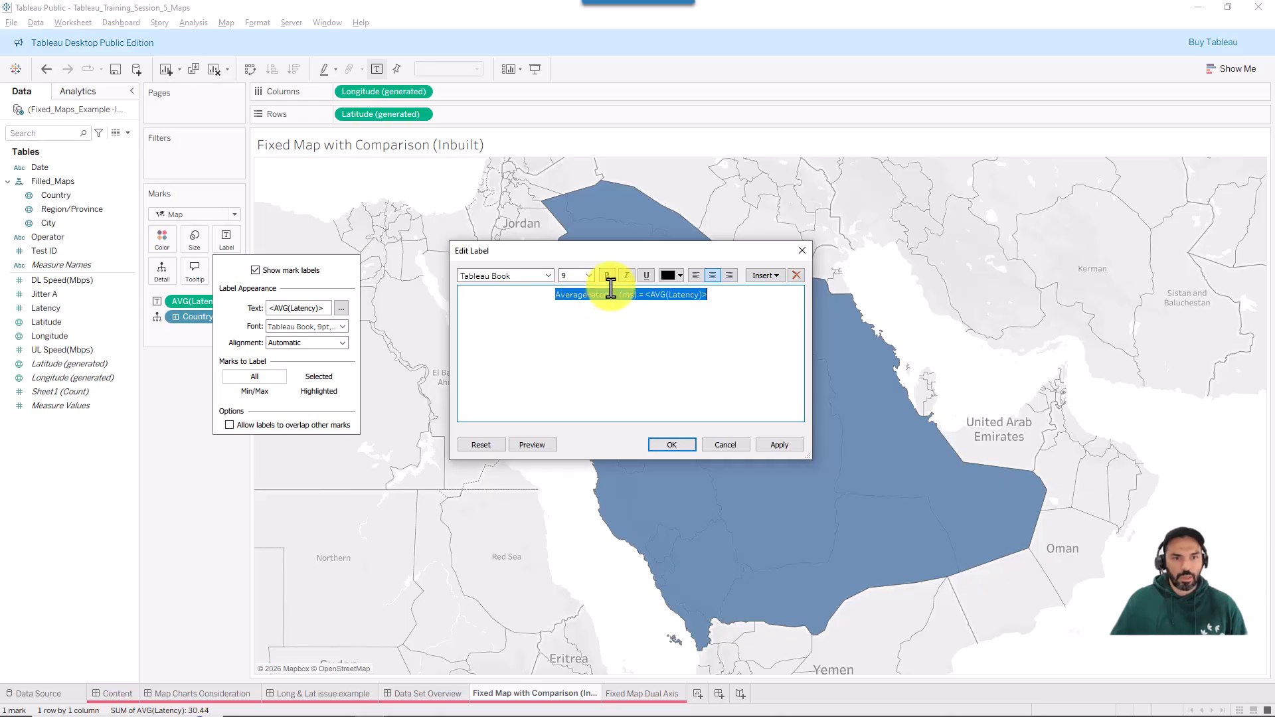
pyautogui.click(589, 276)
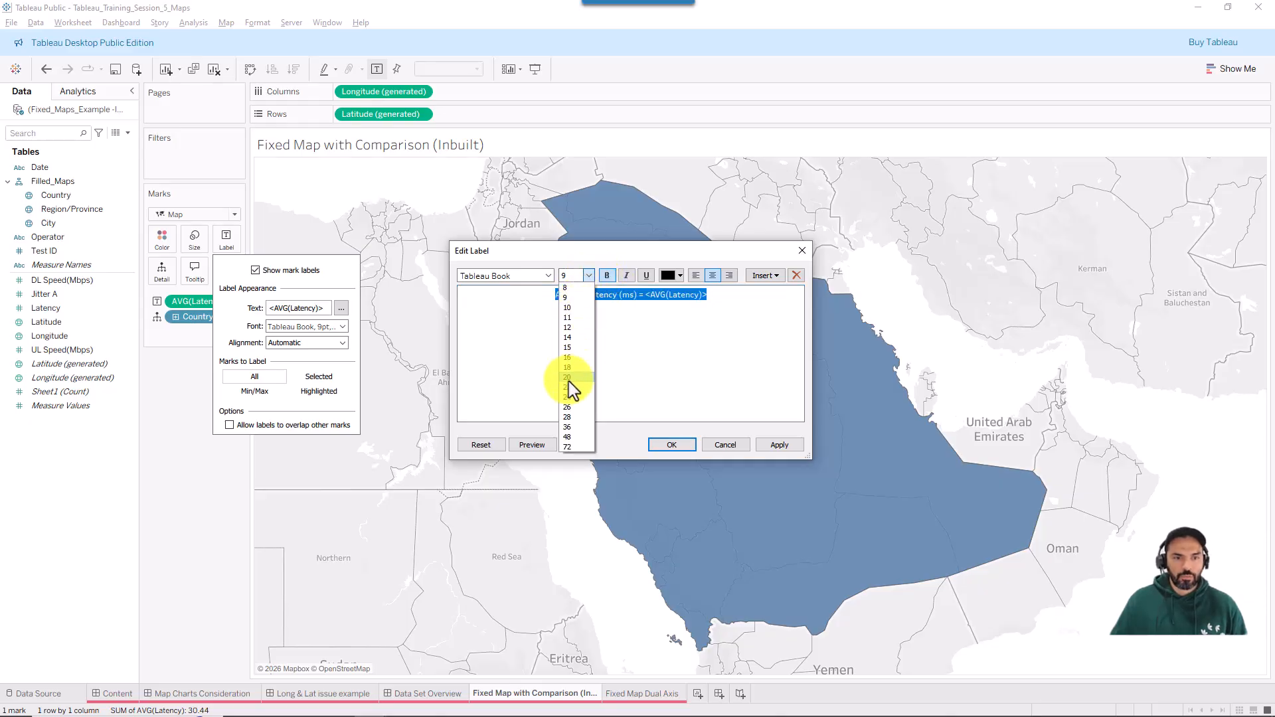
pyautogui.click(567, 417)
pyautogui.click(780, 446)
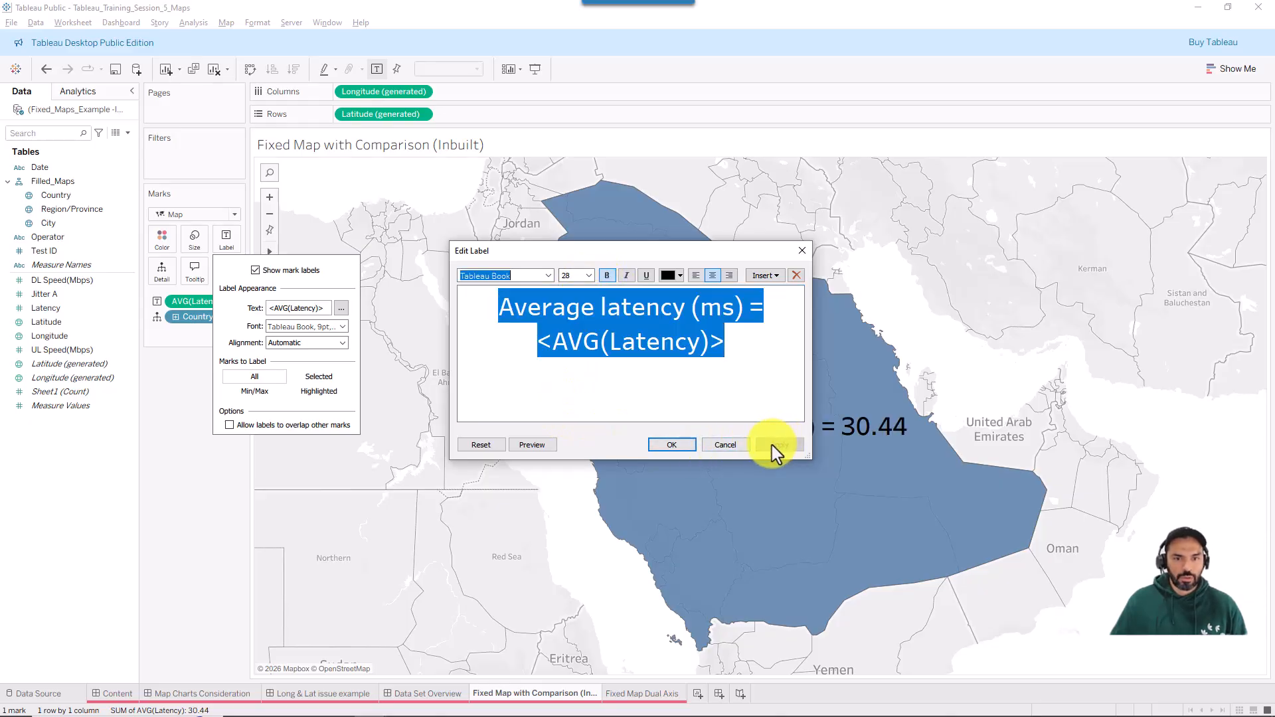
# Accept the label text formatting, close the label settings, and remove the average latency label from the map.
pyautogui.click(684, 445)
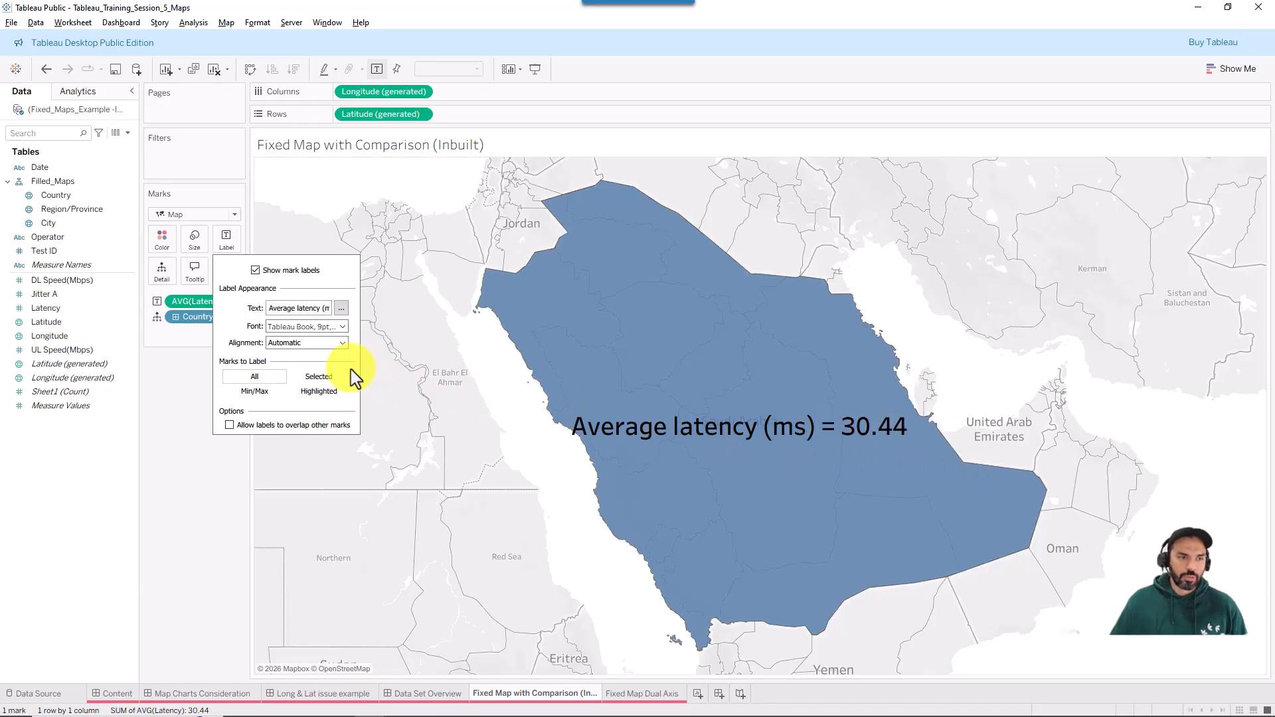
pyautogui.click(385, 396)
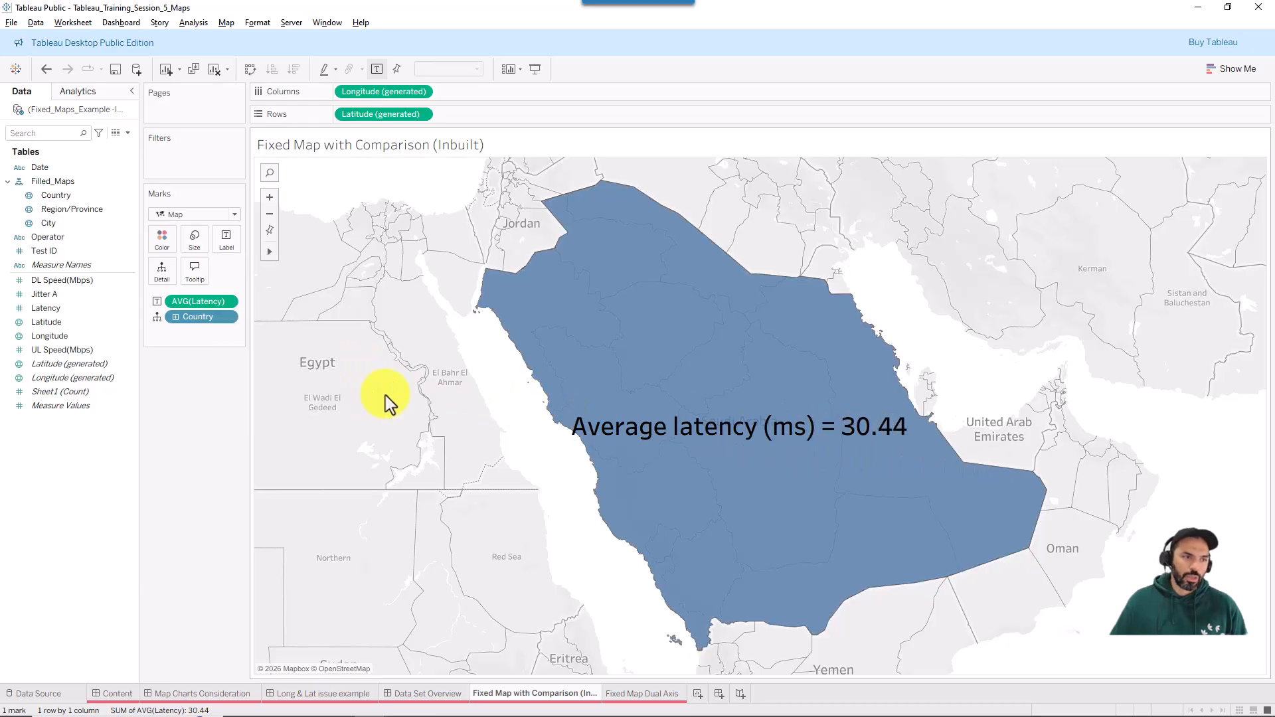
pyautogui.rightClick(223, 302)
pyautogui.click(252, 550)
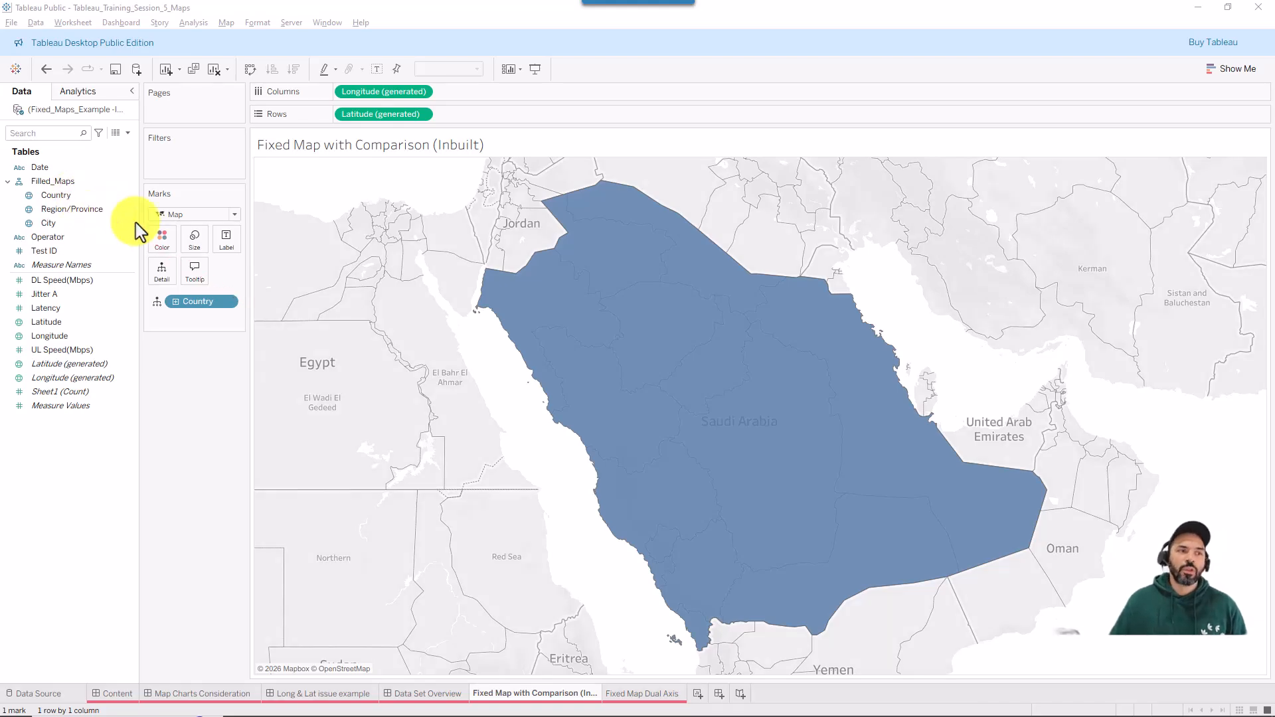
pyautogui.click(578, 377)
pyautogui.click(240, 317)
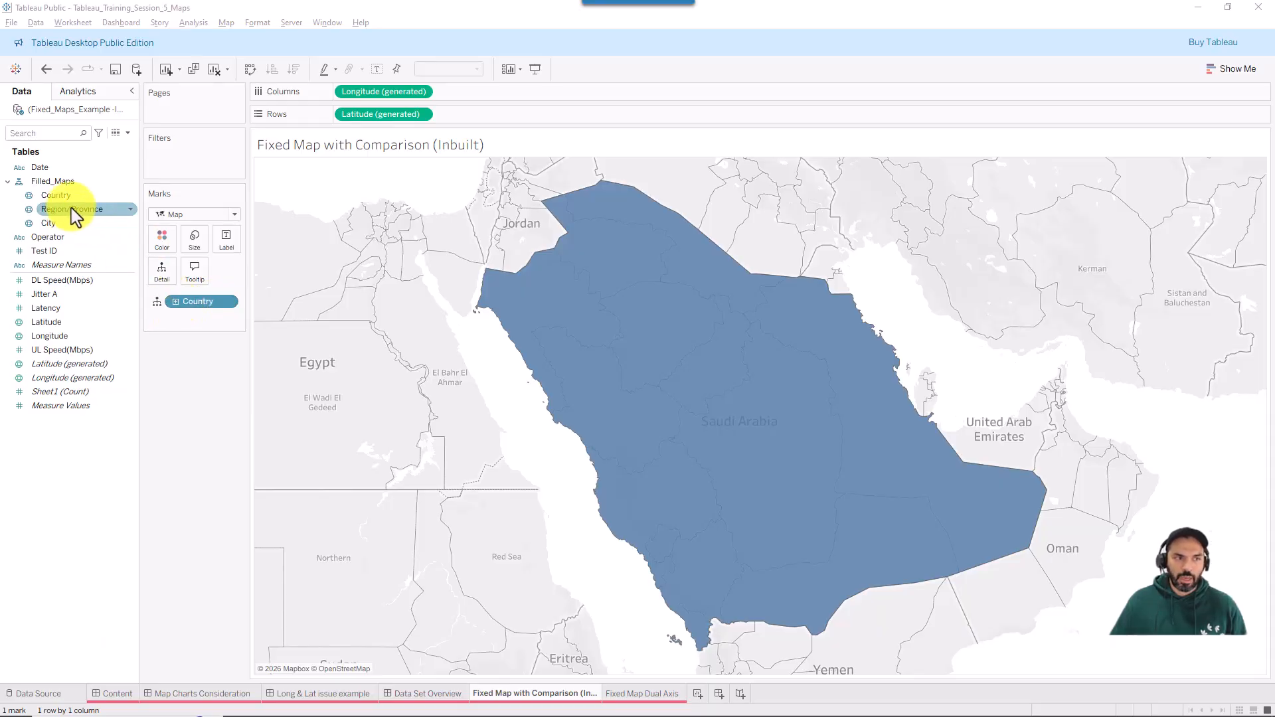
# Expand the Country hierarchy on the map down to Region/Province and color the areas by Region/Province.
pyautogui.click(175, 302)
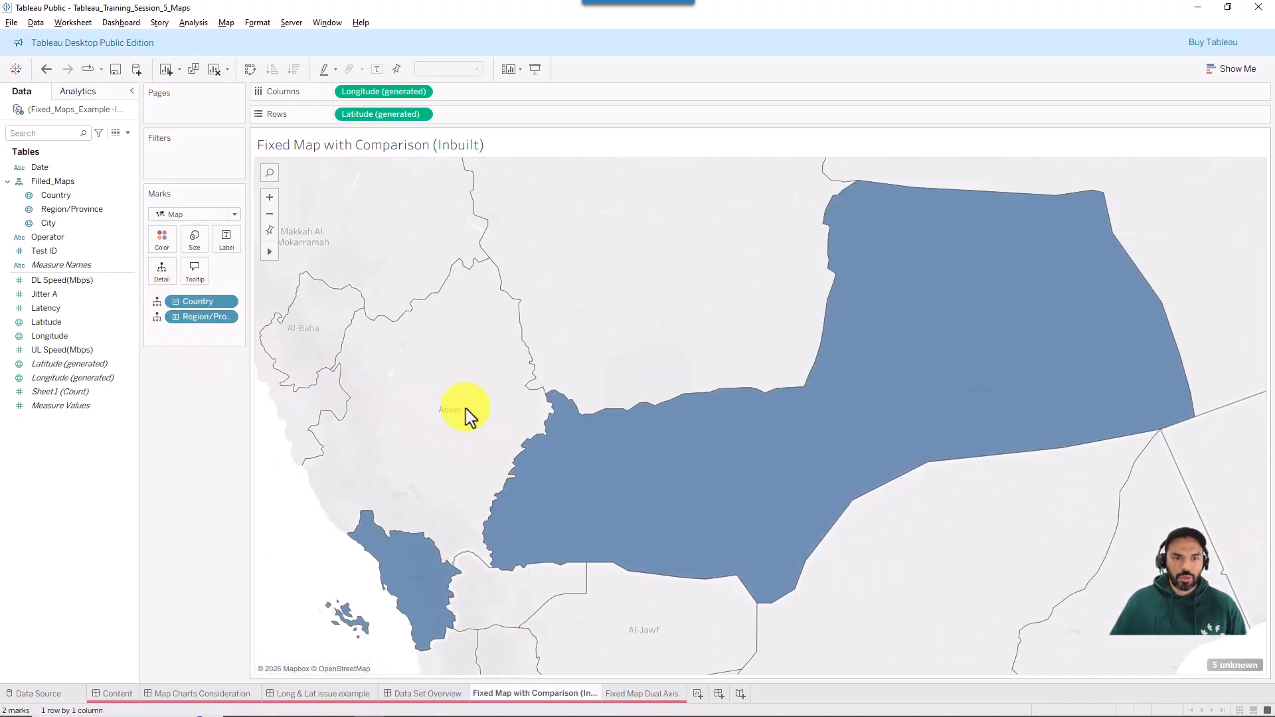
pyautogui.moveTo(636, 515)
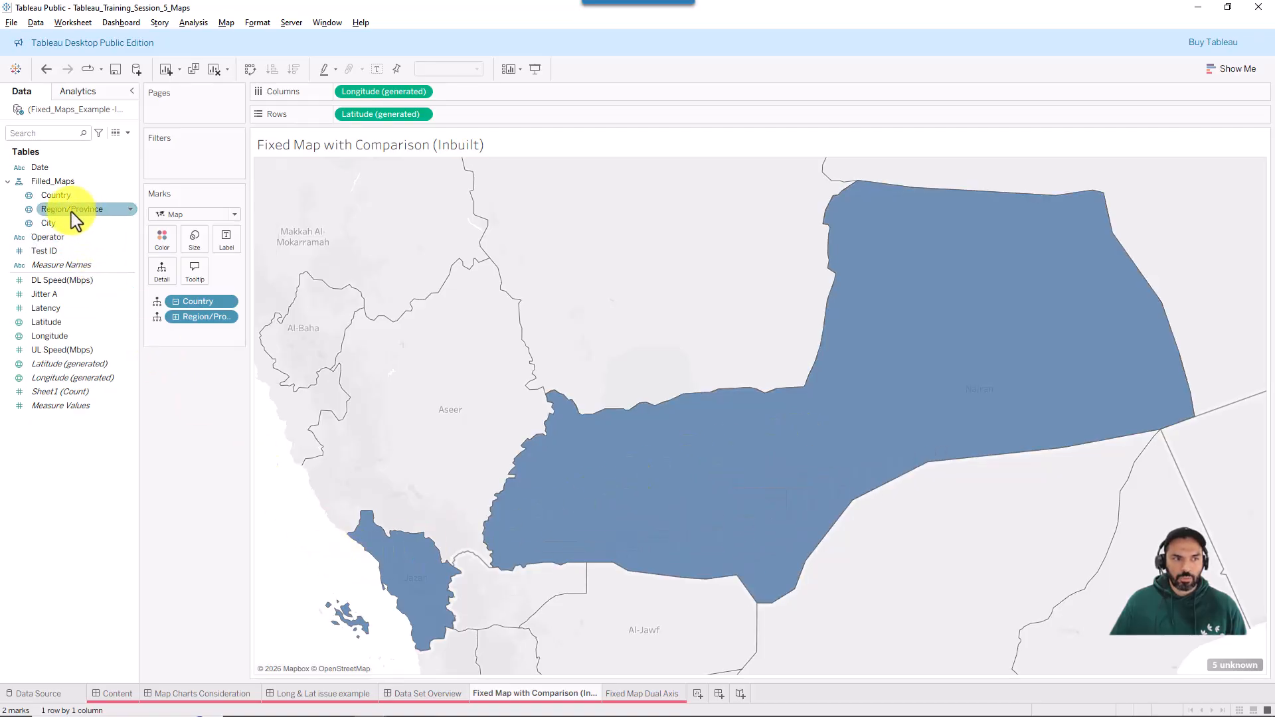
pyautogui.moveTo(74, 220); pyautogui.dragTo(126, 250)
pyautogui.moveTo(163, 243); pyautogui.dragTo(167, 246)
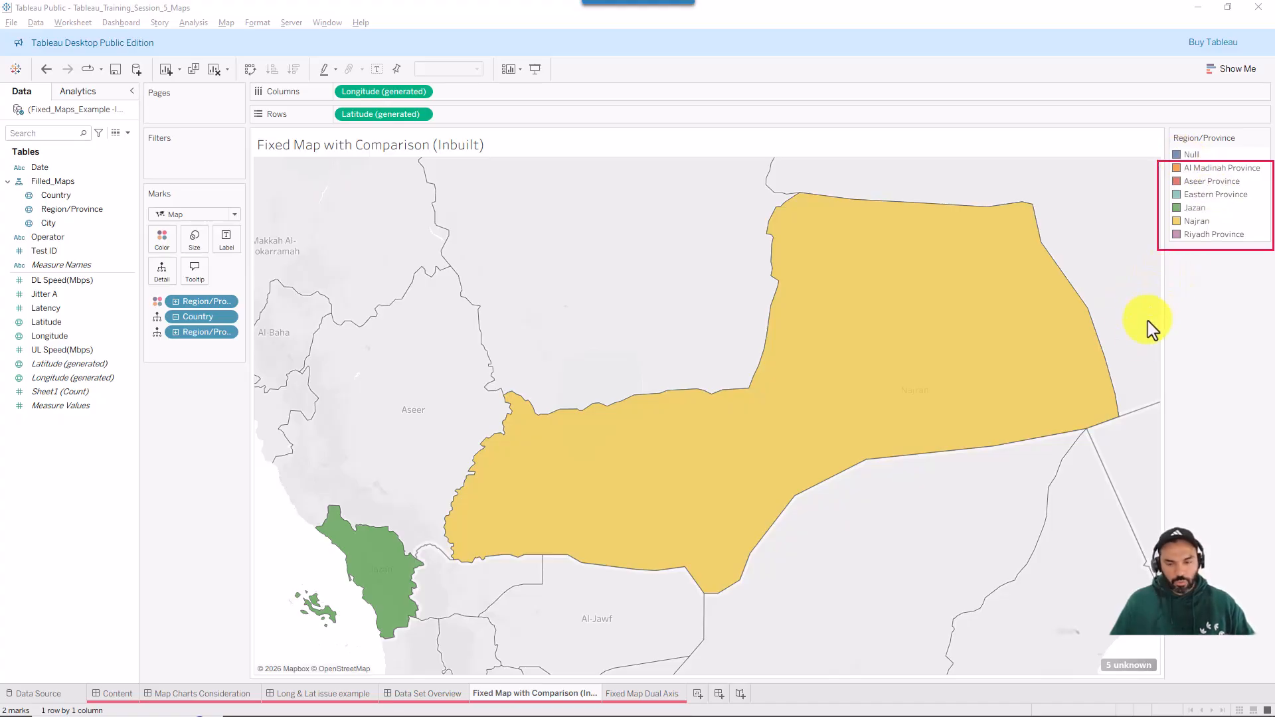
# Check the map's unknown locations indicator and open the location matching settings to review the State/Province and Country/Region matches.
pyautogui.moveTo(1123, 635); pyautogui.dragTo(1123, 654)
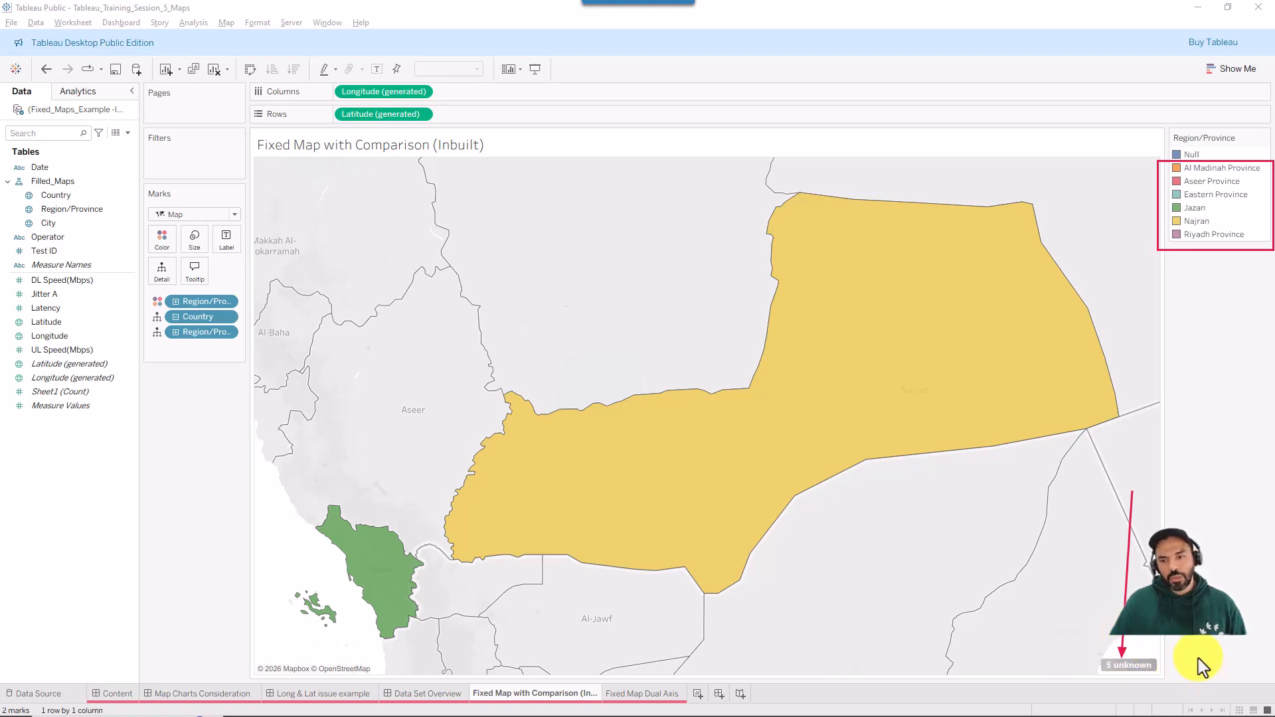
pyautogui.moveTo(1143, 663); pyautogui.dragTo(1069, 680)
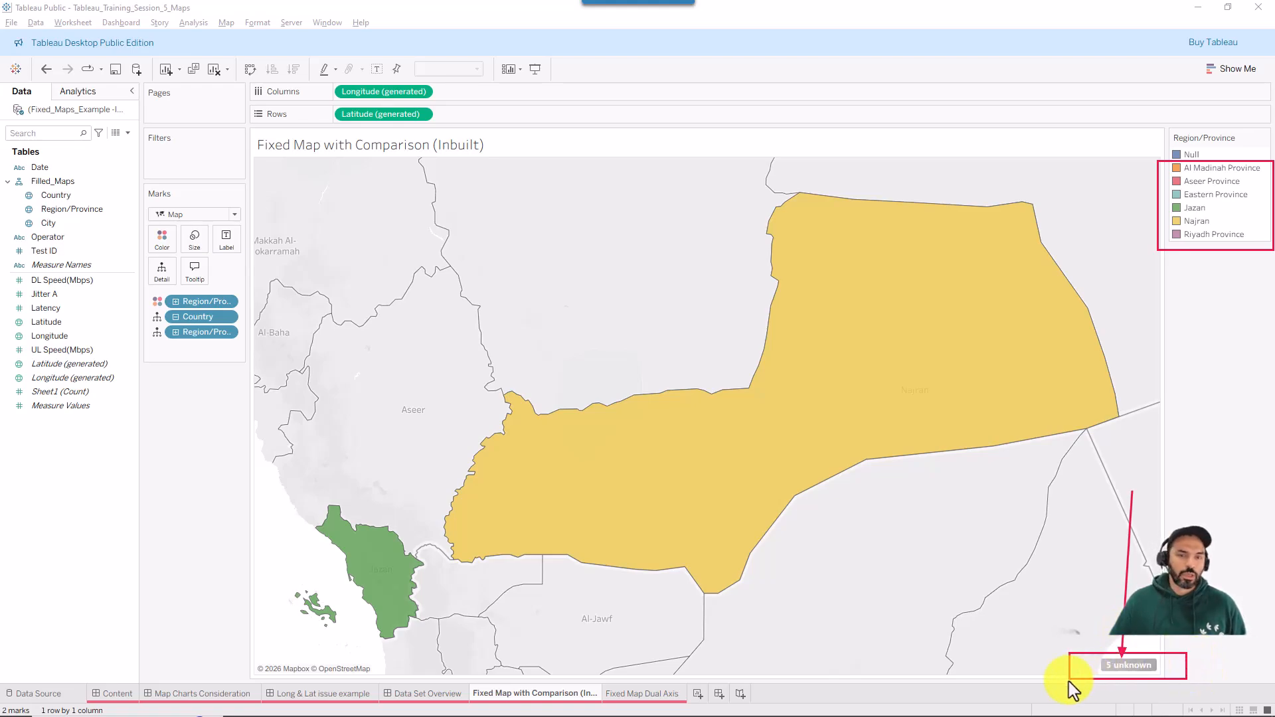
pyautogui.press('Escape')
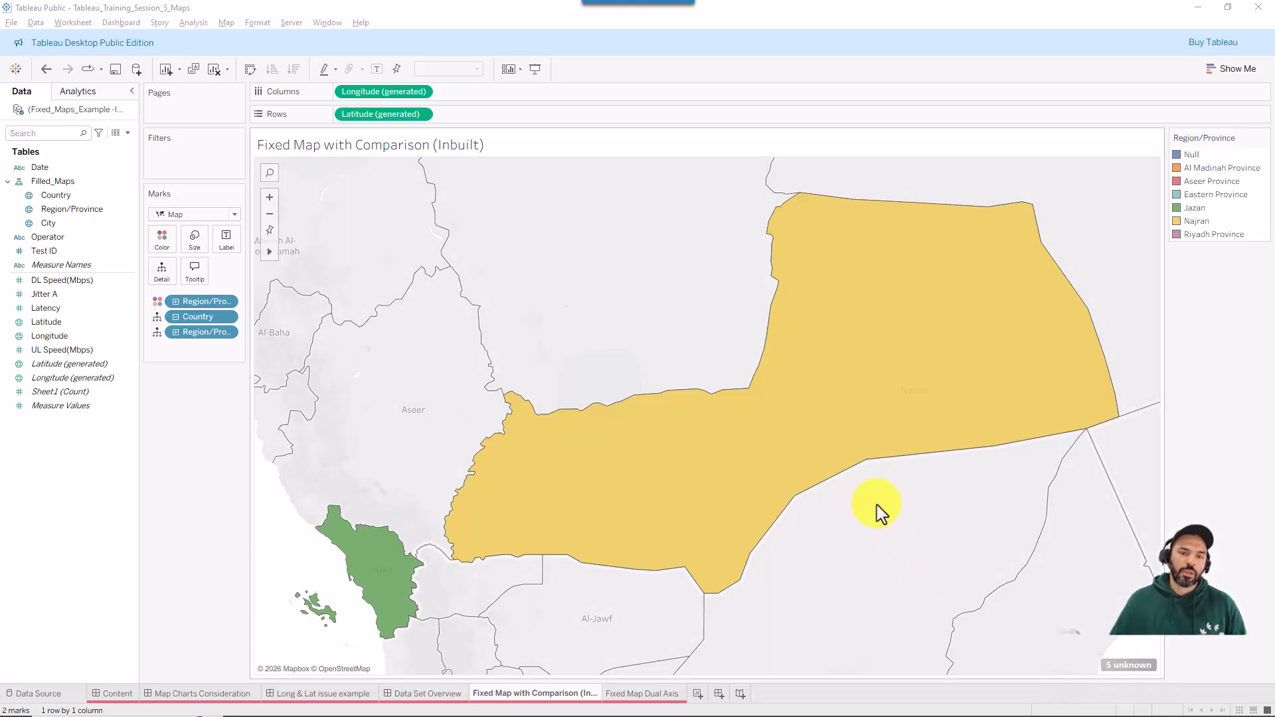
pyautogui.moveTo(1128, 665)
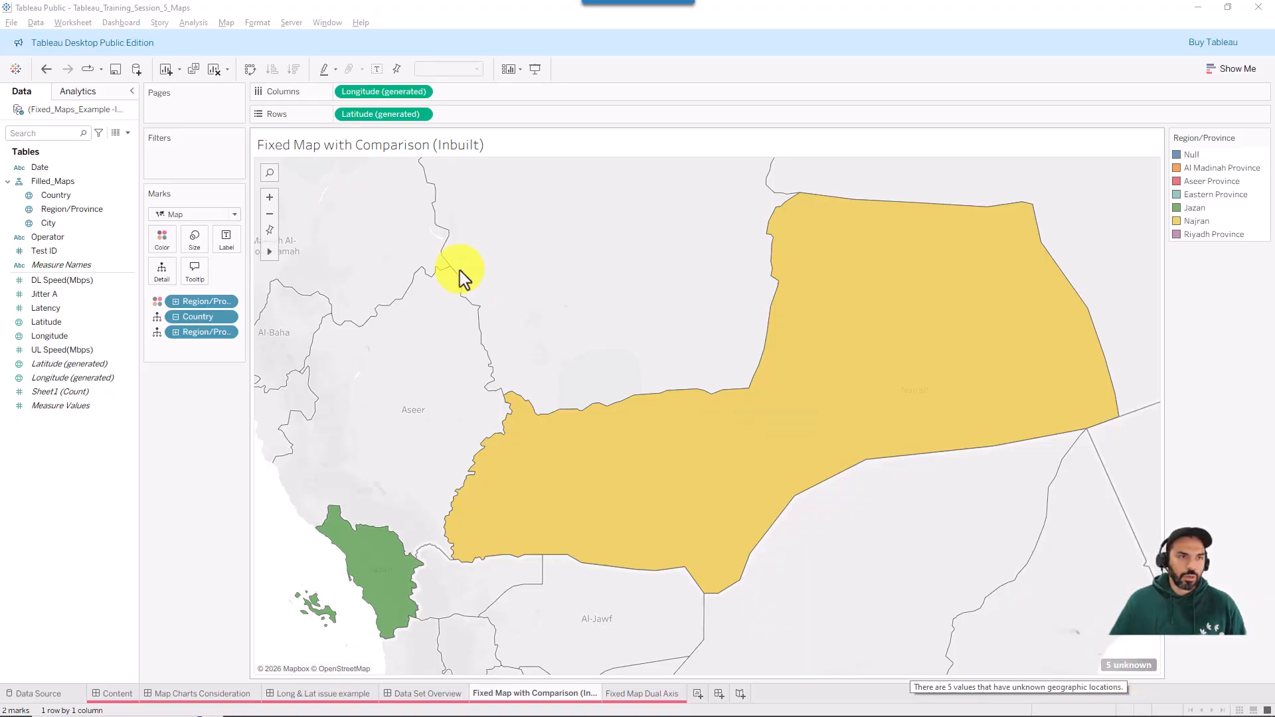
pyautogui.click(228, 24)
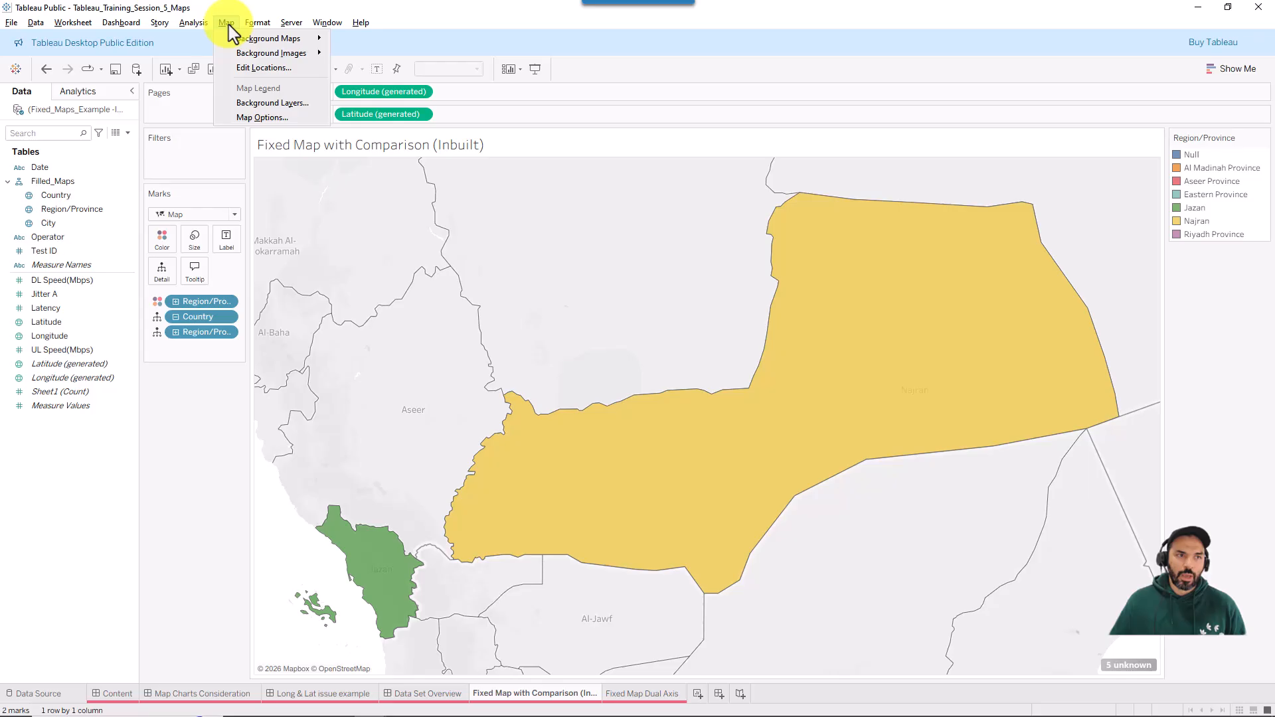
pyautogui.click(246, 71)
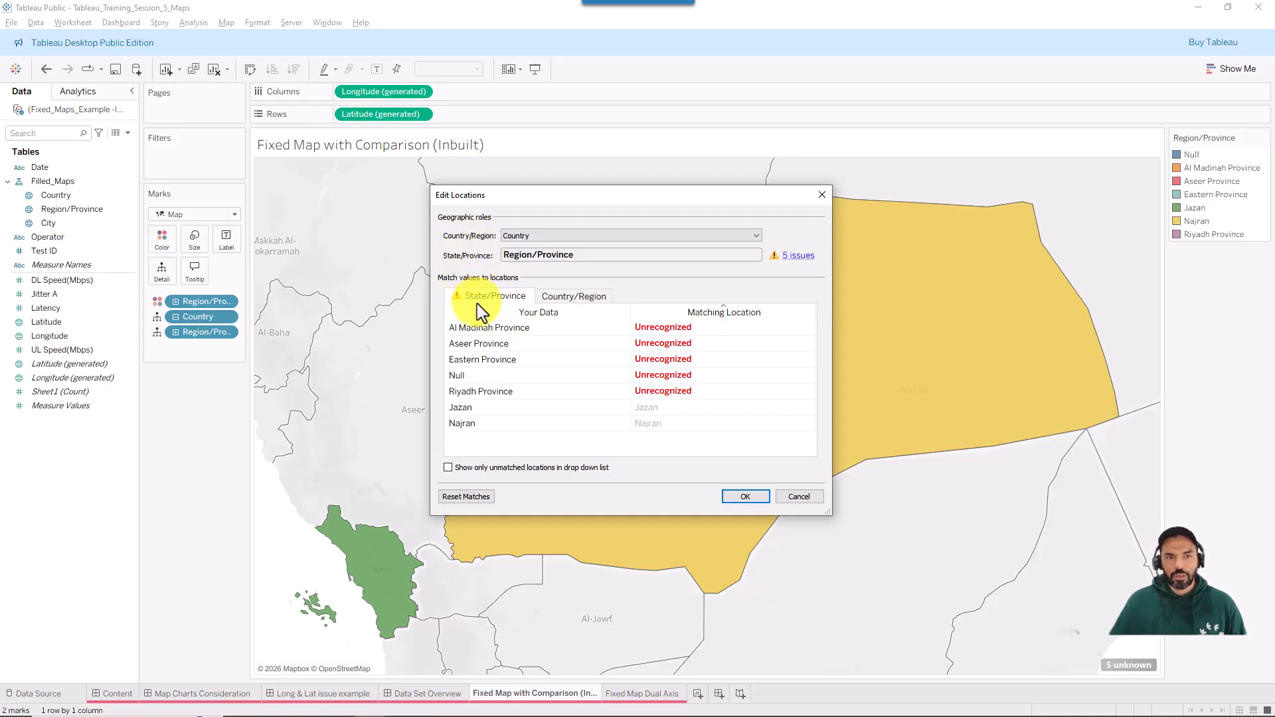
pyautogui.click(542, 294)
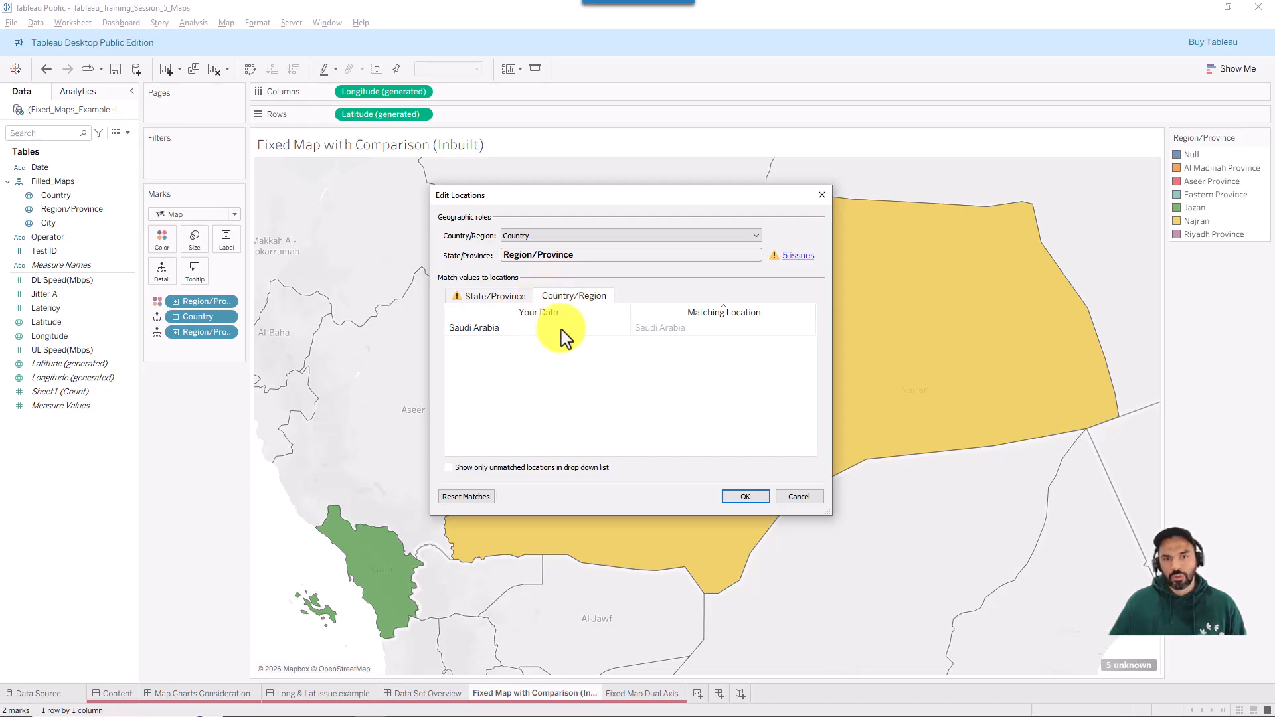
pyautogui.click(479, 299)
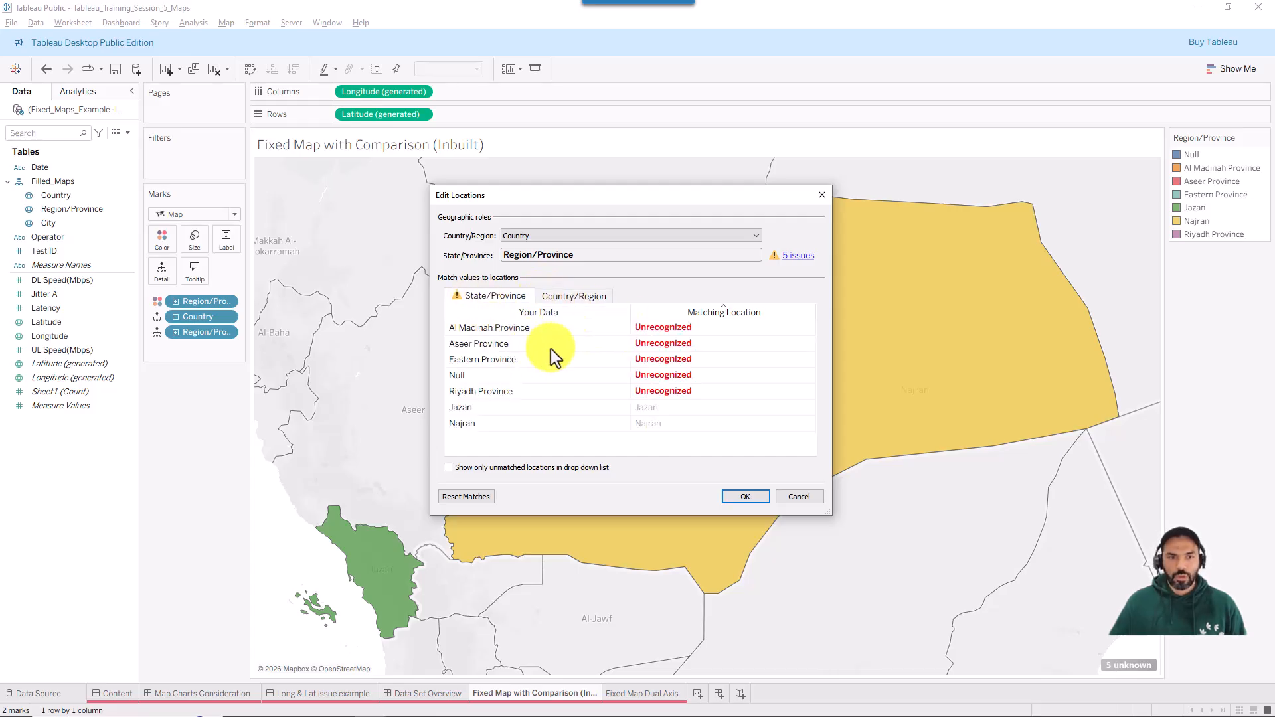
# Match the unrecognized Al Madinah Province value to the location Al Madinah.
pyautogui.click(675, 327)
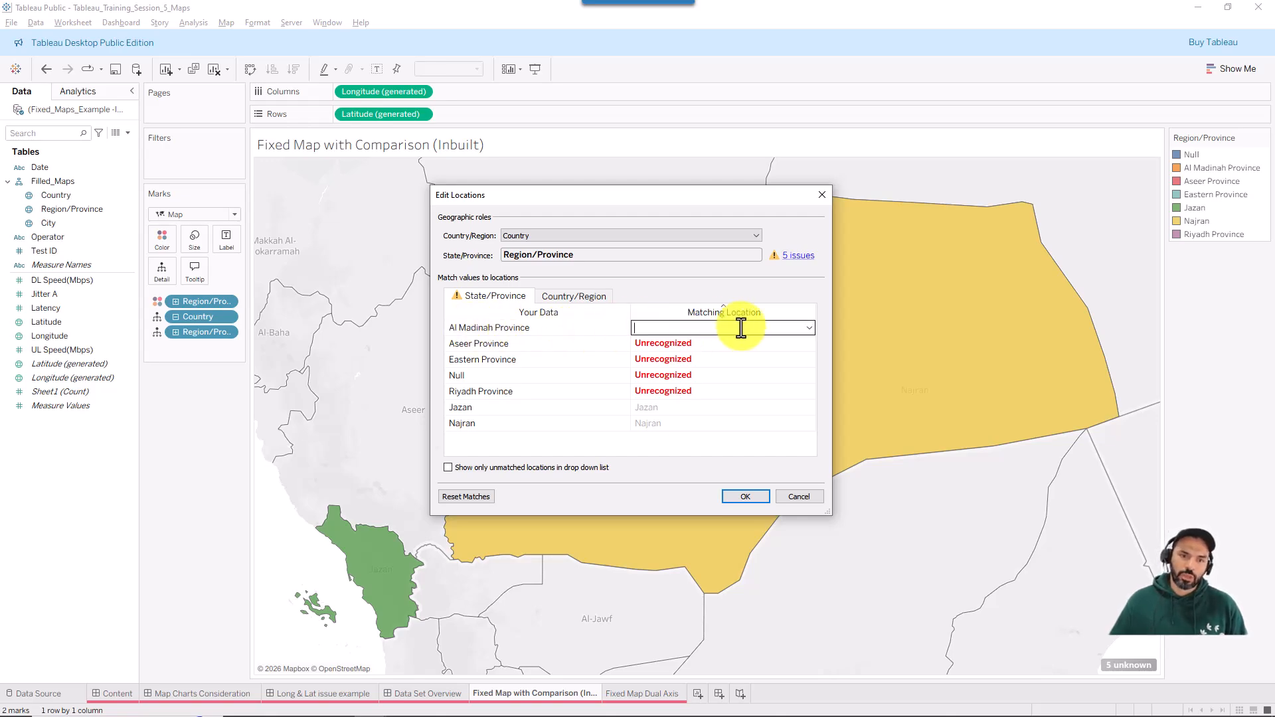
pyautogui.write('me')
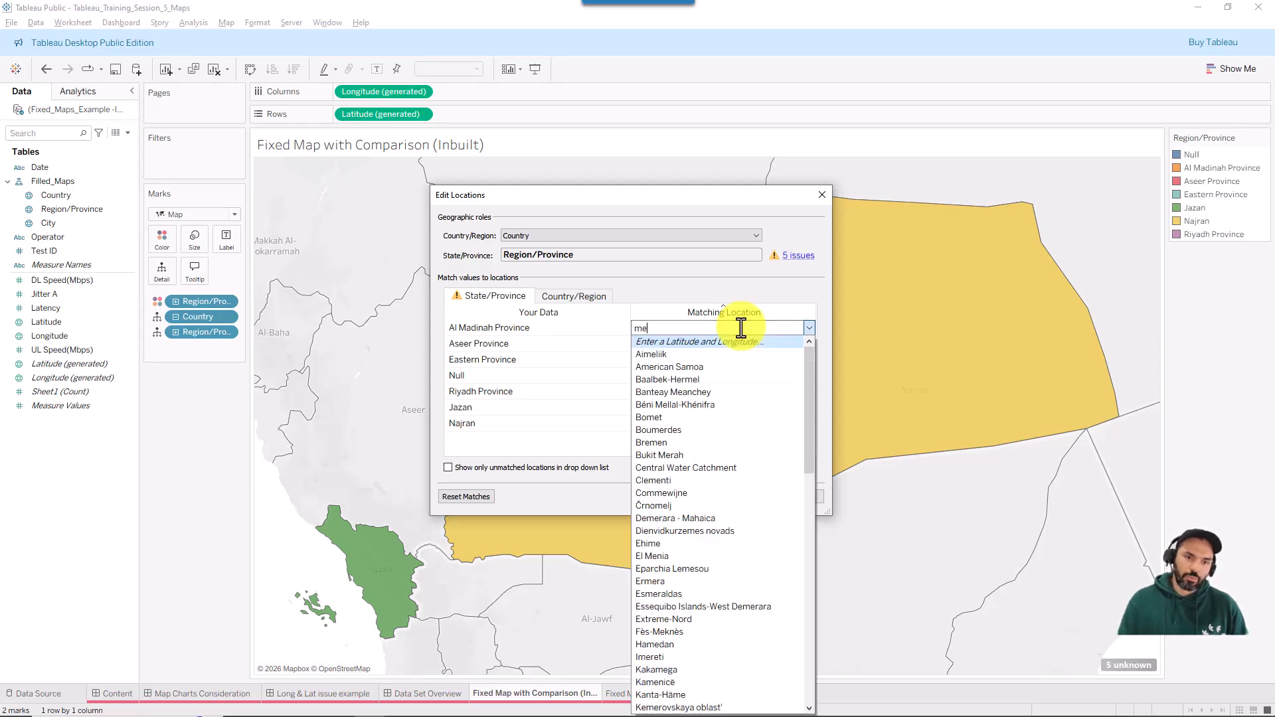
pyautogui.press('BackSpace')
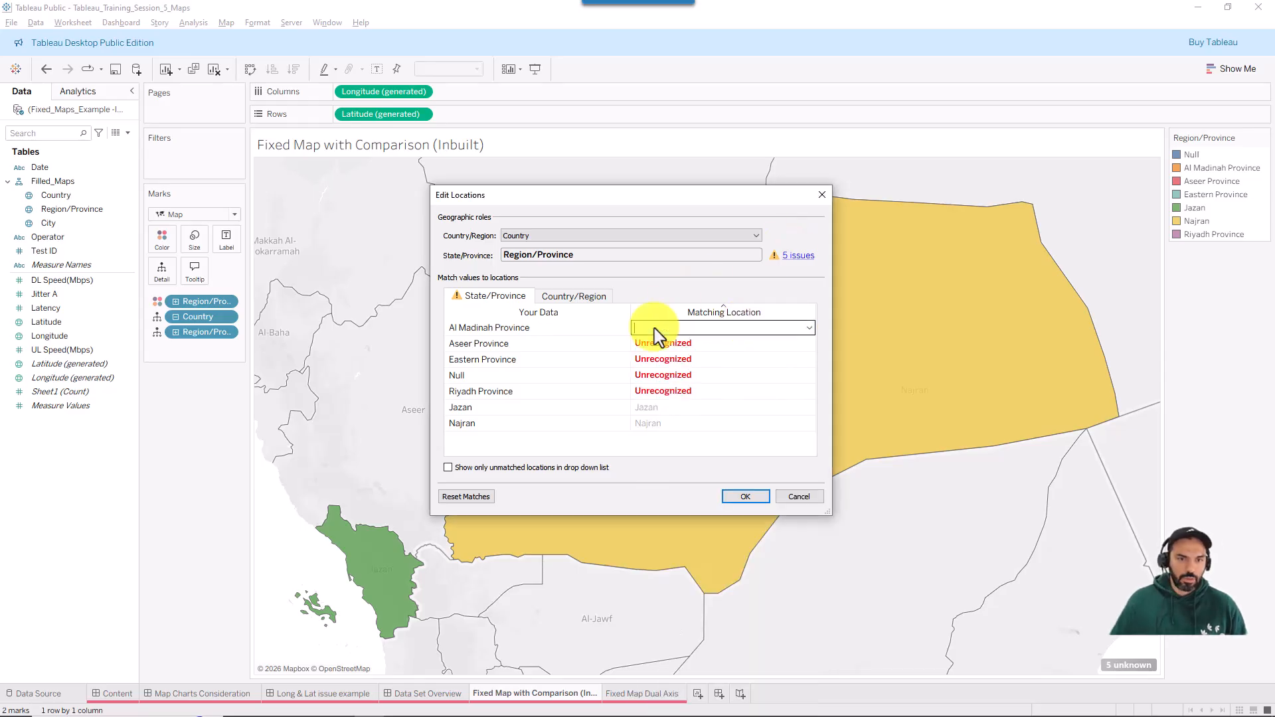
pyautogui.write('L')
pyautogui.press('capslock')
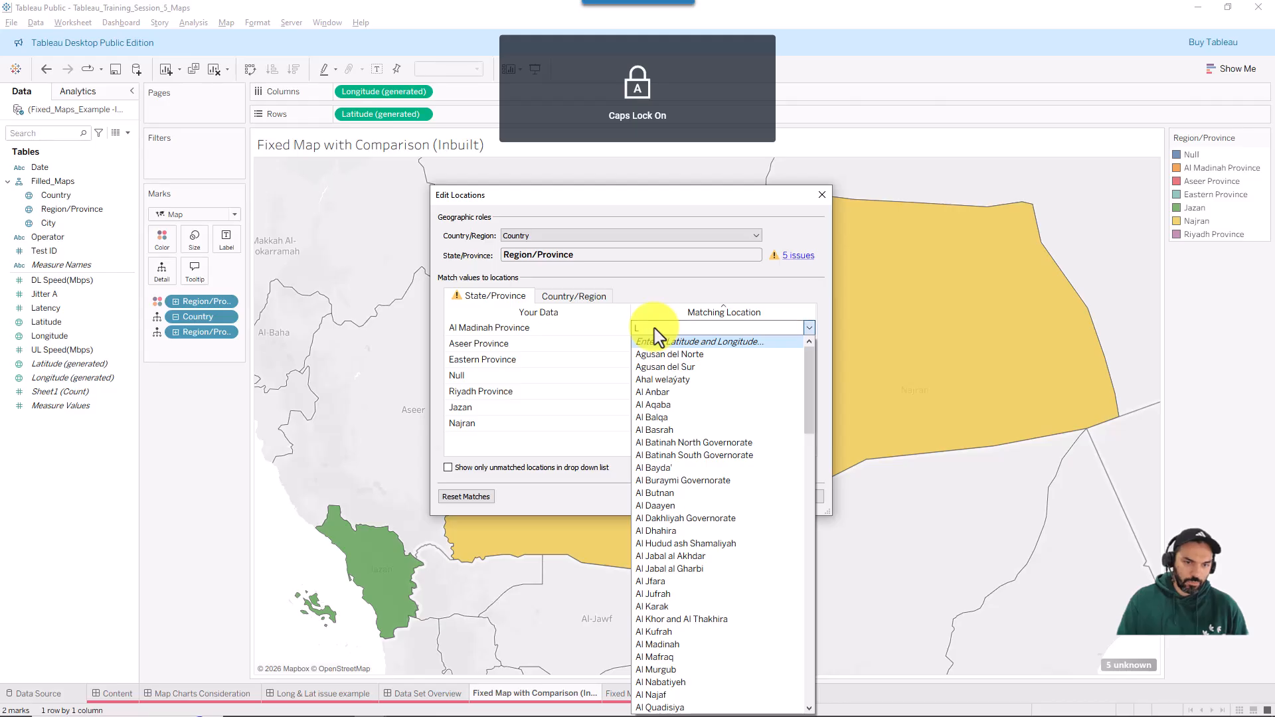
pyautogui.press('BackSpace')
pyautogui.press('capslock')
pyautogui.write('al ma')
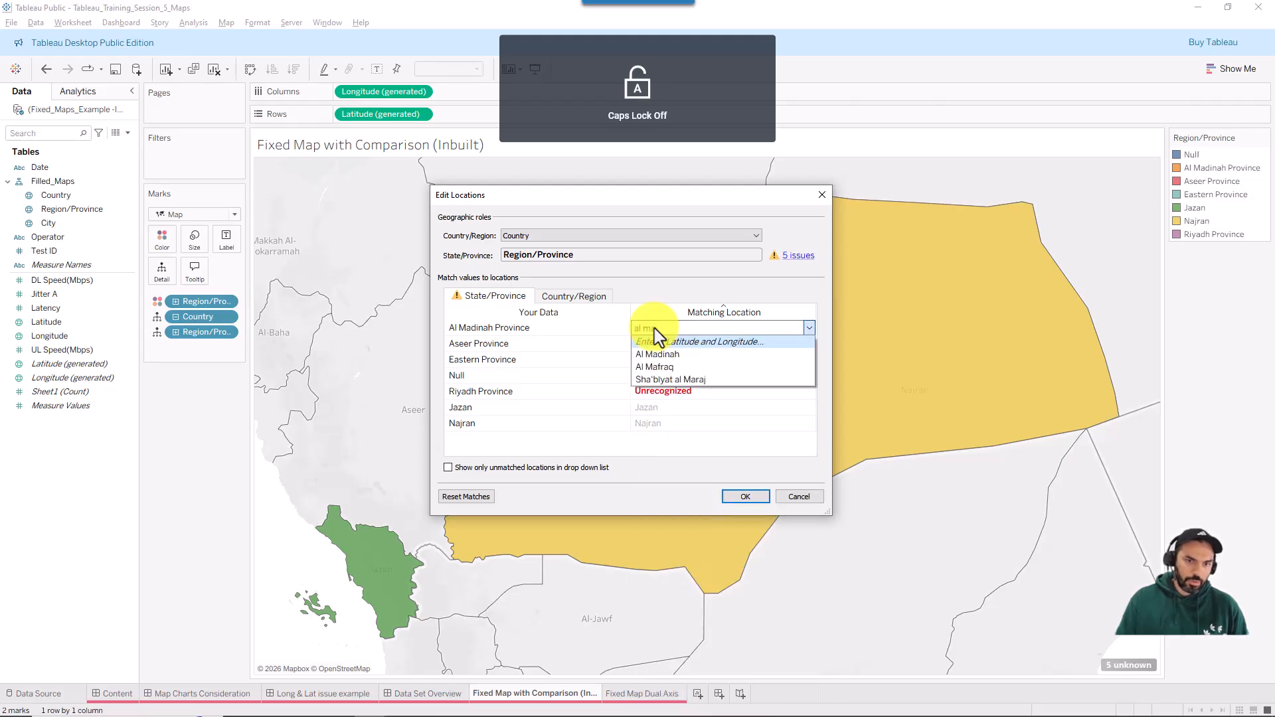
pyautogui.press('Down')
pyautogui.press('Return')
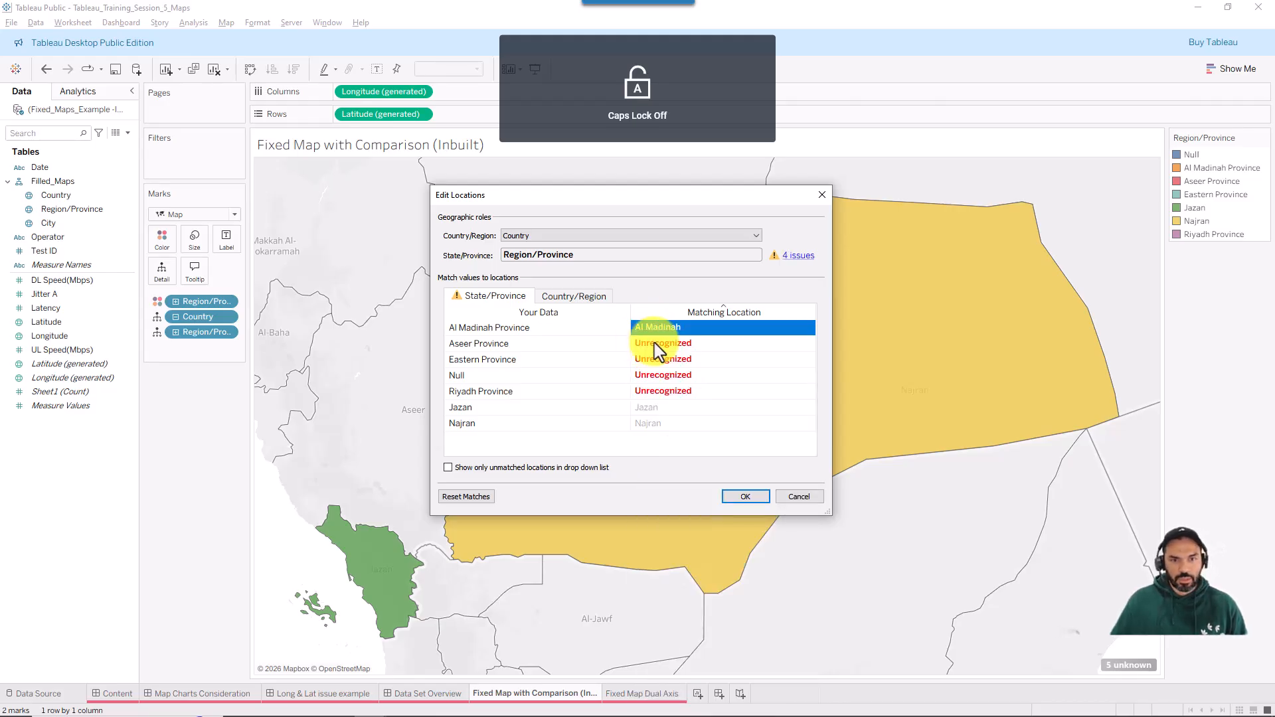
# Match the unrecognized Aseer Province value to the location Aseer.
pyautogui.click(656, 345)
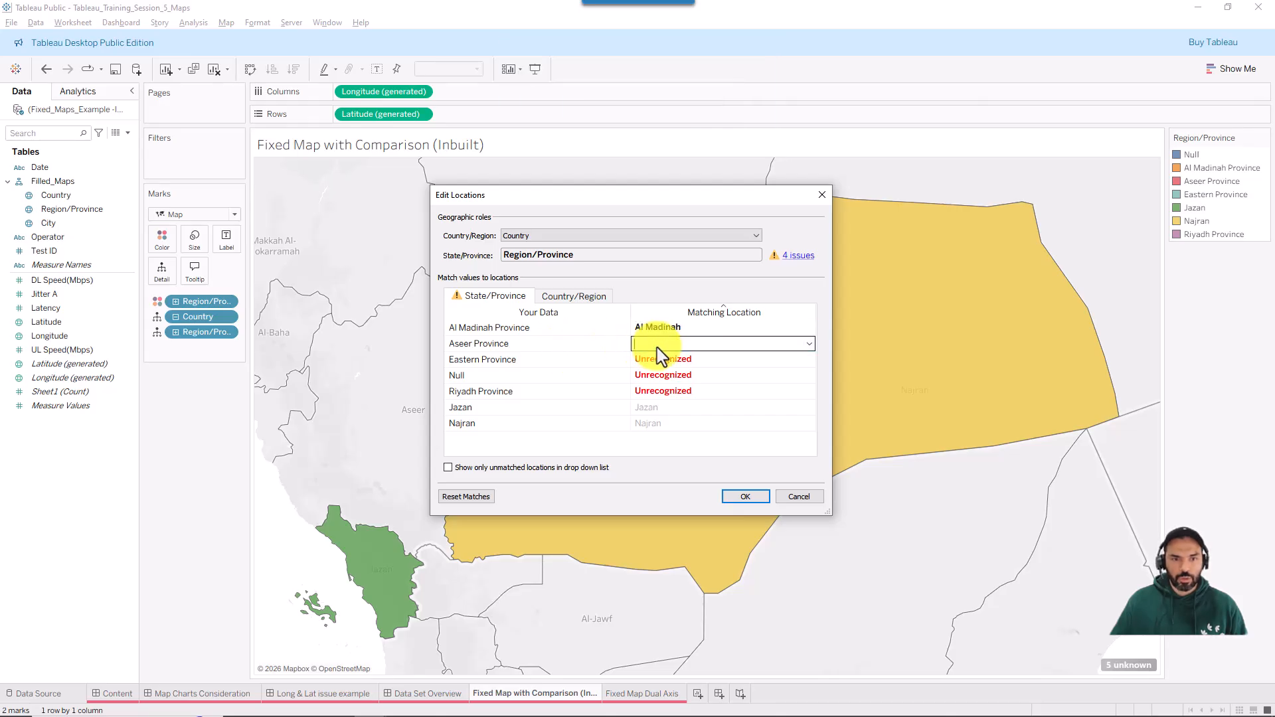
pyautogui.write('A')
pyautogui.press('capslock')
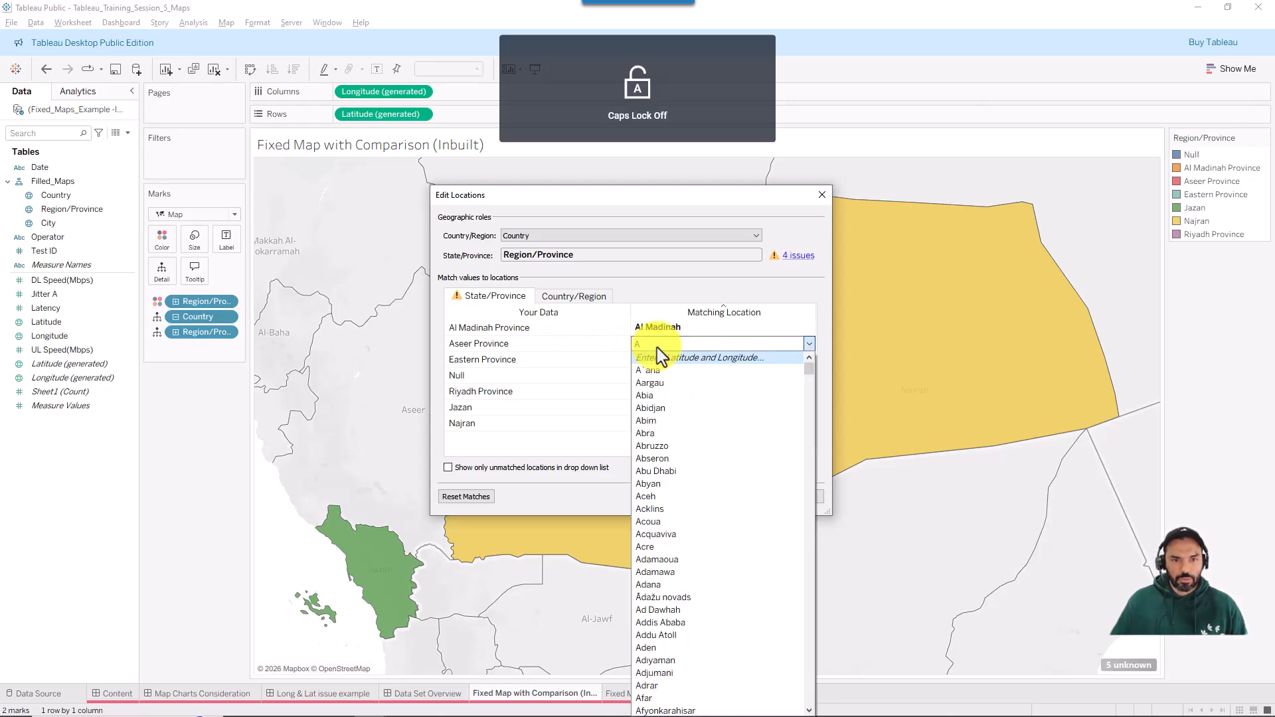
pyautogui.write('seer')
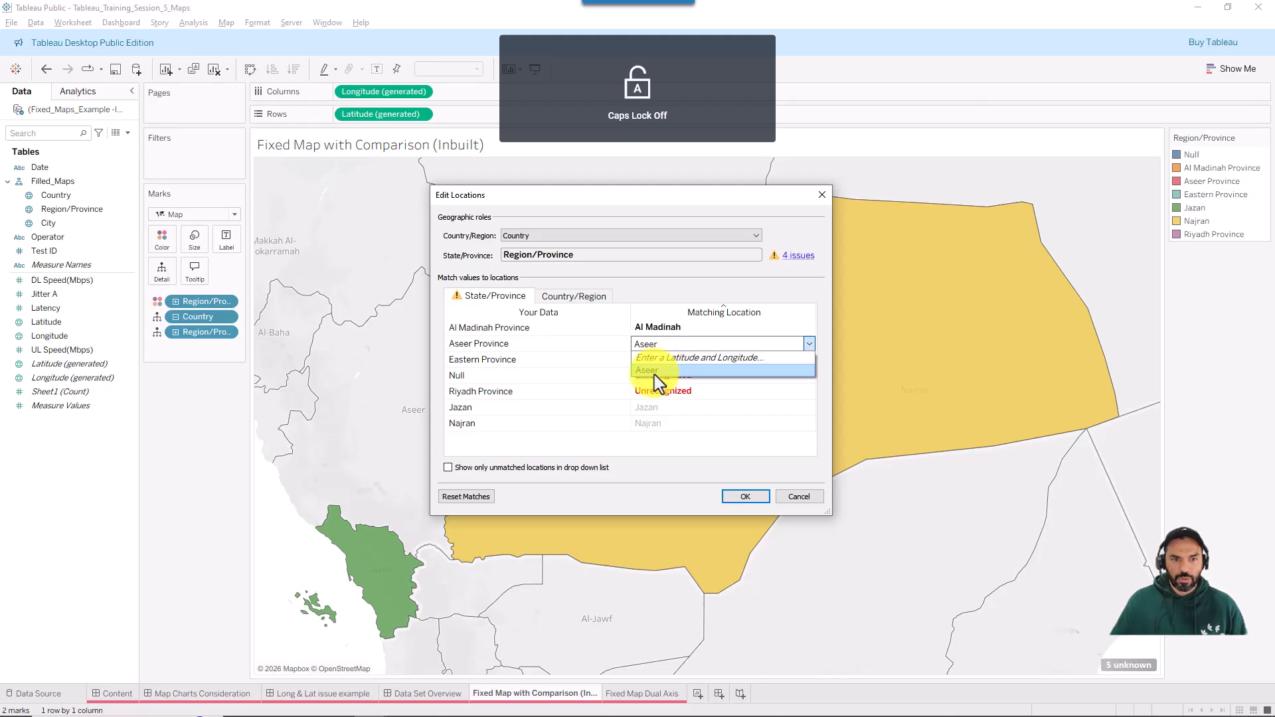
pyautogui.click(657, 371)
# Match the unrecognized Eastern Province value to the location Eastern Region.
pyautogui.click(675, 362)
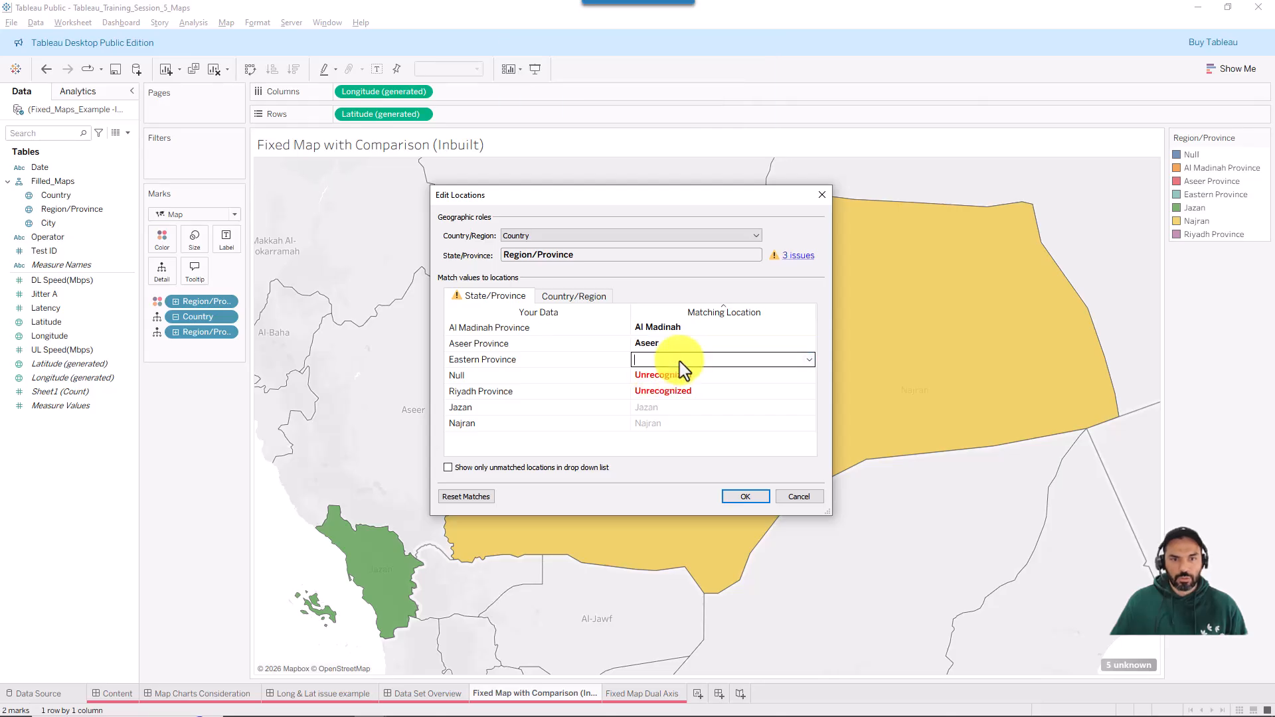
pyautogui.write('E')
pyautogui.press('capslock')
pyautogui.write('aste')
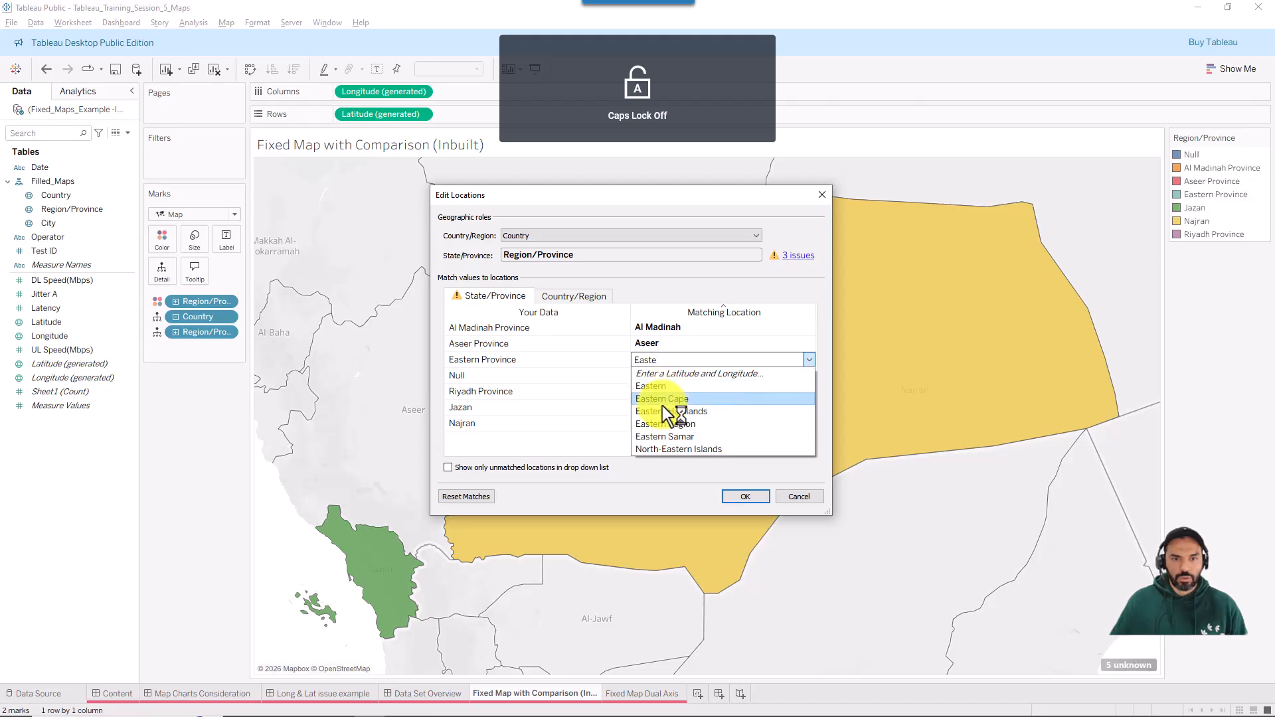
pyautogui.click(668, 425)
# Match Riyadh Province to the location Al-Riyadh, leave Null unmatched, and apply the location matches to the map.
pyautogui.click(671, 376)
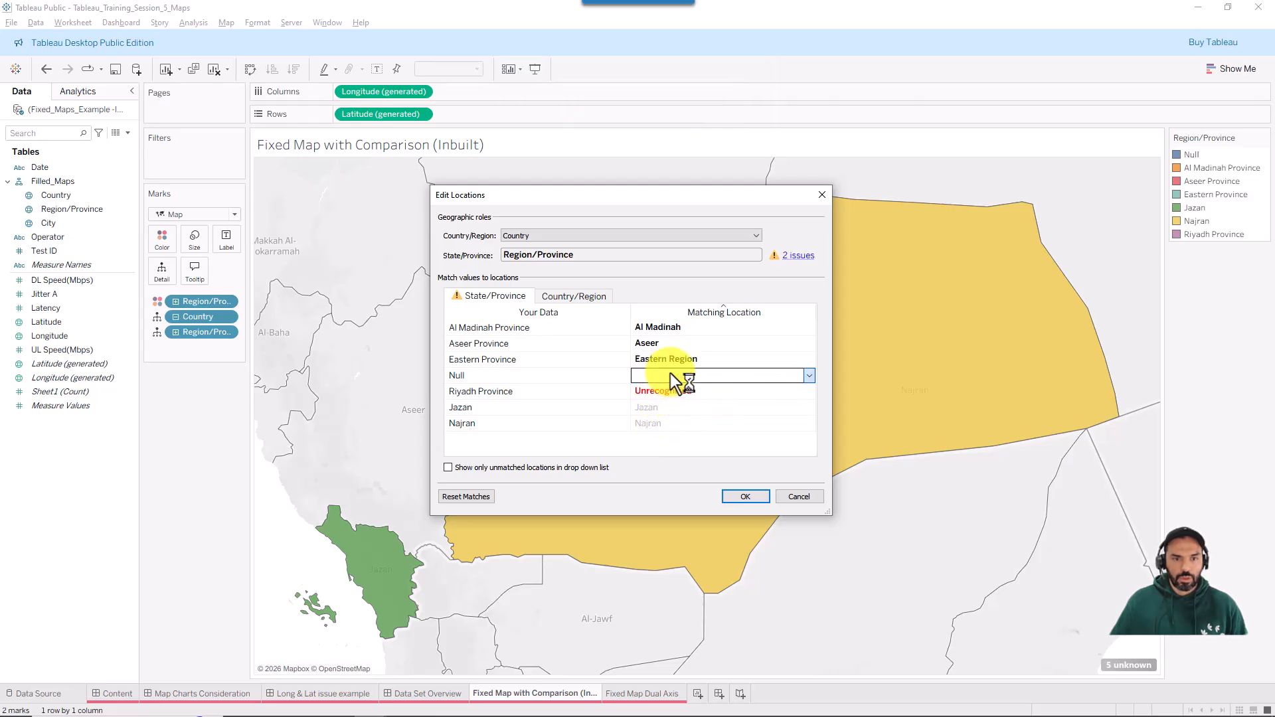
pyautogui.click(666, 392)
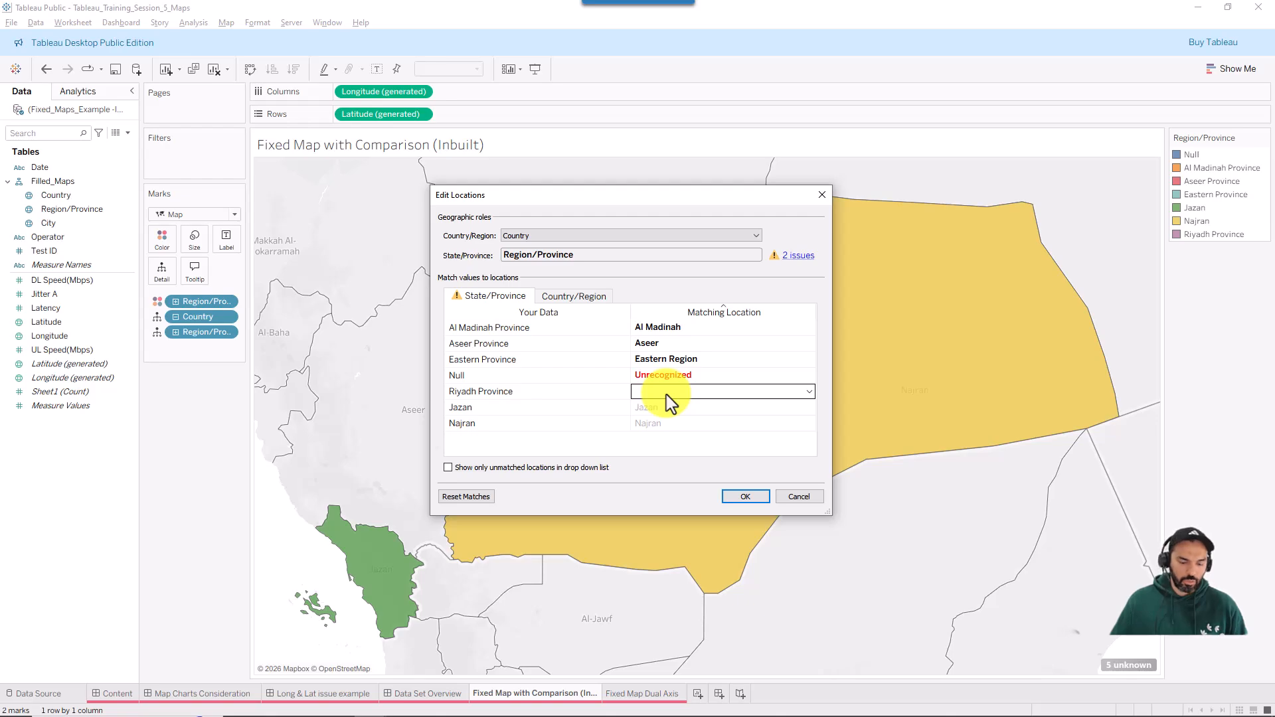
pyautogui.write('R')
pyautogui.press('capslock')
pyautogui.write('iy')
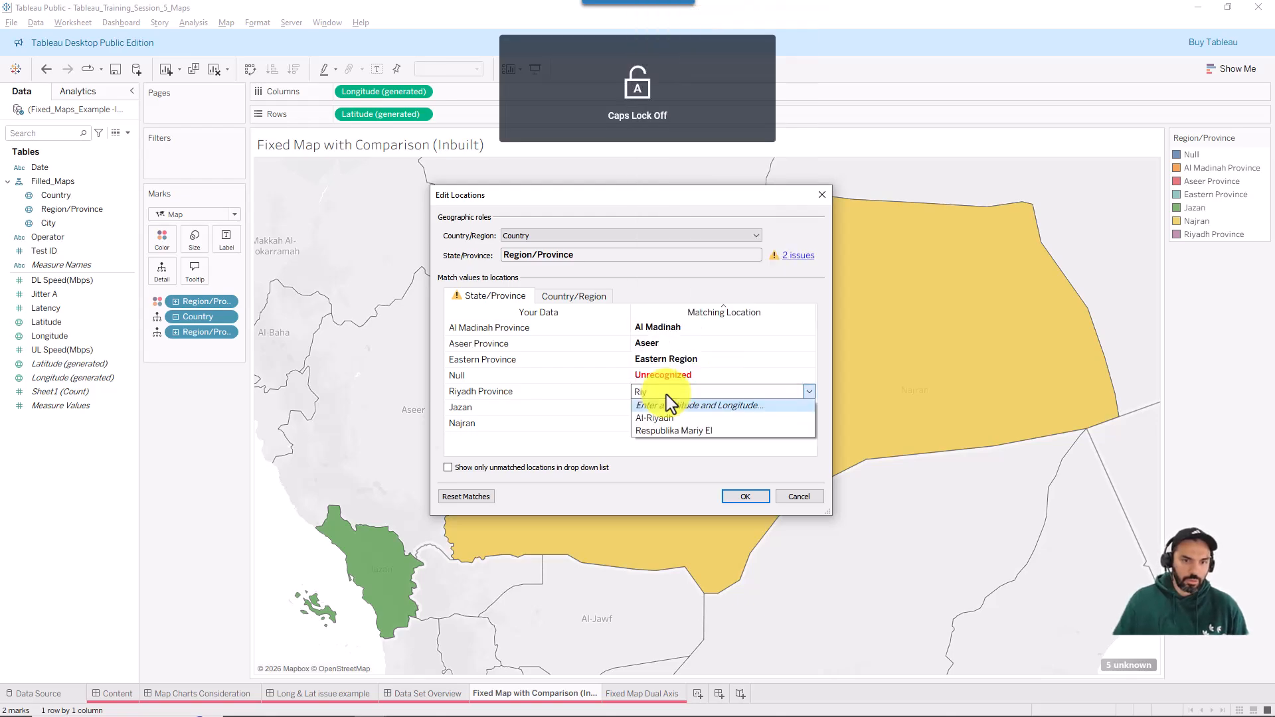
pyautogui.click(648, 423)
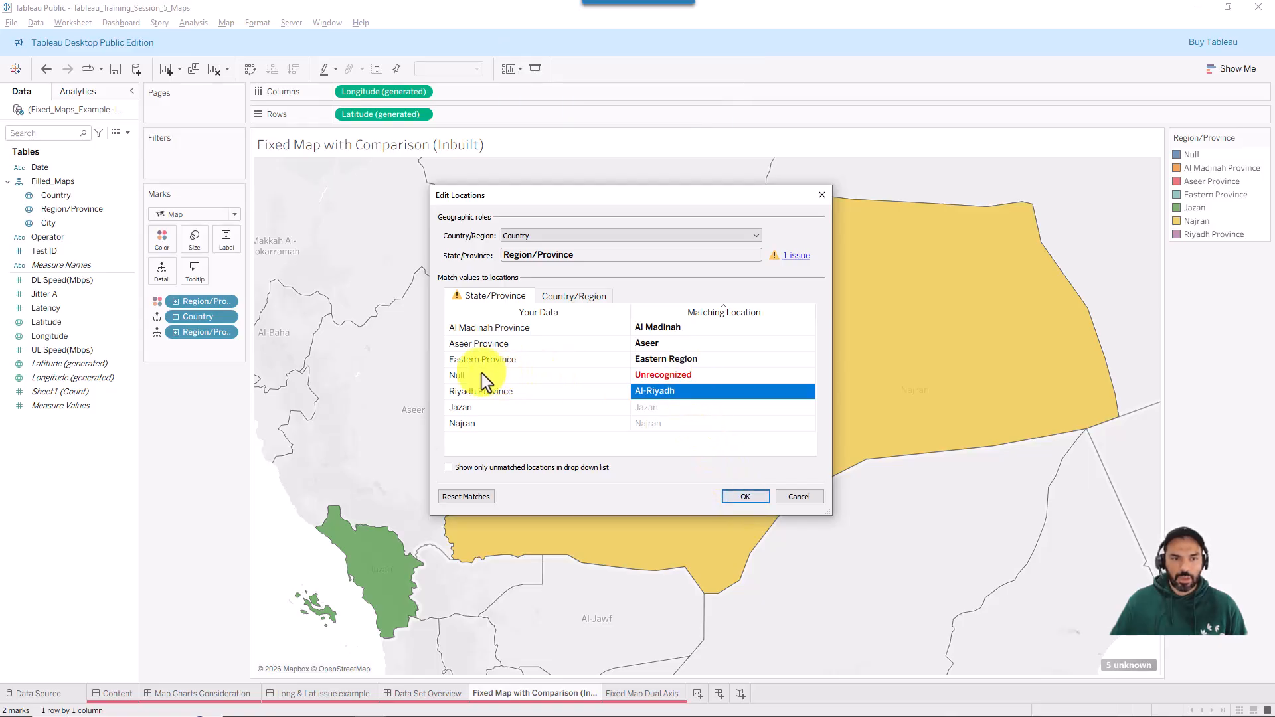
pyautogui.click(744, 498)
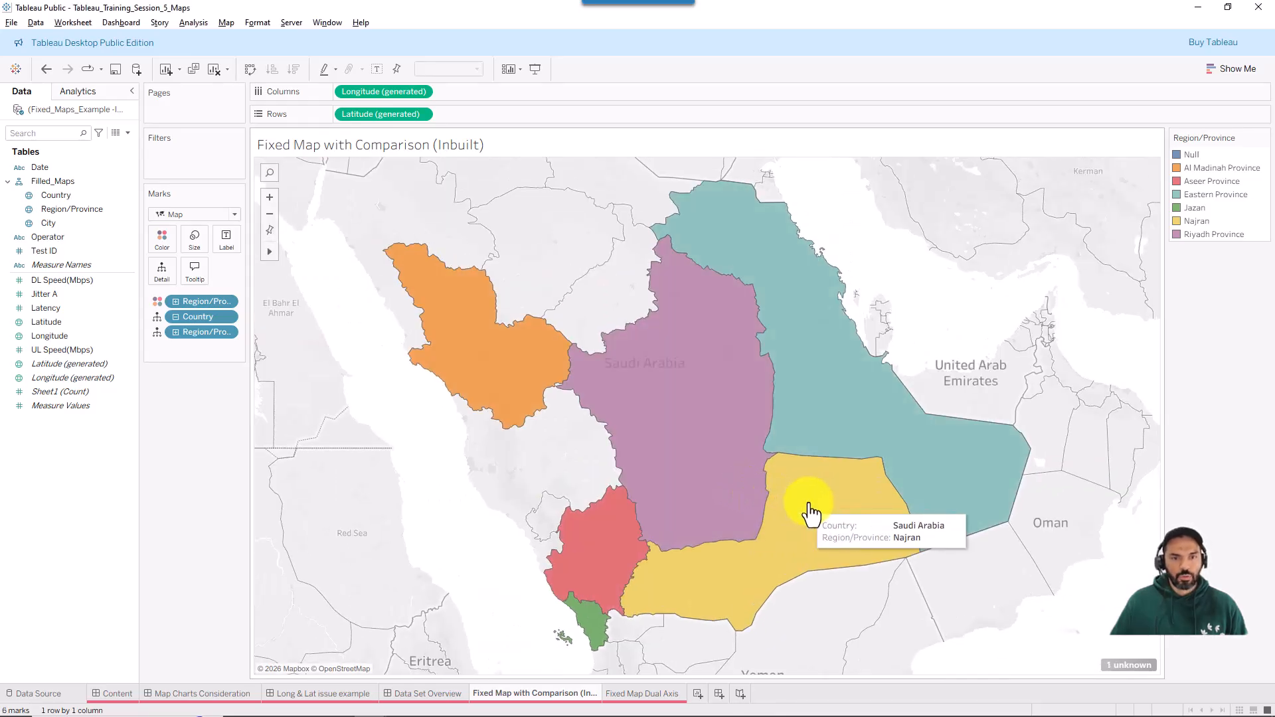
# Label each area of the map with its Region/Province name.
pyautogui.click(234, 247)
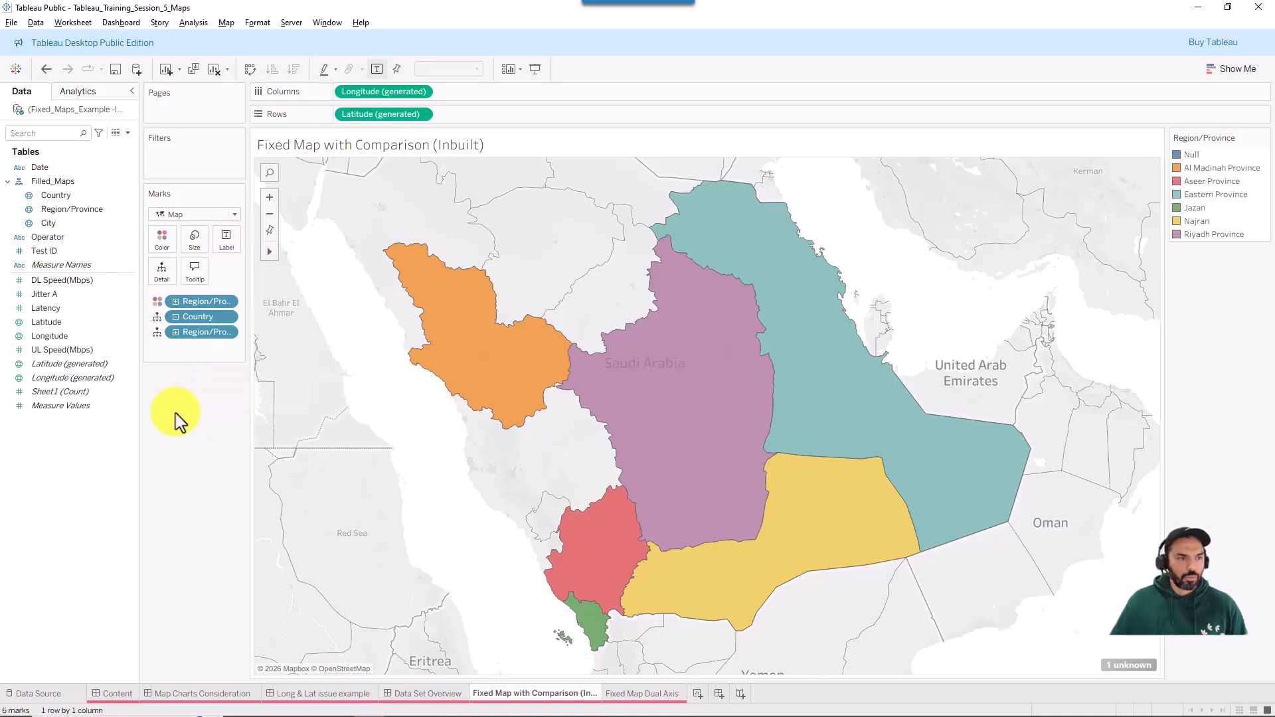
pyautogui.click(79, 238)
pyautogui.moveTo(84, 214); pyautogui.dragTo(229, 242)
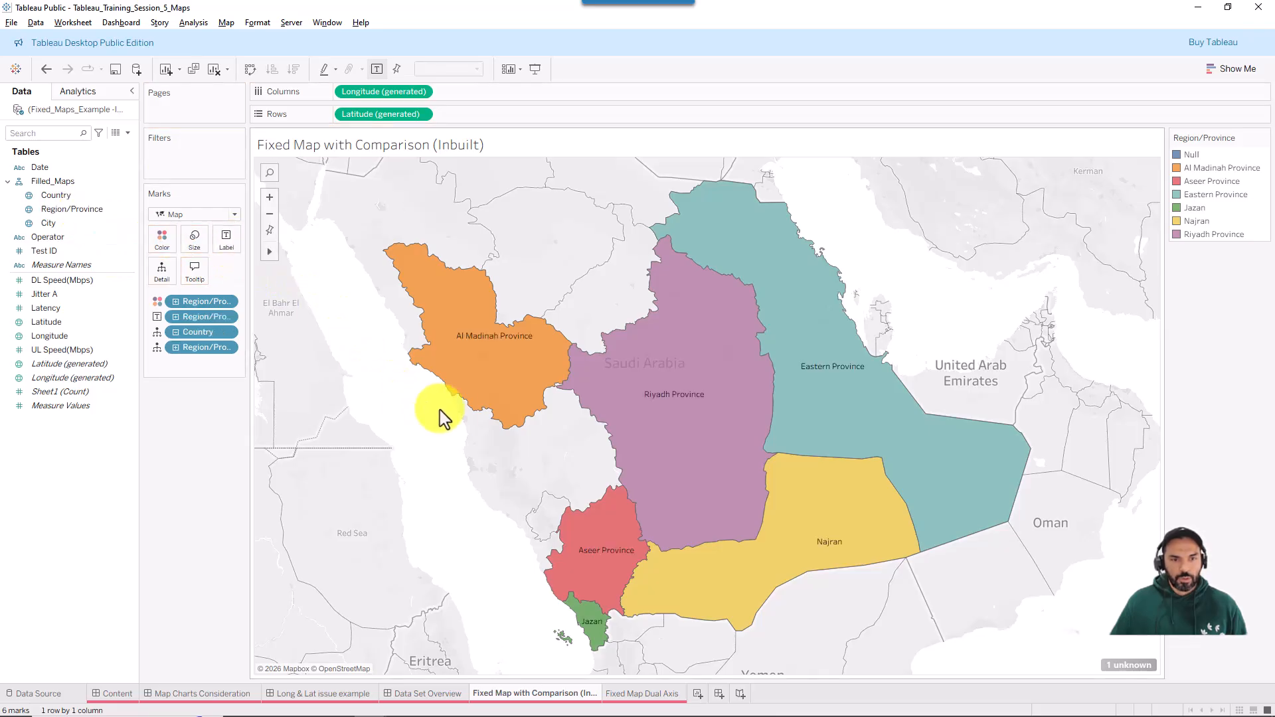
pyautogui.moveTo(507, 379)
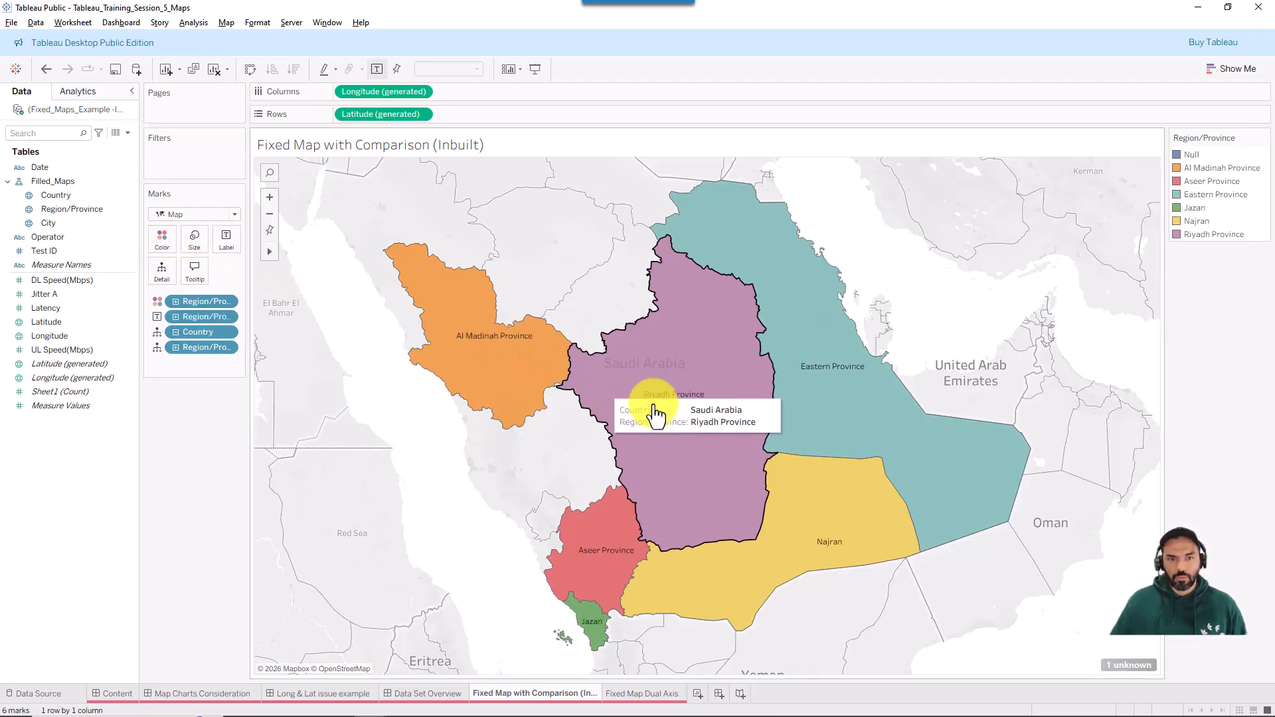
pyautogui.moveTo(819, 392)
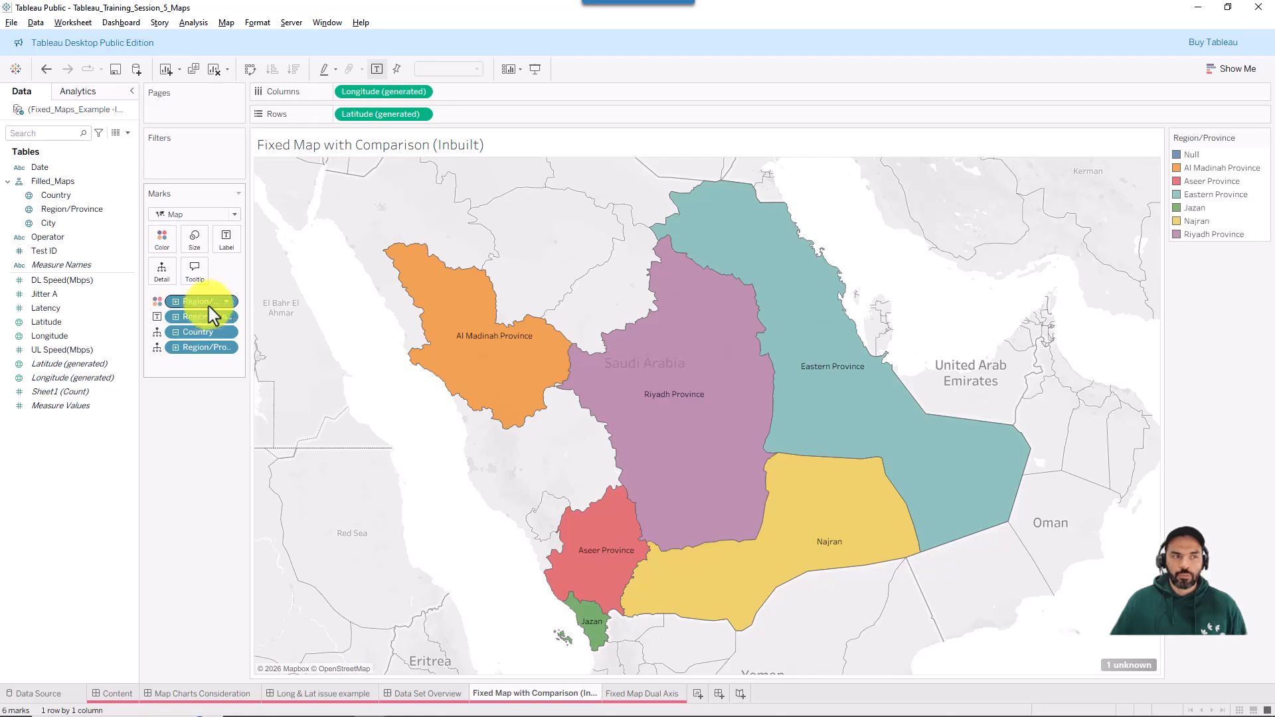
# Add Latency to the map labels beneath the province names and aggregate it as Average.
pyautogui.click(100, 336)
pyautogui.click(70, 321)
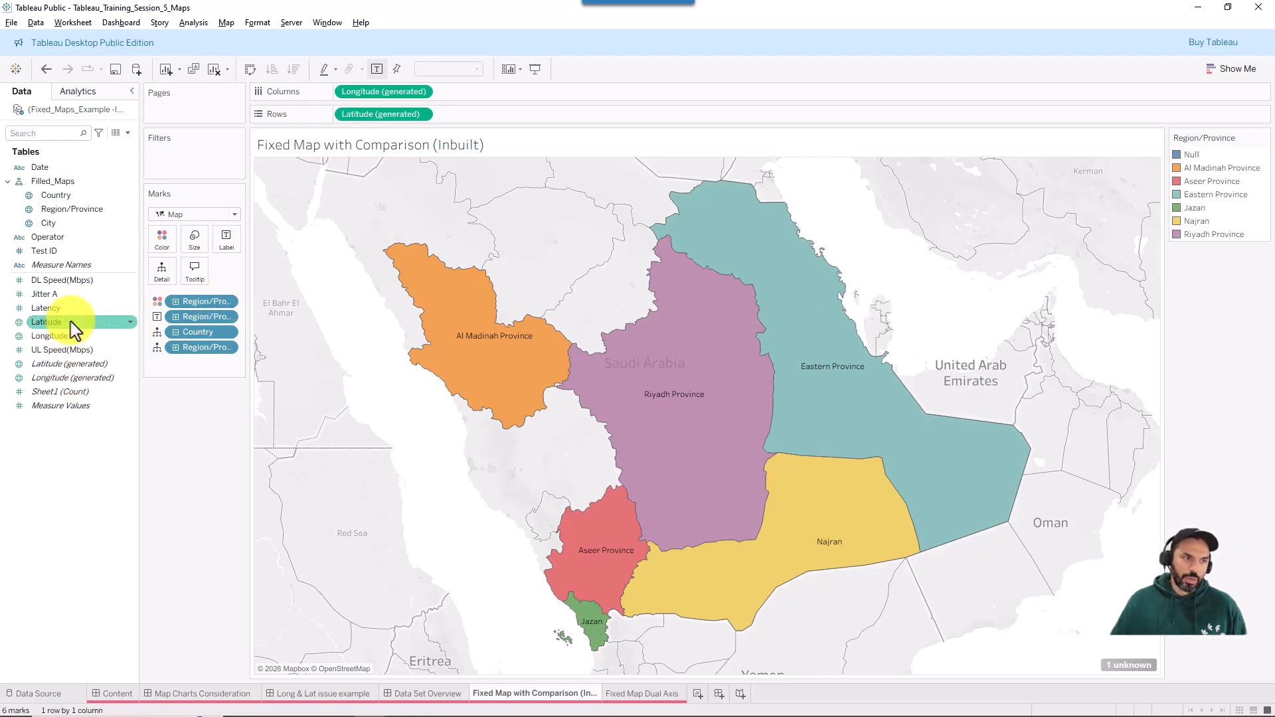
pyautogui.moveTo(61, 308); pyautogui.dragTo(227, 248)
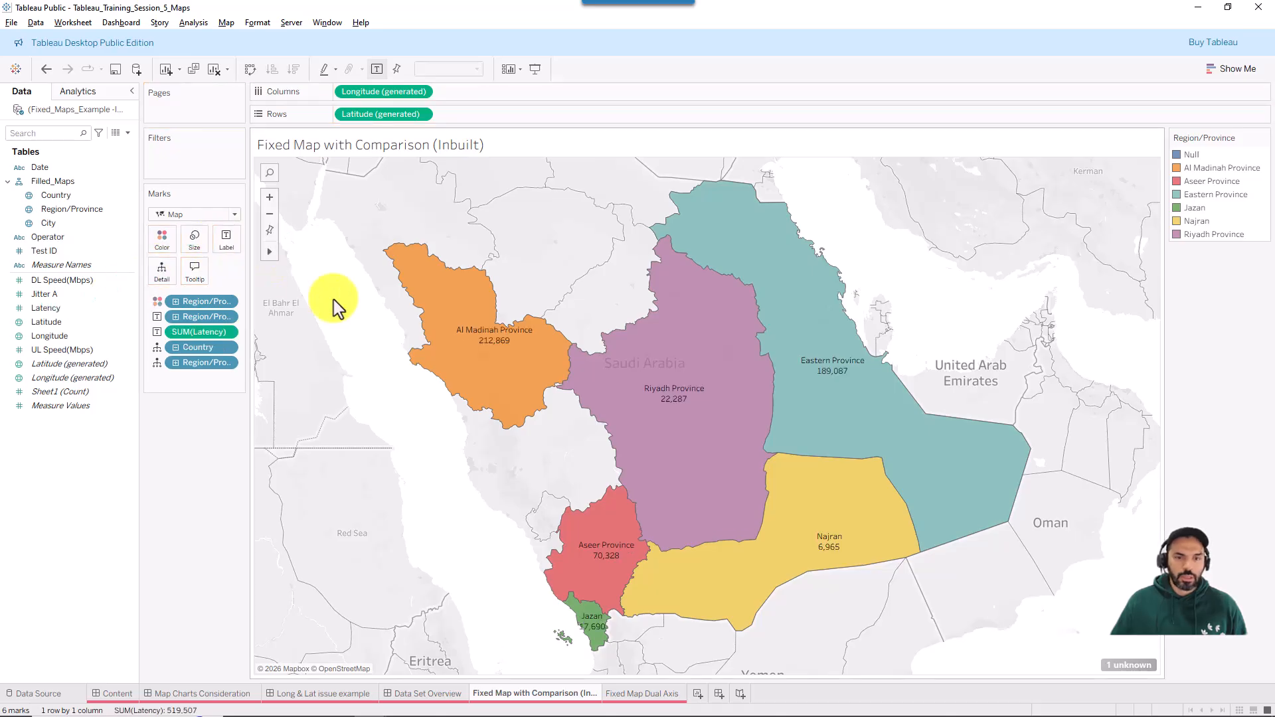
pyautogui.rightClick(208, 336)
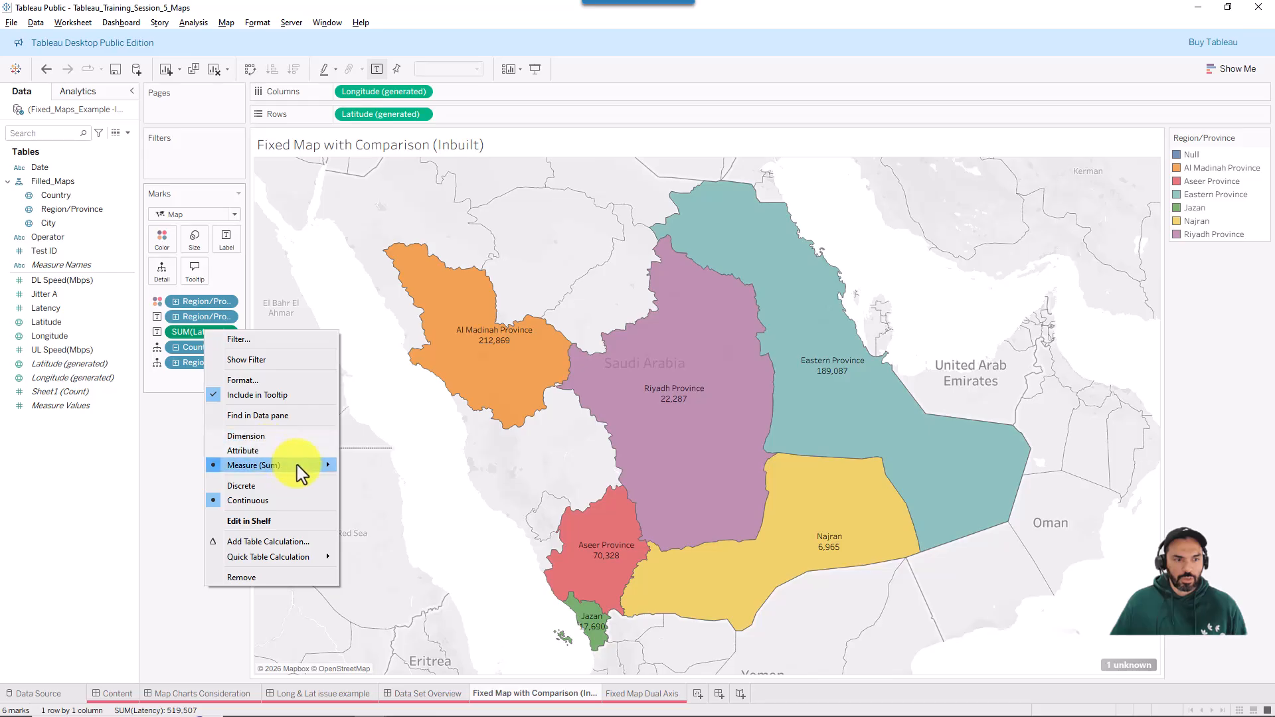
pyautogui.moveTo(312, 466)
pyautogui.click(383, 481)
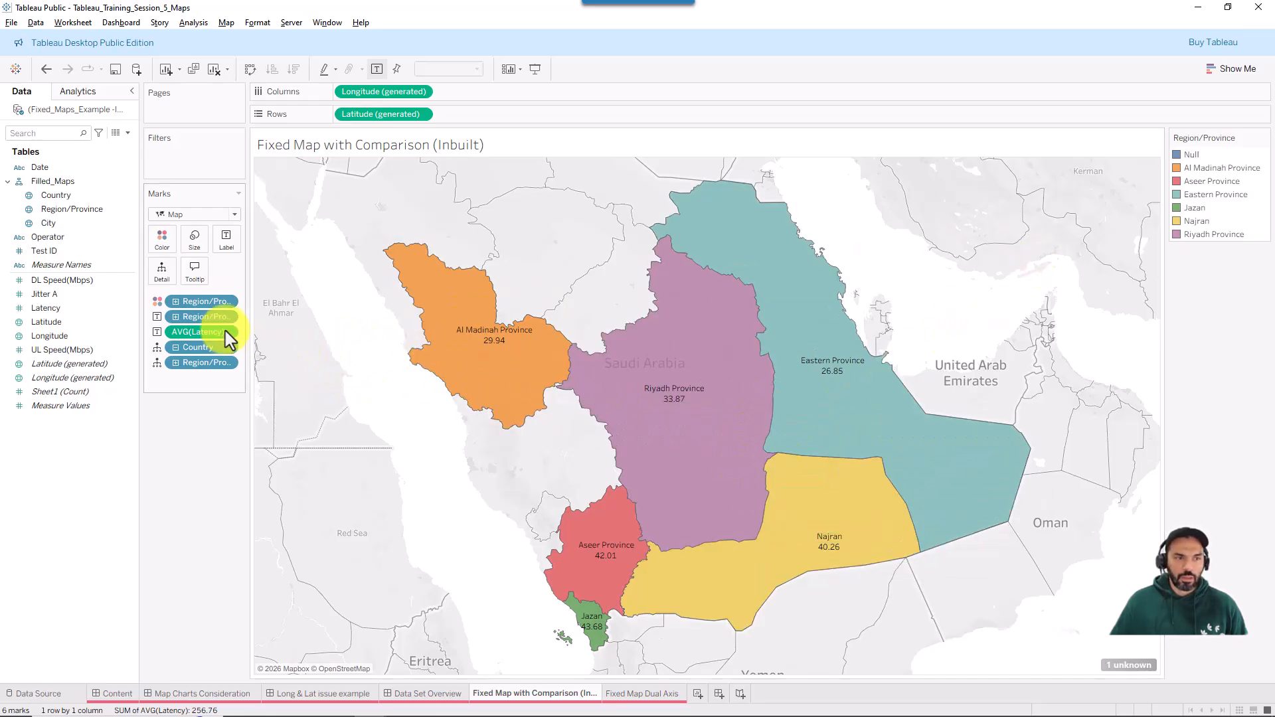
# Replace the Region/Province coloring of the map with Latency aggregated as Average.
pyautogui.moveTo(213, 307); pyautogui.dragTo(96, 434)
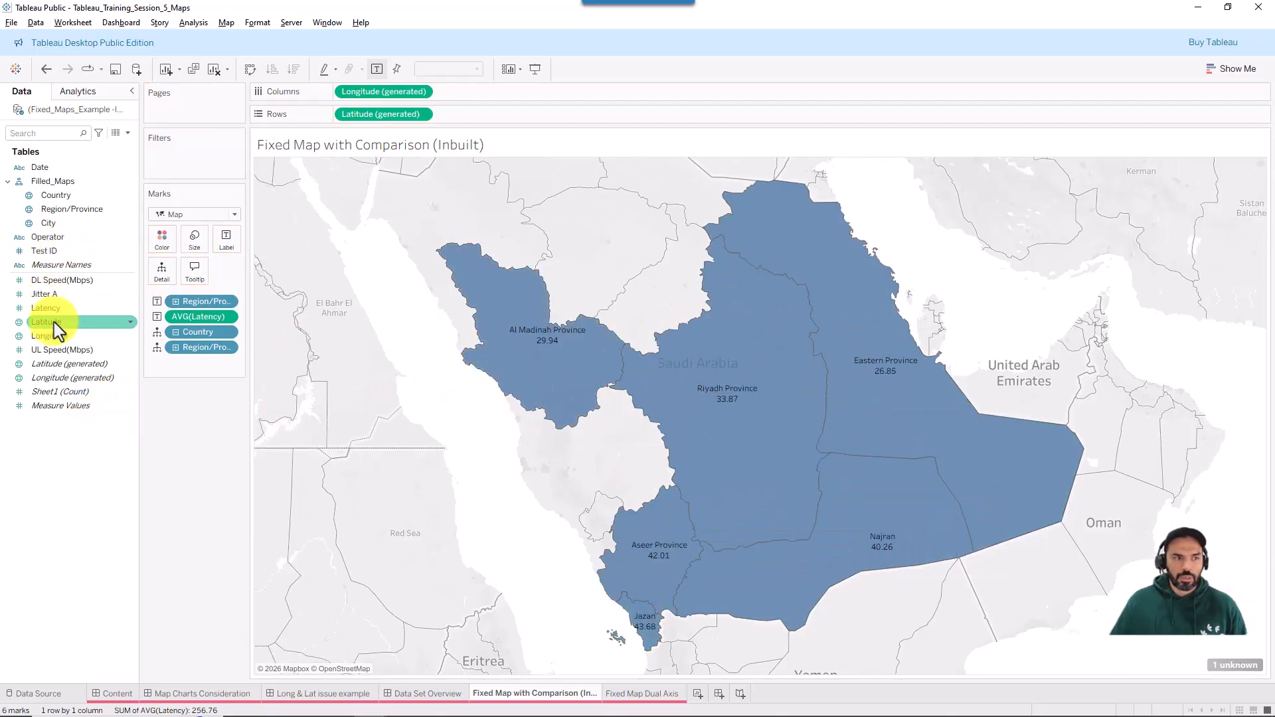
pyautogui.moveTo(58, 309); pyautogui.dragTo(158, 254)
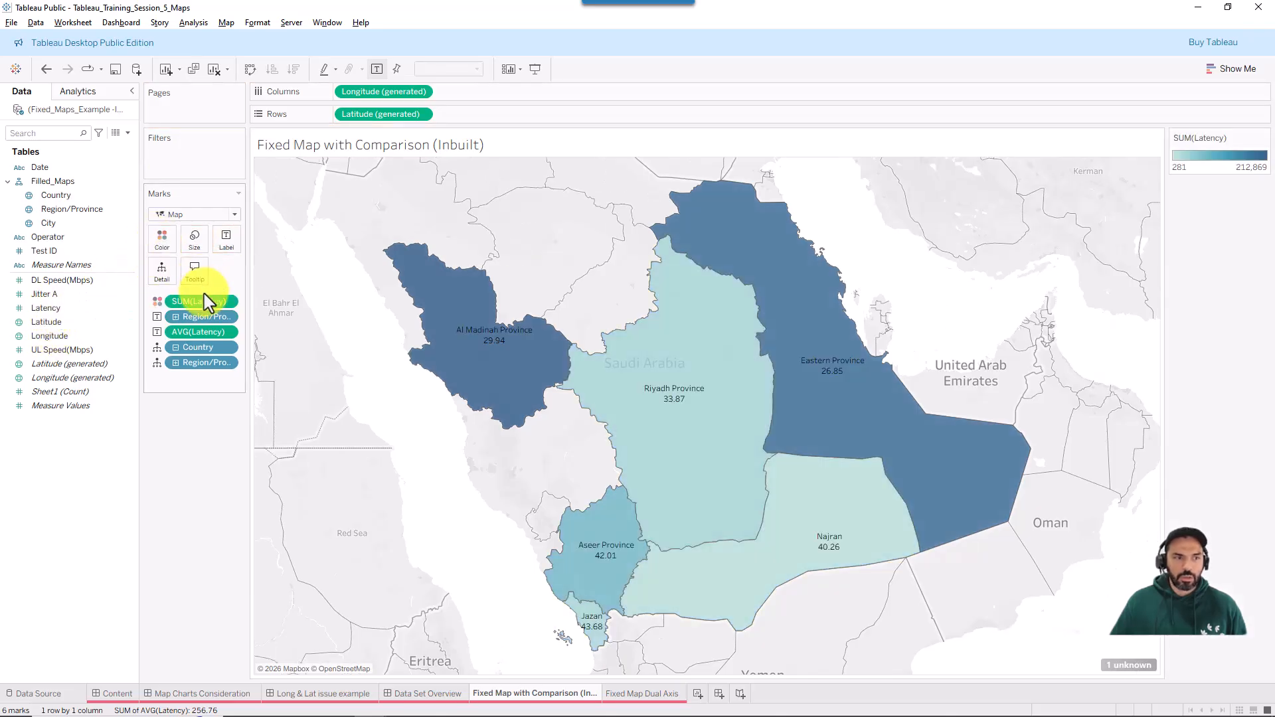
pyautogui.rightClick(204, 307)
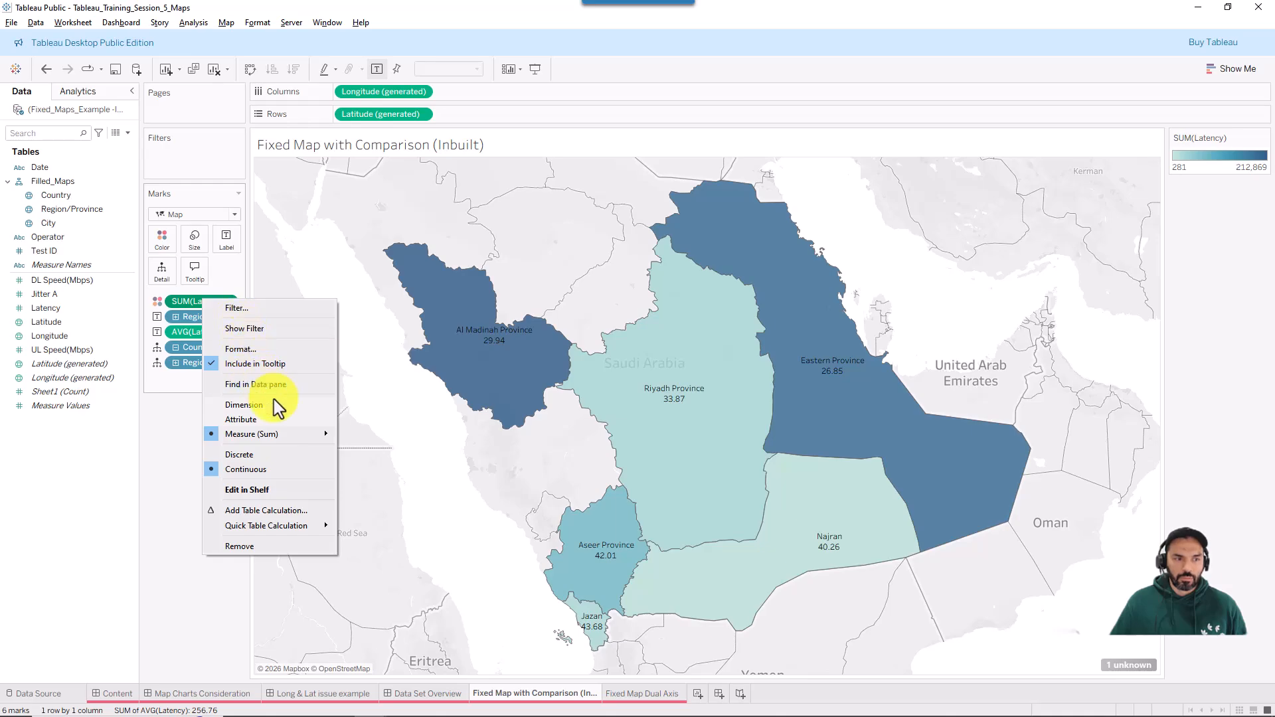
pyautogui.moveTo(299, 435)
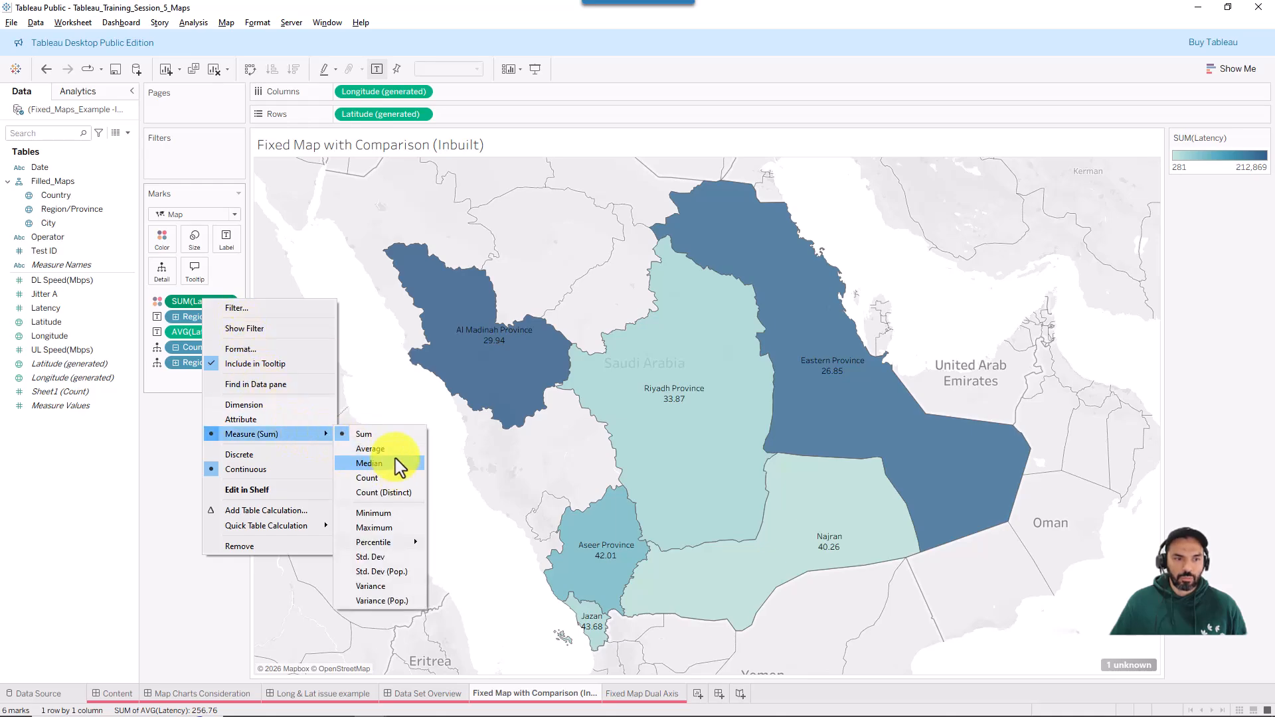
pyautogui.click(396, 452)
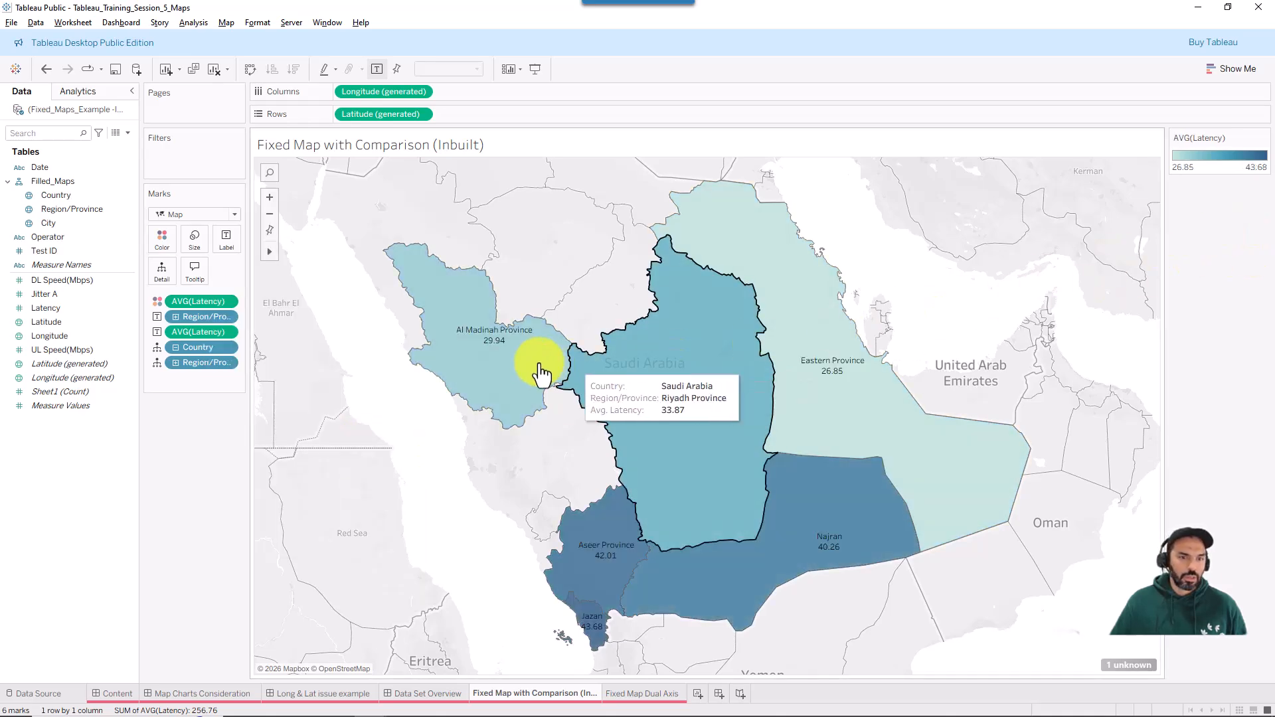
pyautogui.moveTo(855, 487)
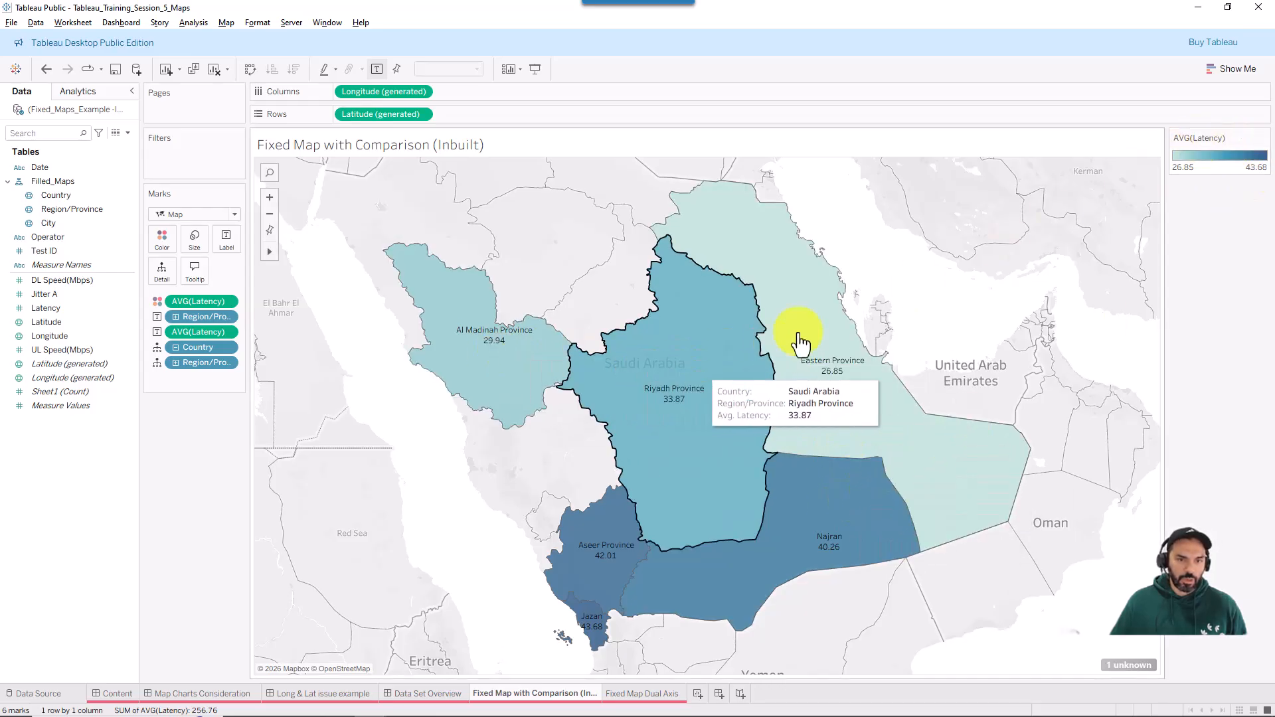
pyautogui.moveTo(835, 532)
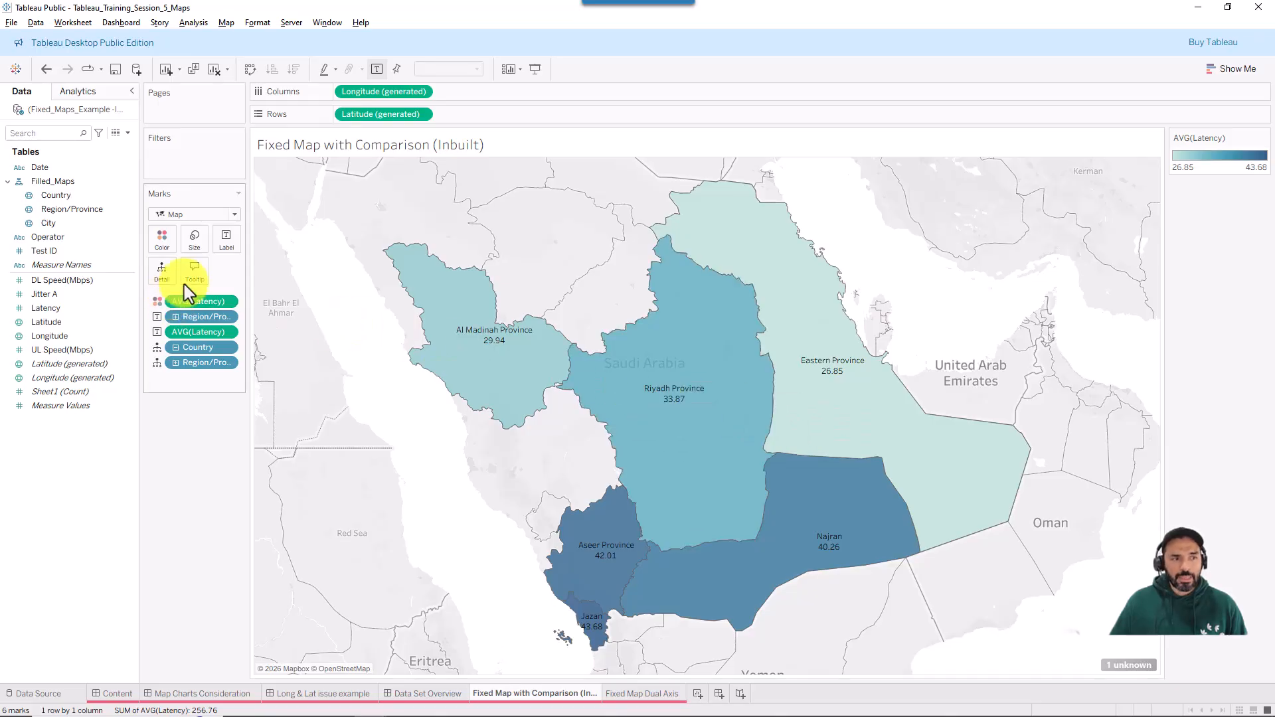
# Collapse the map's location hierarchy to Country, and expand it through Region/Province down to City.
pyautogui.click(174, 347)
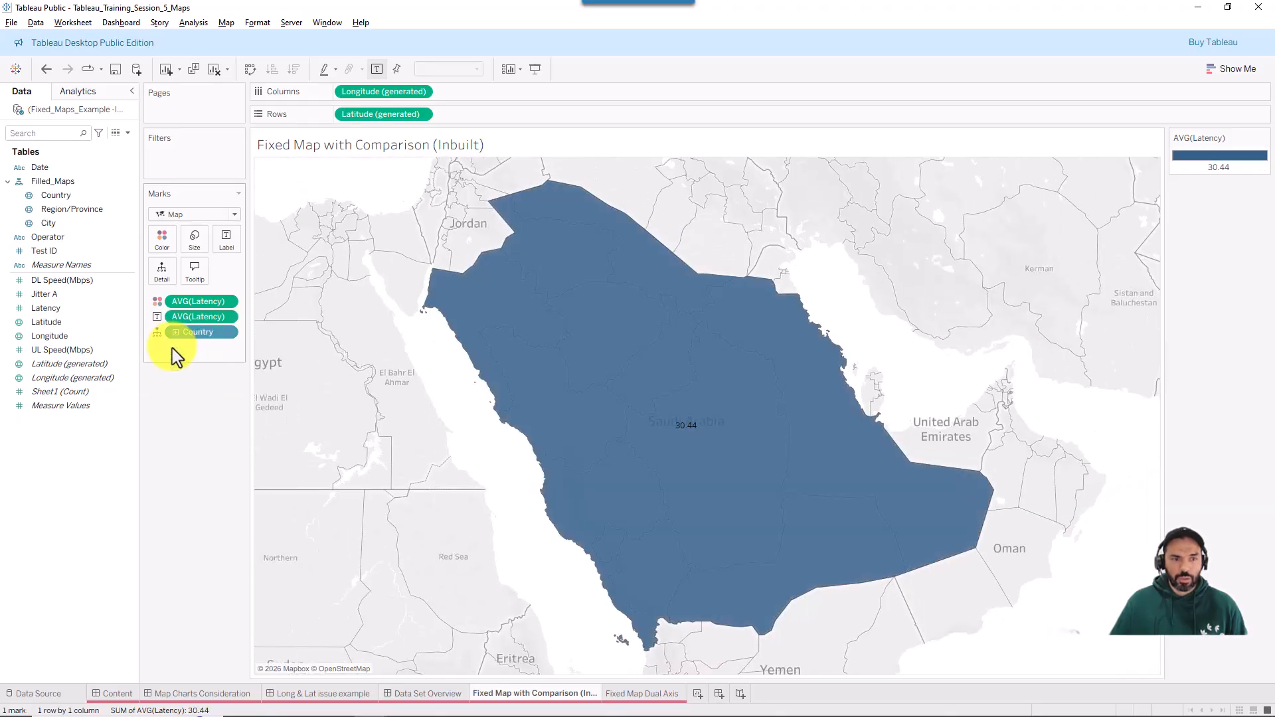
pyautogui.click(175, 333)
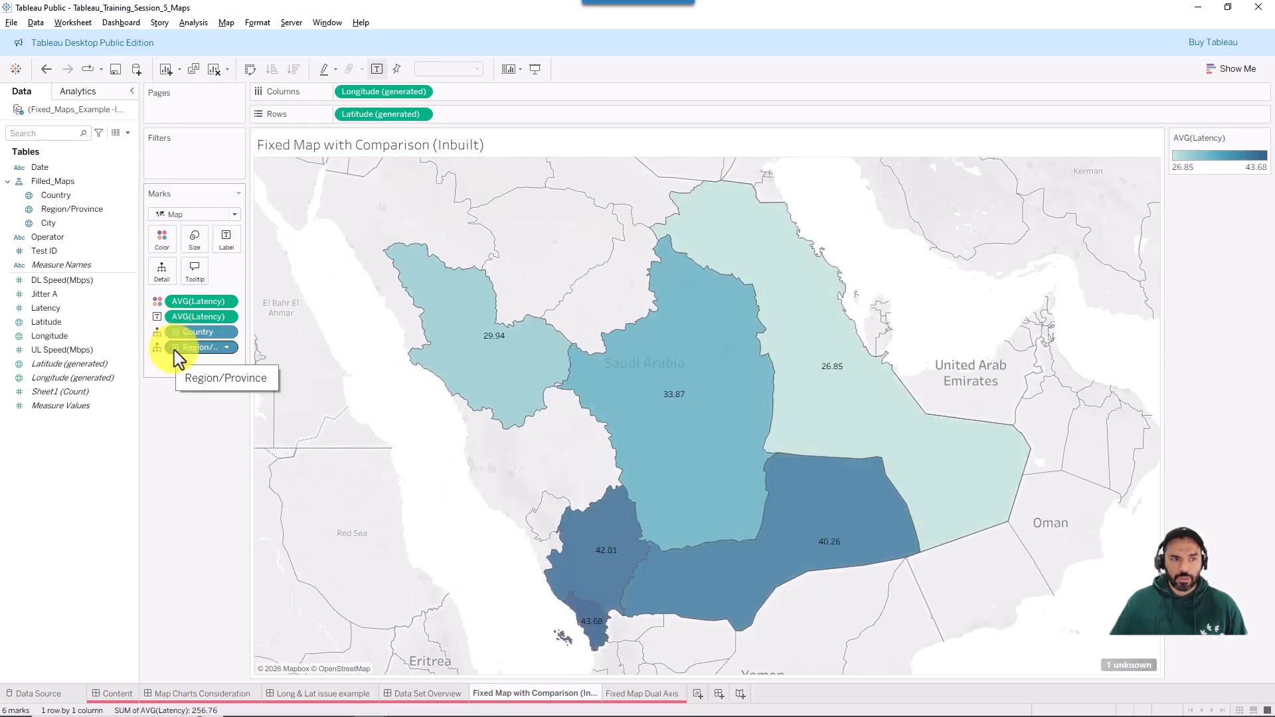
pyautogui.click(175, 347)
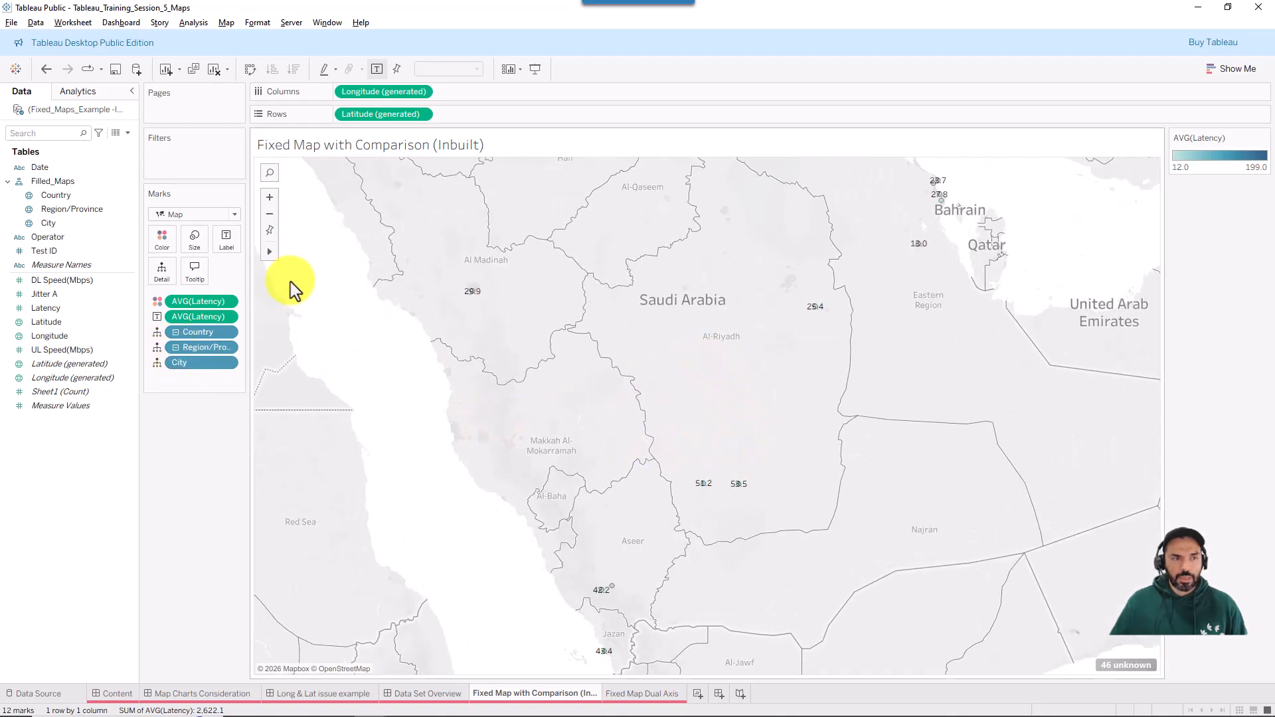
# Increase the mark size on the map and collapse the location hierarchy from City back to Region/Province.
pyautogui.click(202, 256)
pyautogui.moveTo(219, 273); pyautogui.dragTo(250, 272)
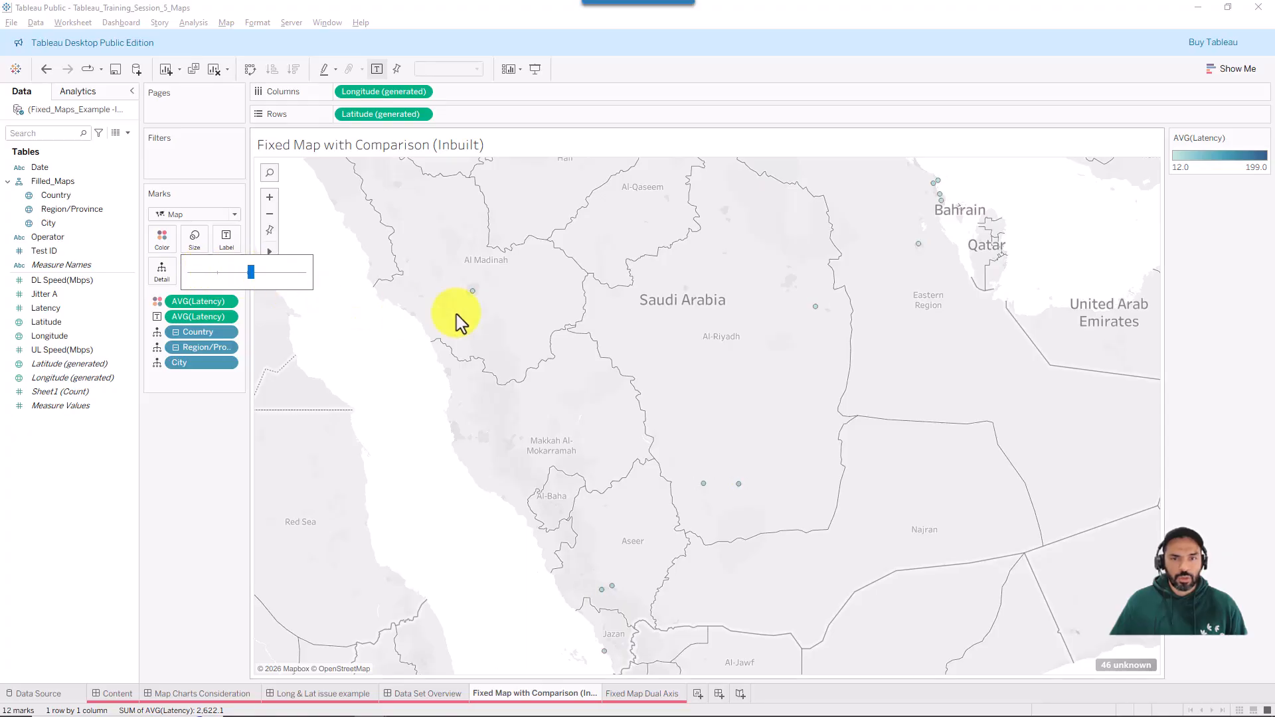
pyautogui.click(231, 443)
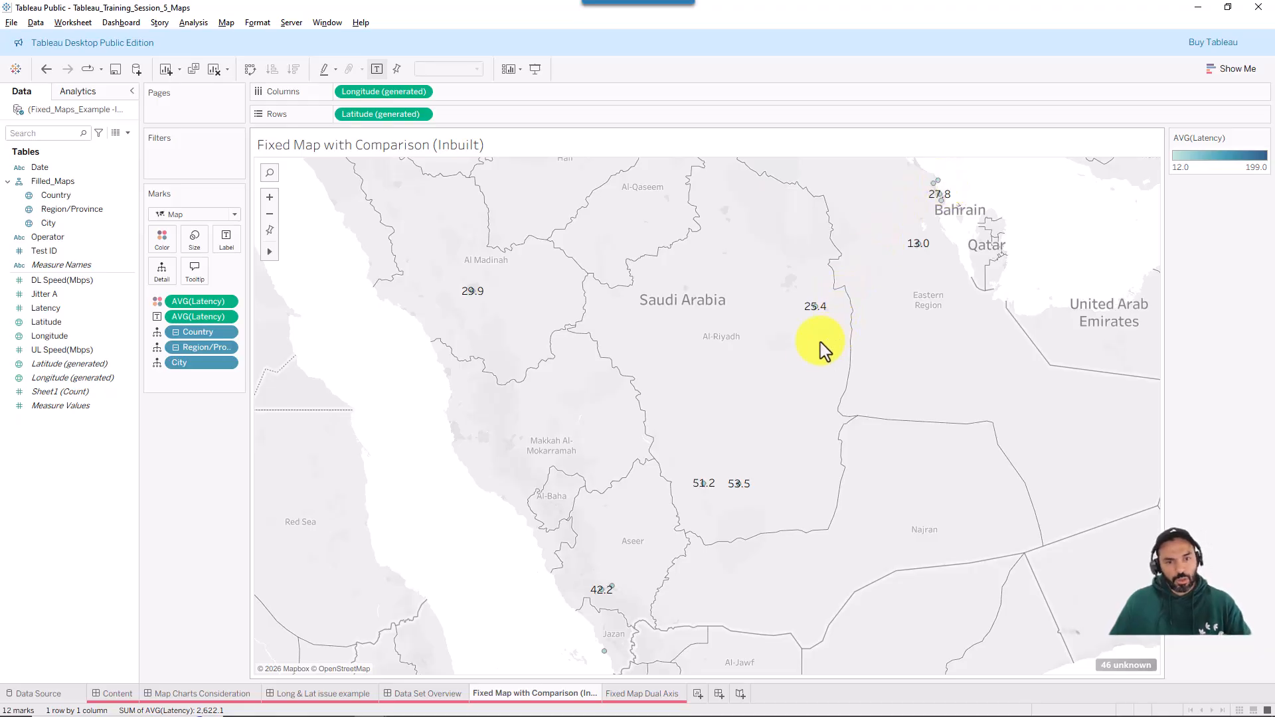
pyautogui.moveTo(736, 489)
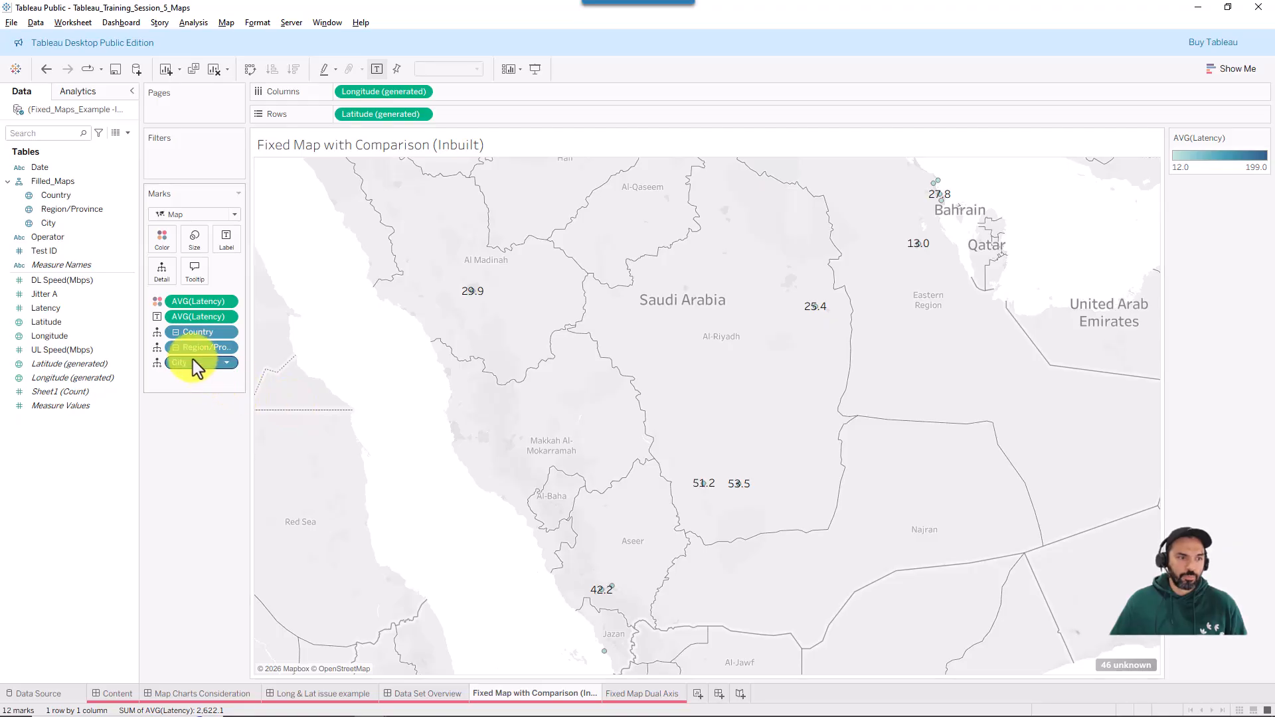
pyautogui.click(176, 347)
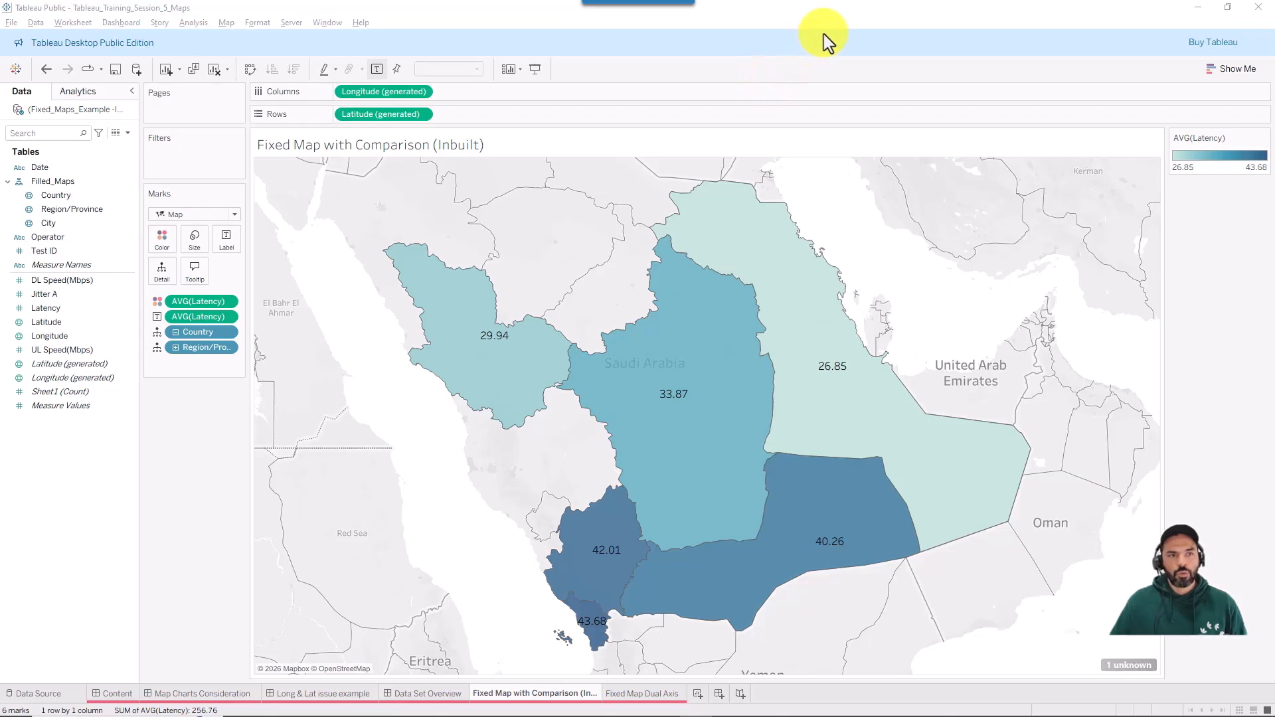
# Split the map into side-by-side columns by Operator, ahead of the generated longitude.
pyautogui.moveTo(732, 181)
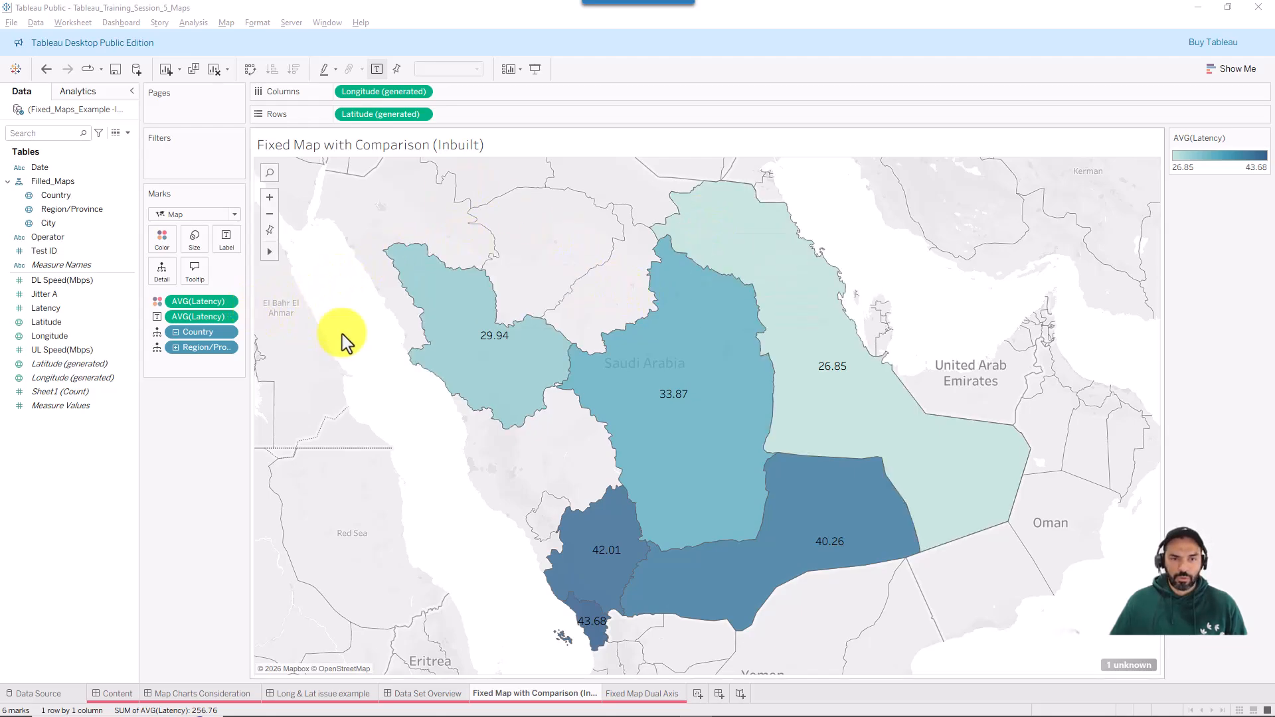
pyautogui.click(47, 238)
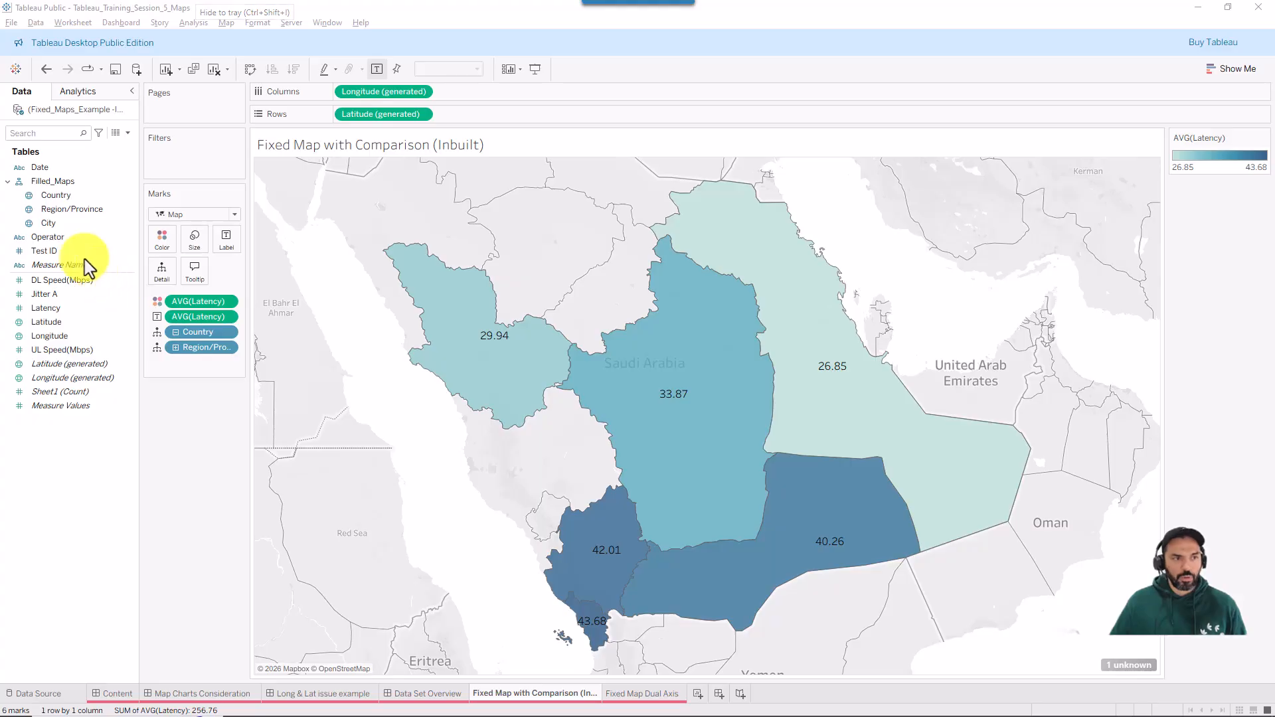
pyautogui.moveTo(119, 287); pyautogui.dragTo(66, 251)
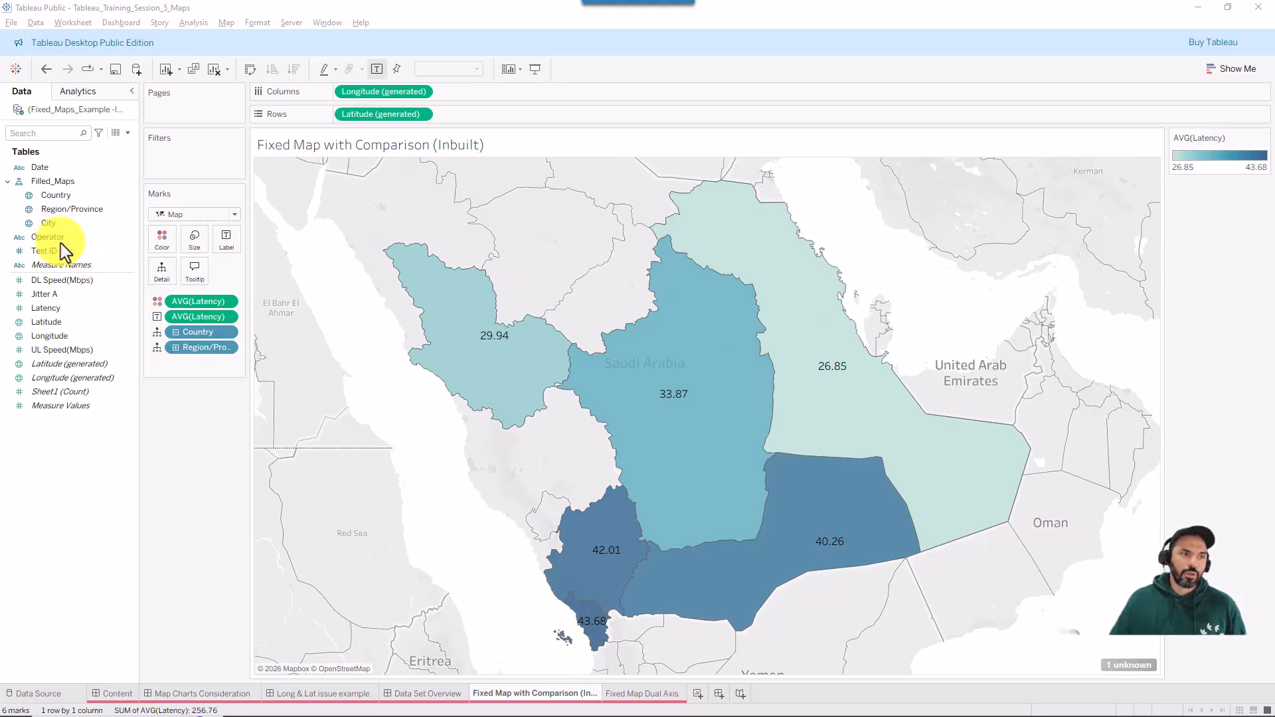
pyautogui.moveTo(59, 243); pyautogui.dragTo(372, 87)
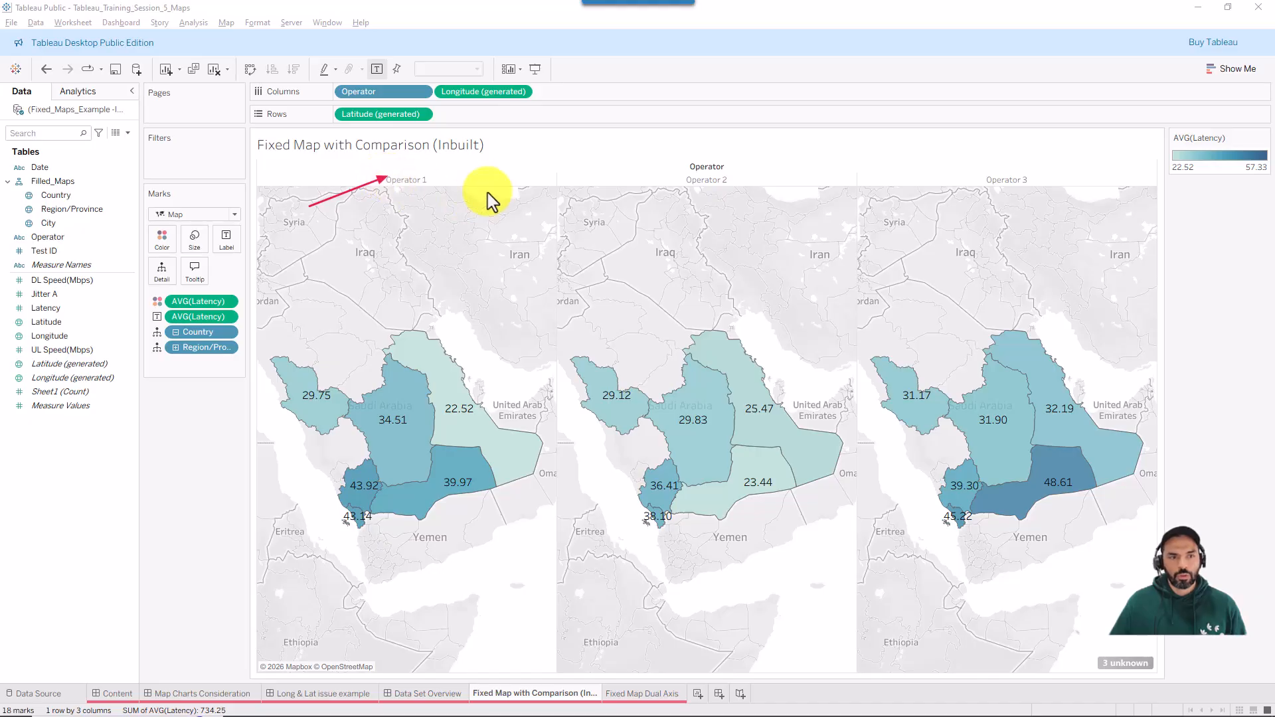
pyautogui.moveTo(488, 192); pyautogui.dragTo(440, 329)
pyautogui.moveTo(632, 214); pyautogui.dragTo(688, 197)
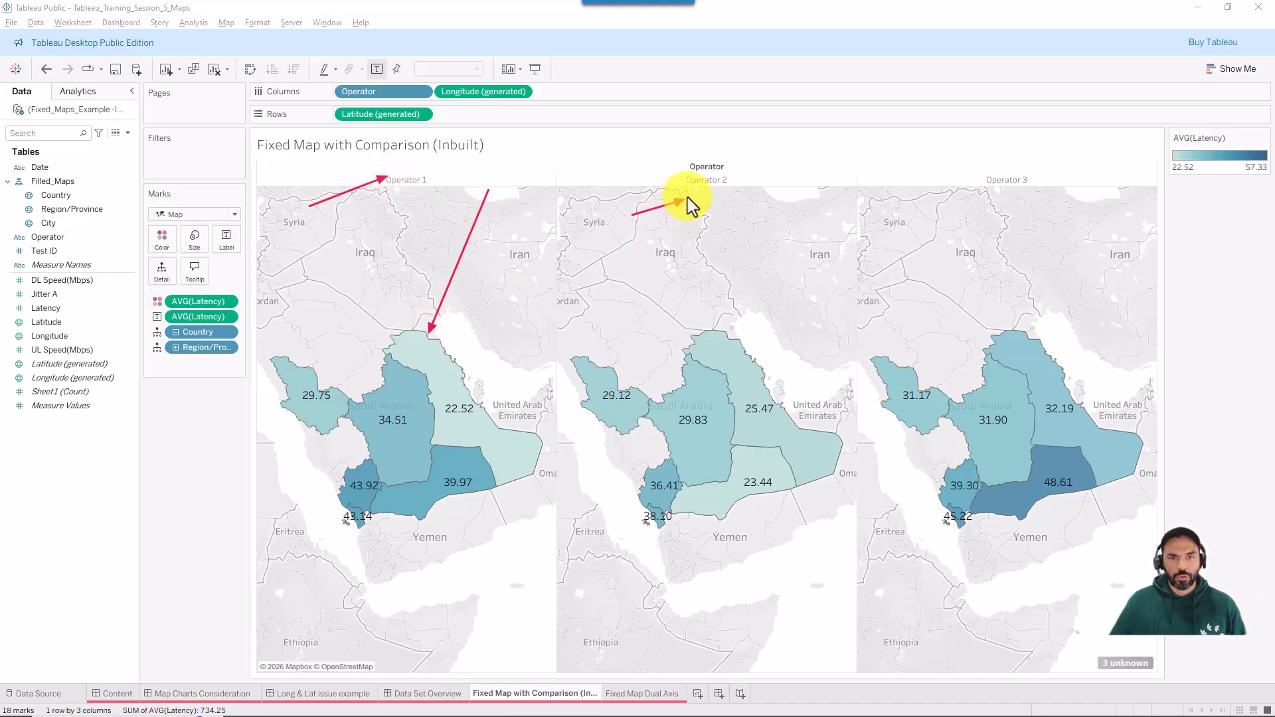
pyautogui.moveTo(776, 203); pyautogui.dragTo(766, 323)
pyautogui.moveTo(924, 182); pyautogui.dragTo(982, 161)
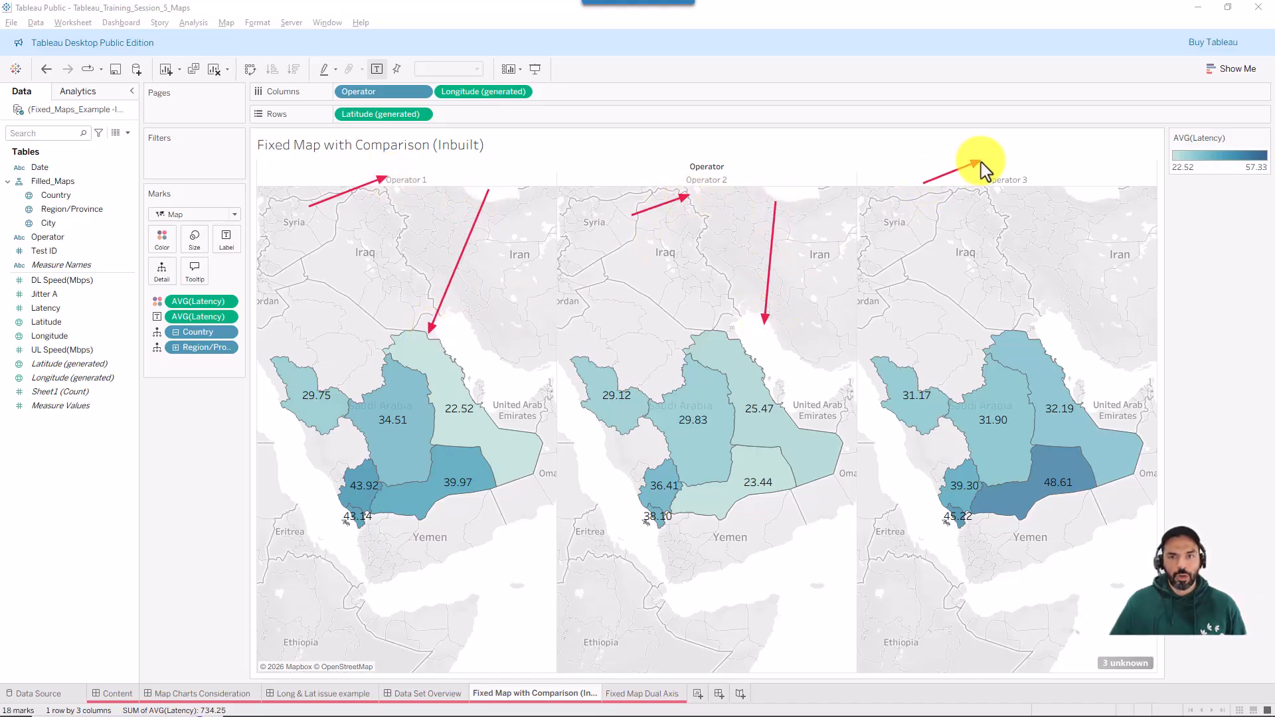
pyautogui.moveTo(1058, 219); pyautogui.dragTo(1059, 319)
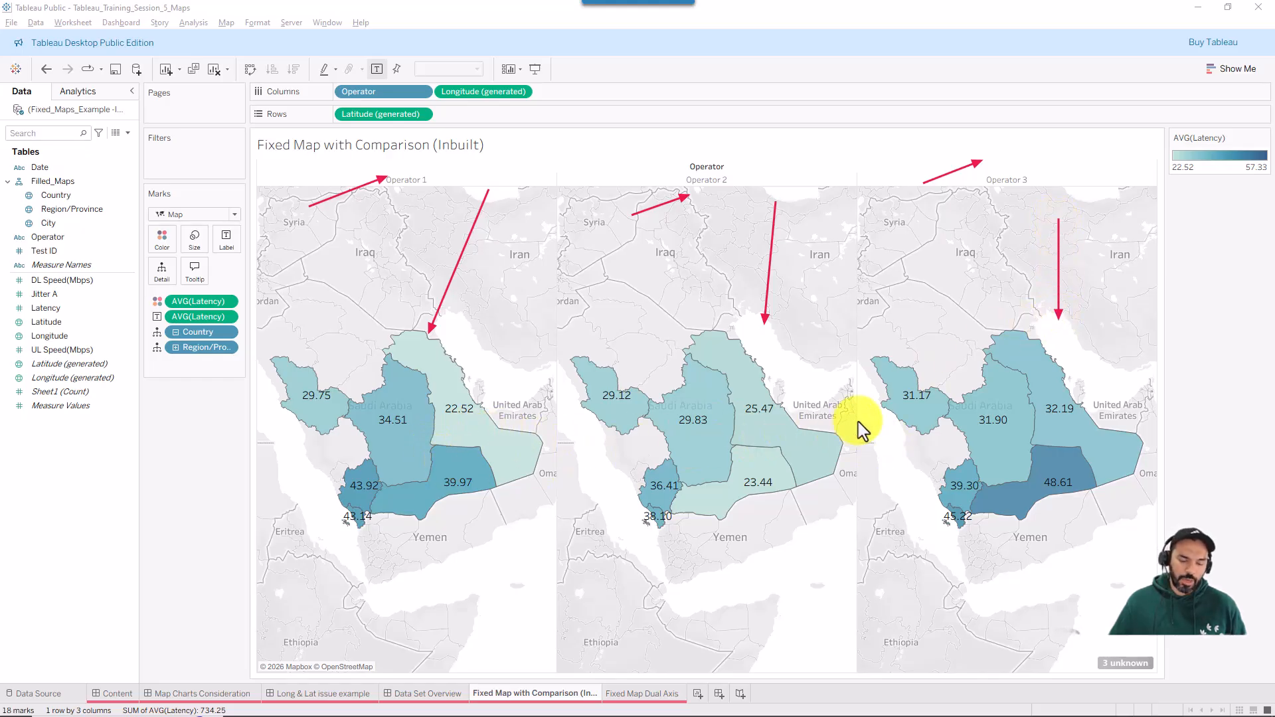
pyautogui.press('Escape')
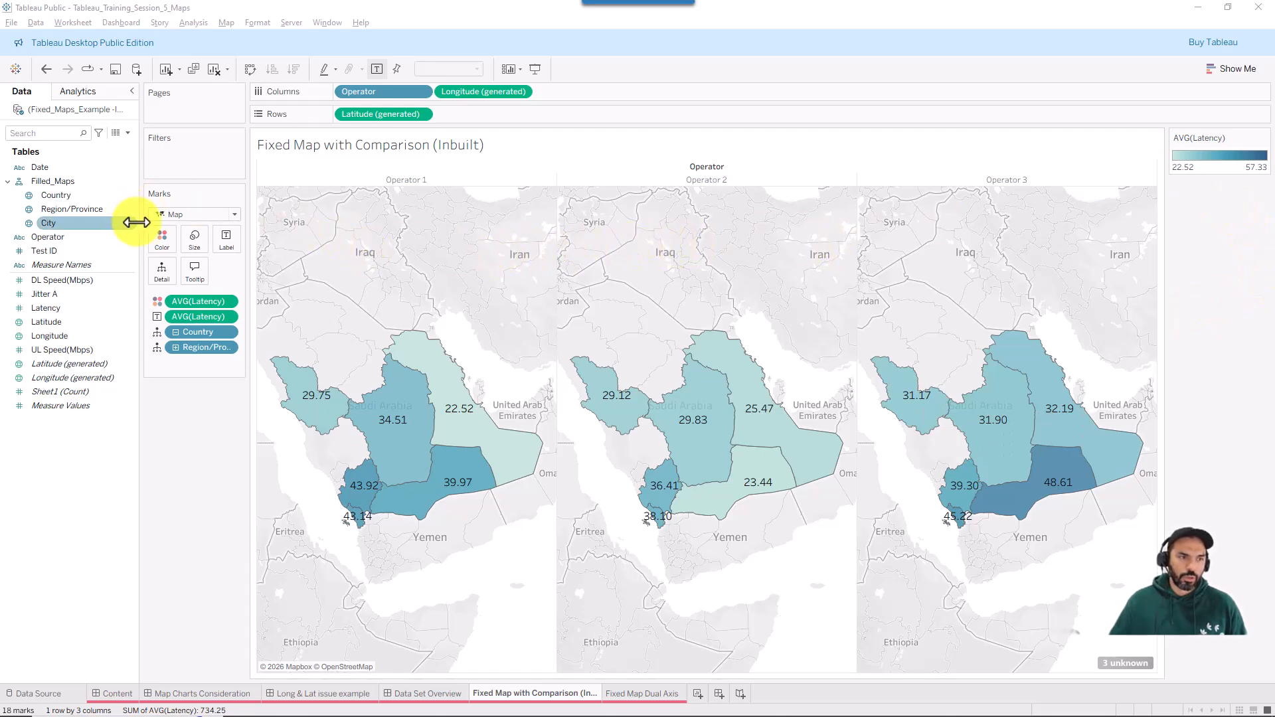
# Color average Latency with the Red-Green-Gold Diverging palette in reversed order.
pyautogui.click(161, 241)
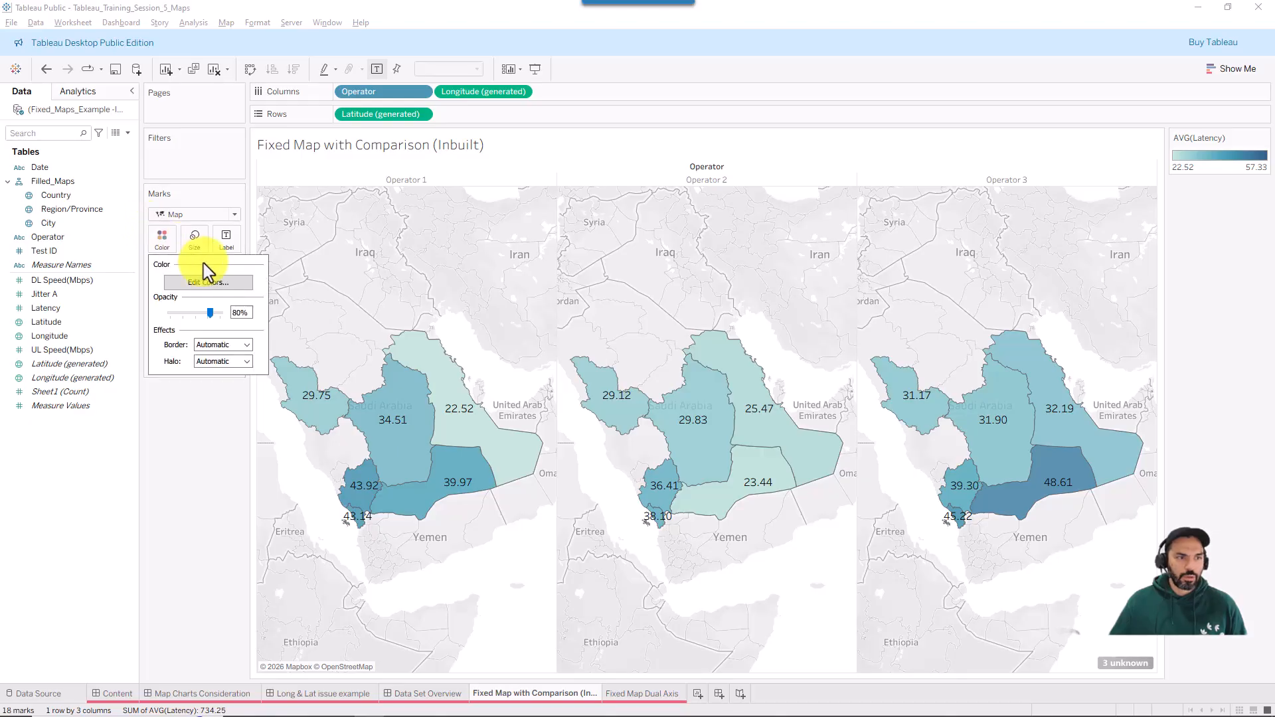
pyautogui.click(203, 283)
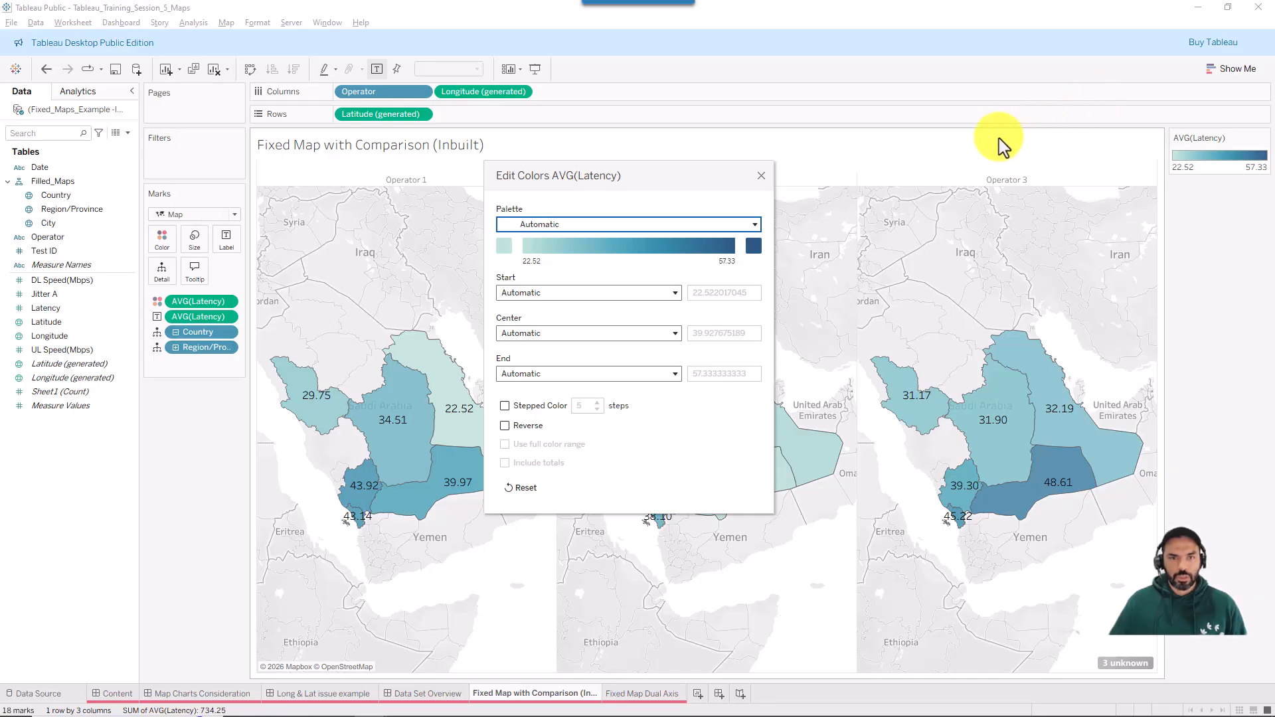
pyautogui.click(747, 225)
pyautogui.moveTo(755, 266); pyautogui.dragTo(746, 330)
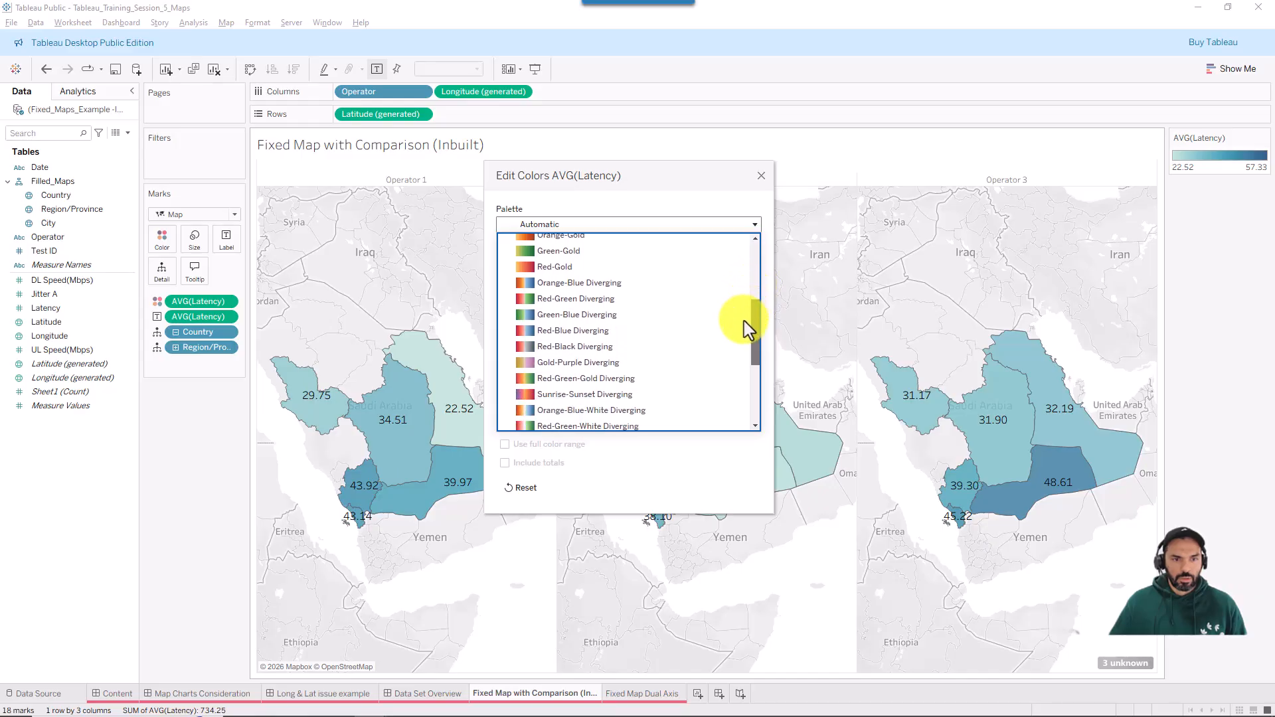
pyautogui.click(661, 378)
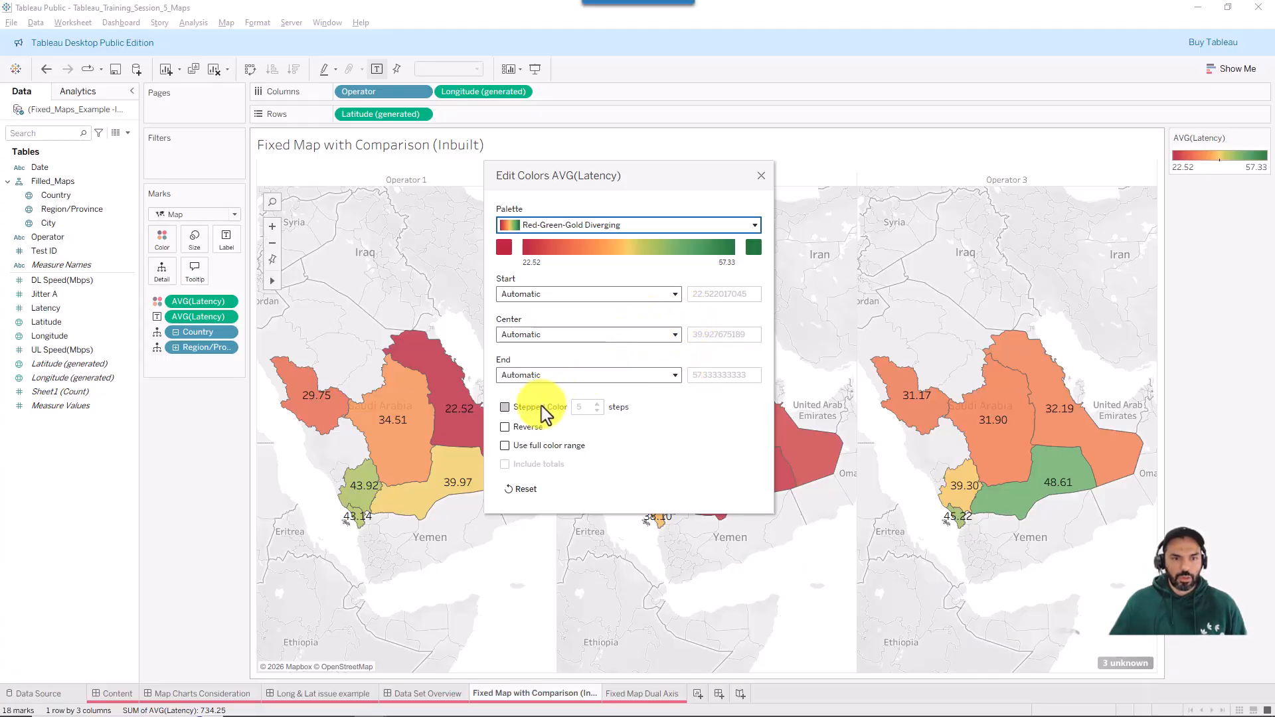
pyautogui.click(530, 429)
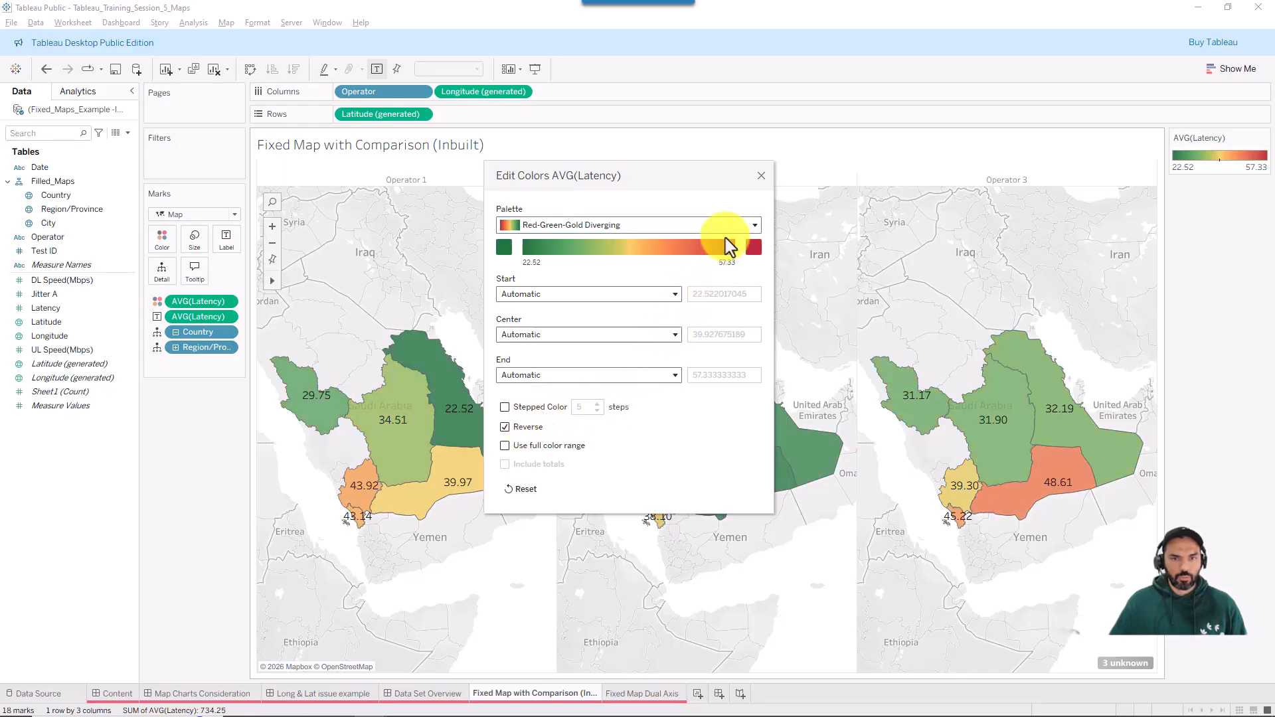
pyautogui.press('Escape')
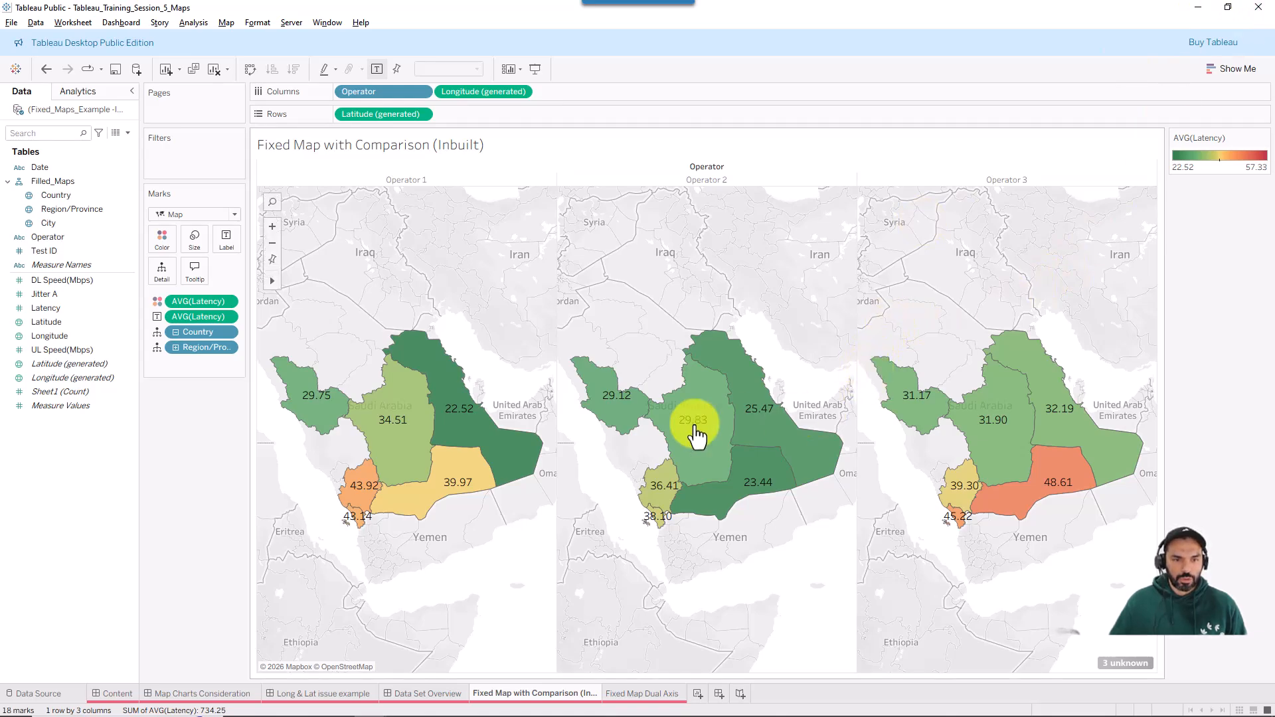
pyautogui.moveTo(975, 452)
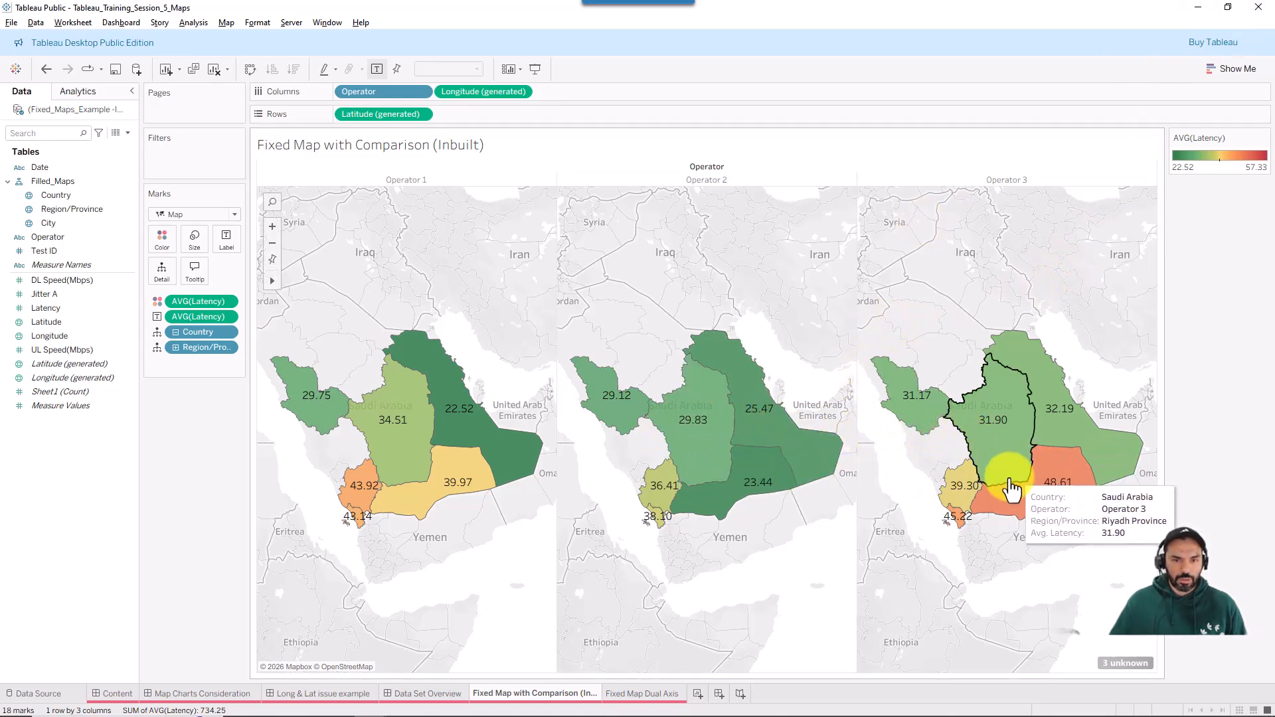
pyautogui.moveTo(985, 512)
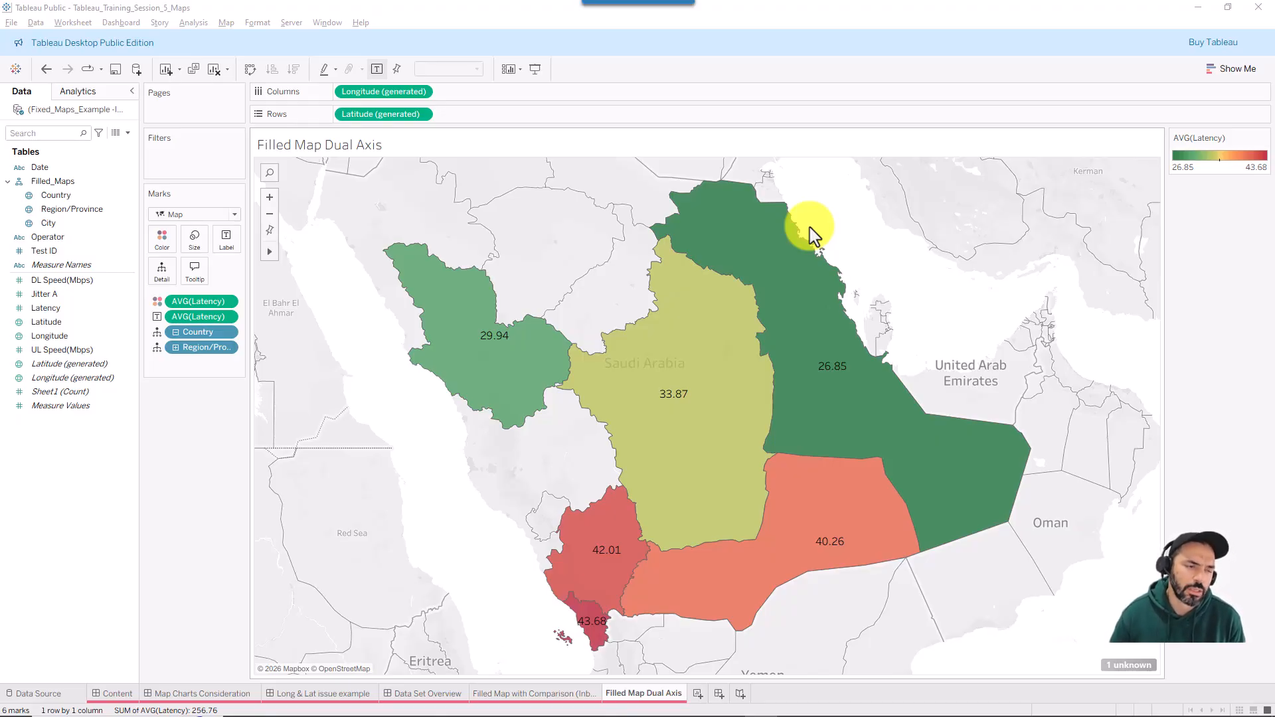
pyautogui.moveTo(660, 372)
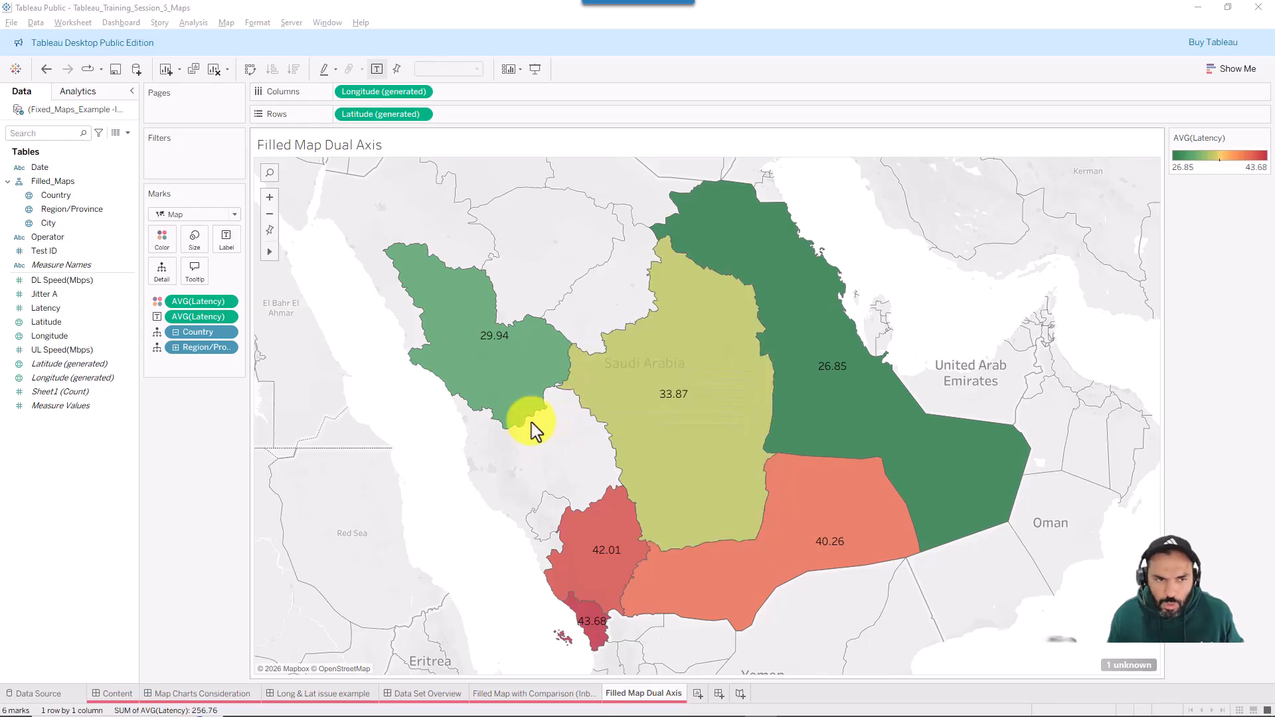
# Replace the average Latency measure on Color with average DL Speed(Mbps).
pyautogui.moveTo(579, 250)
pyautogui.mouseDown()
pyautogui.moveTo(408, 123)
pyautogui.moveTo(481, 126)
pyautogui.moveTo(429, 124)
pyautogui.mouseUp()
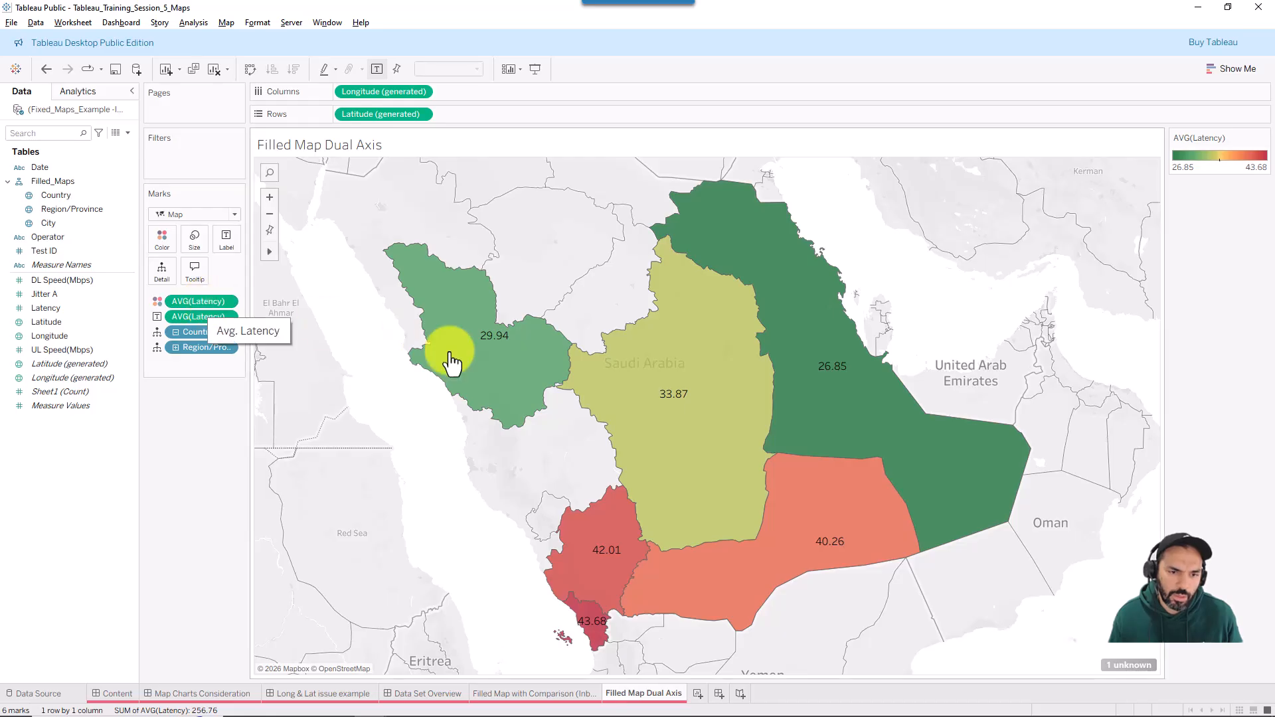
pyautogui.doubleClick(200, 302)
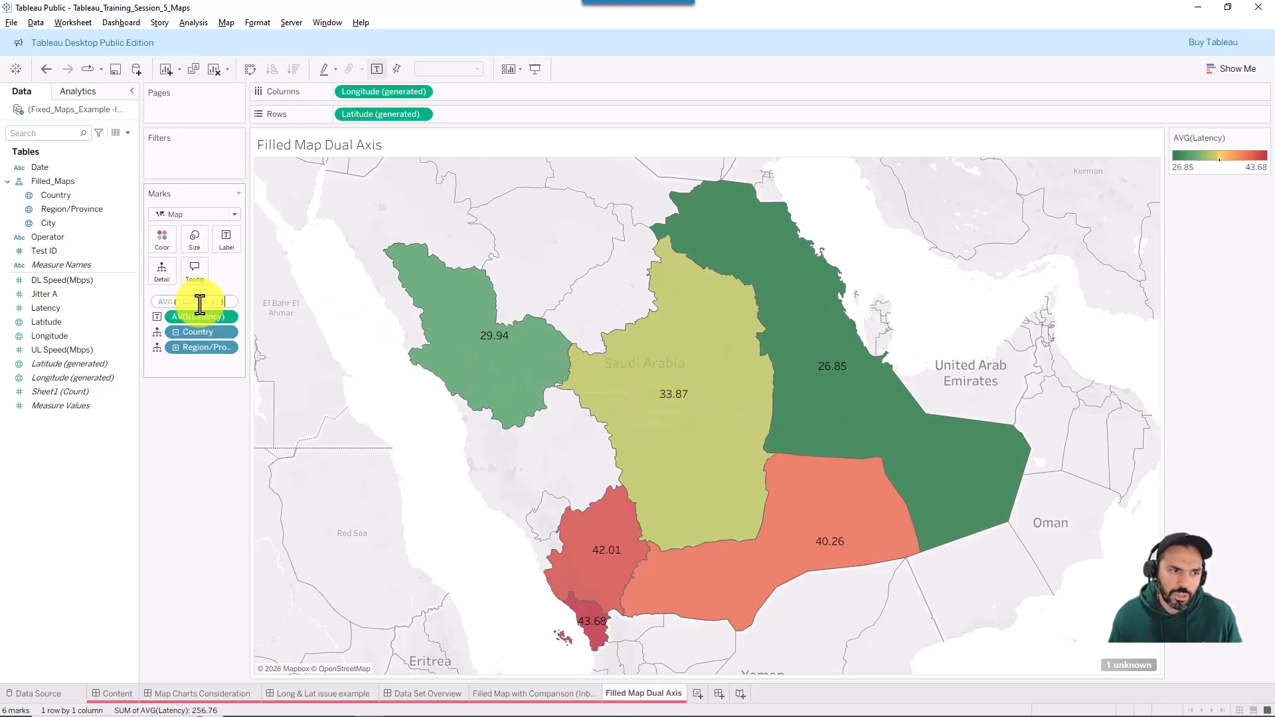
pyautogui.write('Mbps')
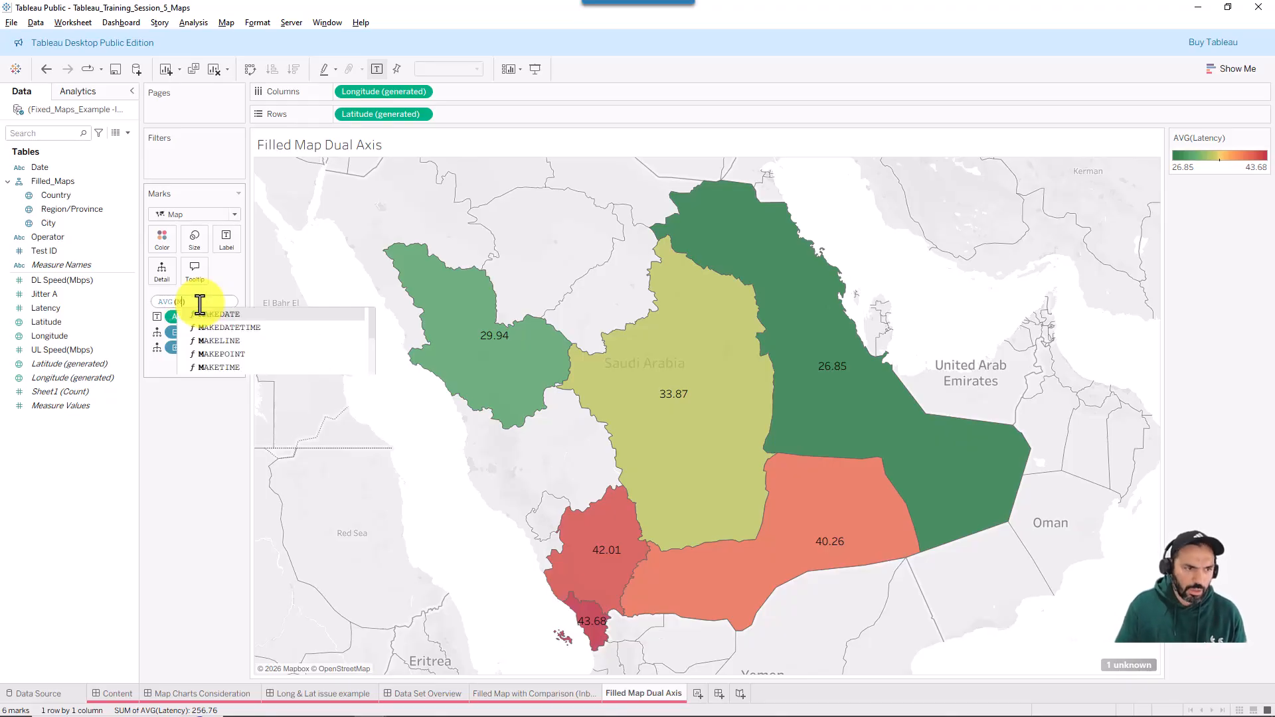
pyautogui.press('capslock')
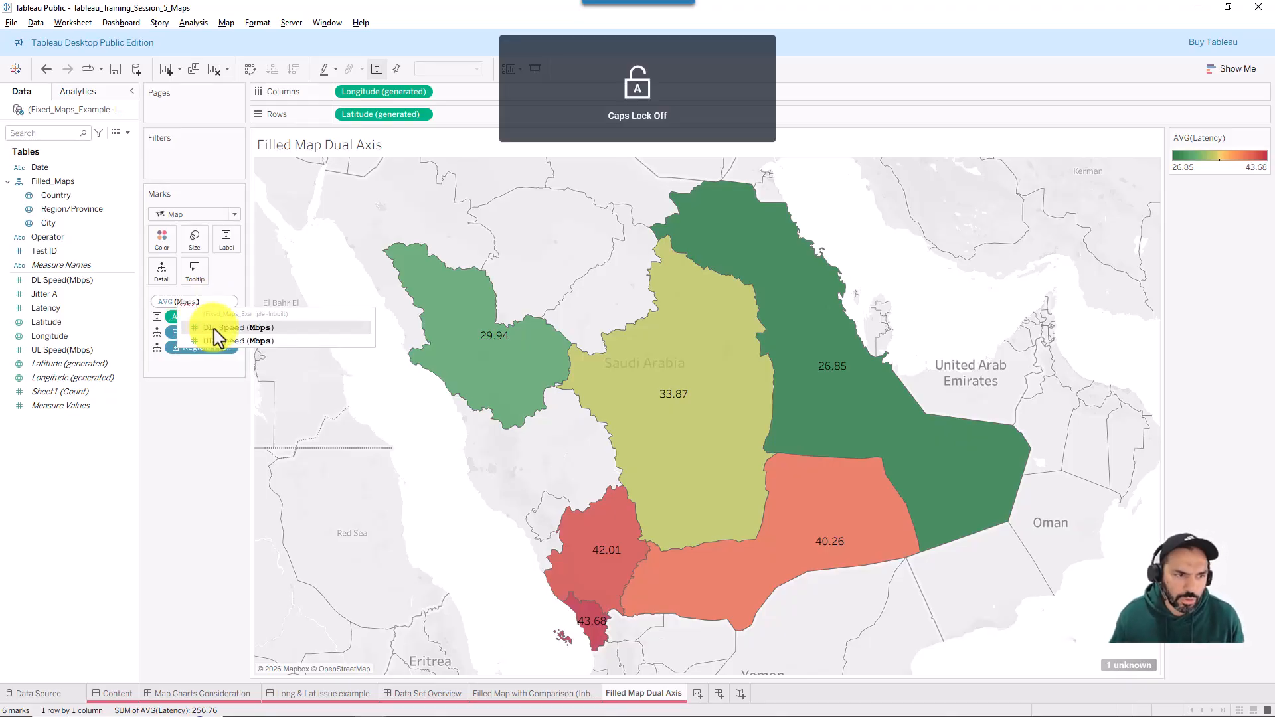
pyautogui.click(214, 328)
pyautogui.press('Return')
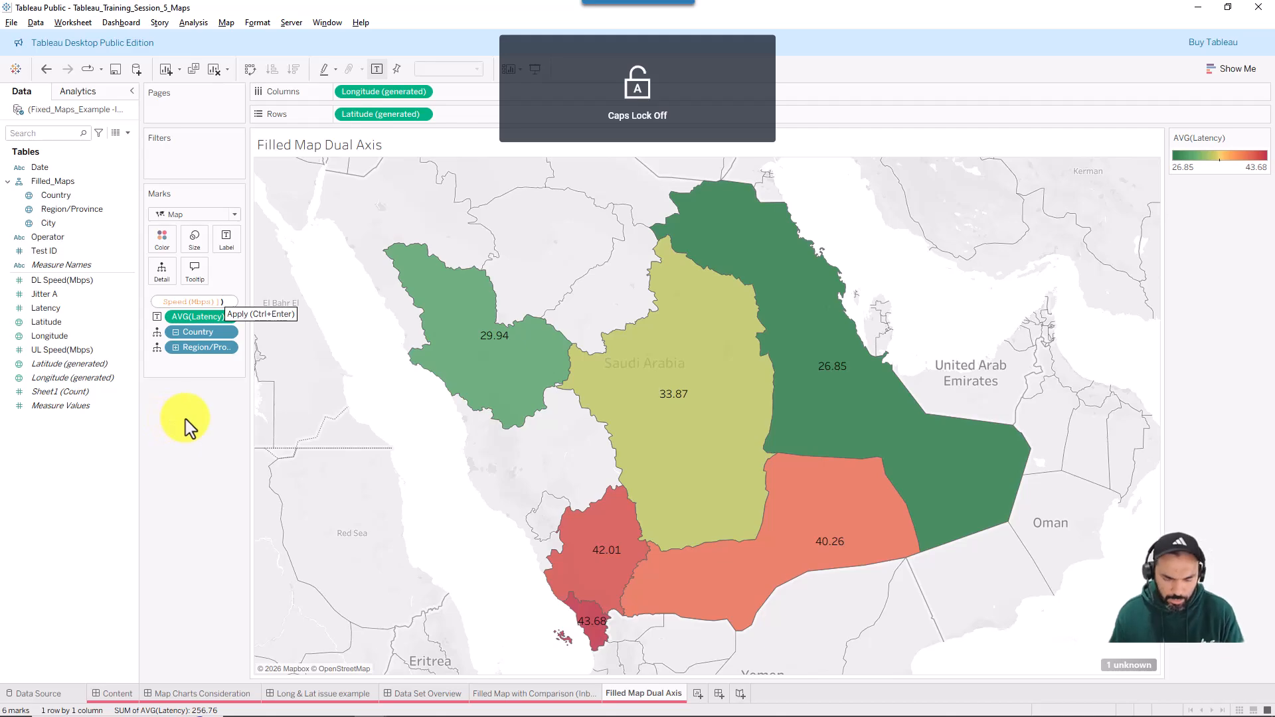
# Turn off the reversed order of the Red-Green-Gold Diverging palette for average DL Speed(Mbps).
pyautogui.moveTo(701, 442)
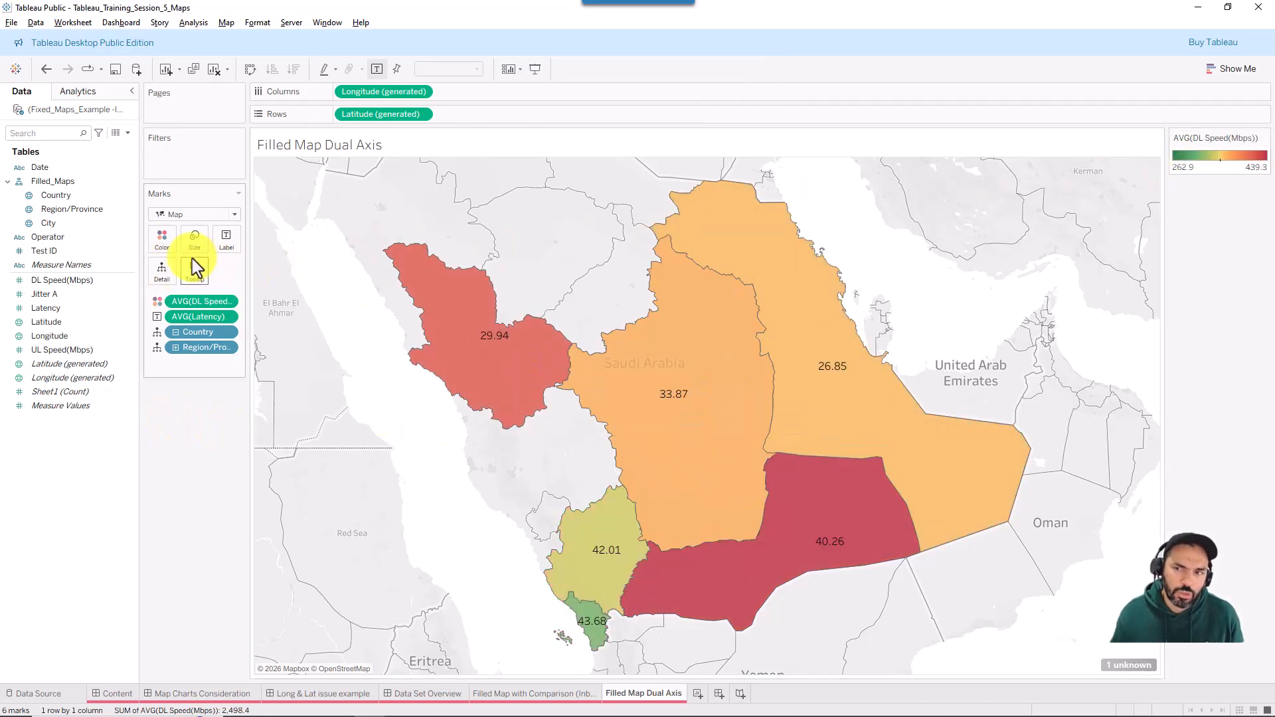
pyautogui.click(162, 240)
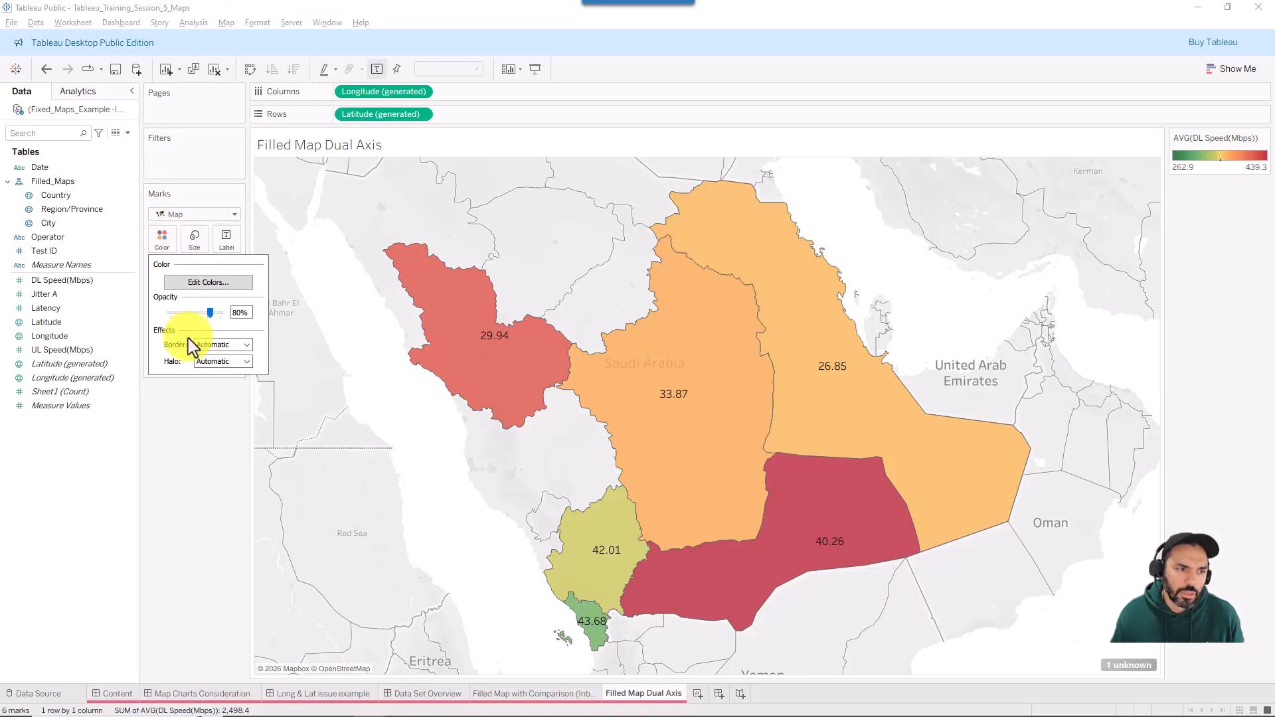
pyautogui.click(200, 283)
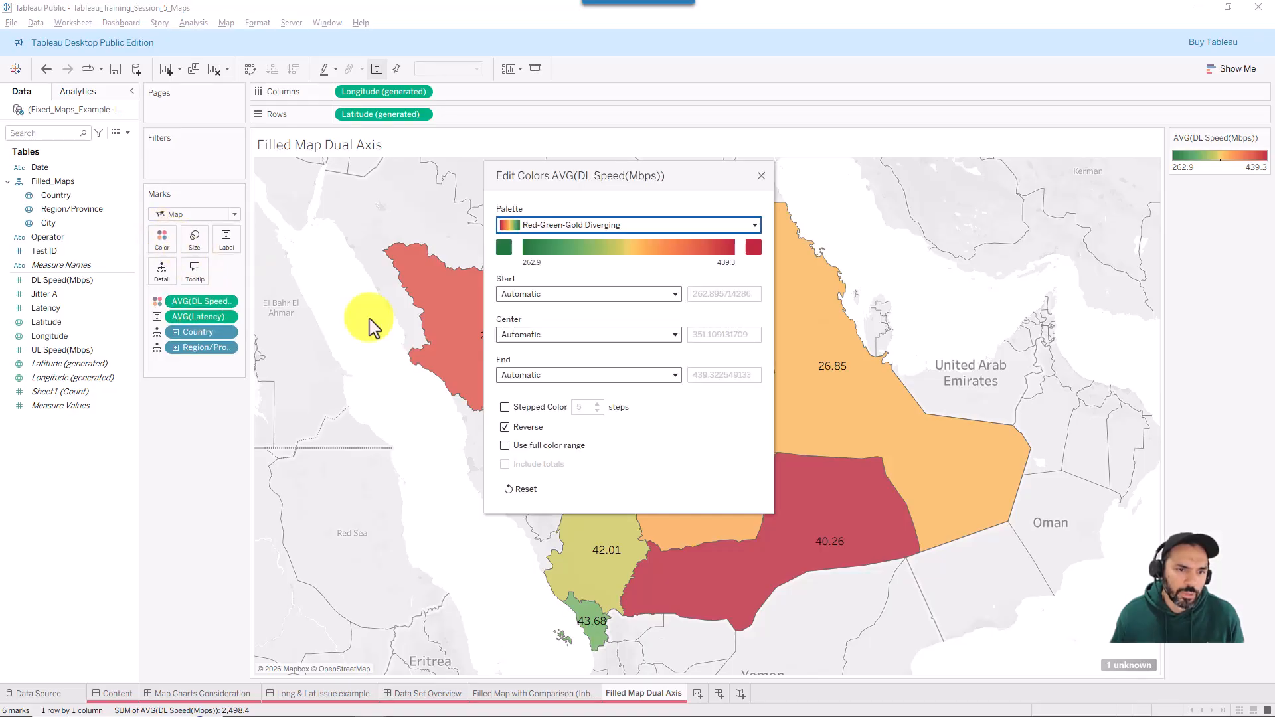
pyautogui.click(525, 429)
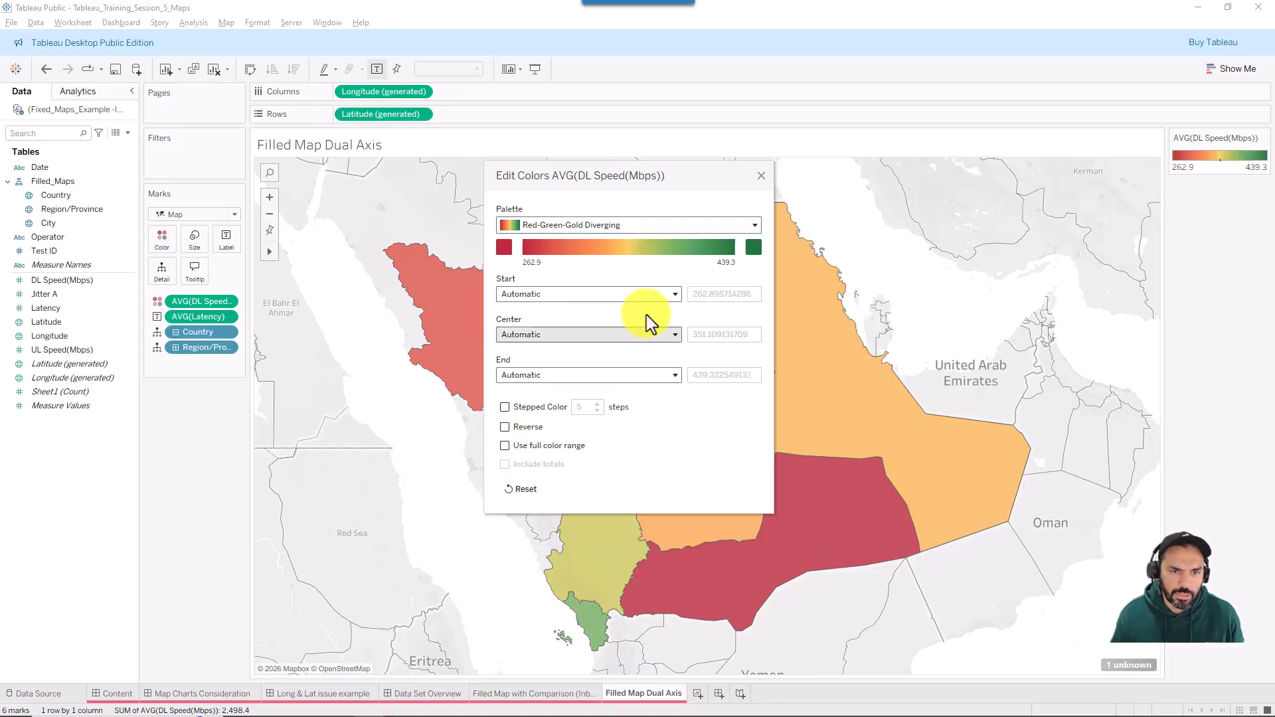
pyautogui.click(761, 176)
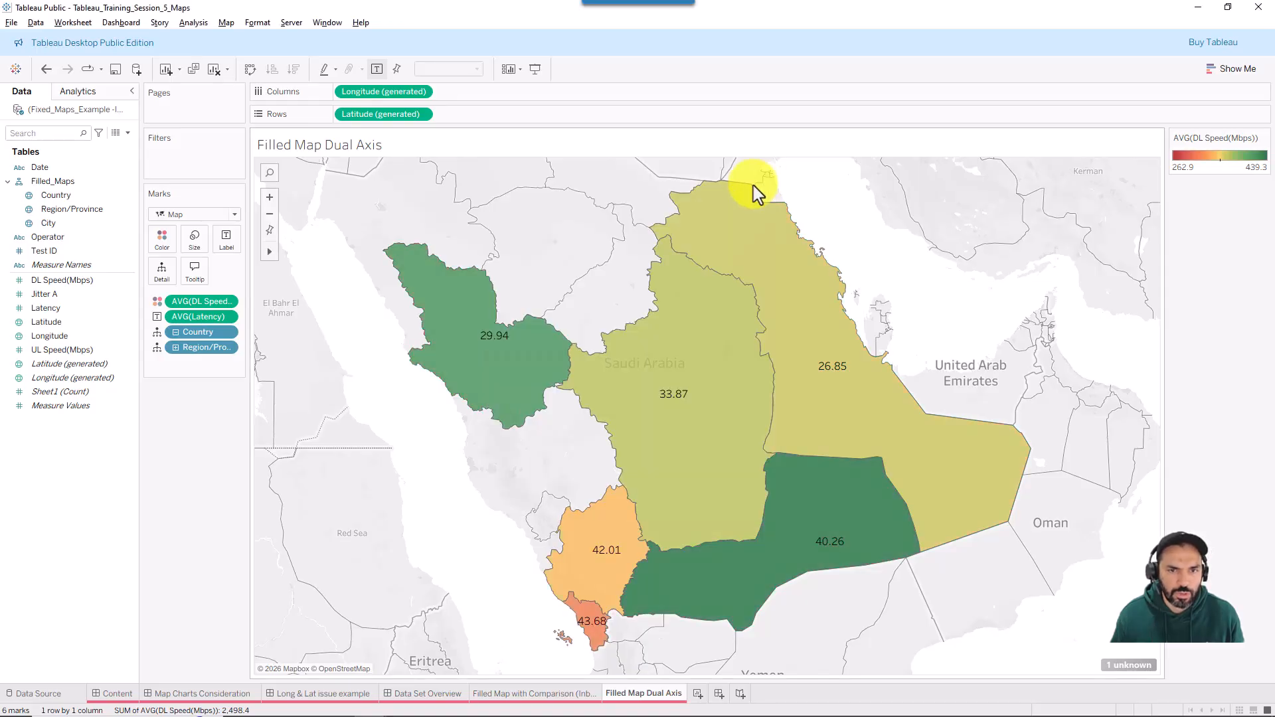
# Replace the average Latency measure on the map labels with average DL Speed(Mbps).
pyautogui.doubleClick(200, 318)
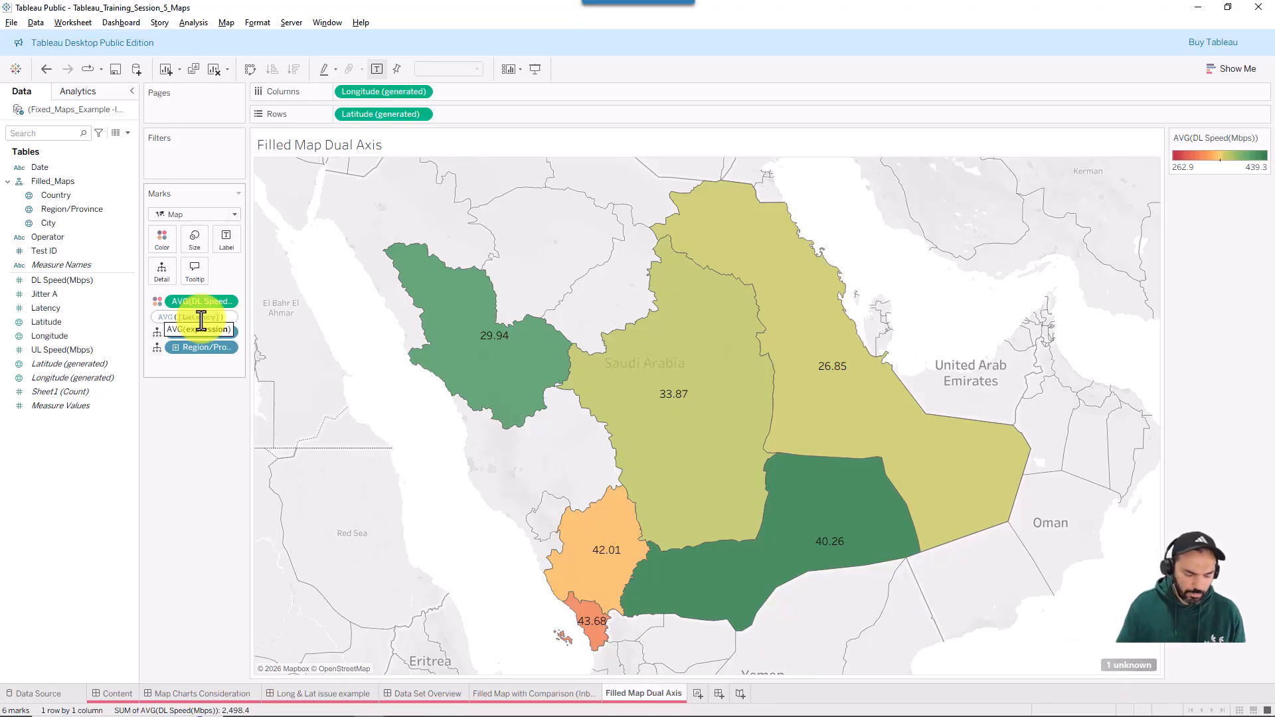
pyautogui.write('Mbps')
pyautogui.press('capslock')
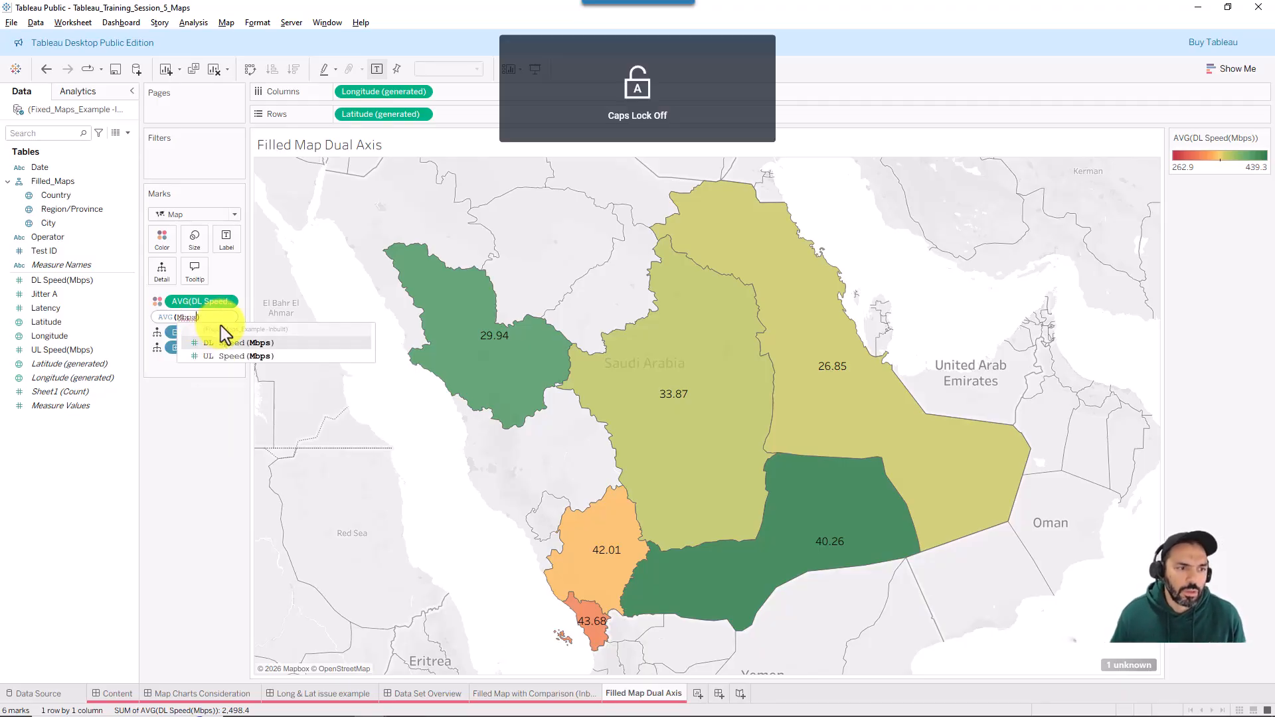
pyautogui.click(223, 342)
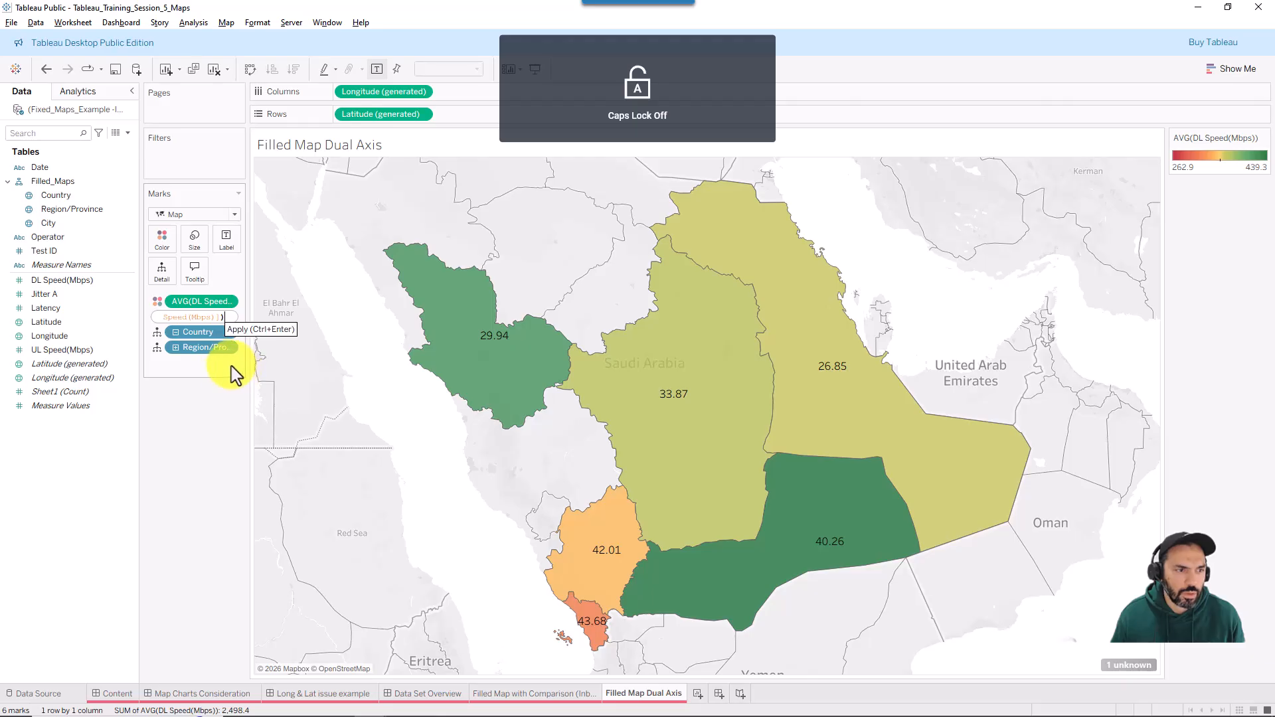
pyautogui.press('Return')
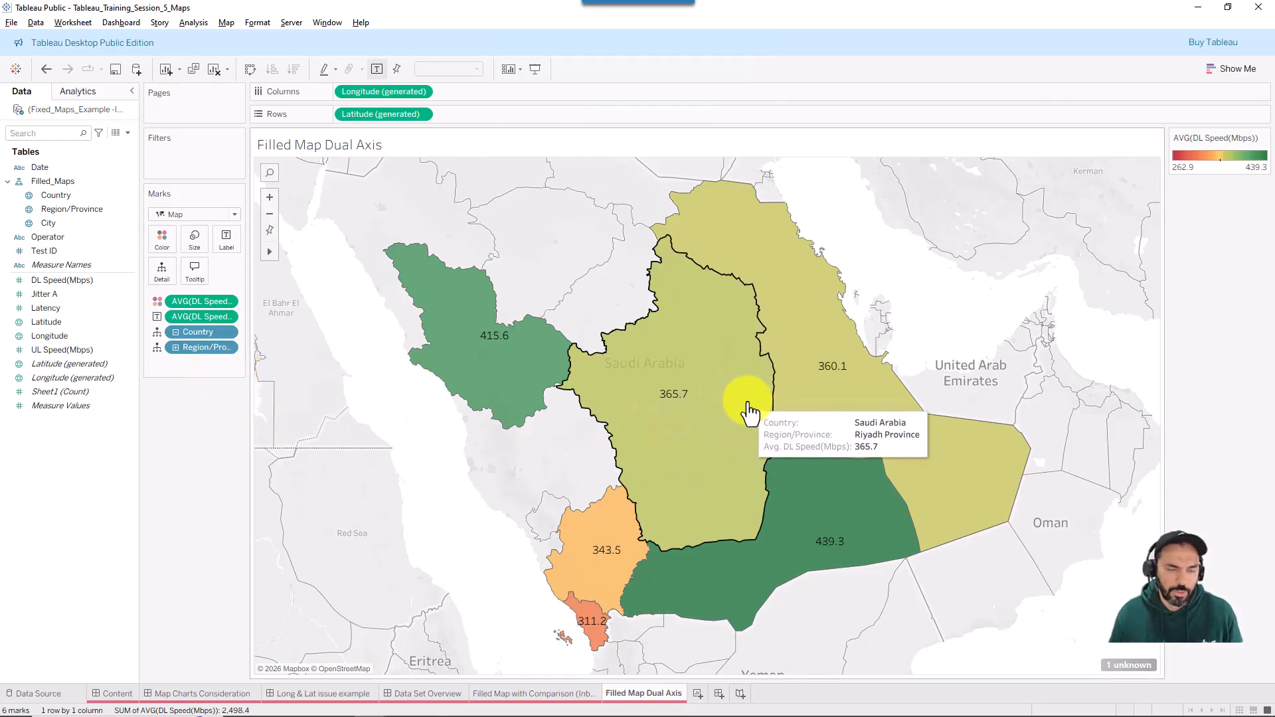
# Duplicate the generated Latitude on Rows to produce a second map below the first.
pyautogui.moveTo(473, 317)
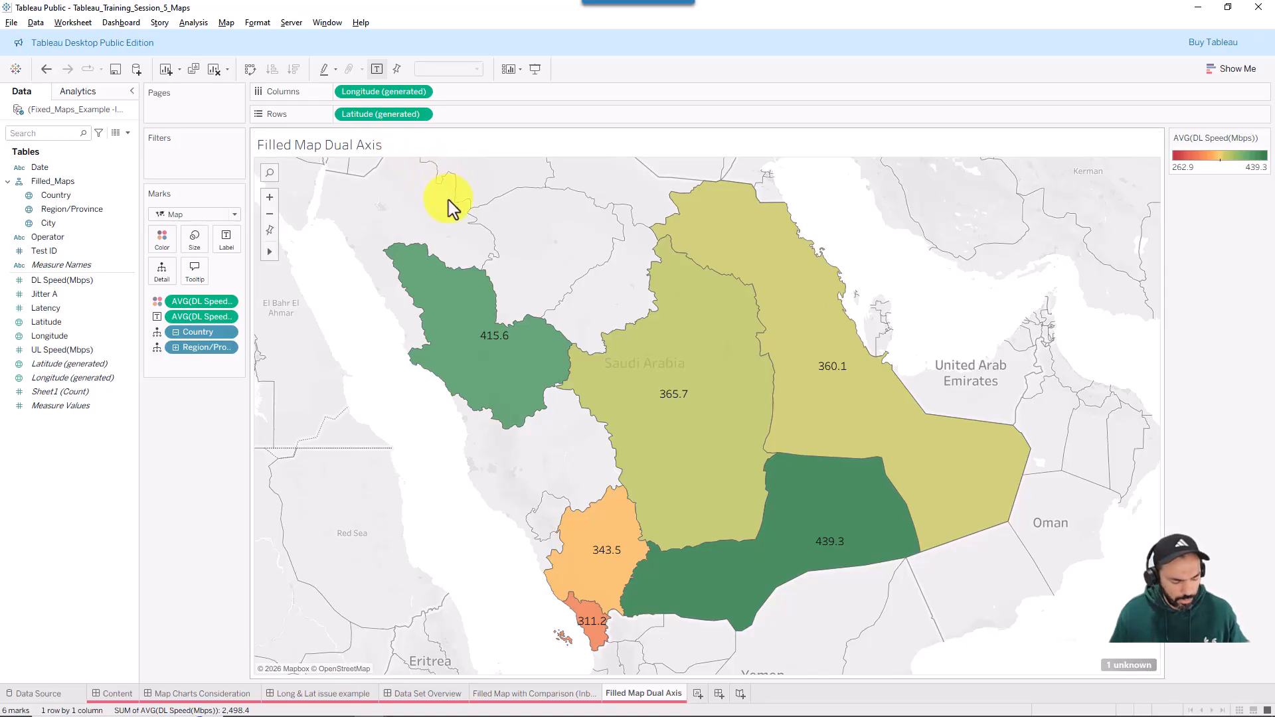
pyautogui.hotkey('ctrl', '2')
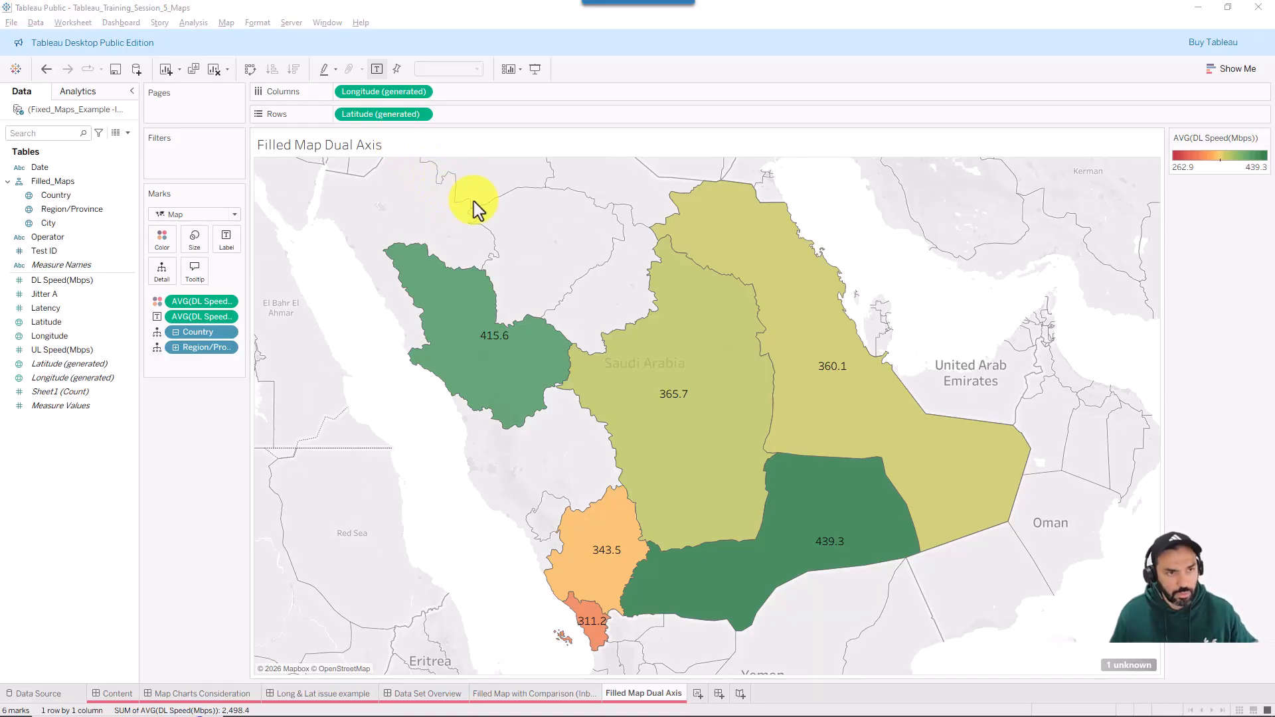
pyautogui.moveTo(474, 200); pyautogui.dragTo(417, 127)
pyautogui.press('Escape')
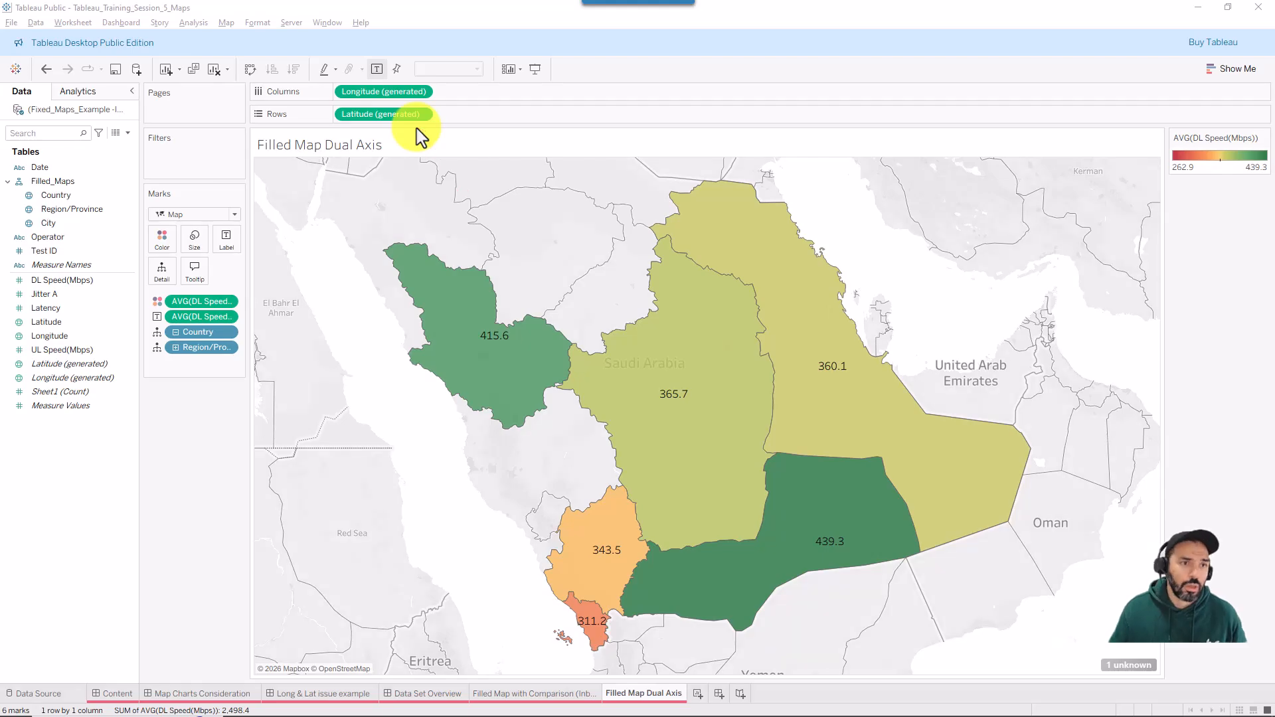
pyautogui.moveTo(413, 128); pyautogui.dragTo(474, 128)
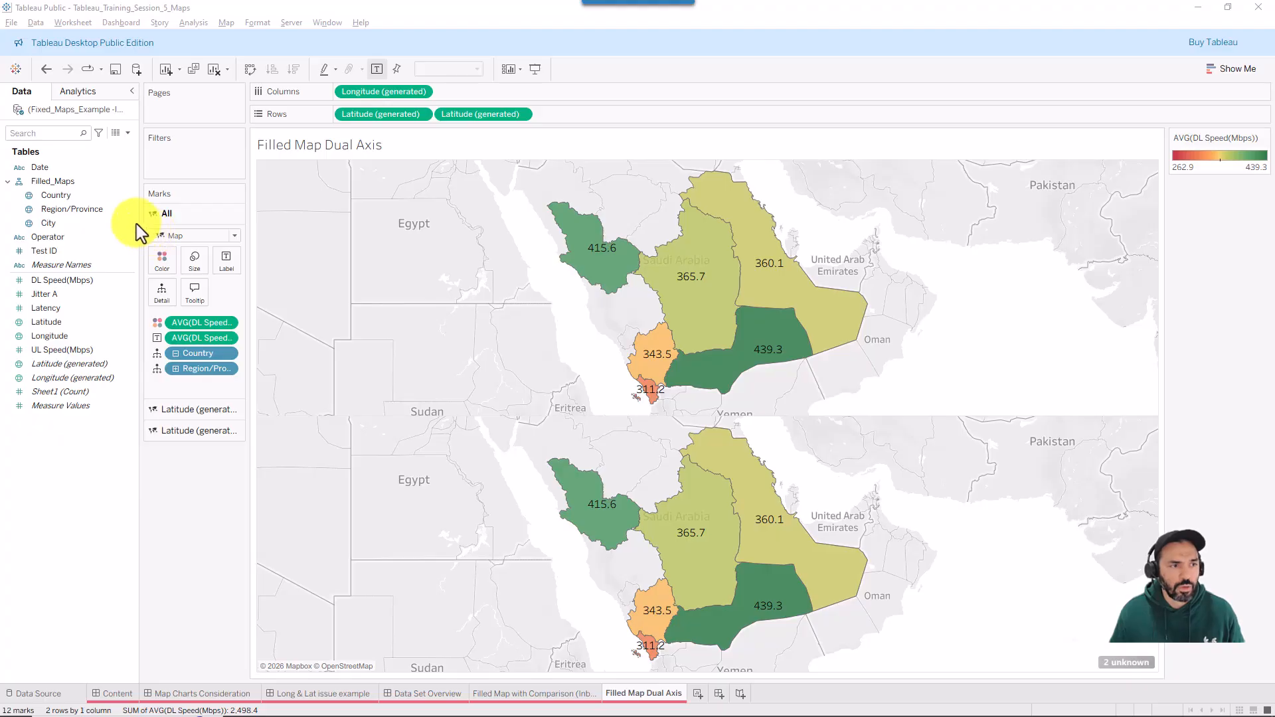
# Expand Region/Province to City in the marks of the second generated Latitude only.
pyautogui.moveTo(138, 224)
pyautogui.mouseDown()
pyautogui.moveTo(256, 377)
pyautogui.moveTo(259, 448)
pyautogui.mouseUp()
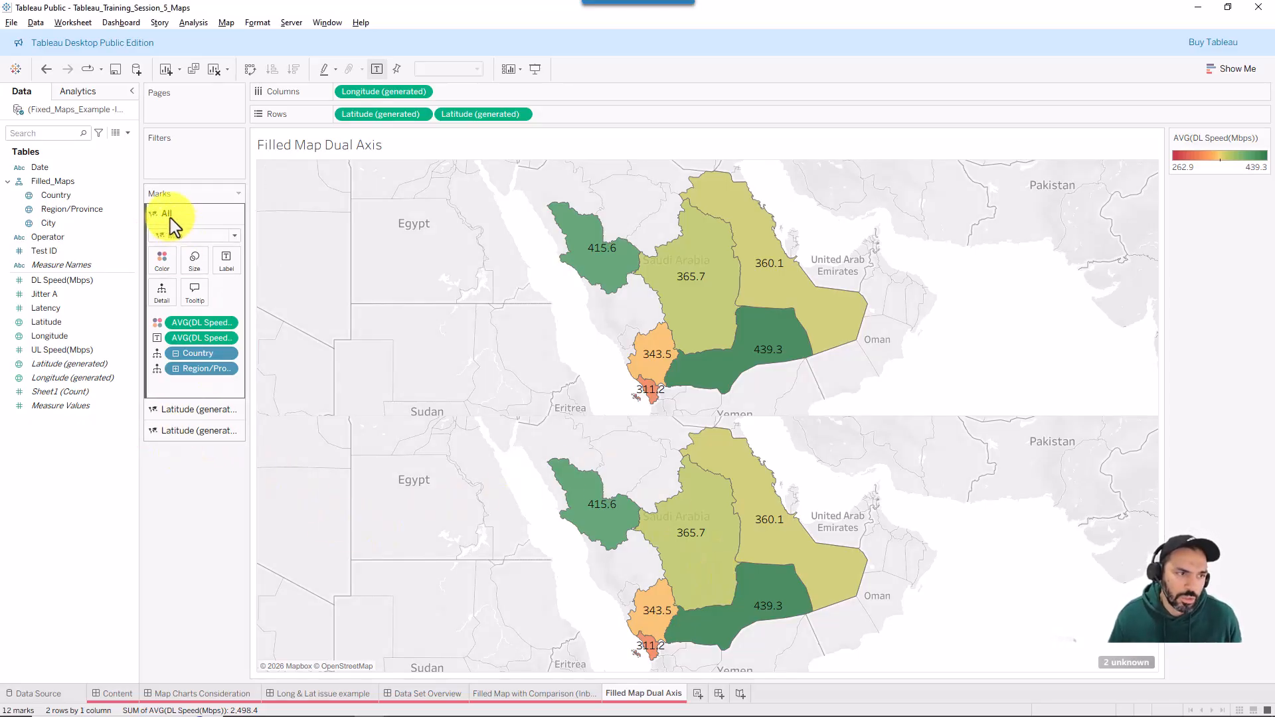
pyautogui.click(484, 116)
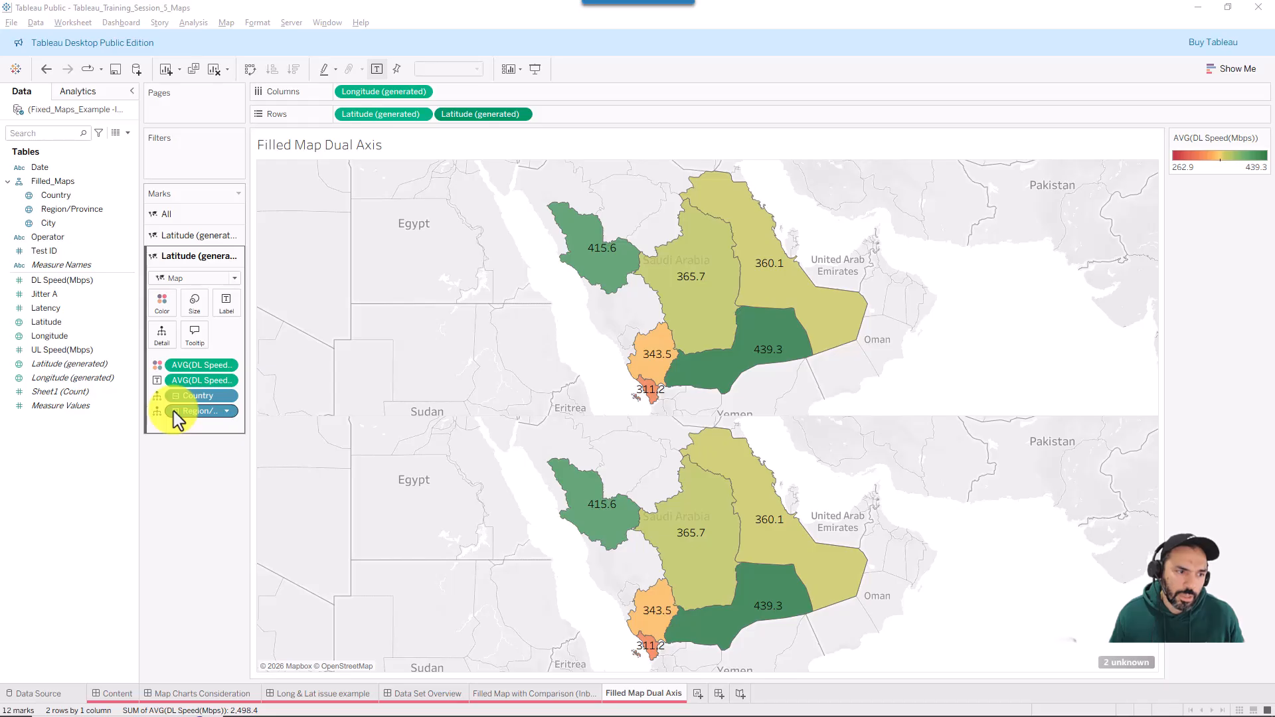
pyautogui.moveTo(176, 420); pyautogui.dragTo(171, 419)
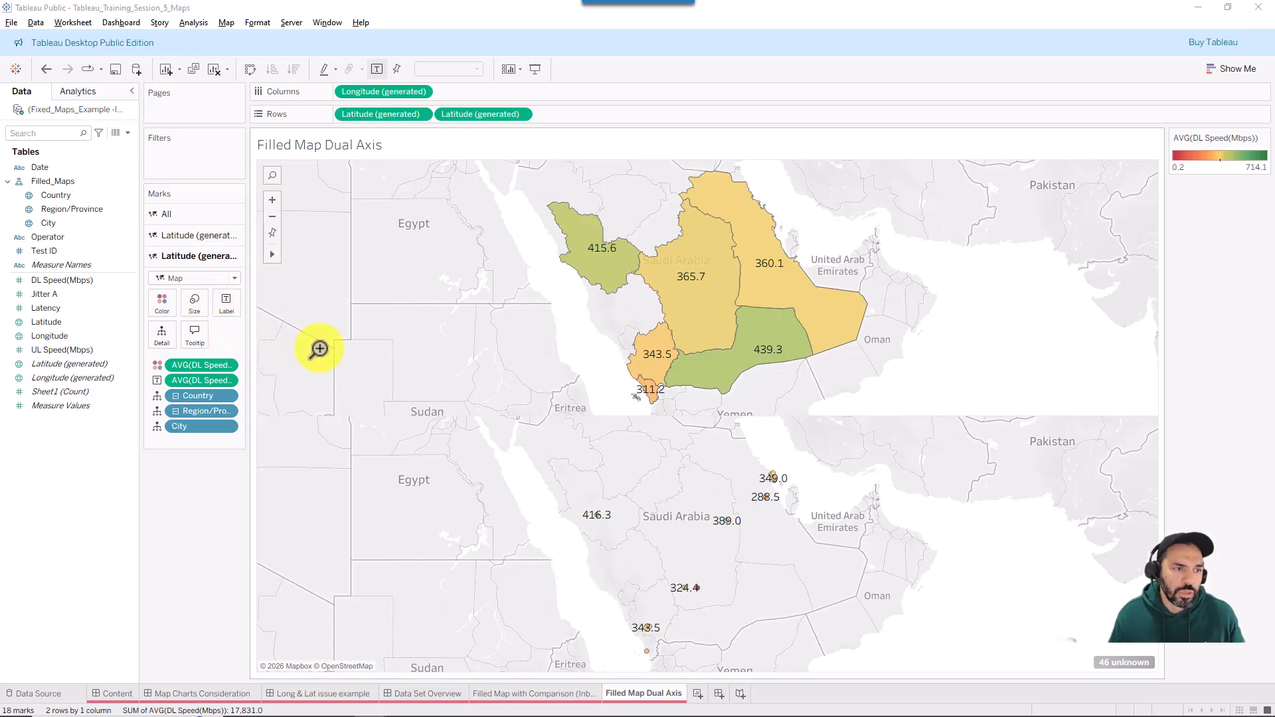
# Change the second map's mark type to Shape and use the filled circle for the cities.
pyautogui.moveTo(319, 347); pyautogui.dragTo(228, 293)
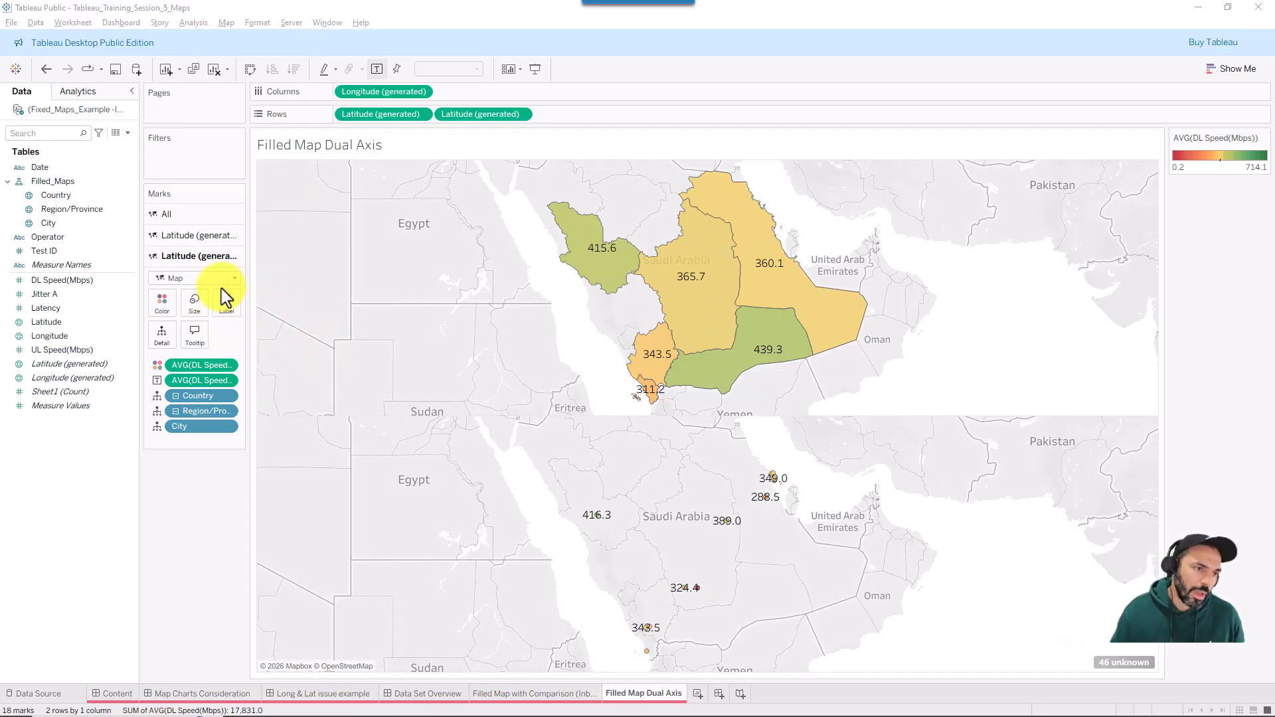
pyautogui.click(203, 279)
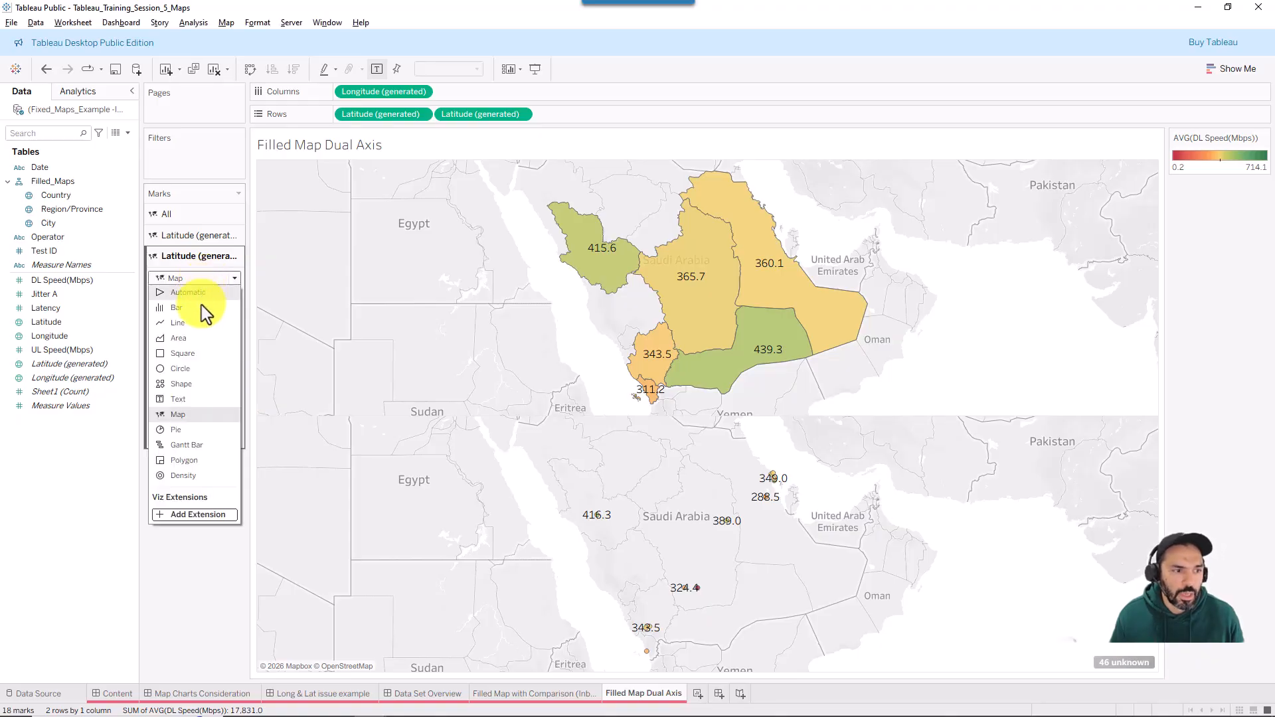
pyautogui.click(182, 384)
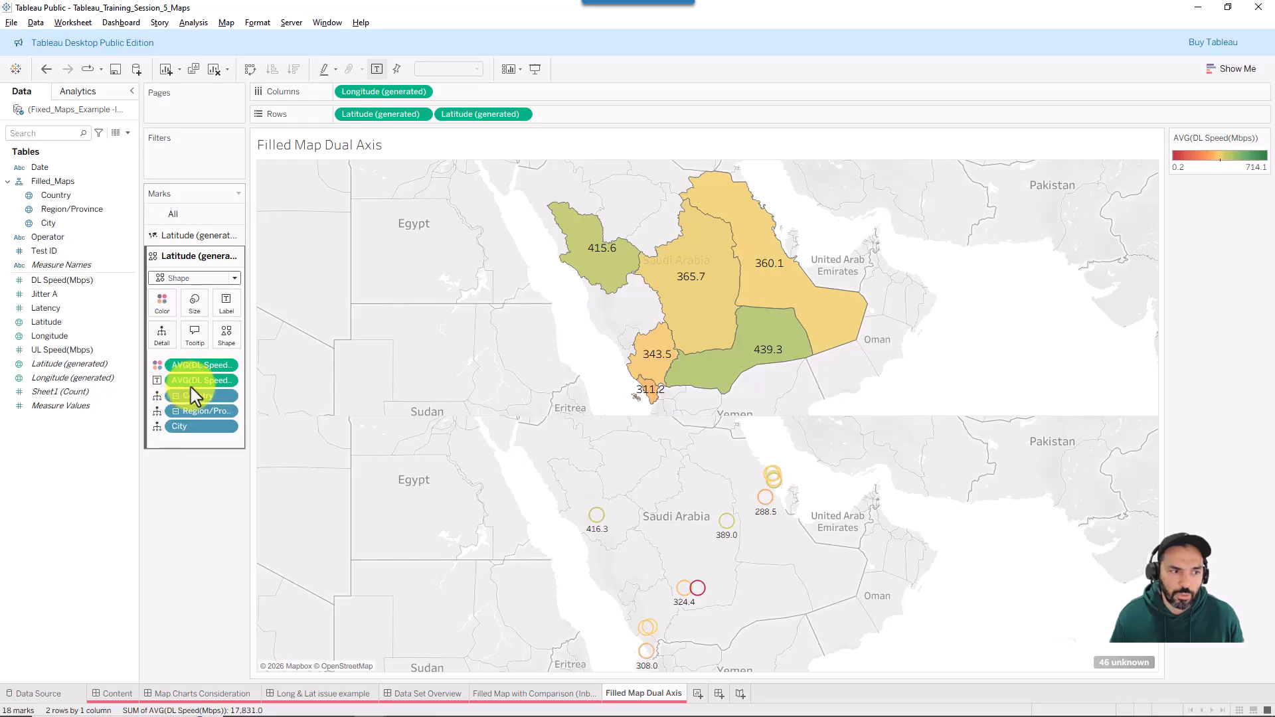
pyautogui.click(228, 336)
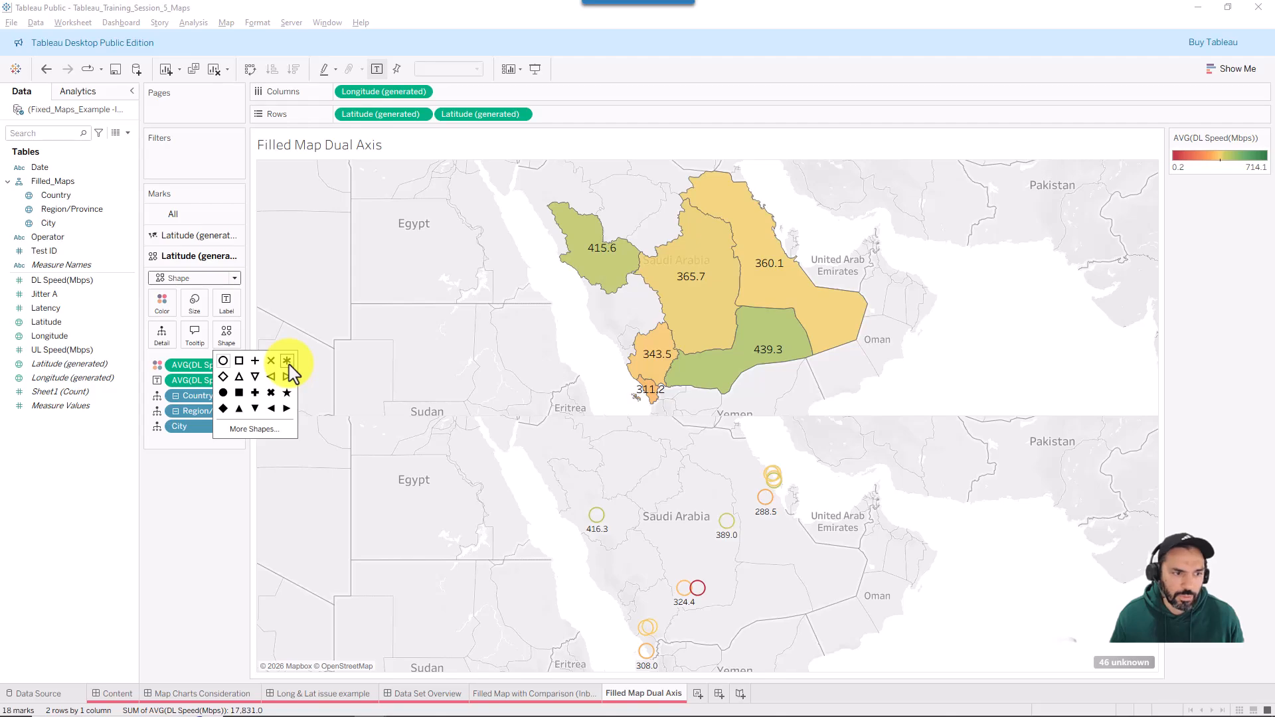
pyautogui.click(224, 392)
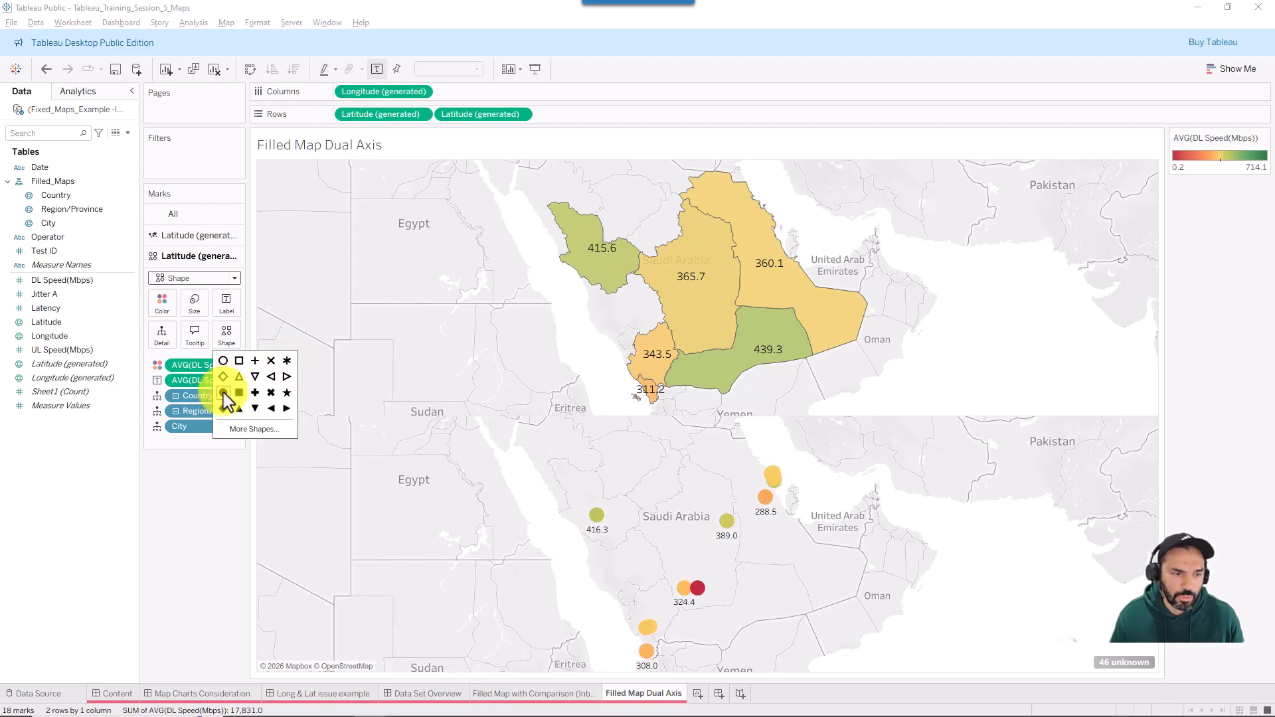
pyautogui.click(226, 361)
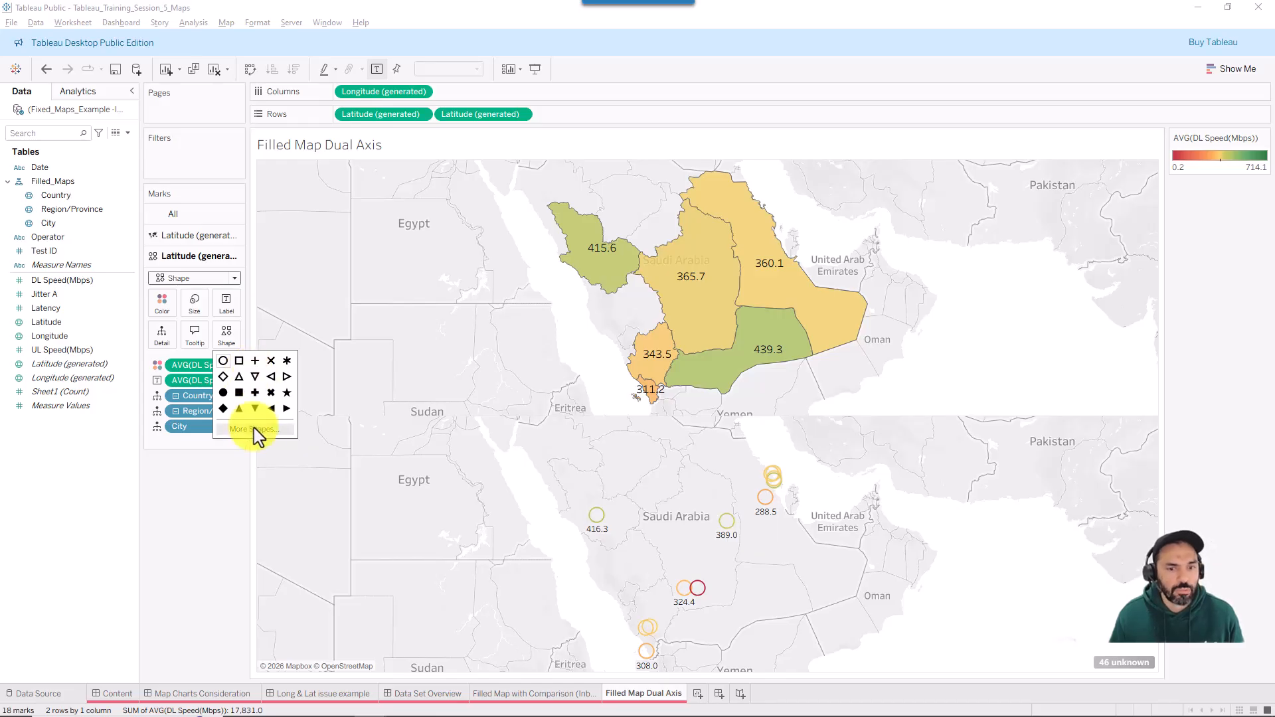
pyautogui.click(223, 393)
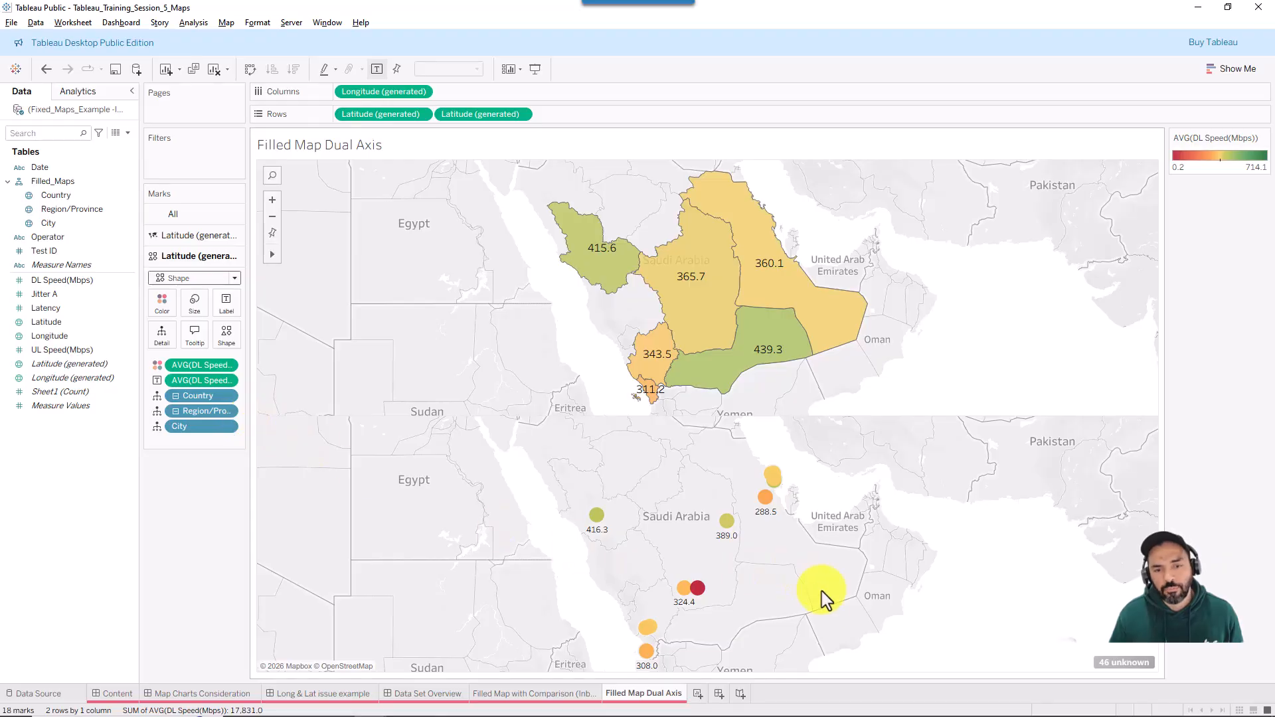
# Reduce the size of the city circles on the second map.
pyautogui.moveTo(701, 605)
pyautogui.click(194, 304)
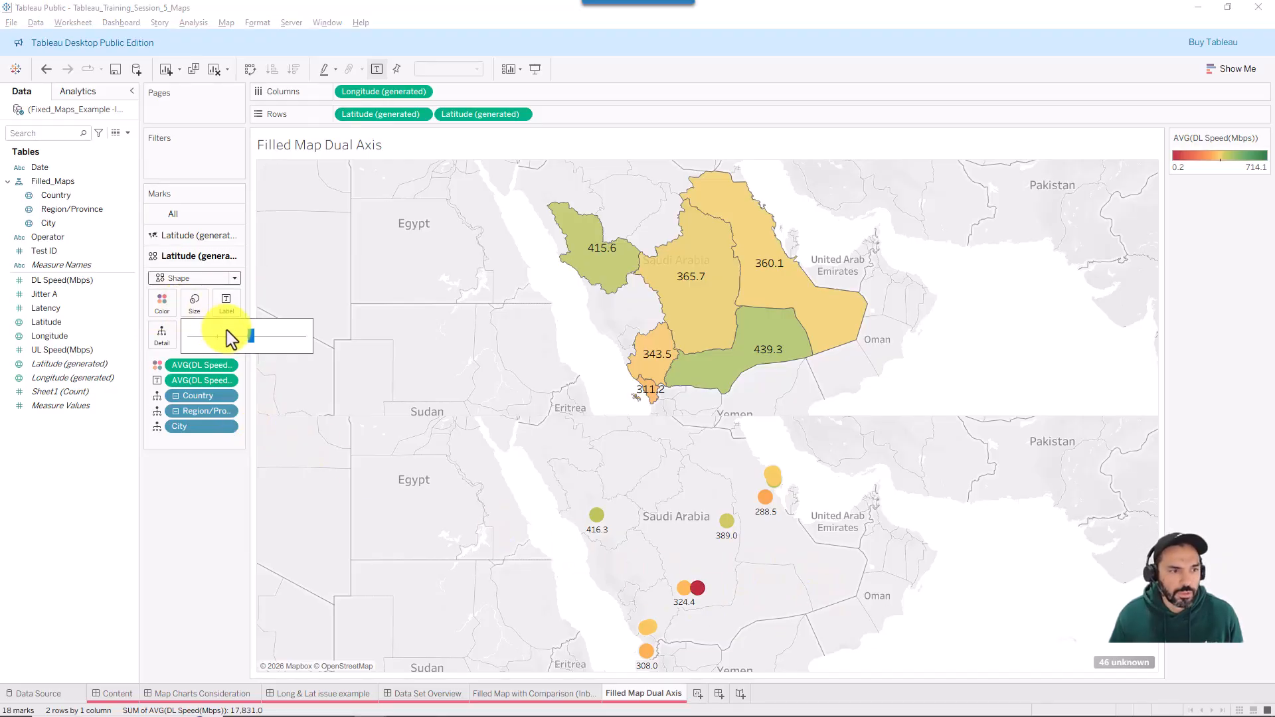
pyautogui.moveTo(248, 338); pyautogui.dragTo(268, 337)
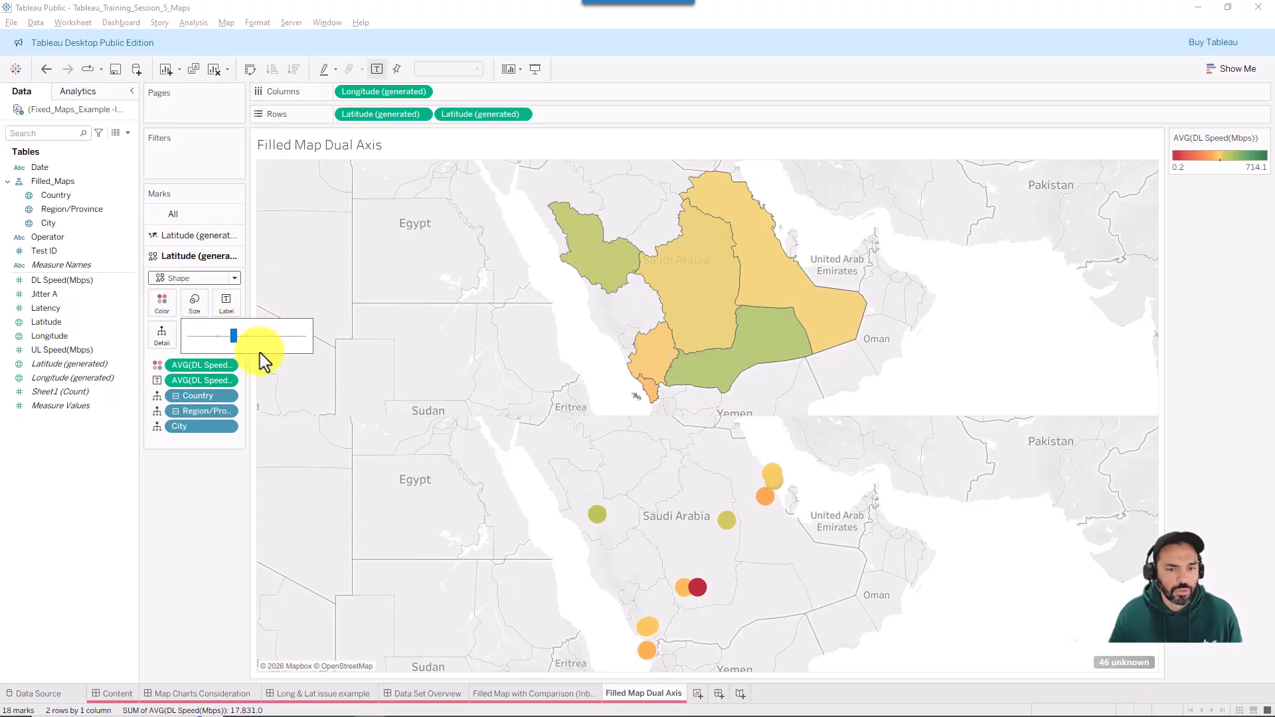
pyautogui.click(225, 500)
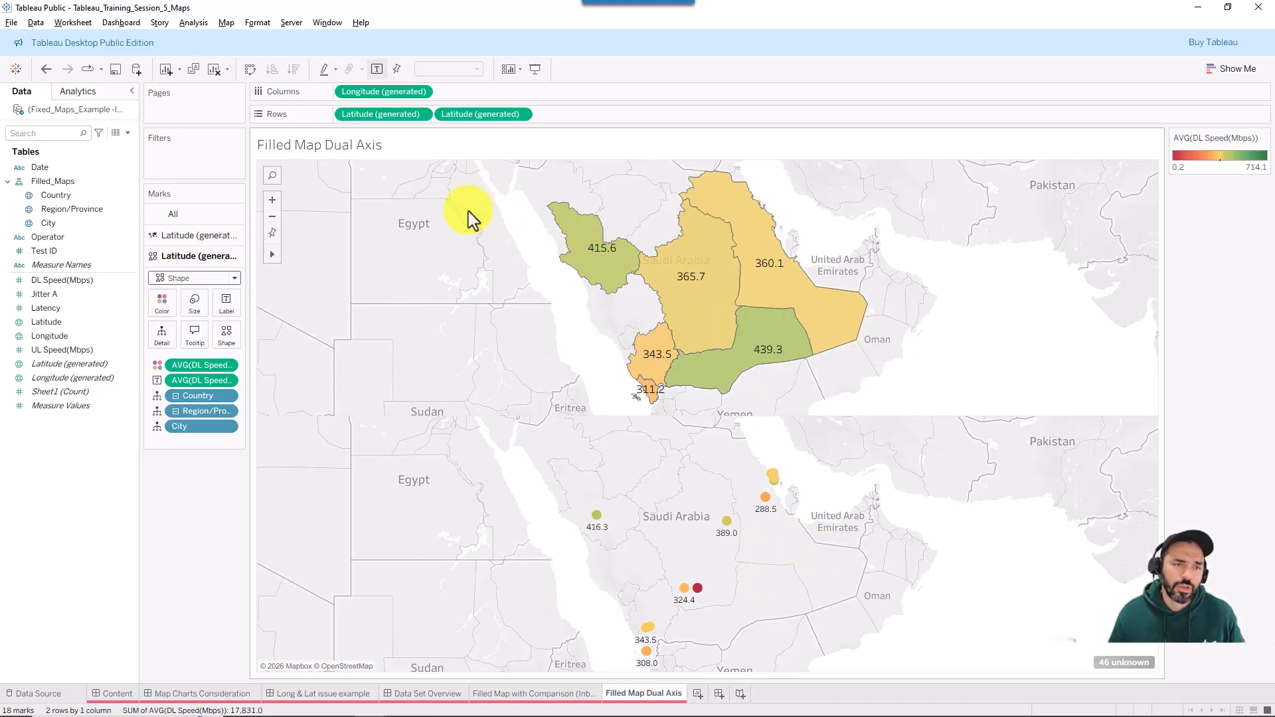
# Combine the two generated Latitude maps into a dual axis, overlaying the city circles on the filled provinces.
pyautogui.moveTo(436, 269); pyautogui.dragTo(471, 122)
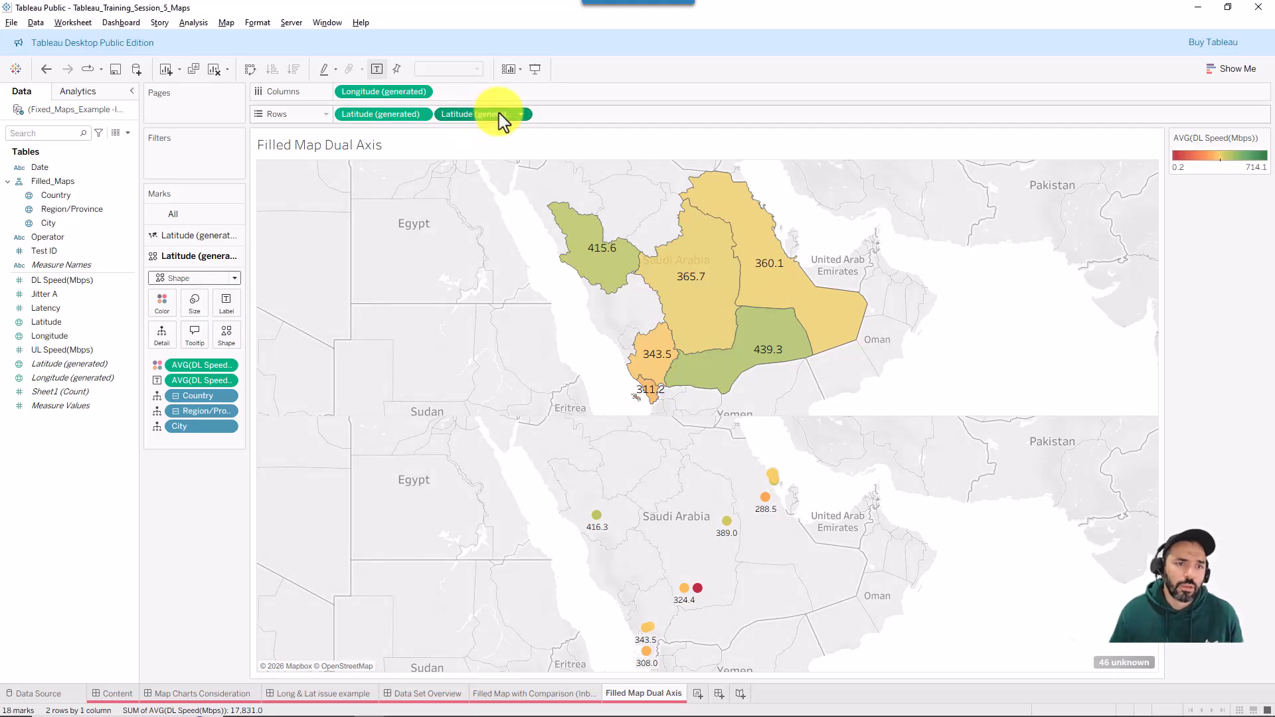
pyautogui.rightClick(500, 116)
pyautogui.click(537, 256)
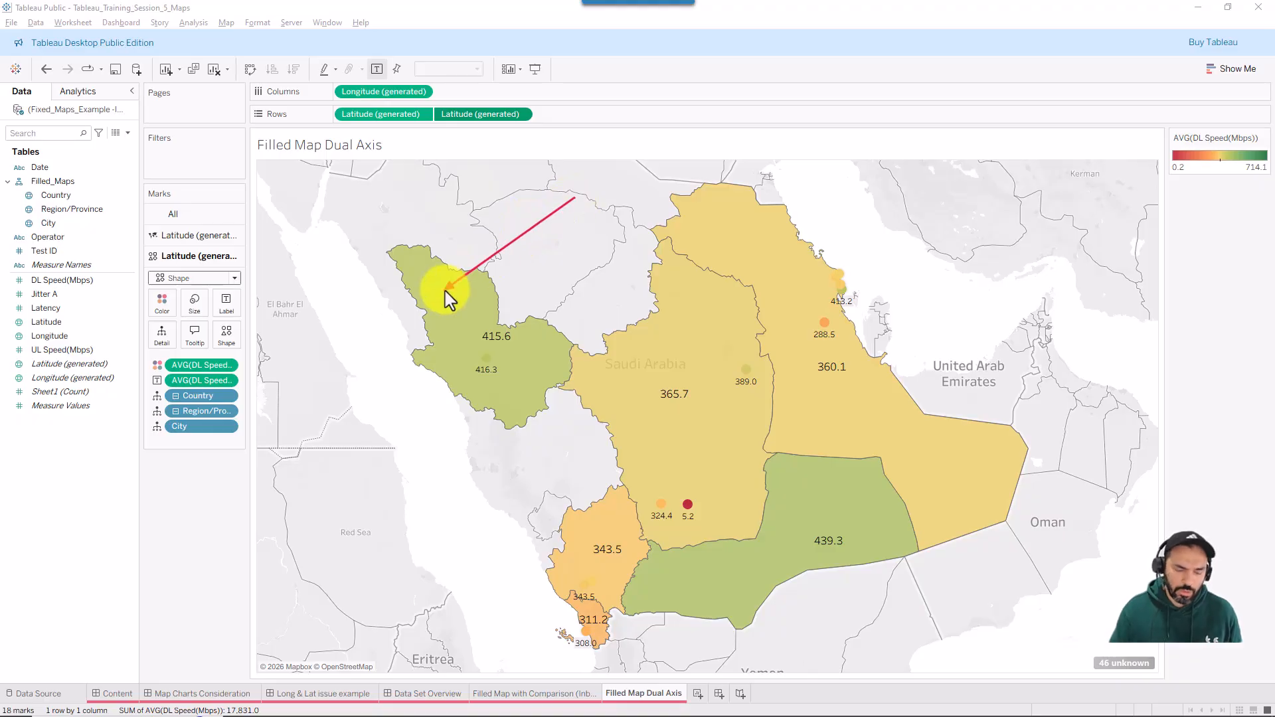
# Lower the color opacity of the filled province map to 9%.
pyautogui.click(223, 236)
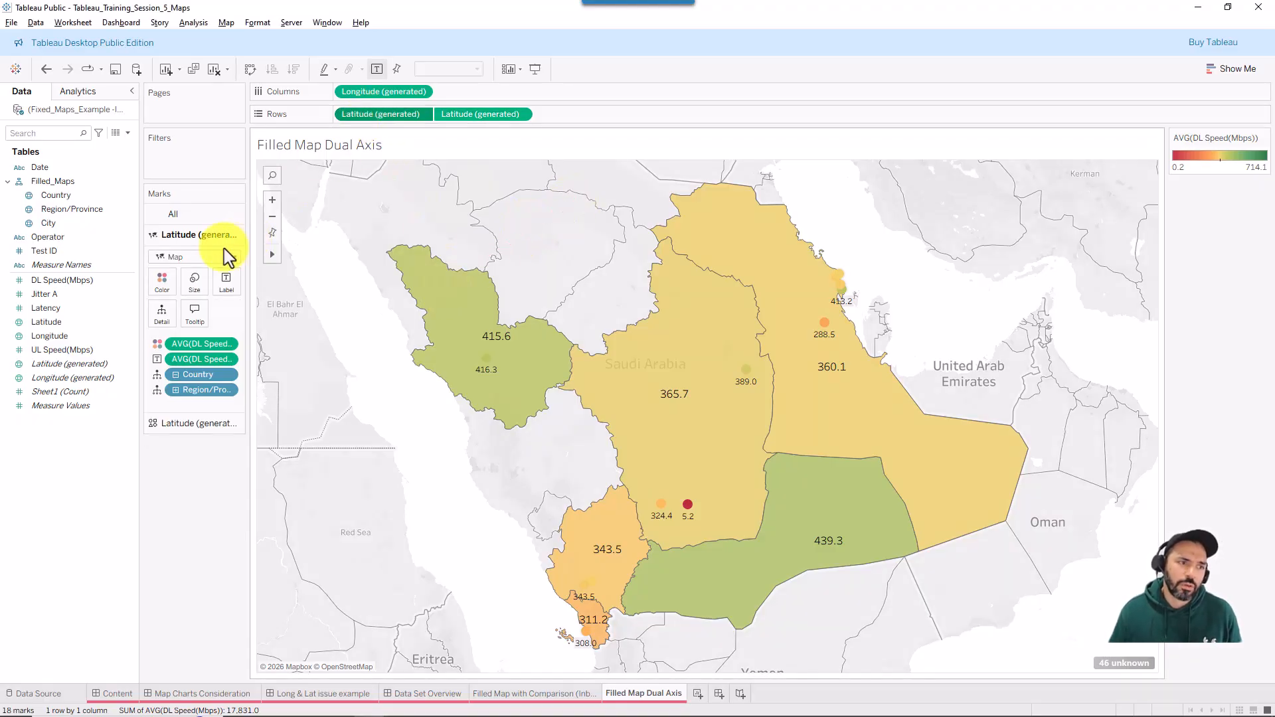
pyautogui.click(167, 286)
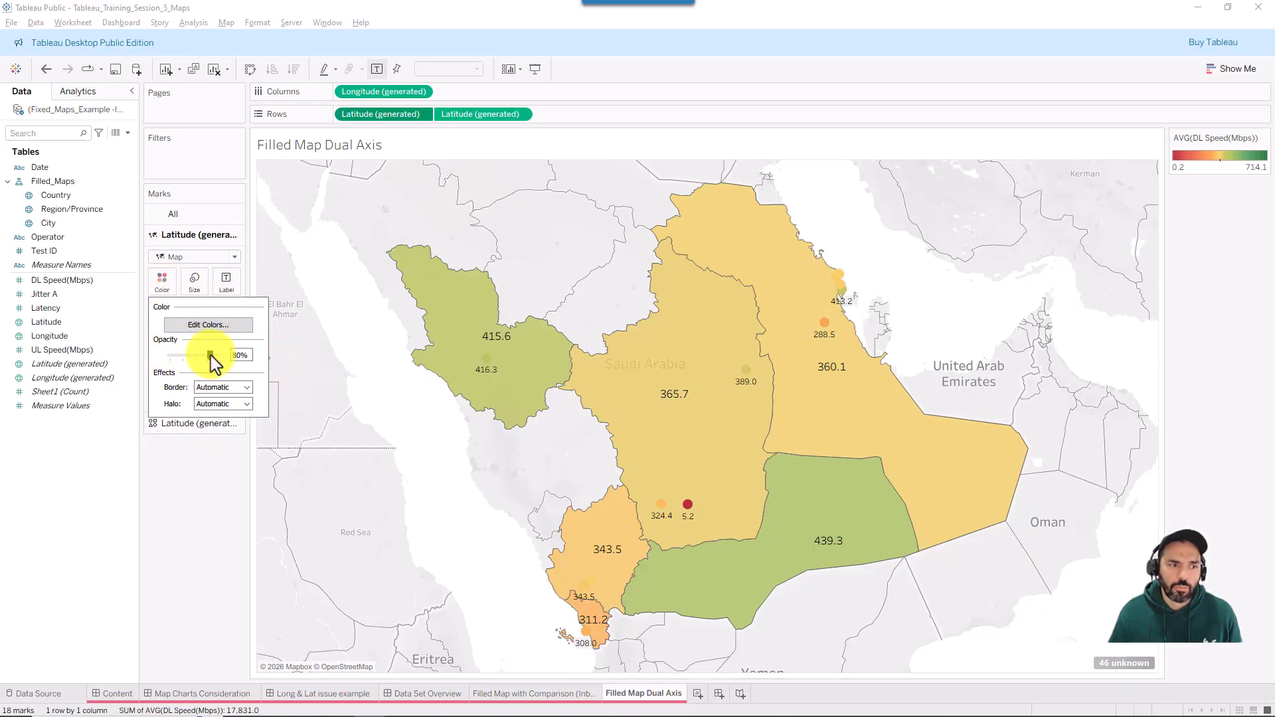
pyautogui.moveTo(215, 358); pyautogui.dragTo(177, 353)
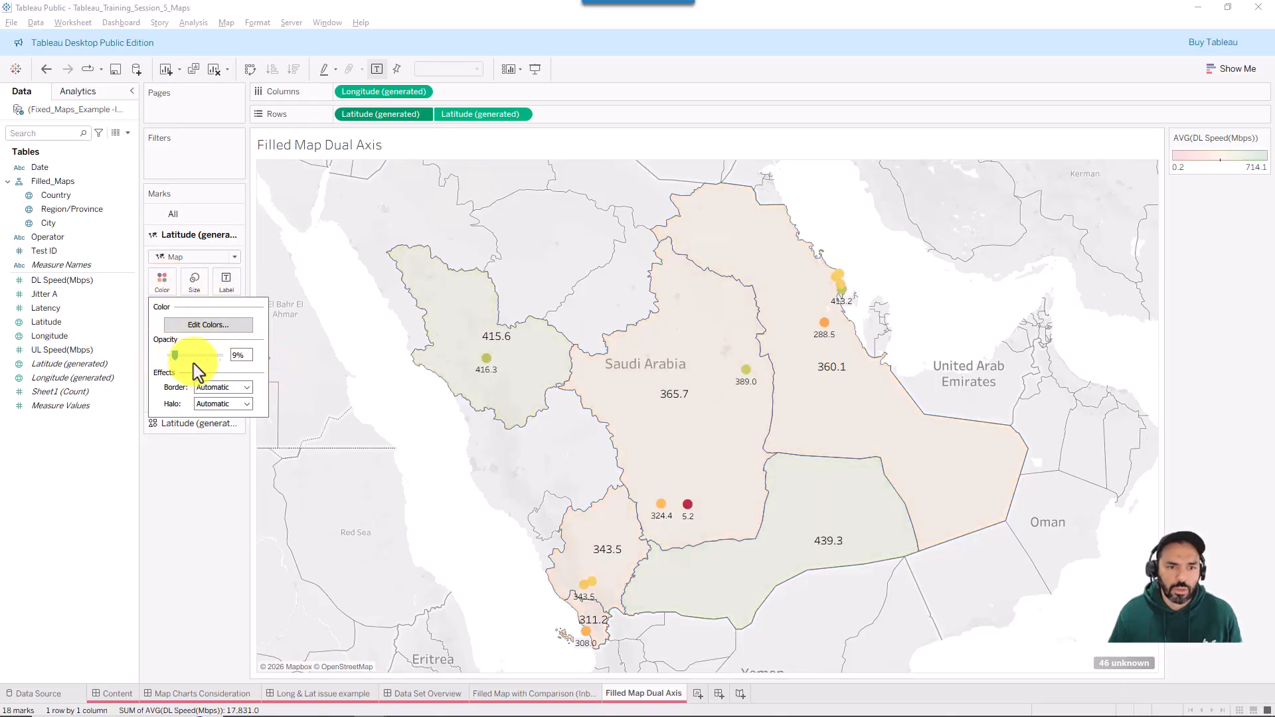
pyautogui.click(162, 517)
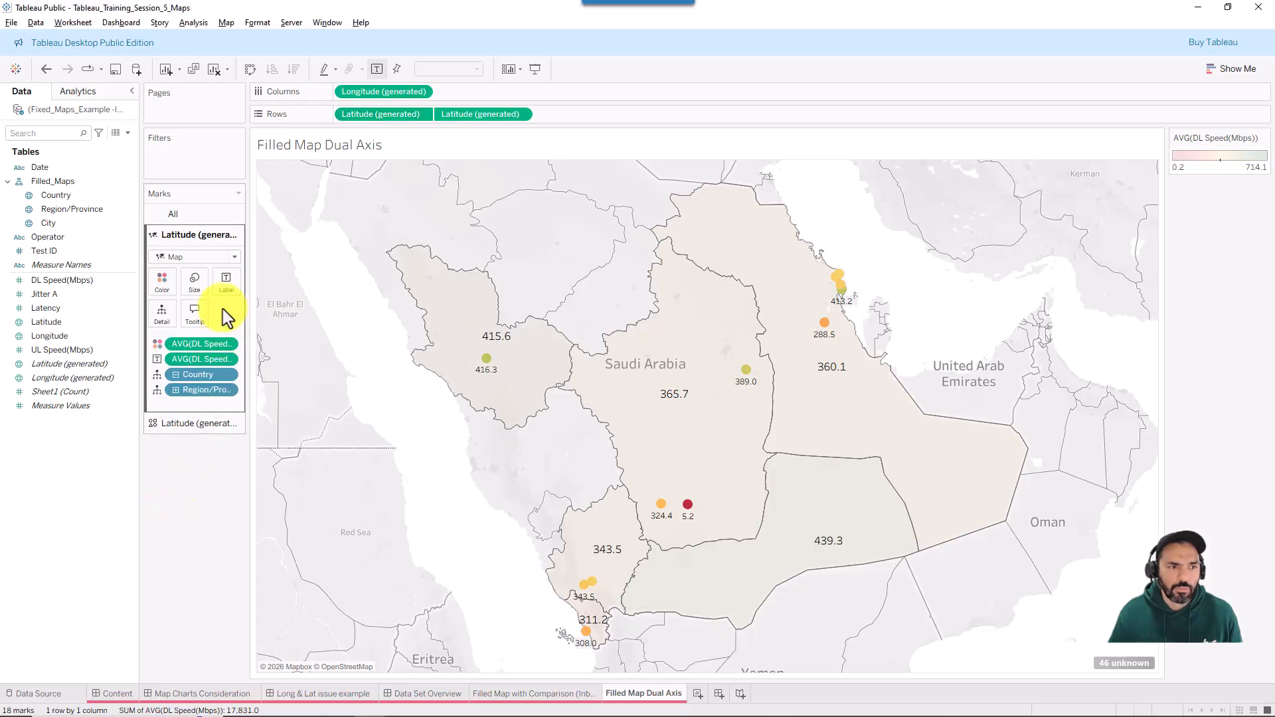
# Add Region/Province to the labels of the filled province map.
pyautogui.click(224, 288)
pyautogui.click(174, 299)
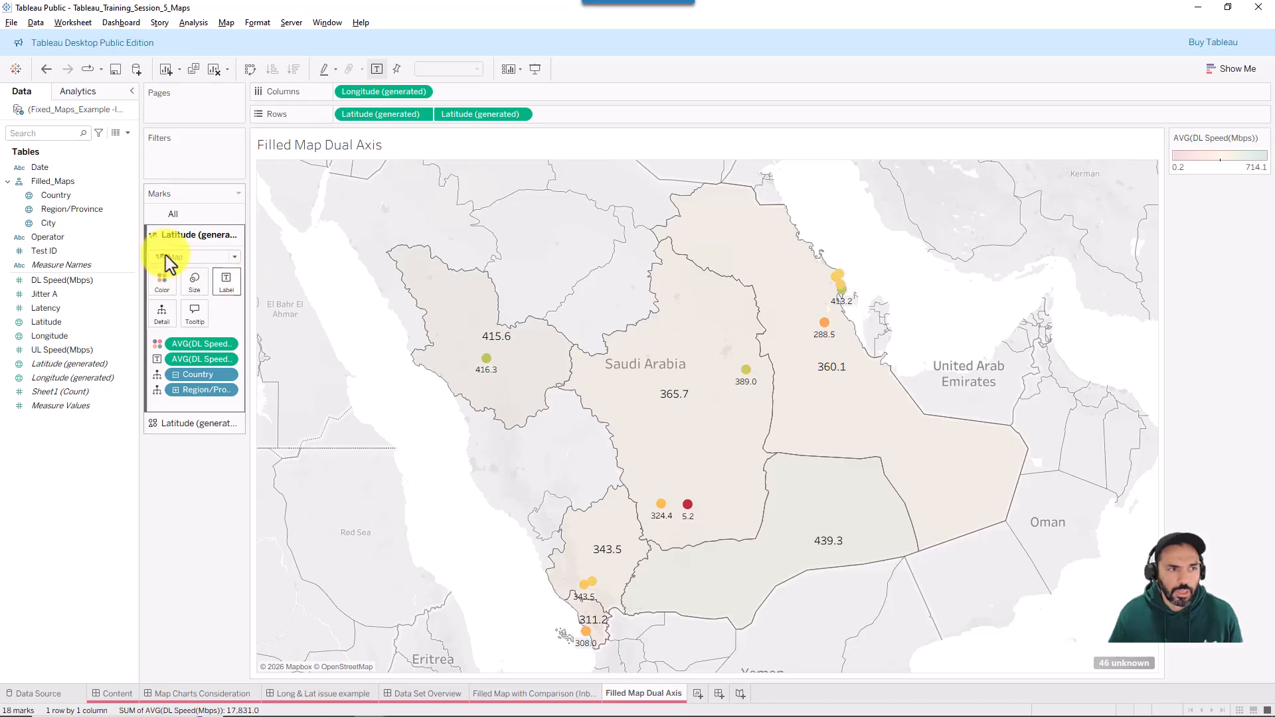
pyautogui.click(77, 225)
pyautogui.moveTo(76, 210); pyautogui.dragTo(224, 288)
# Format the province label text, both average DL Speed(Mbps) and Region/Province, as left-aligned, bold, size 8 and red.
pyautogui.click(225, 281)
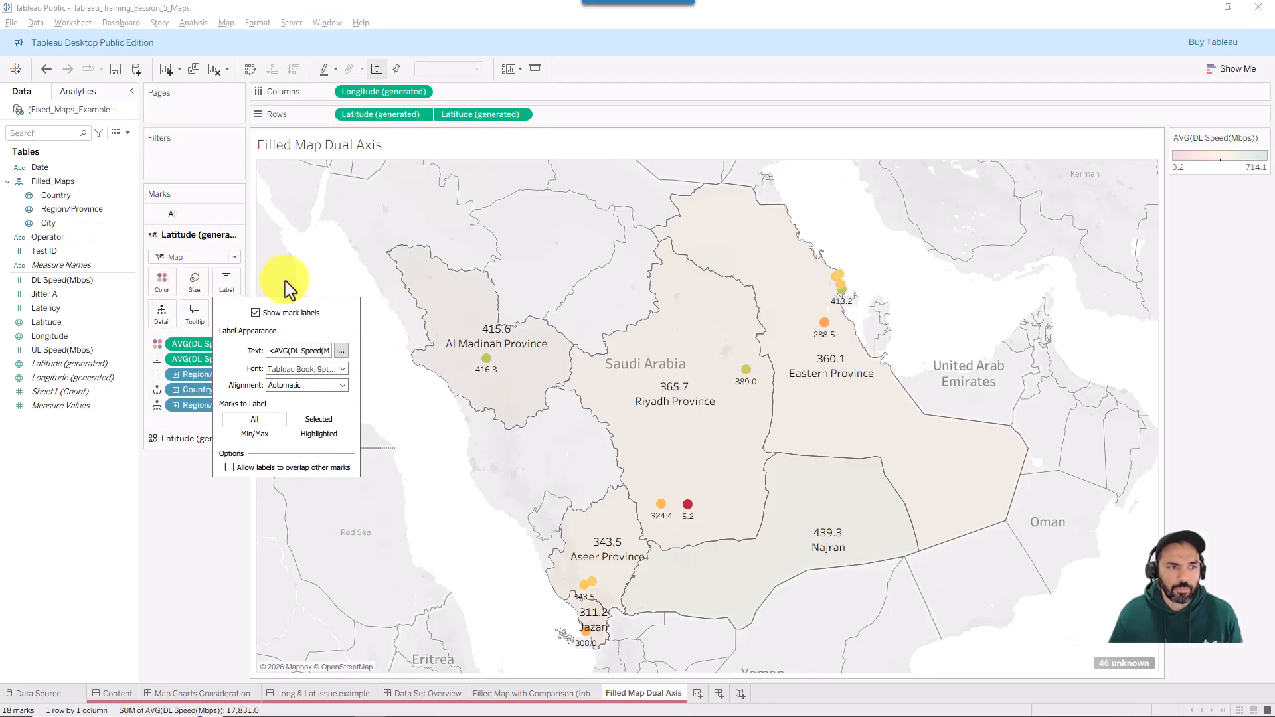
pyautogui.click(340, 351)
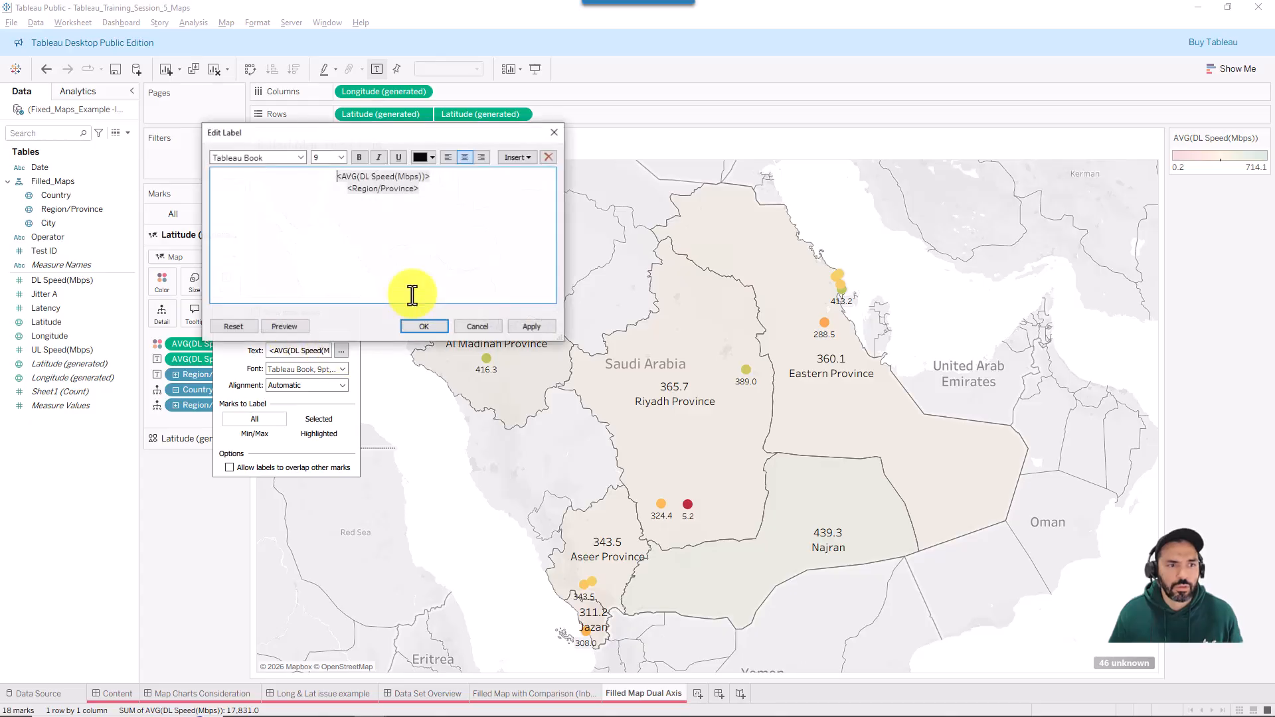
pyautogui.hotkey('ctrl', 'a')
pyautogui.click(449, 158)
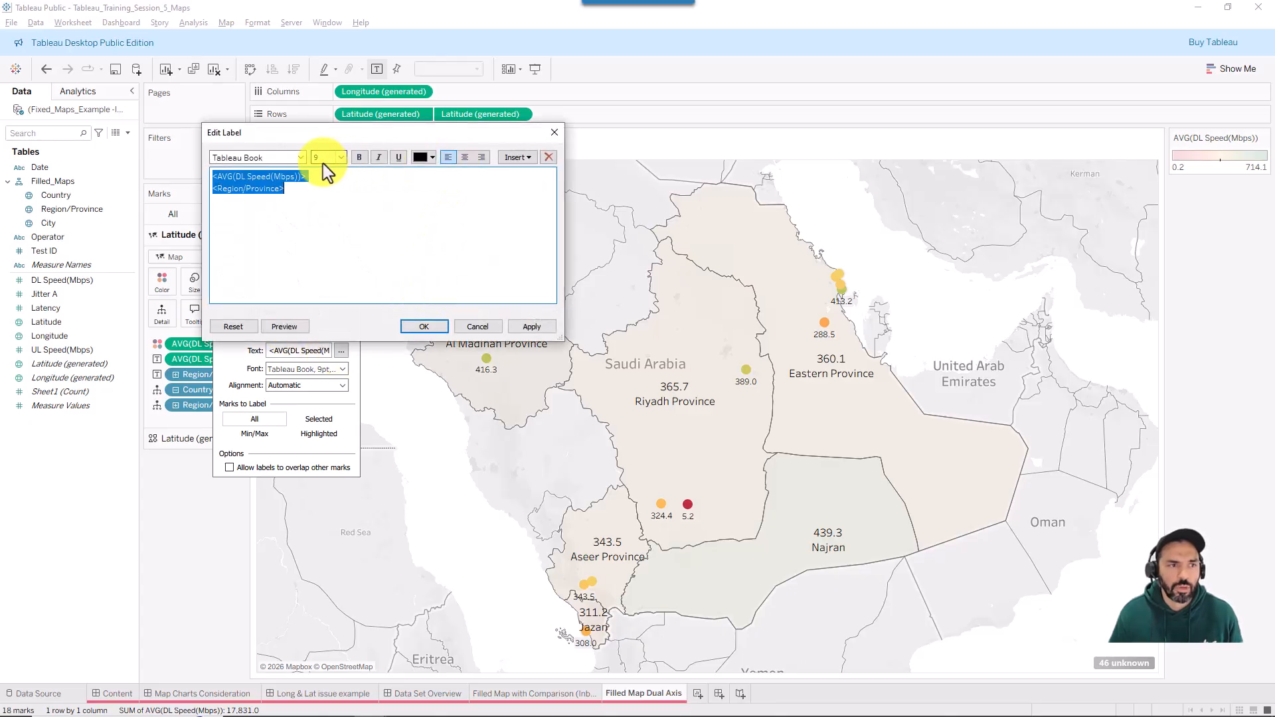
pyautogui.click(341, 159)
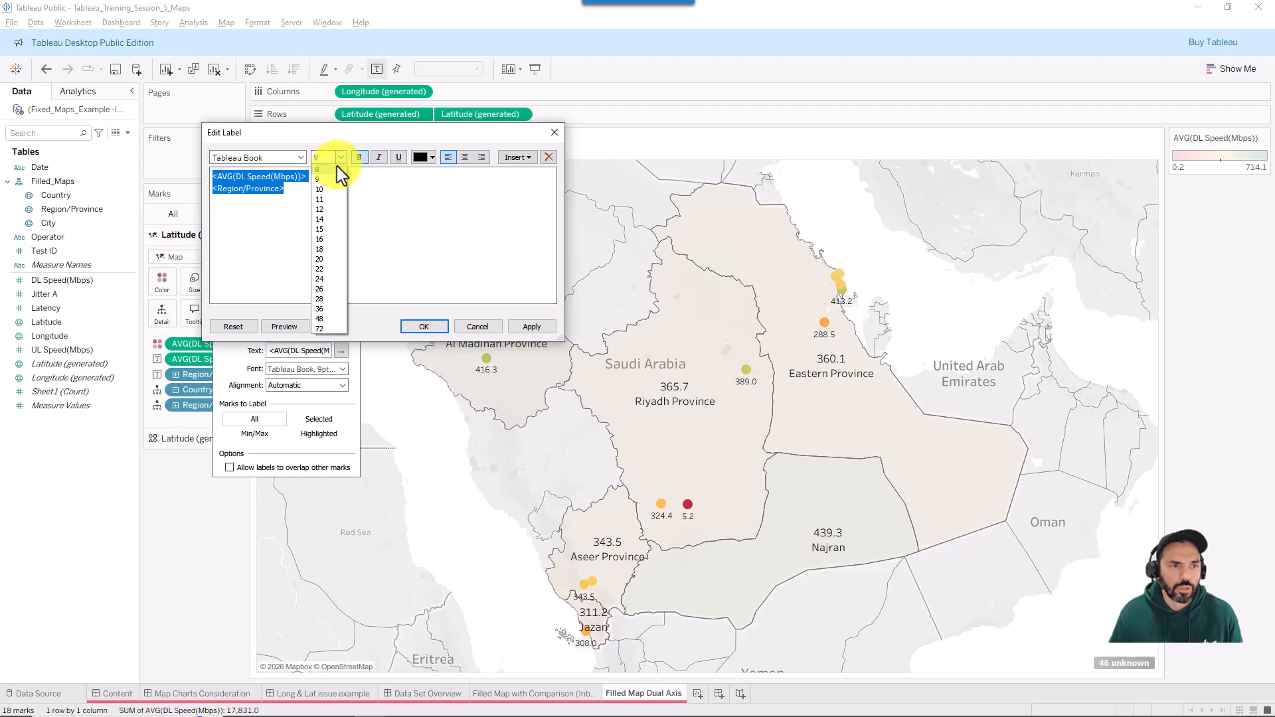
pyautogui.click(357, 166)
pyautogui.click(358, 161)
pyautogui.click(430, 157)
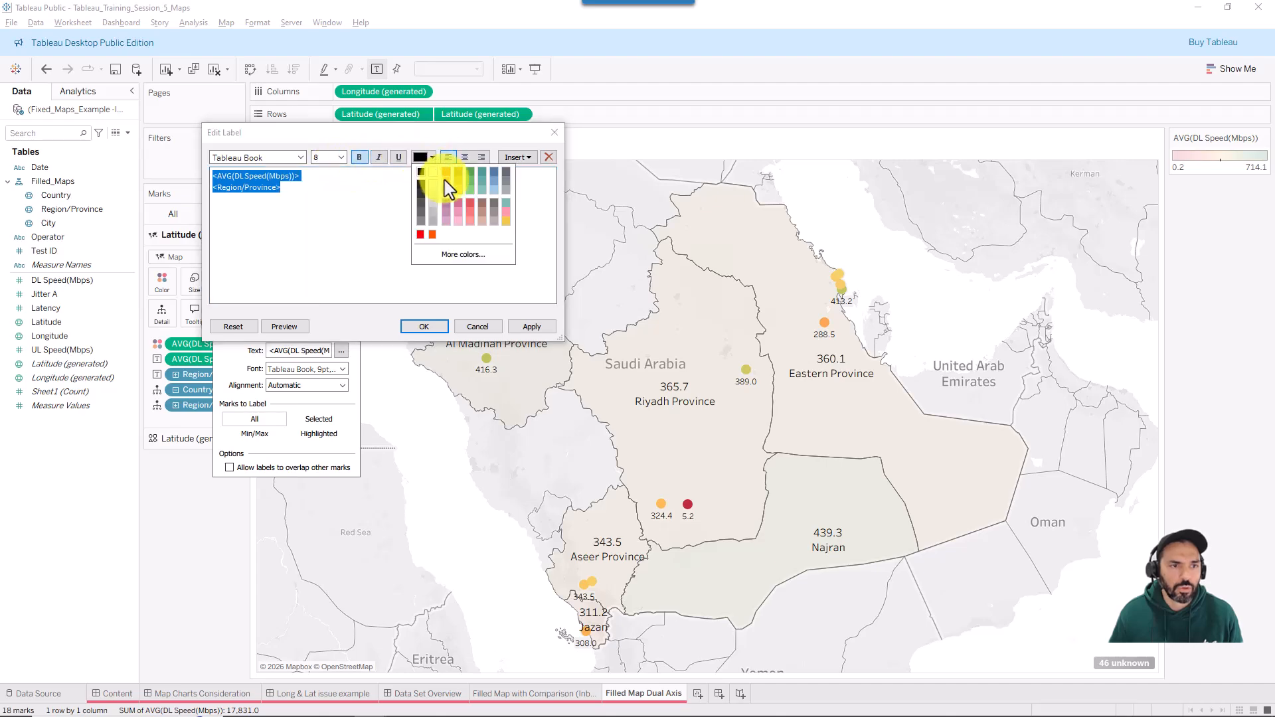
pyautogui.click(423, 234)
pyautogui.click(511, 330)
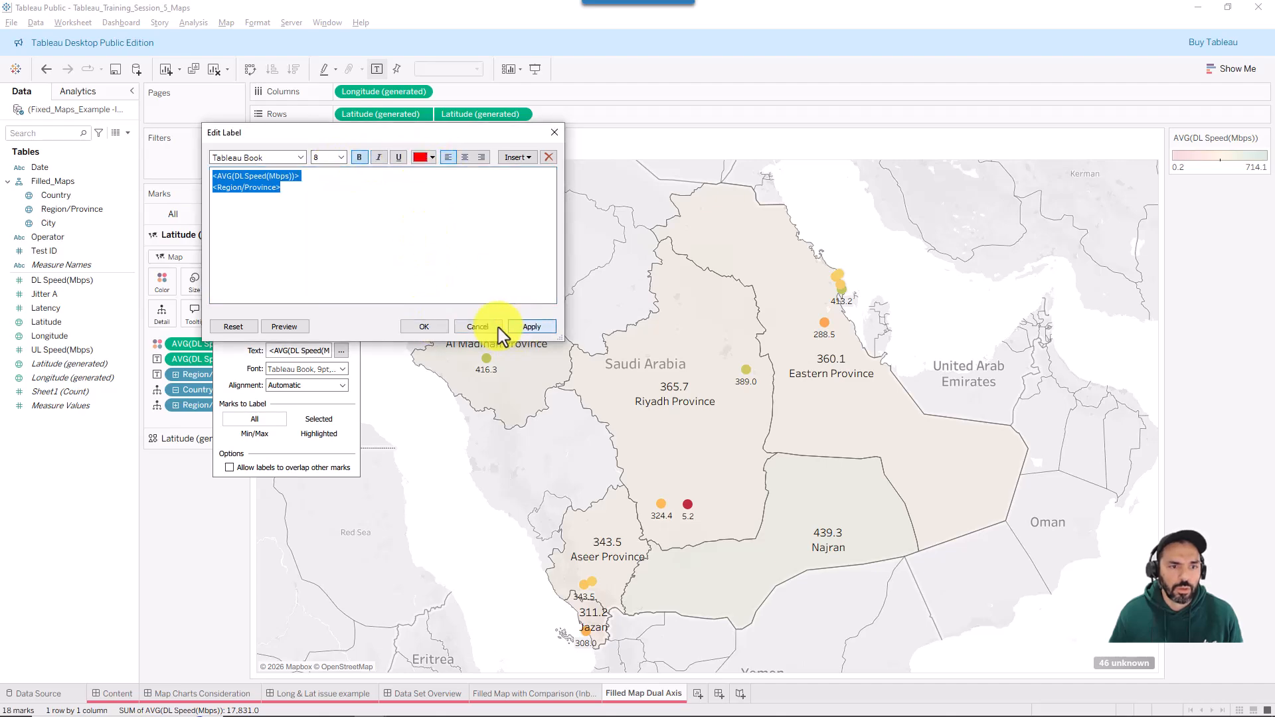
pyautogui.click(473, 328)
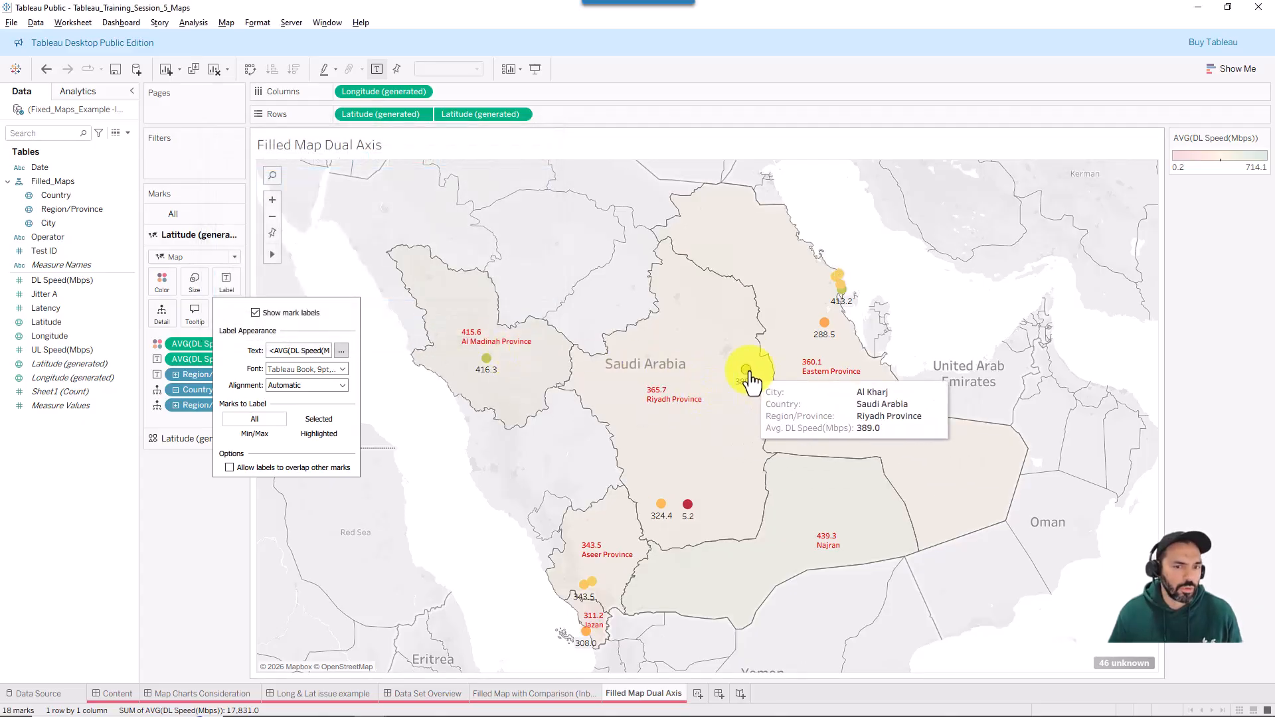
pyautogui.click(104, 521)
# Add City to the labels of the city circle map on the second Latitude (generated).
pyautogui.click(488, 114)
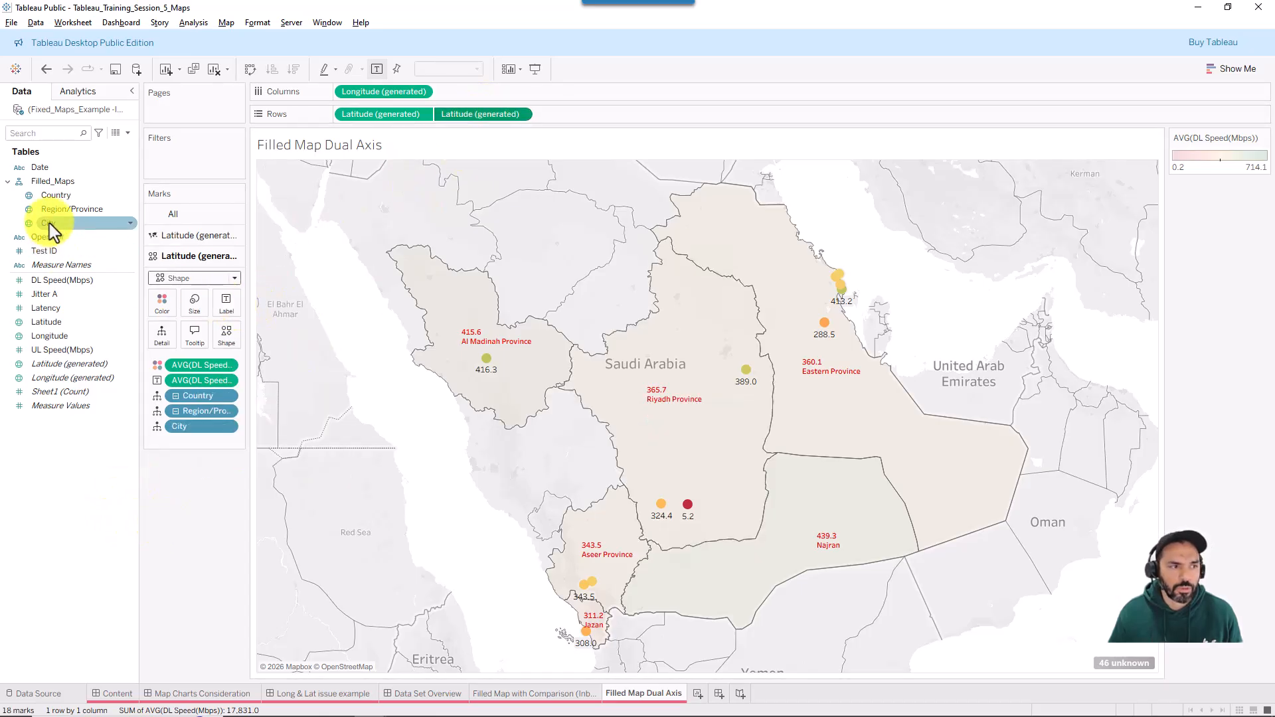
pyautogui.moveTo(50, 224); pyautogui.dragTo(226, 308)
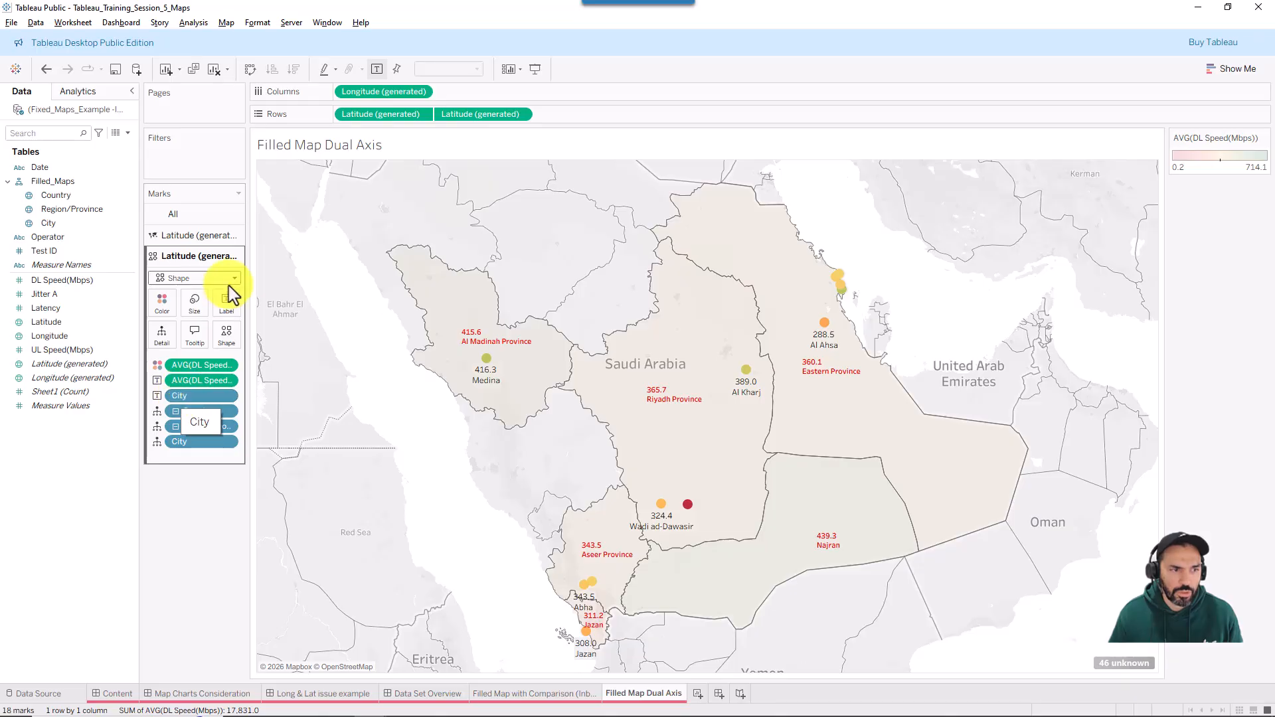
# Format the city label text, both average DL Speed(Mbps) and City, as left-aligned, bold, size 8 and blue.
pyautogui.click(226, 302)
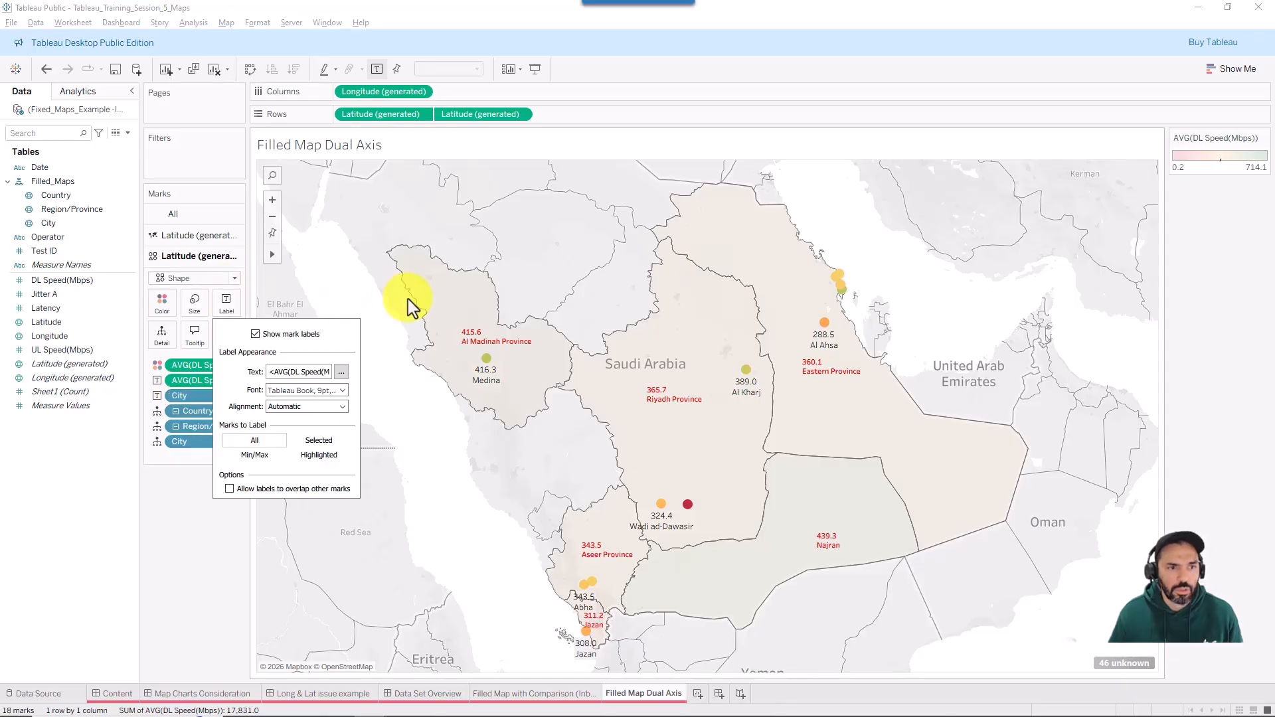
pyautogui.click(340, 372)
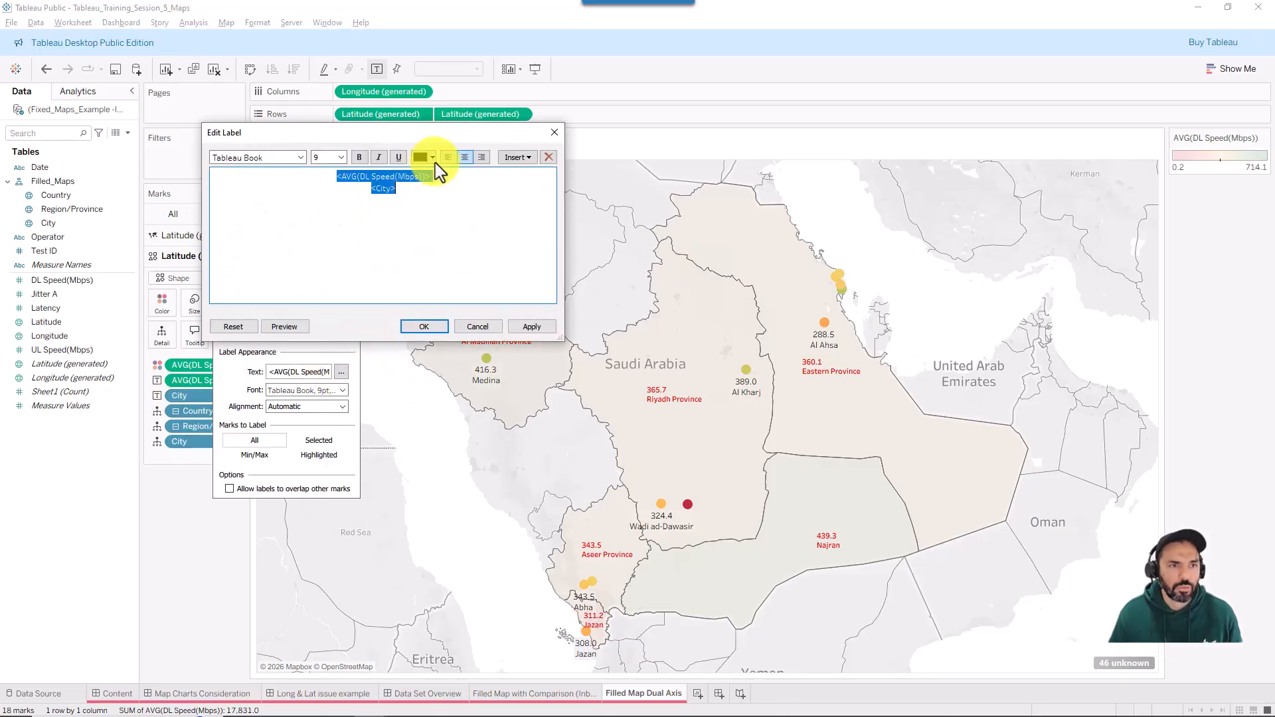
pyautogui.click(448, 157)
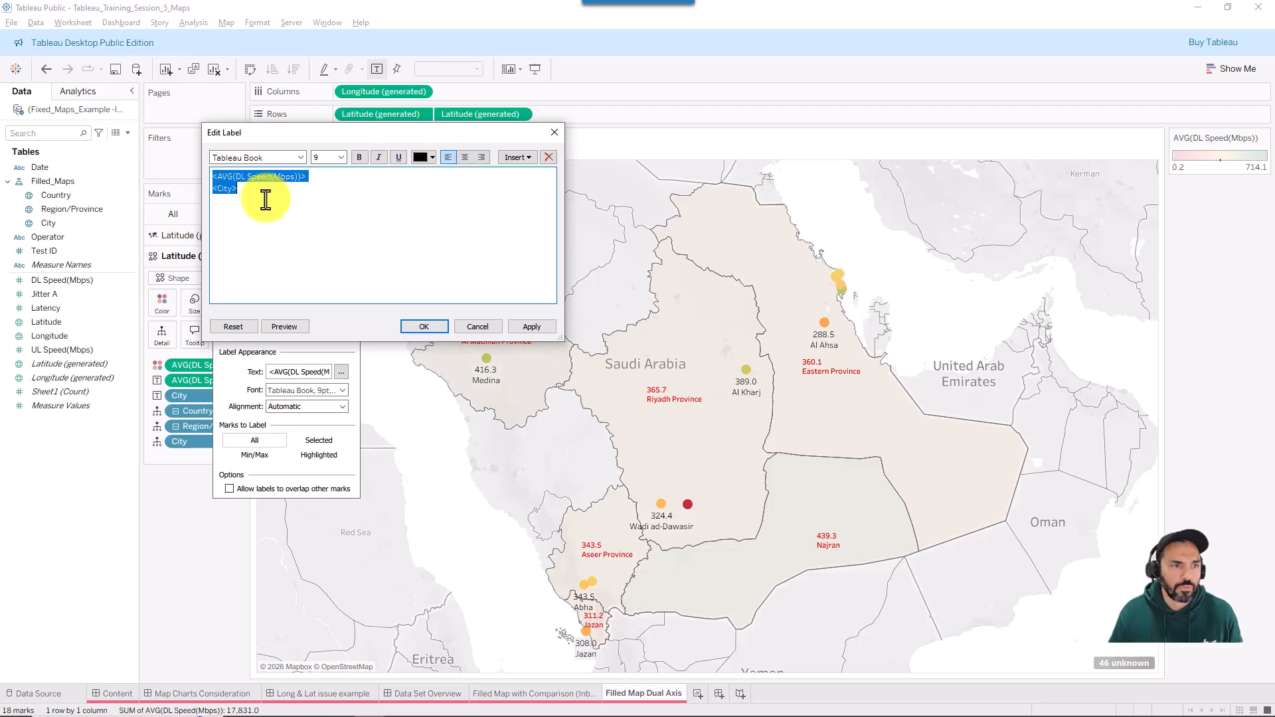
pyautogui.click(359, 157)
pyautogui.click(341, 158)
pyautogui.click(325, 183)
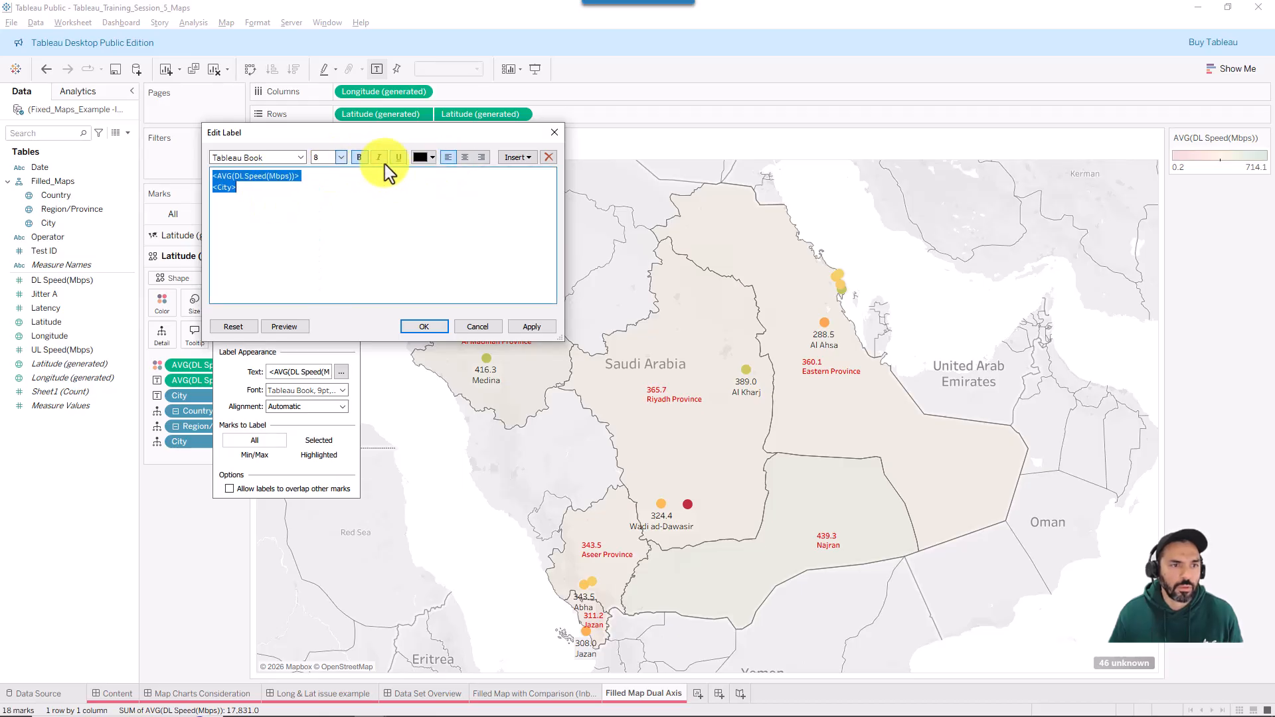
pyautogui.click(423, 158)
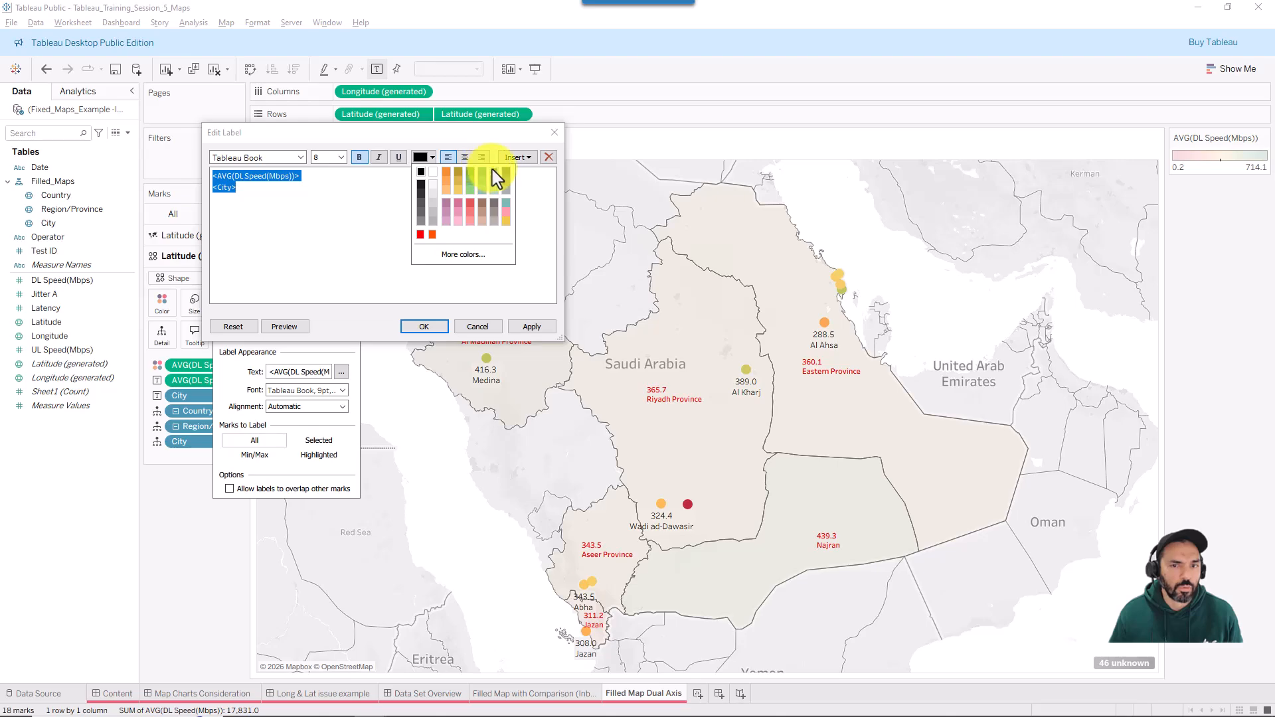
pyautogui.click(494, 172)
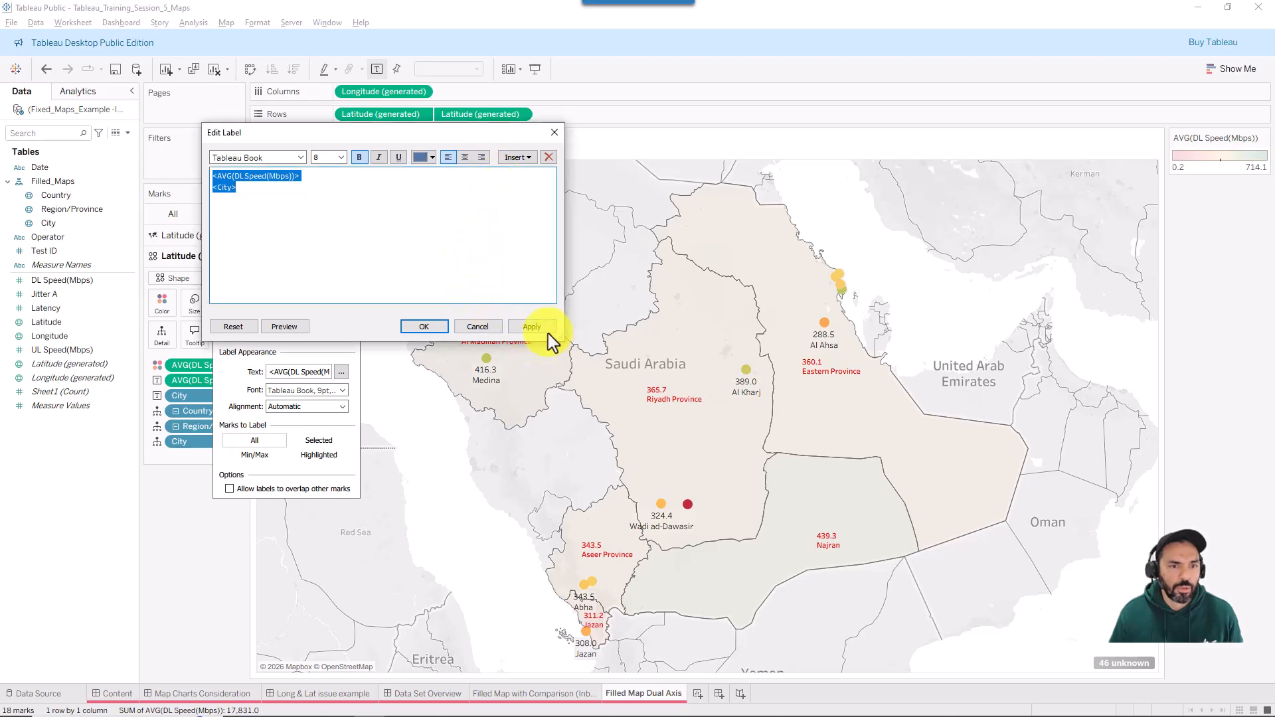
pyautogui.click(531, 327)
pyautogui.click(424, 327)
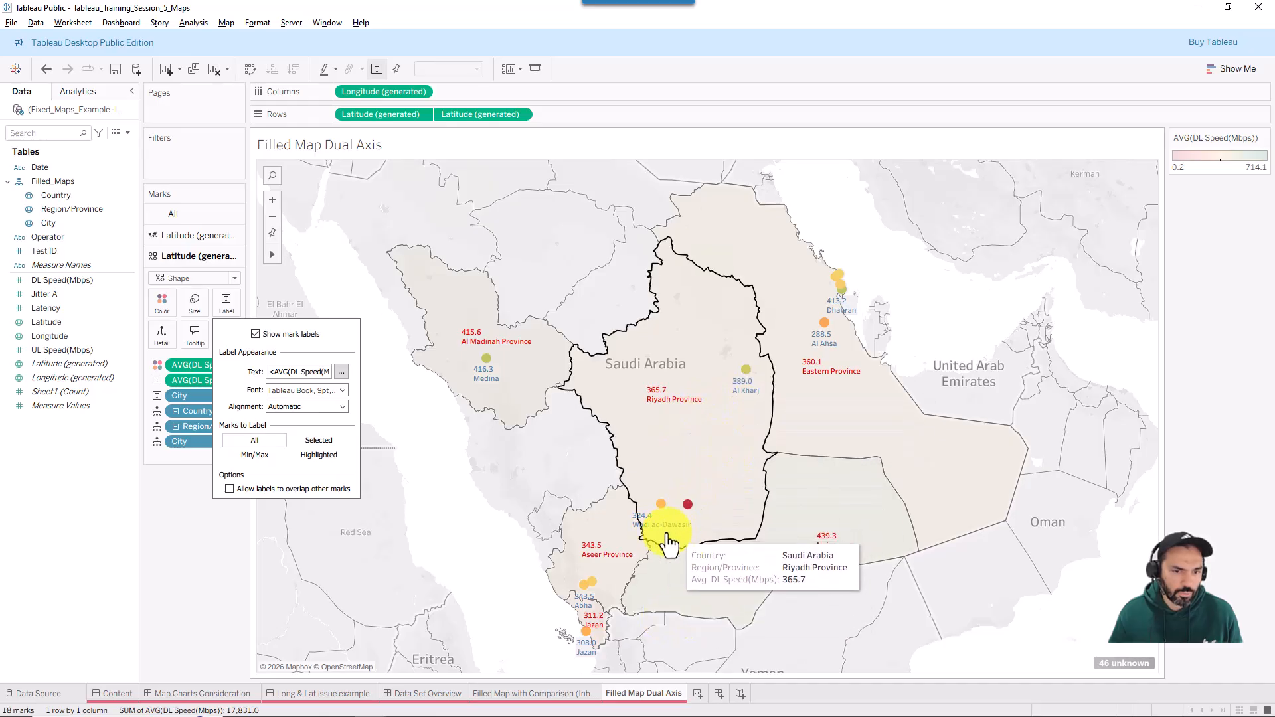
pyautogui.click(203, 543)
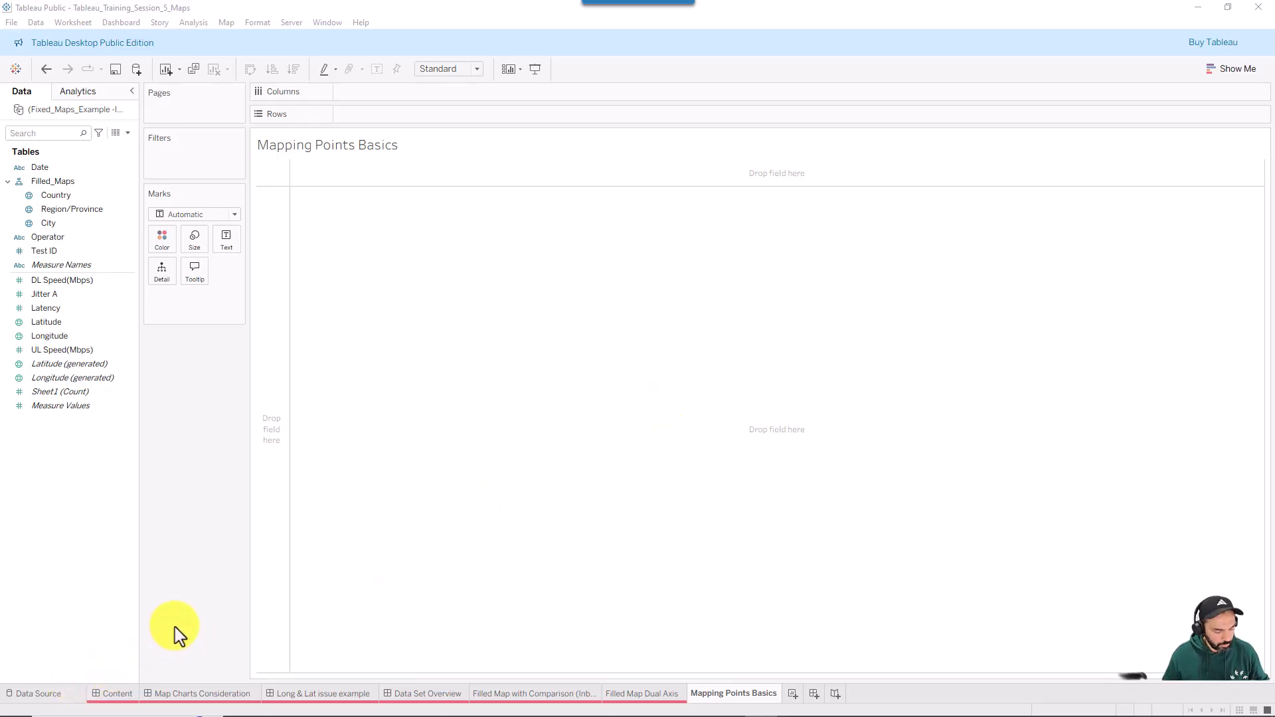
# Connect to the Microsoft Excel file DT Coverage Points.xlsx as a new data source in the workbook.
pyautogui.moveTo(172, 619); pyautogui.dragTo(56, 683)
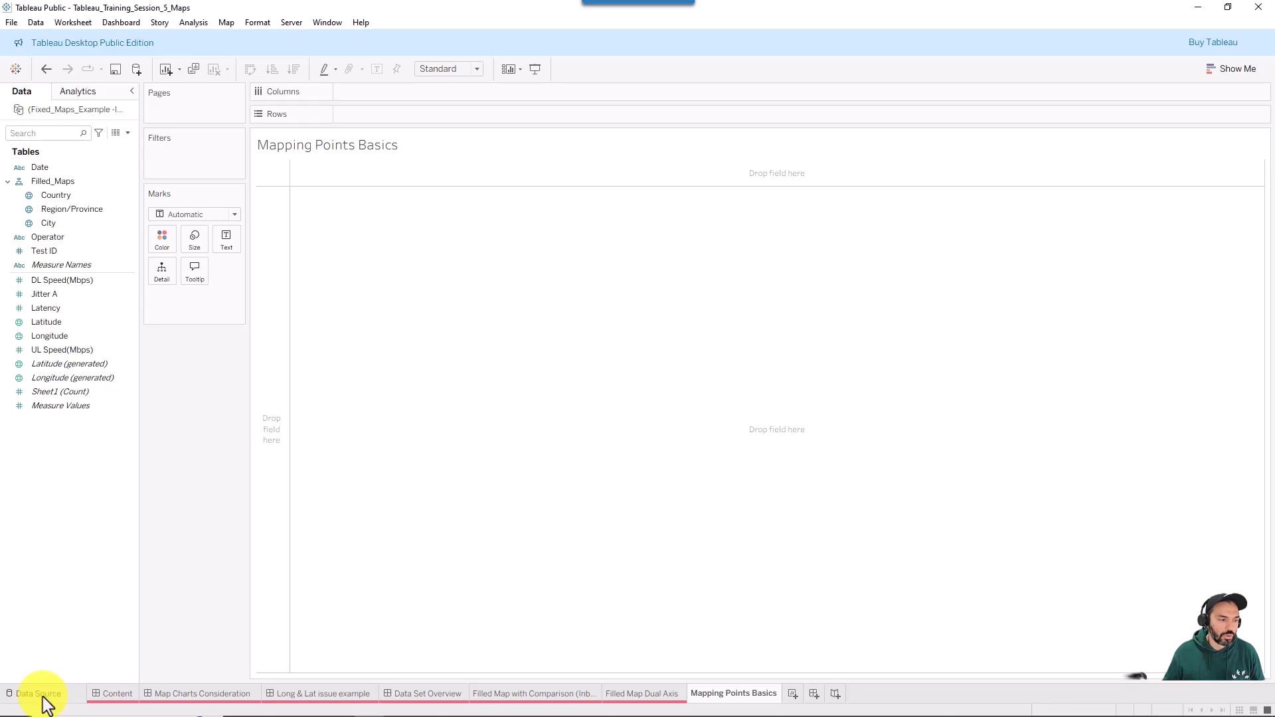
pyautogui.click(42, 694)
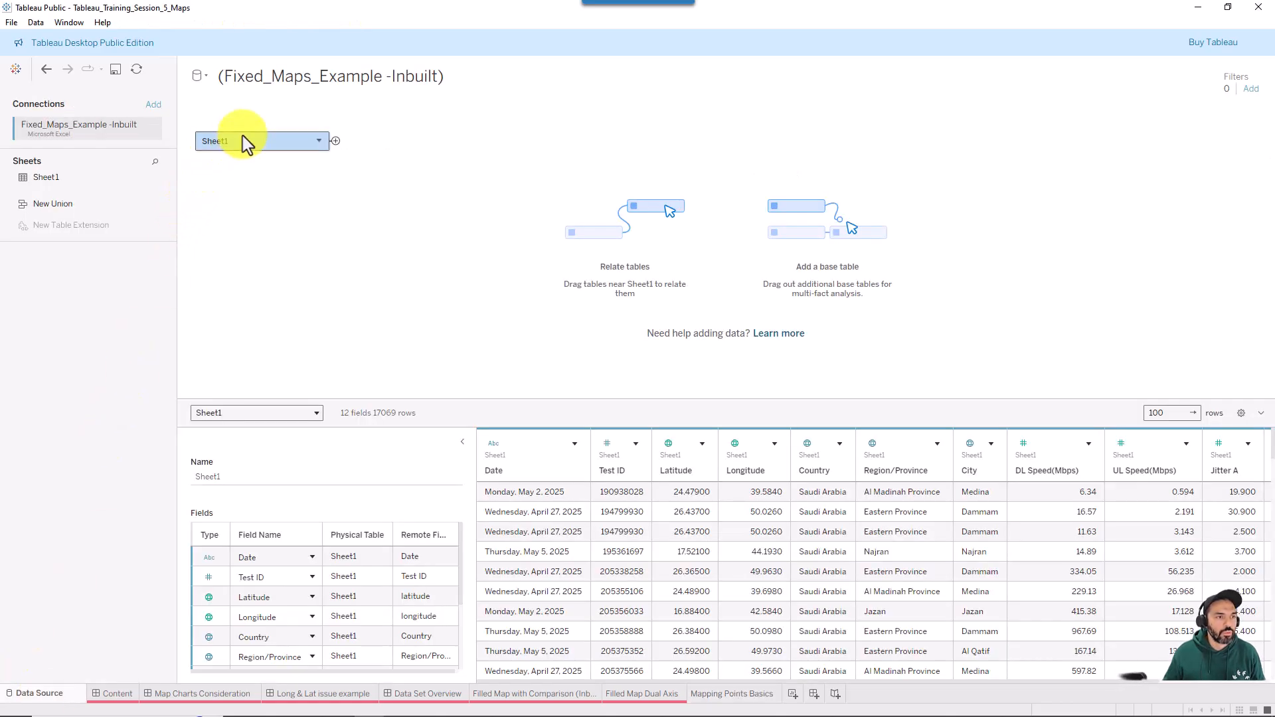
pyautogui.moveTo(374, 215)
pyautogui.mouseDown()
pyautogui.moveTo(196, 84)
pyautogui.moveTo(61, 106)
pyautogui.mouseUp()
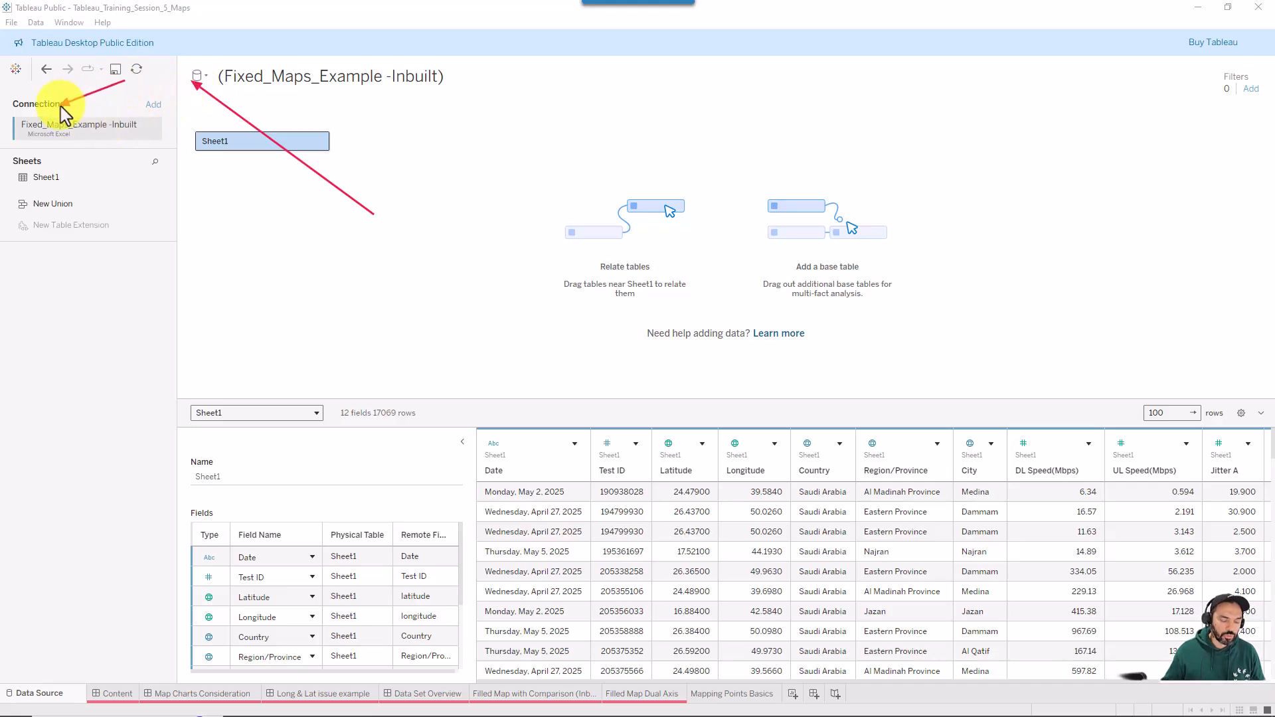
pyautogui.press('Escape')
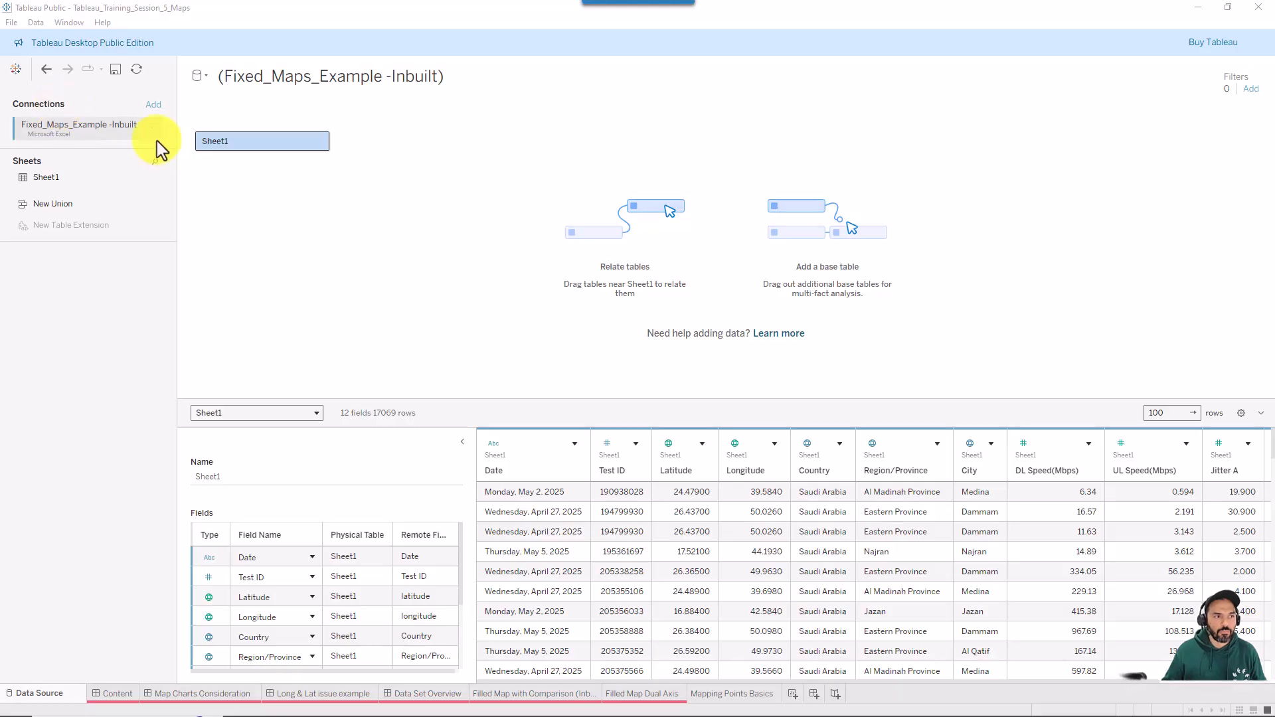
pyautogui.click(205, 77)
pyautogui.click(219, 114)
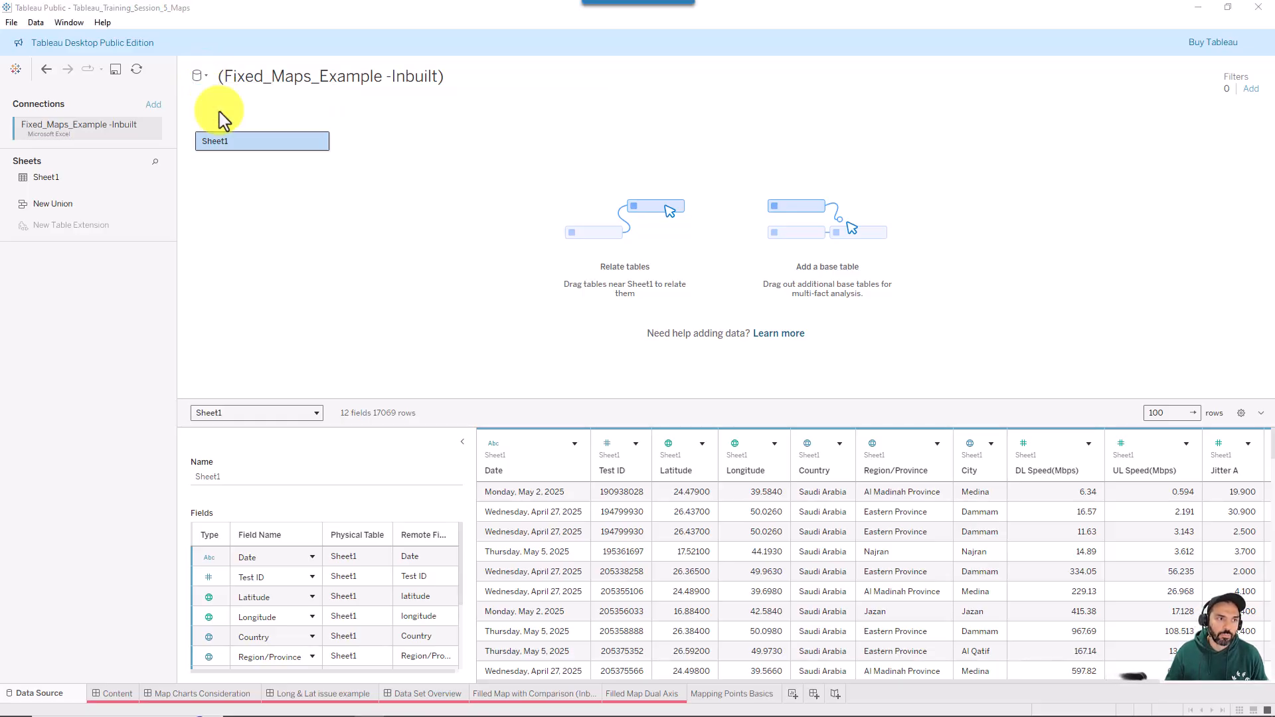
pyautogui.click(202, 77)
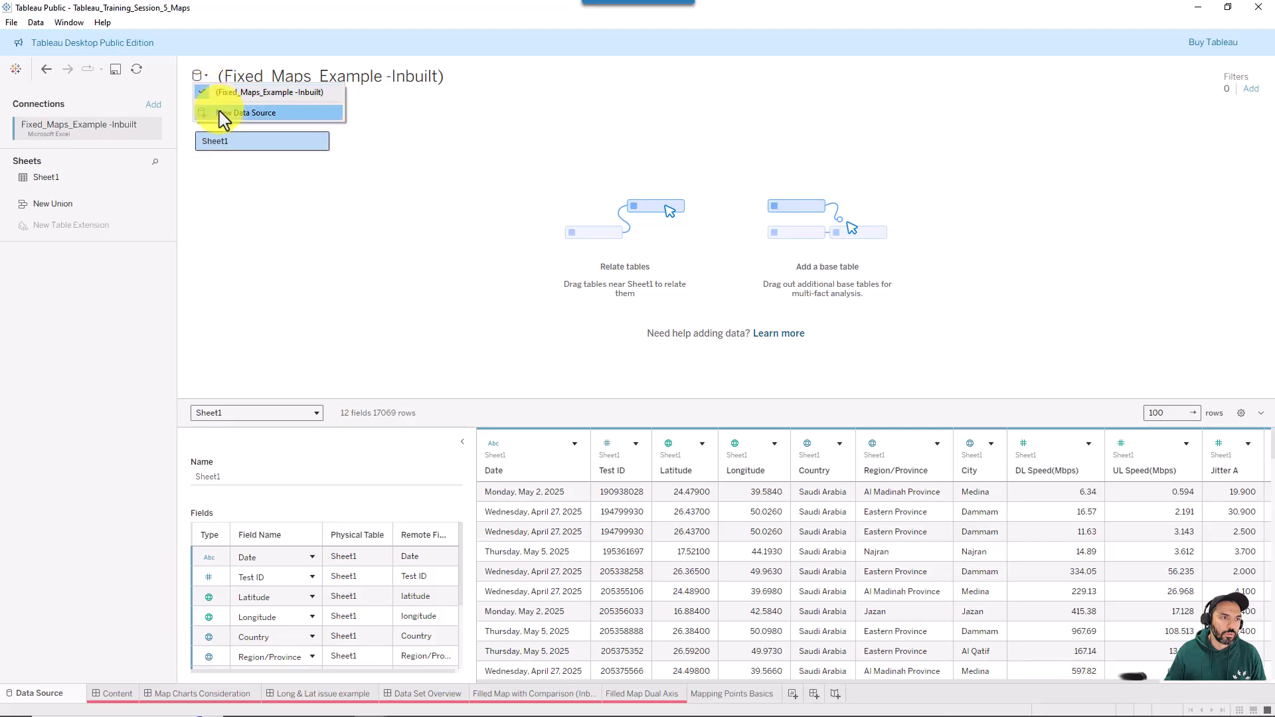
pyautogui.click(223, 114)
pyautogui.click(233, 189)
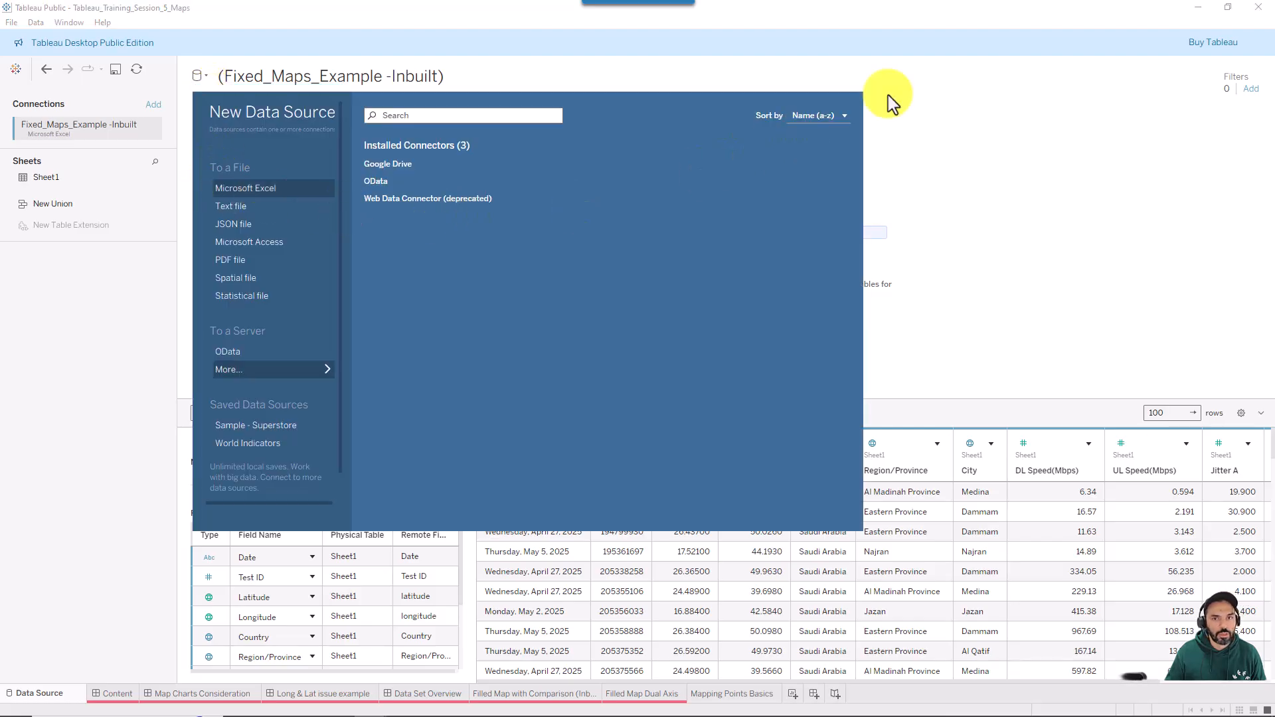
pyautogui.hotkey('alt', 'Tab')
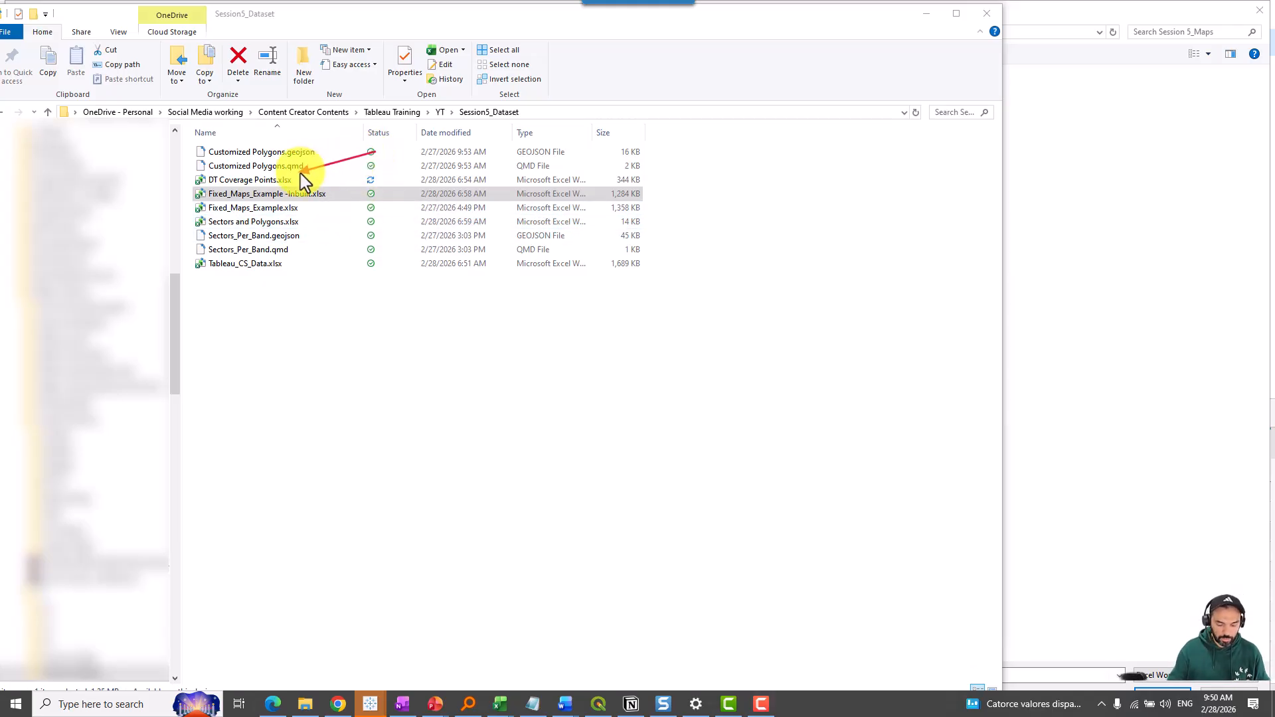
pyautogui.click(283, 182)
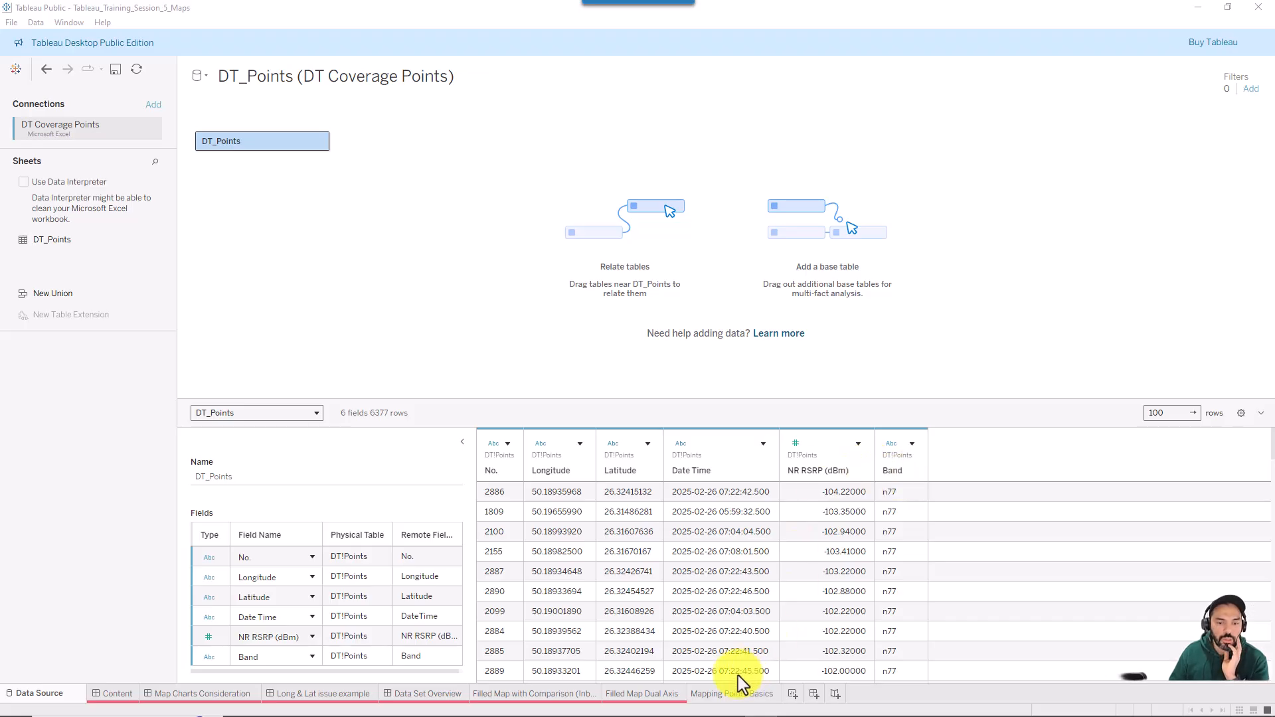
# Examine the data types of the DT_Points Latitude and Longitude fields on the Mapping Points Basics sheet.
pyautogui.click(730, 697)
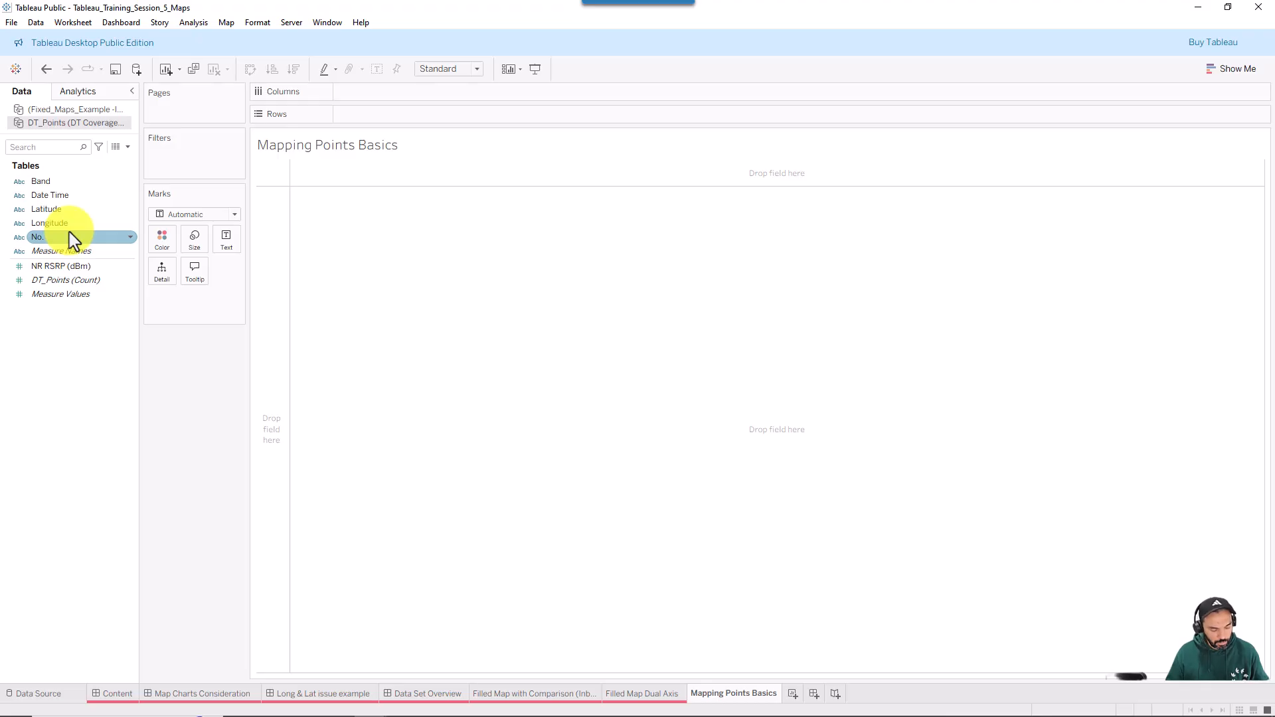
pyautogui.moveTo(73, 239)
pyautogui.mouseDown()
pyautogui.moveTo(160, 222)
pyautogui.moveTo(163, 236)
pyautogui.moveTo(71, 224)
pyautogui.mouseUp()
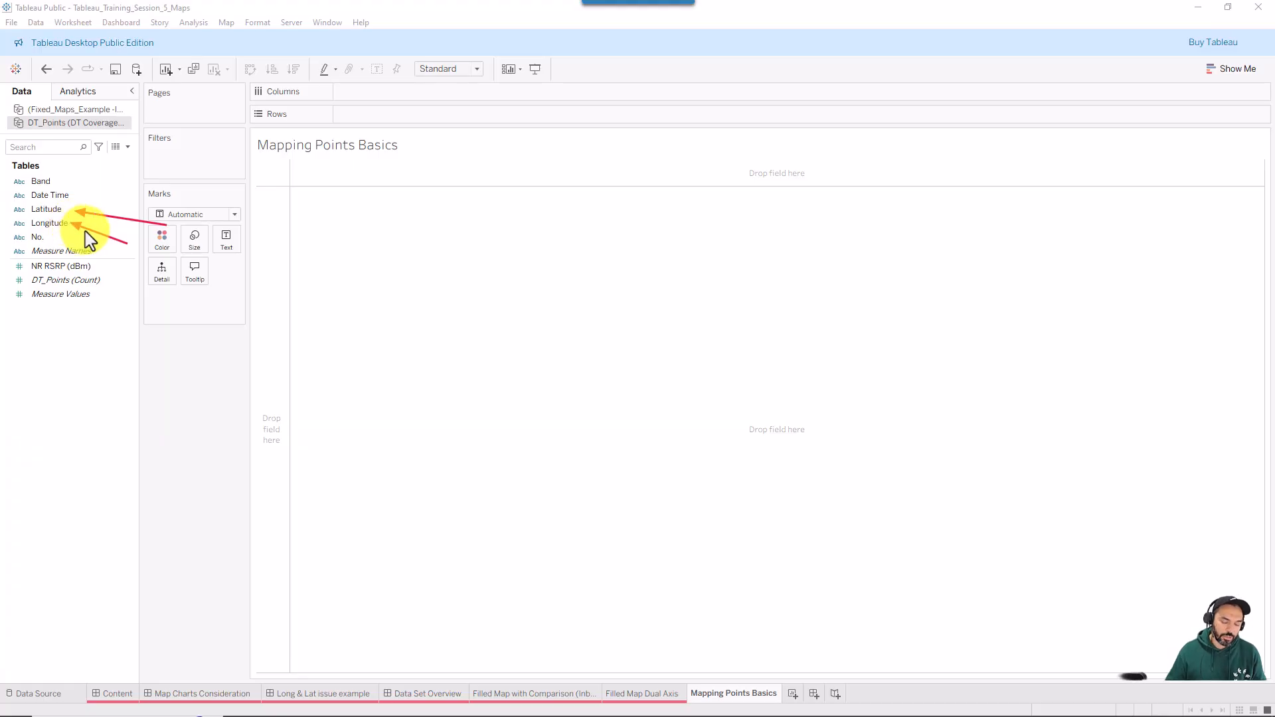
pyautogui.press('Escape')
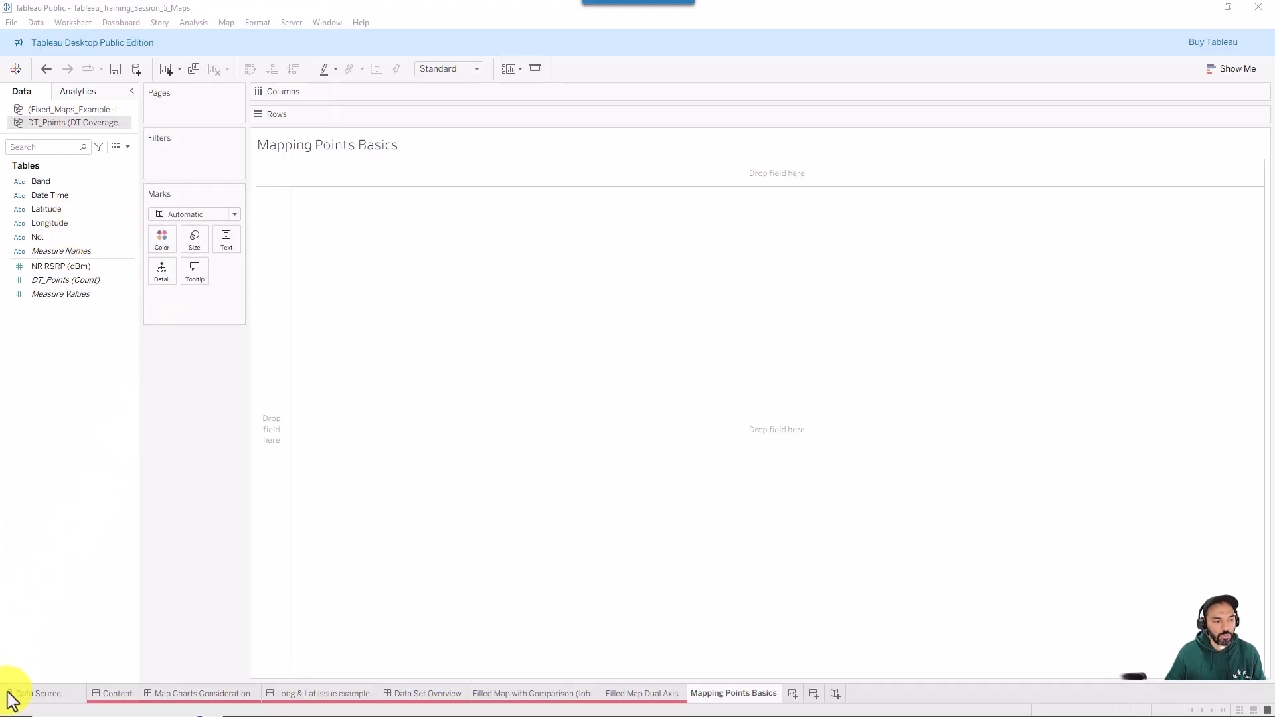
# Open the data type choices for the Longitude field in the DT_Points data source.
pyautogui.click(26, 698)
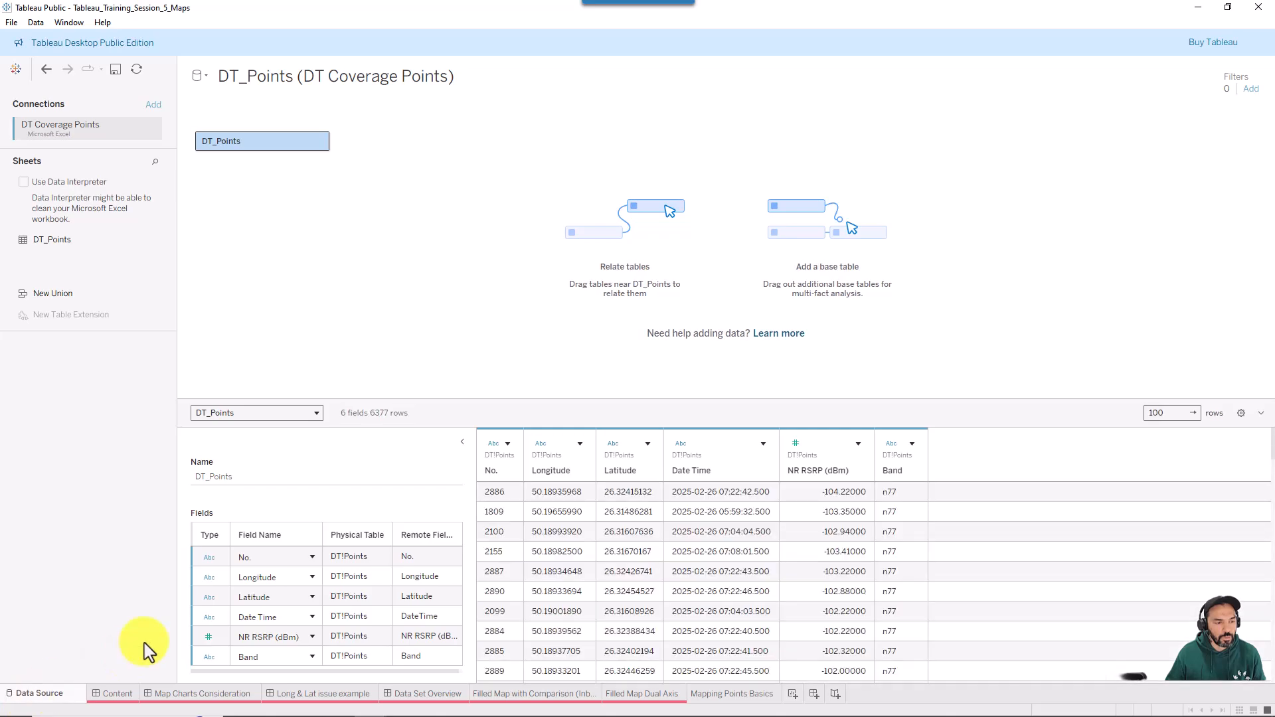
pyautogui.click(209, 578)
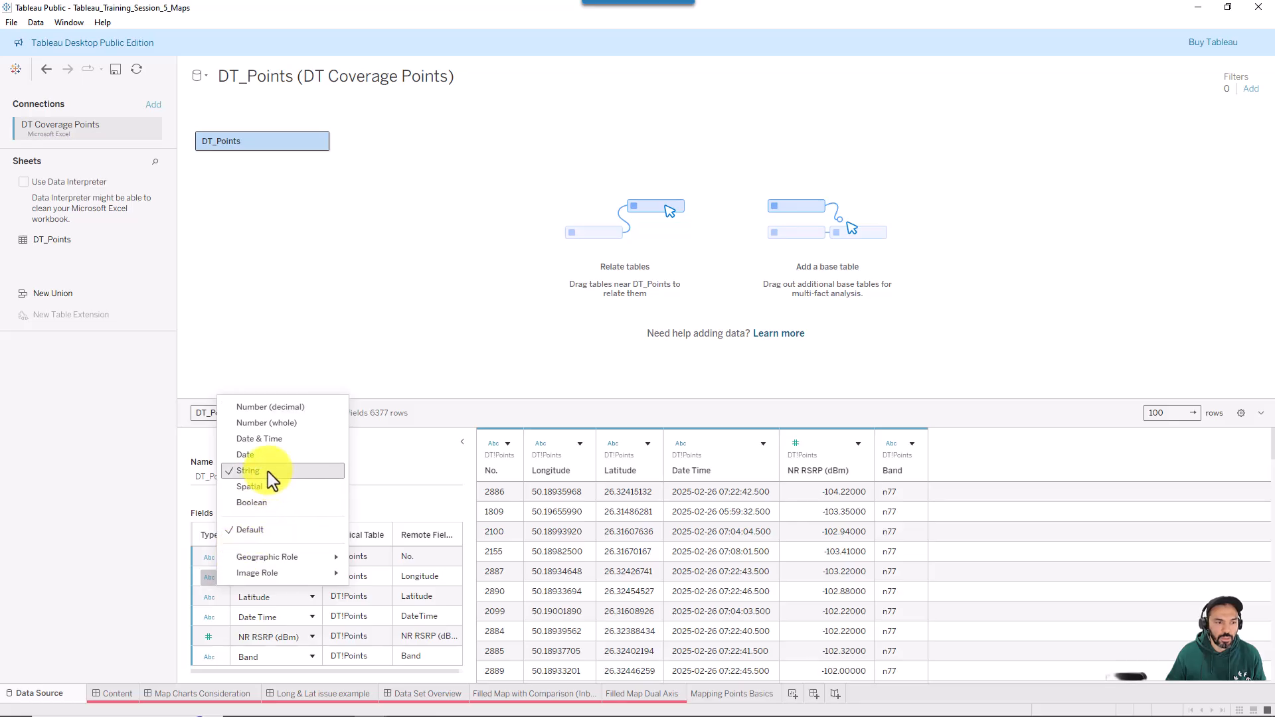
# Change the Longitude field to a decimal number and assign it the Longitude geographic role.
pyautogui.moveTo(295, 560)
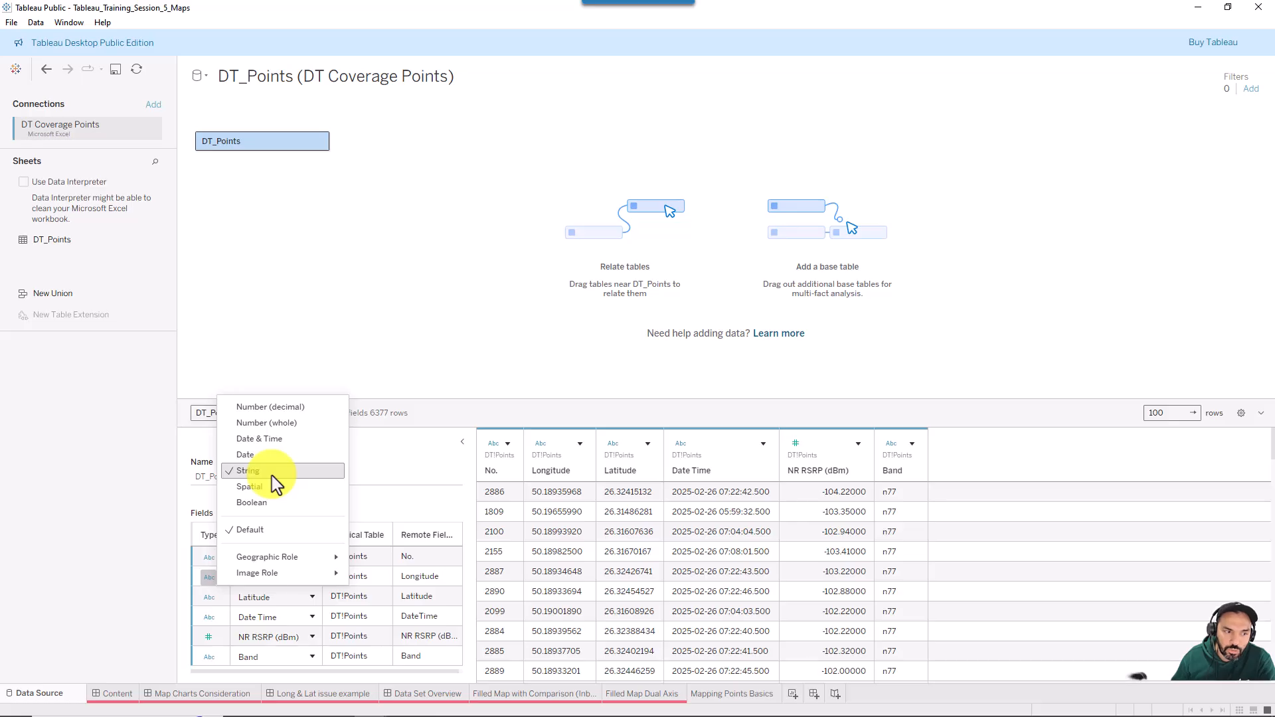
pyautogui.click(271, 407)
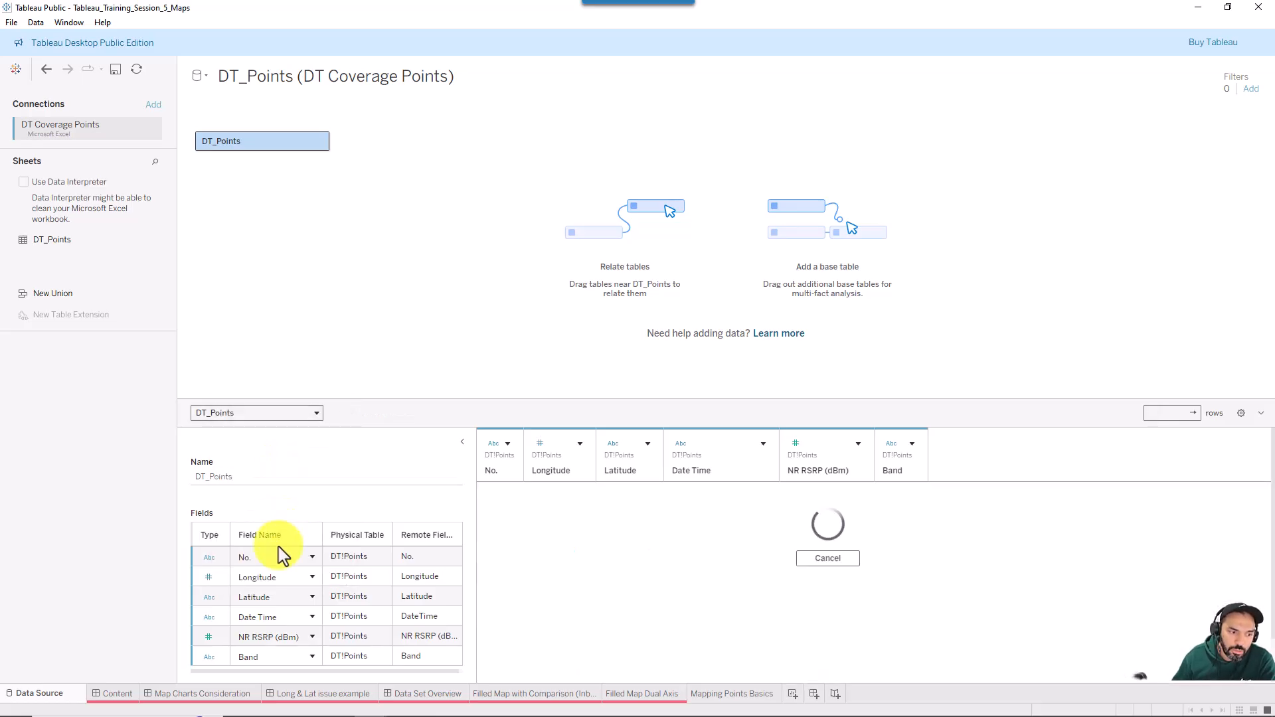
pyautogui.click(210, 575)
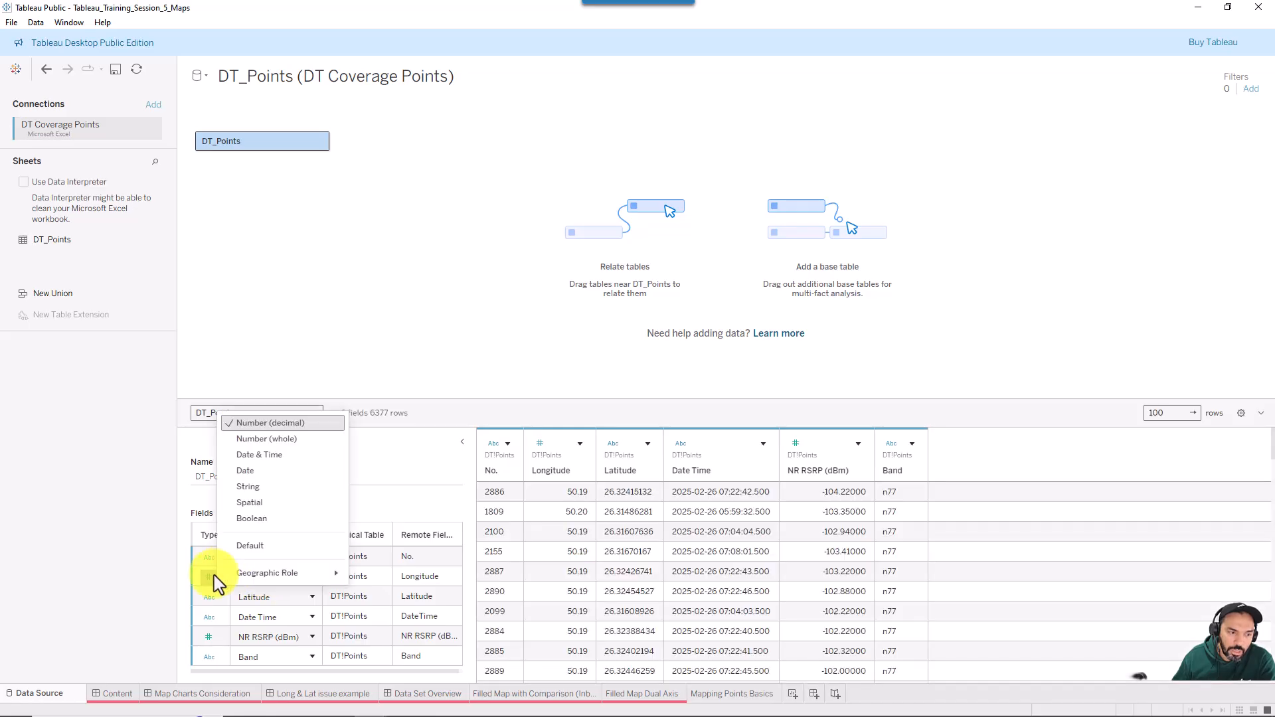
pyautogui.moveTo(255, 580)
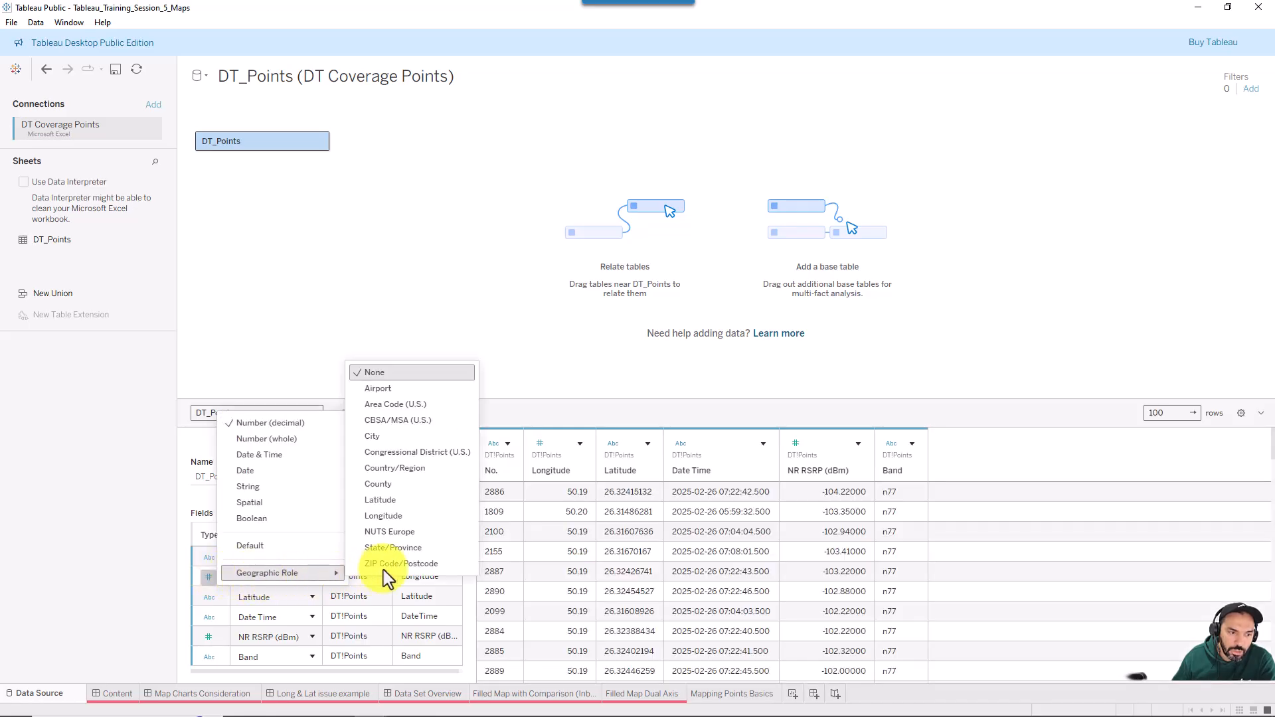
pyautogui.click(399, 518)
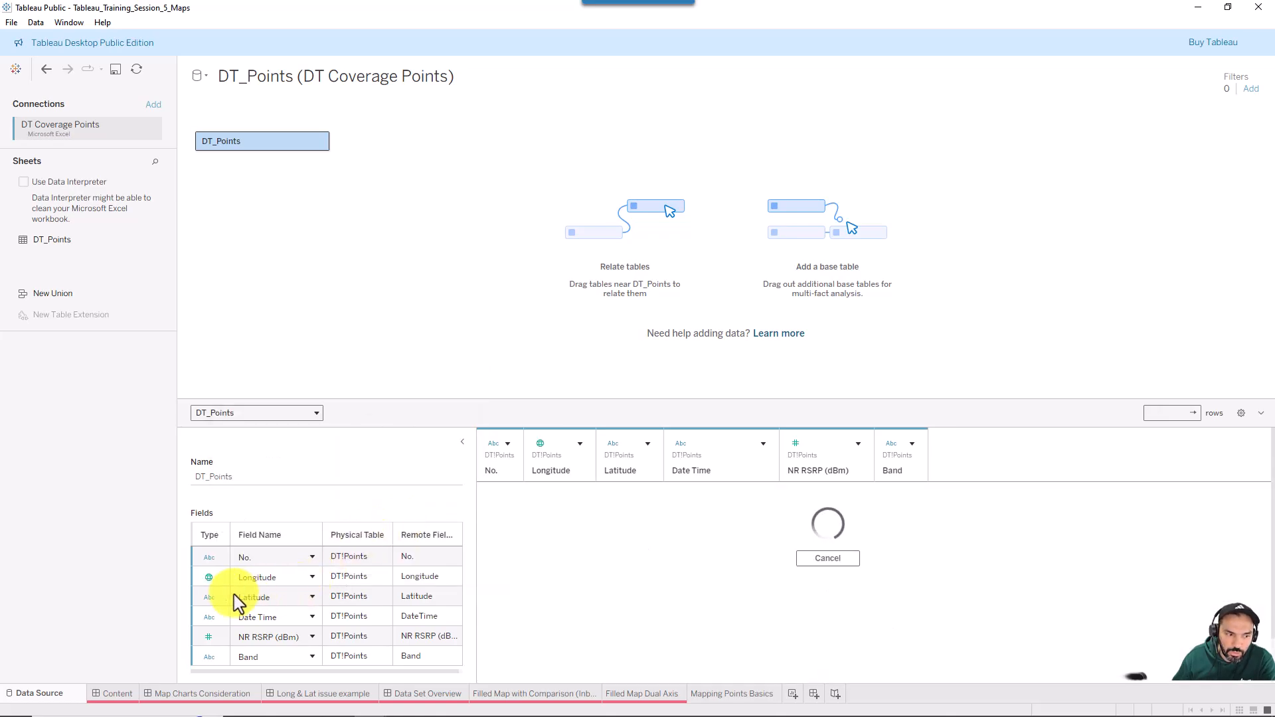
# Change the Latitude field to a decimal number and assign it the Latitude geographic role.
pyautogui.click(209, 597)
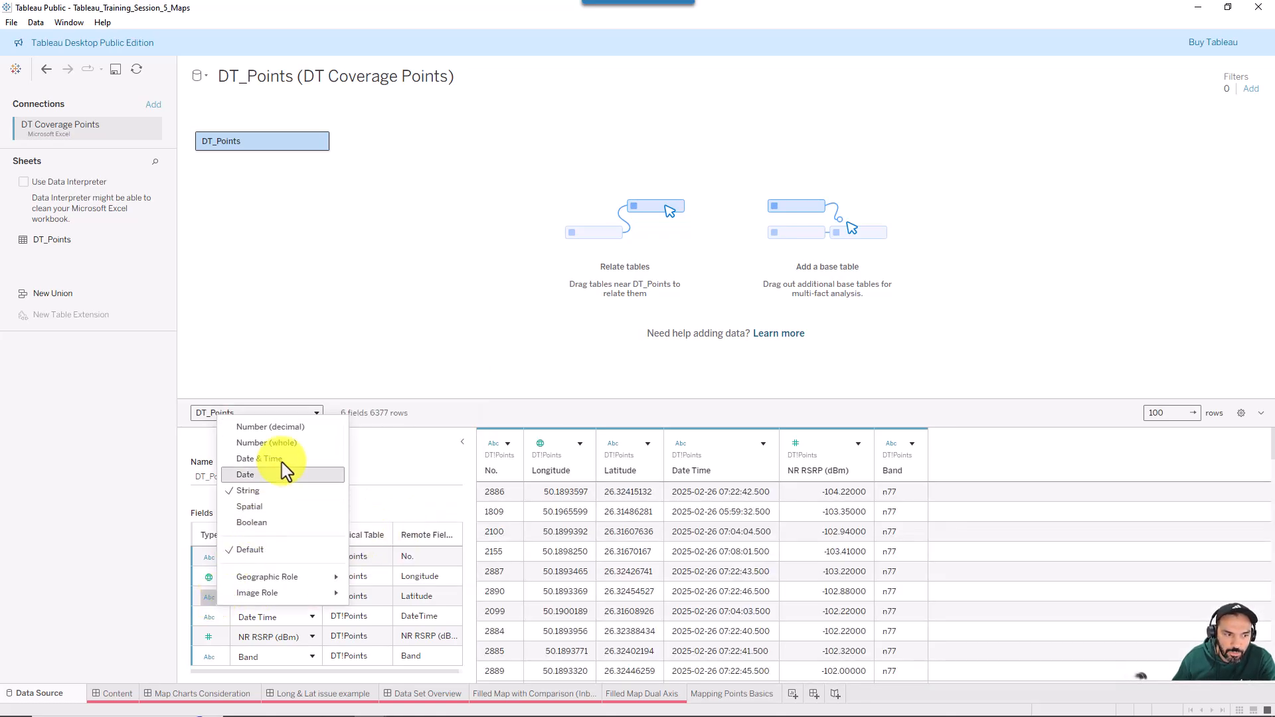
pyautogui.click(298, 428)
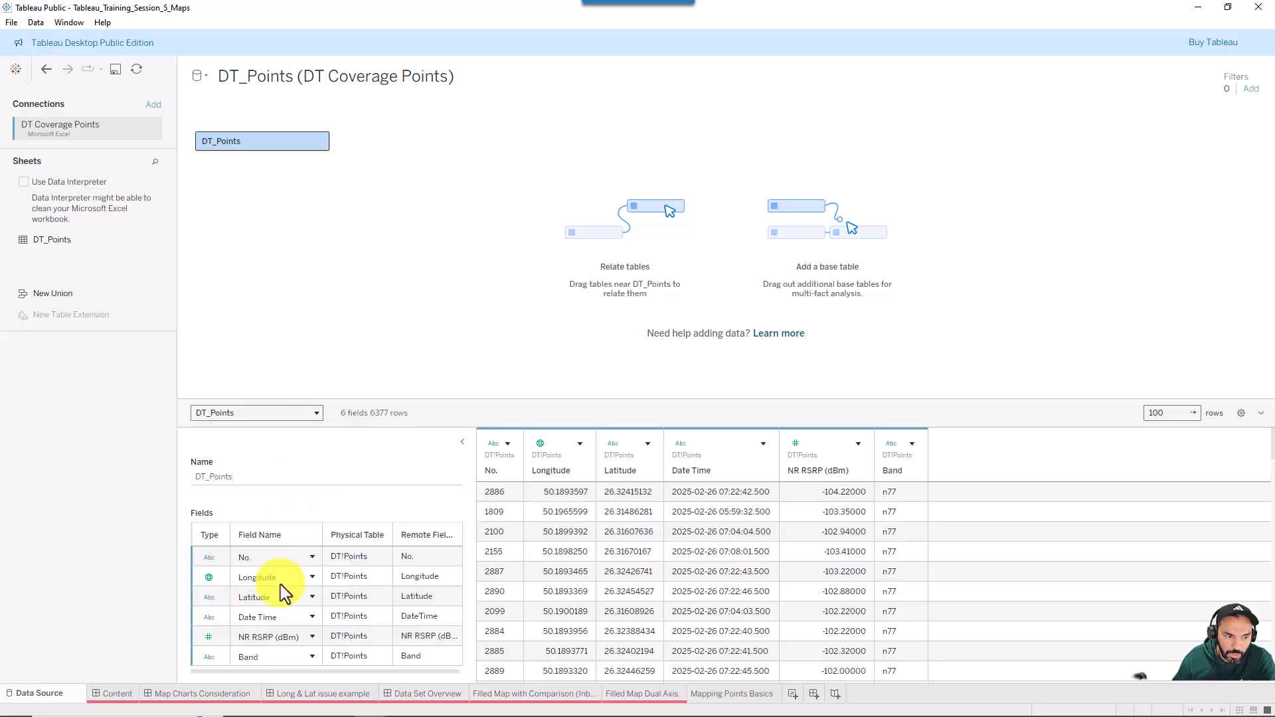
pyautogui.click(208, 597)
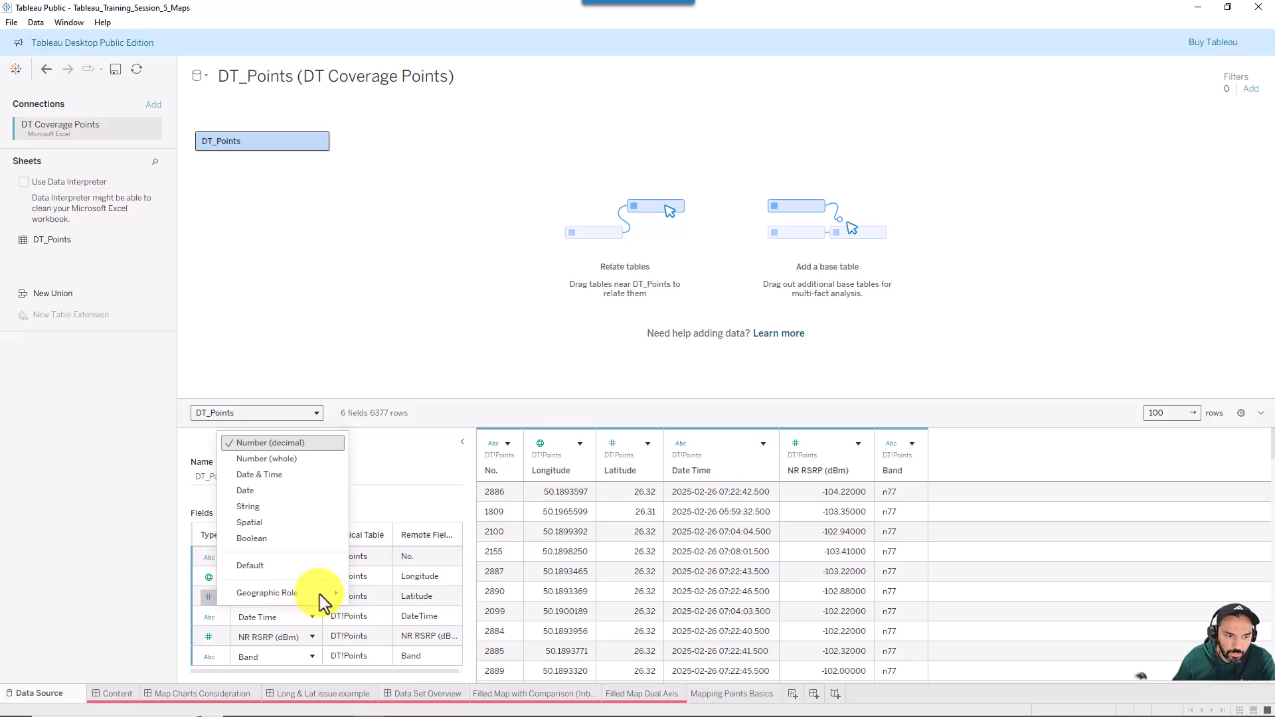
pyautogui.click(407, 527)
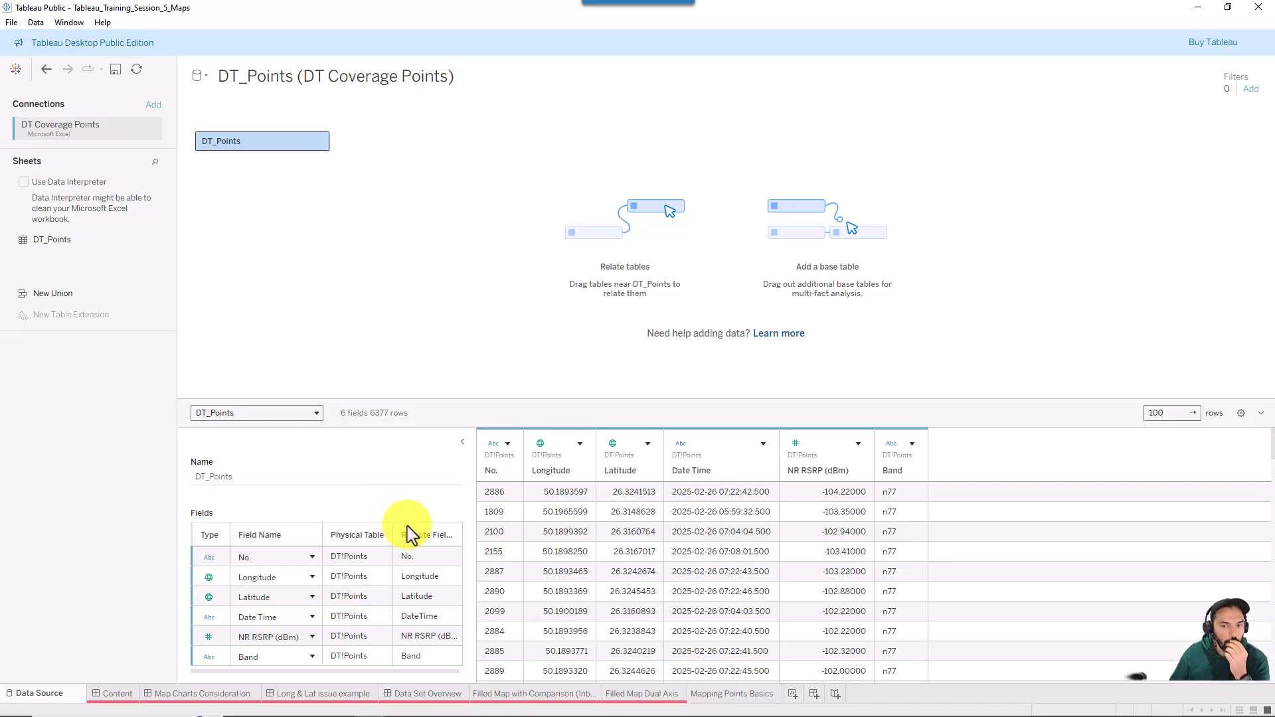
# On the Mapping Points Basics sheet, plot the points with Latitude on rows and Longitude on columns.
pyautogui.click(719, 697)
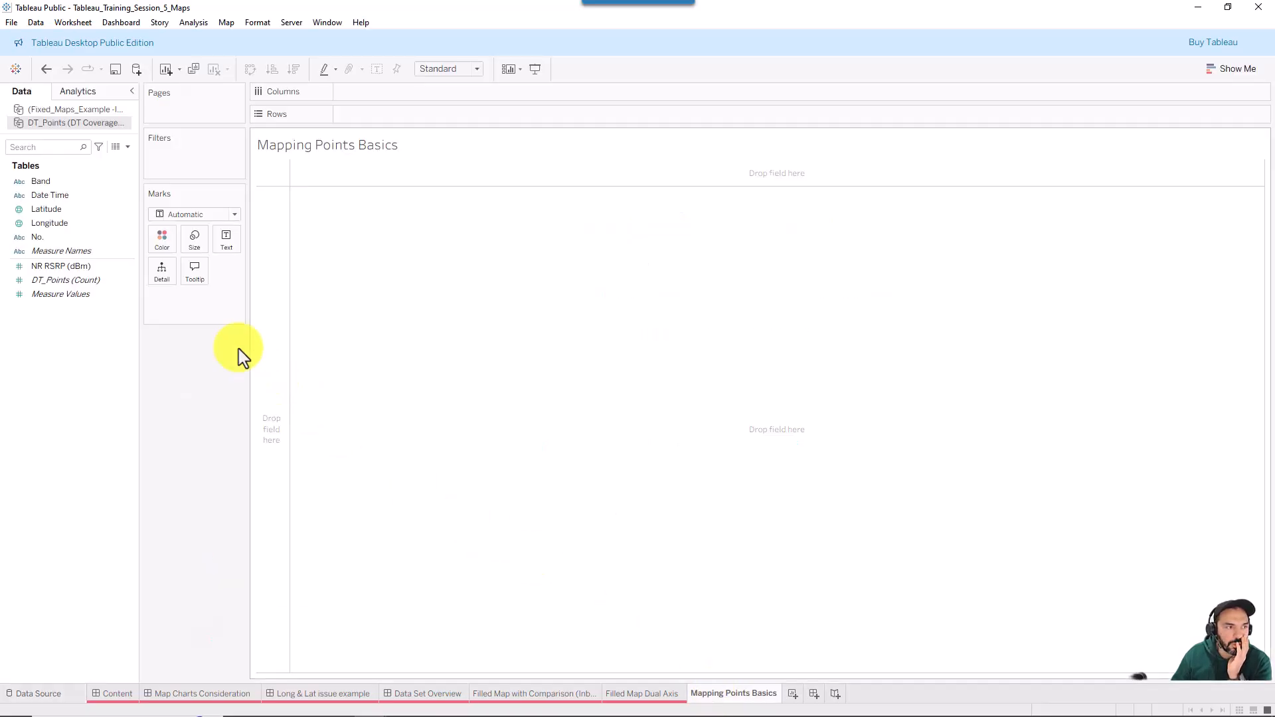
pyautogui.click(67, 236)
pyautogui.click(60, 212)
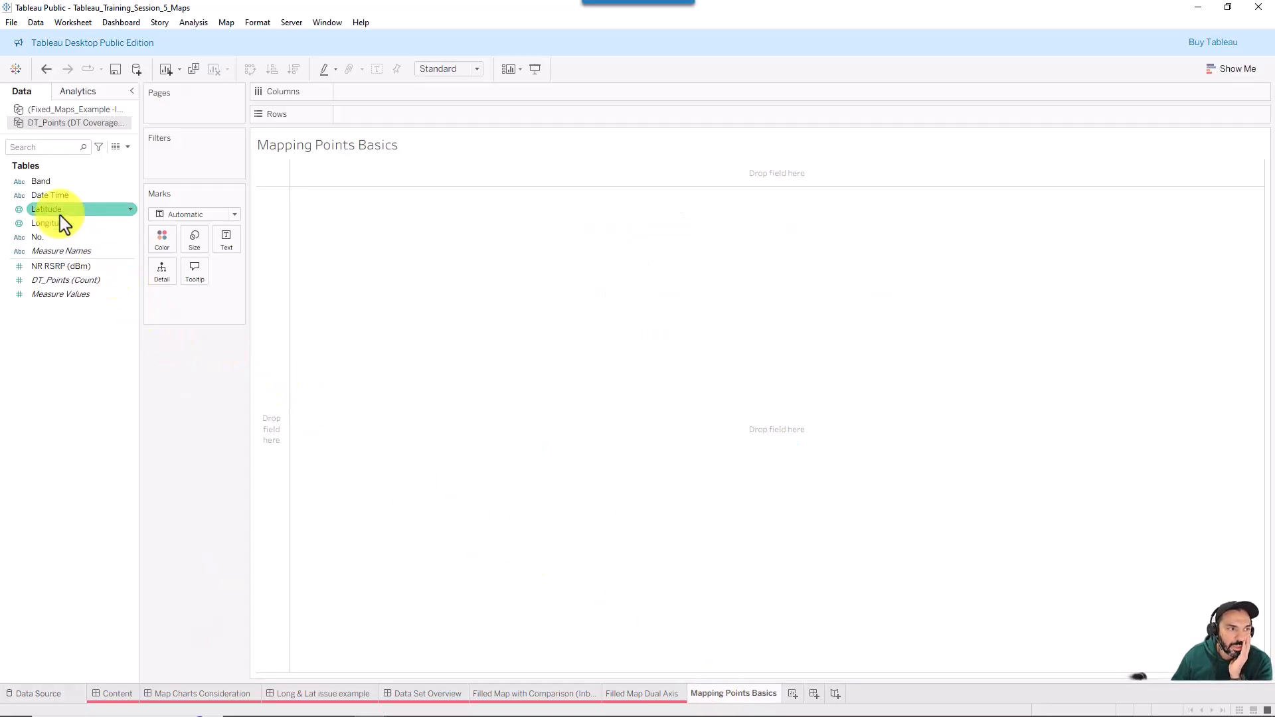
pyautogui.doubleClick(60, 214)
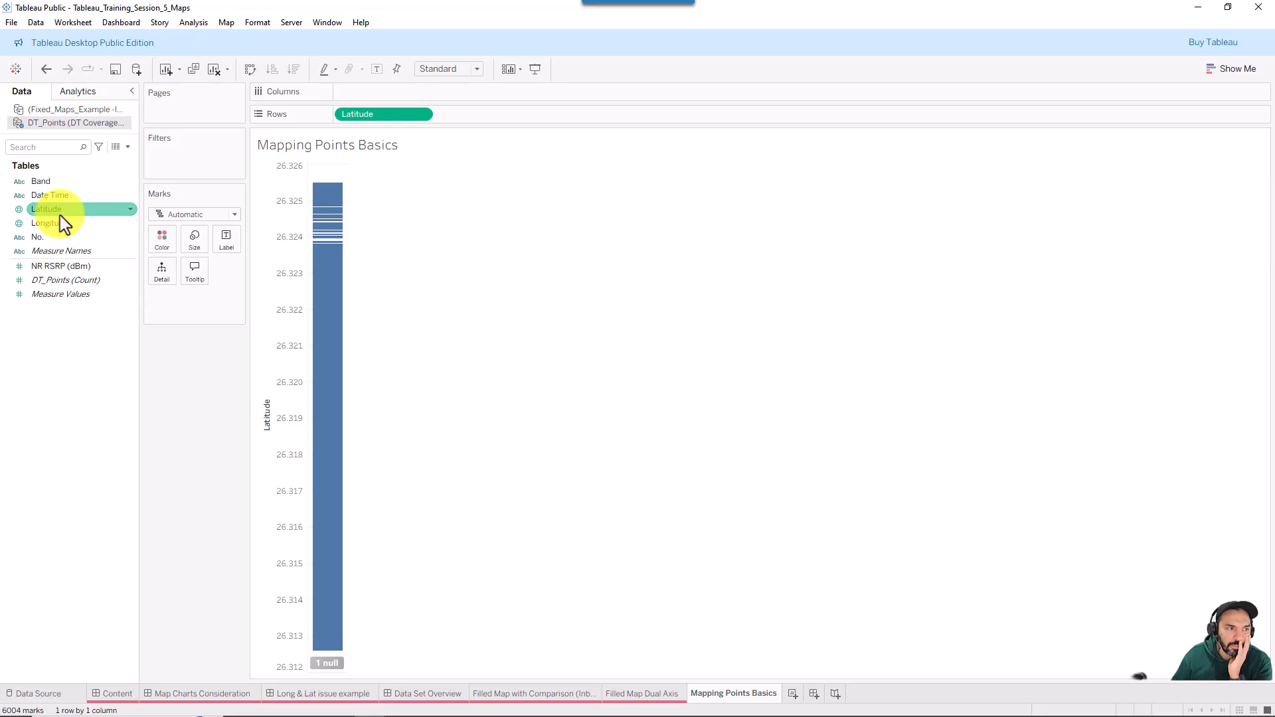
pyautogui.doubleClick(64, 223)
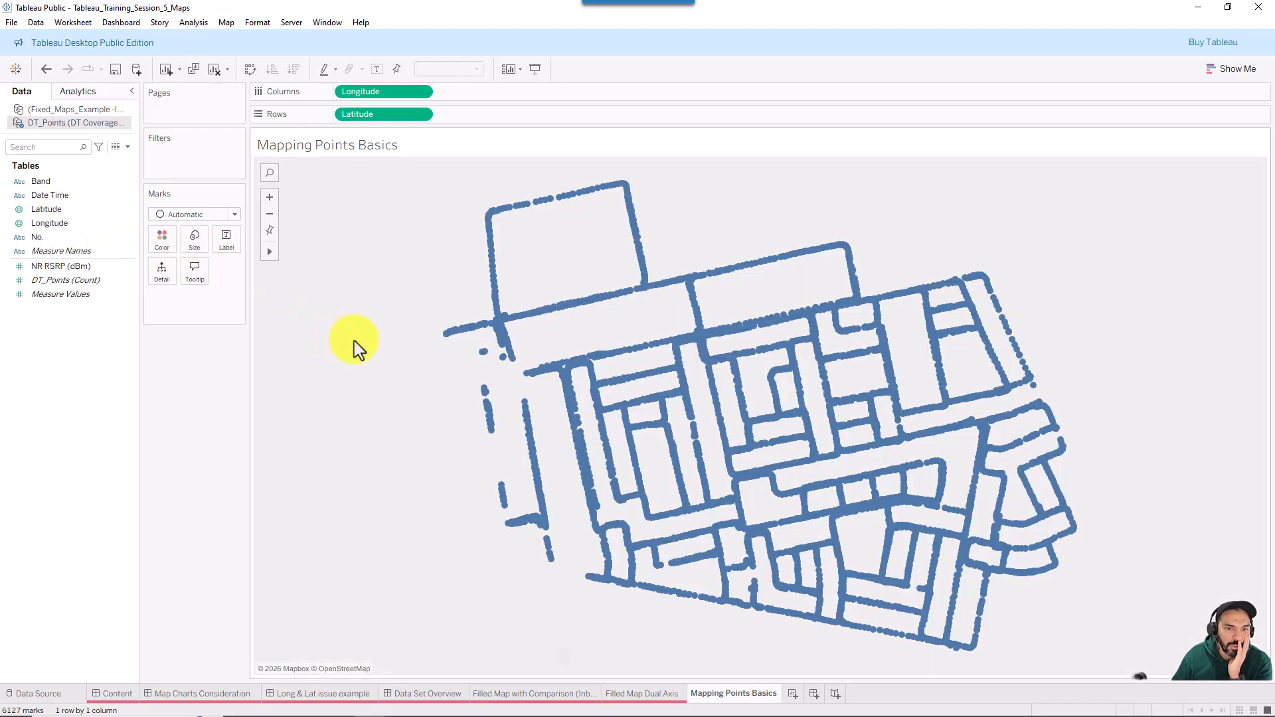
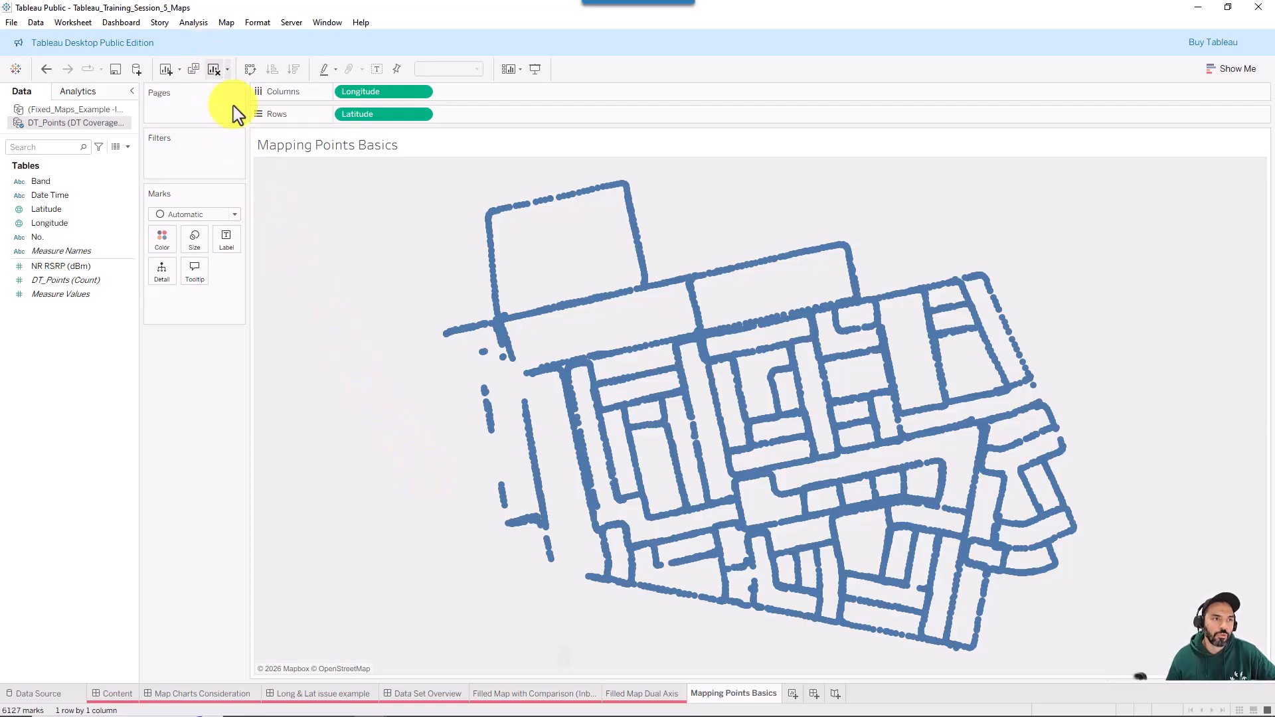
pyautogui.hotkey('ctrl', 'shift', 'a')
pyautogui.moveTo(346, 232); pyautogui.dragTo(222, 26)
pyautogui.press('Escape')
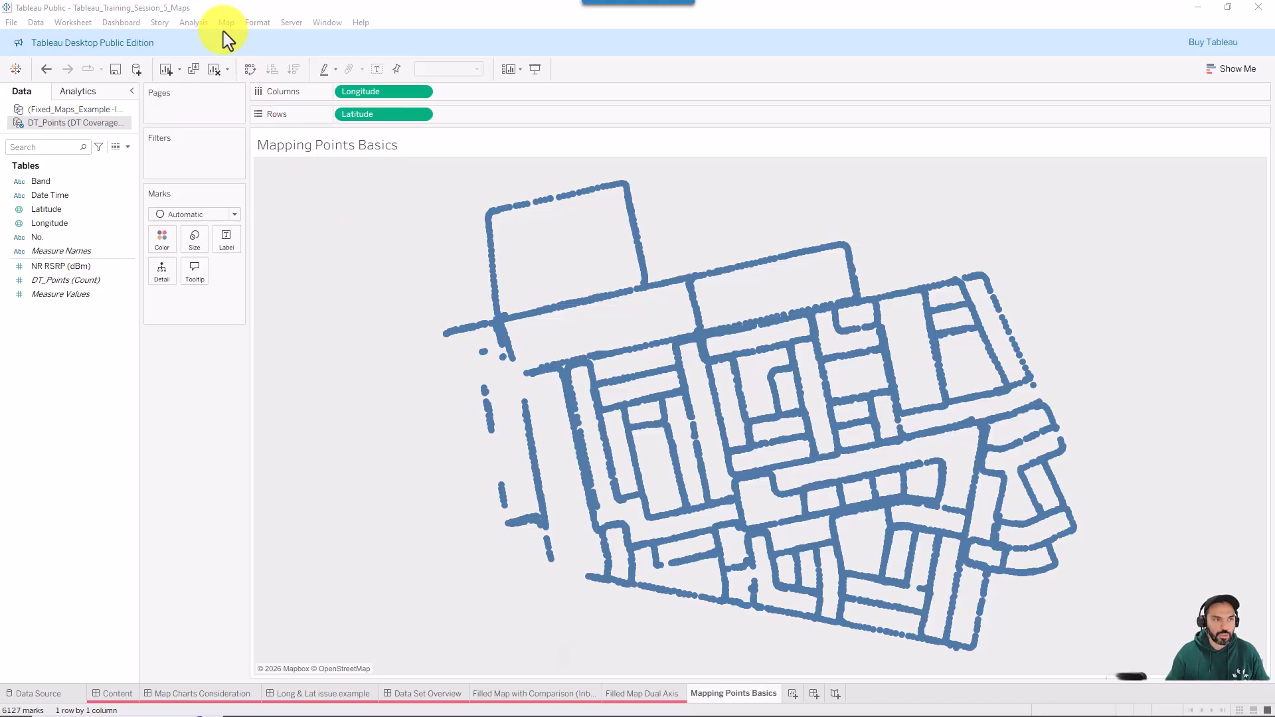
# Set the map's background style to Outdoors.
pyautogui.click(227, 22)
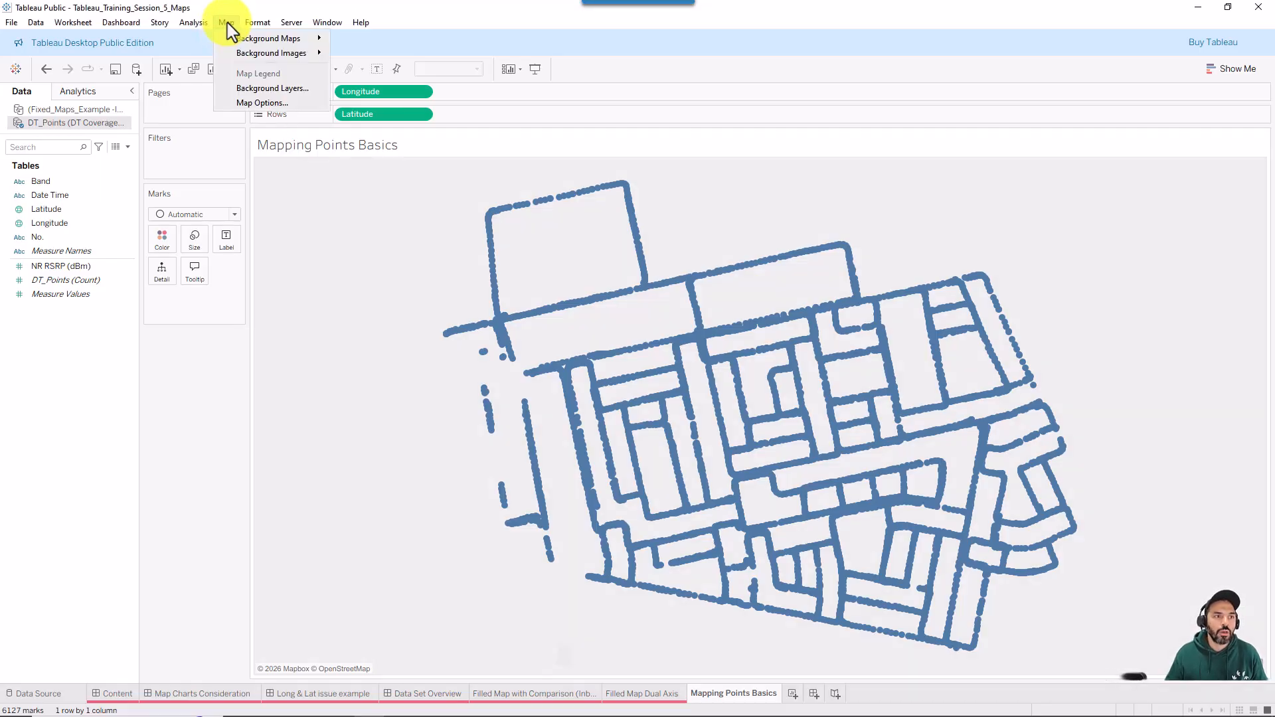
pyautogui.moveTo(228, 42)
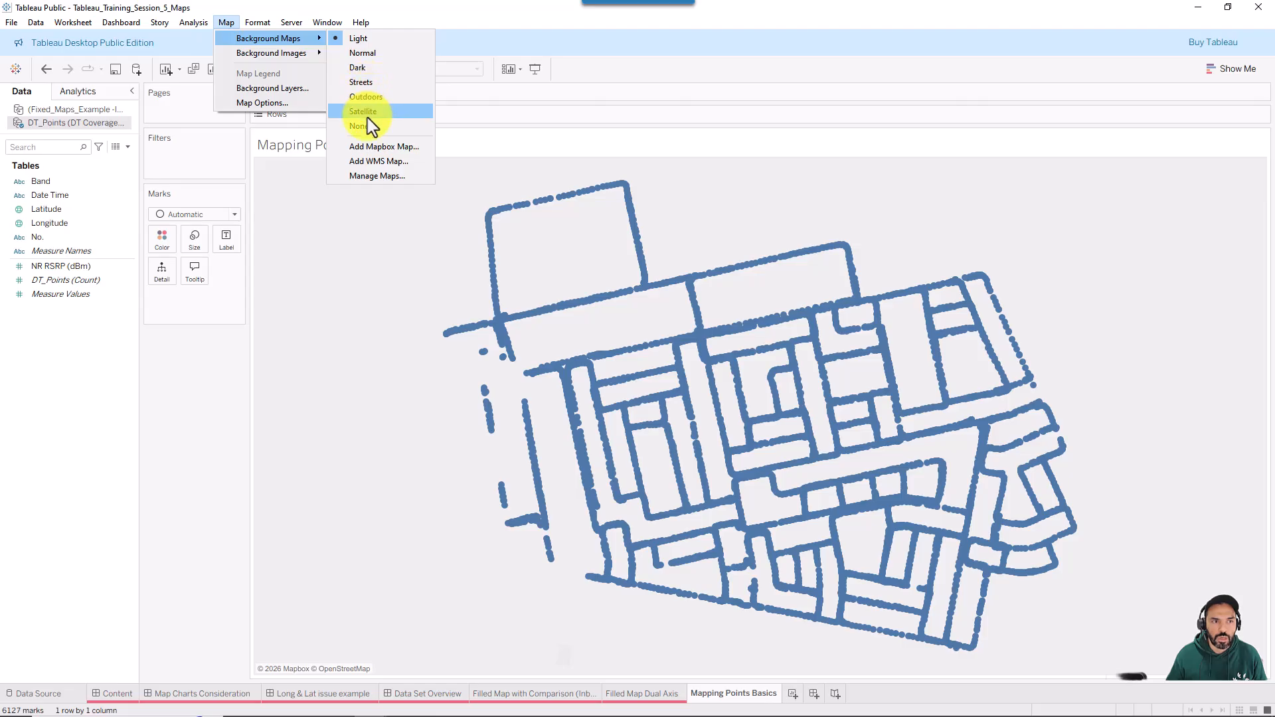
pyautogui.click(372, 98)
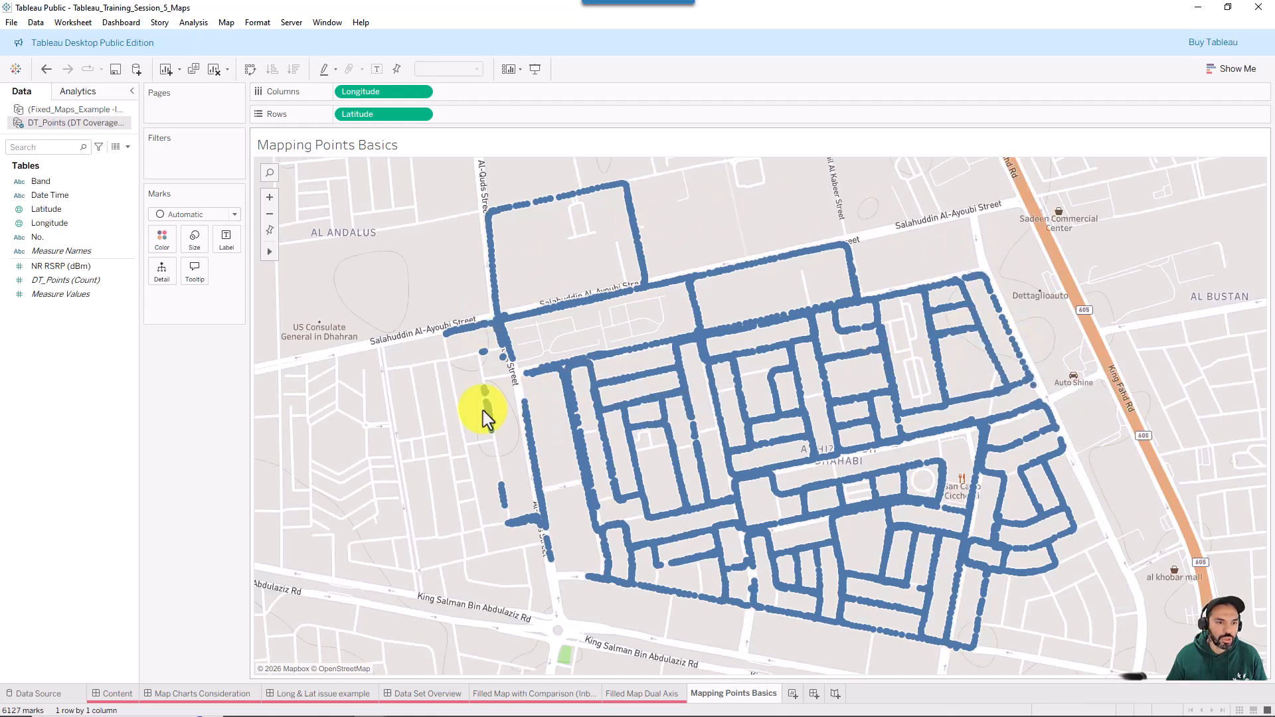
# Preview the Satellite background map and switch back to Outdoors.
pyautogui.click(228, 23)
pyautogui.moveTo(269, 38)
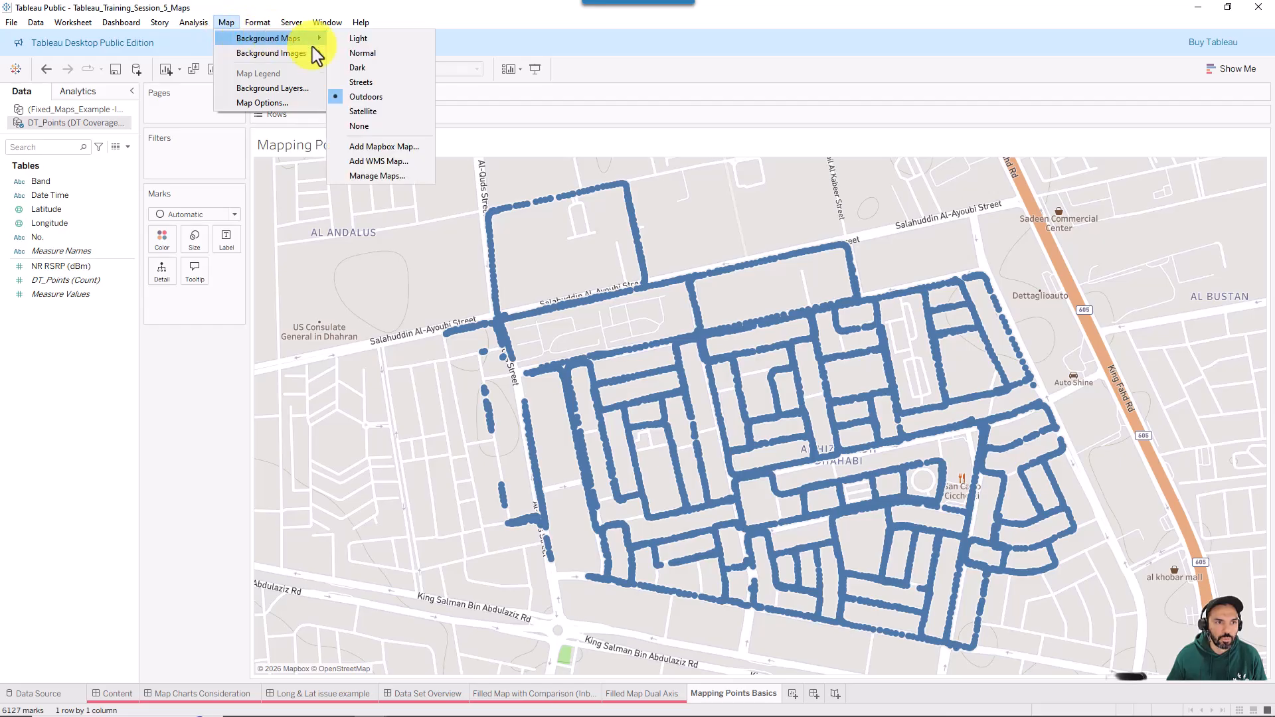
pyautogui.click(367, 114)
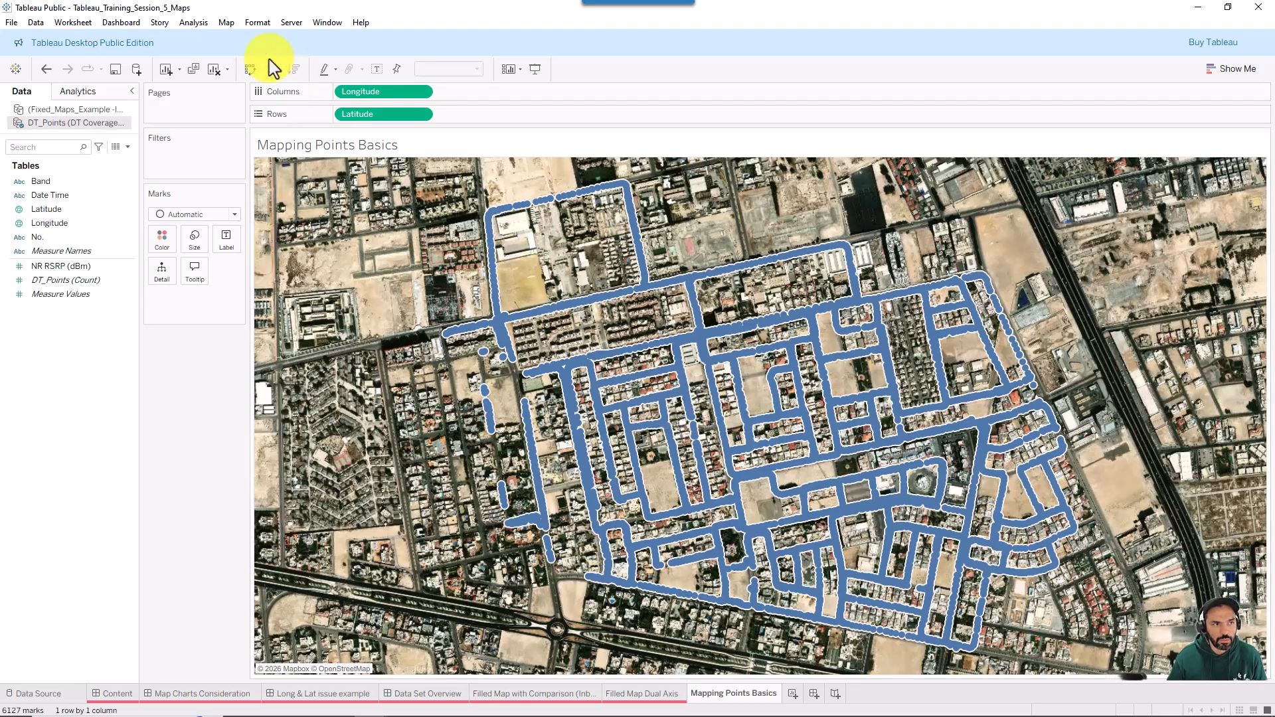
pyautogui.click(226, 23)
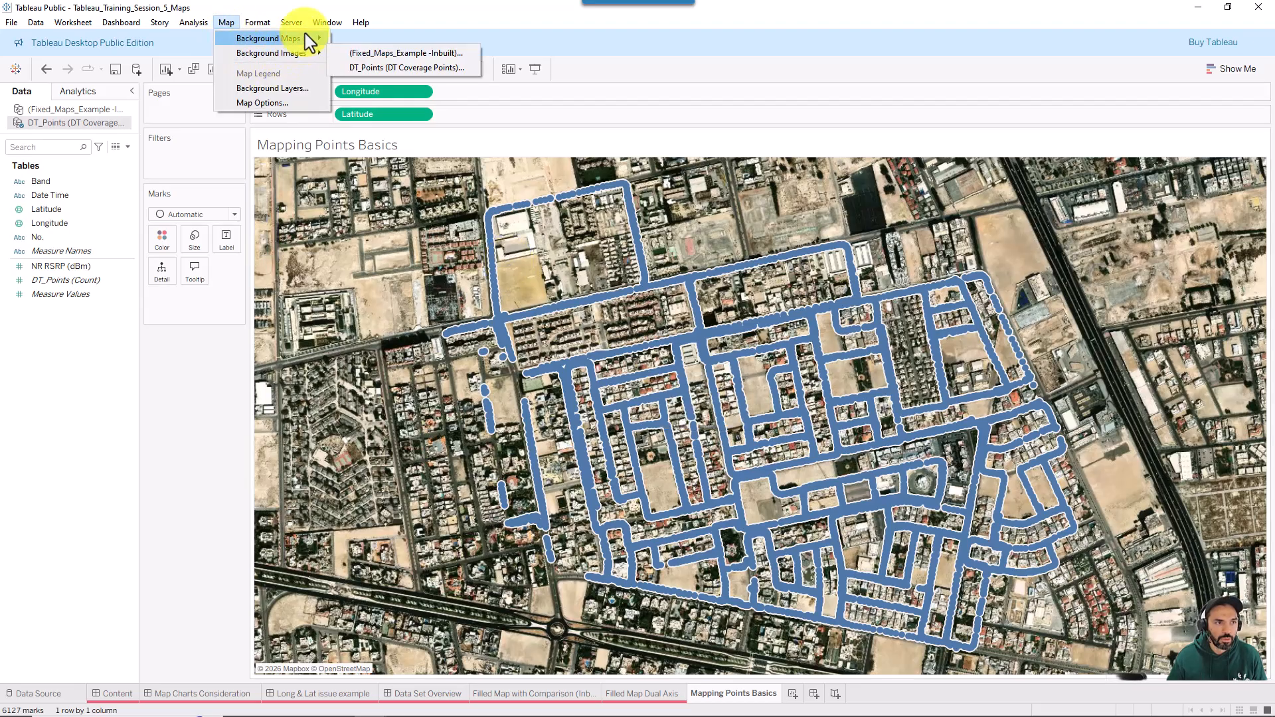
pyautogui.moveTo(310, 42)
pyautogui.click(369, 97)
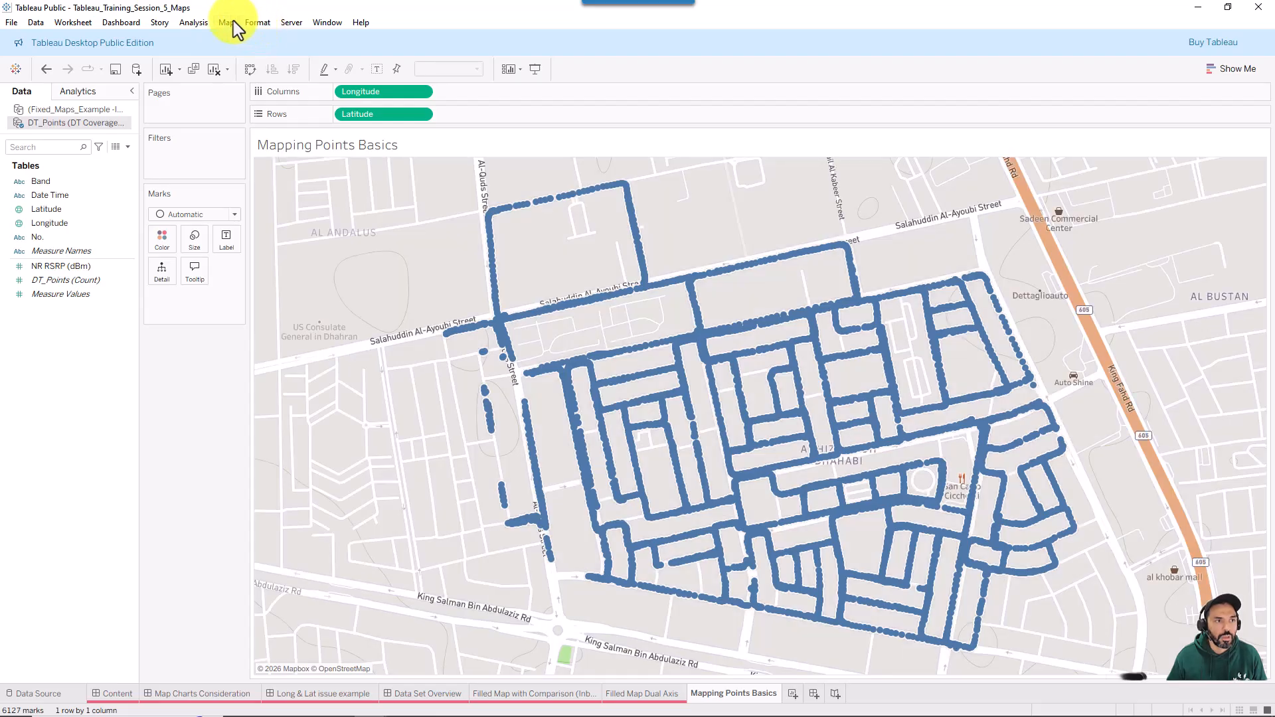
# Open the background layers settings for the points map.
pyautogui.click(228, 22)
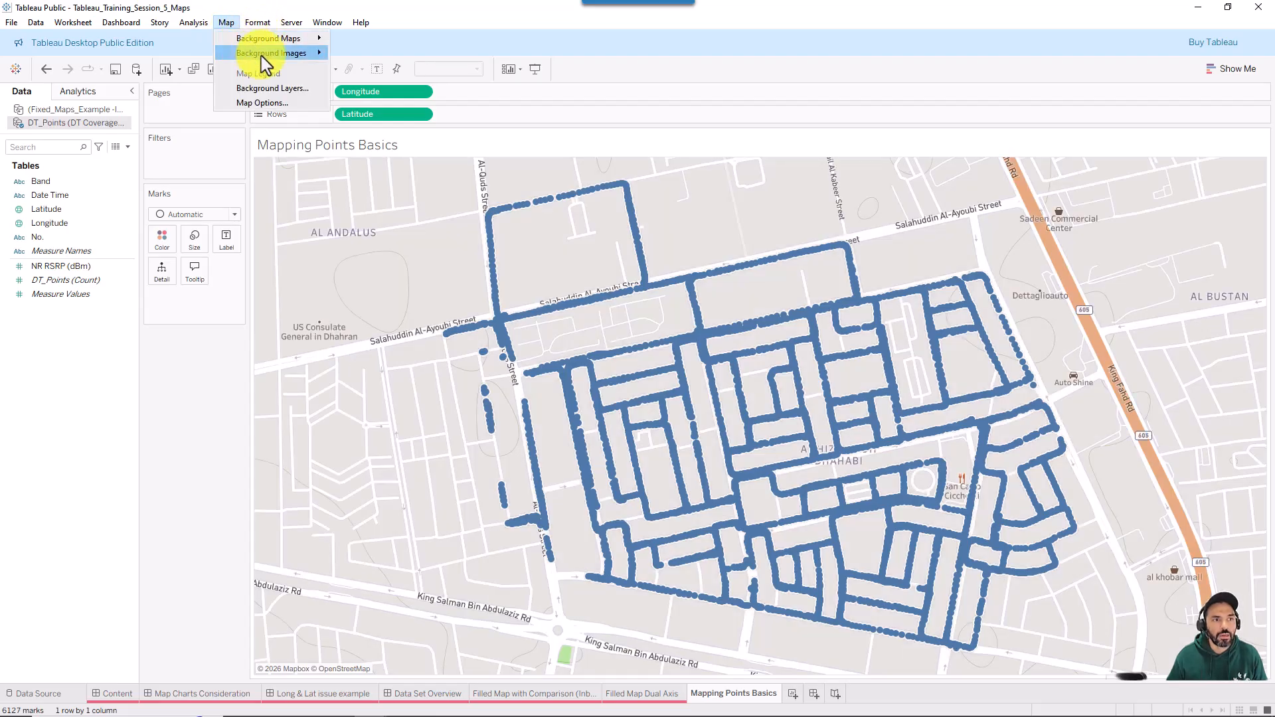
pyautogui.moveTo(266, 65)
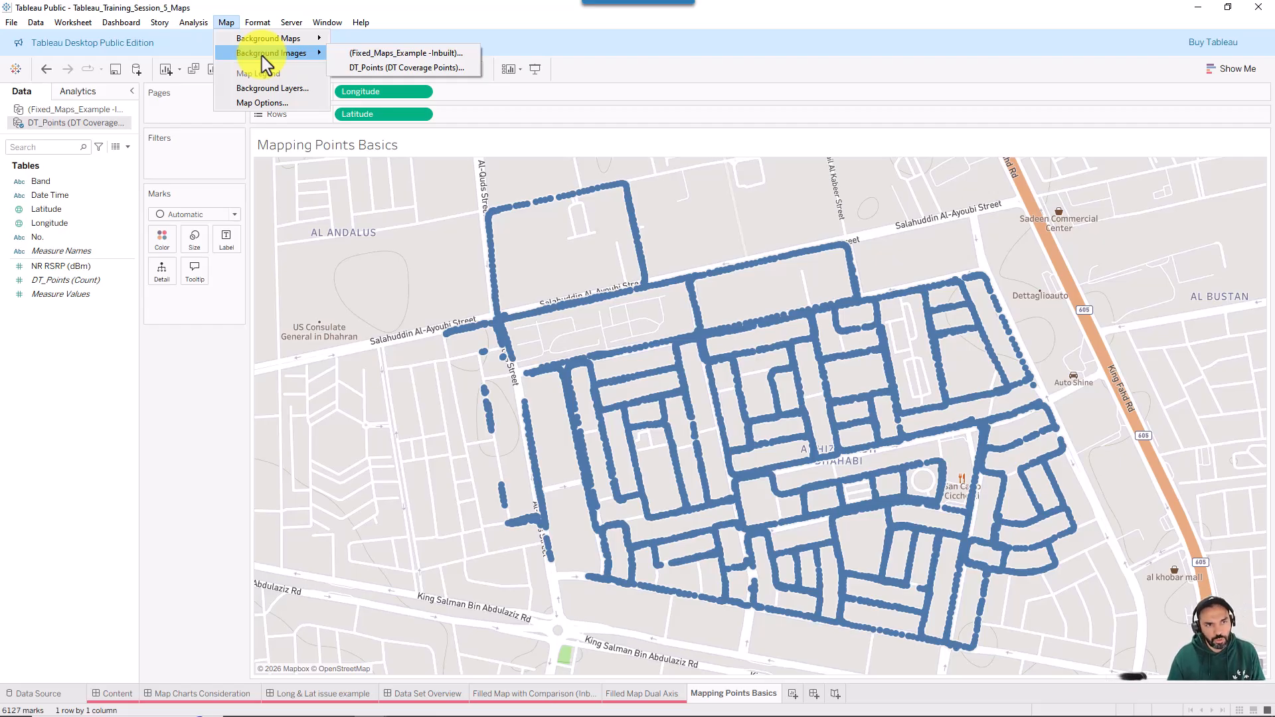
pyautogui.click(289, 89)
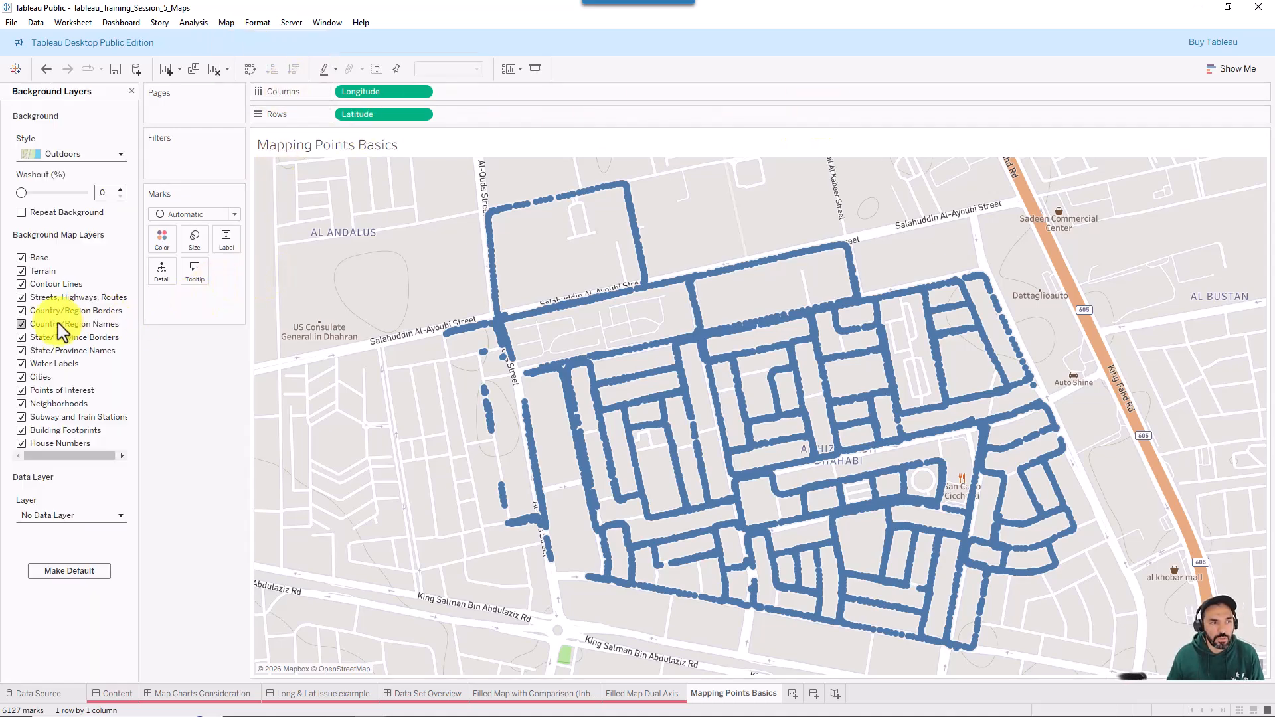
# Toggle the Terrain and the Streets, Highways, Routes layers off and back on, and try the washout setting, leaving it at 0%.
pyautogui.click(22, 269)
pyautogui.click(21, 270)
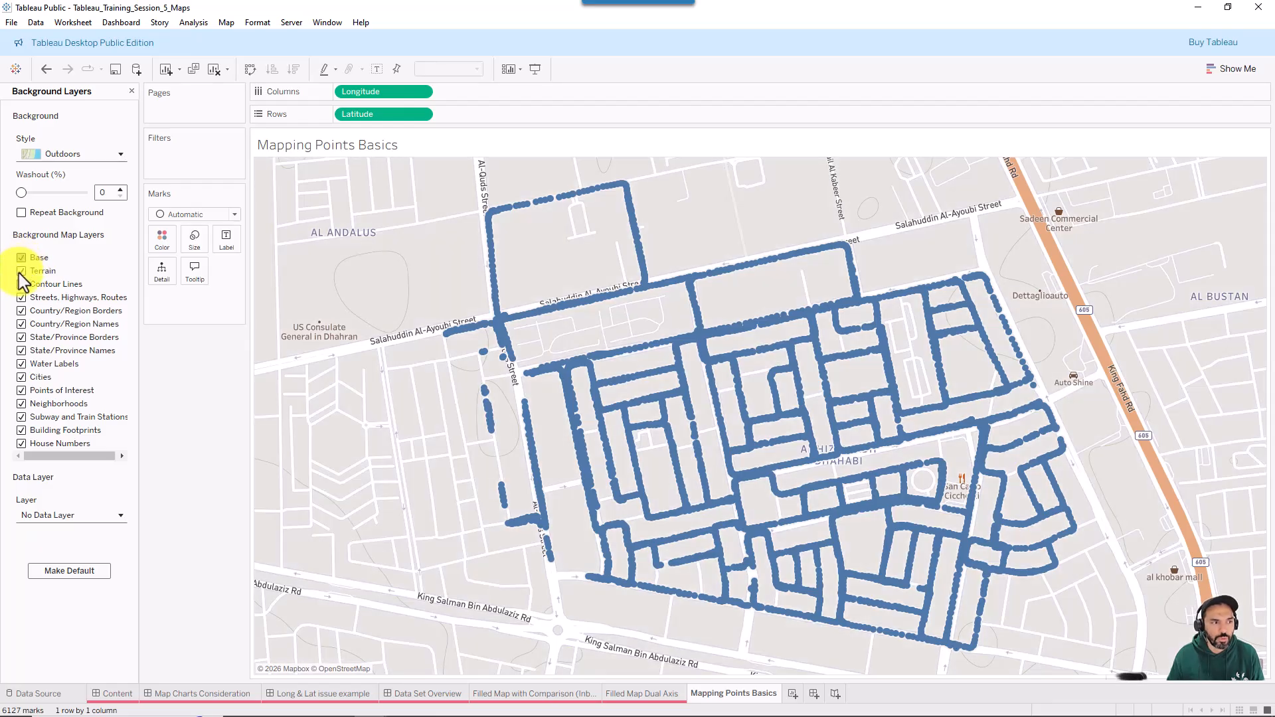
pyautogui.click(21, 297)
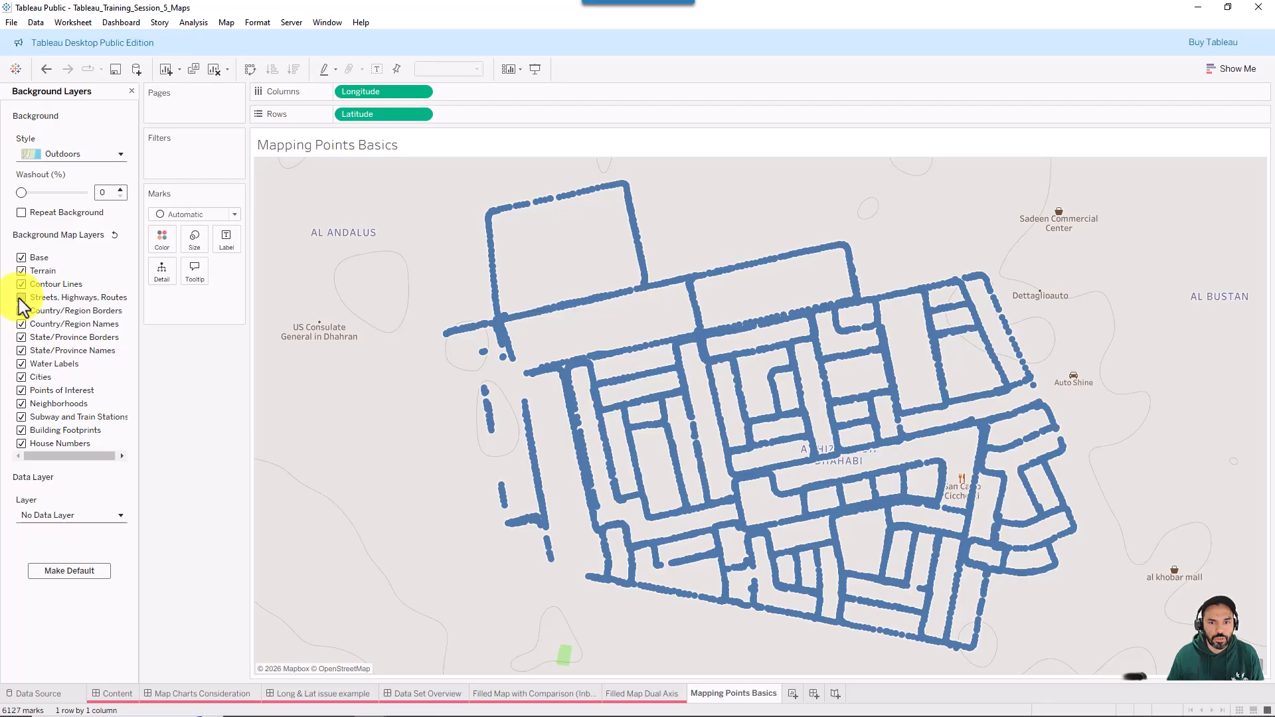
pyautogui.click(21, 297)
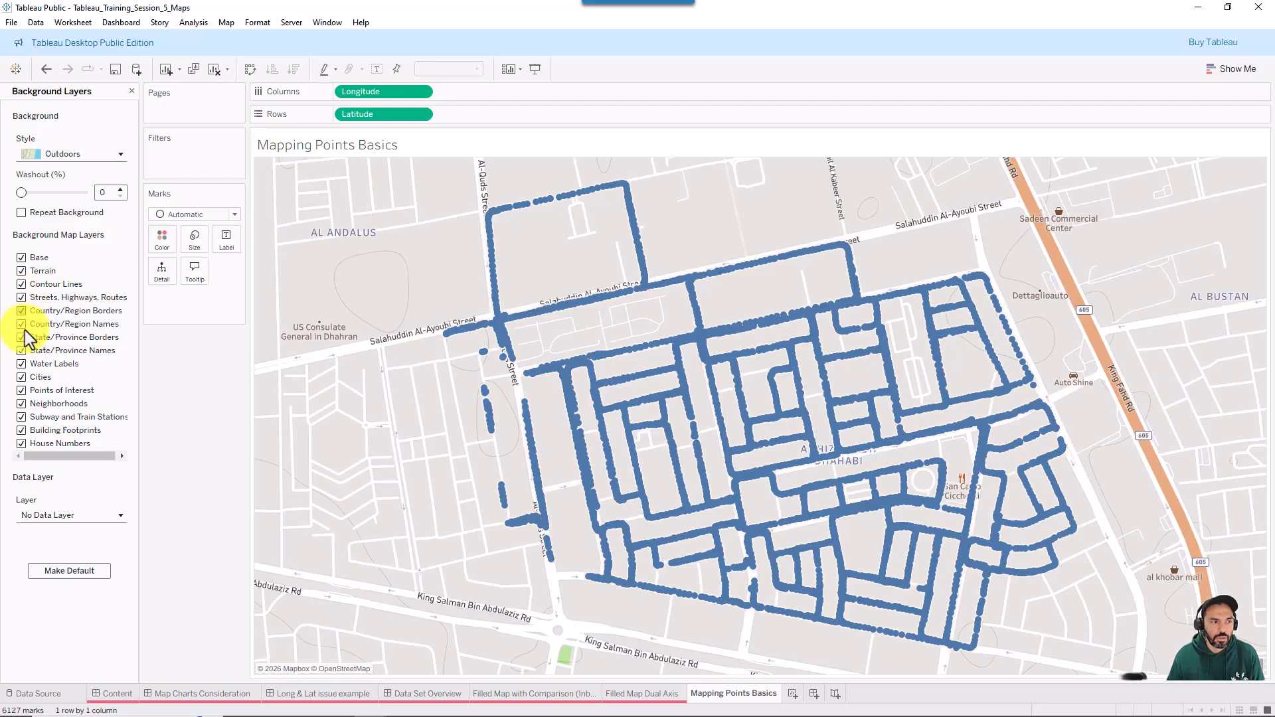
pyautogui.click(21, 378)
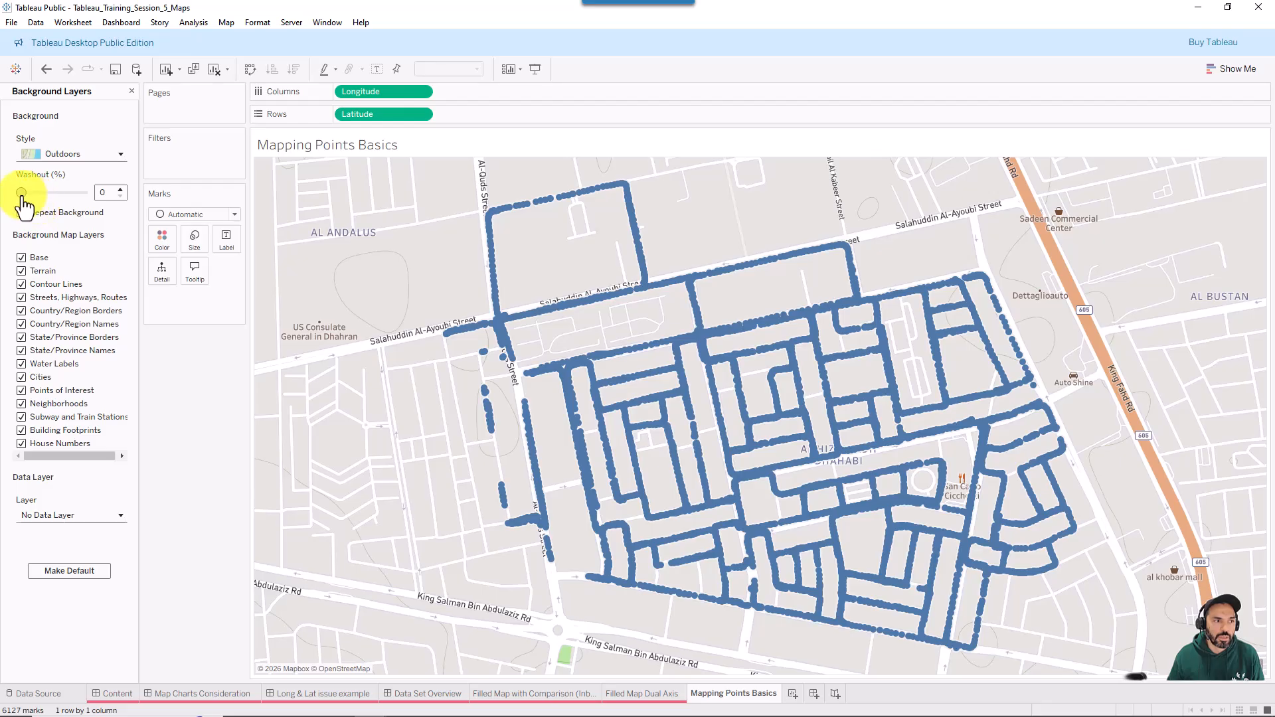
pyautogui.moveTo(22, 193)
pyautogui.mouseDown()
pyautogui.moveTo(55, 193)
pyautogui.moveTo(20, 192)
pyautogui.mouseUp()
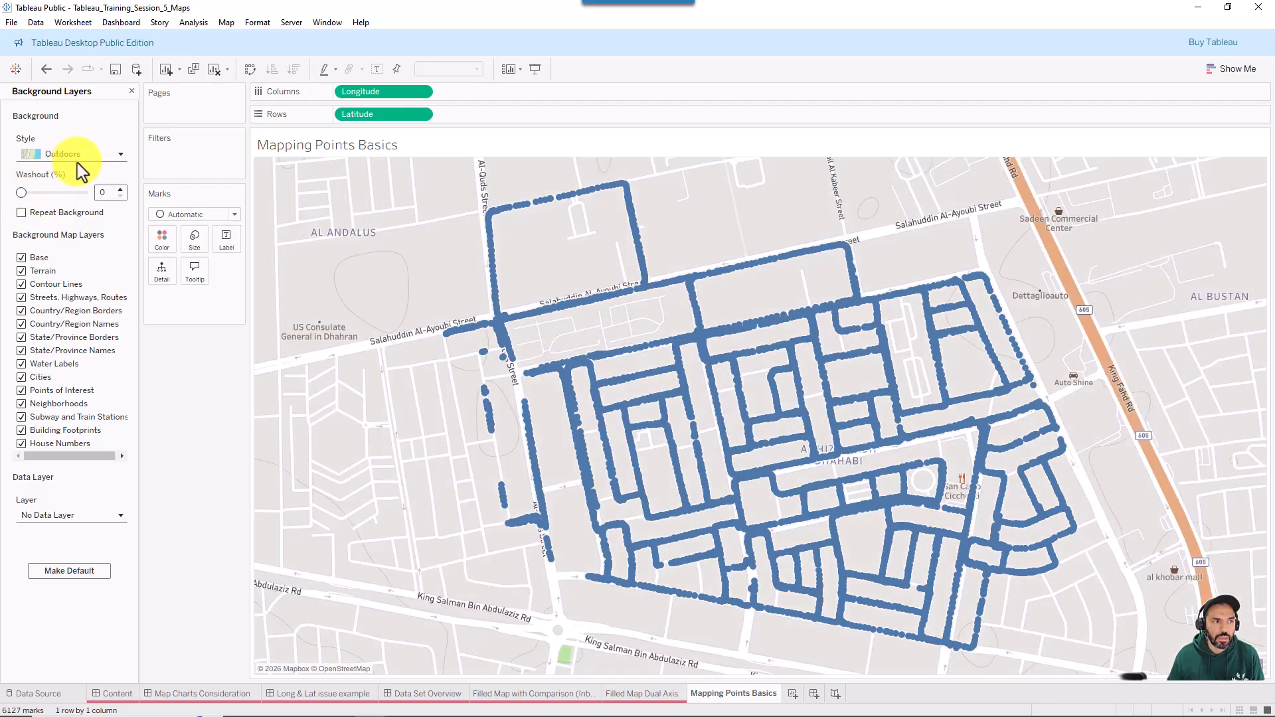
# Try the Light and Satellite styles in the background layers settings and return to Outdoors.
pyautogui.click(87, 159)
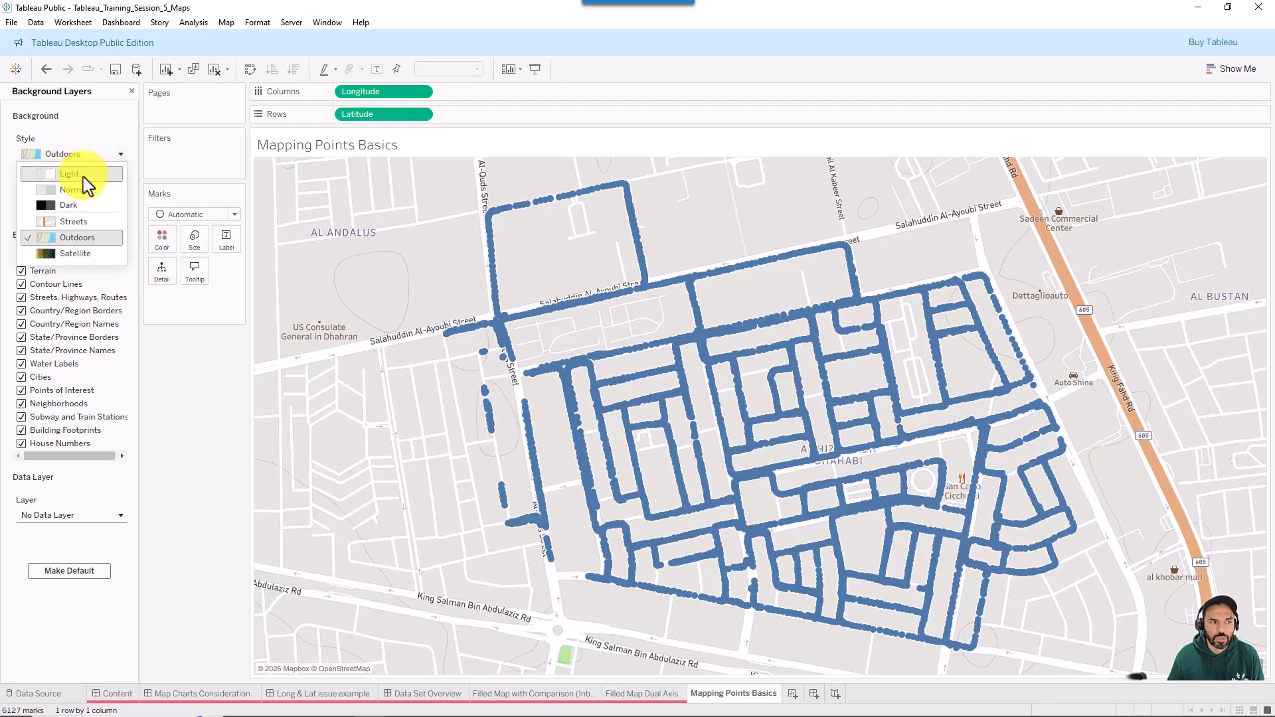
pyautogui.click(84, 175)
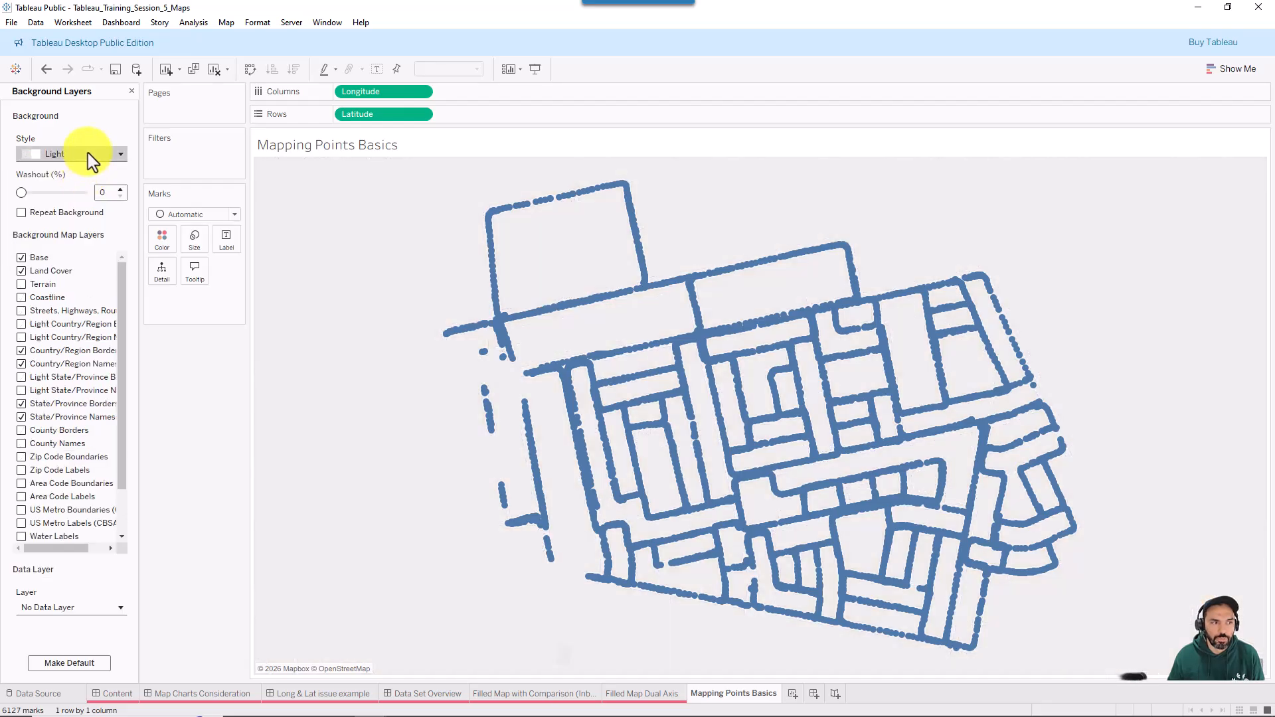
pyautogui.click(85, 157)
pyautogui.click(73, 255)
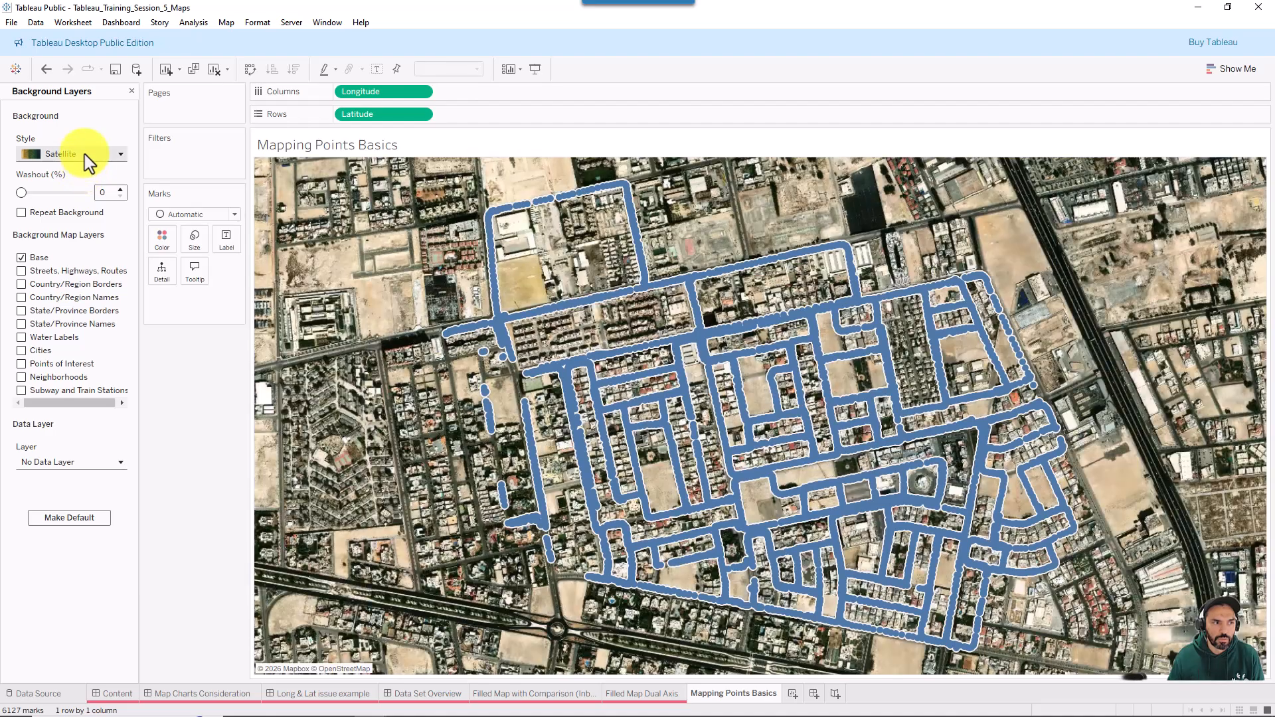
pyautogui.click(85, 154)
pyautogui.click(74, 237)
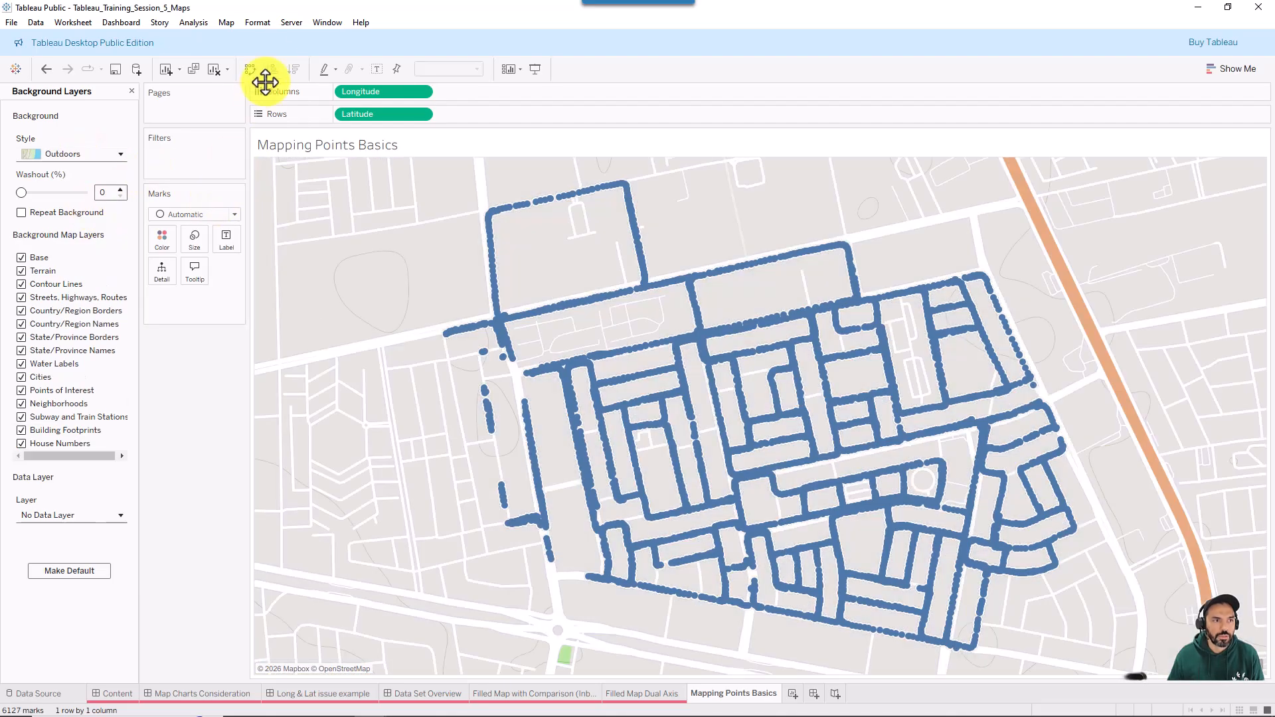
# Open the map options, toggle the map search off and back on, and turn on the map scale.
pyautogui.click(227, 23)
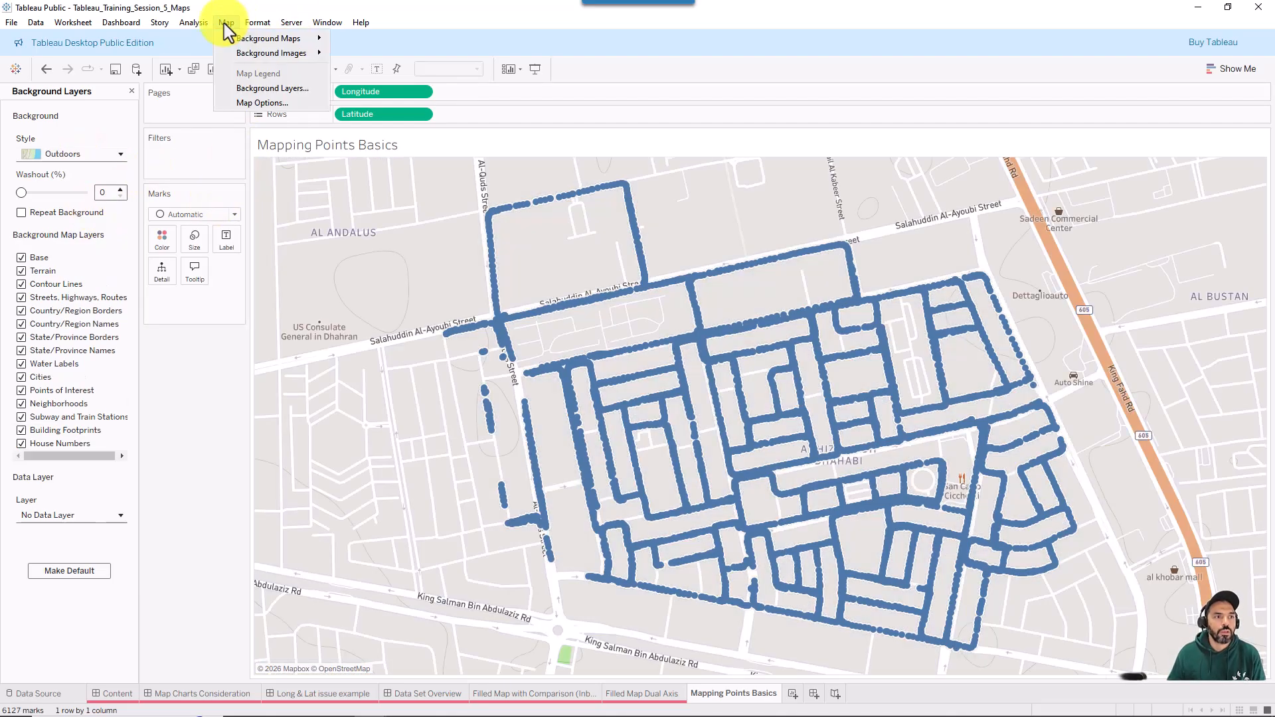
pyautogui.click(266, 103)
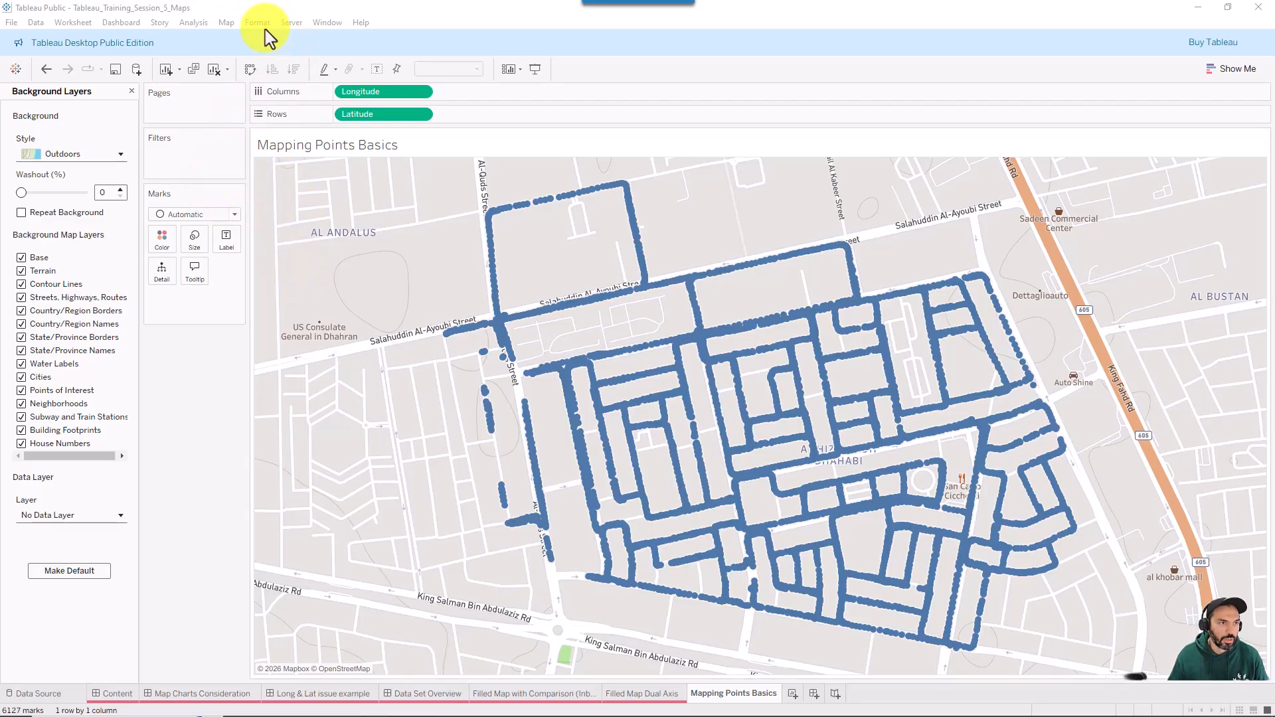
pyautogui.click(228, 22)
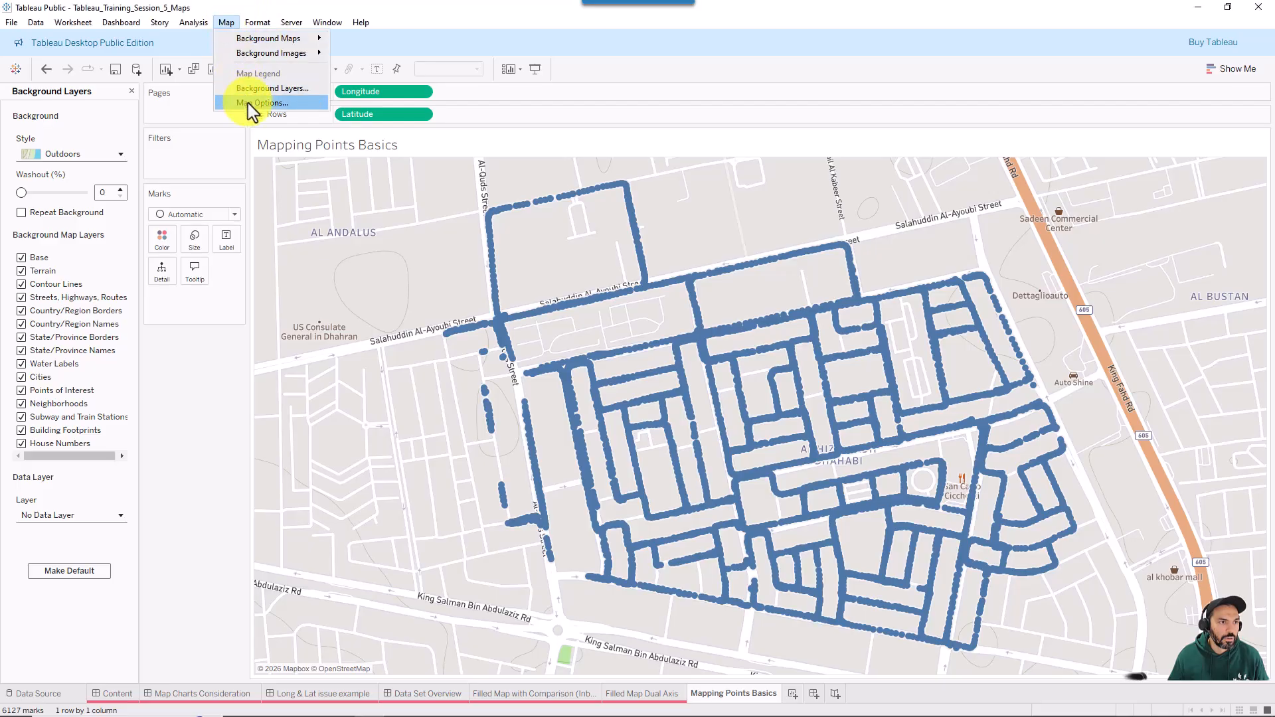
pyautogui.click(247, 103)
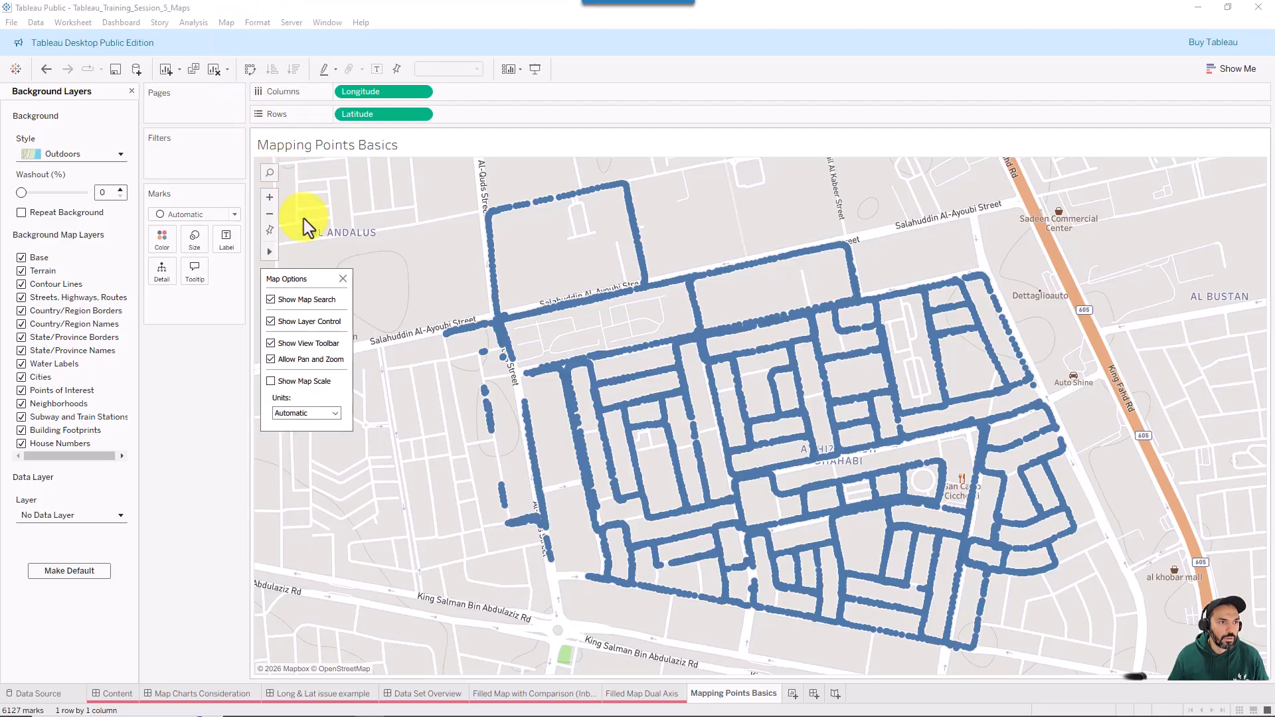
pyautogui.click(271, 300)
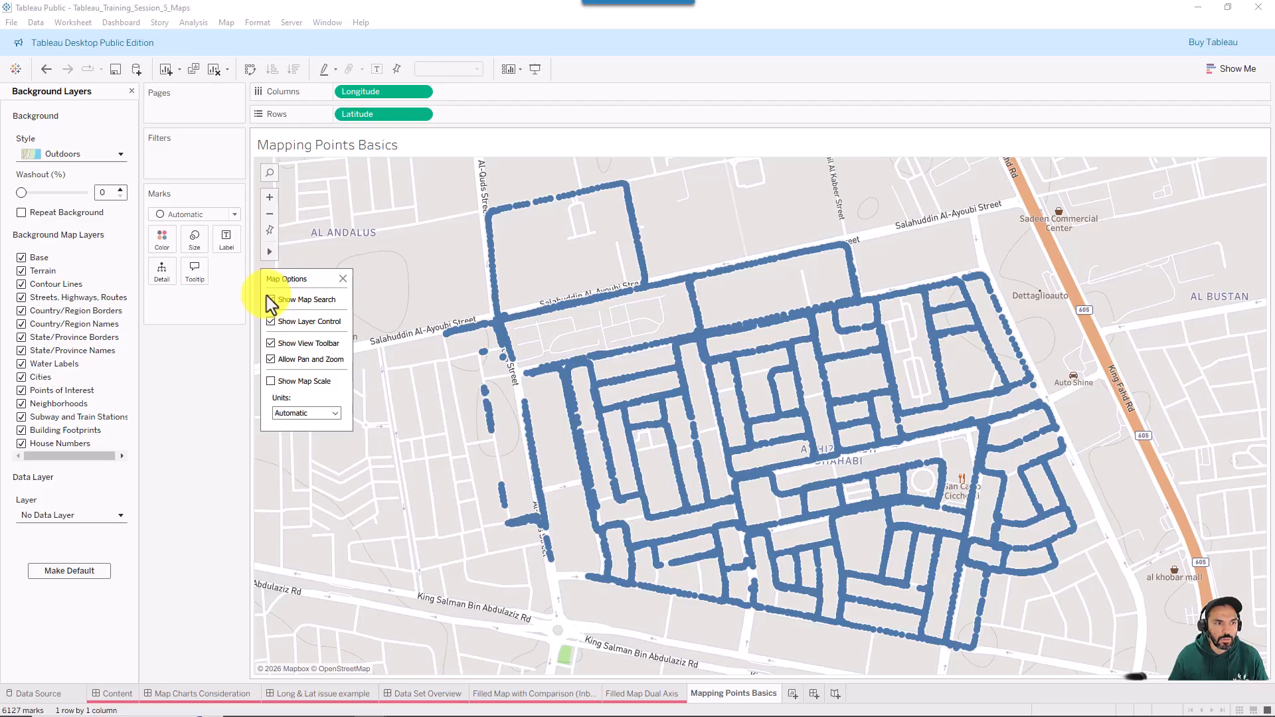
pyautogui.click(271, 300)
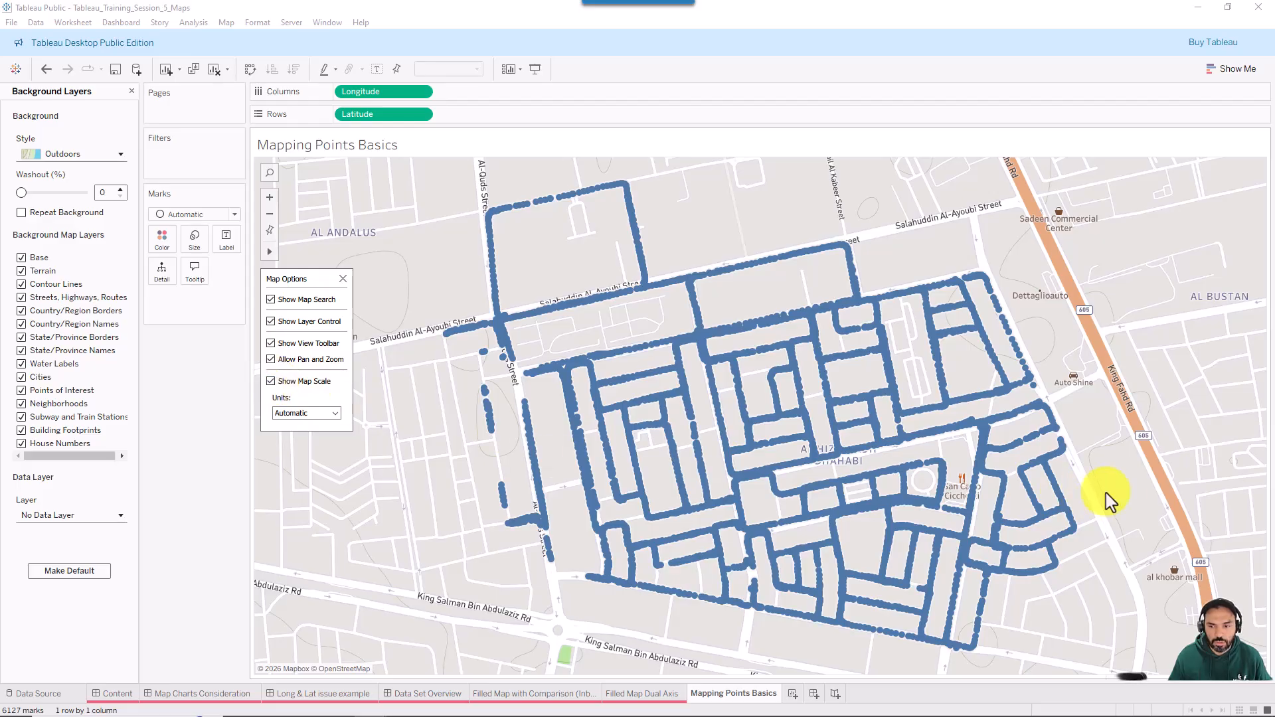
pyautogui.moveTo(1169, 401)
pyautogui.mouseDown()
pyautogui.moveTo(1193, 643)
pyautogui.moveTo(1242, 678)
pyautogui.mouseUp()
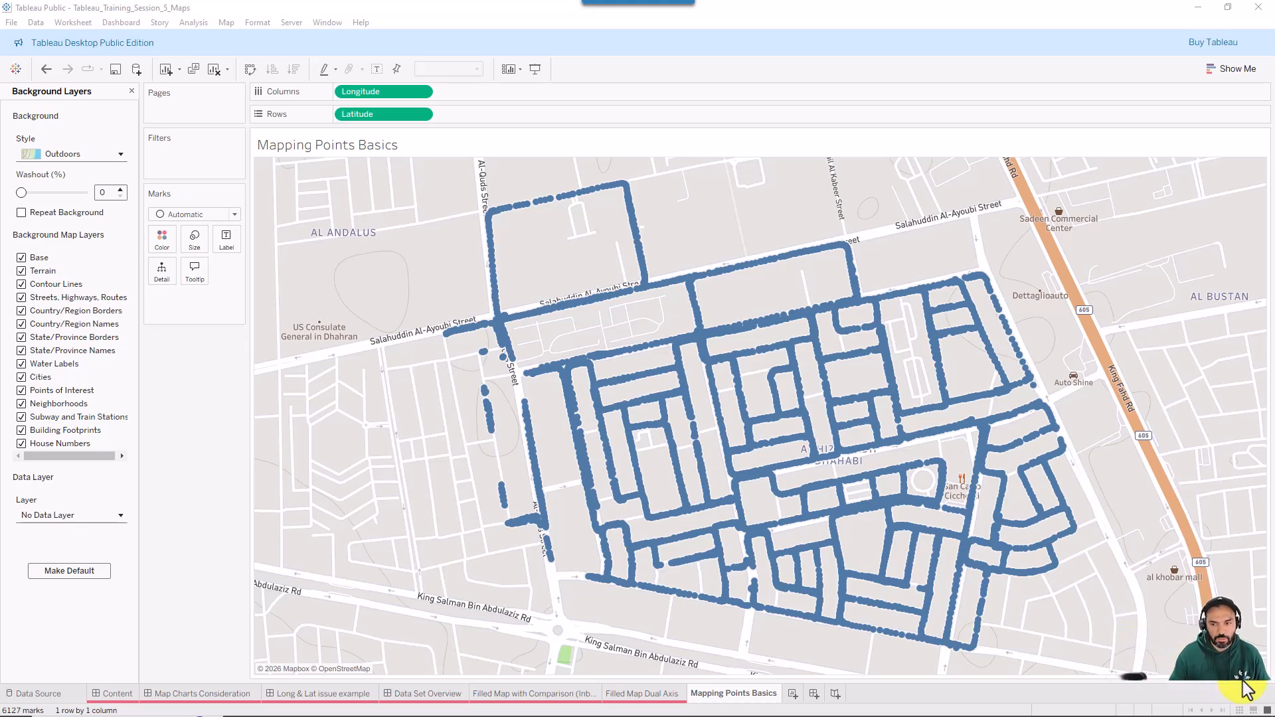
# Set the map scale units to Metric in the map options.
pyautogui.click(227, 22)
pyautogui.click(228, 106)
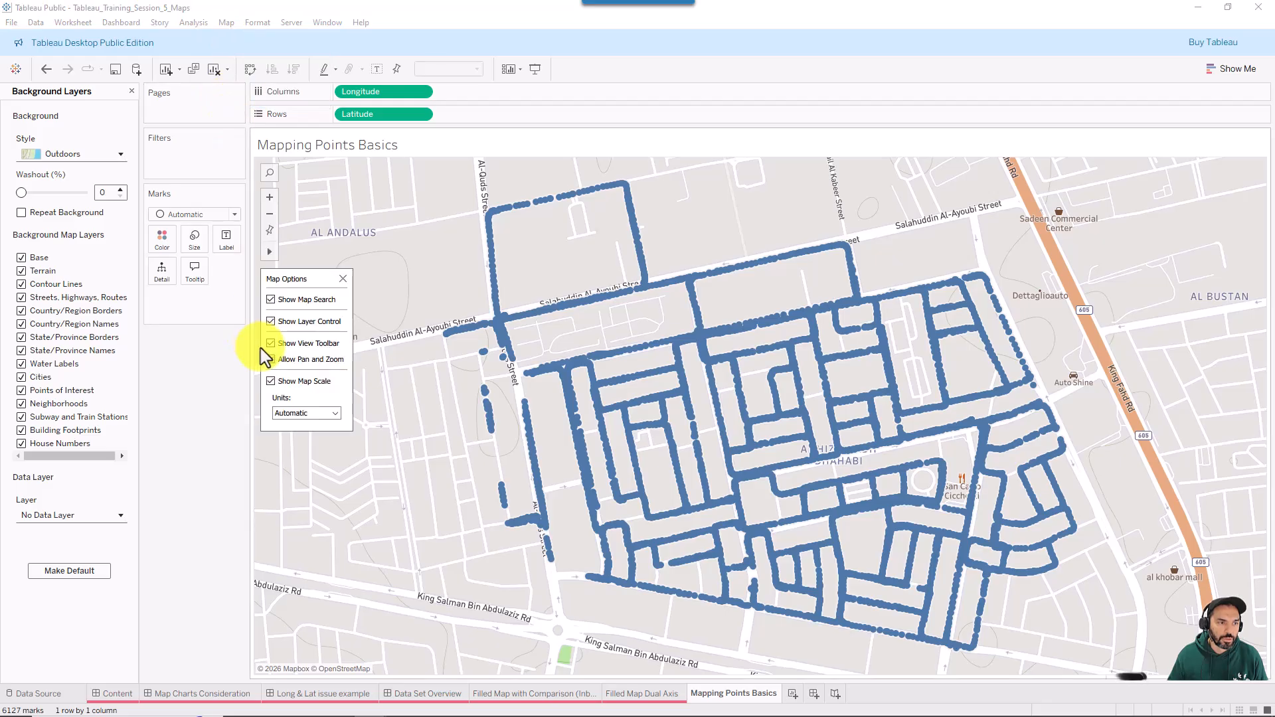
pyautogui.click(304, 412)
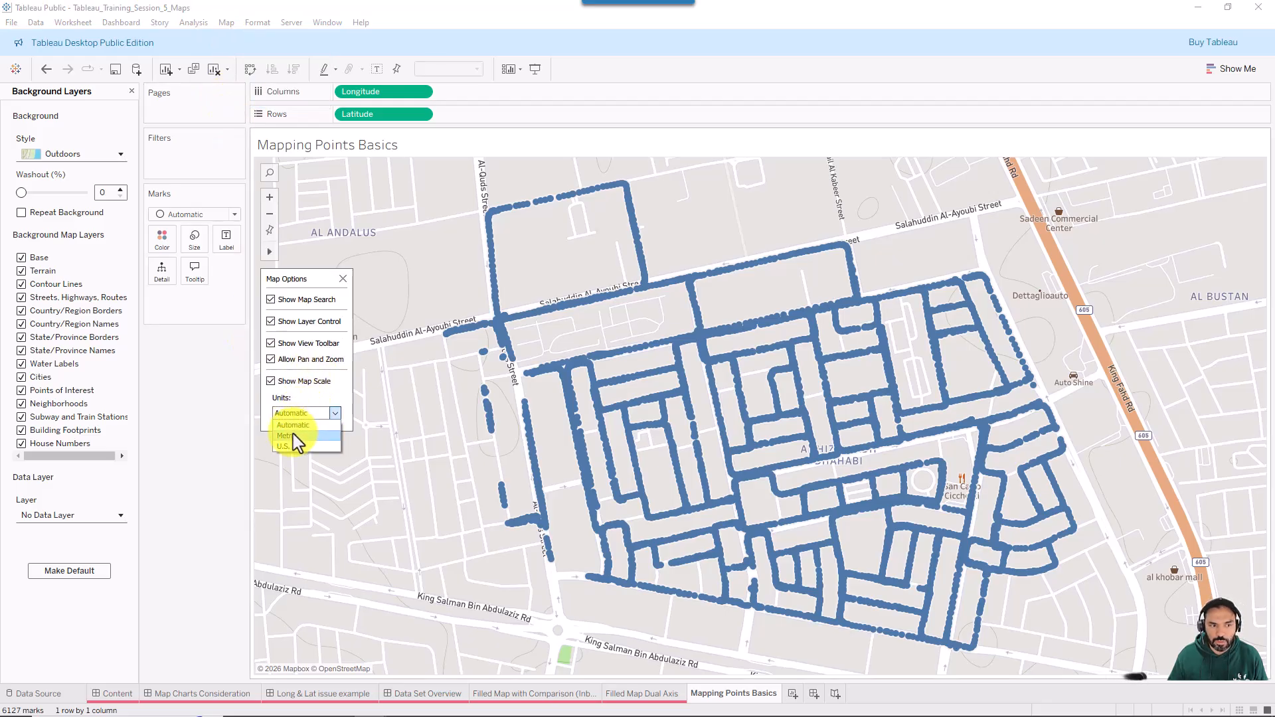
pyautogui.click(293, 433)
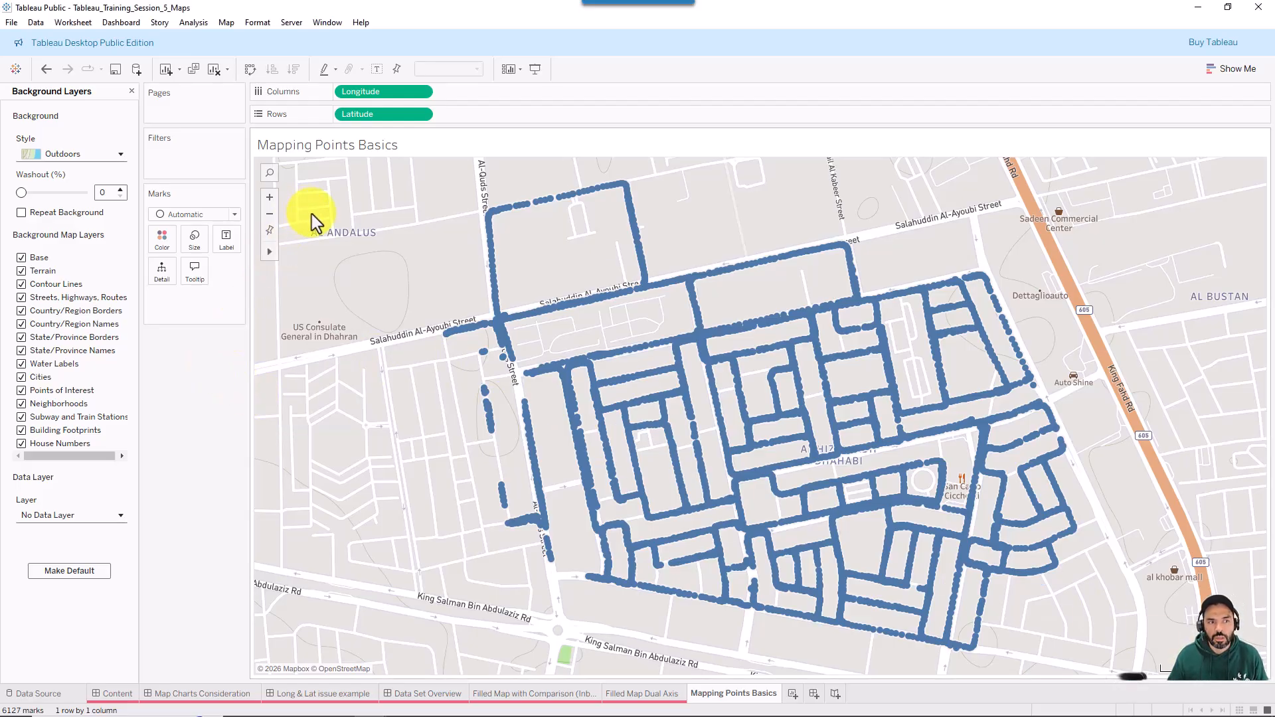
# Open the map search, zoom into the area around Al Andalus with the Zoom Area tool, and reset the map view.
pyautogui.click(270, 174)
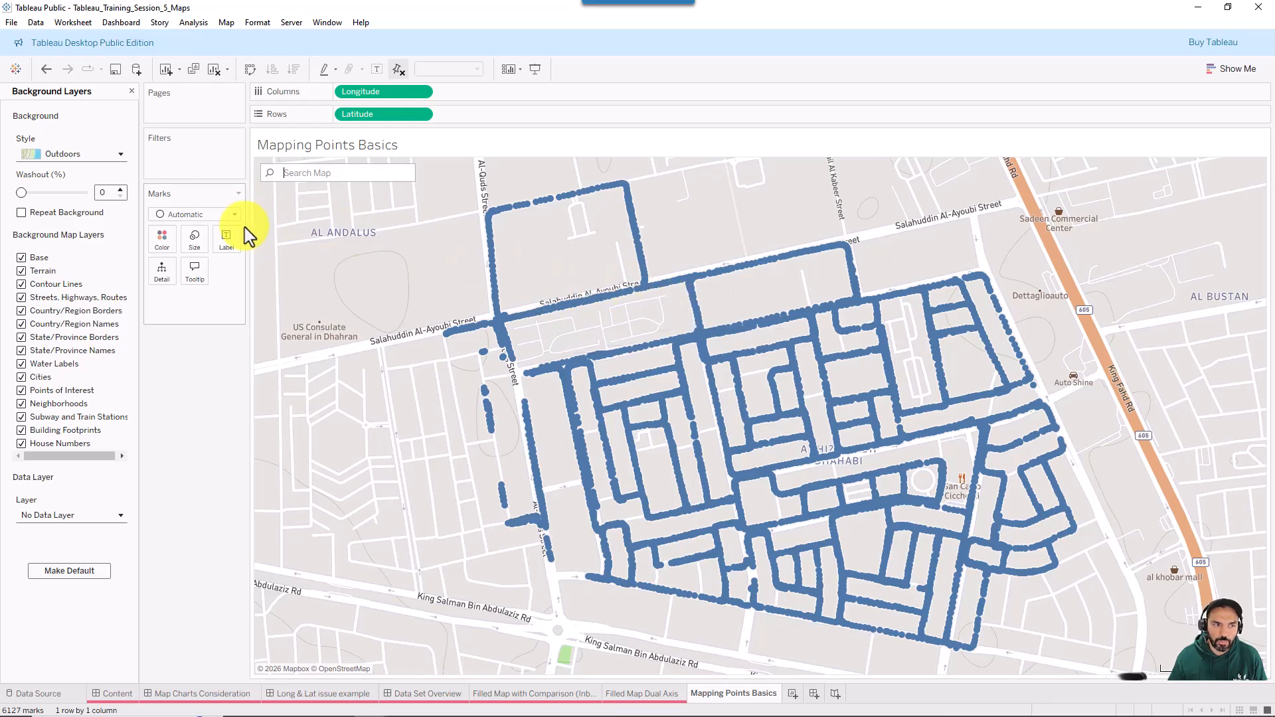
pyautogui.moveTo(269, 253)
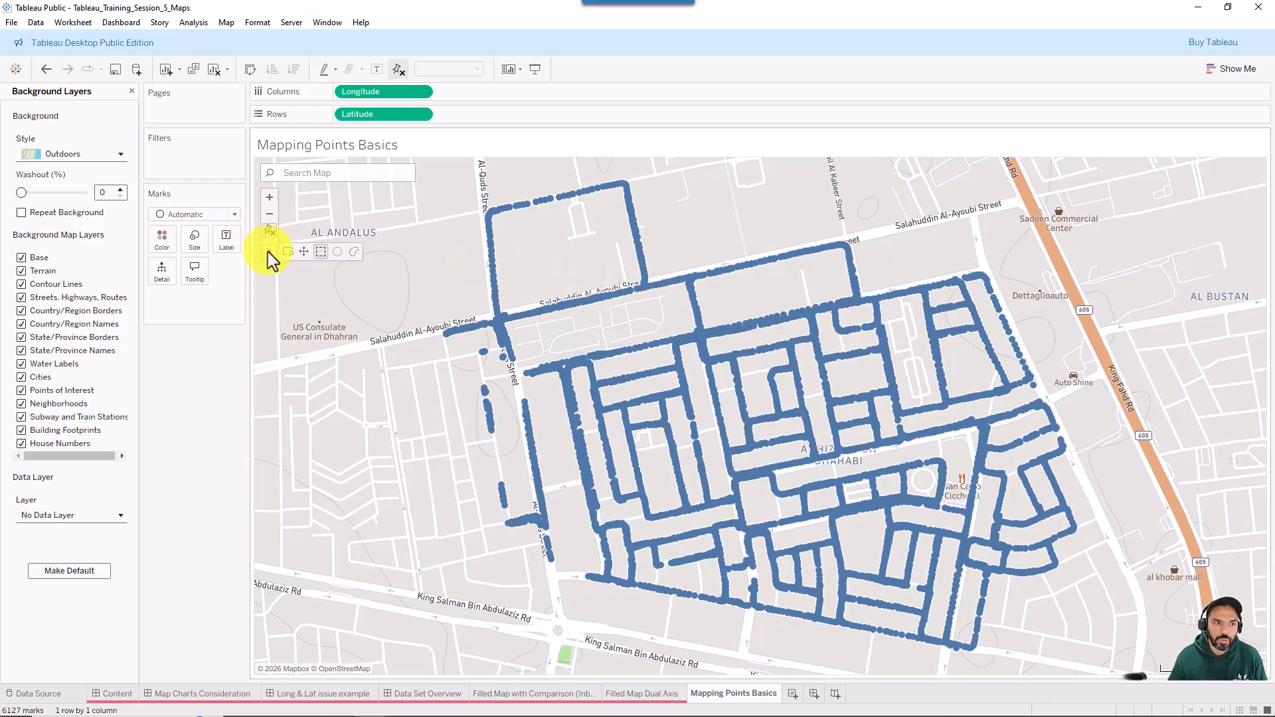
pyautogui.click(289, 253)
pyautogui.moveTo(309, 212); pyautogui.dragTo(487, 295)
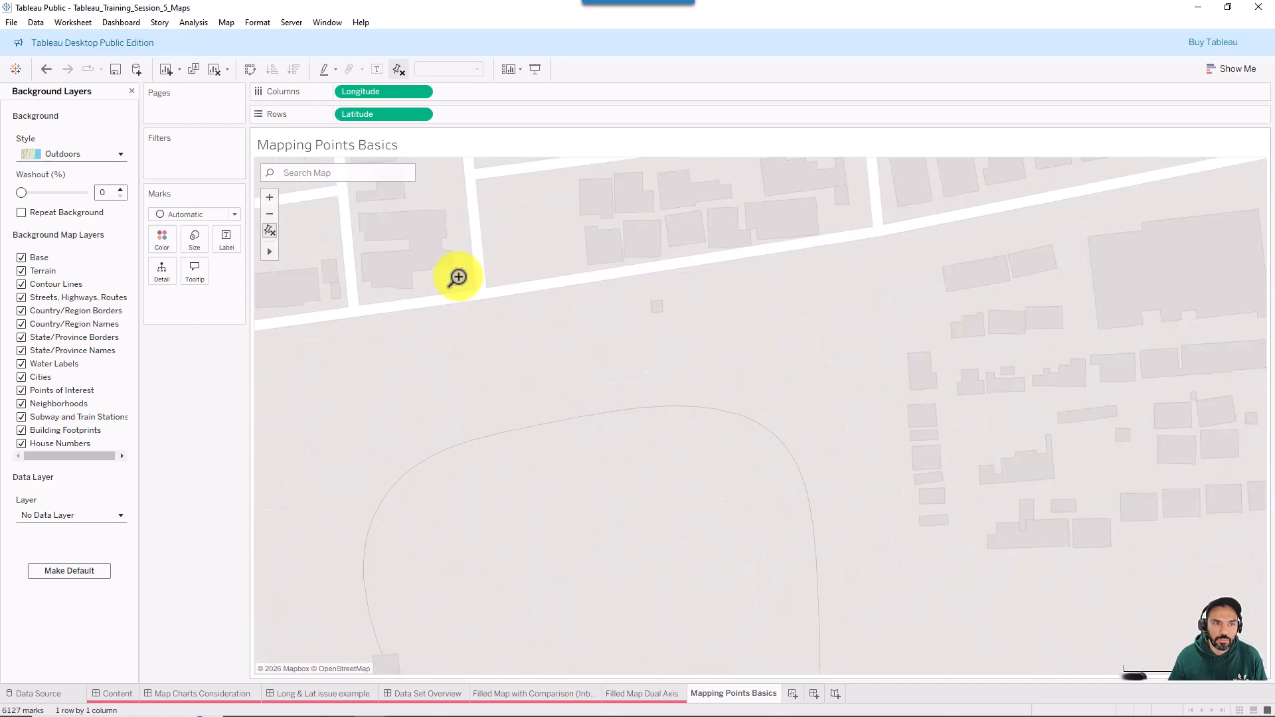
pyautogui.click(269, 231)
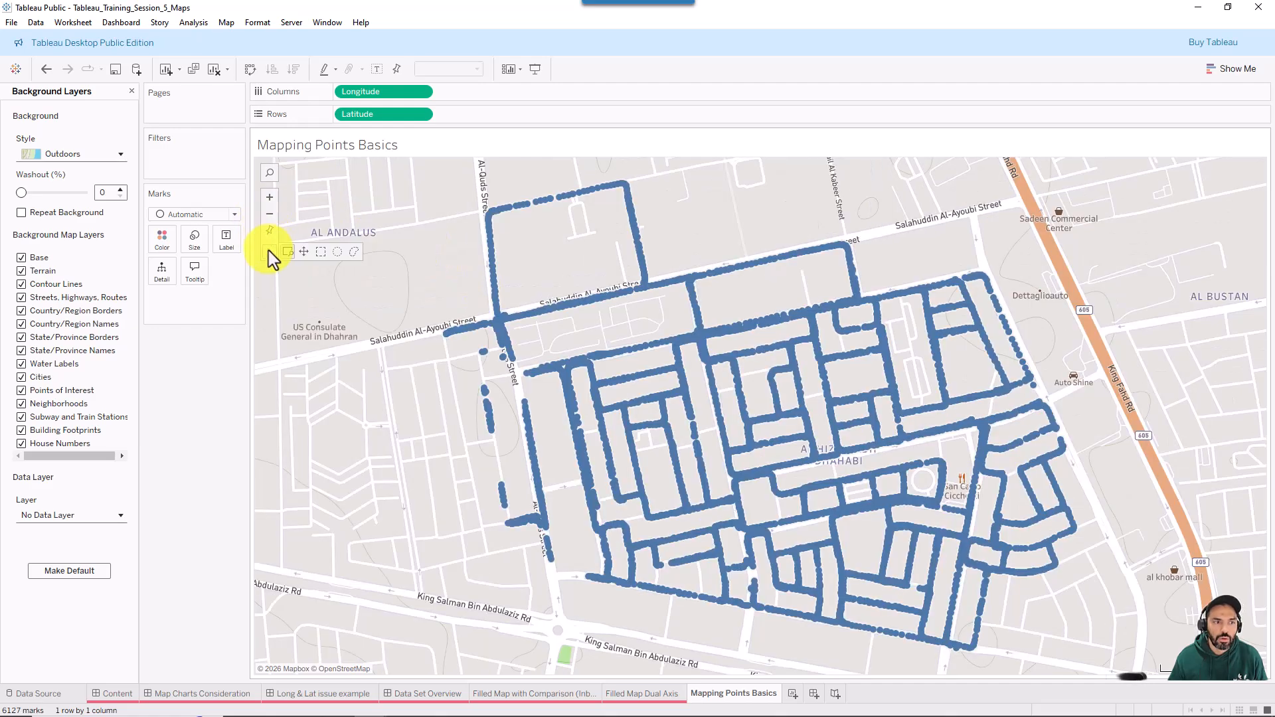
# Move the map around with the Pan tool.
pyautogui.click(304, 251)
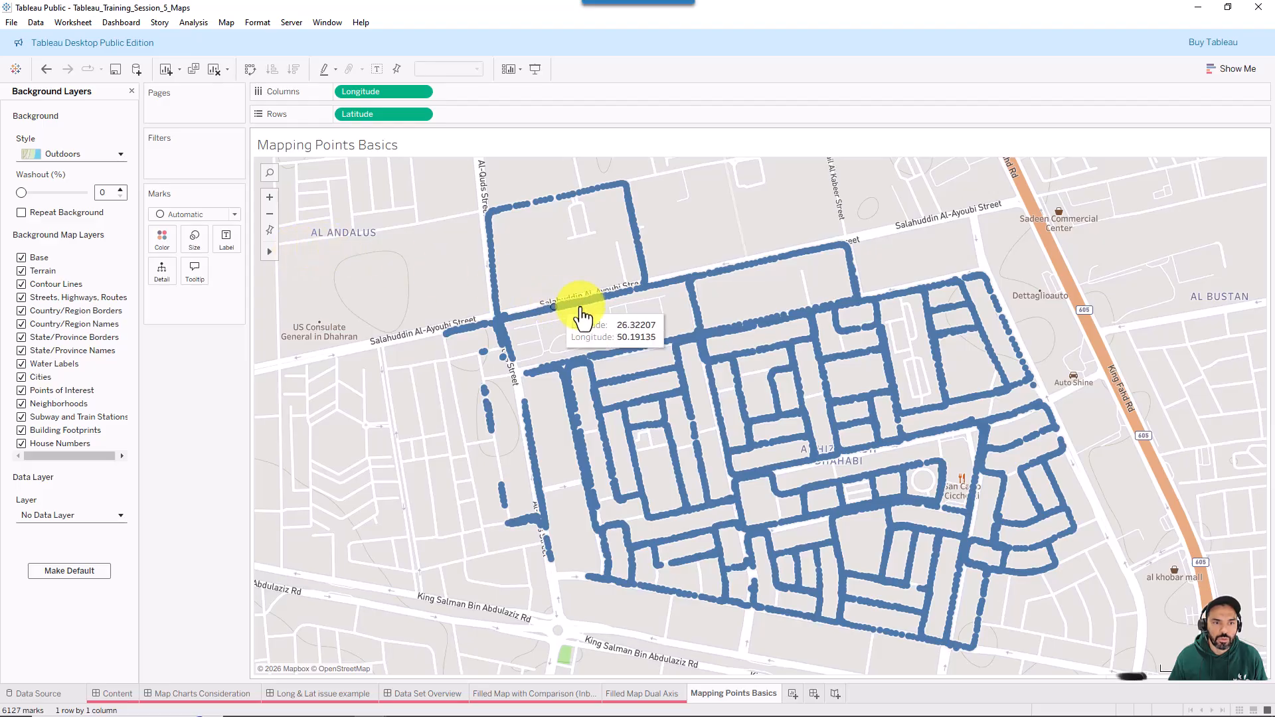
pyautogui.moveTo(490, 257); pyautogui.dragTo(391, 209)
pyautogui.moveTo(436, 271); pyautogui.dragTo(538, 344)
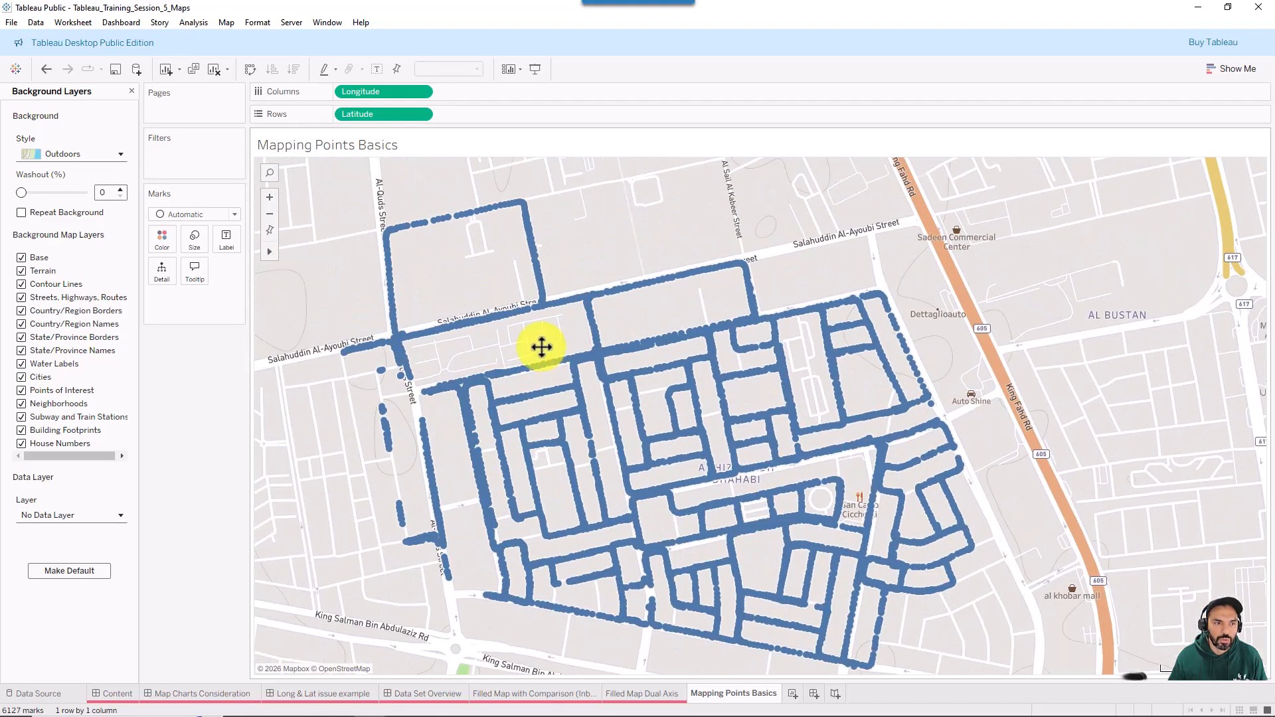
# Select the points around the northwestern block with the rectangular selection tool, then clear the selection.
pyautogui.moveTo(266, 251)
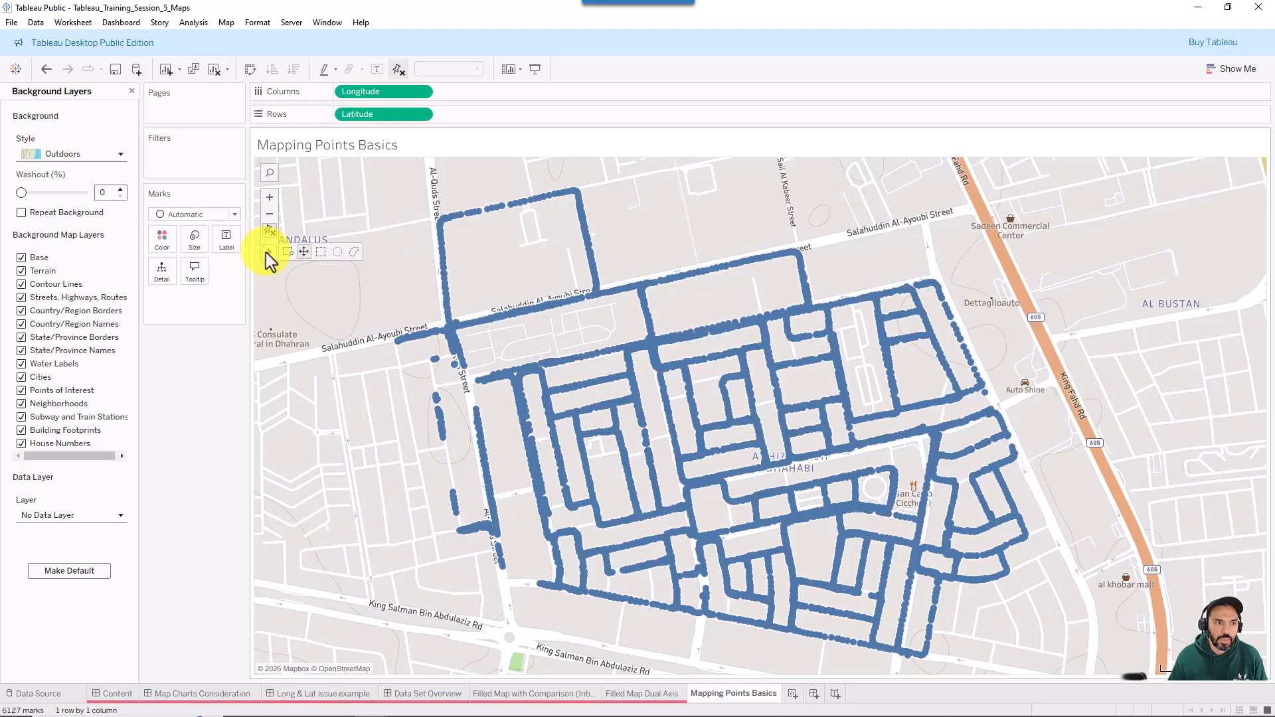
pyautogui.click(321, 252)
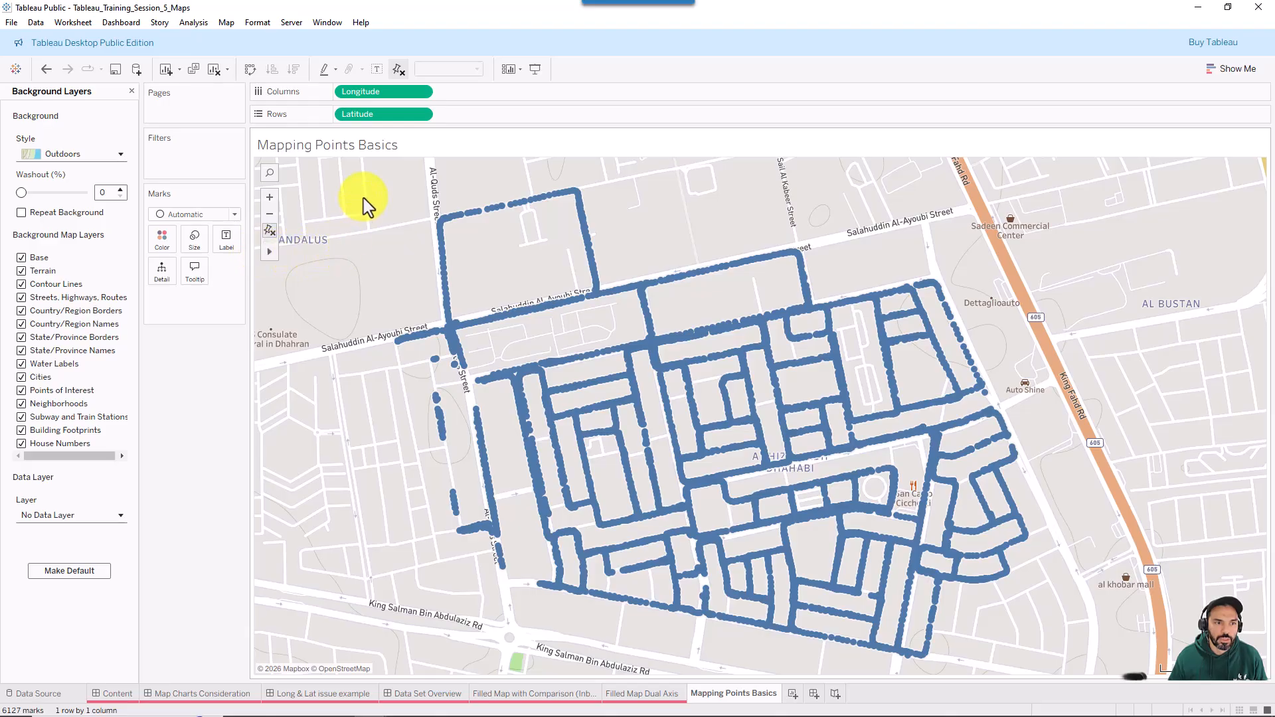
pyautogui.moveTo(366, 194); pyautogui.dragTo(663, 313)
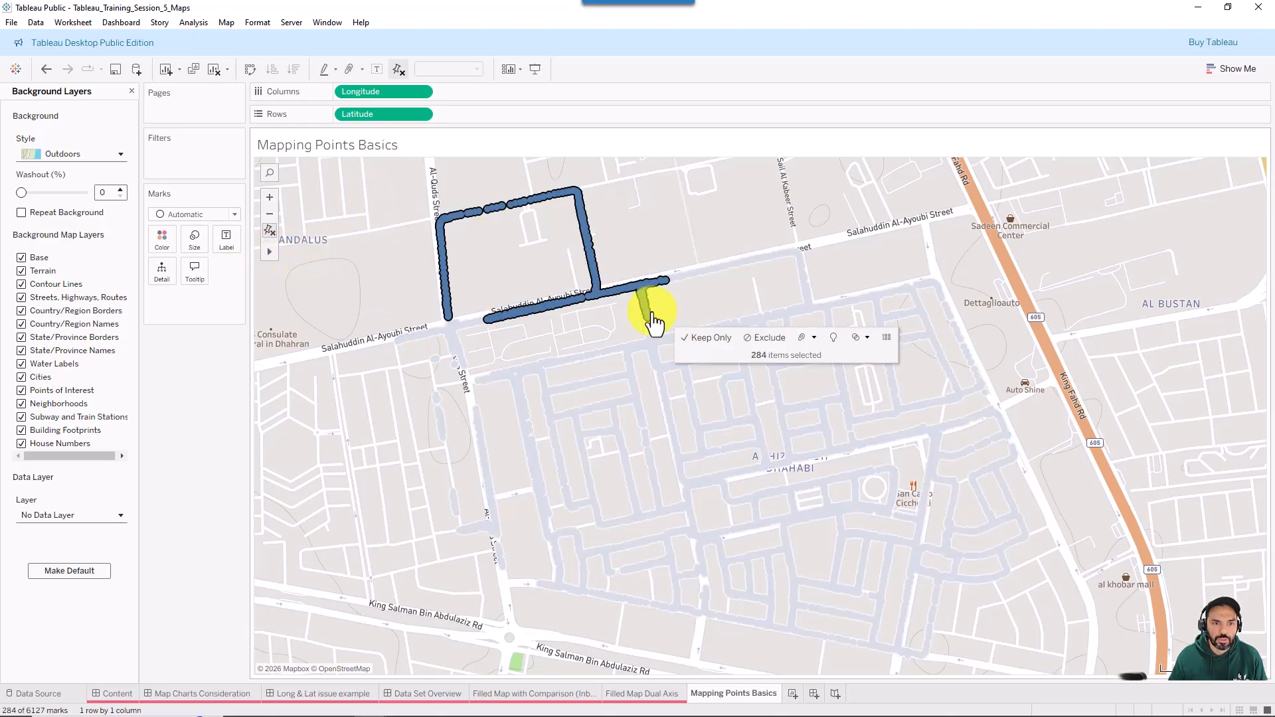
pyautogui.click(674, 245)
pyautogui.moveTo(268, 253)
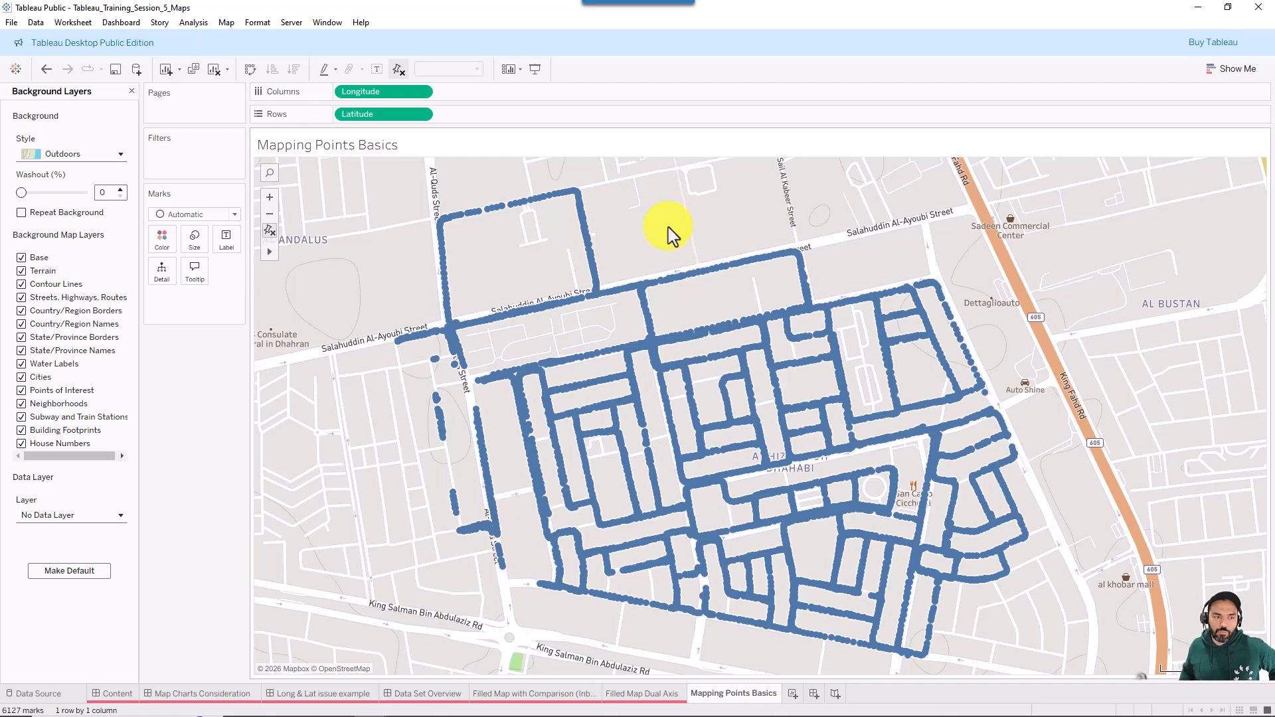
# Close the background layers settings and color the map points by NR RSRP (dBm).
pyautogui.click(131, 91)
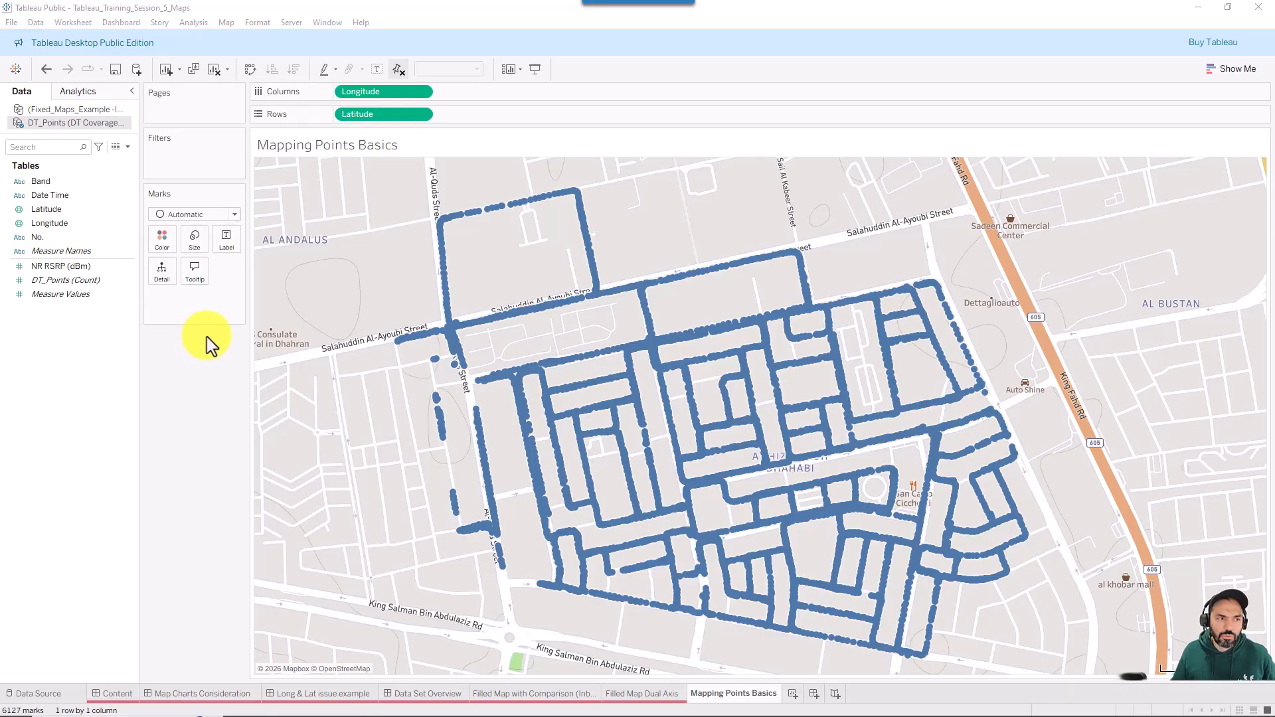
pyautogui.moveTo(206, 337)
pyautogui.mouseDown()
pyautogui.moveTo(95, 272)
pyautogui.moveTo(136, 243)
pyautogui.mouseUp()
pyautogui.press('Escape')
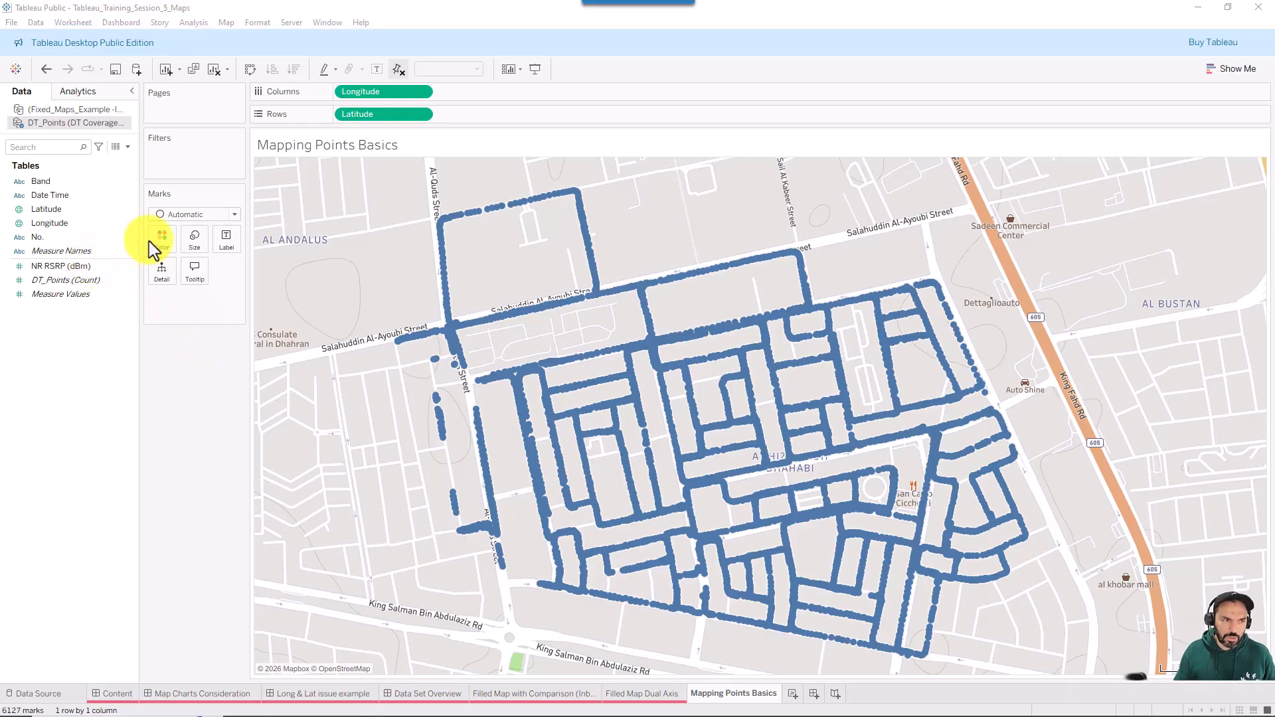
pyautogui.moveTo(91, 268); pyautogui.dragTo(162, 239)
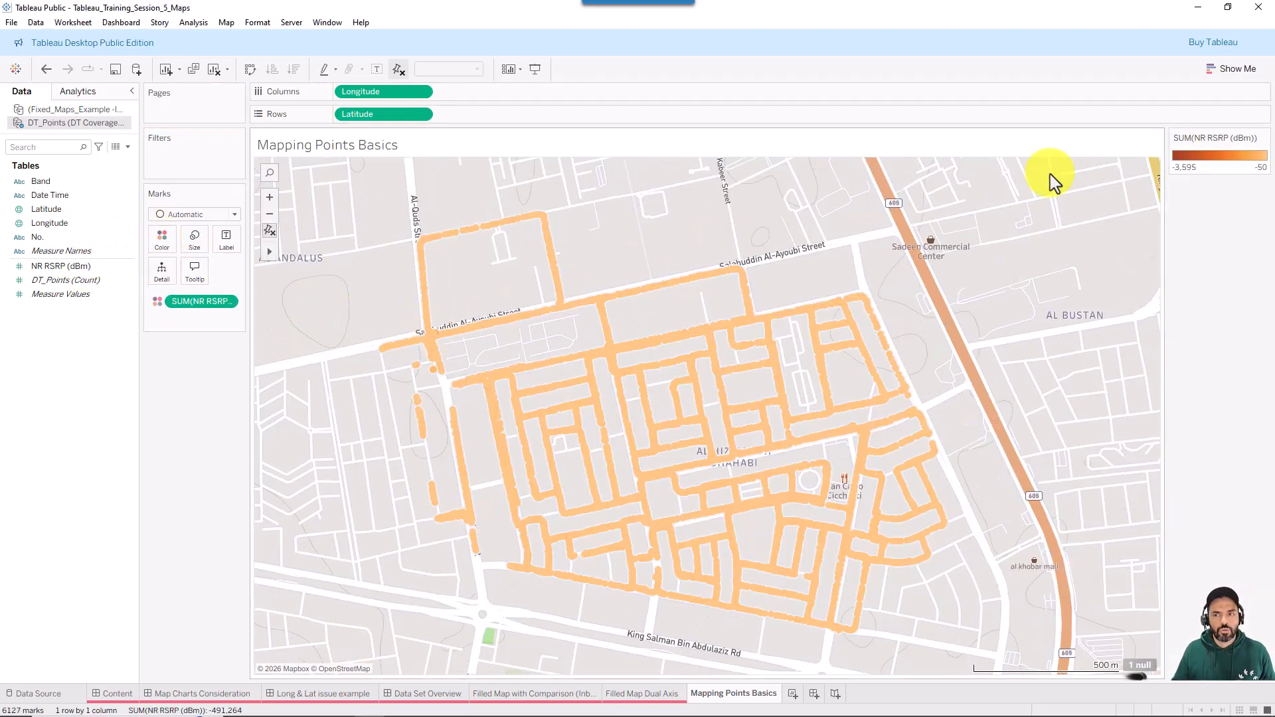
# Change the aggregation of the NR RSRP (dBm) color field to Average.
pyautogui.rightClick(168, 304)
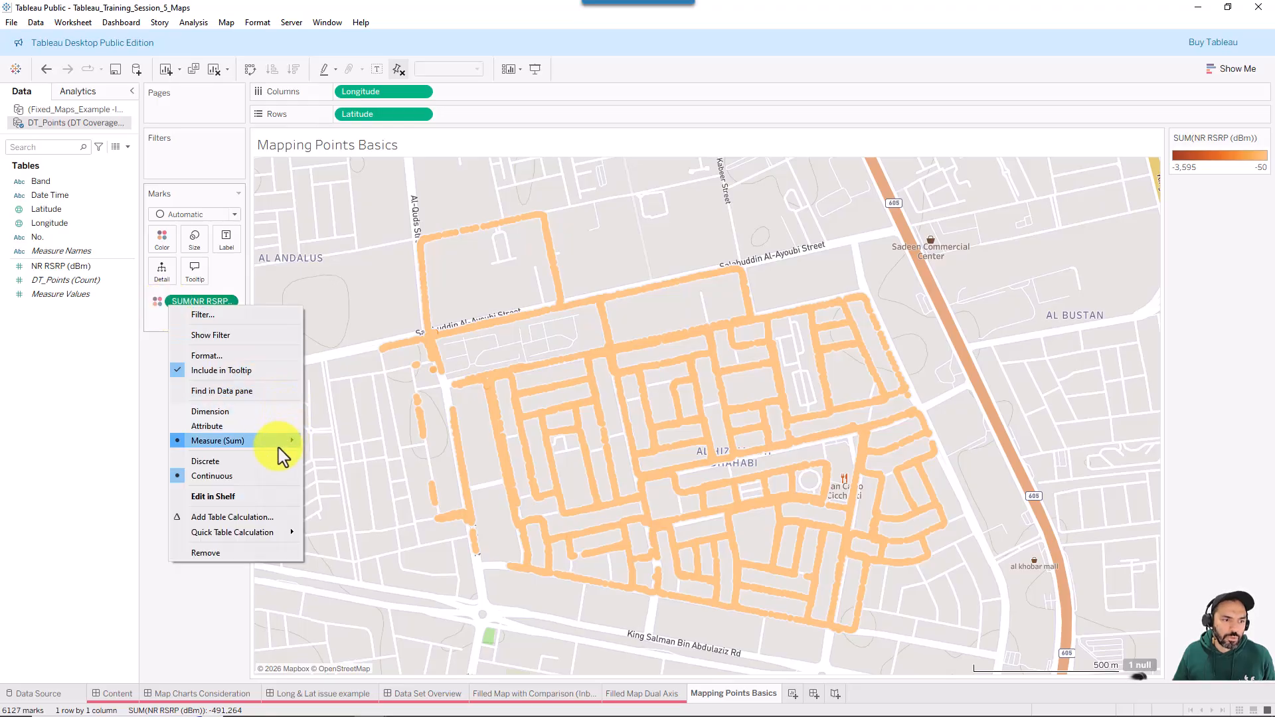
pyautogui.moveTo(283, 441)
pyautogui.click(342, 457)
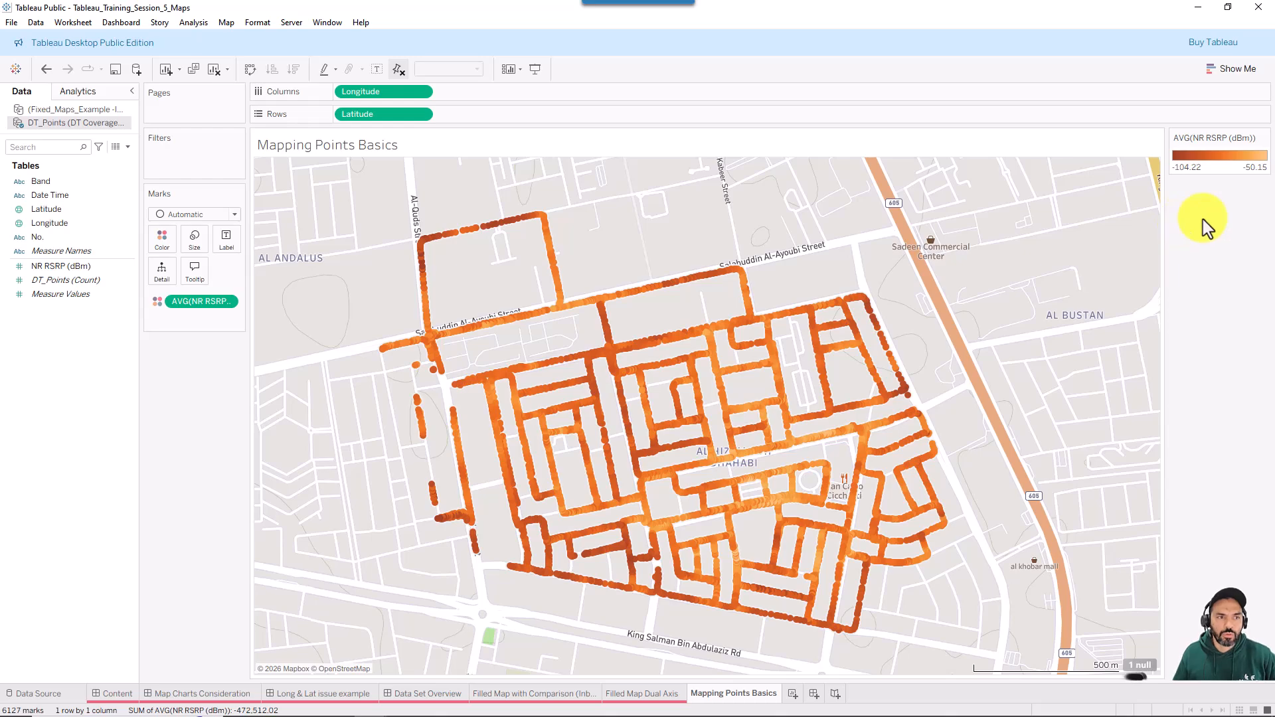
# Apply the Red-Green-Gold Diverging palette to the average NR RSRP colors and turn off Reverse.
pyautogui.rightClick(1222, 172)
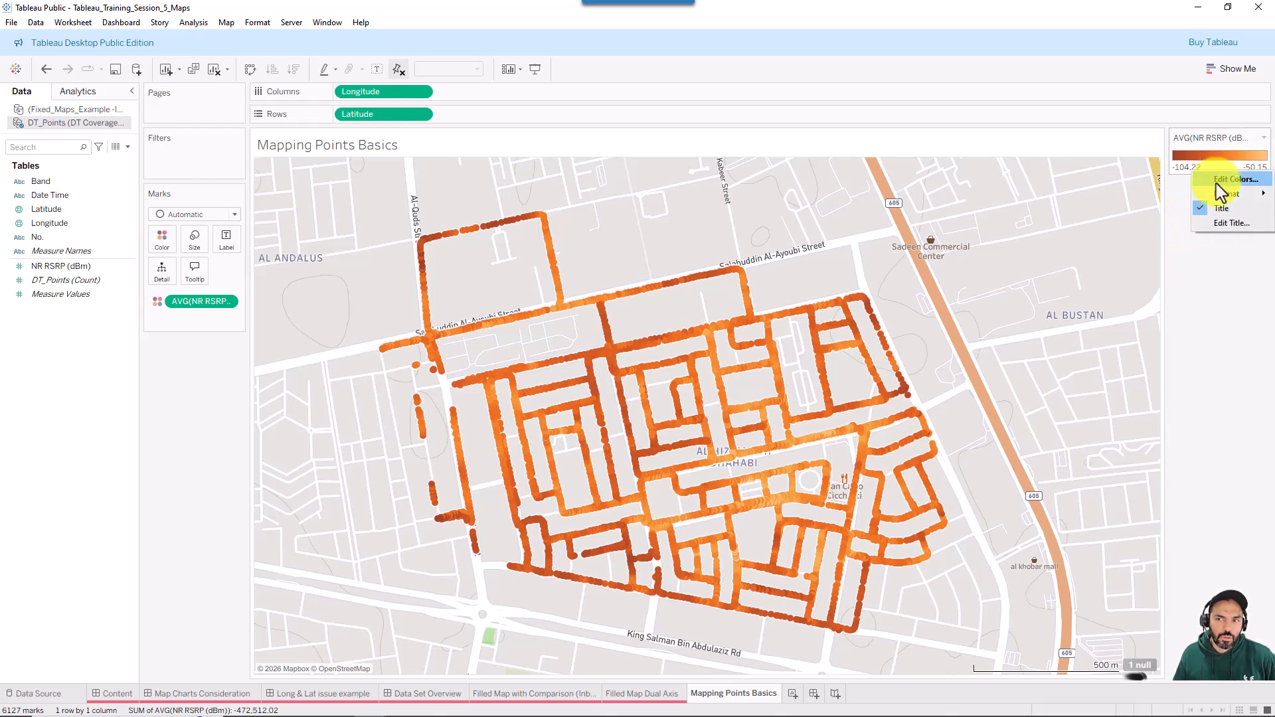
pyautogui.click(1222, 180)
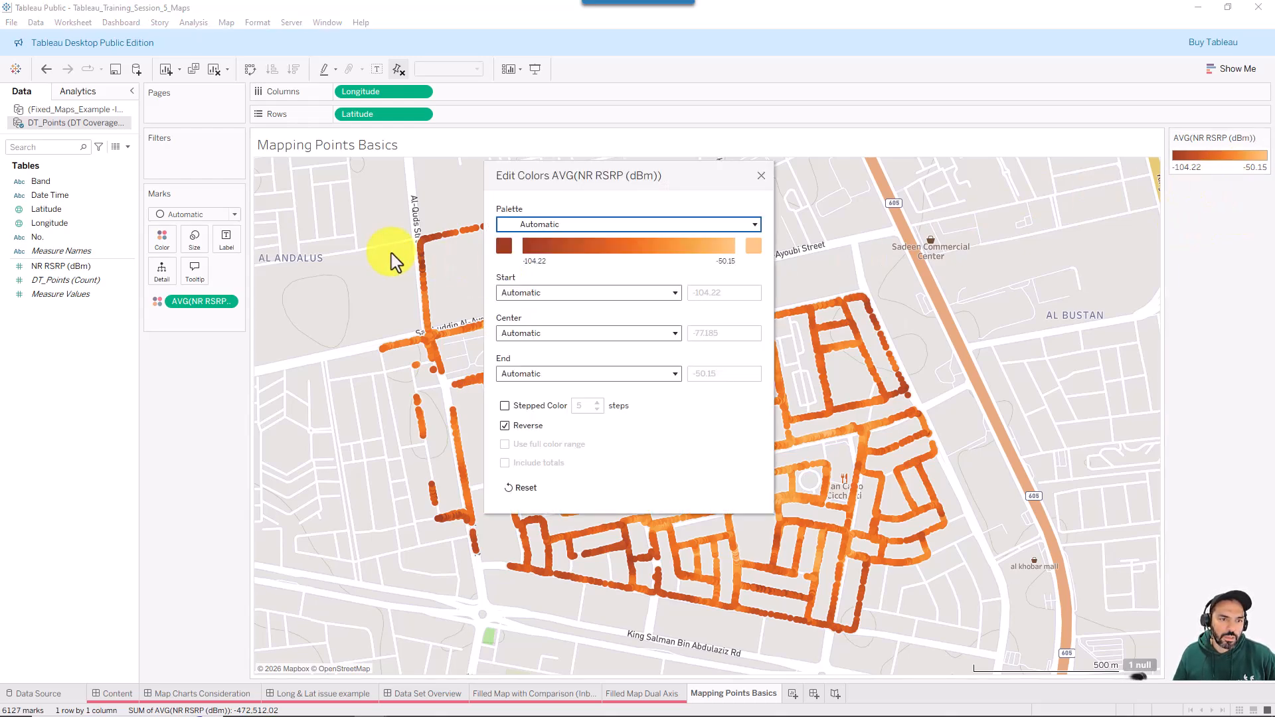
pyautogui.click(694, 229)
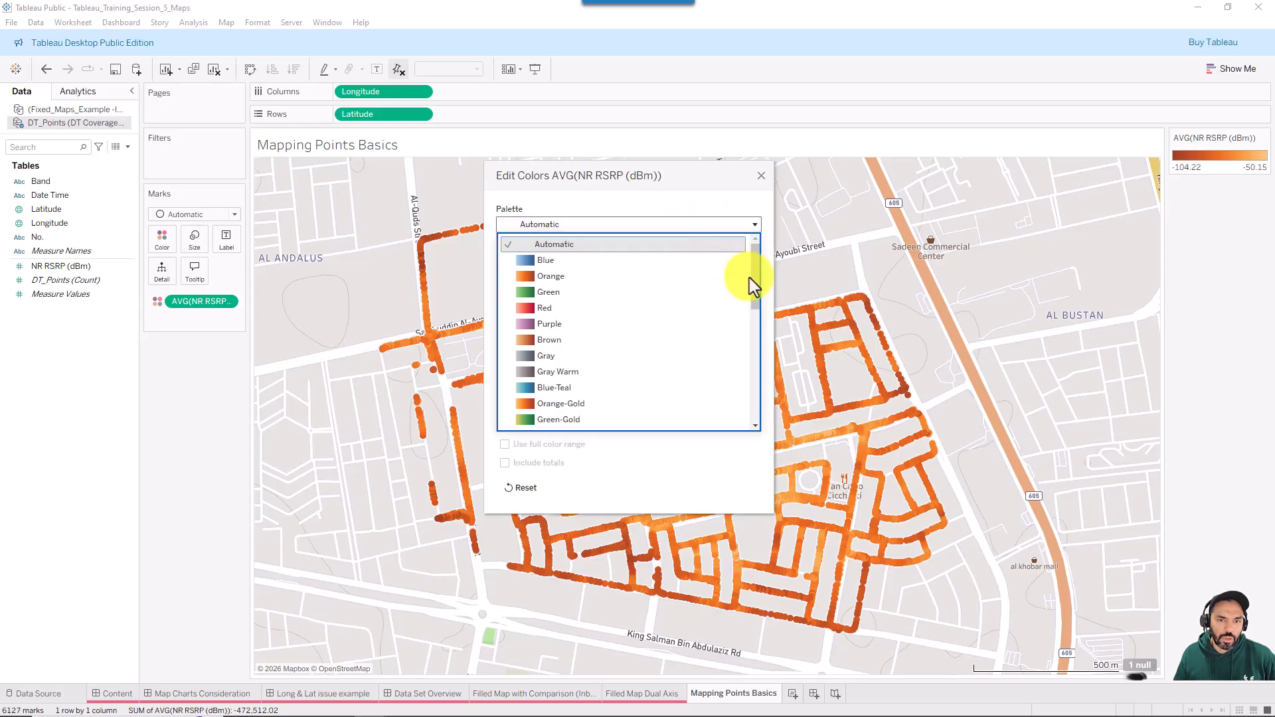
pyautogui.moveTo(758, 292); pyautogui.dragTo(756, 356)
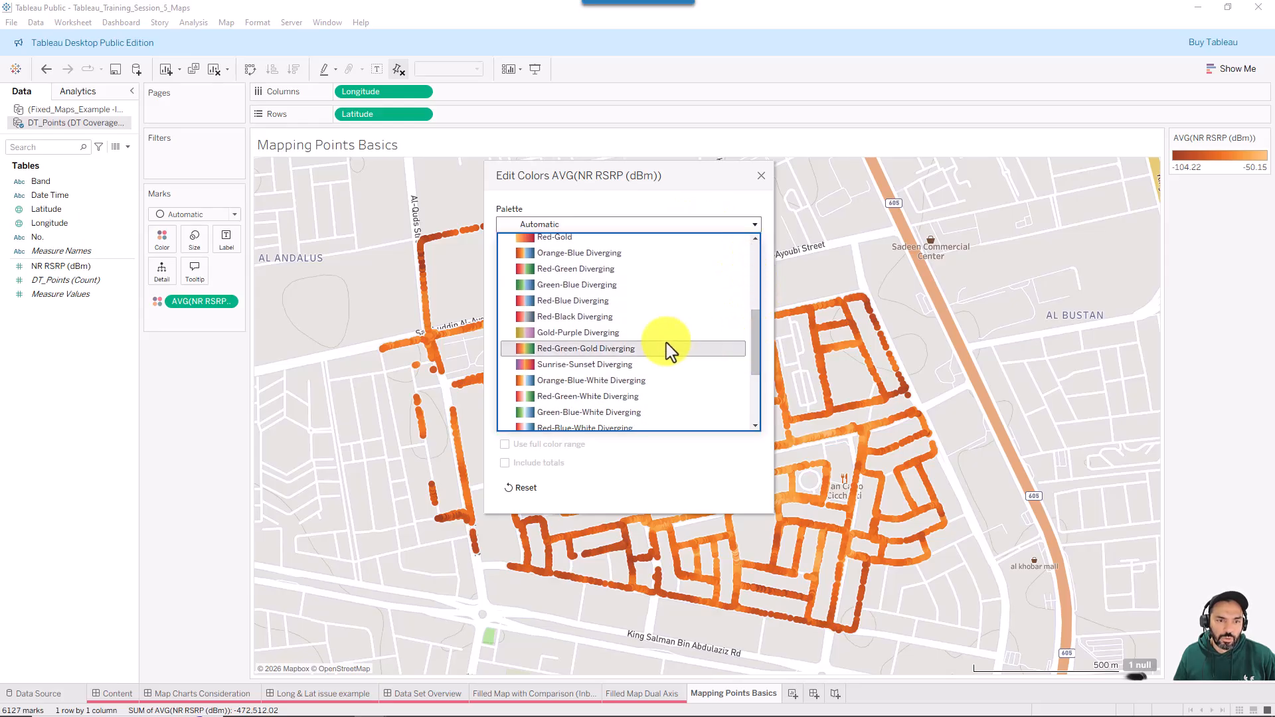
pyautogui.click(640, 348)
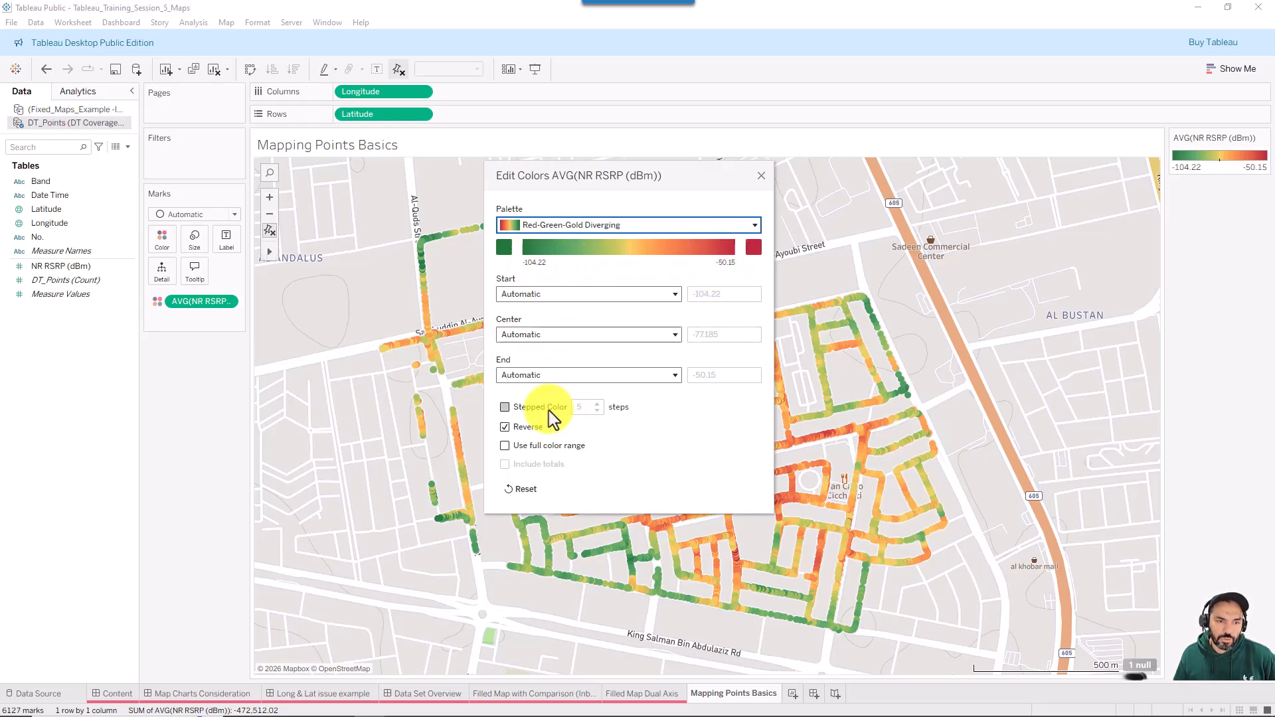
pyautogui.click(535, 427)
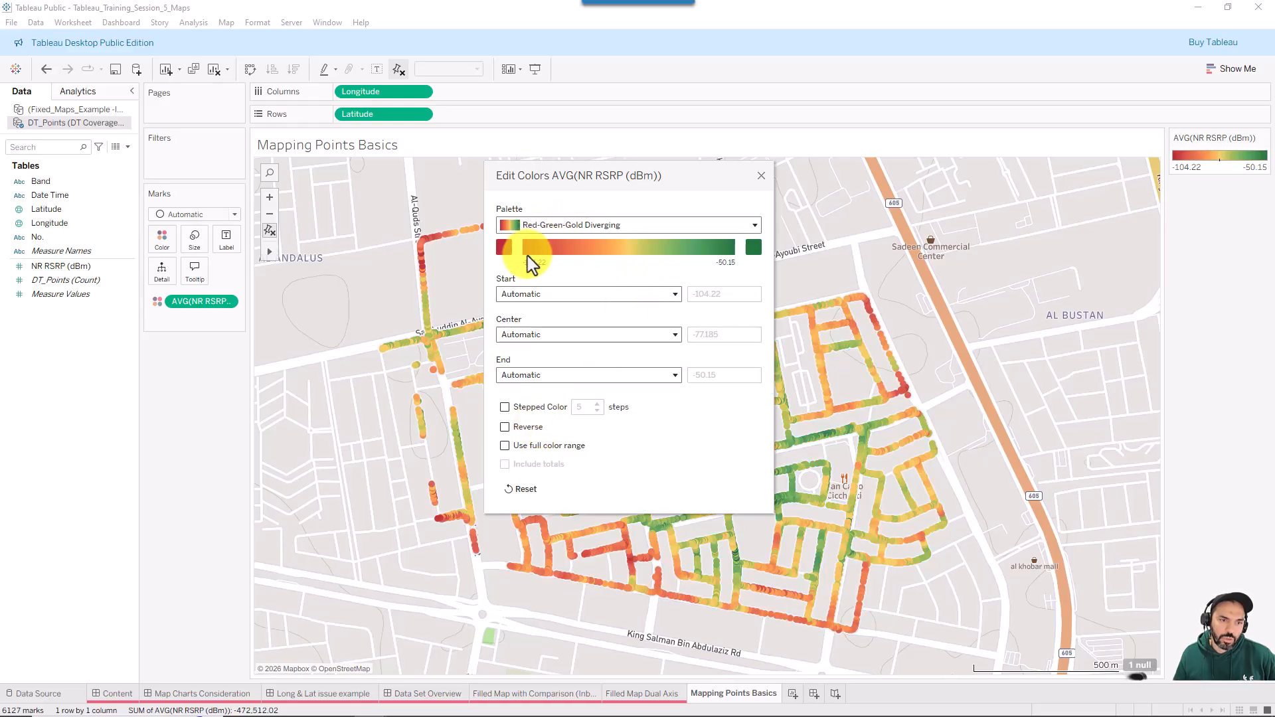
pyautogui.click(759, 176)
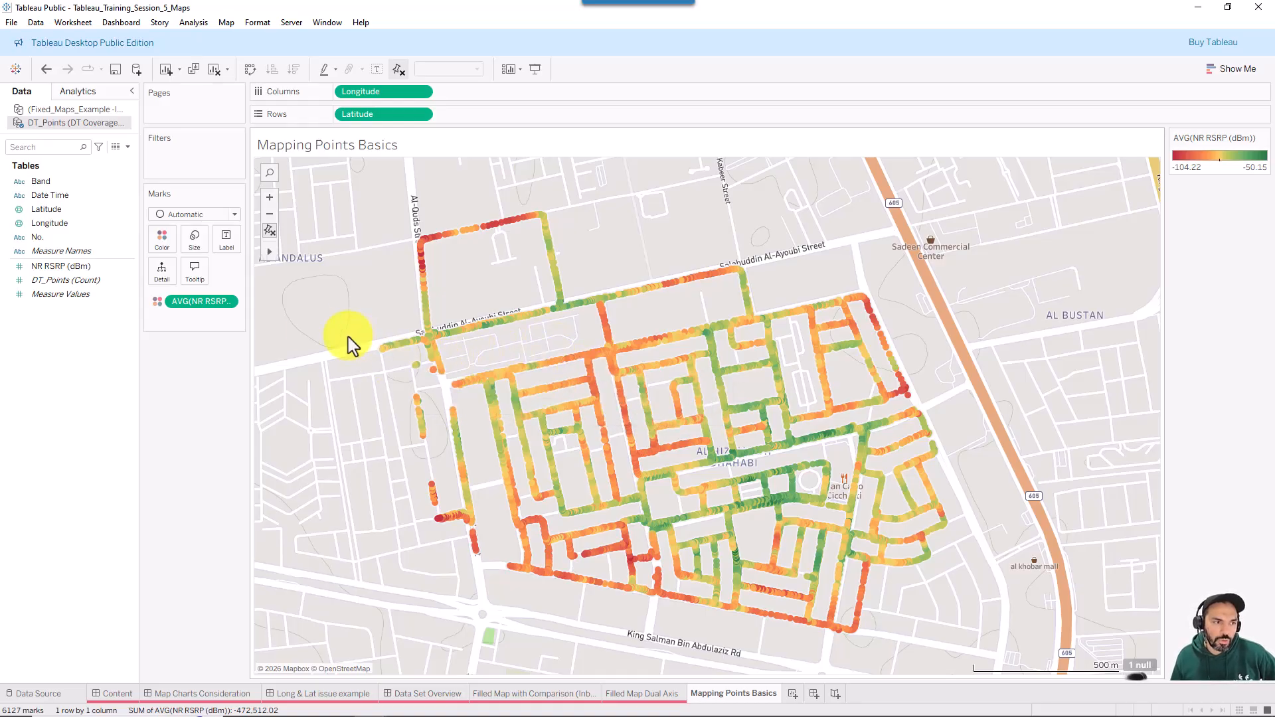
# Review the average NR RSRP color settings by way of the marks' color options and close them.
pyautogui.click(174, 245)
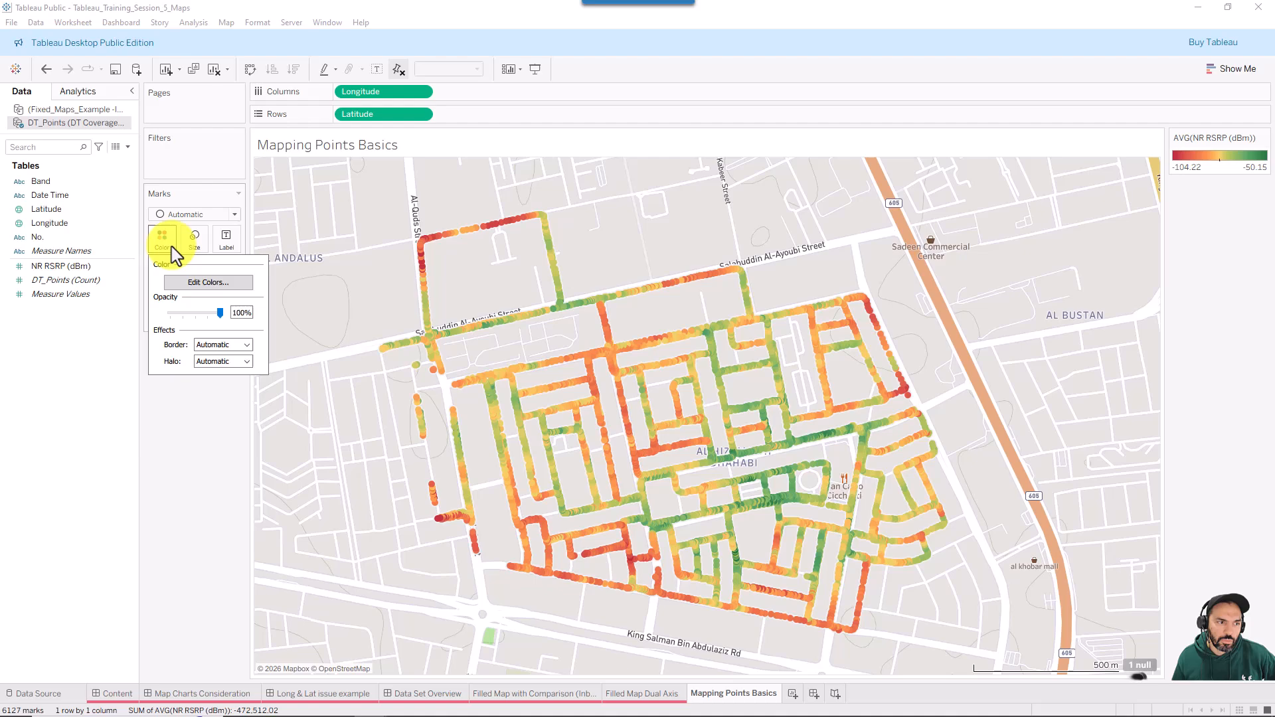
pyautogui.click(223, 283)
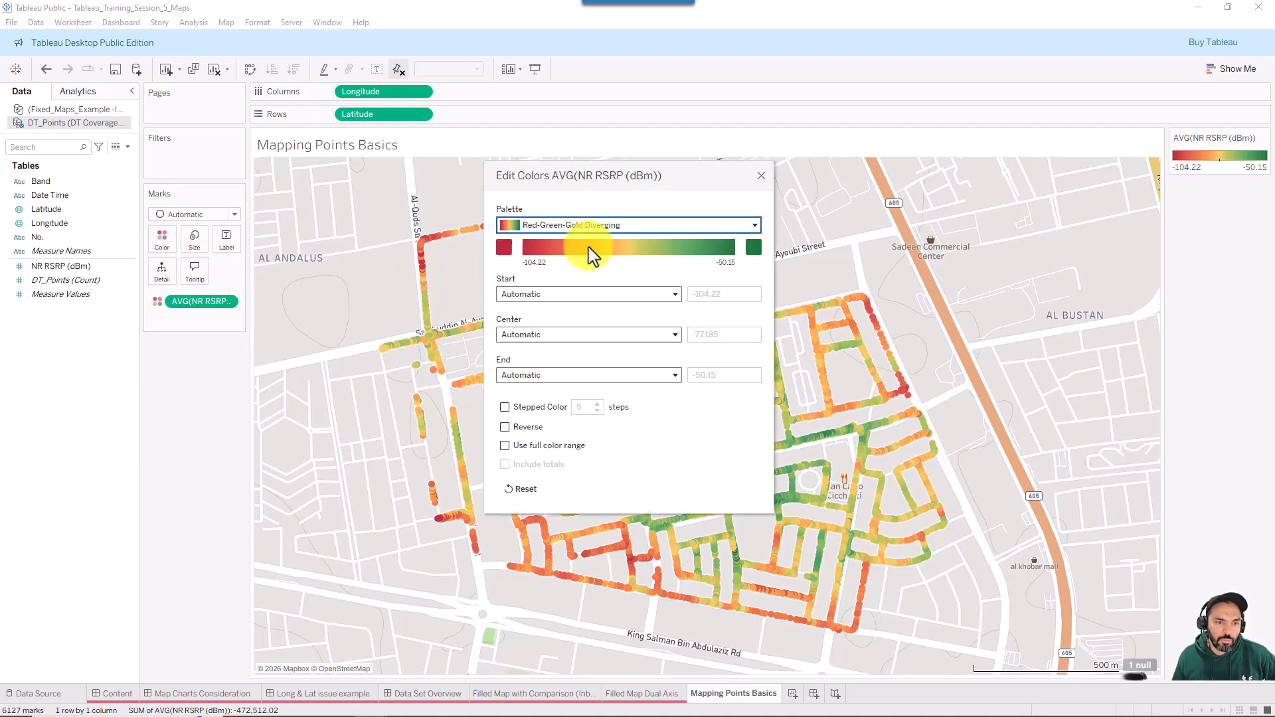
pyautogui.click(761, 175)
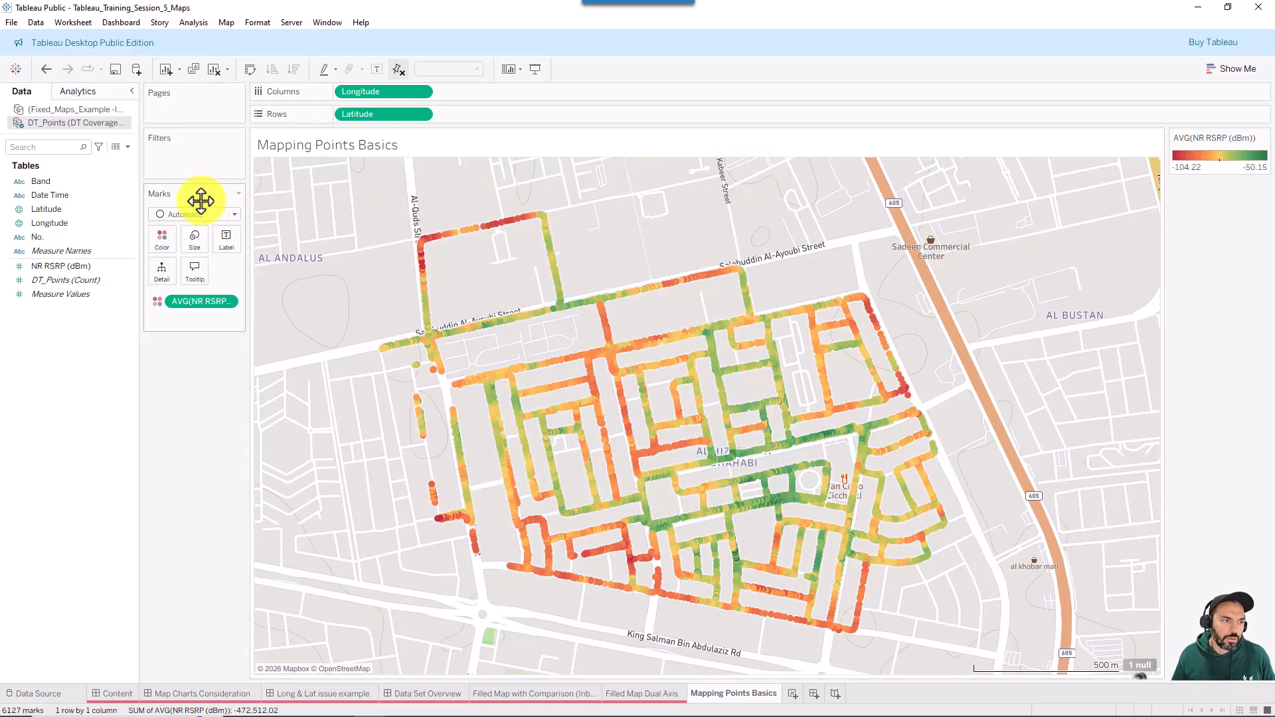
# Try a white border on the map points, then set both their border and halo effects to None.
pyautogui.click(162, 241)
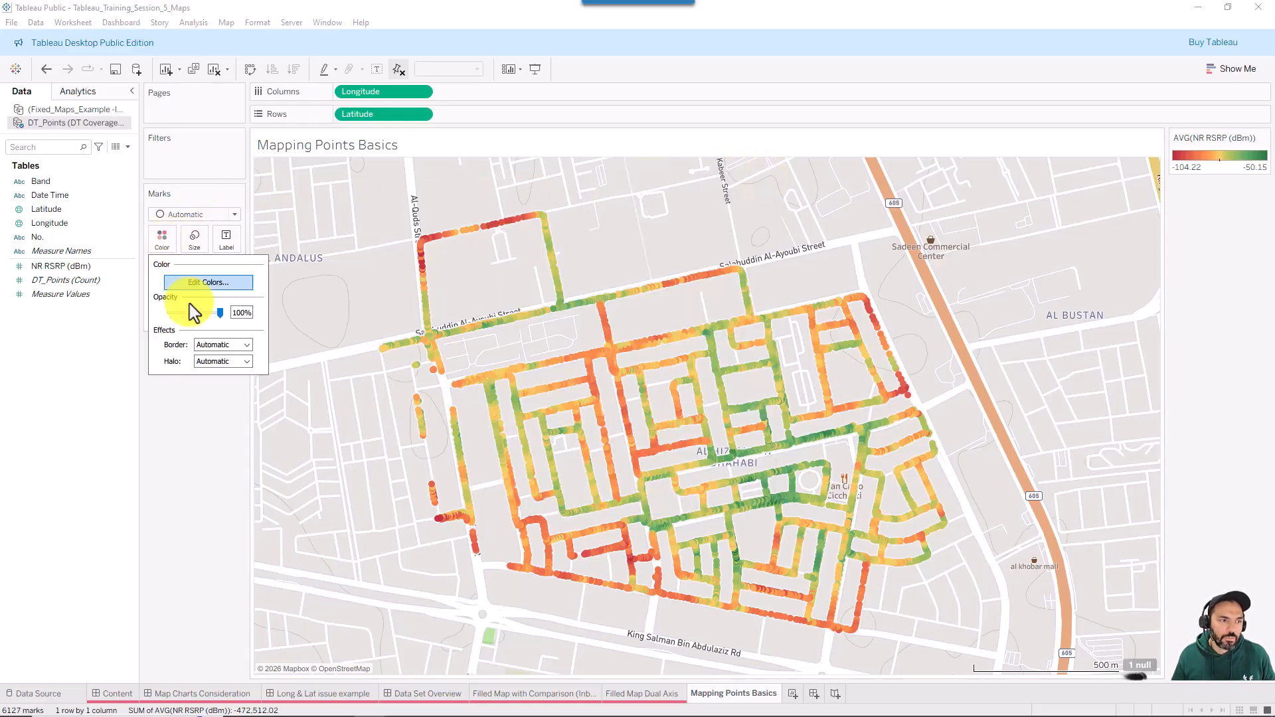
pyautogui.click(220, 361)
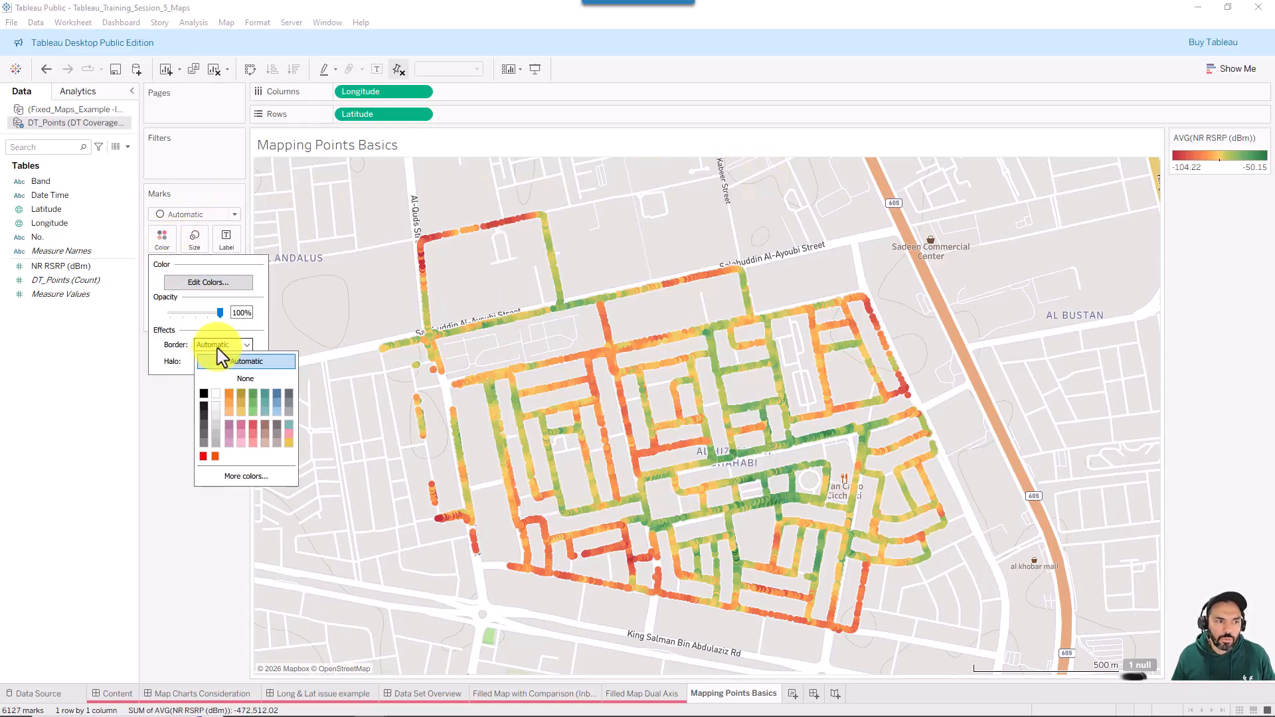
pyautogui.click(216, 392)
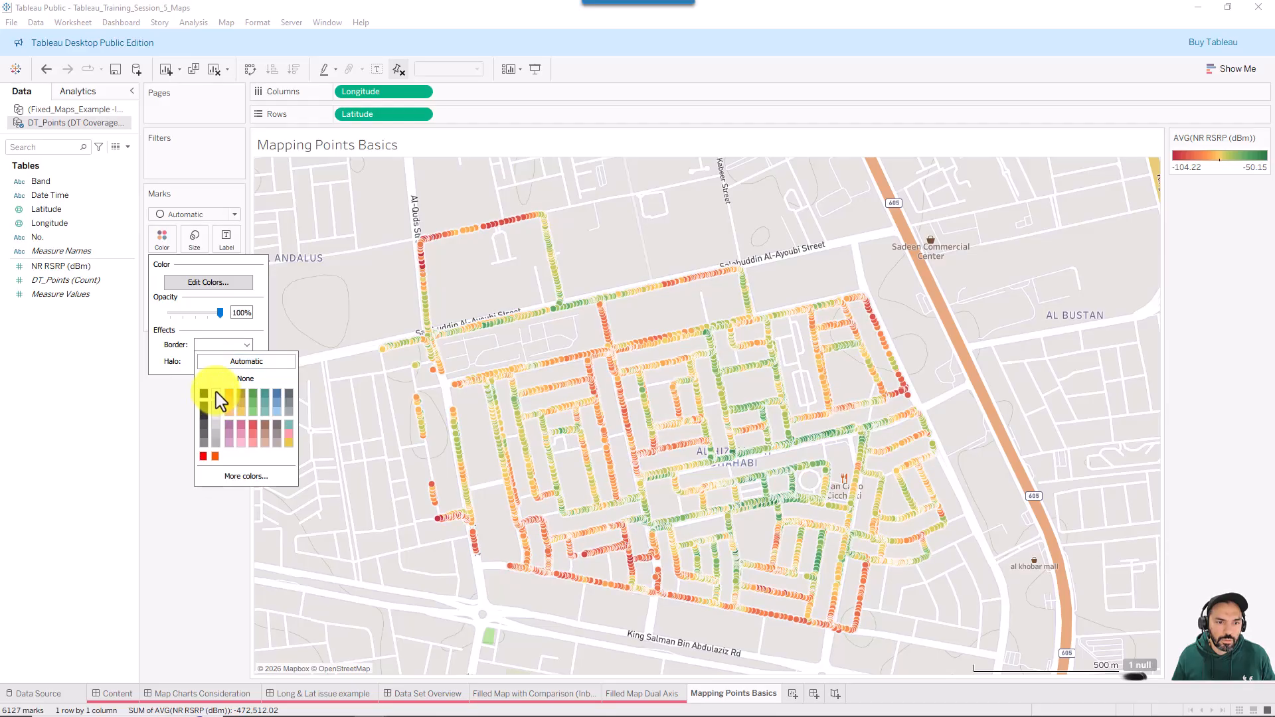
pyautogui.click(247, 379)
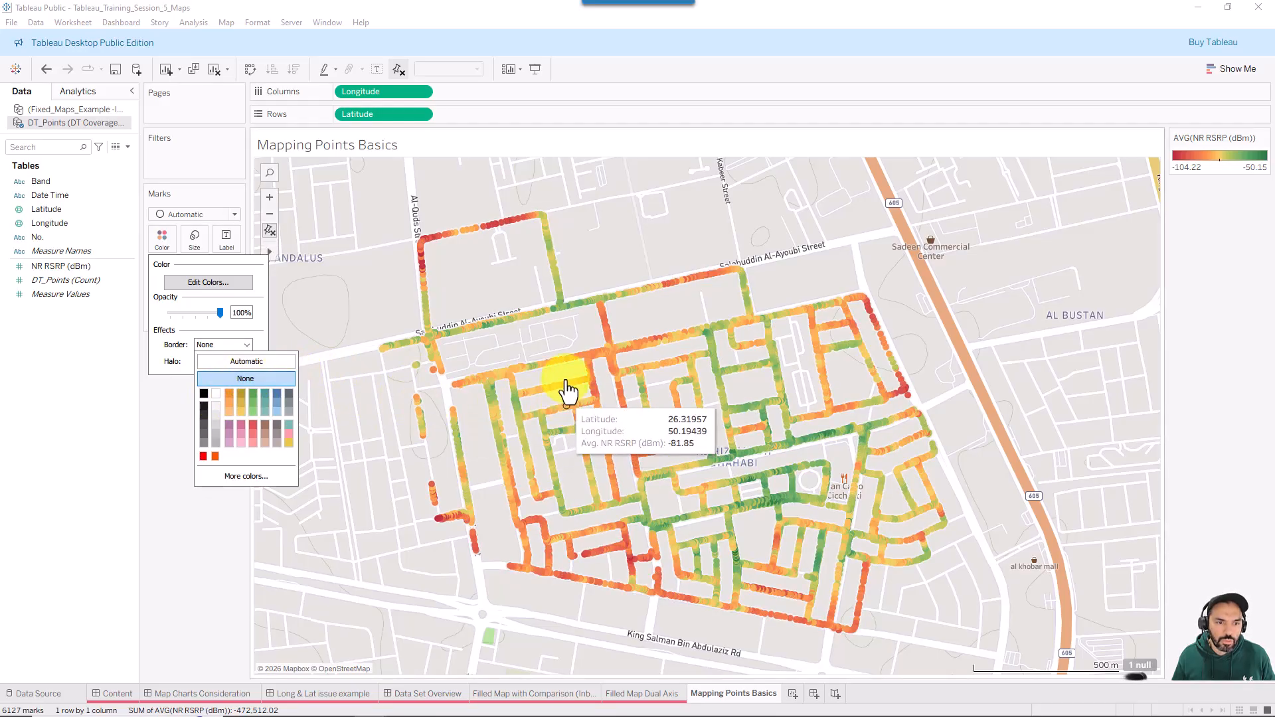
pyautogui.click(208, 363)
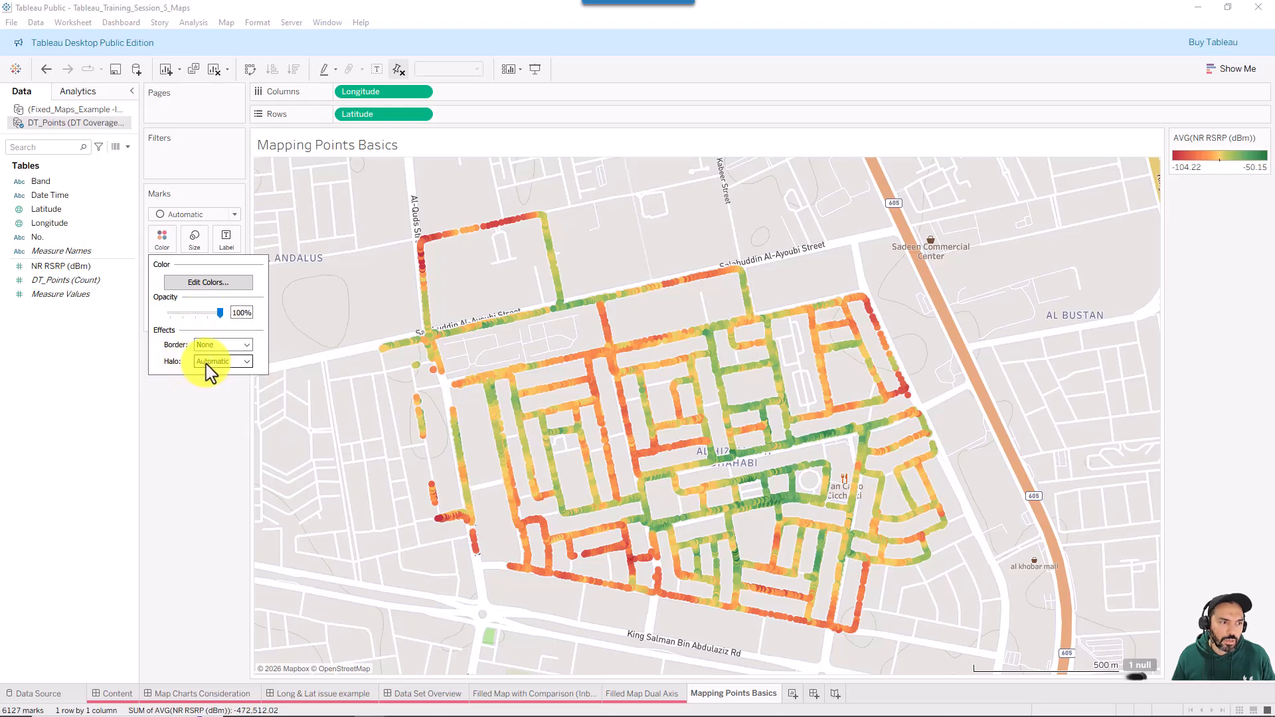
pyautogui.click(208, 363)
pyautogui.click(228, 397)
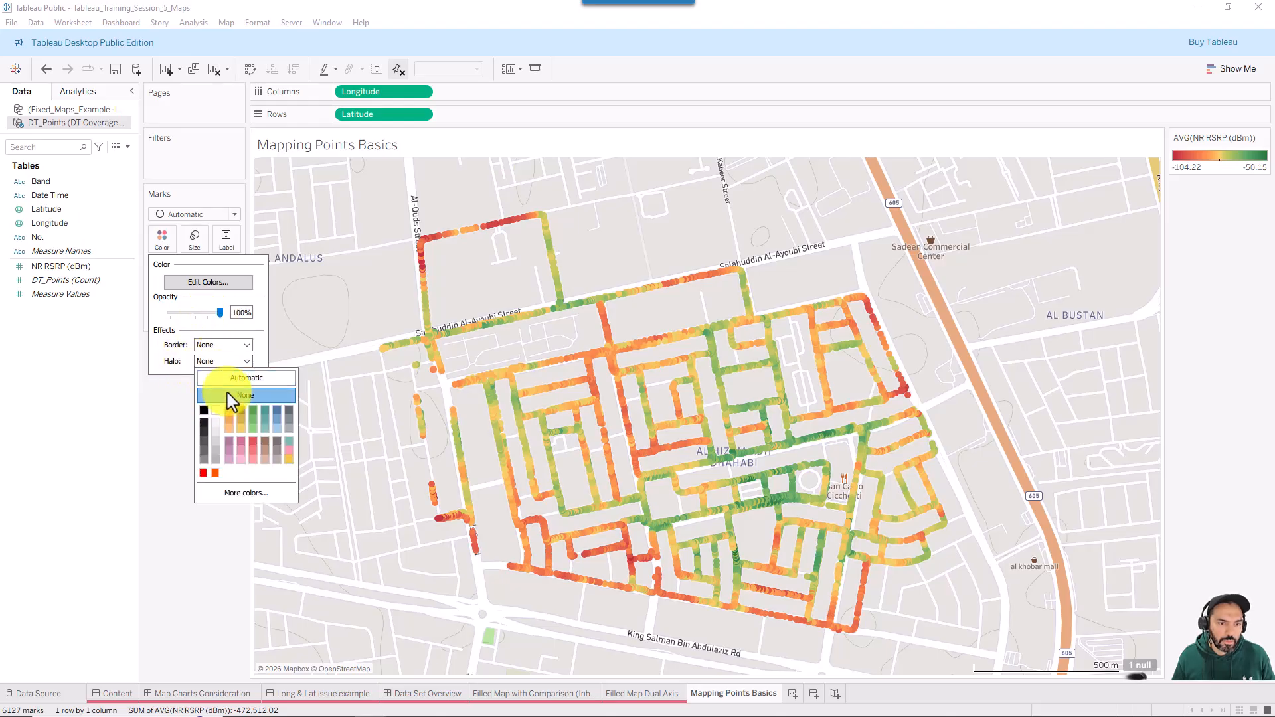
pyautogui.click(164, 401)
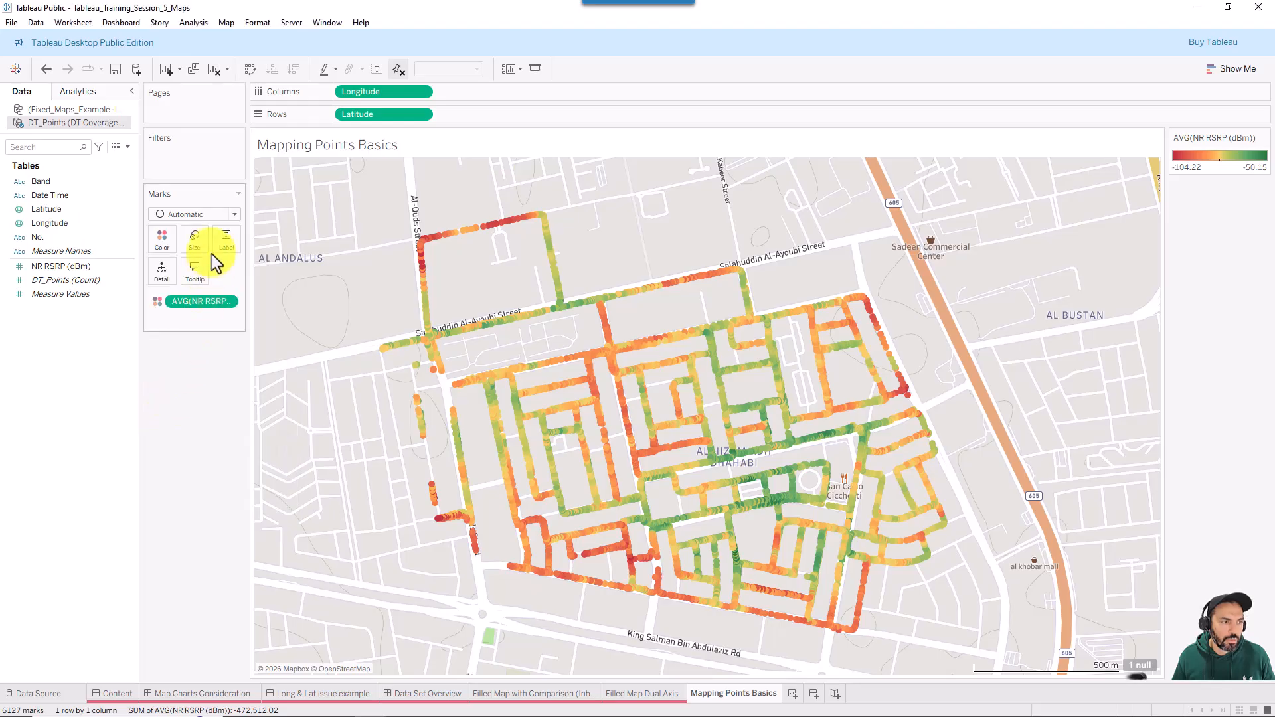
# Make the map points slightly smaller and set their color opacity to 76%.
pyautogui.click(195, 239)
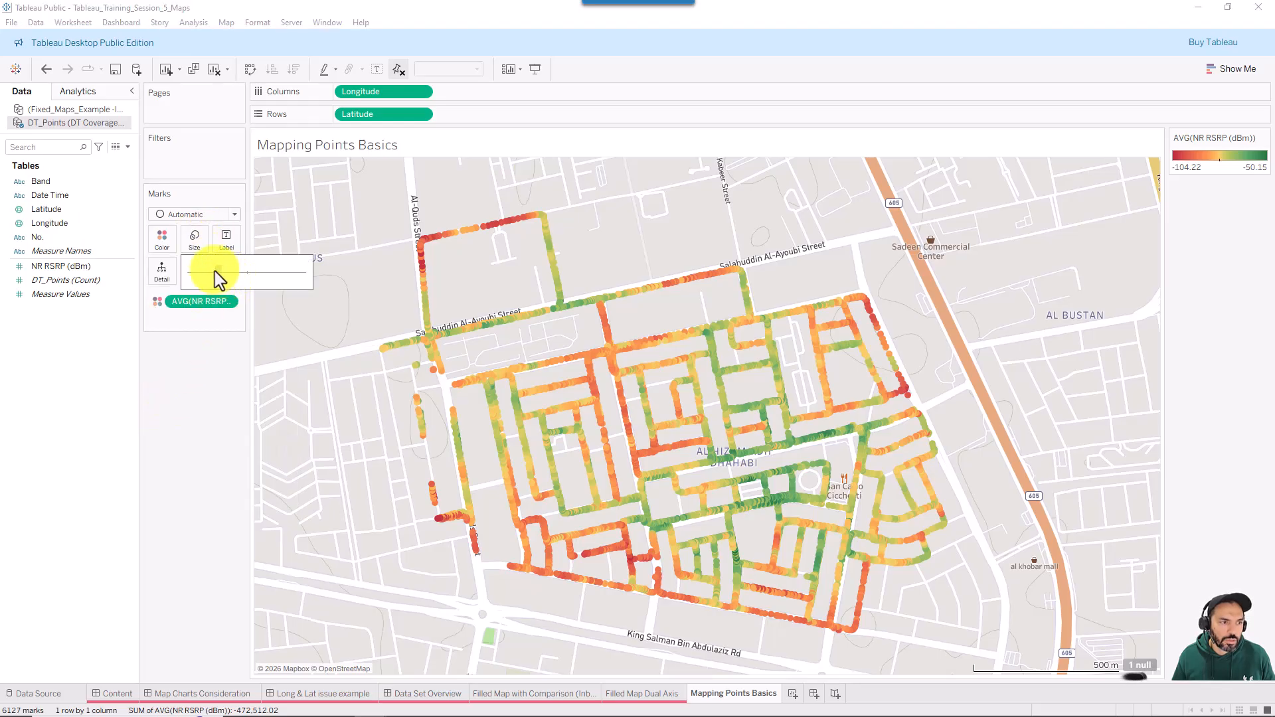
pyautogui.moveTo(207, 271); pyautogui.dragTo(209, 312)
pyautogui.click(168, 240)
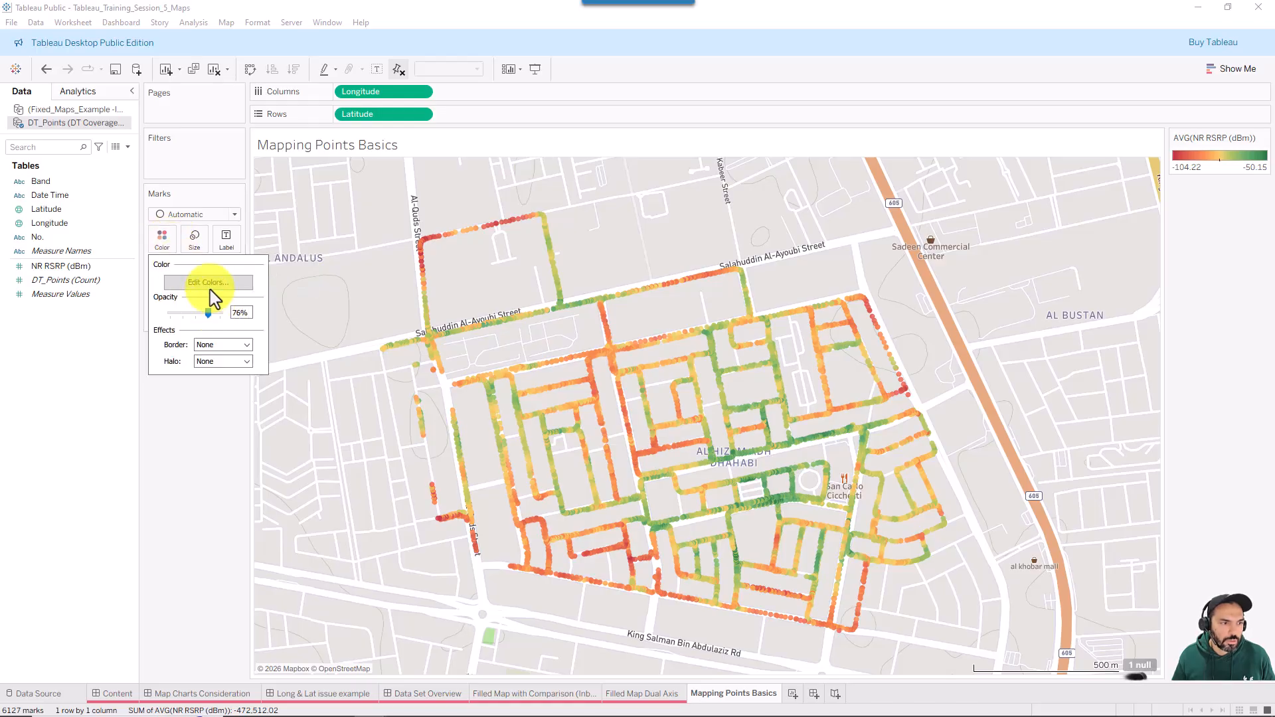
# Try 5-step stepped color on the average NR RSRP palette, test the full color range option, and close the color settings.
pyautogui.click(210, 285)
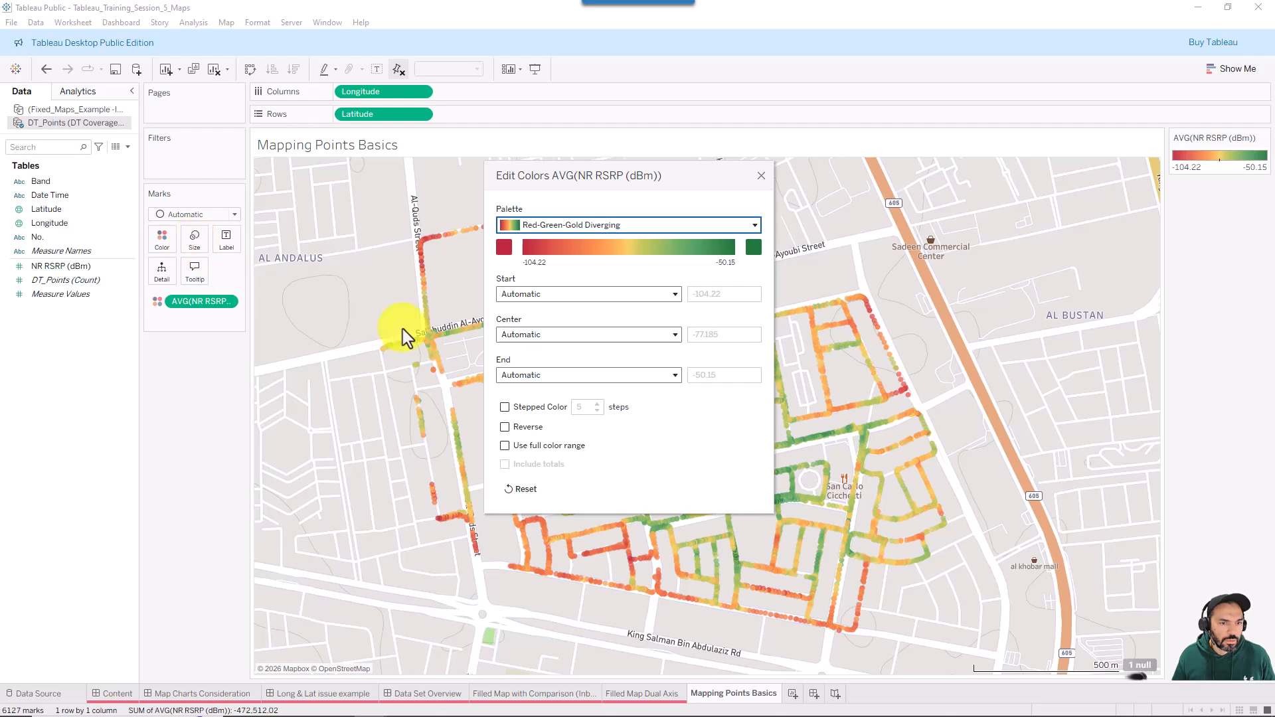
pyautogui.click(543, 408)
pyautogui.click(597, 404)
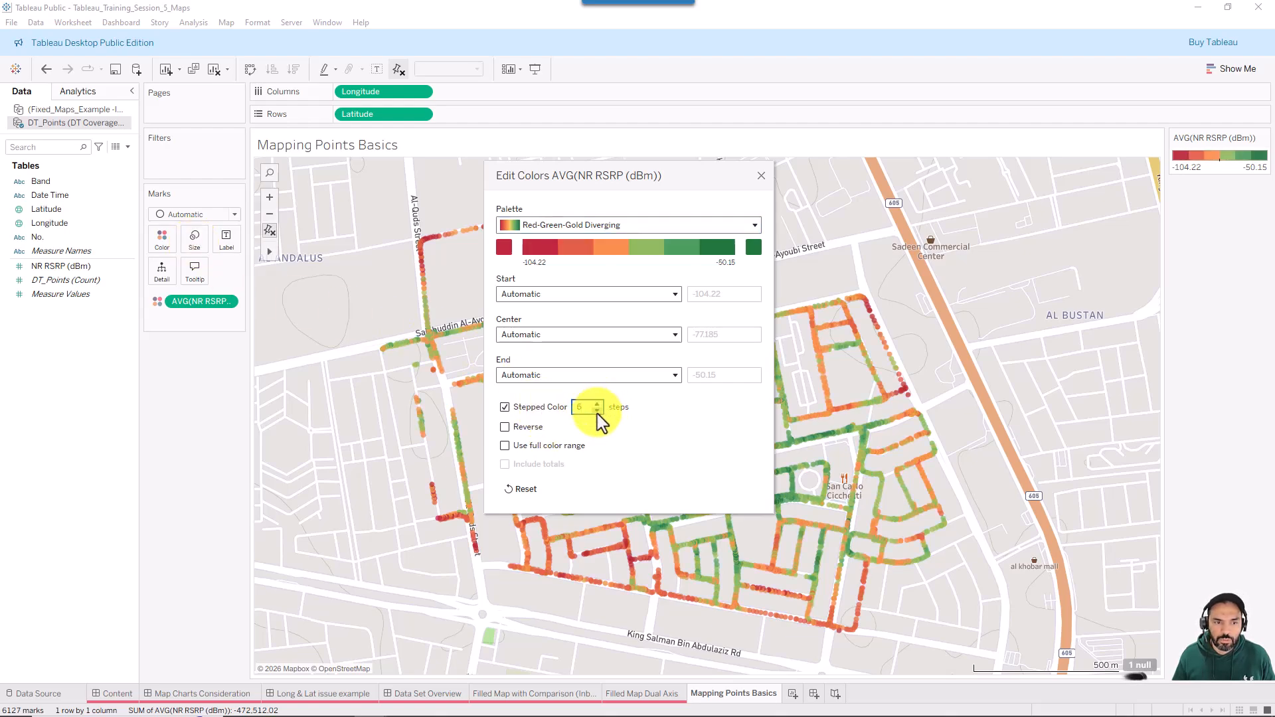
pyautogui.click(597, 412)
pyautogui.click(552, 449)
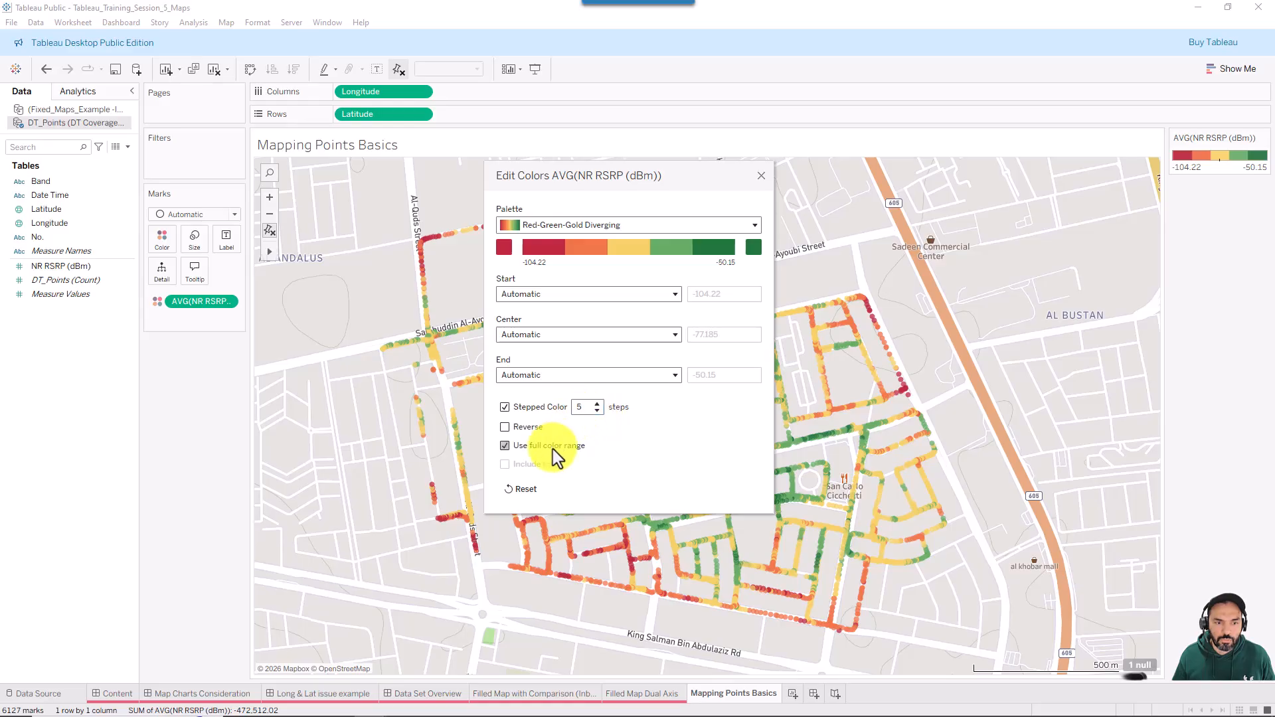
pyautogui.click(552, 450)
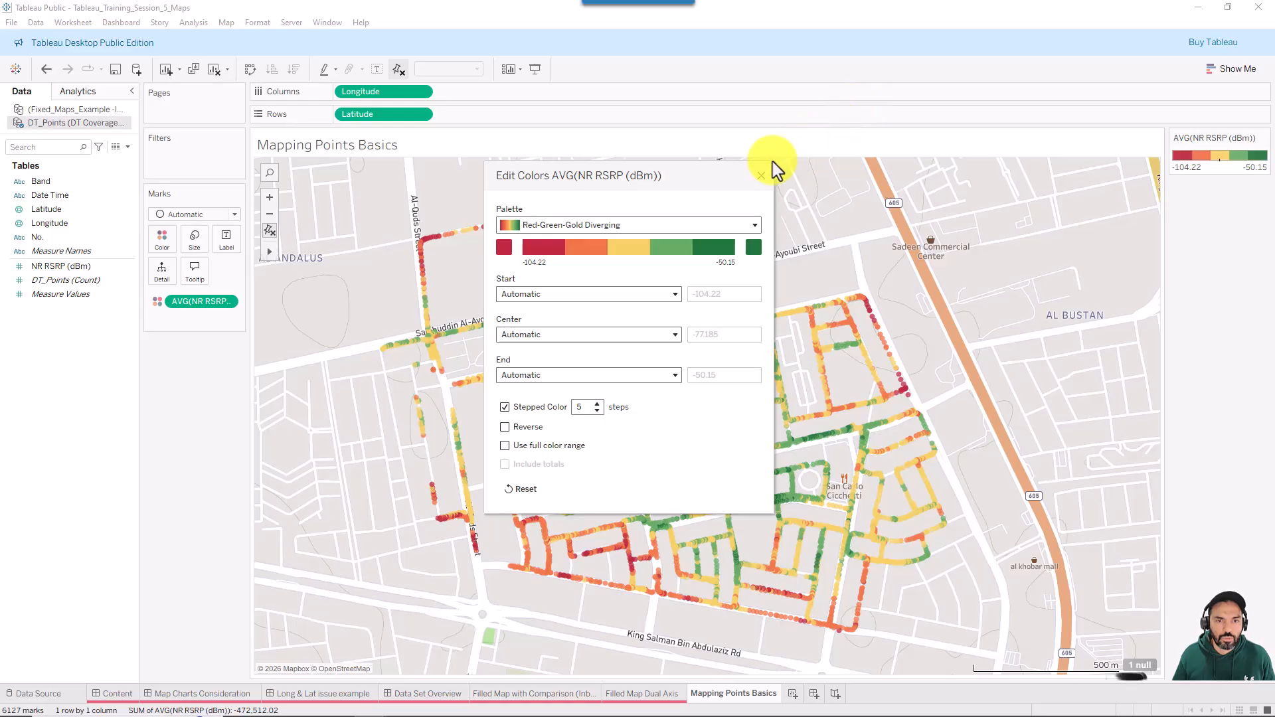
pyautogui.click(761, 176)
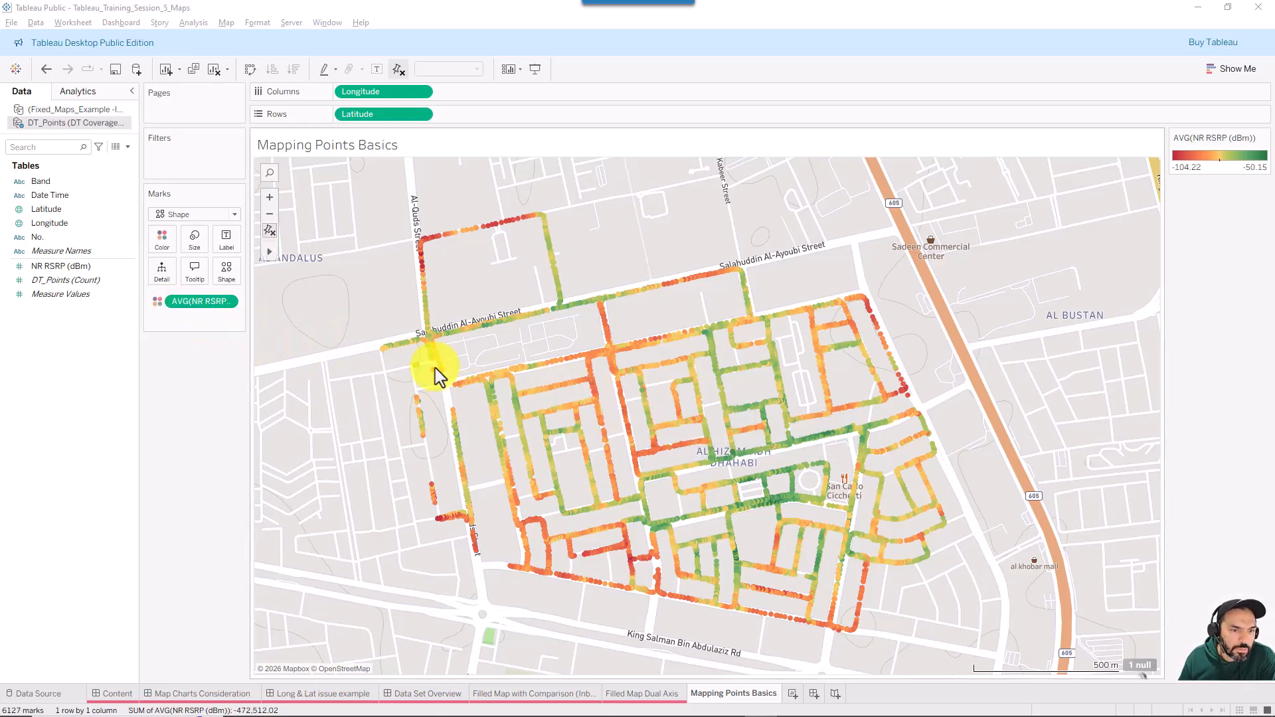
pyautogui.moveTo(492, 391)
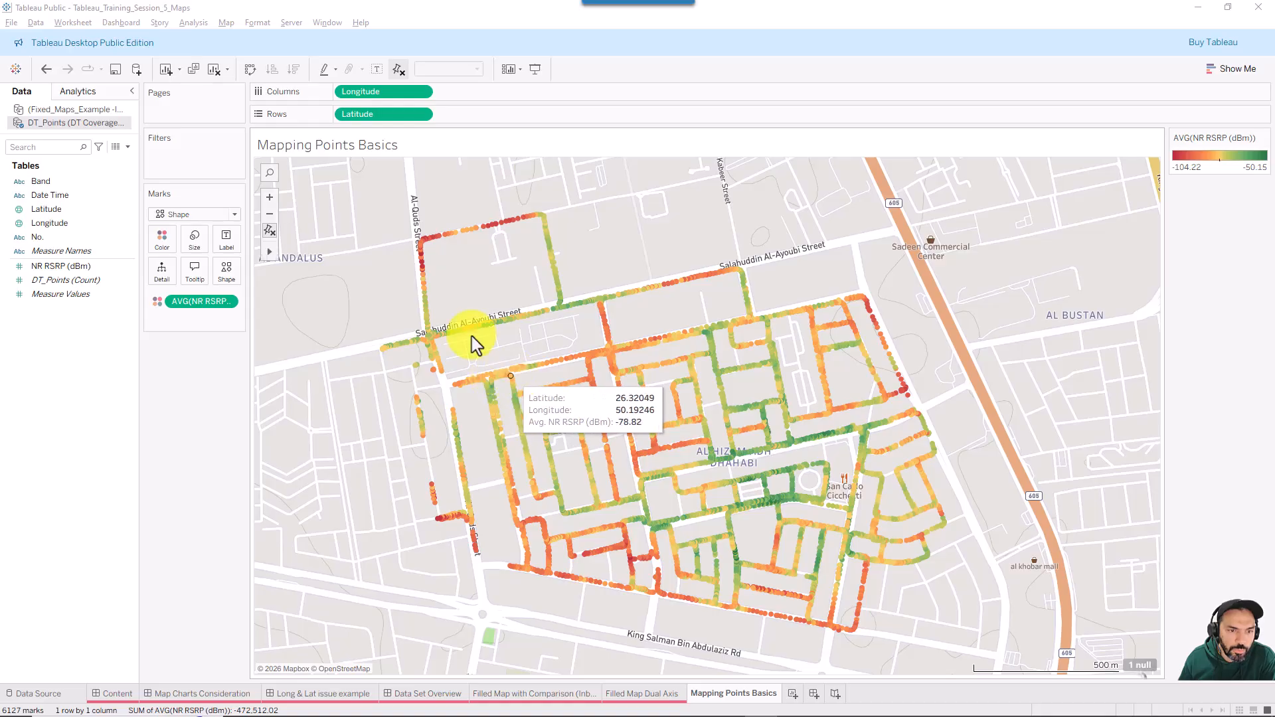
pyautogui.moveTo(339, 231); pyautogui.dragTo(578, 376)
pyautogui.click(654, 233)
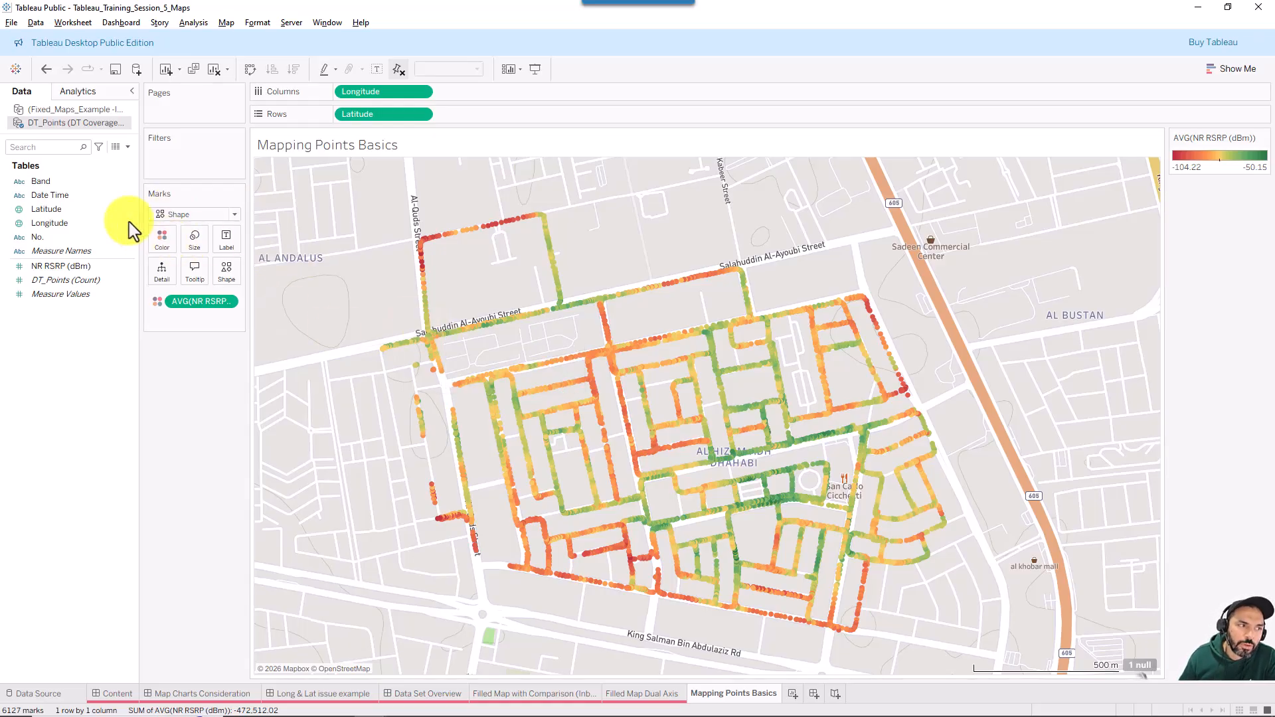
pyautogui.hotkey('ctrl', 'shift', 'd')
pyautogui.moveTo(224, 263); pyautogui.dragTo(131, 228)
pyautogui.moveTo(87, 210); pyautogui.dragTo(58, 187)
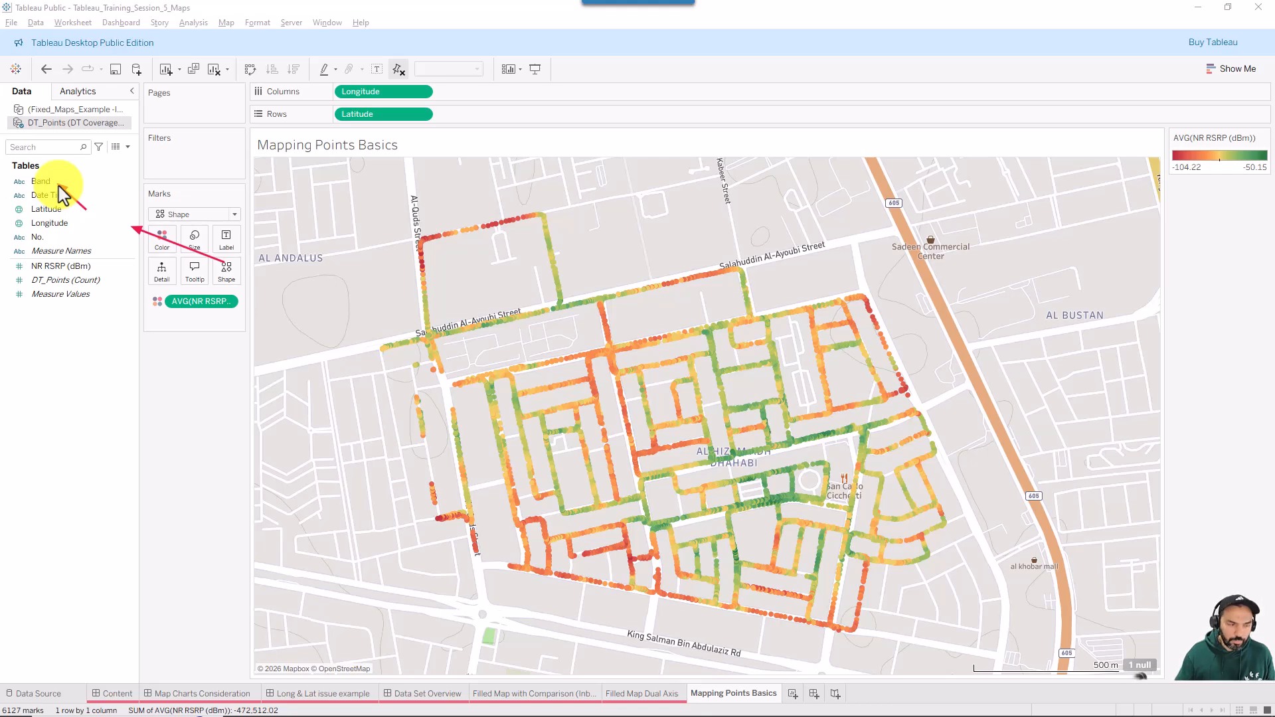
# Place Band ahead of Longitude in the columns to split the map by band.
pyautogui.moveTo(59, 186); pyautogui.dragTo(348, 91)
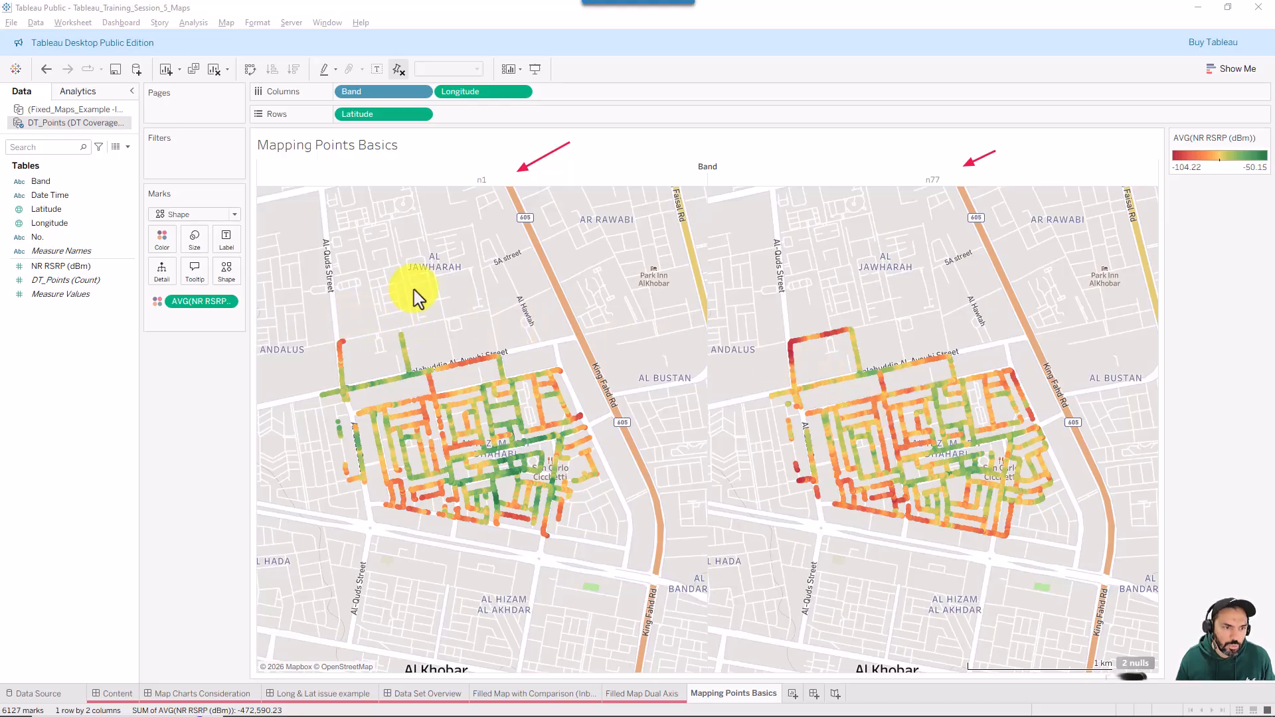
pyautogui.moveTo(433, 284); pyautogui.dragTo(371, 331)
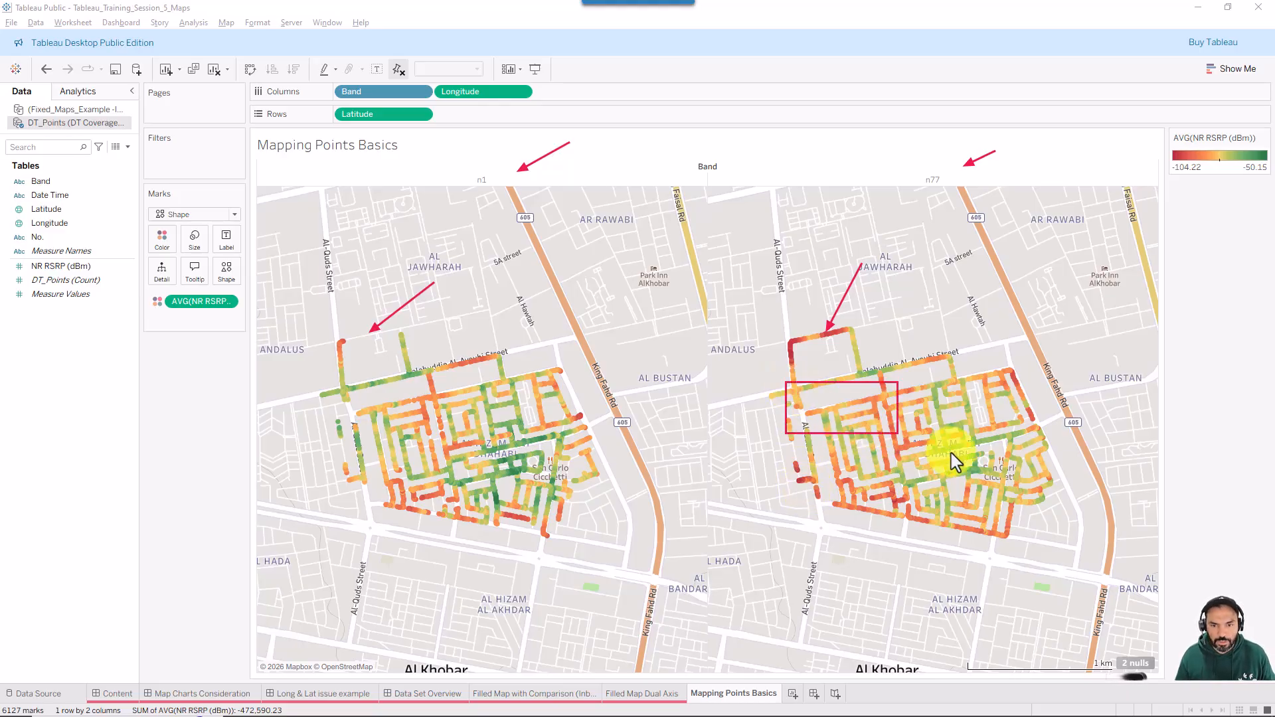
pyautogui.moveTo(951, 453); pyautogui.dragTo(974, 473)
pyautogui.moveTo(340, 395); pyautogui.dragTo(533, 459)
pyautogui.press('Escape')
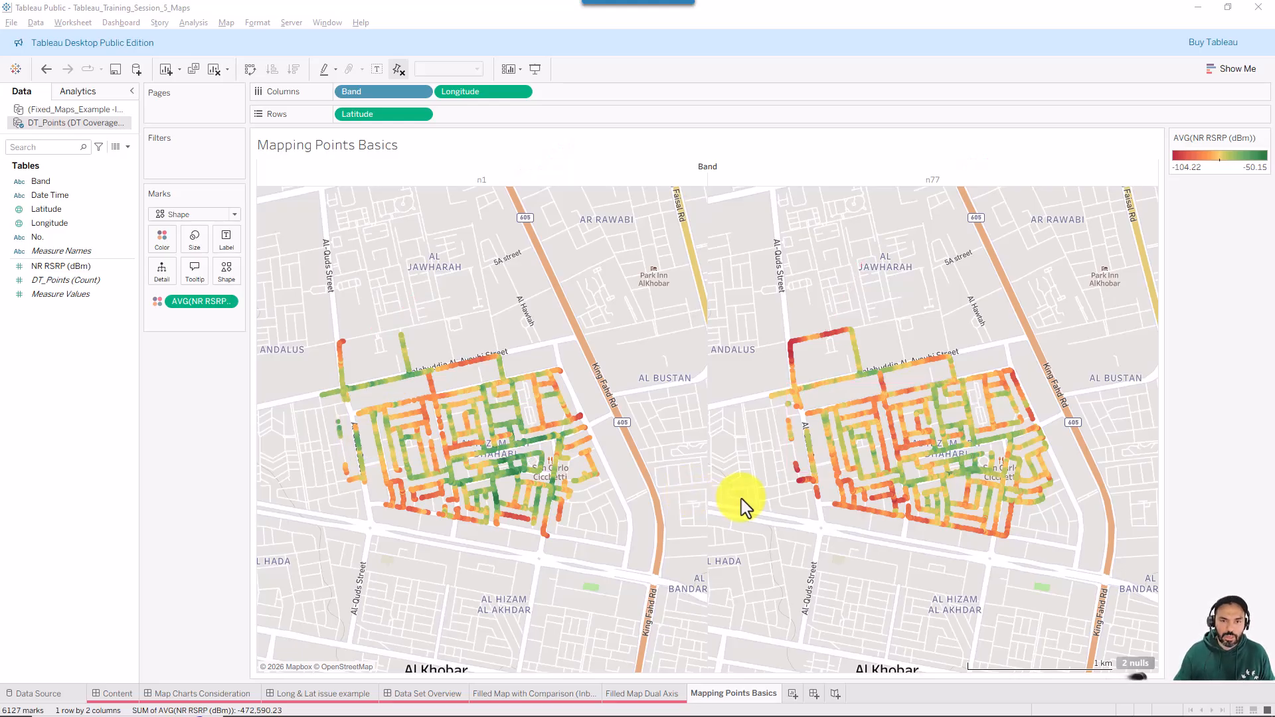
# Select the points in the northeastern part of the n1 map, check the actions available for them, and clear the selection.
pyautogui.moveTo(468, 350); pyautogui.dragTo(585, 451)
pyautogui.rightClick(535, 399)
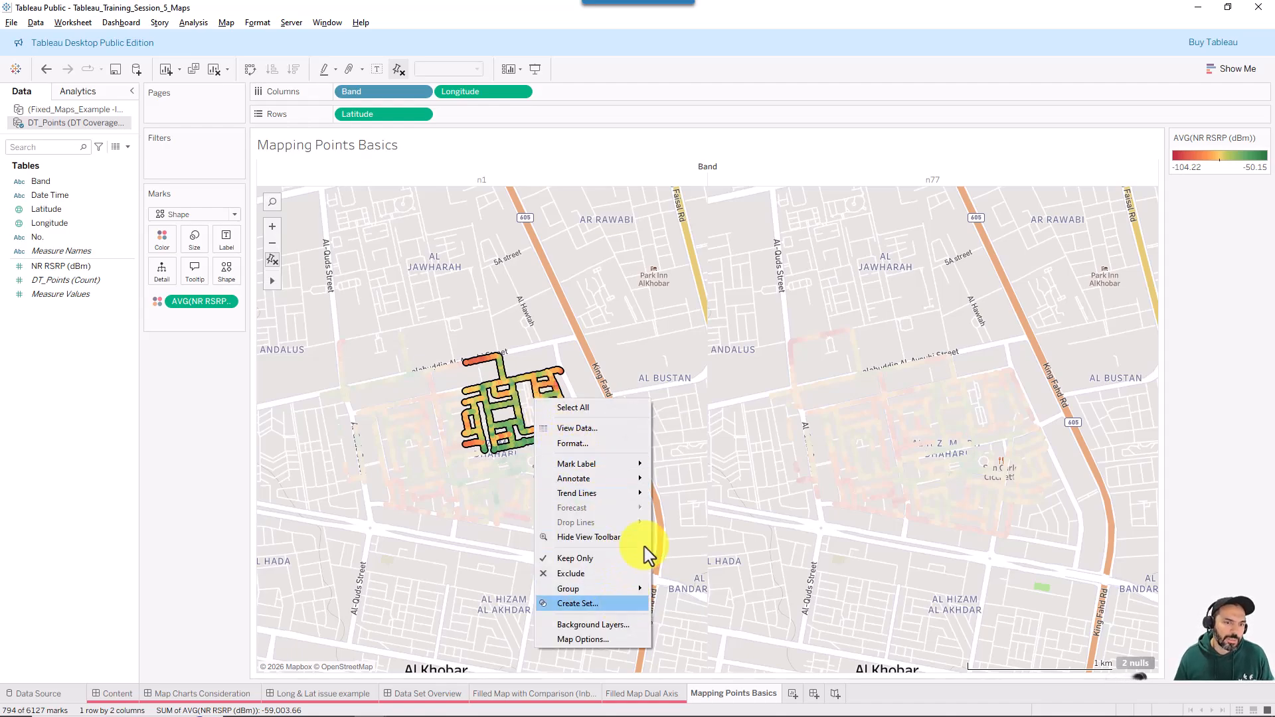
pyautogui.click(664, 380)
pyautogui.click(667, 376)
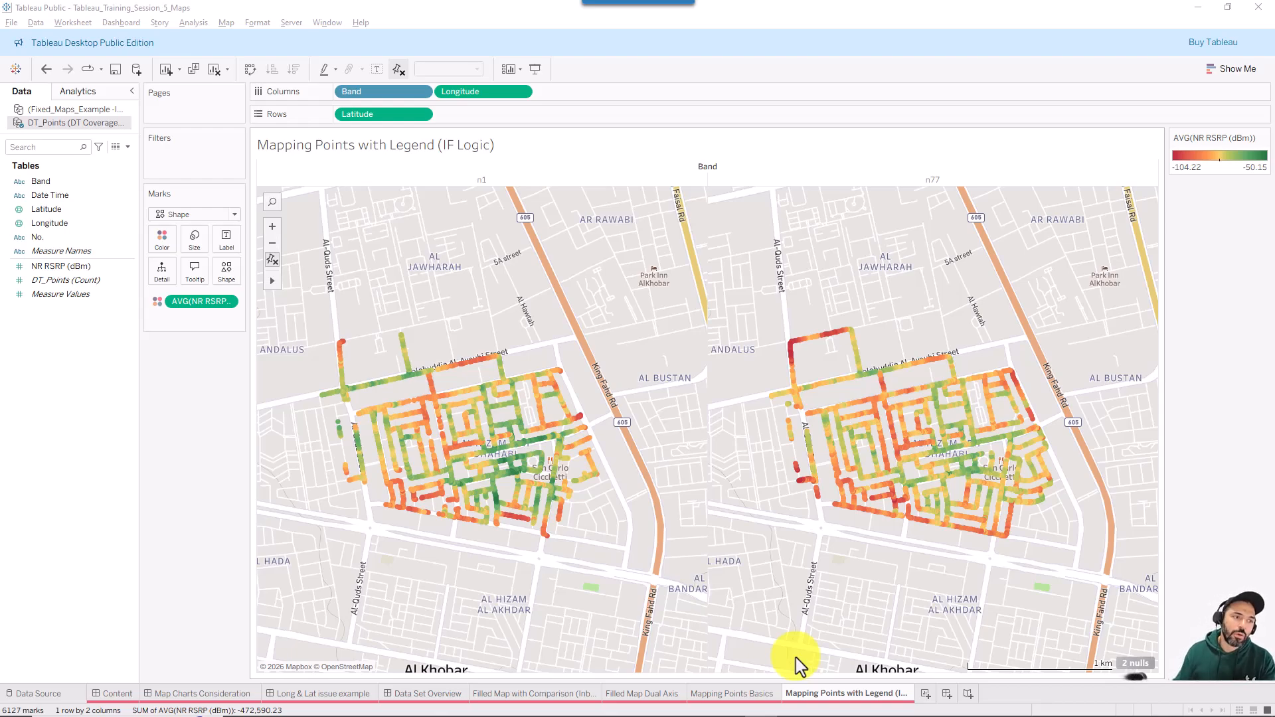
# Remove the average NR RSRP color field from the marks on the Mapping Points with Legend (IF Logic) sheet.
pyautogui.moveTo(208, 304); pyautogui.dragTo(99, 370)
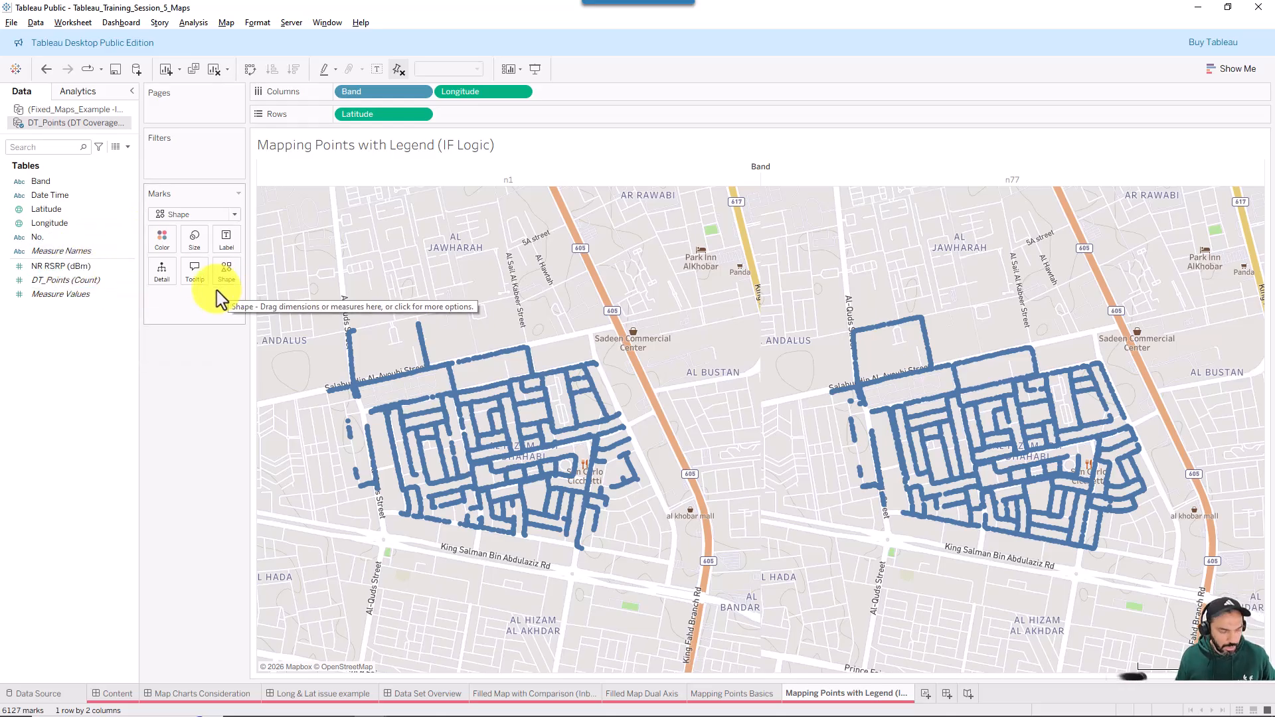
pyautogui.moveTo(217, 290); pyautogui.dragTo(133, 162)
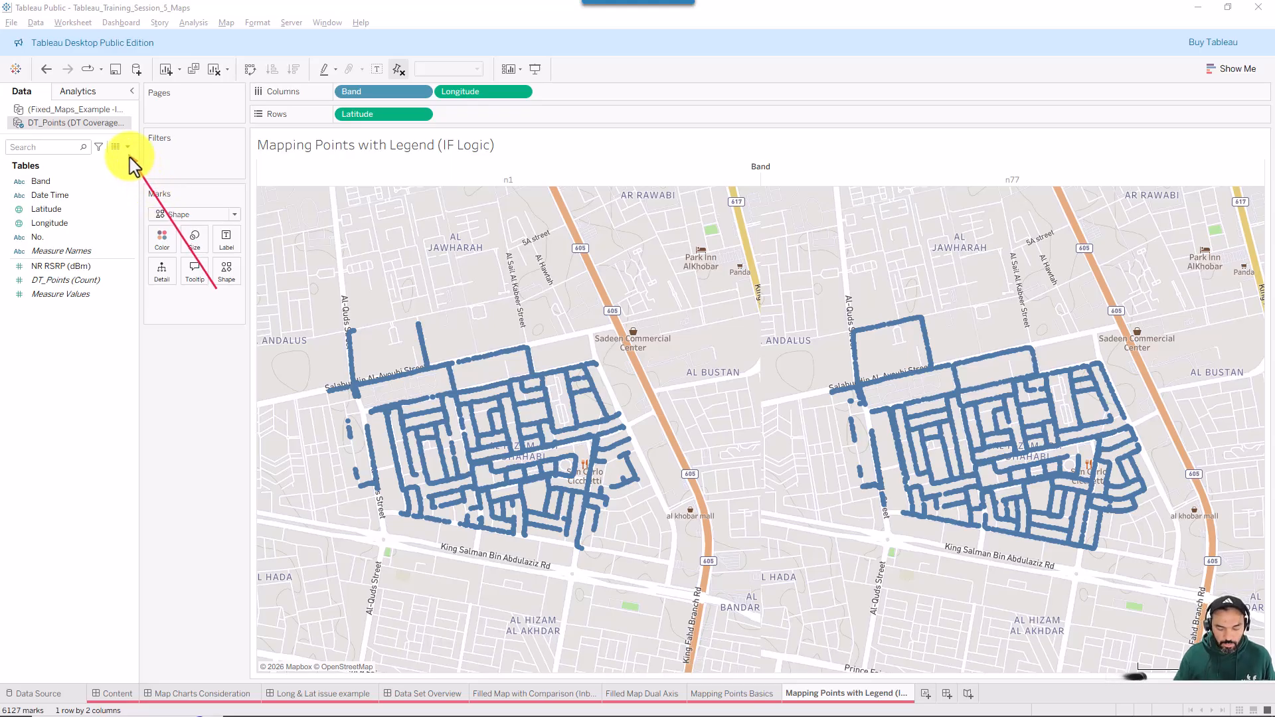
# Create a calculated field whose IF formula labels NR RSRP (dBm) "≤ -100 dBm", "-100 to -90 dBm", "-90 to -80 dBm" or "≥ -80 dBm".
pyautogui.click(124, 147)
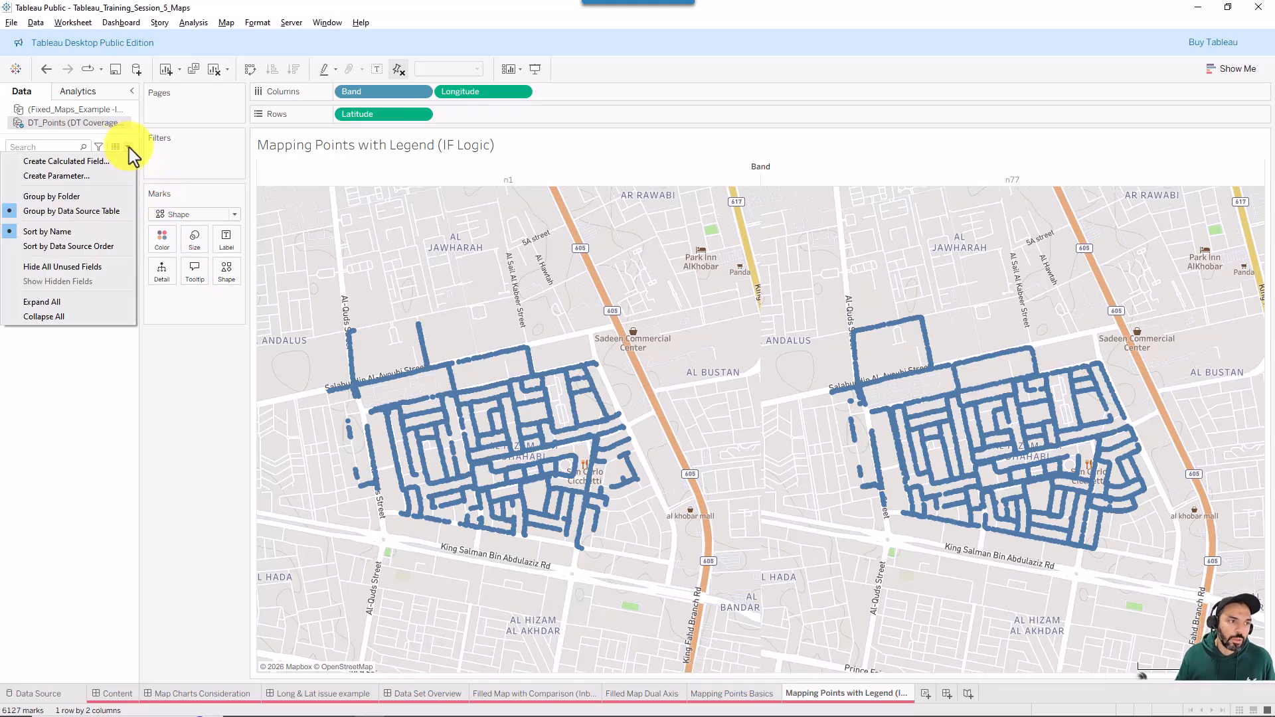
pyautogui.click(100, 168)
pyautogui.click(587, 282)
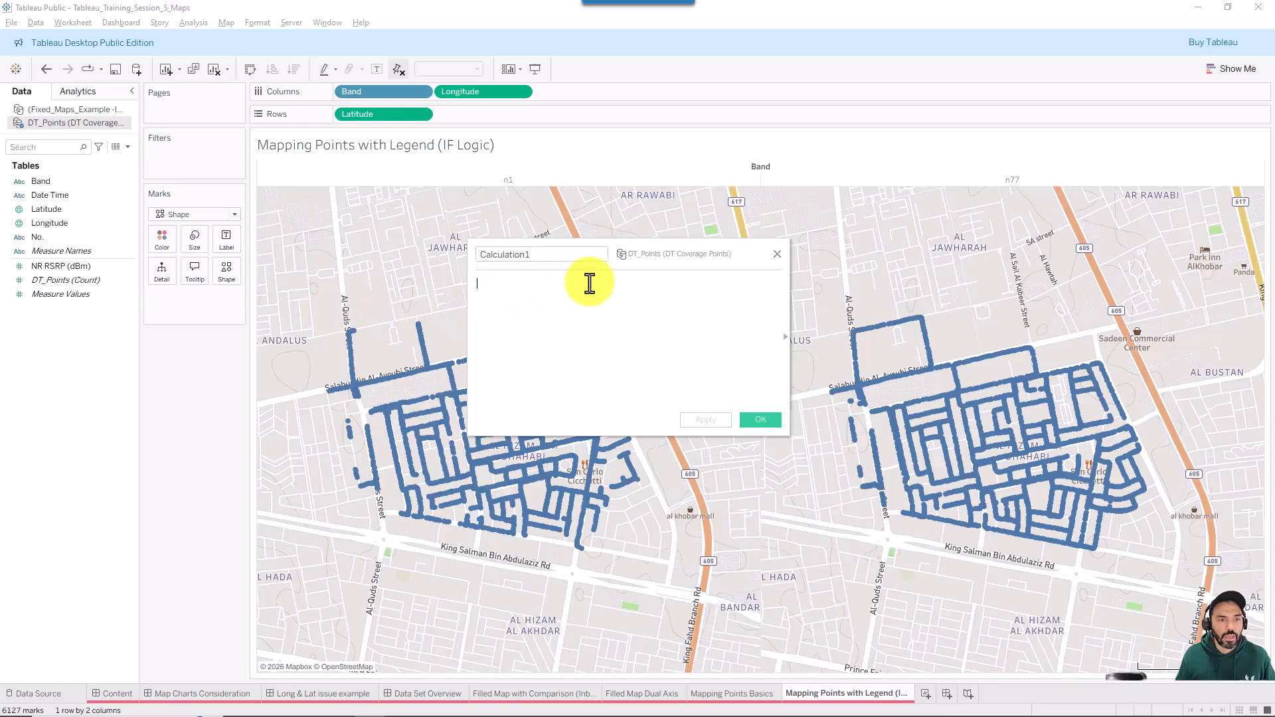
pyautogui.write('// NR RSRP - 4 Ranges IF [NR RSRP (dBm)] < -100 THEN " ≤ -100 dBm" ELSEIF [NR RSRP (dBm)] < -90 THEN " -100 to -90 dBm" ELSEIF [NR RSRP (dBm)] < -80 THEN " -90 to -80 dBm" ELSE " ≥ -80 dBm"')
pyautogui.write('END')
pyautogui.press('Escape')
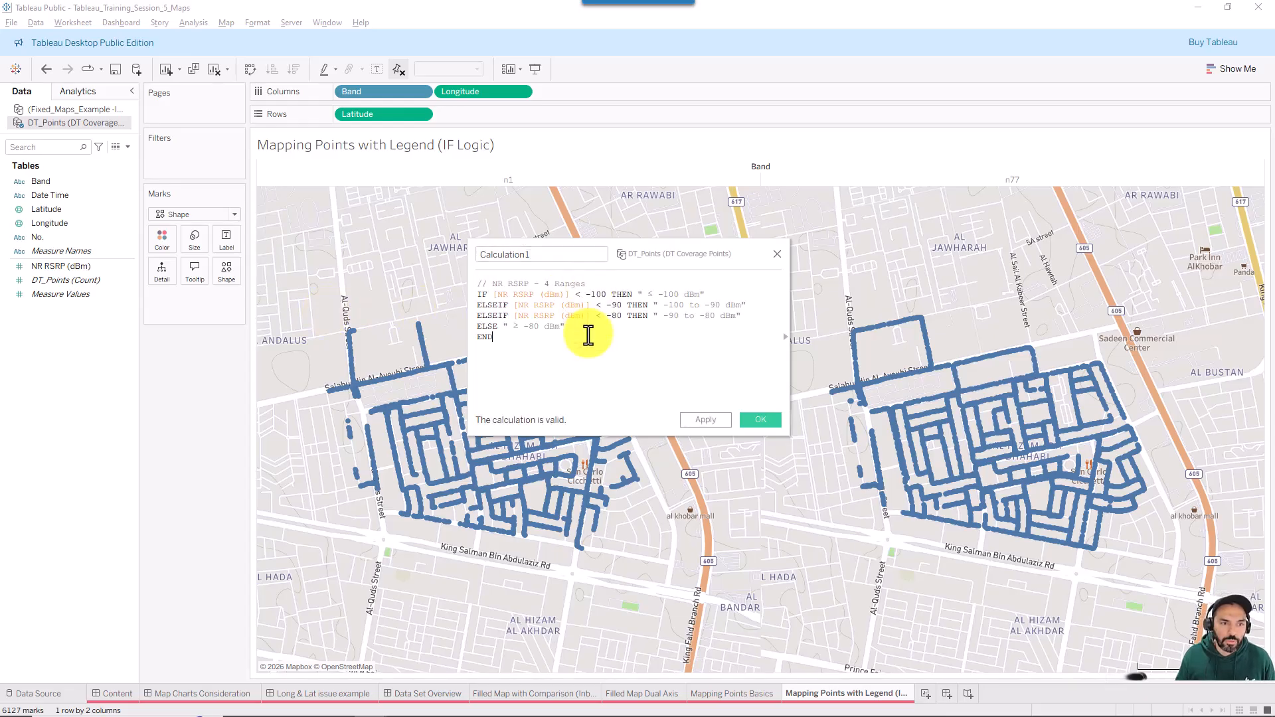
# Name the calculated field NR RSRP Ranges (Legend).
pyautogui.doubleClick(564, 255)
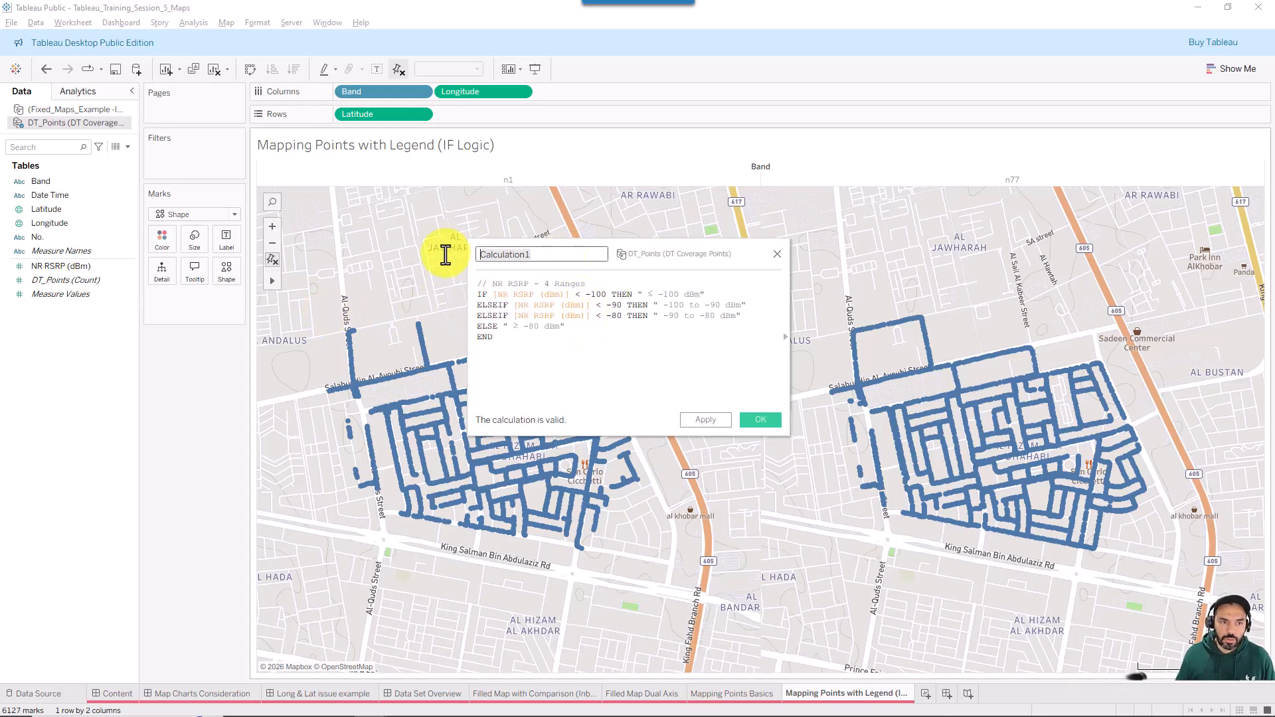
pyautogui.write('NR R')
pyautogui.press('capslock')
pyautogui.write('SRP R')
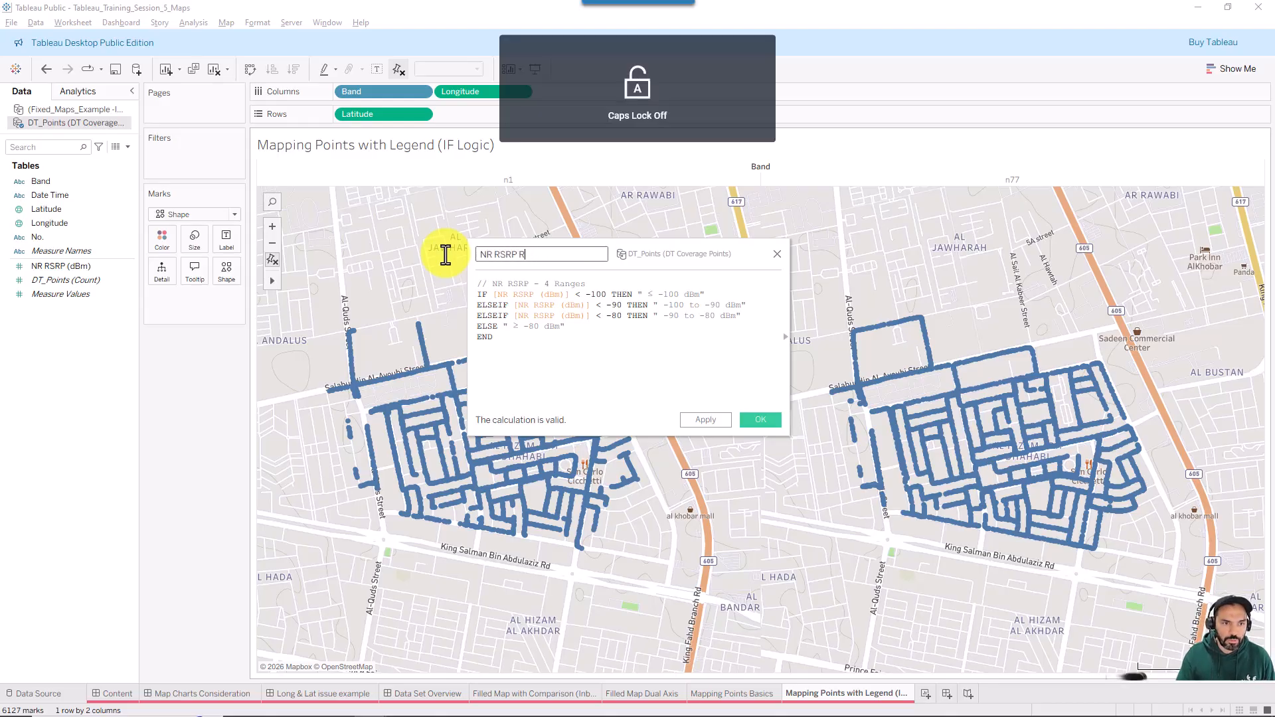
pyautogui.write('anges (Le')
pyautogui.press('capslock')
pyautogui.write('gend')
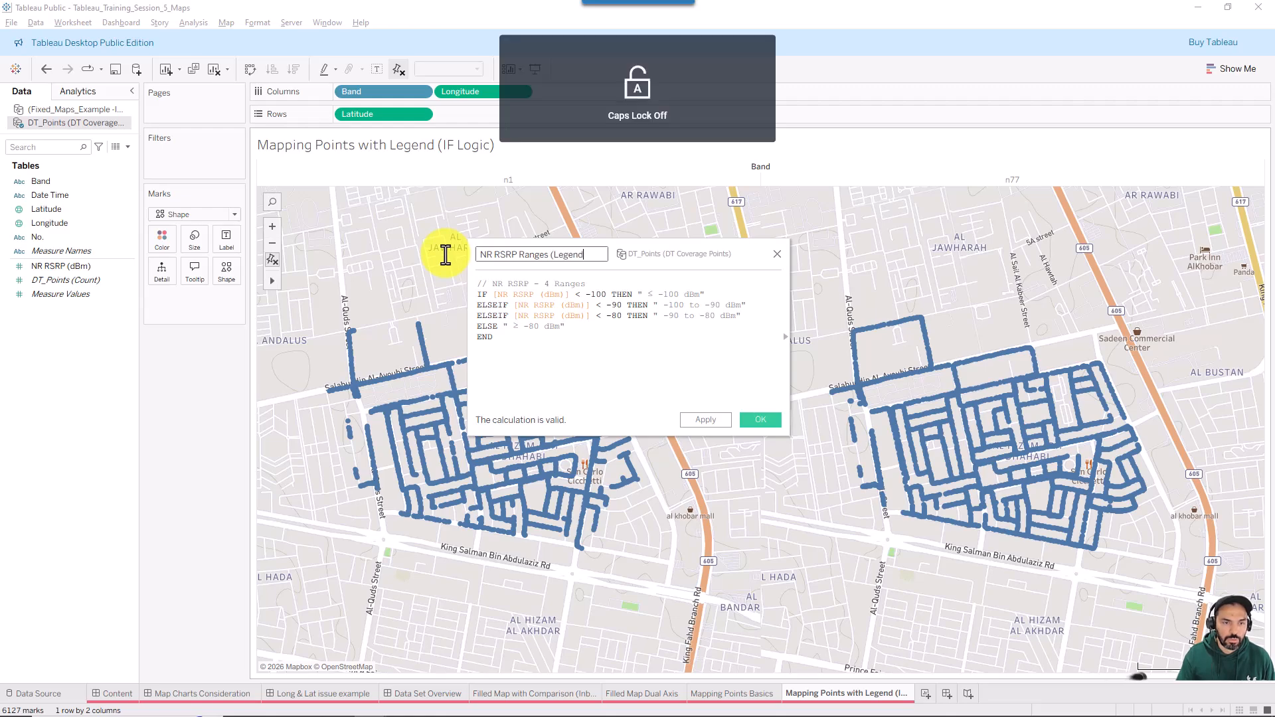
pyautogui.write(')')
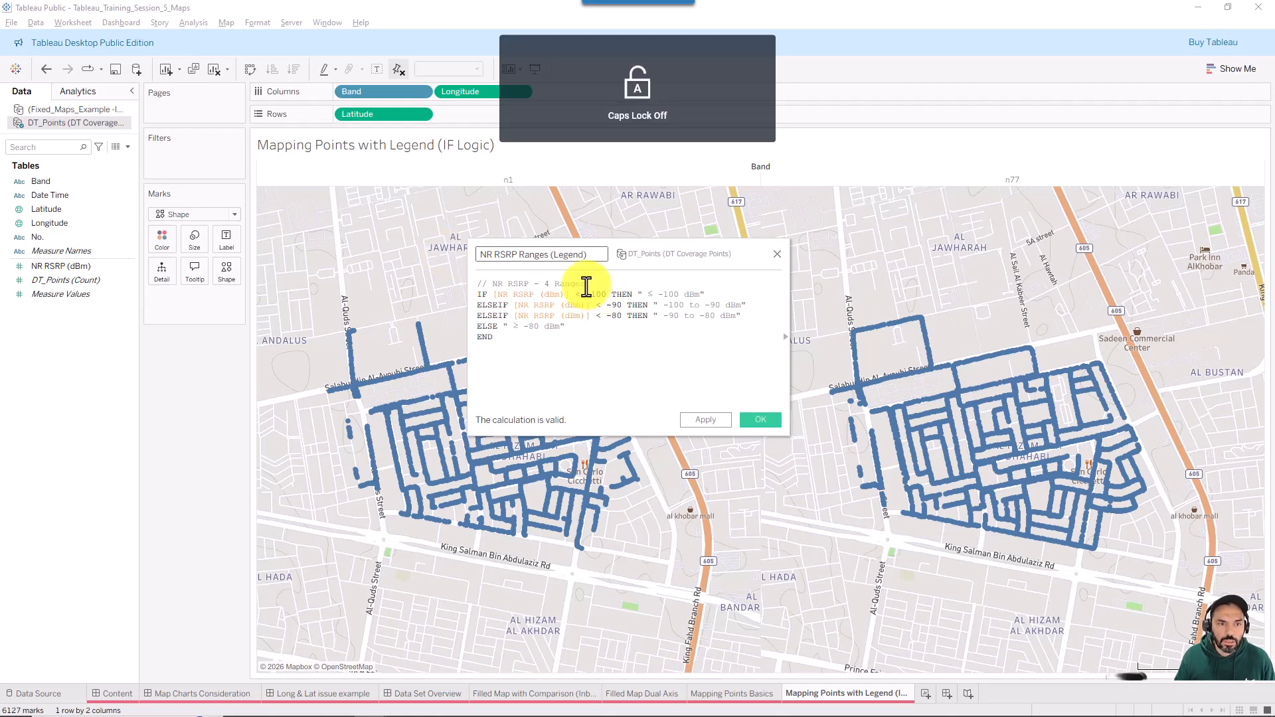
# Check the IF conditions and range labels of the NR RSRP Ranges (Legend) formula, and save the calculated field.
pyautogui.moveTo(596, 286); pyautogui.dragTo(489, 284)
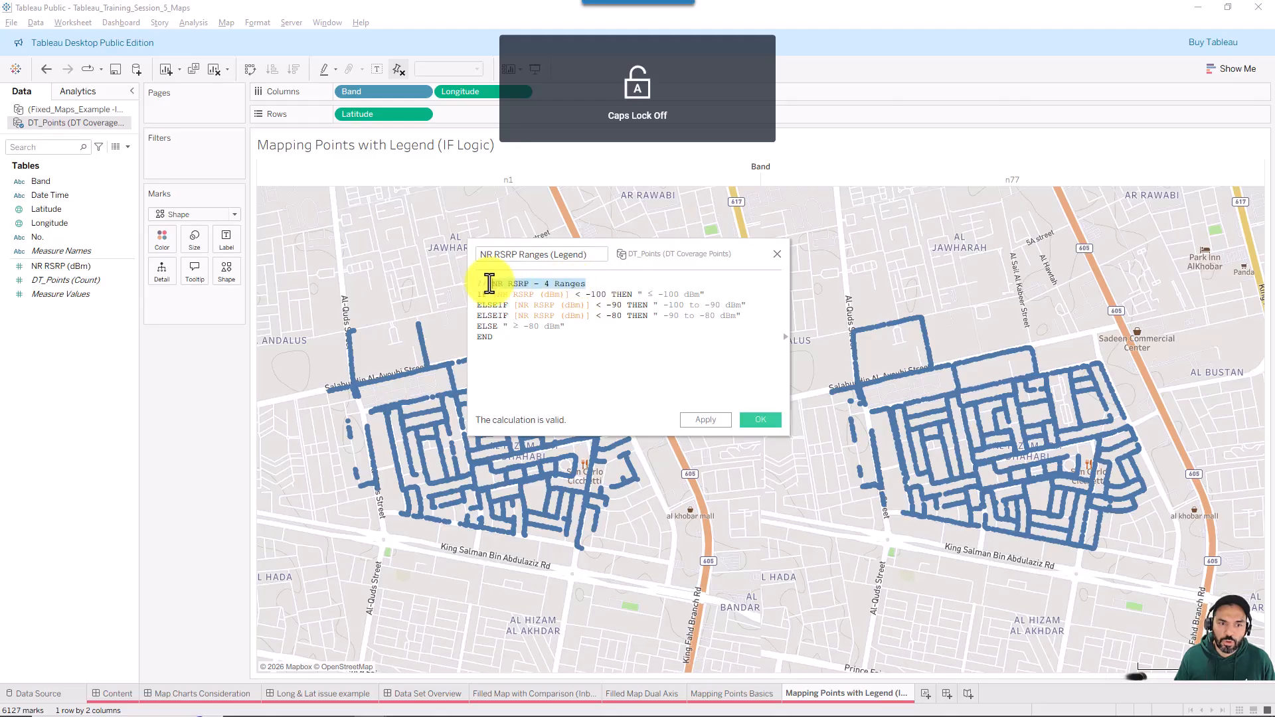
pyautogui.click(527, 307)
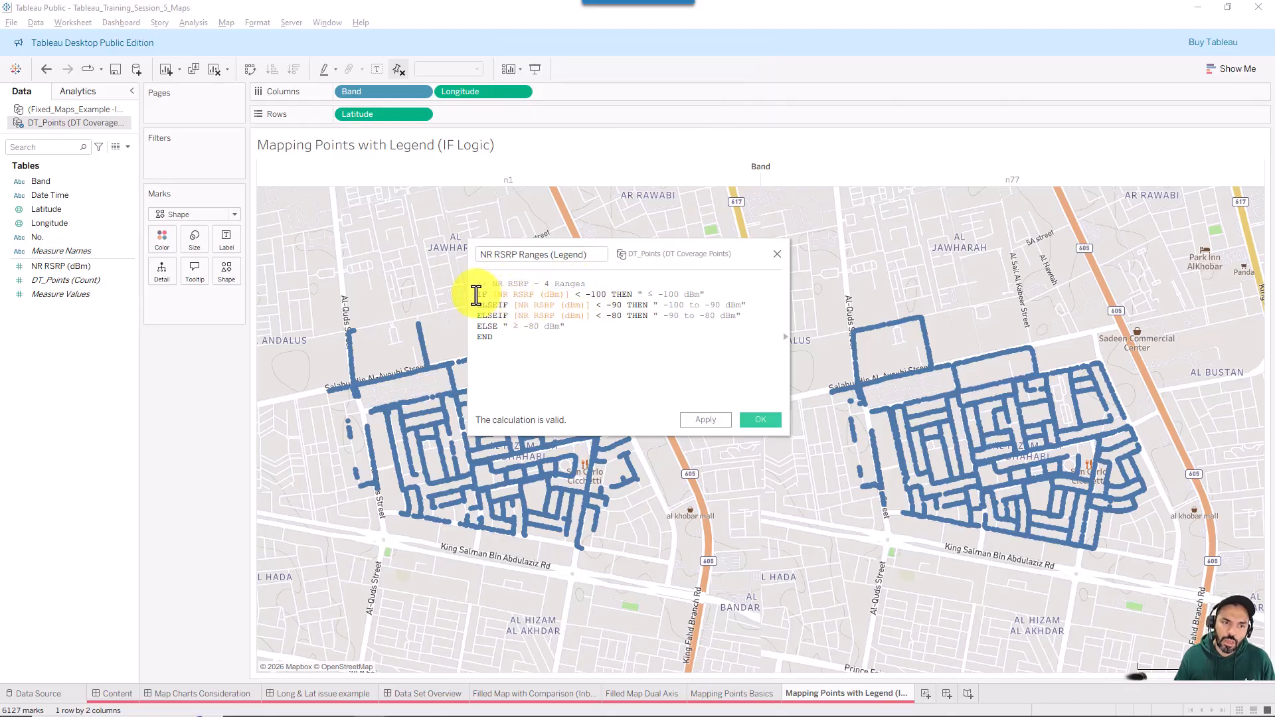
pyautogui.moveTo(477, 296); pyautogui.dragTo(555, 295)
pyautogui.click(609, 300)
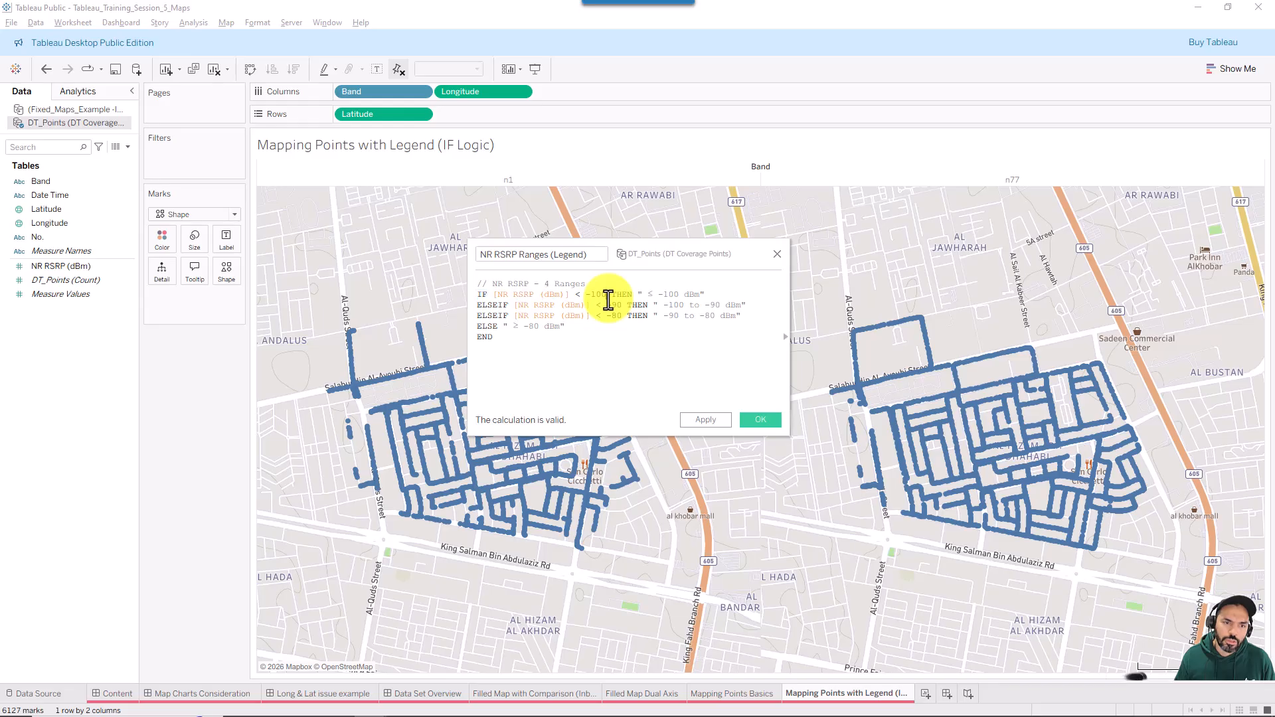
pyautogui.moveTo(705, 295); pyautogui.dragTo(646, 295)
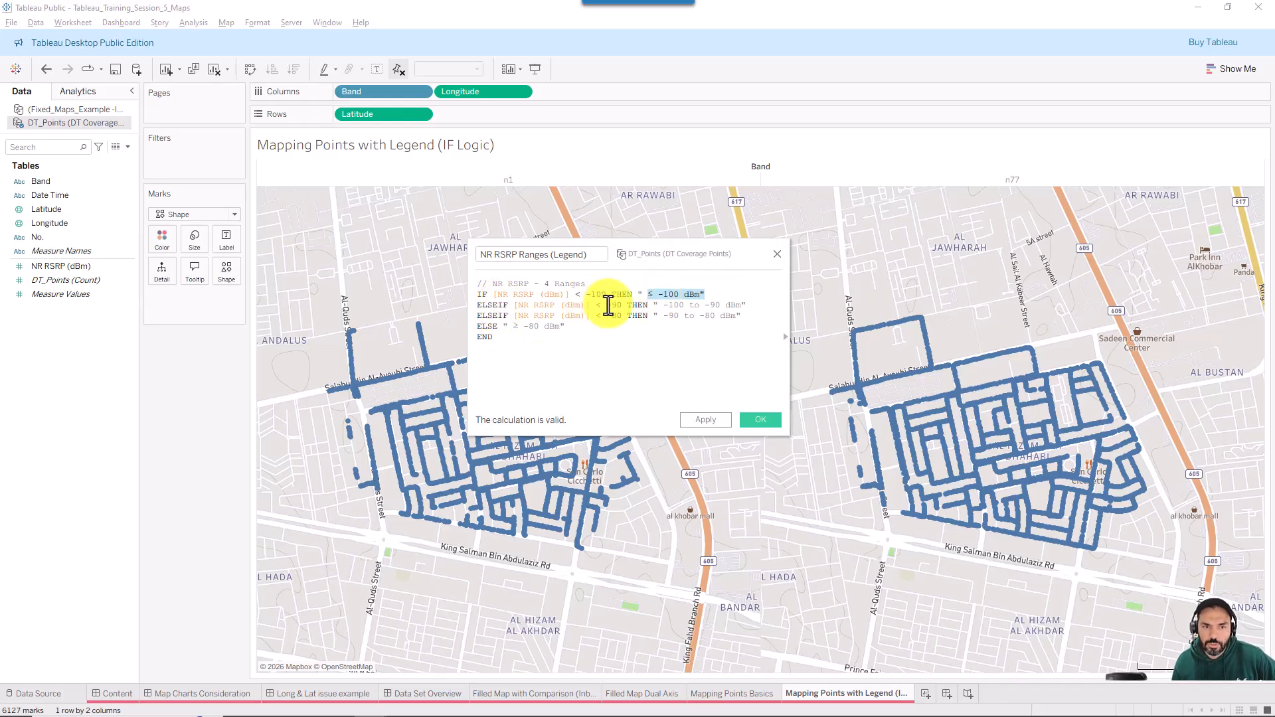
pyautogui.click(620, 308)
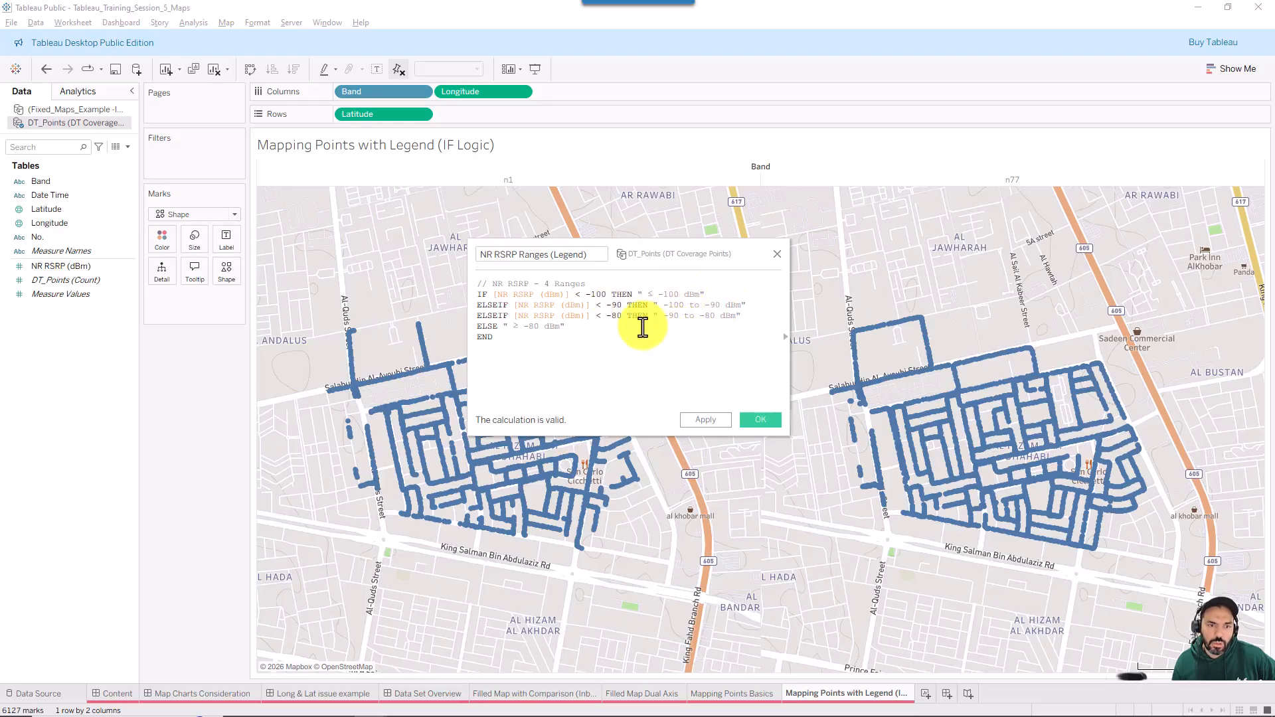
pyautogui.click(606, 317)
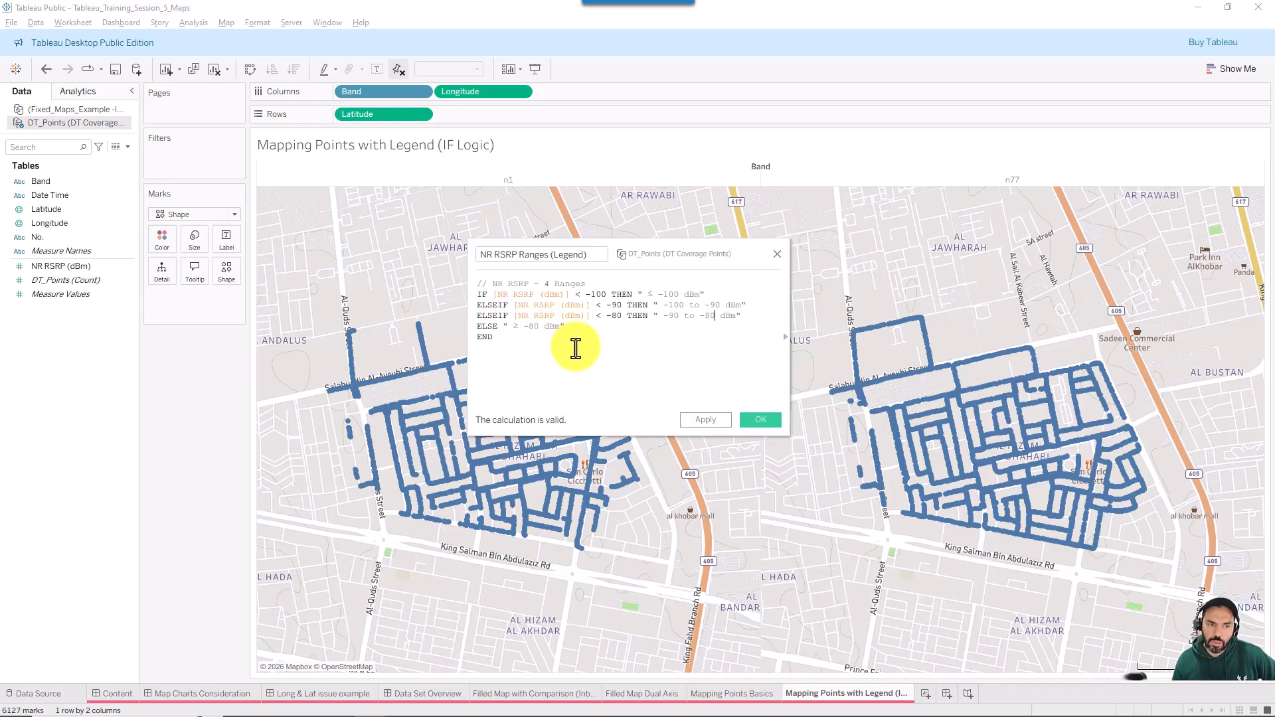
pyautogui.click(692, 421)
pyautogui.click(761, 420)
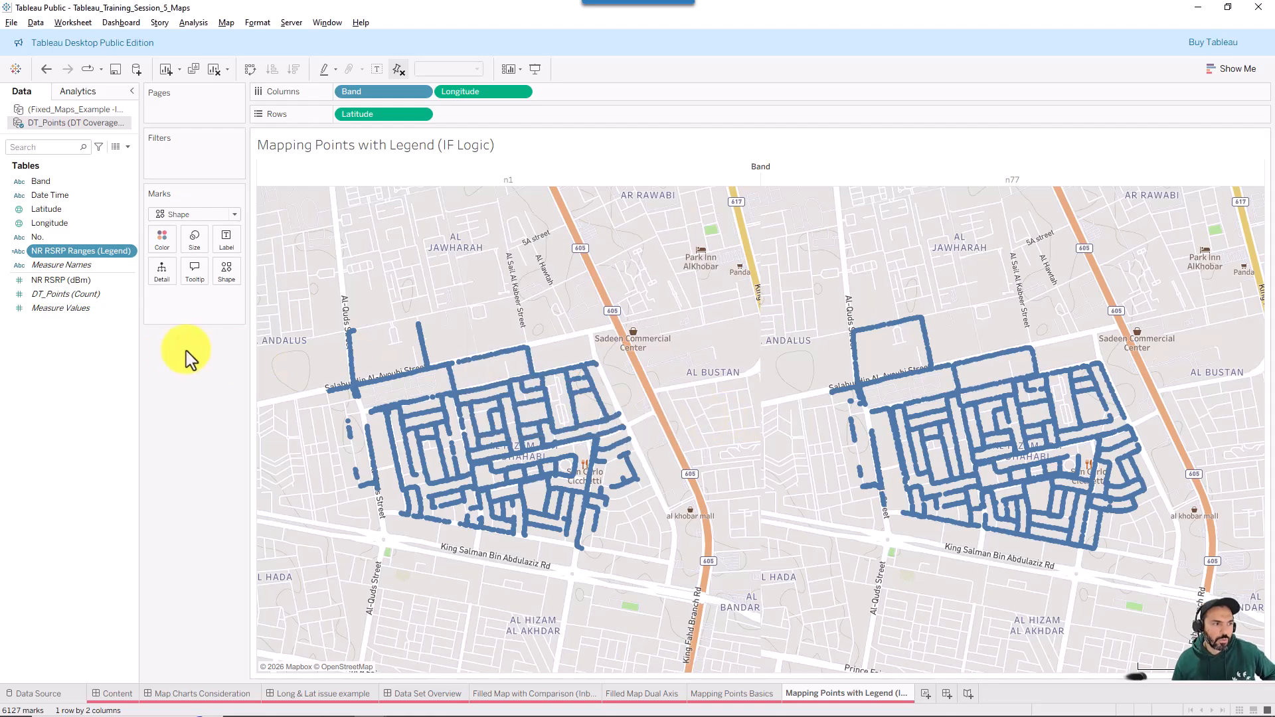
# Color the points on both band maps by the NR RSRP Ranges (Legend) field.
pyautogui.moveTo(210, 350); pyautogui.dragTo(23, 269)
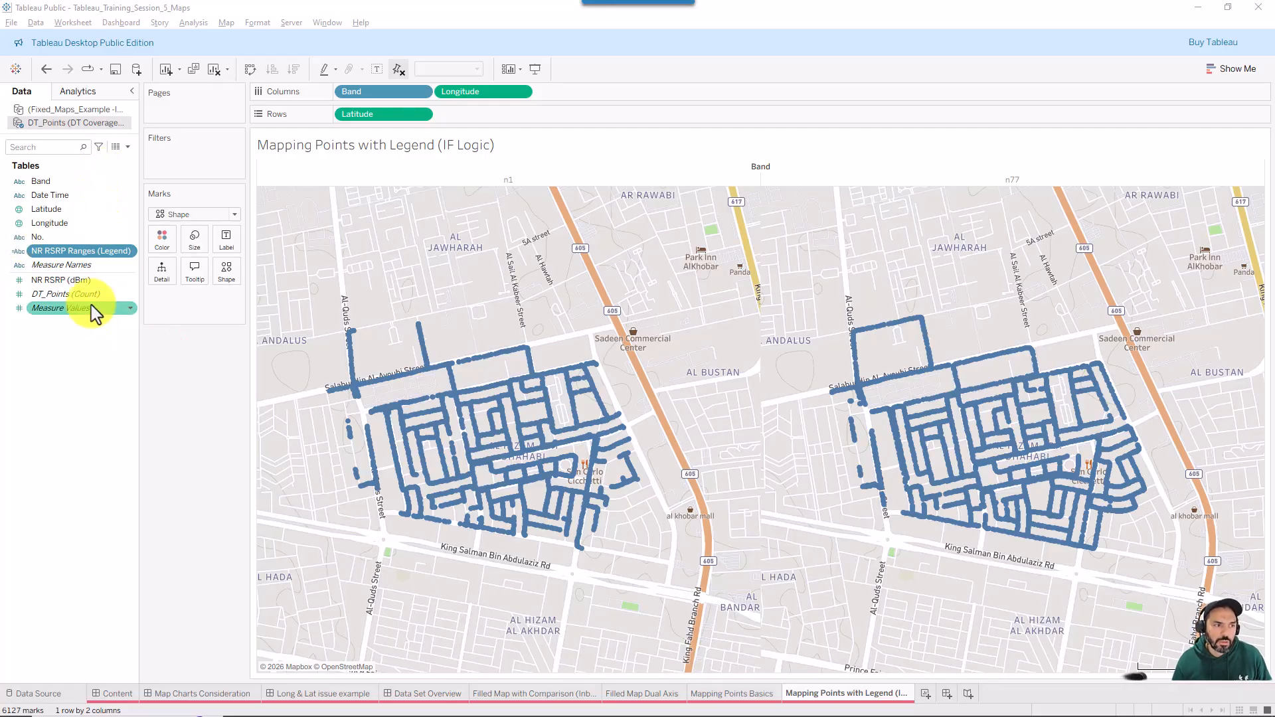
pyautogui.moveTo(88, 259); pyautogui.dragTo(245, 288)
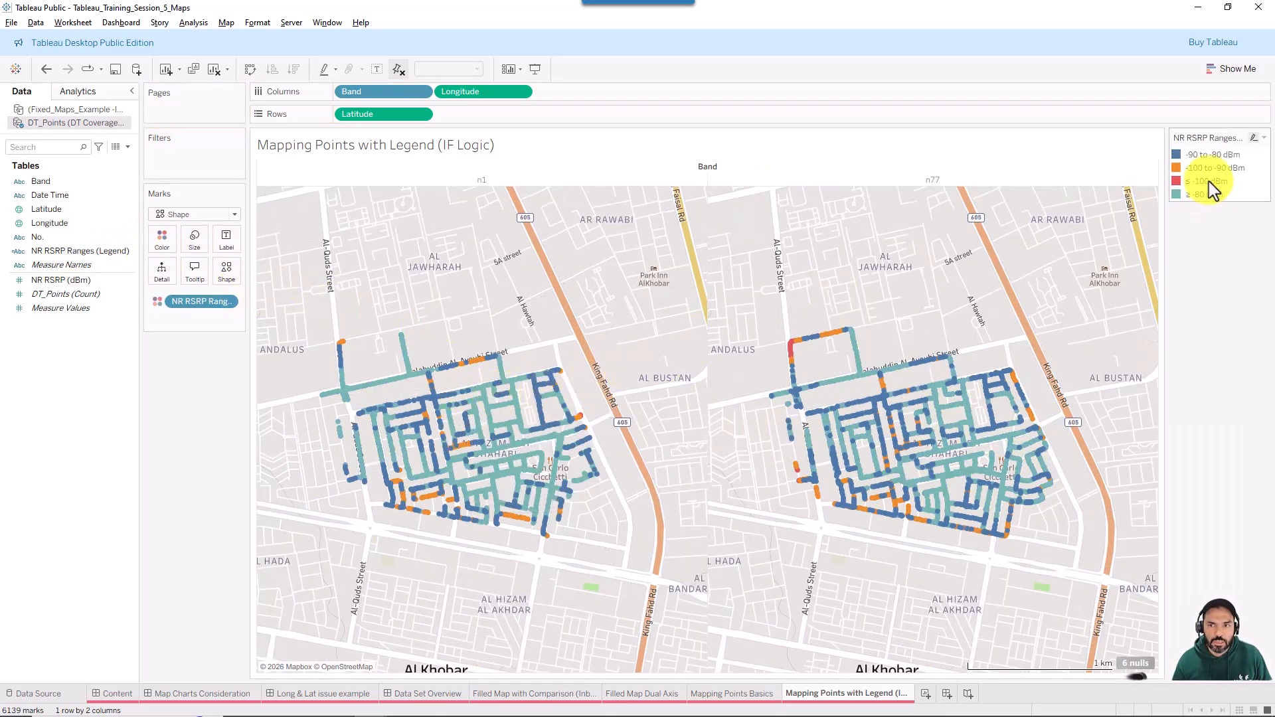
pyautogui.moveTo(1201, 275); pyautogui.dragTo(1206, 210)
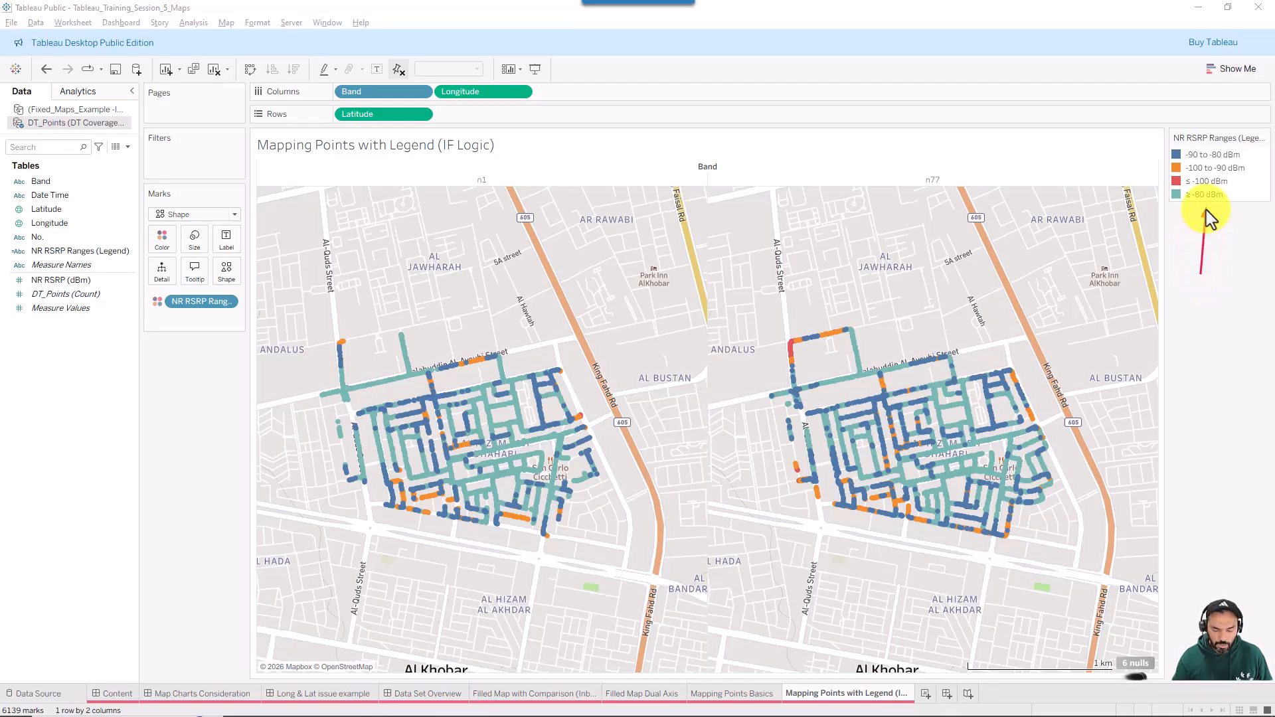
# In the legend's colors, set ≥ -80 dBm to green and -90 to -80 dBm to the lightest shade of the Green palette.
pyautogui.click(192, 303)
pyautogui.rightClick(192, 307)
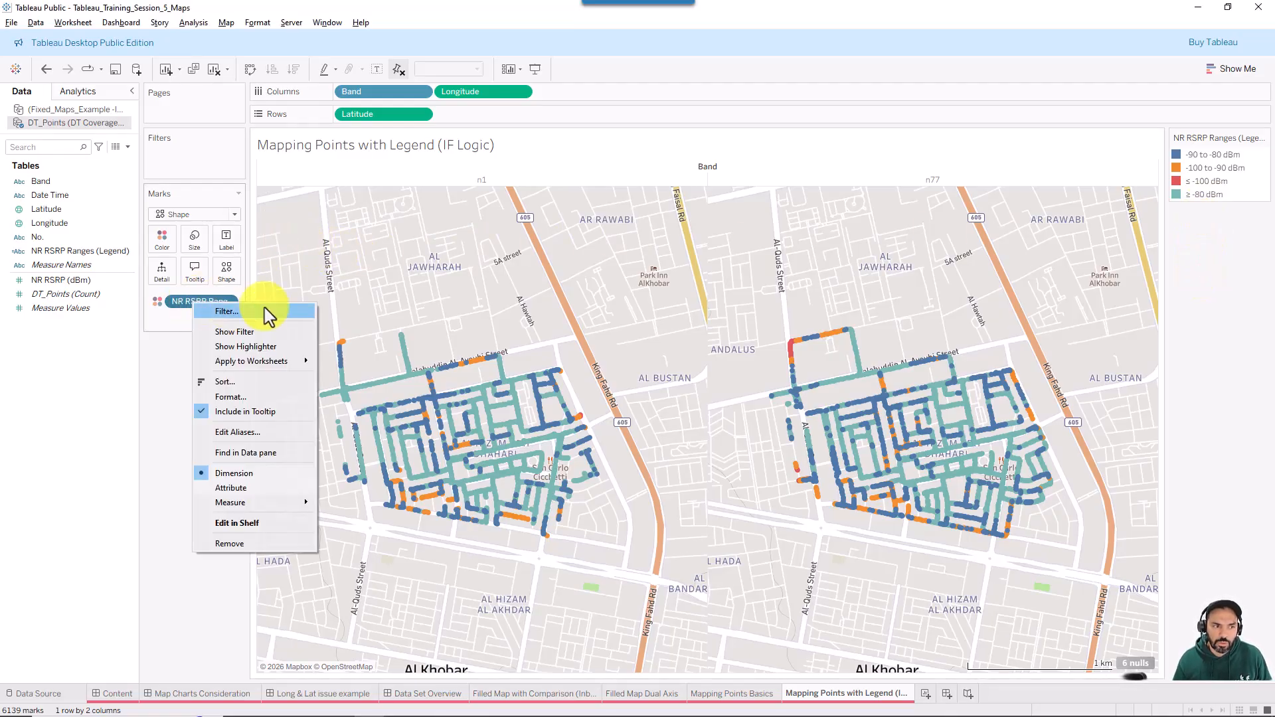
pyautogui.rightClick(1253, 203)
pyautogui.click(1206, 206)
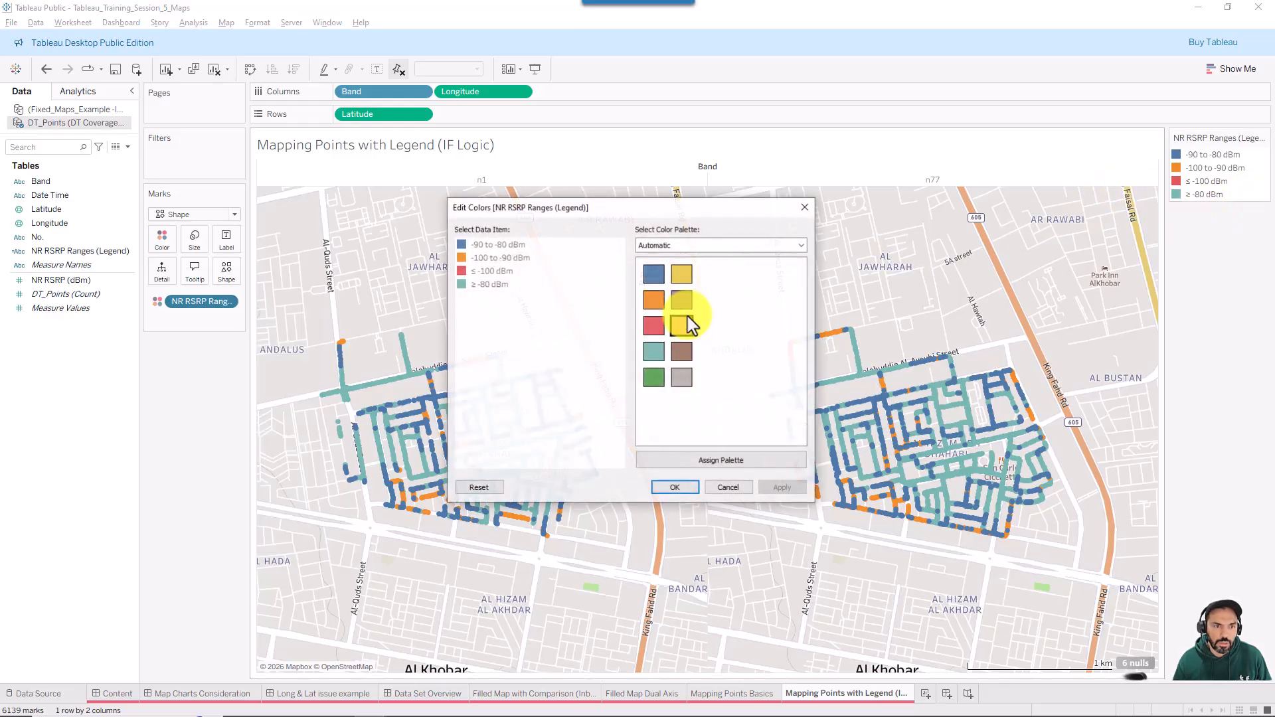
pyautogui.click(492, 286)
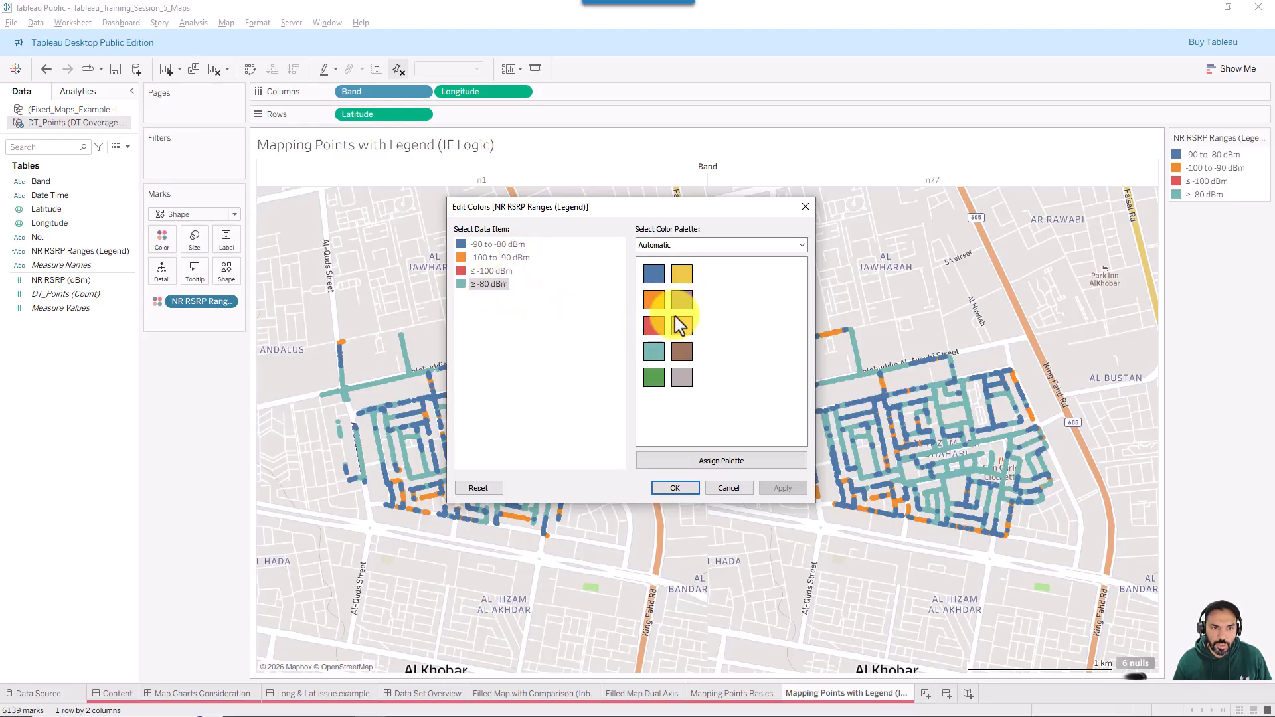
pyautogui.click(654, 379)
pyautogui.click(505, 245)
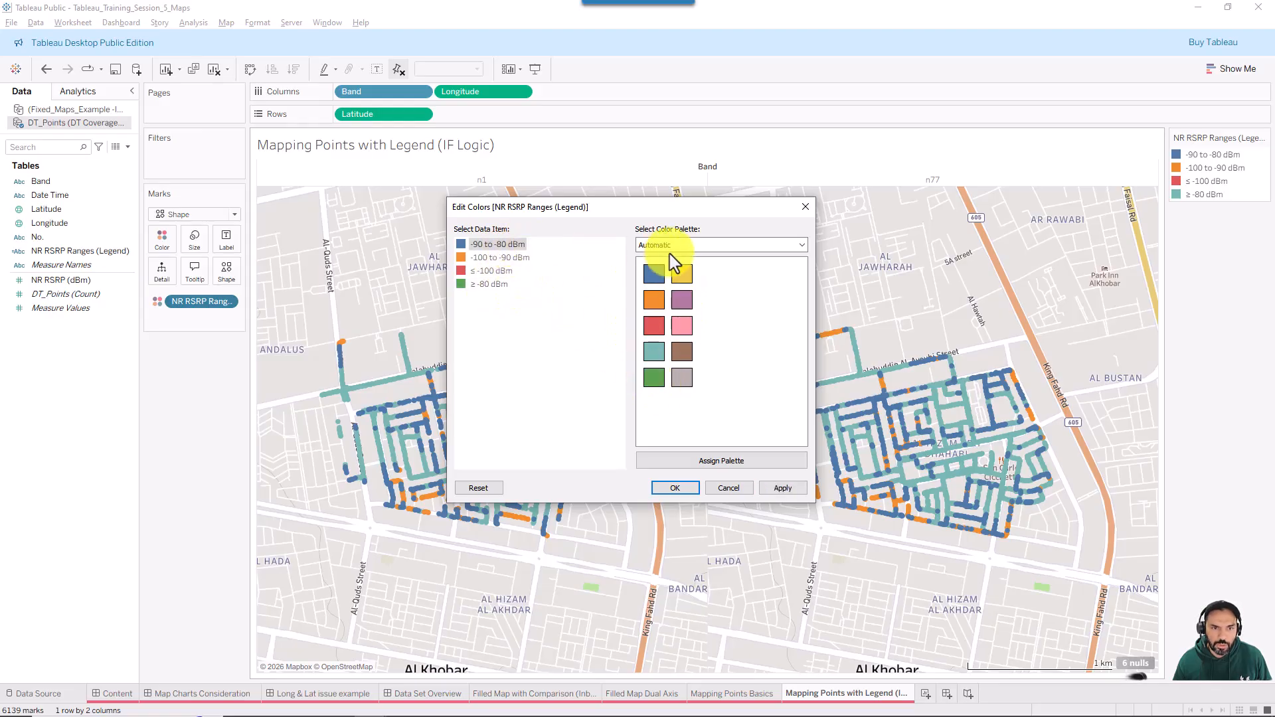
pyautogui.click(697, 245)
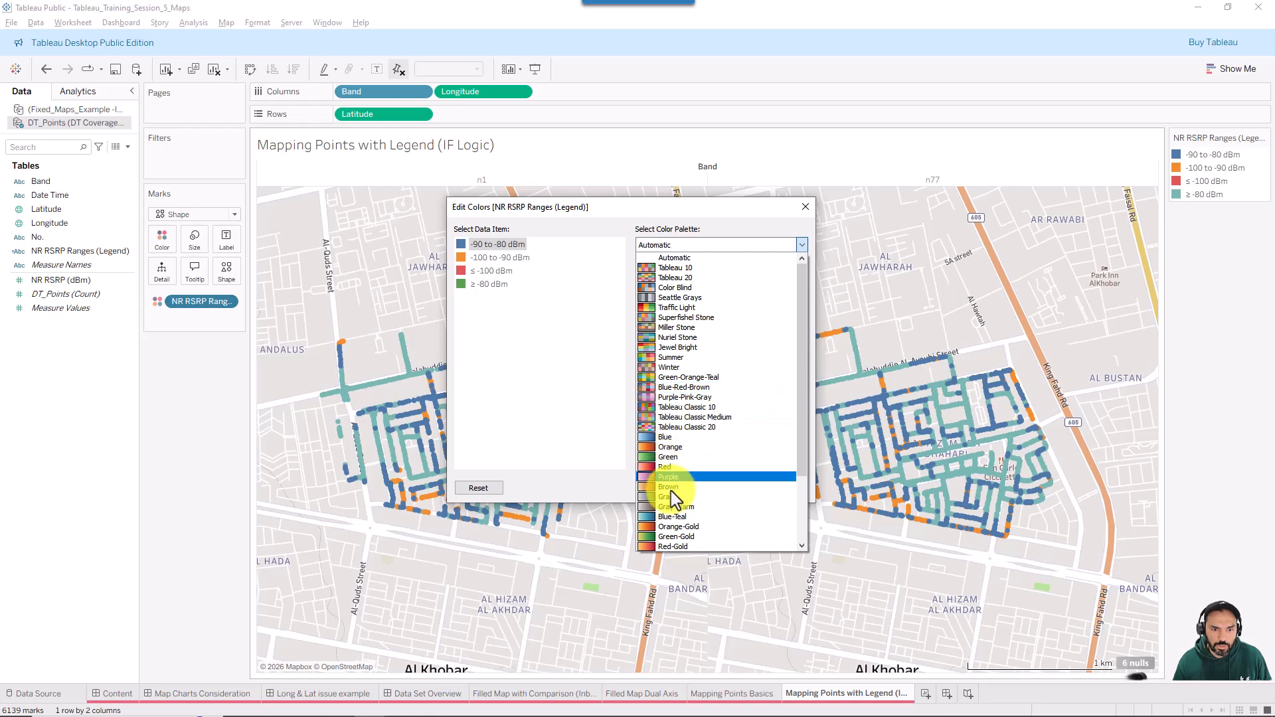
pyautogui.click(676, 458)
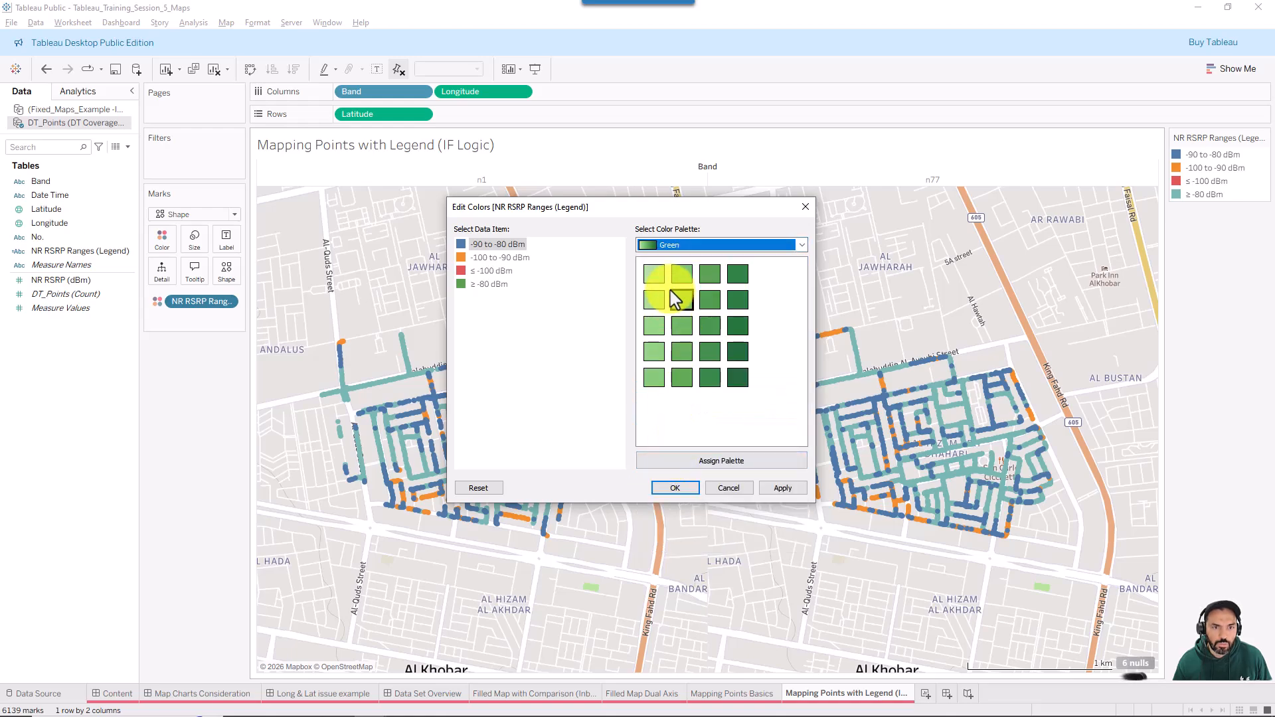
pyautogui.click(653, 273)
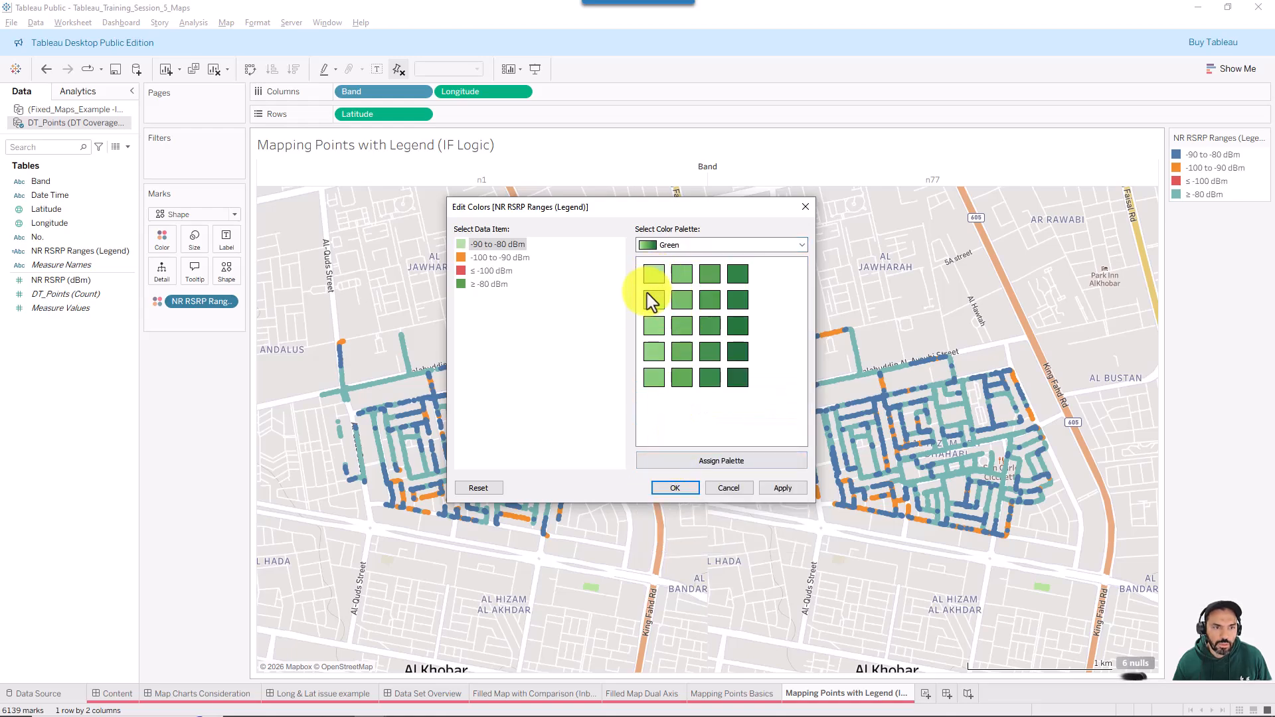
# Set the -100 to -90 dBm range to yellow from the Tableau 10 palette and apply the legend colors.
pyautogui.click(509, 257)
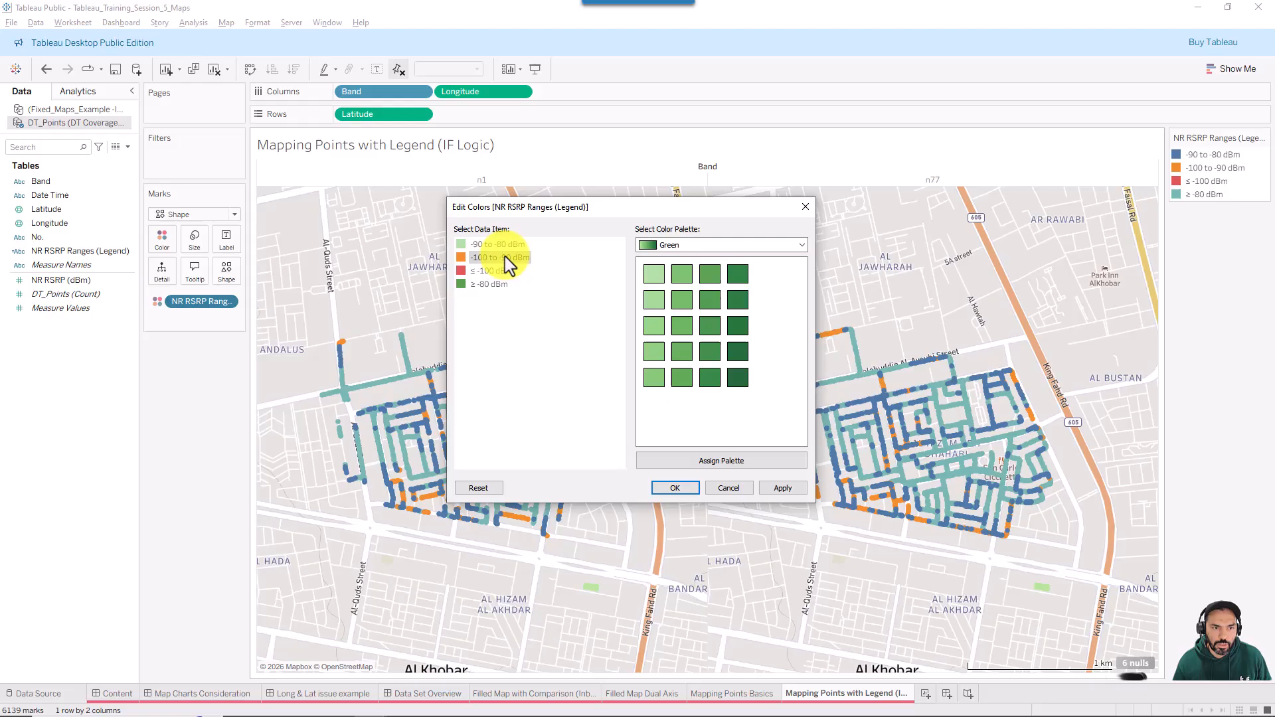
pyautogui.click(681, 251)
pyautogui.scroll(5, 688, 269)
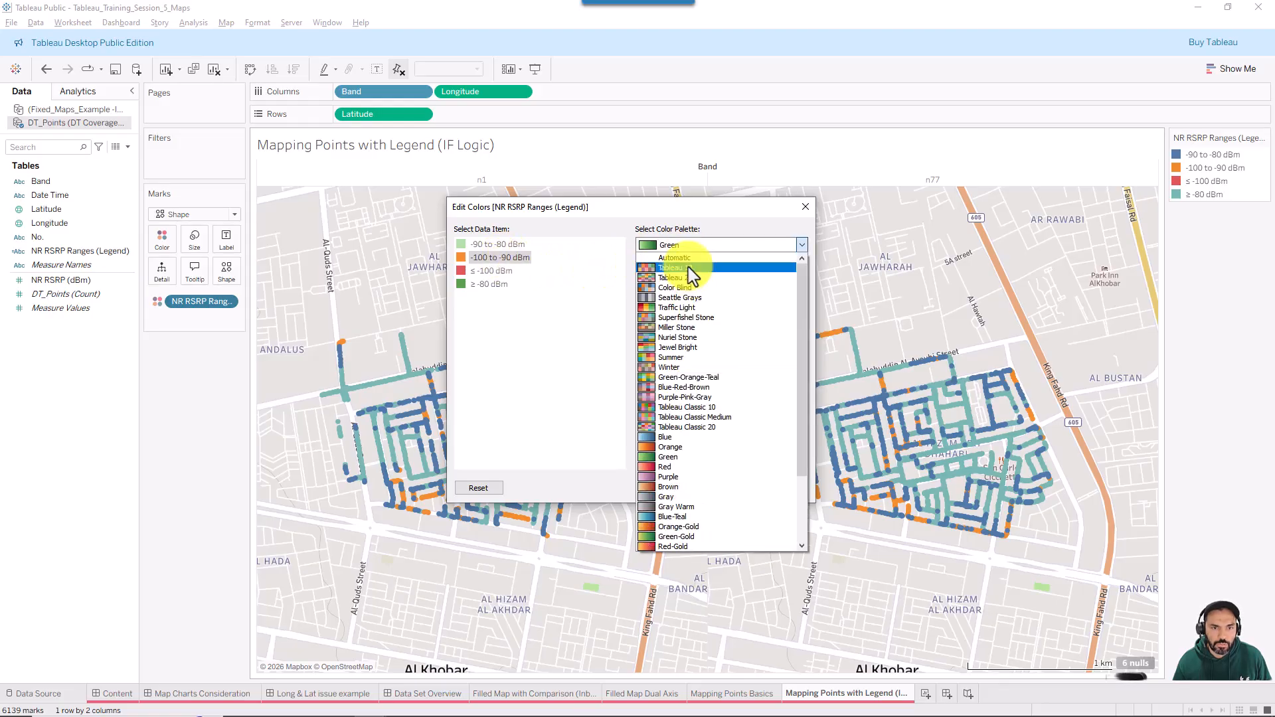
pyautogui.click(673, 267)
pyautogui.click(682, 274)
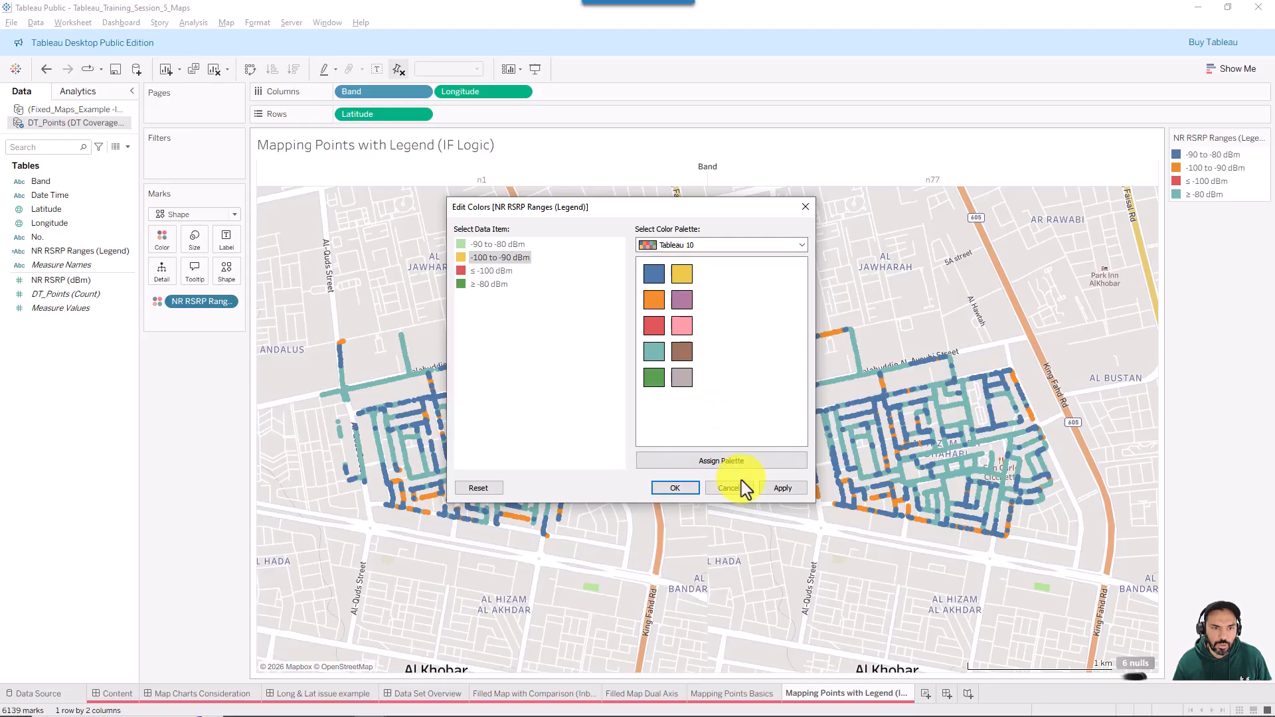
pyautogui.click(776, 494)
pyautogui.click(672, 491)
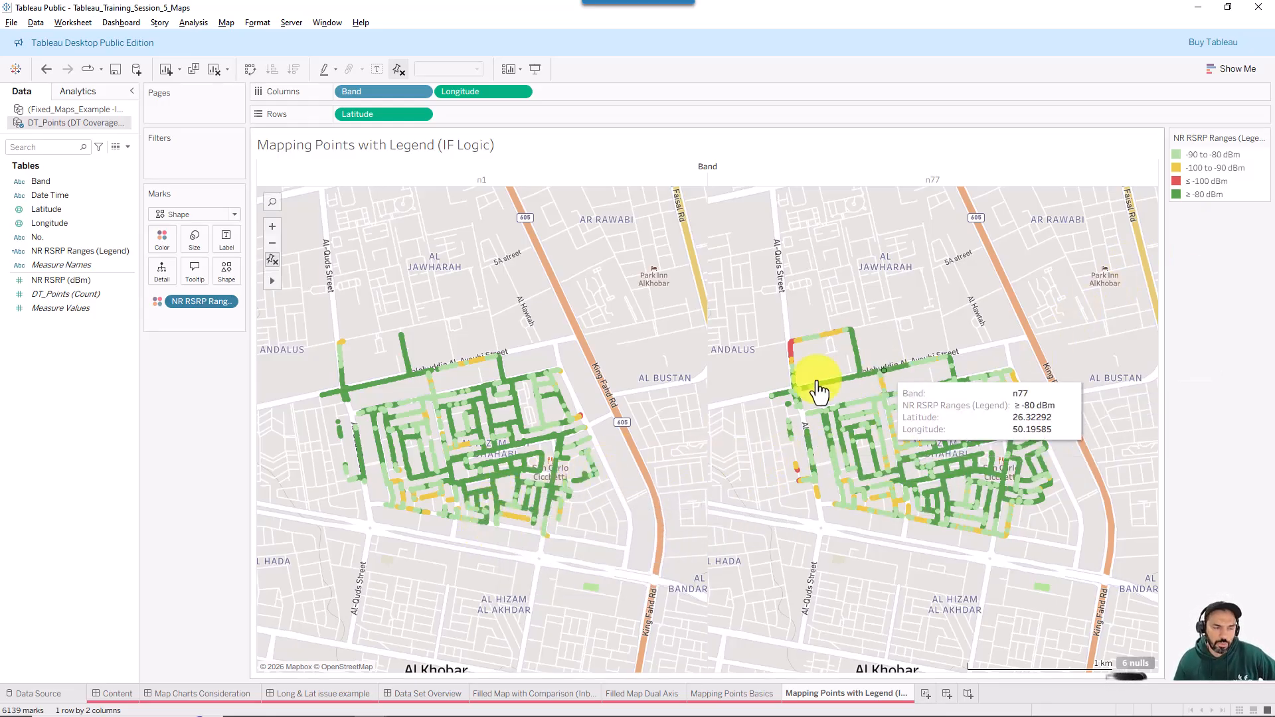
# Try moving ≥ -80 dBm above ≤ -100 dBm in the legend, restore the order, and clear the highlighting.
pyautogui.moveTo(1209, 194); pyautogui.dragTo(1212, 180)
pyautogui.click(1213, 186)
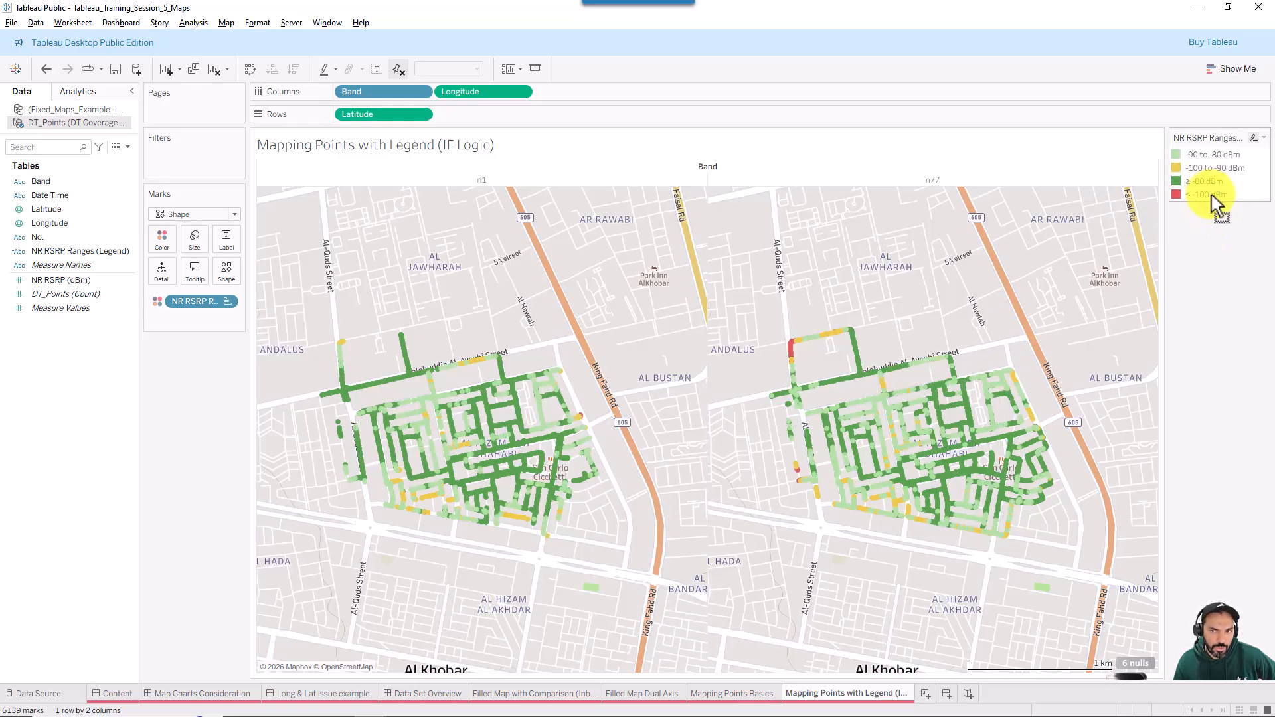
pyautogui.click(1212, 195)
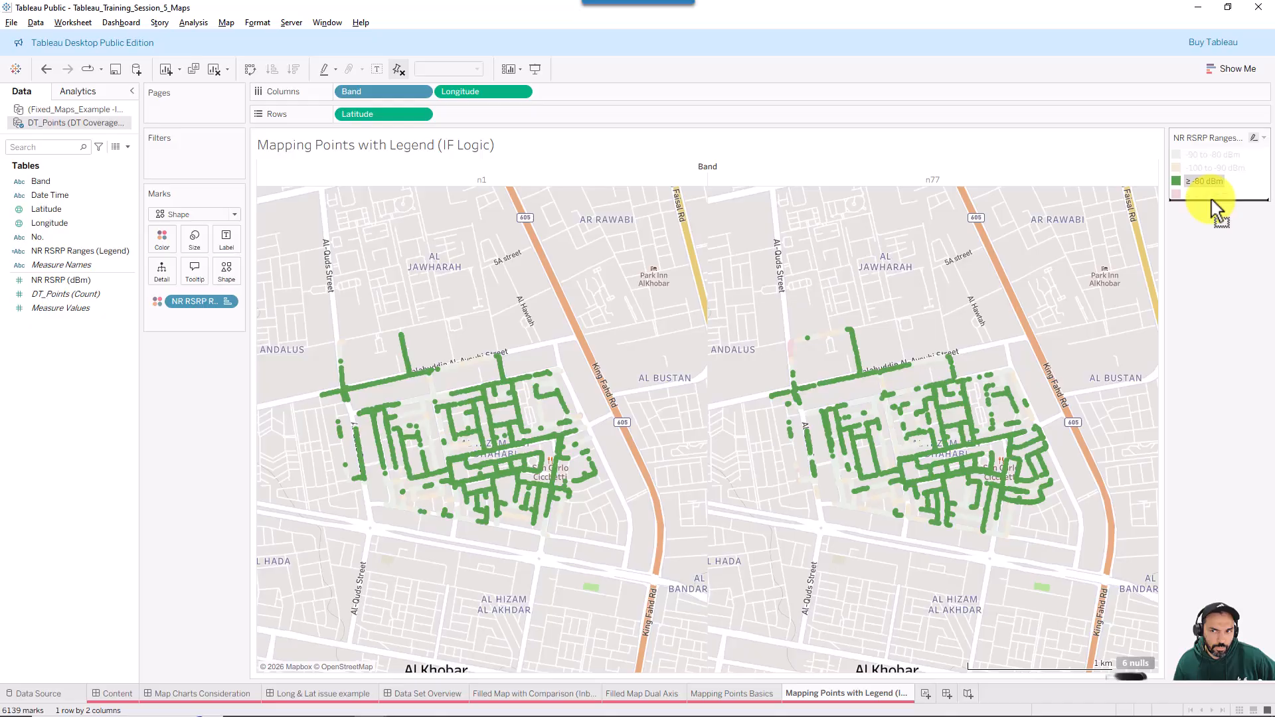
pyautogui.click(926, 249)
pyautogui.moveTo(867, 412)
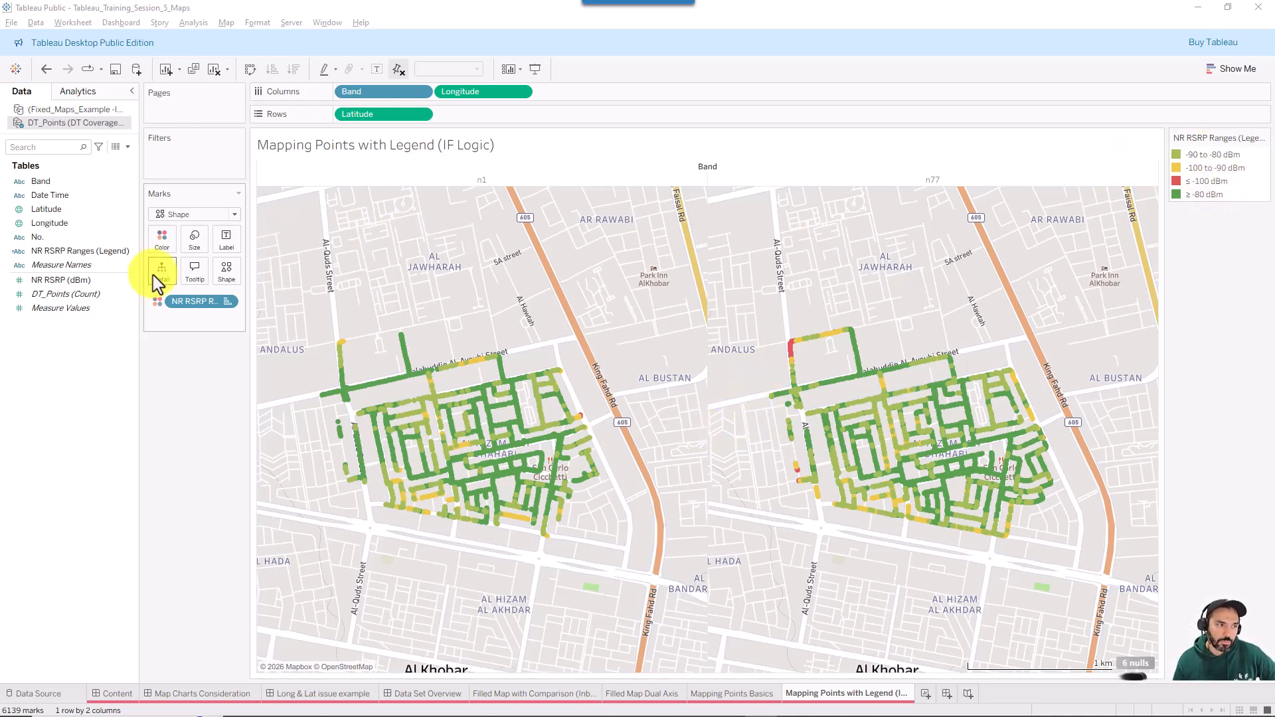
# Review the formula of the NR RSRP Ranges (Legend) calculated field and close it without editing.
pyautogui.rightClick(56, 253)
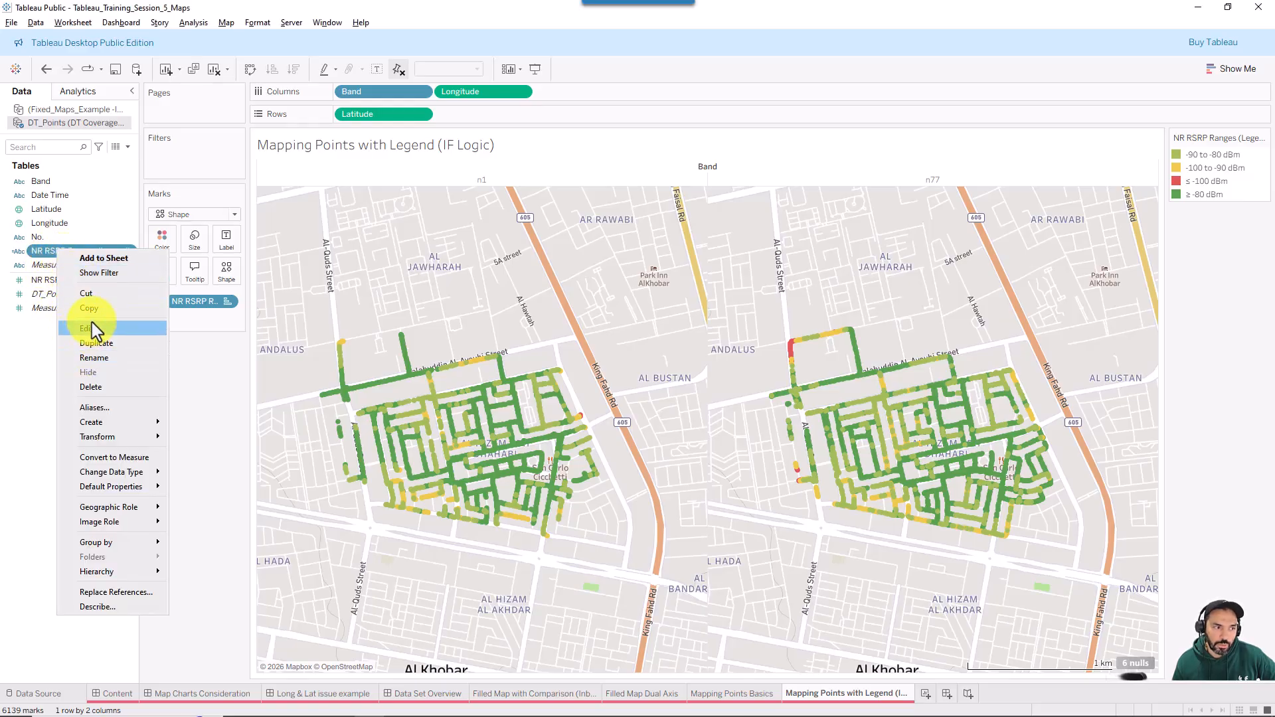
pyautogui.click(92, 325)
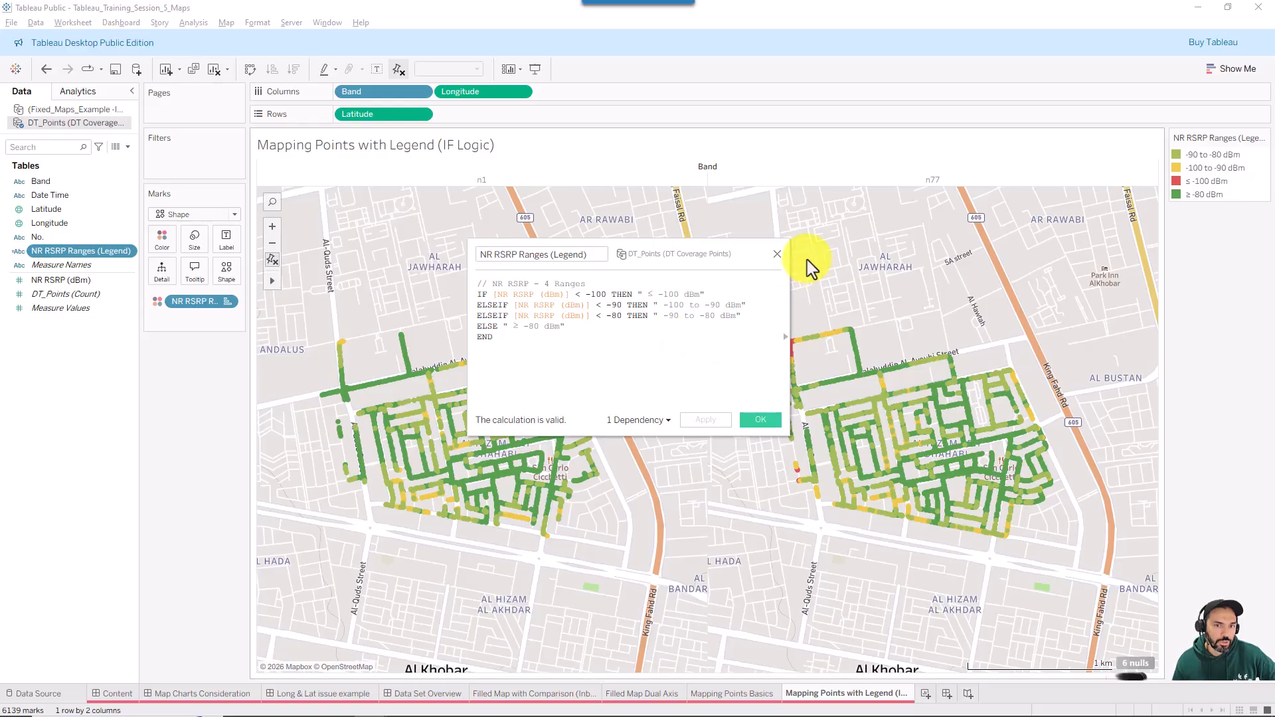
pyautogui.click(778, 254)
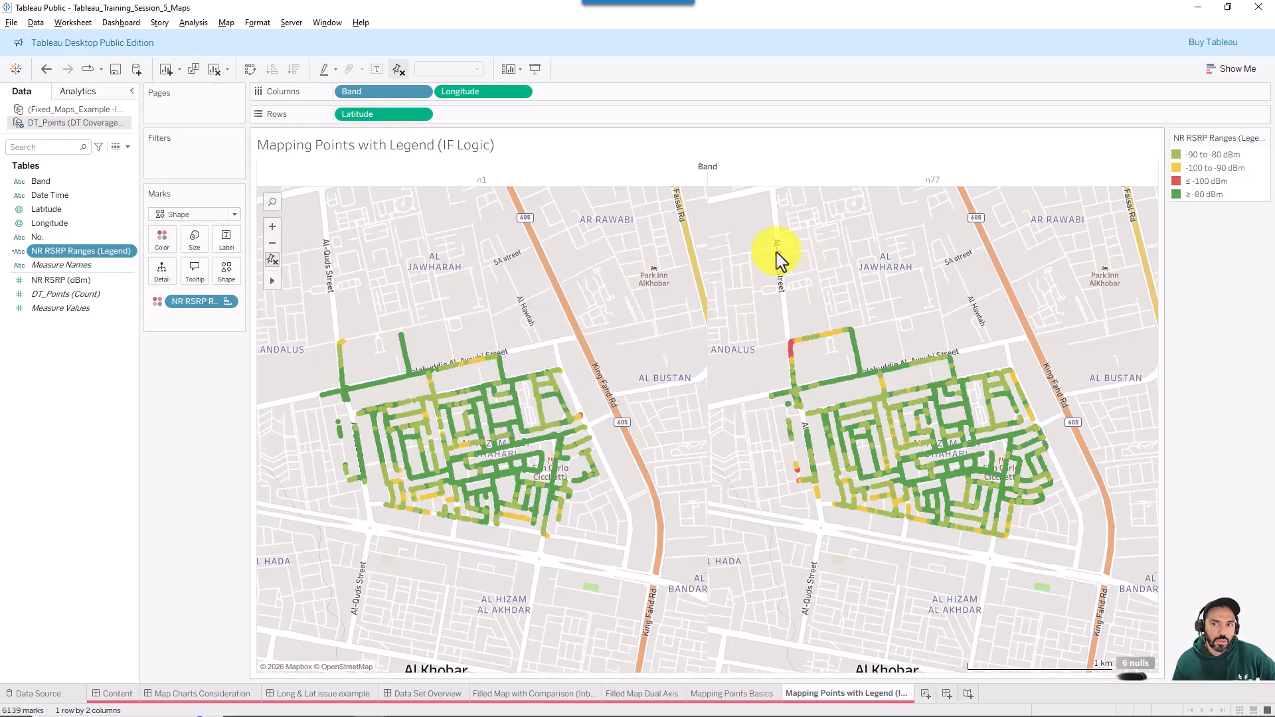
# Highlight the ≥ -80 dBm, ≤ -100 dBm and -100 to -90 dBm points one range at a time, and clear the highlighting.
pyautogui.click(1213, 195)
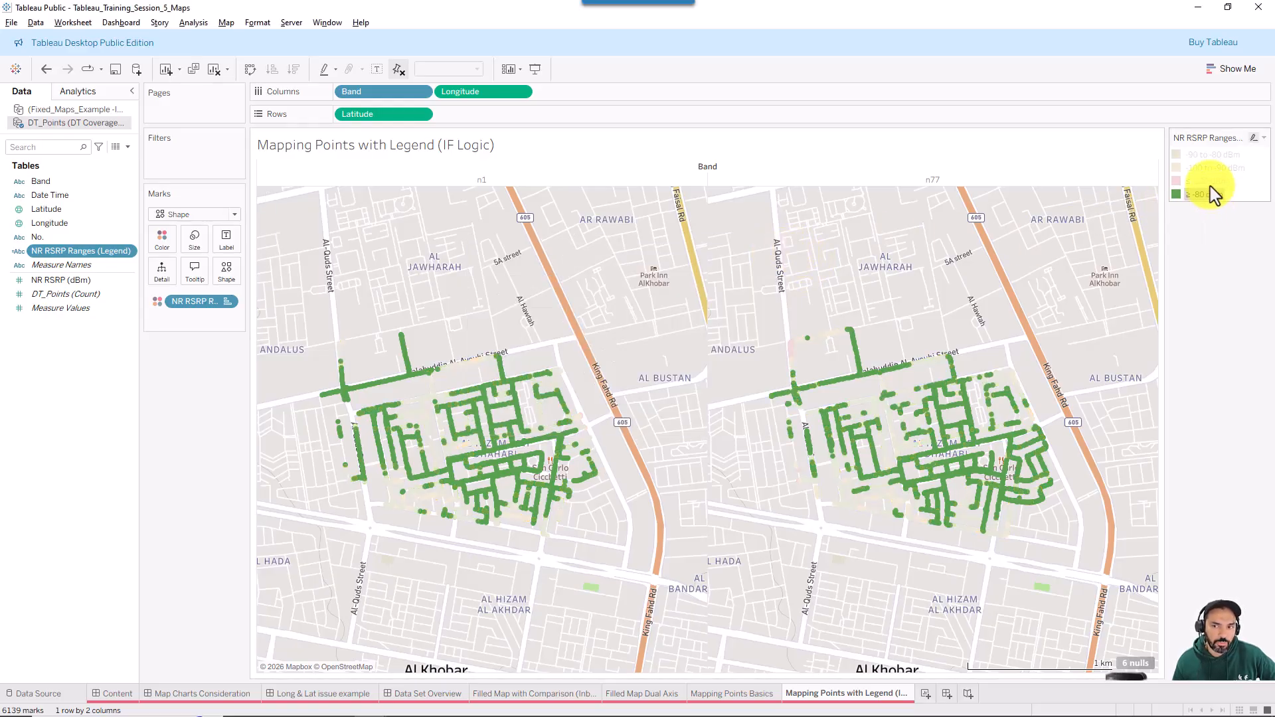
pyautogui.click(1210, 183)
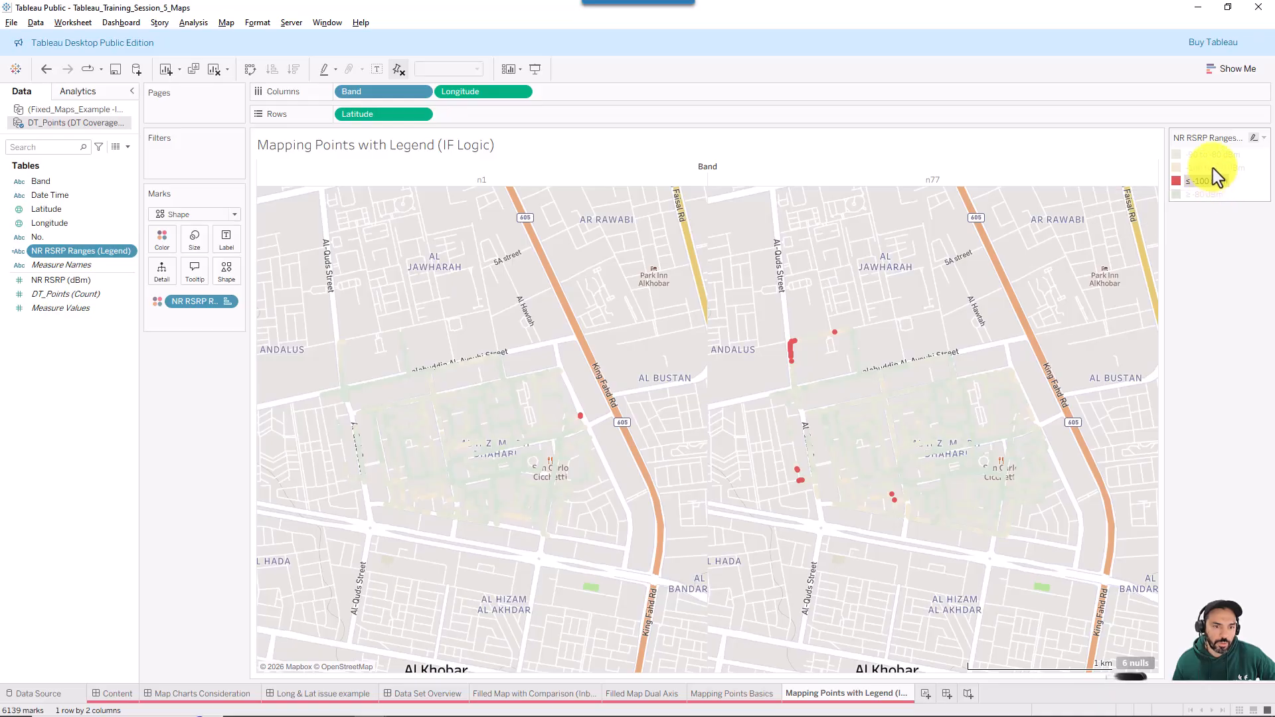
pyautogui.click(1213, 168)
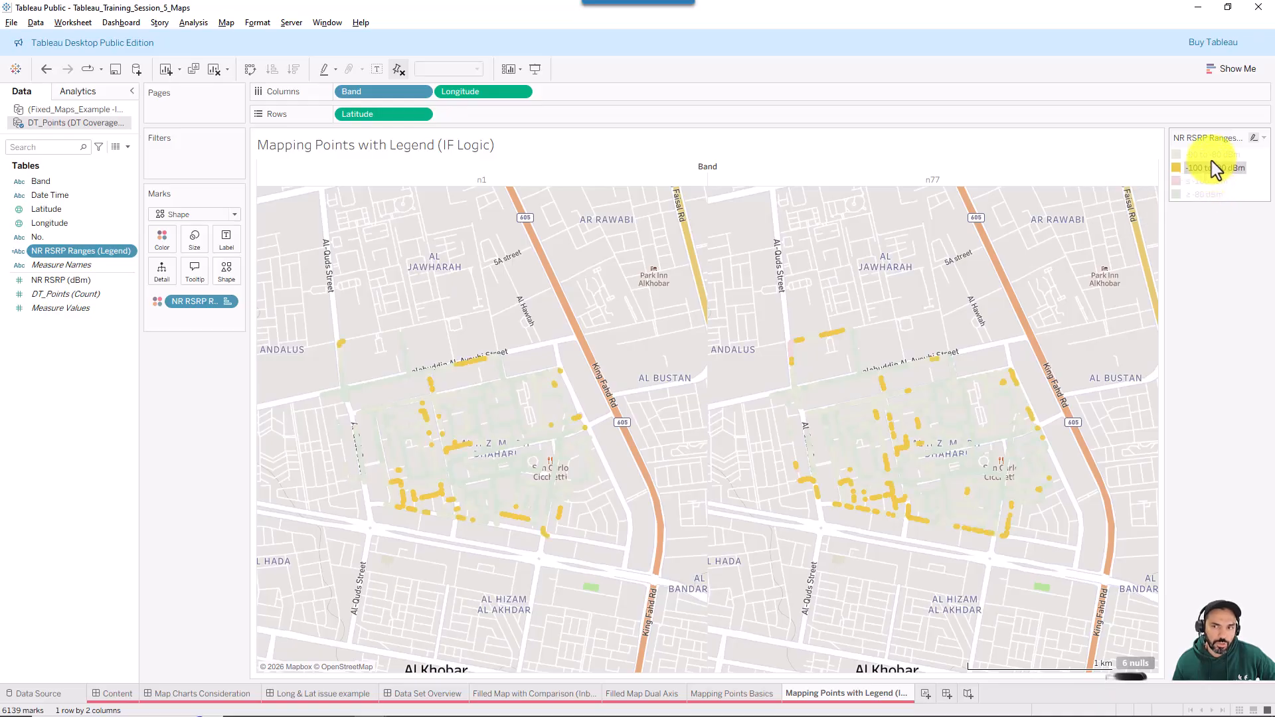
pyautogui.moveTo(434, 443)
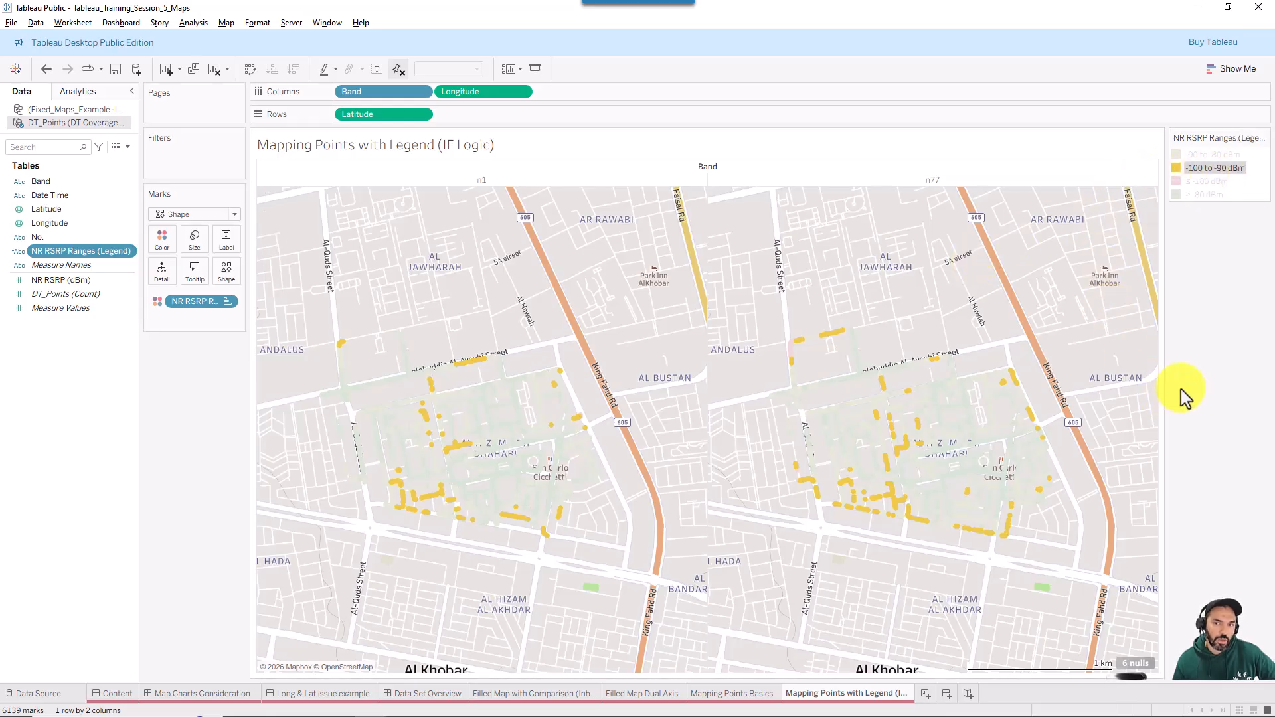
pyautogui.click(1208, 385)
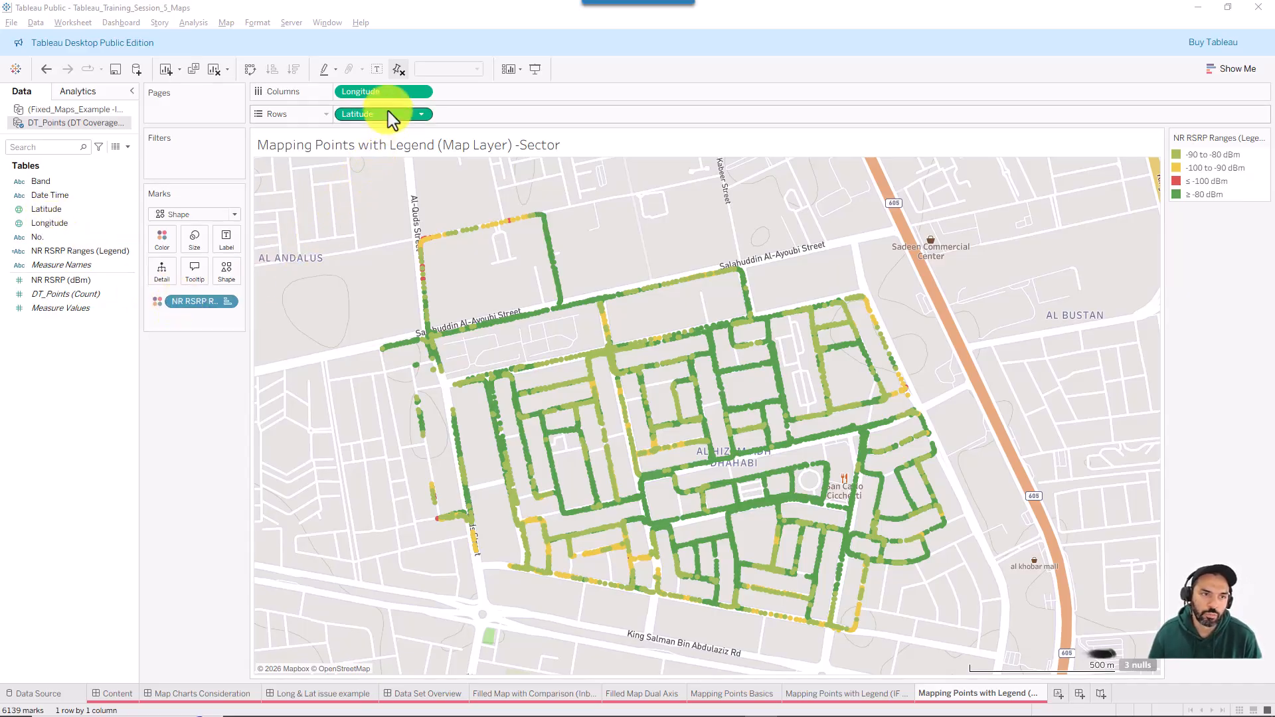
# Remove Latitude from the rows and Longitude from the columns of the Map Layer -Sector sheet, and briefly view the DT_Points data.
pyautogui.moveTo(392, 120); pyautogui.dragTo(285, 200)
pyautogui.moveTo(384, 93); pyautogui.dragTo(100, 352)
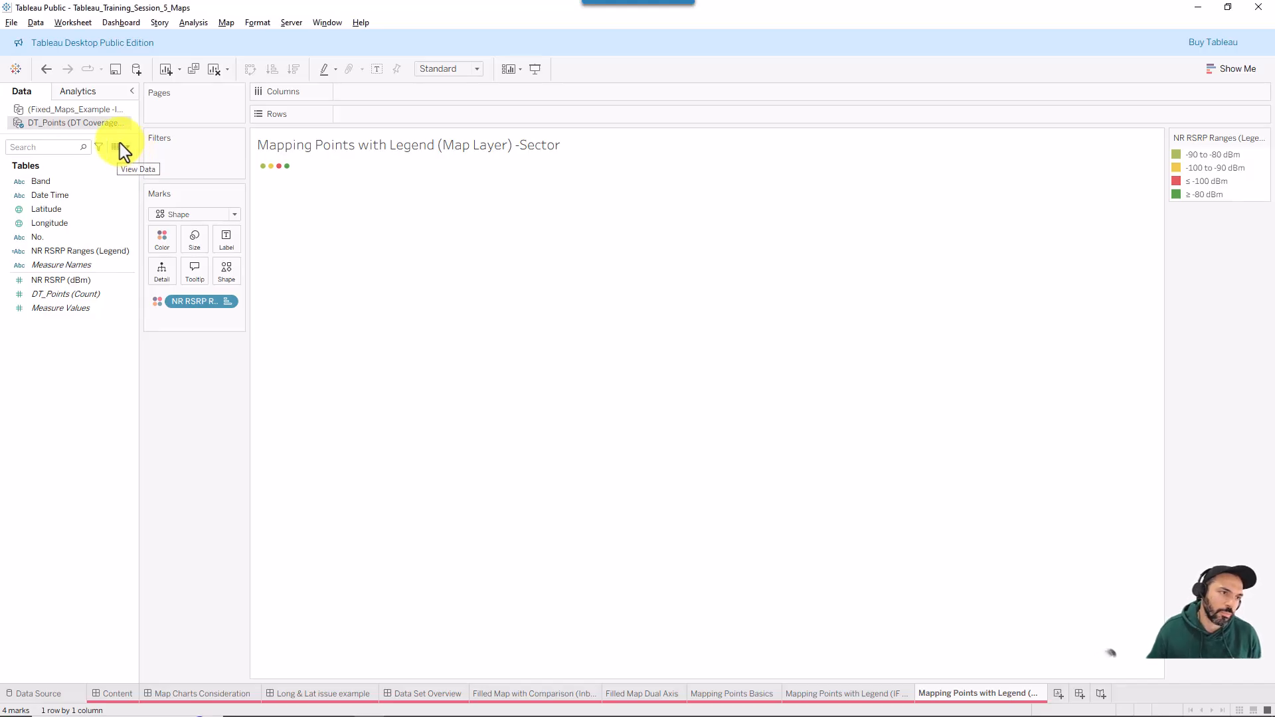
pyautogui.click(131, 150)
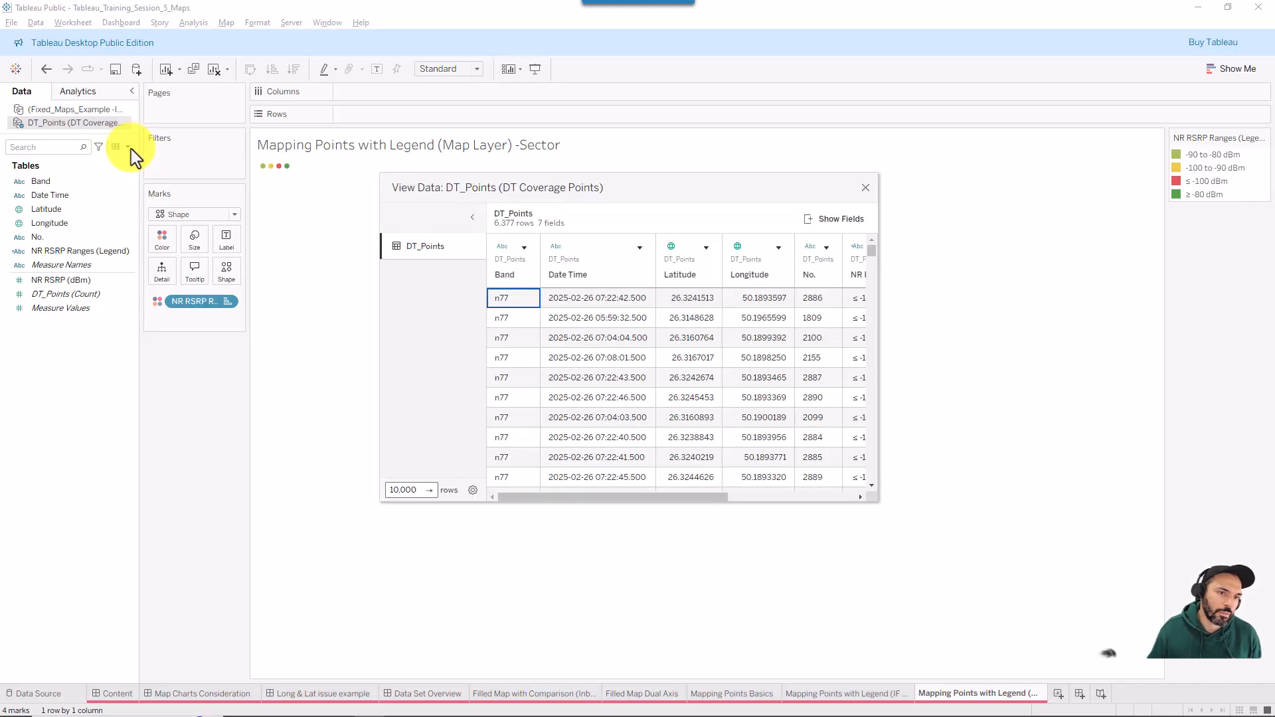
pyautogui.click(865, 188)
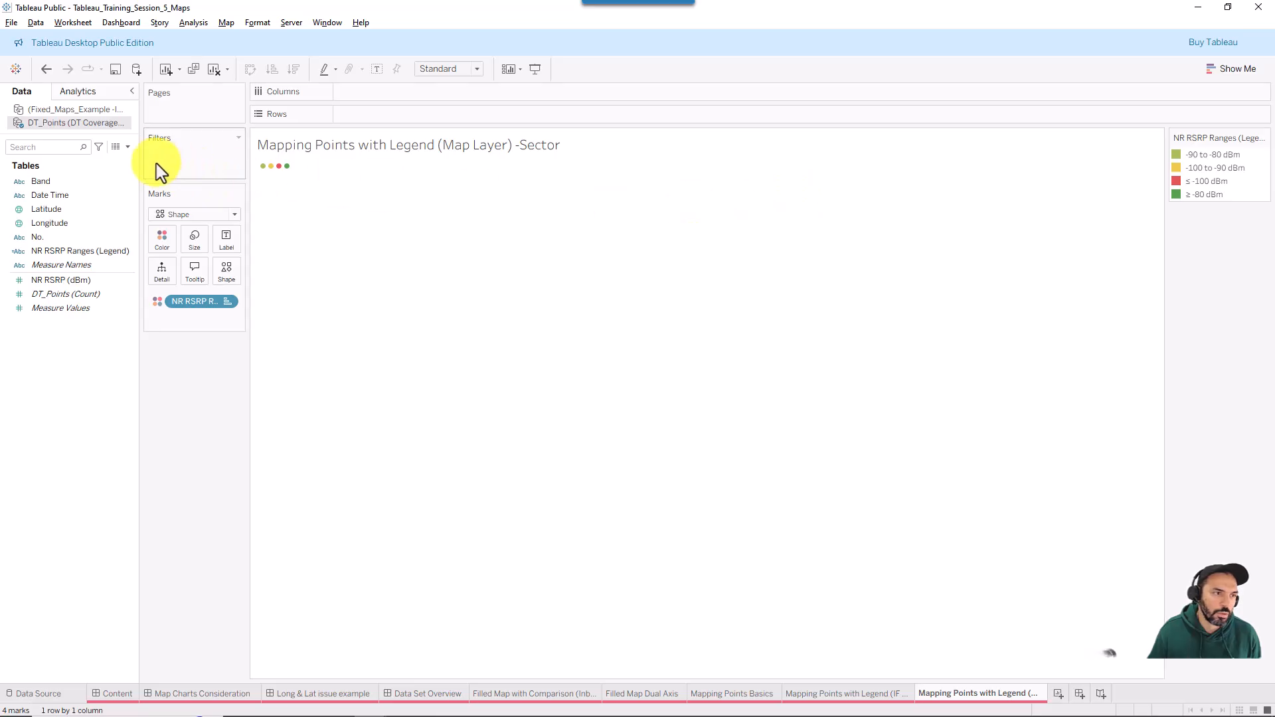
# Create a calculated field named Geometry in the DT_Points data source.
pyautogui.click(128, 146)
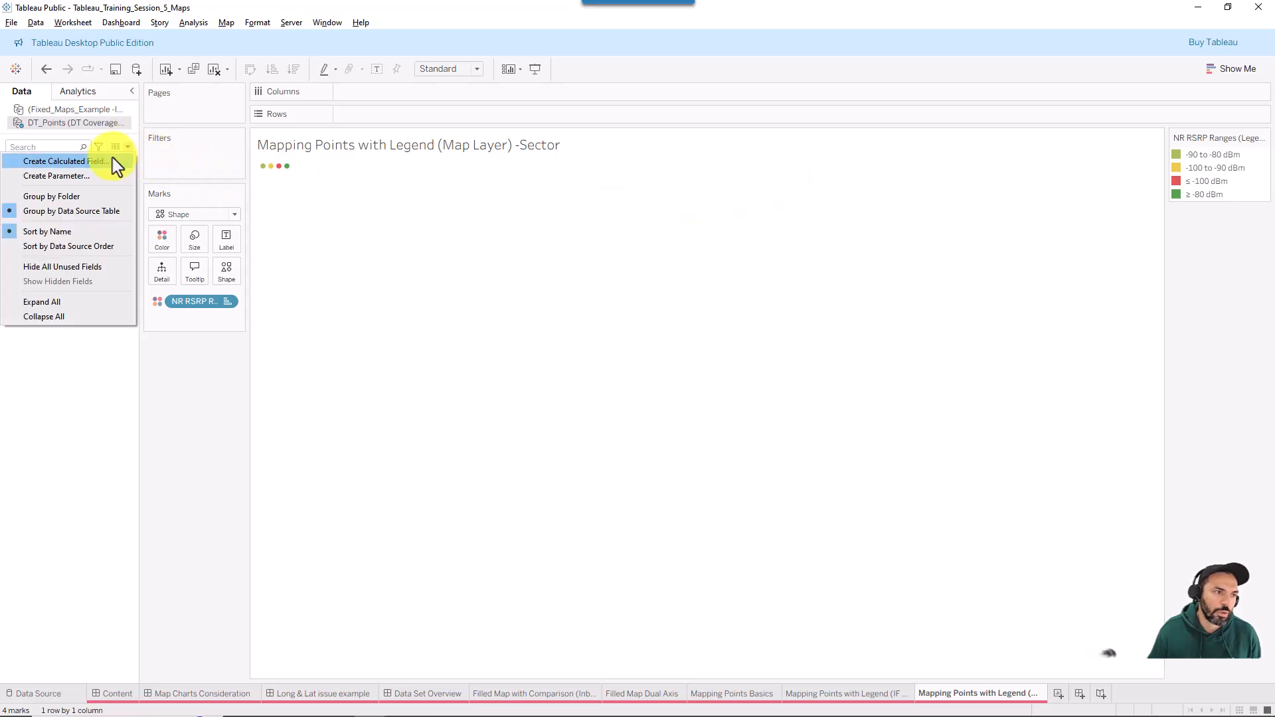
pyautogui.click(115, 162)
pyautogui.press('BackSpace')
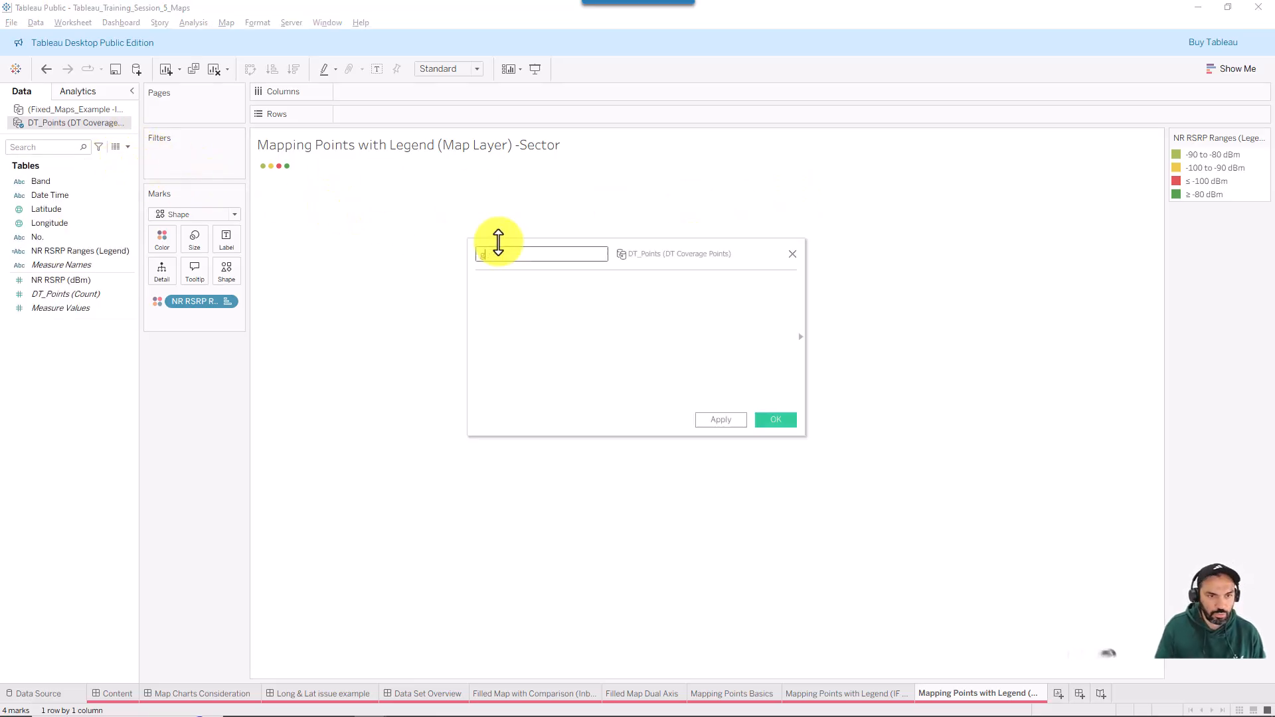
pyautogui.press('capslock')
pyautogui.write('C')
pyautogui.press('capslock')
pyautogui.write('eometry')
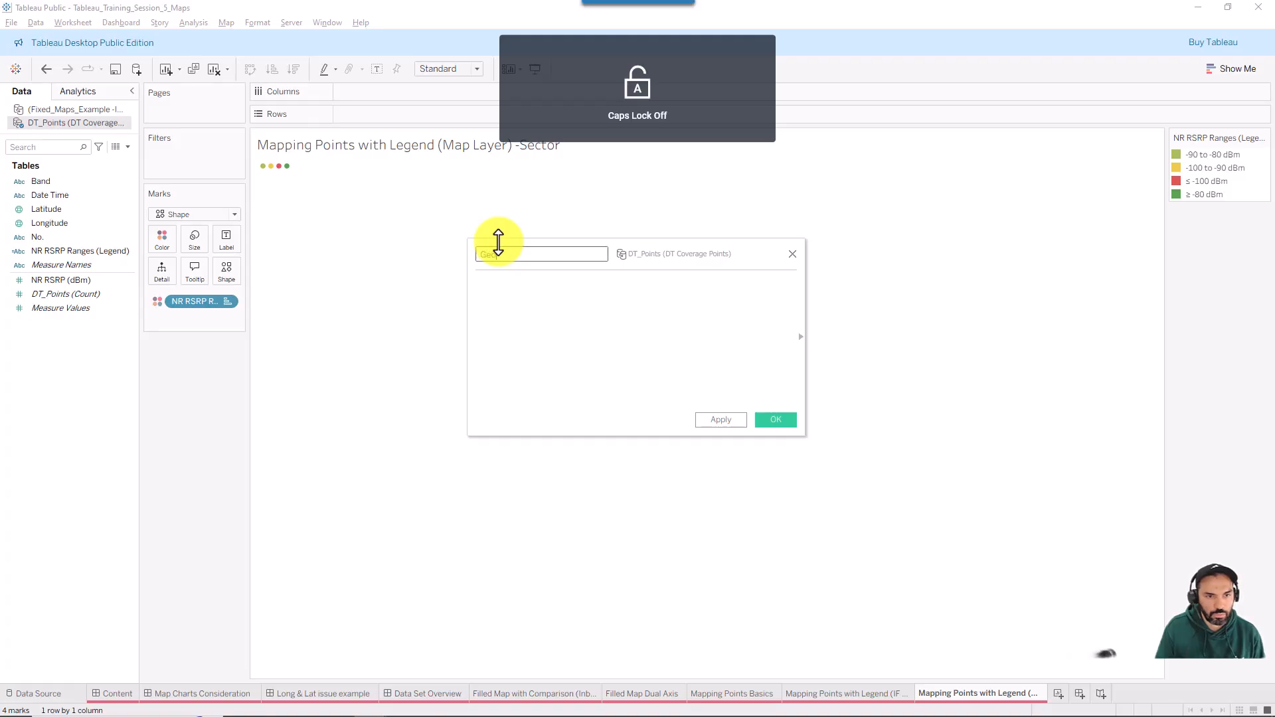
pyautogui.press('Tab')
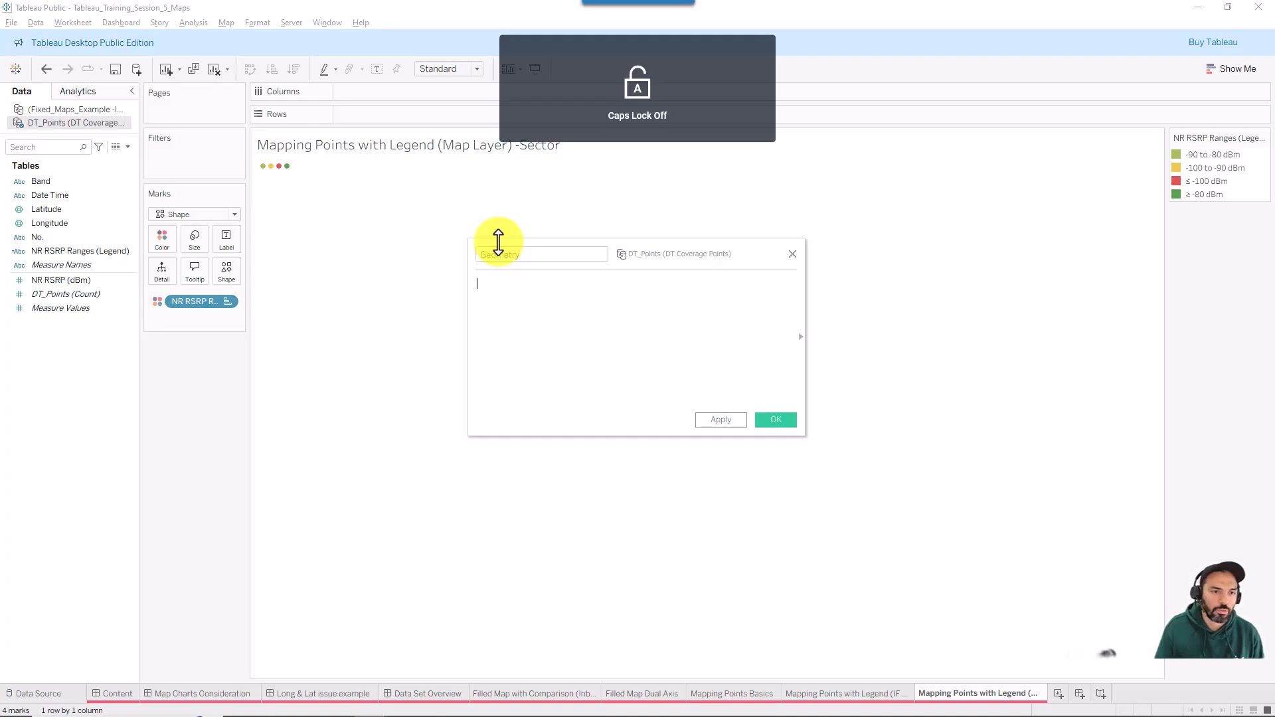
# Define the Geometry formula as MAKEPOINT([Latitude],[Longitude]) and save the calculated field.
pyautogui.press('capslock')
pyautogui.write('MAKE')
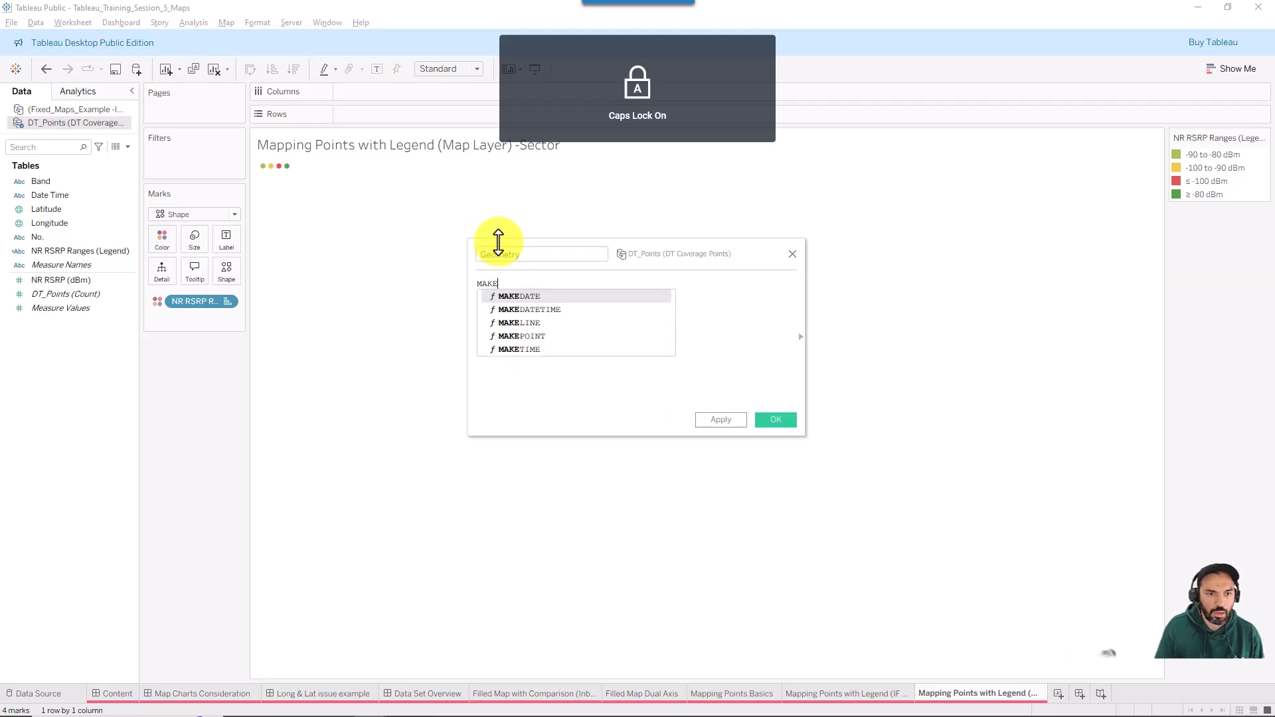
pyautogui.write('POI')
pyautogui.press('Return')
pyautogui.write('LA')
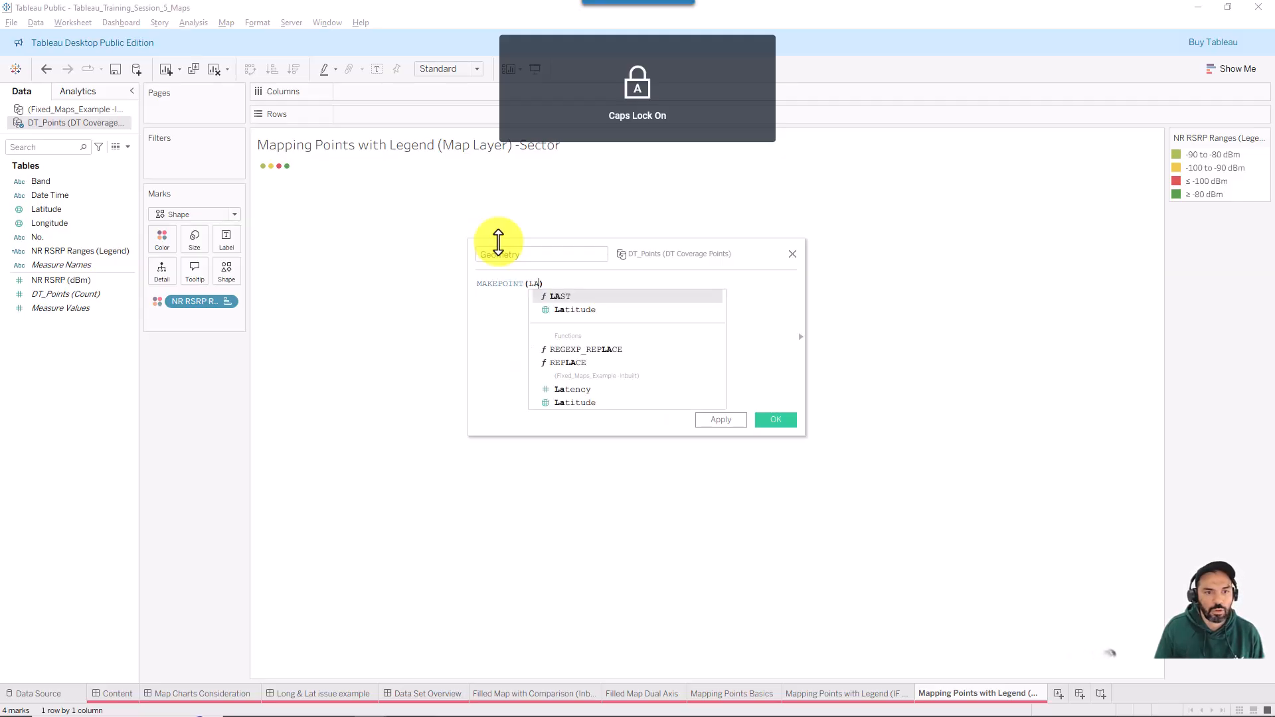
pyautogui.write('TIT')
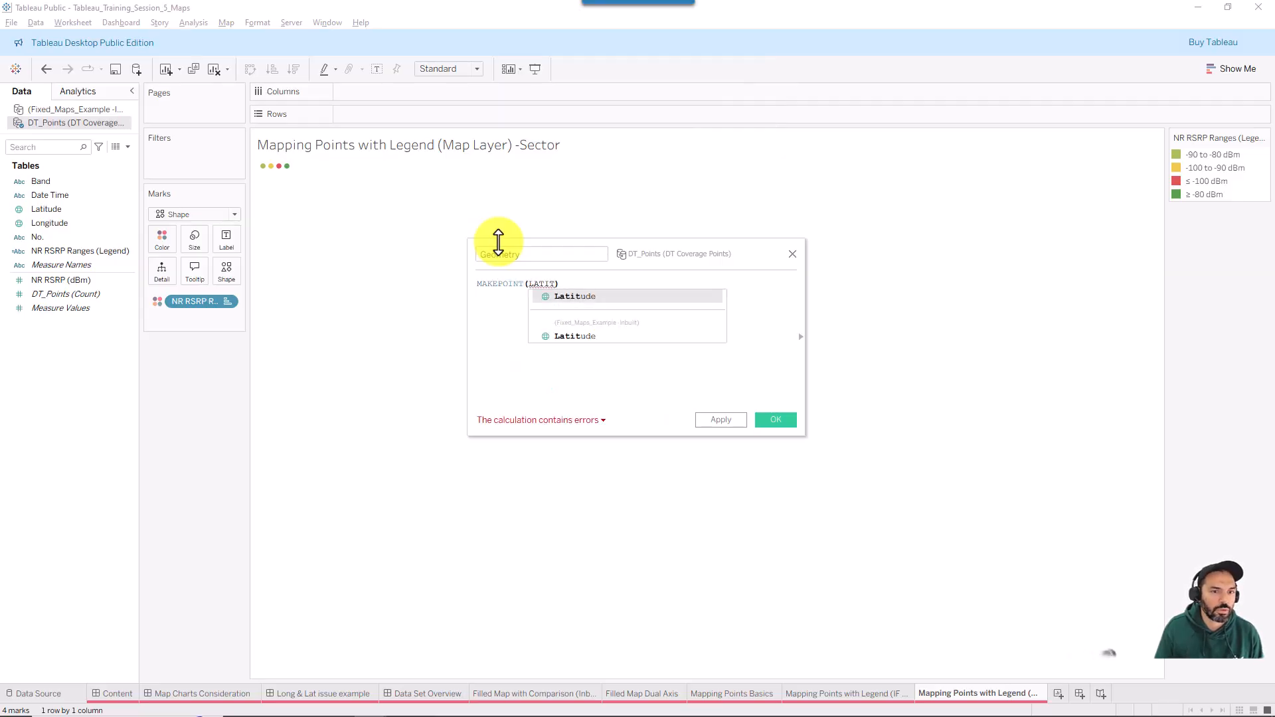
pyautogui.press('Return')
pyautogui.write(',')
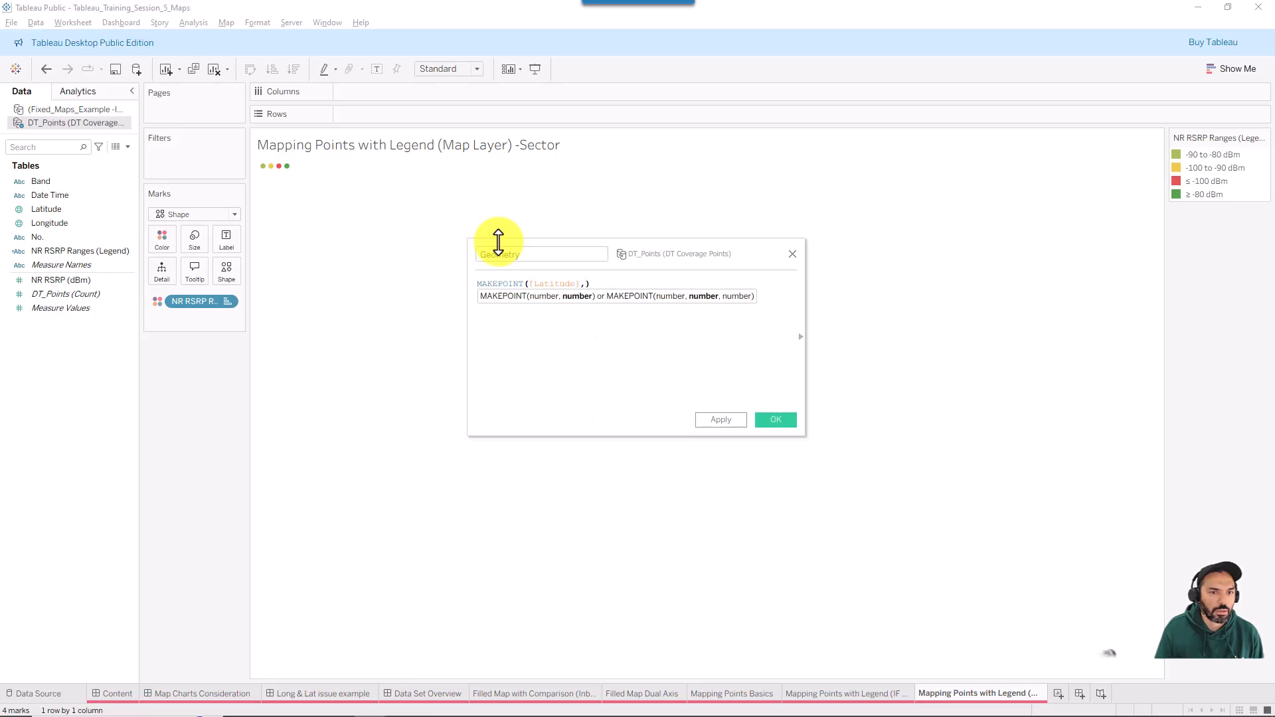
pyautogui.write('LO')
pyautogui.press('Up')
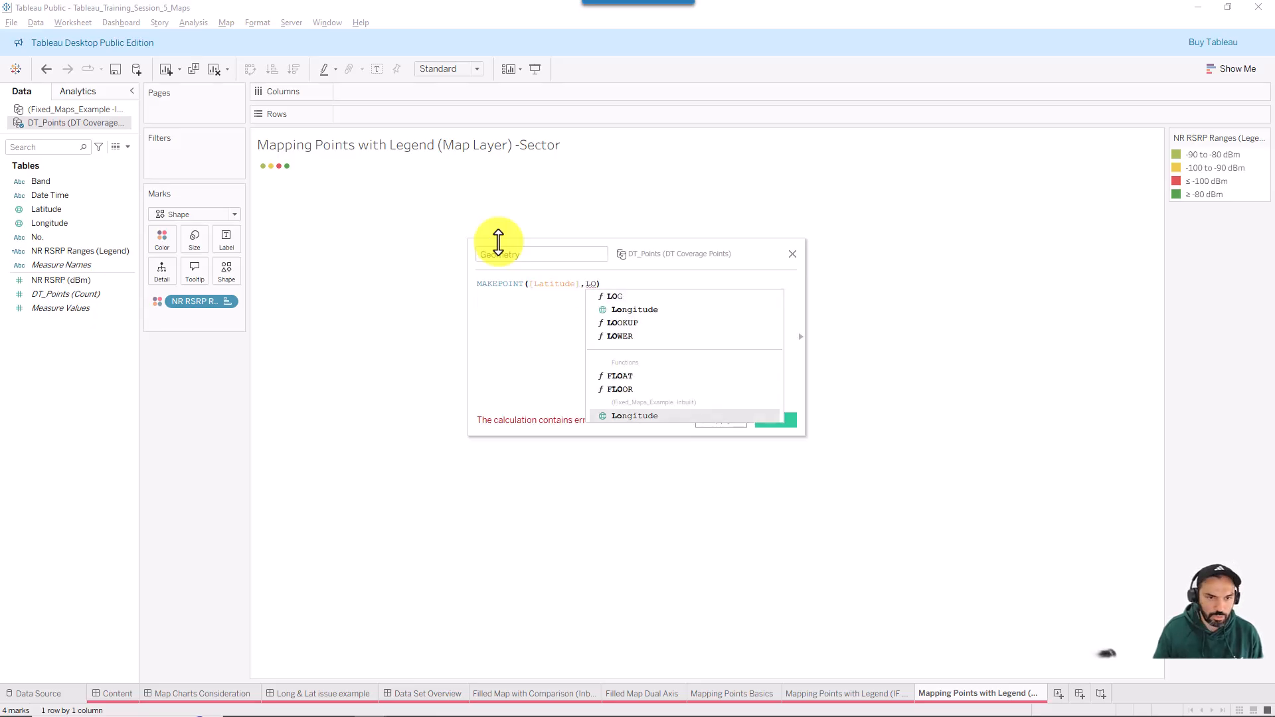
pyautogui.press('Down')
pyautogui.press('Down')
pyautogui.press('Return')
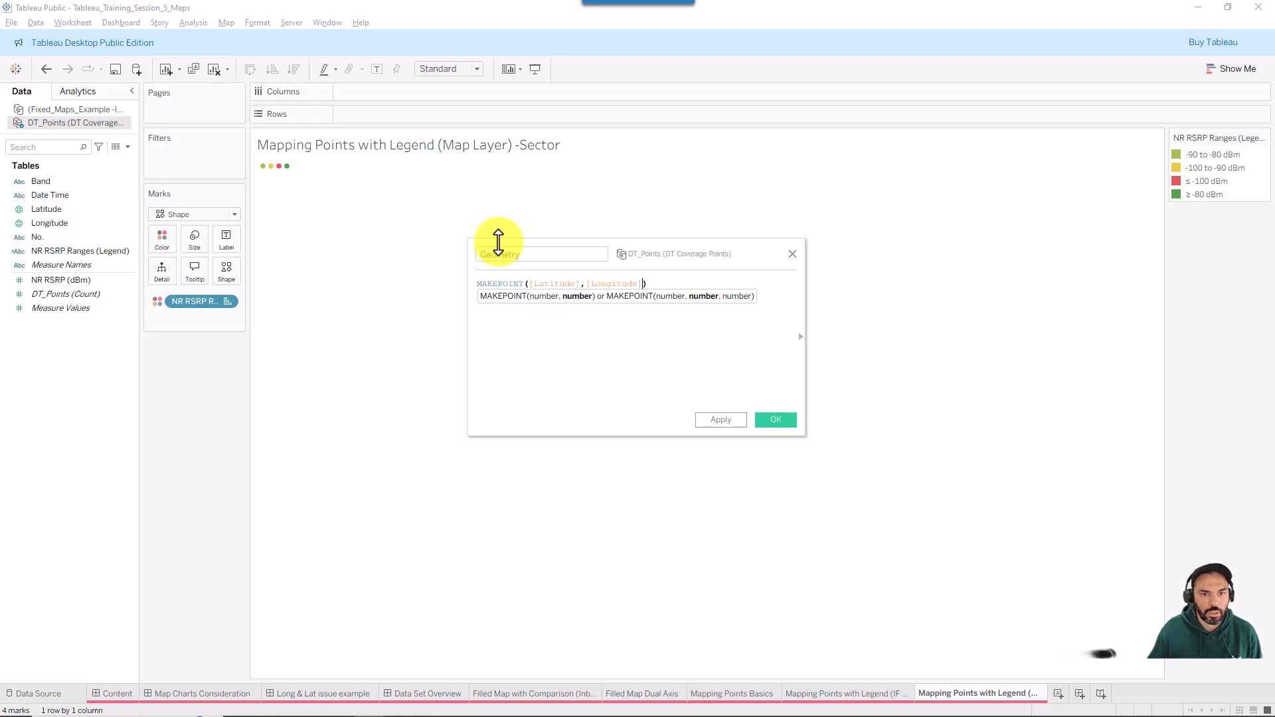
pyautogui.click(771, 421)
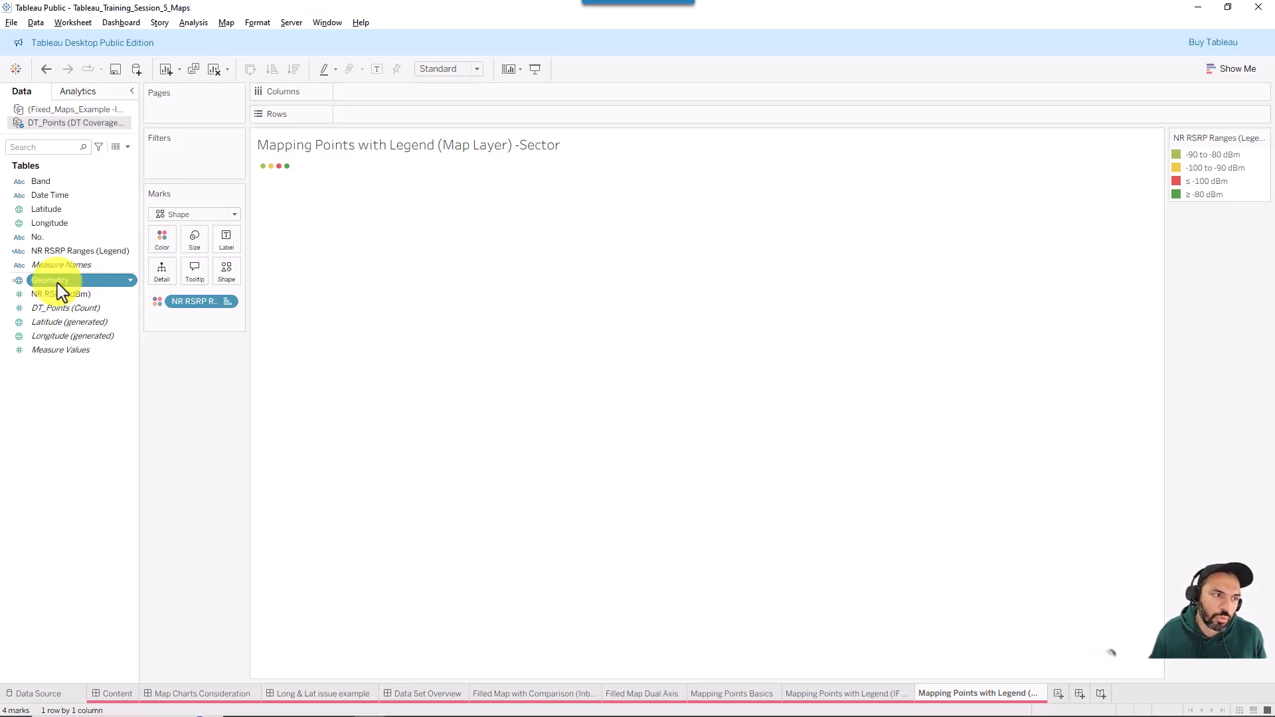
# Add Geometry to the marks as detail and remove NR RSRP Ranges (Legend) from the color encoding.
pyautogui.moveTo(62, 292); pyautogui.dragTo(168, 282)
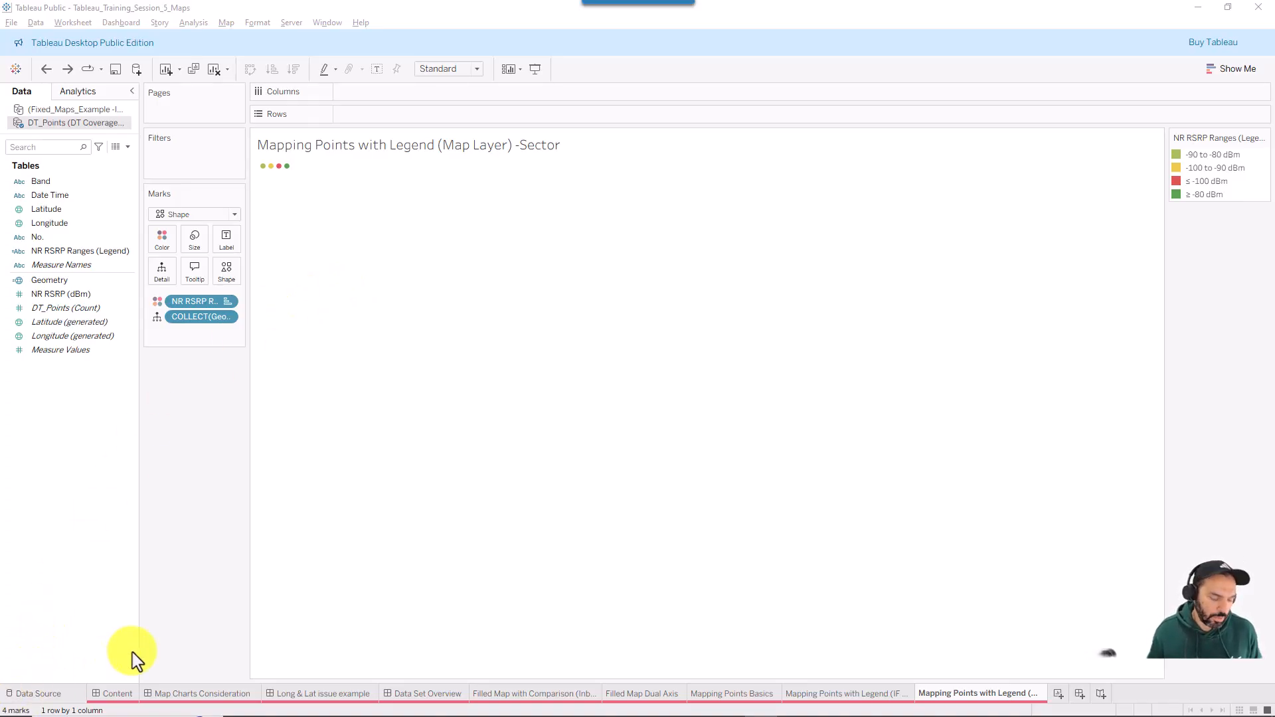
pyautogui.moveTo(128, 606); pyautogui.dragTo(25, 705)
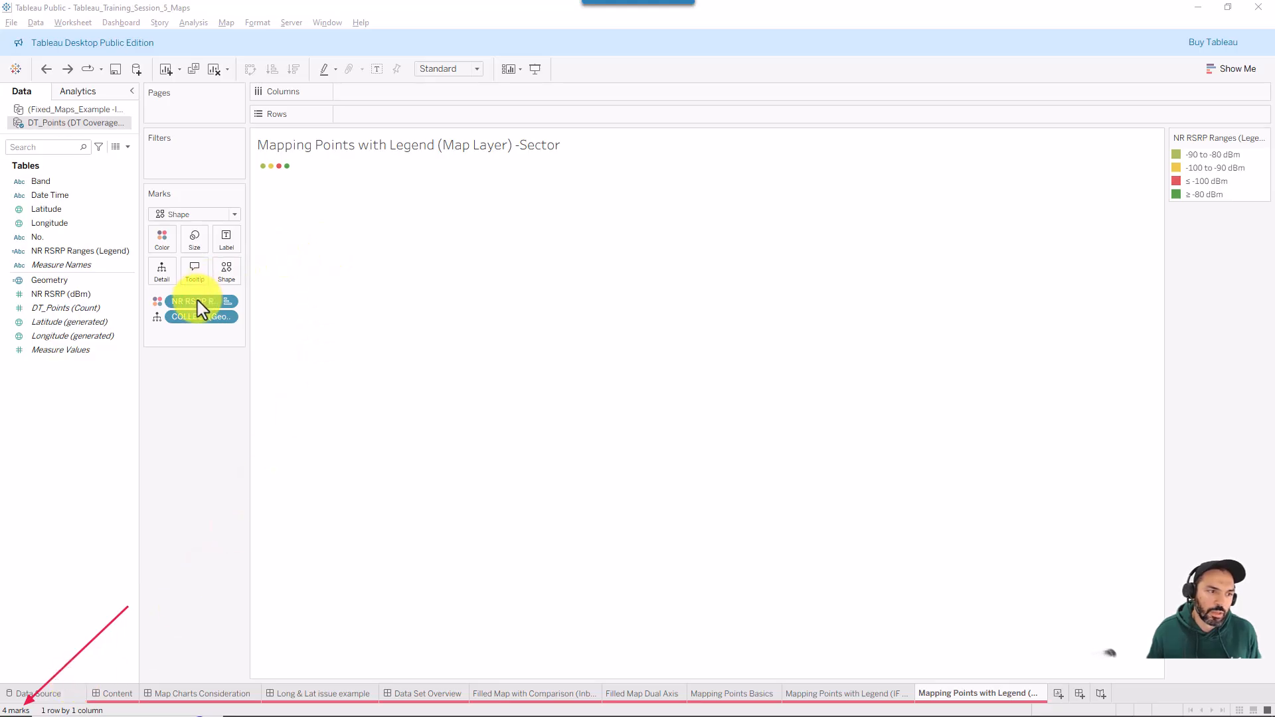
pyautogui.press('Escape')
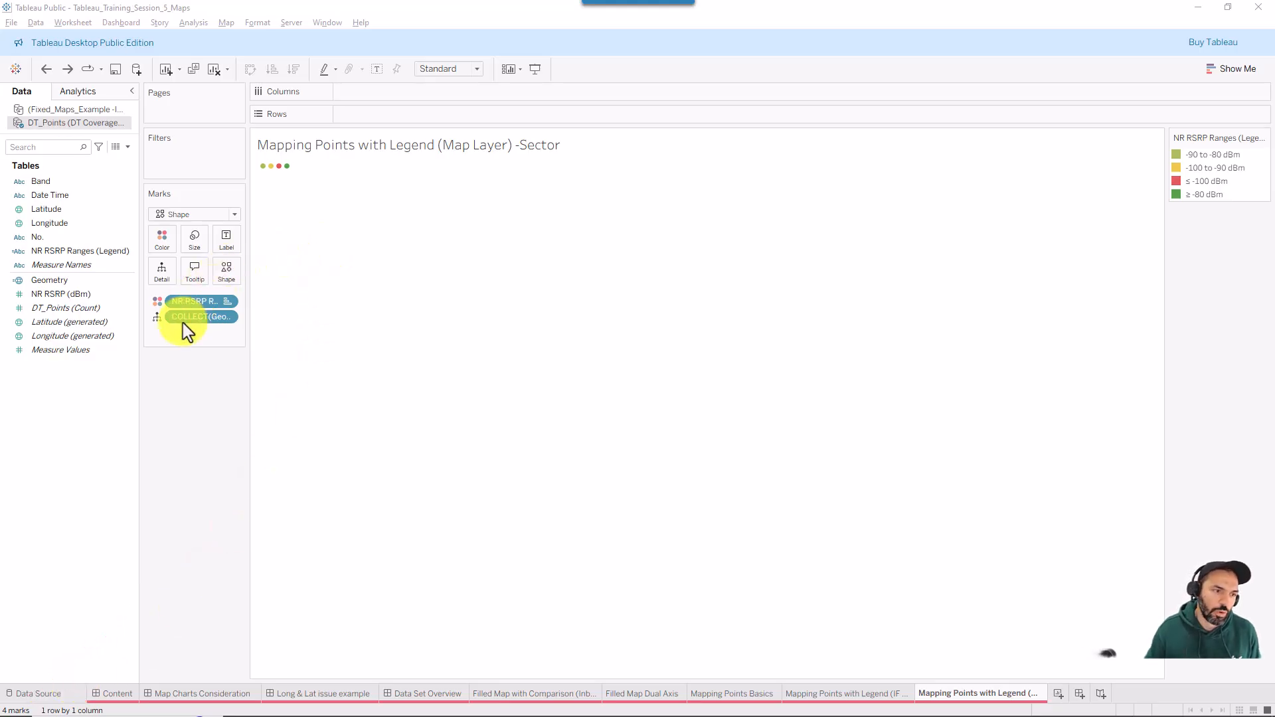
pyautogui.click(203, 301)
pyautogui.moveTo(204, 306); pyautogui.dragTo(94, 393)
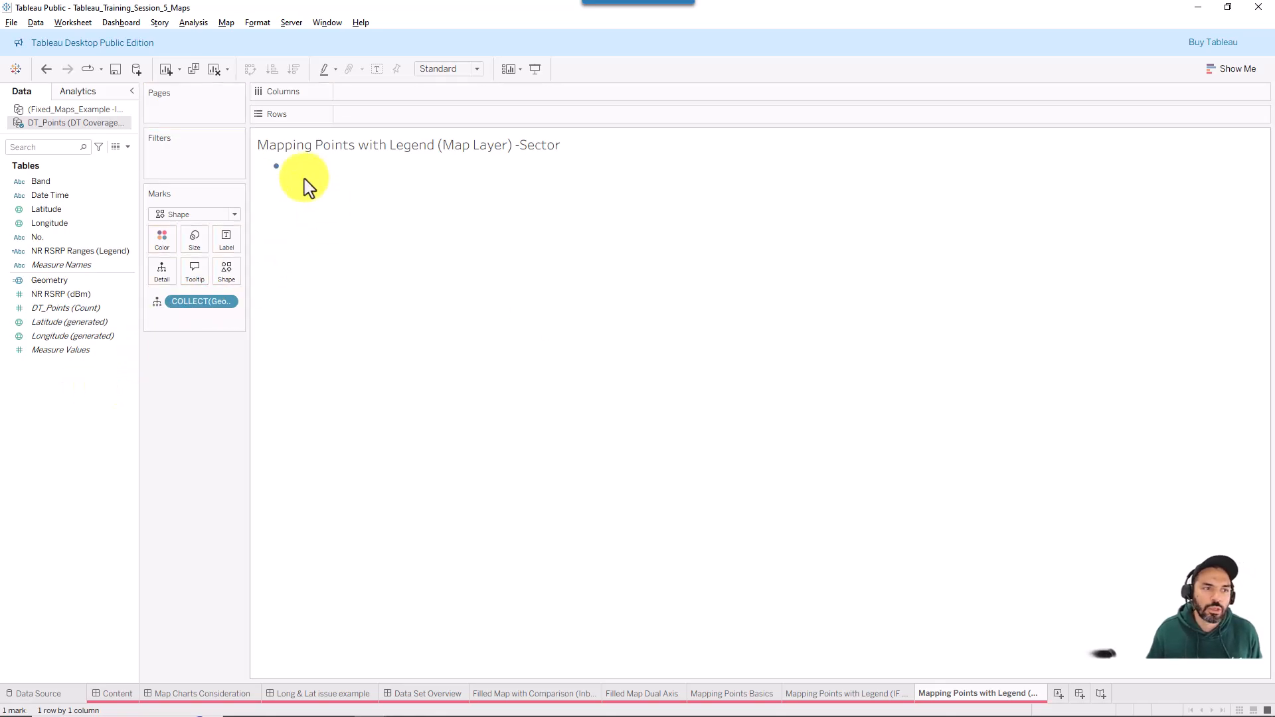
# Set the mark type to Map and plot the Geometry points as a filled map.
pyautogui.click(198, 217)
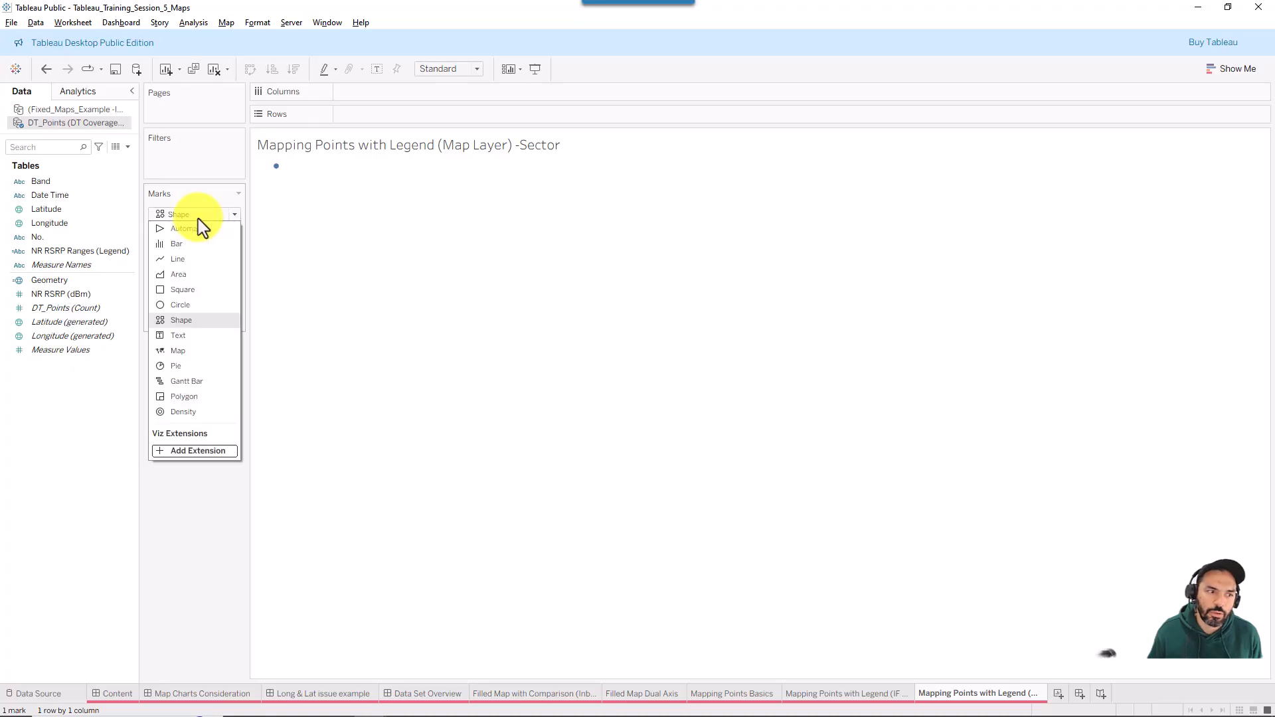
pyautogui.click(170, 354)
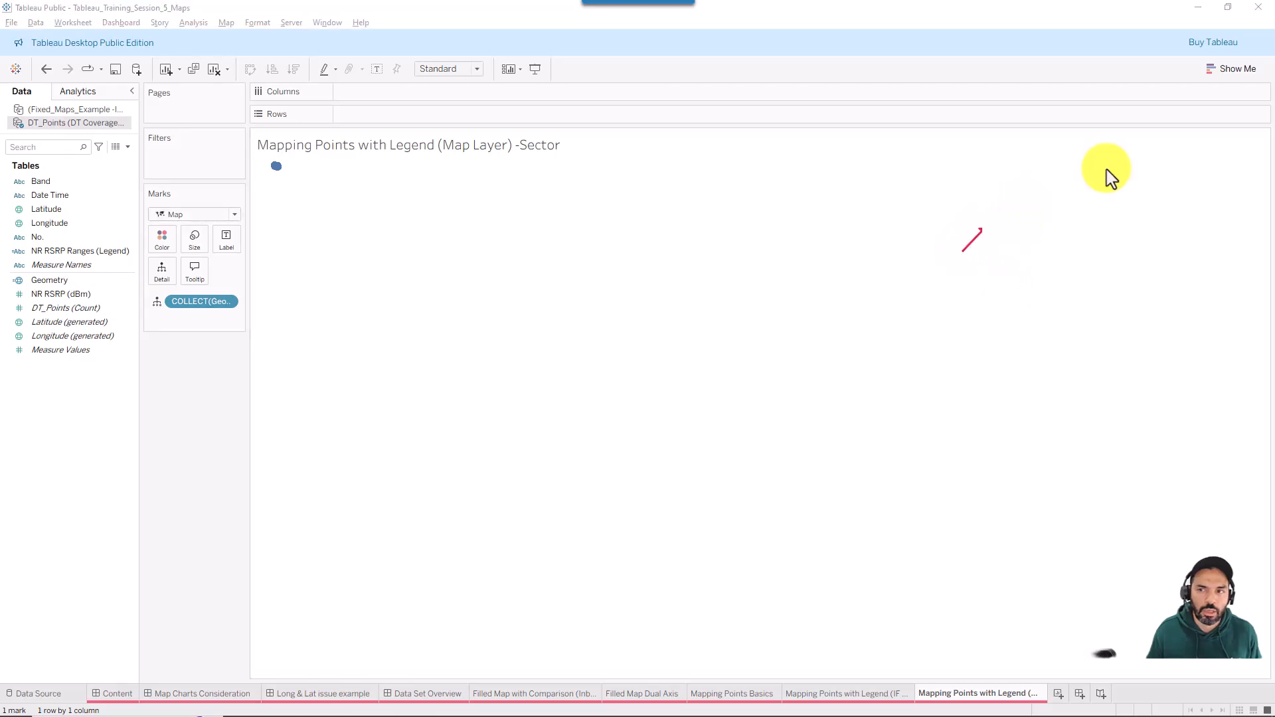
pyautogui.click(1227, 73)
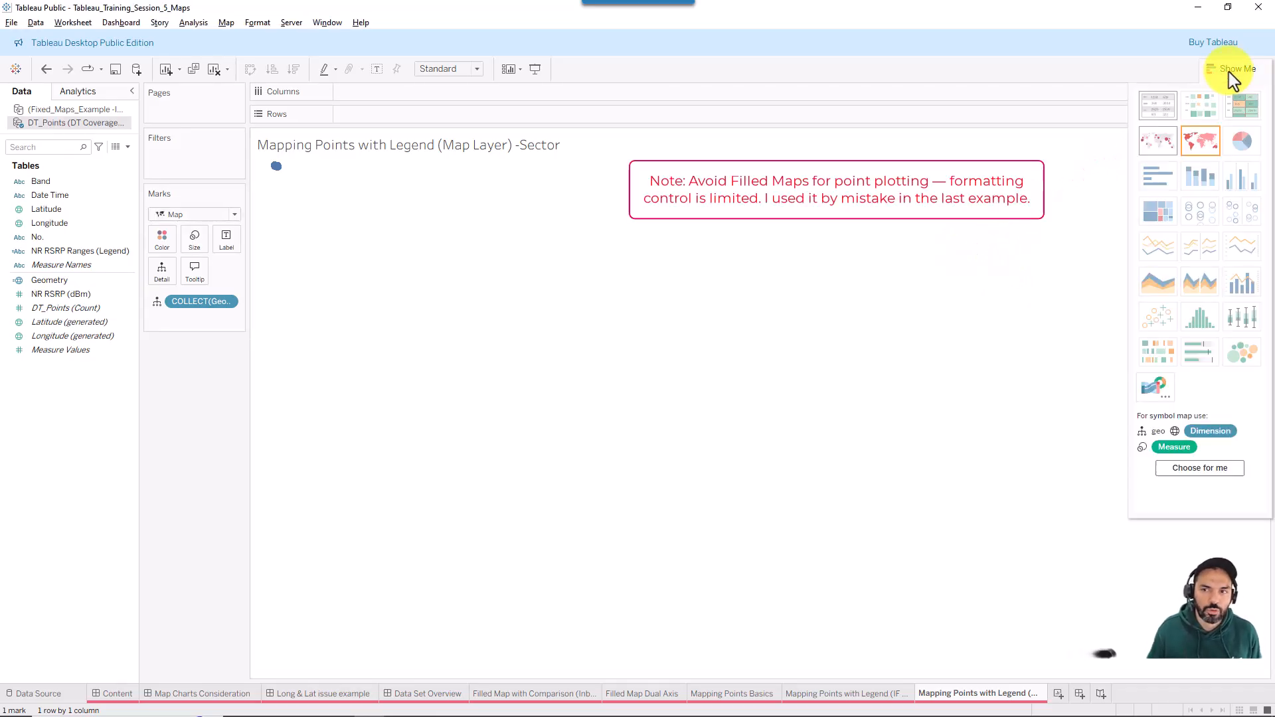
pyautogui.click(1206, 159)
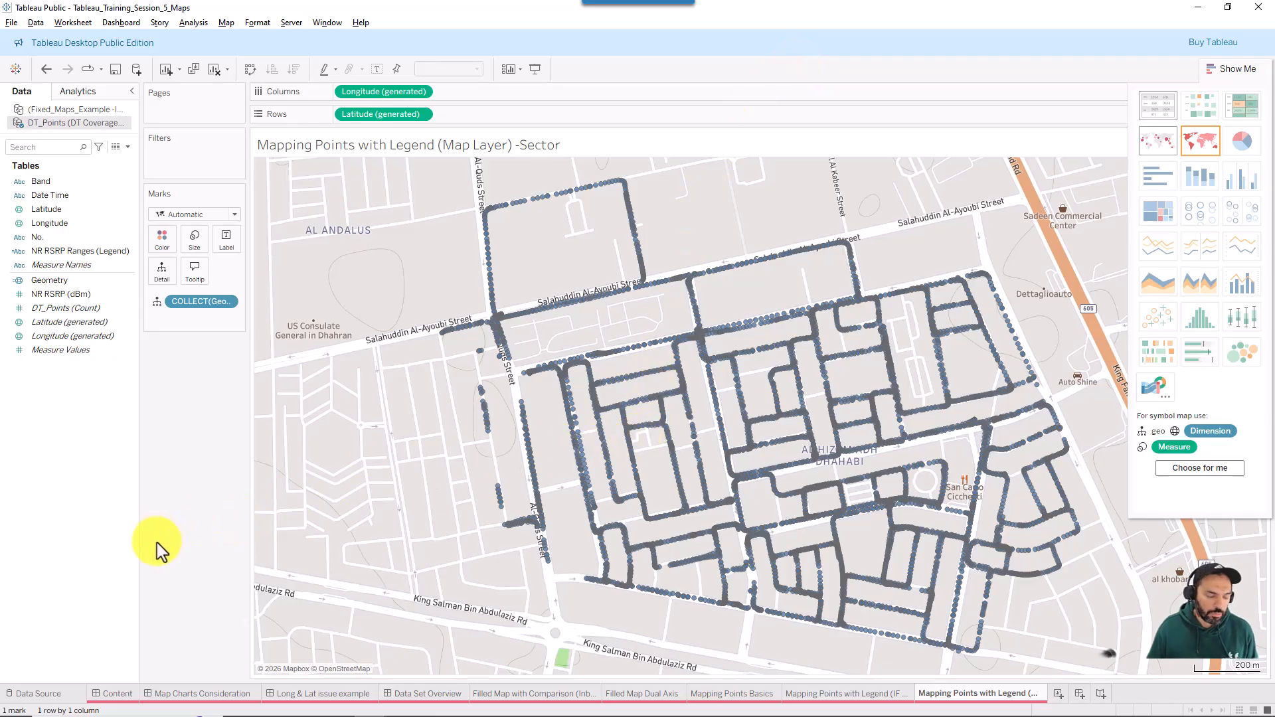
pyautogui.moveTo(67, 532); pyautogui.dragTo(7, 707)
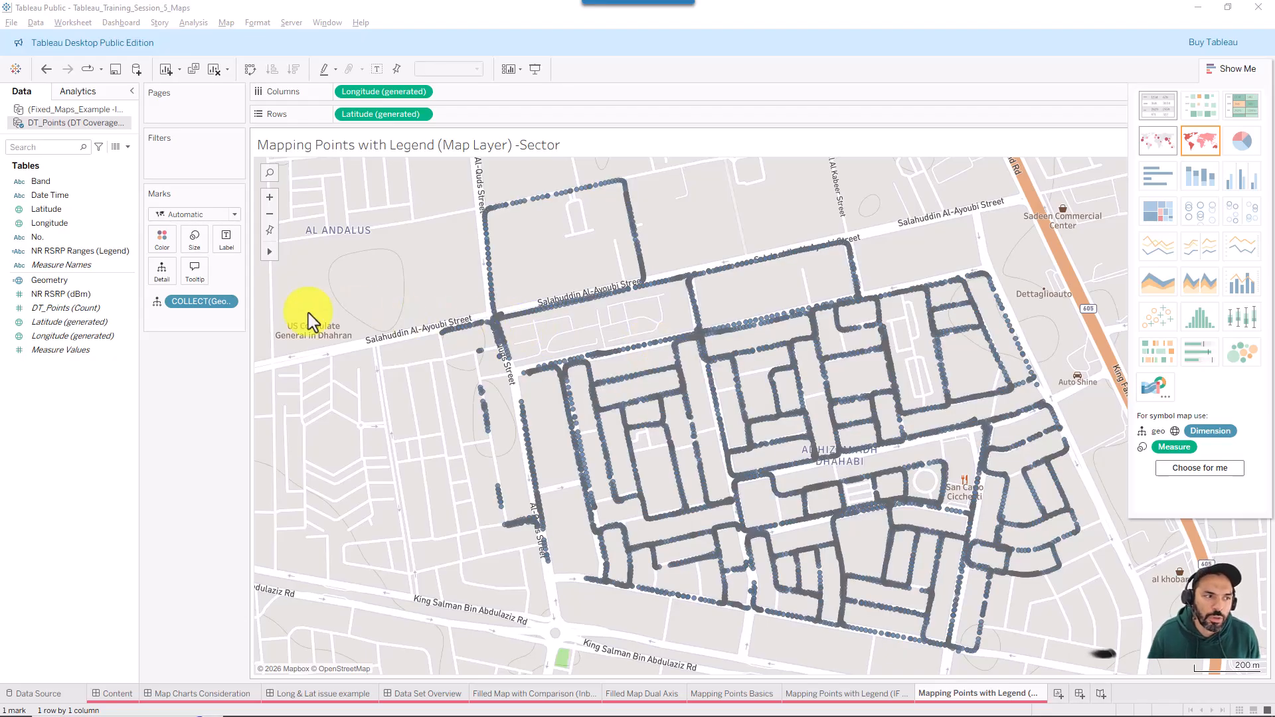
# Try NR RSRP (dBm) as a dimension on the map's detail, and remove it.
pyautogui.click(71, 297)
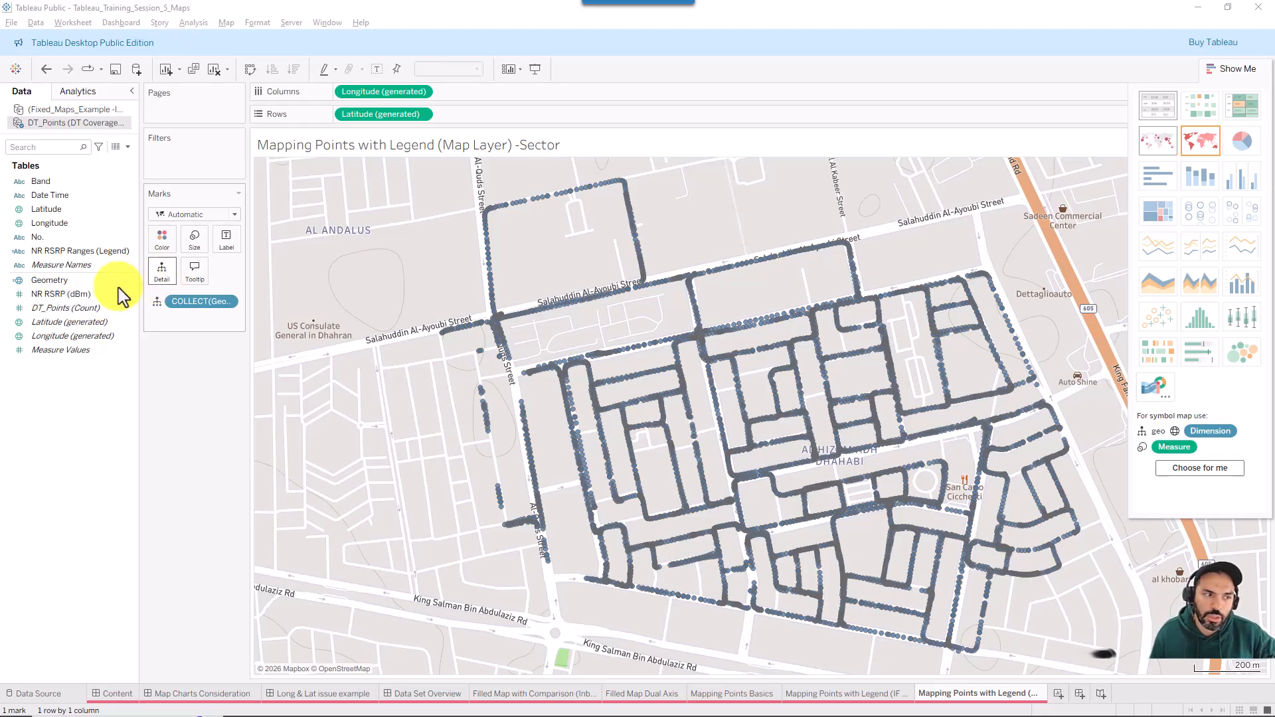
pyautogui.moveTo(66, 298); pyautogui.dragTo(184, 352)
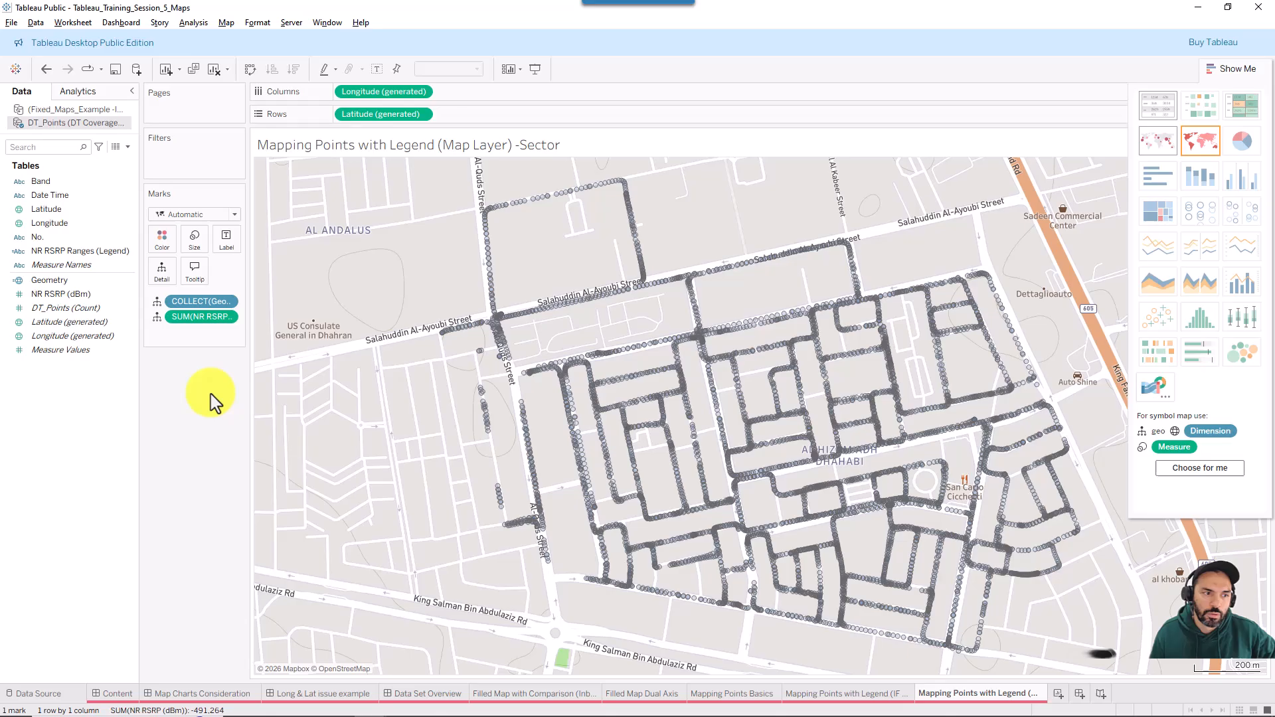
pyautogui.rightClick(214, 319)
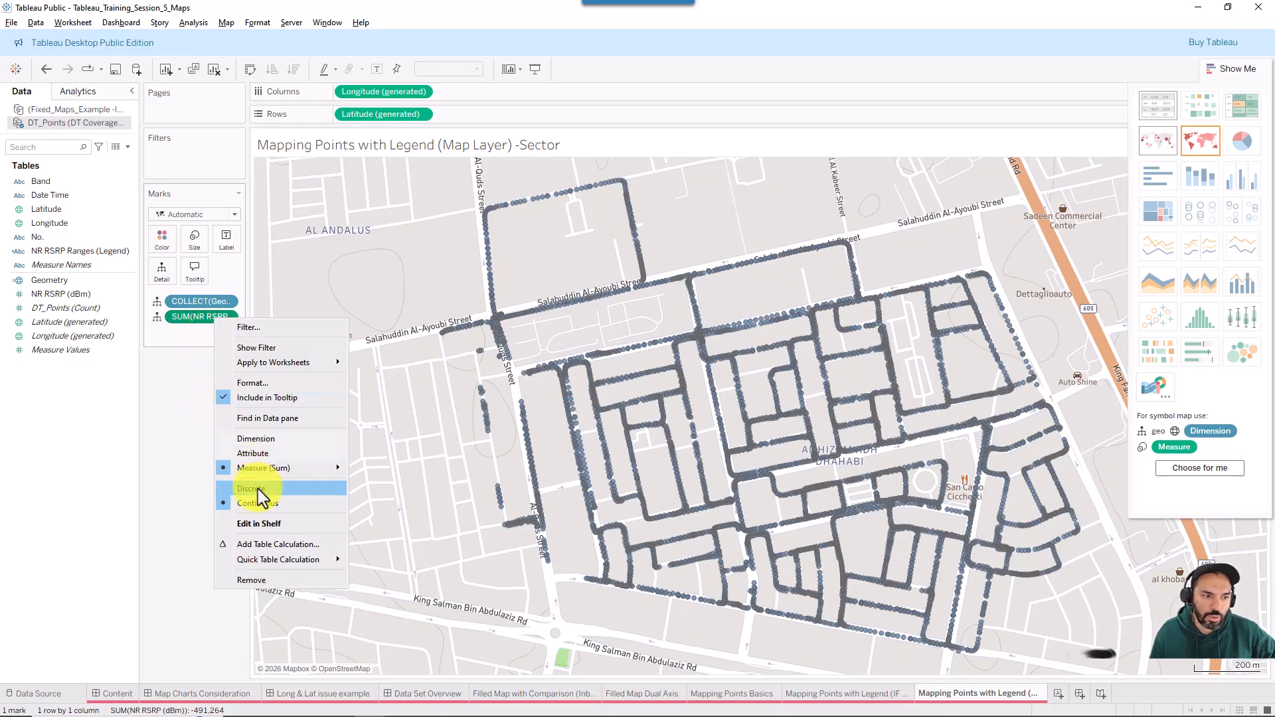
pyautogui.click(259, 439)
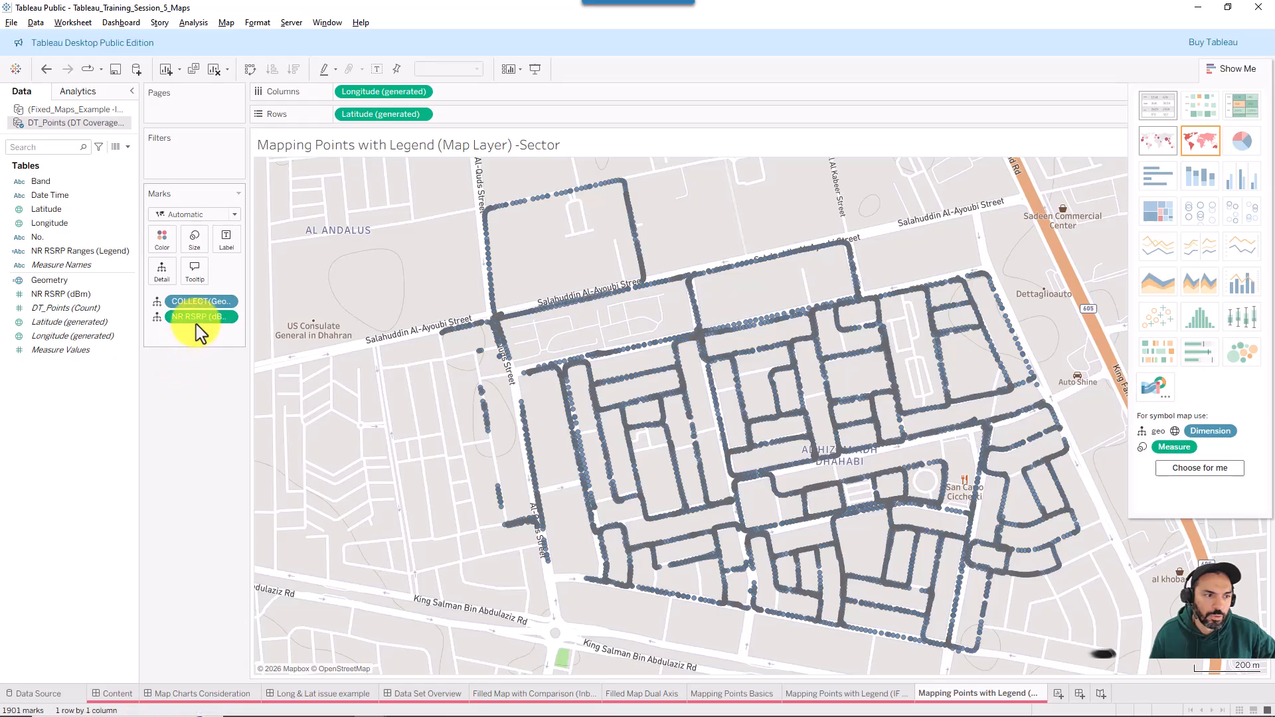
pyautogui.moveTo(193, 328); pyautogui.dragTo(161, 272)
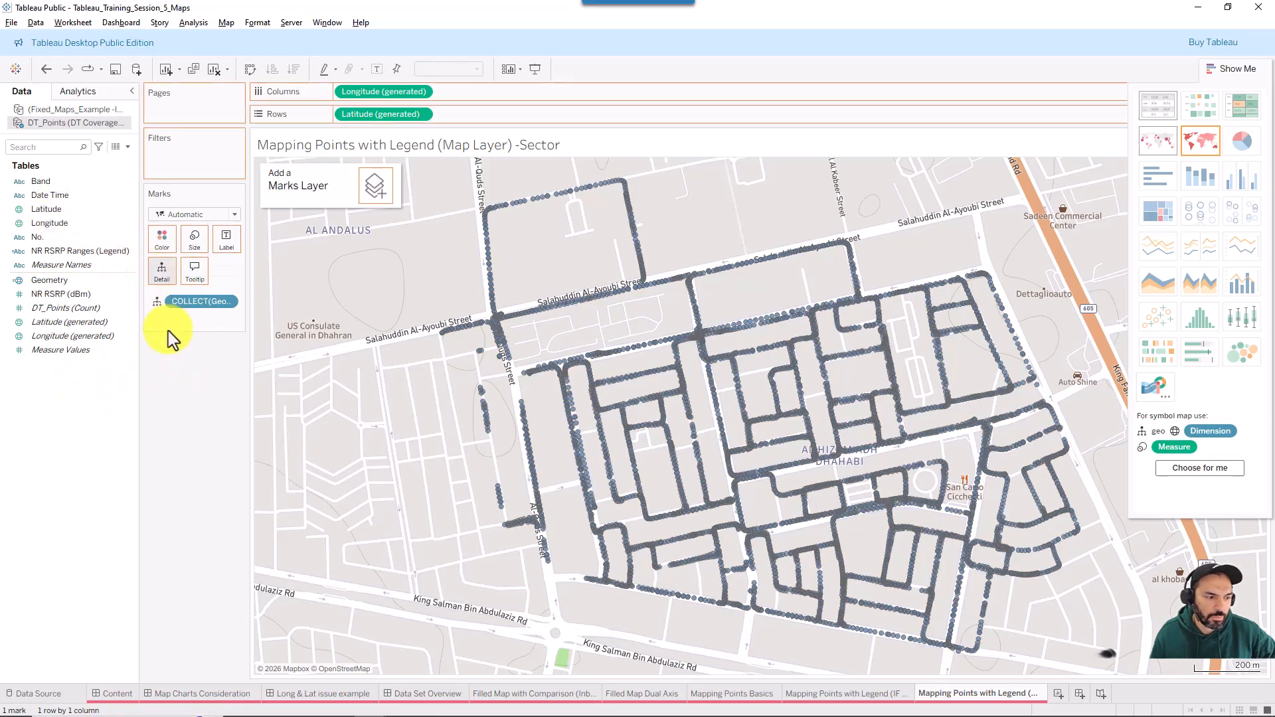
# Add Latitude to the map marks as detail to split the collected points.
pyautogui.moveTo(169, 331); pyautogui.dragTo(166, 332)
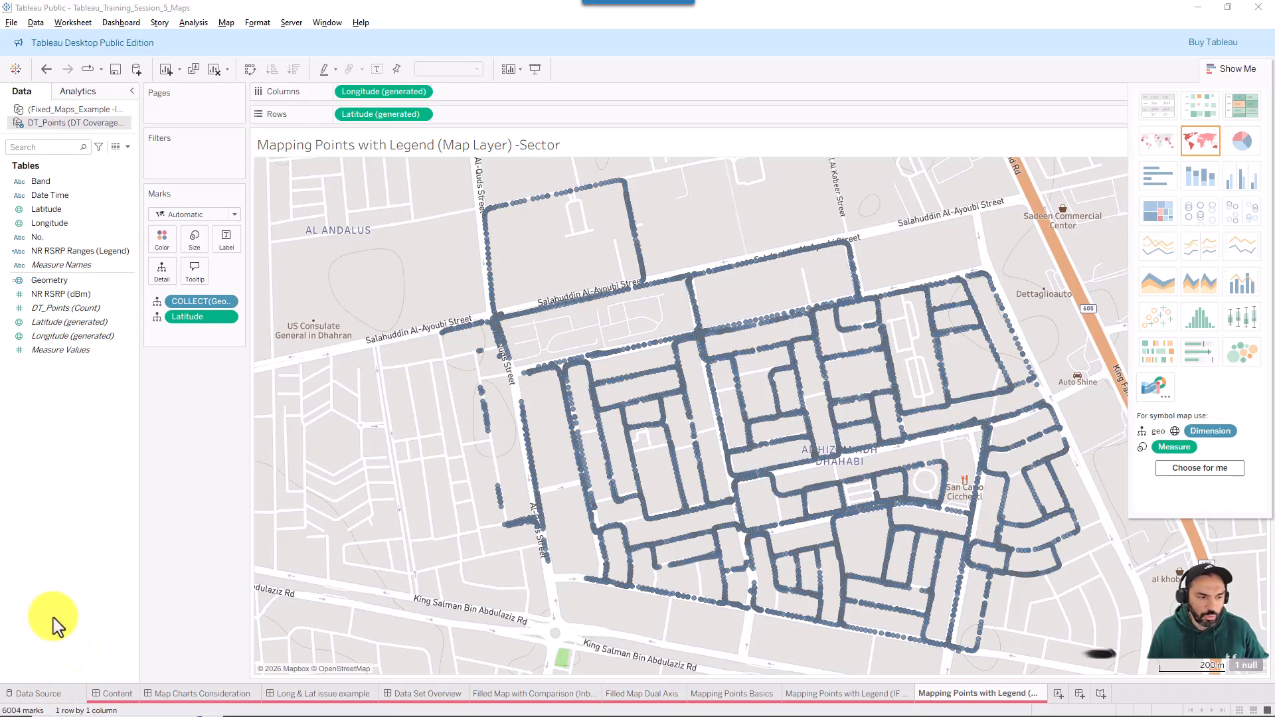
pyautogui.moveTo(64, 613); pyautogui.dragTo(13, 706)
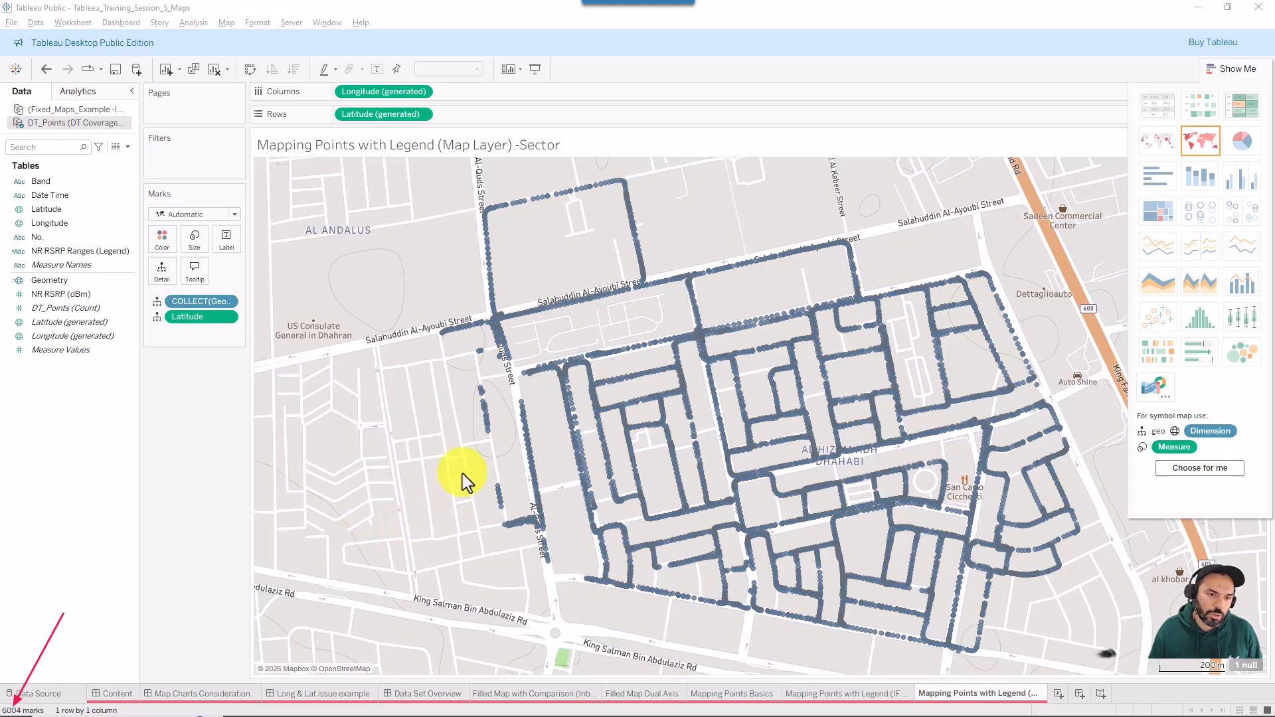
pyautogui.press('Escape')
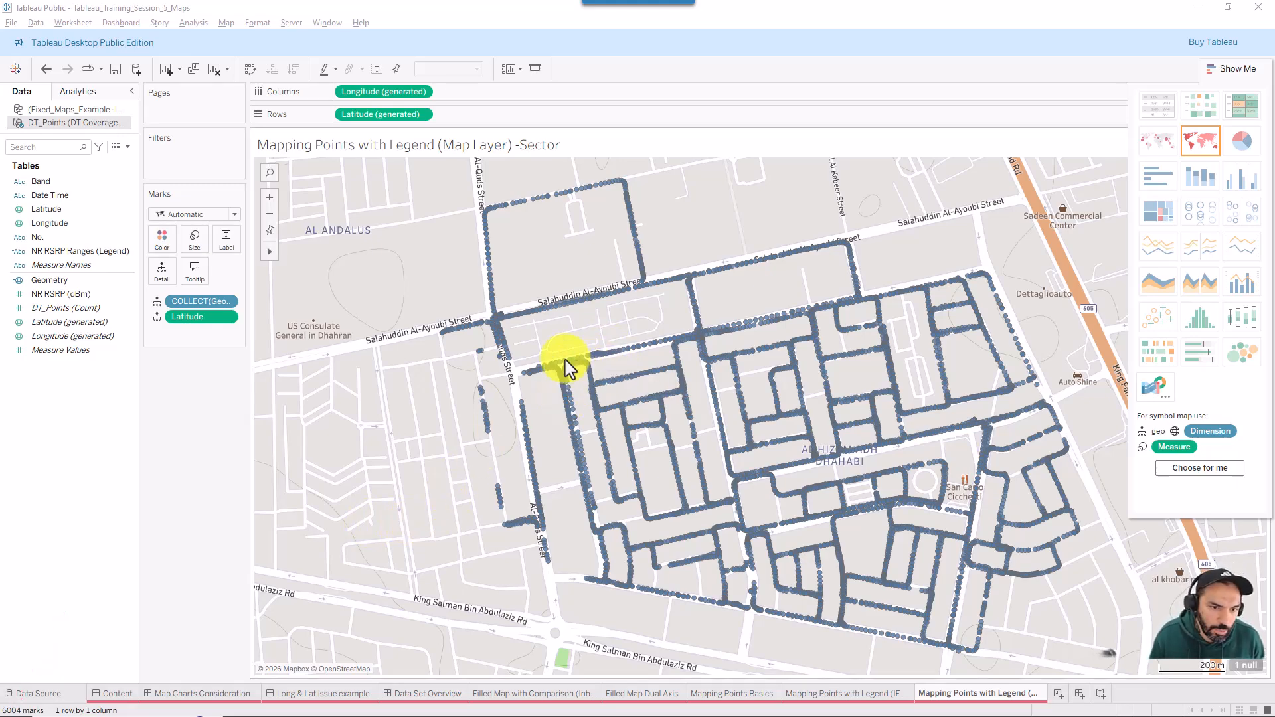
# Select the block of points around the northwestern street junction to check them individually, and clear the selection.
pyautogui.moveTo(563, 364)
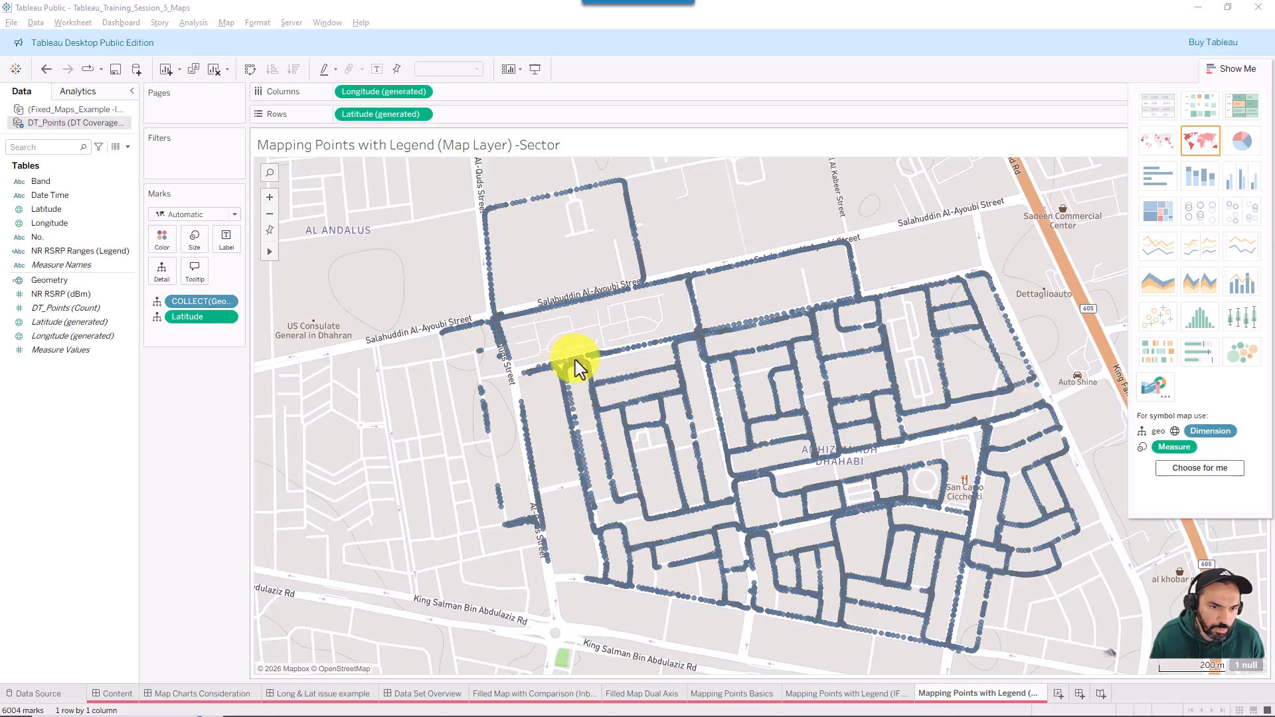
pyautogui.moveTo(399, 223); pyautogui.dragTo(626, 428)
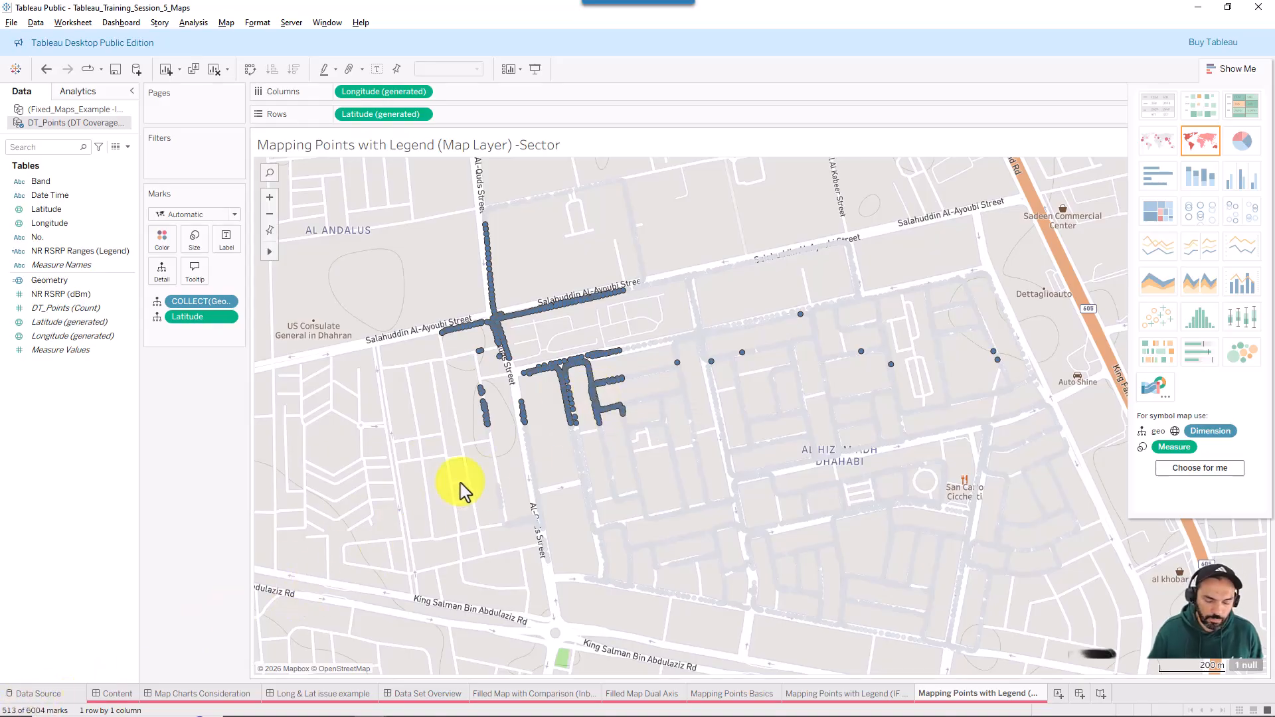
pyautogui.click(429, 425)
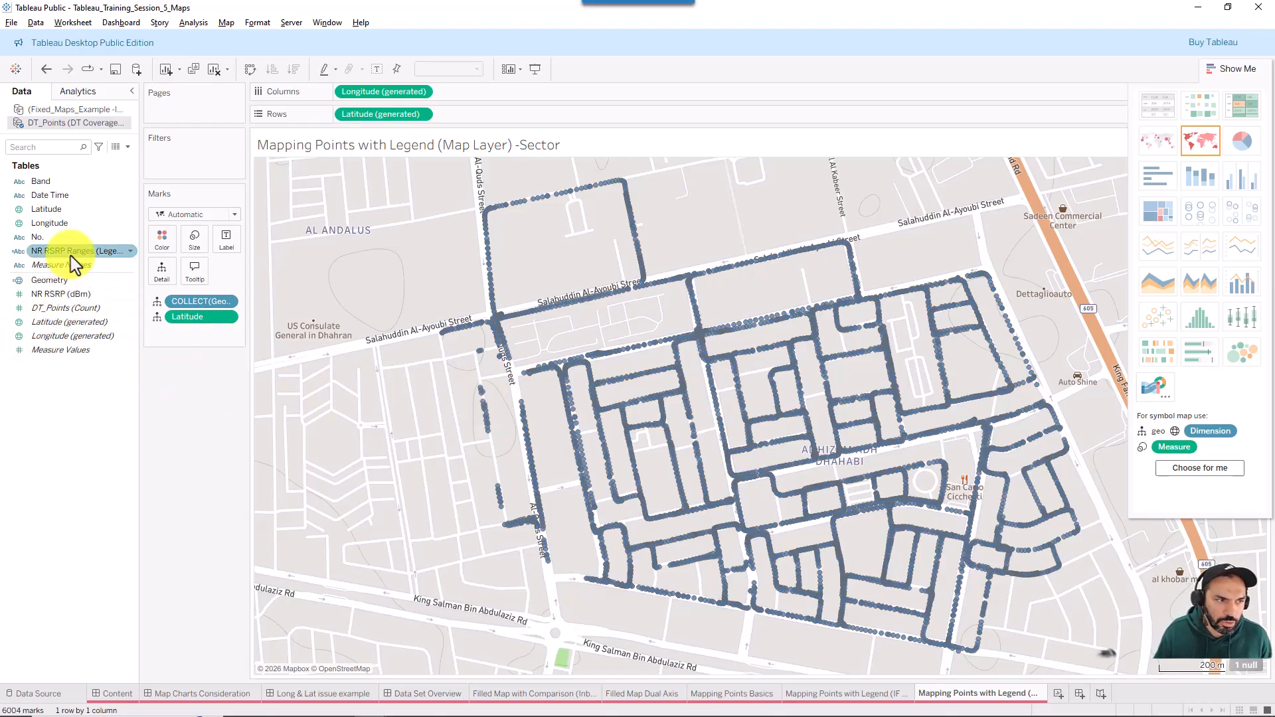
# Color the map points by NR RSRP Ranges (Legend) and close the chart suggestions.
pyautogui.moveTo(73, 254); pyautogui.dragTo(165, 247)
pyautogui.click(1229, 68)
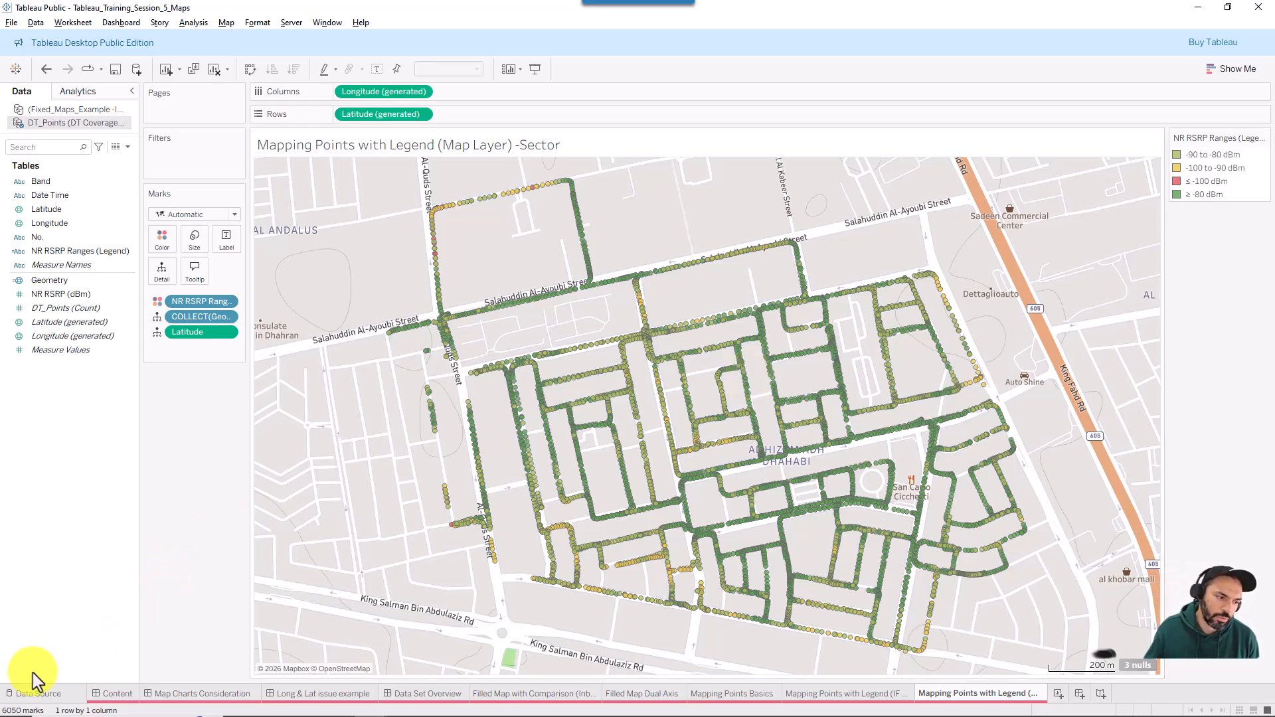
# Add the spatial file Sectors_Per_Band.geojson as a new data source and look through its columns as far as Geometry.
pyautogui.click(27, 694)
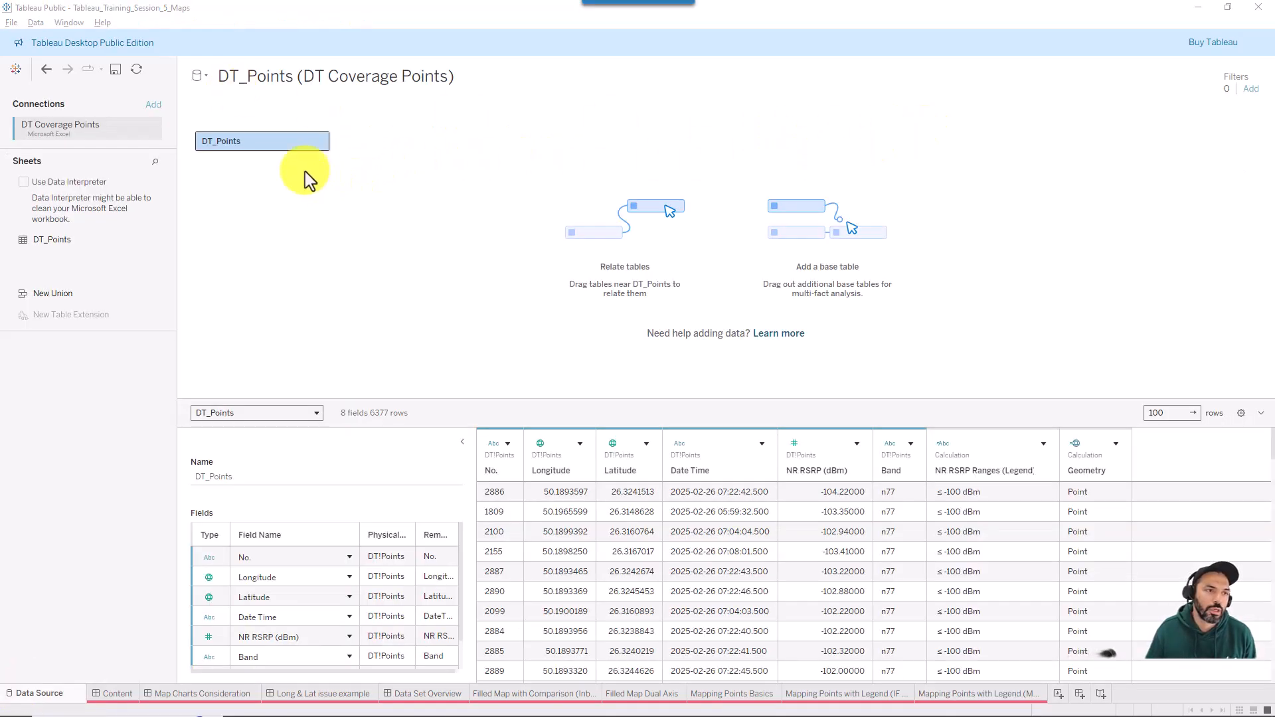
pyautogui.click(204, 78)
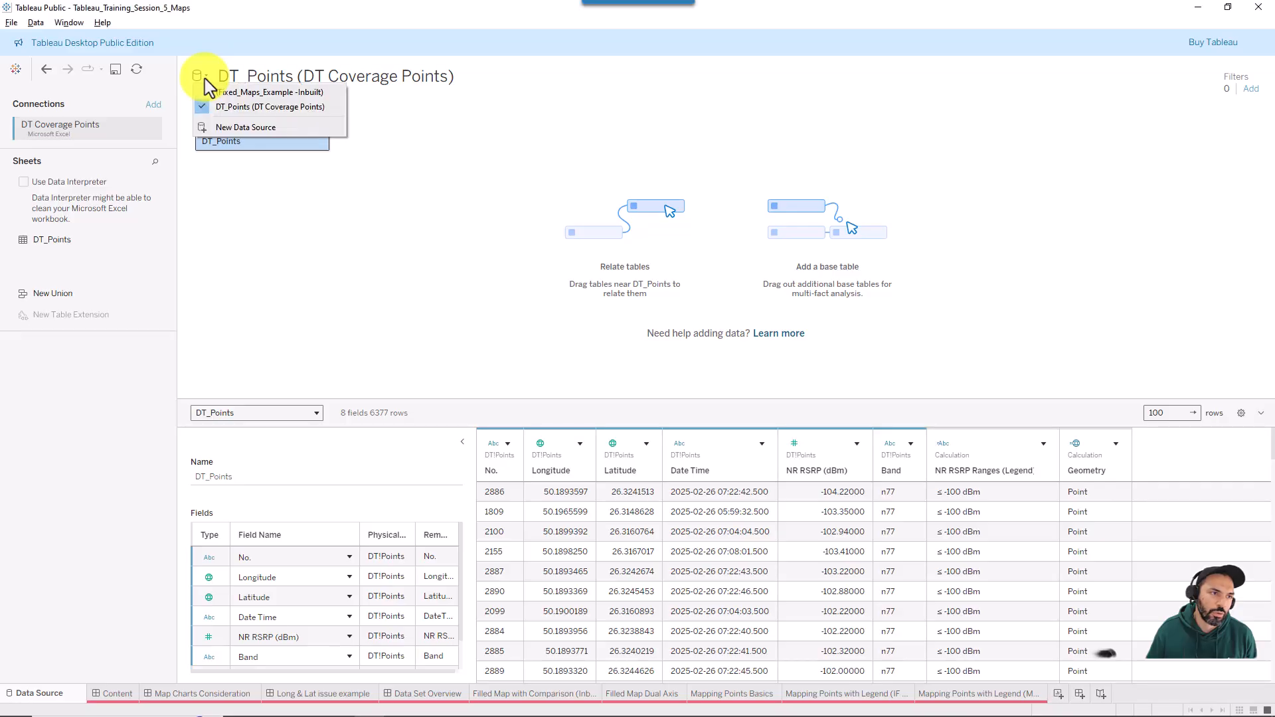
pyautogui.click(239, 127)
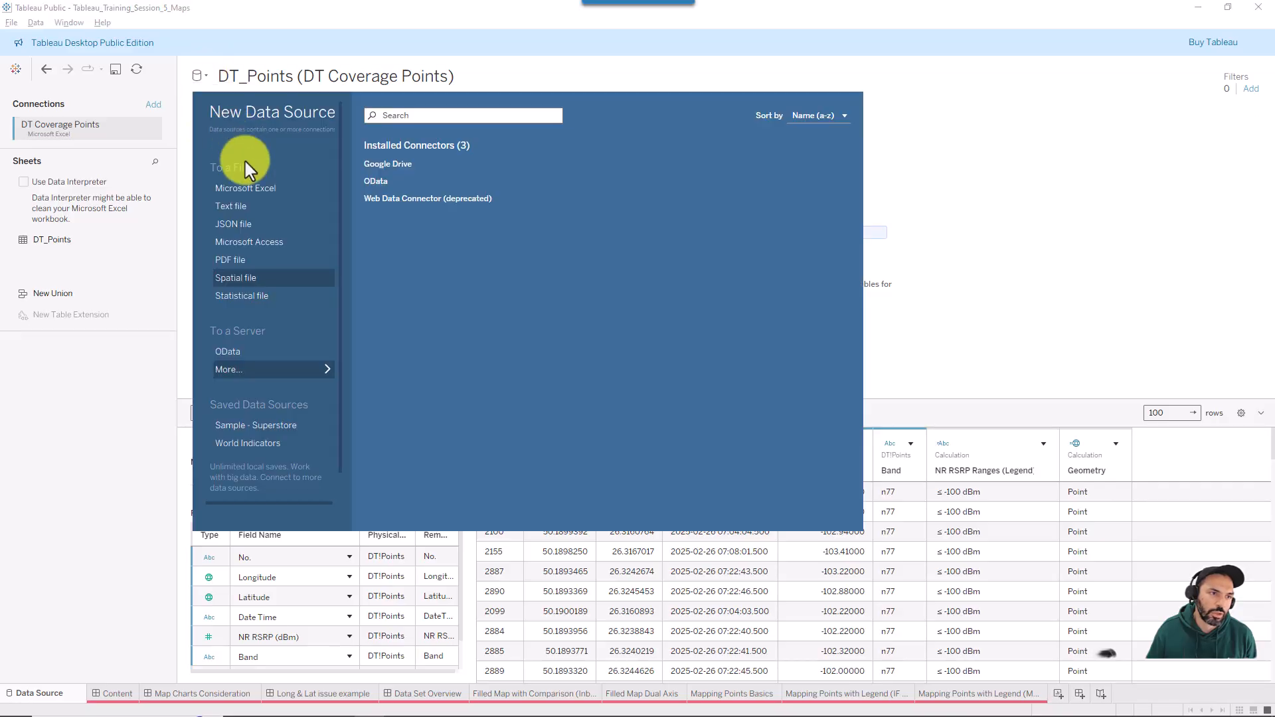
pyautogui.click(244, 279)
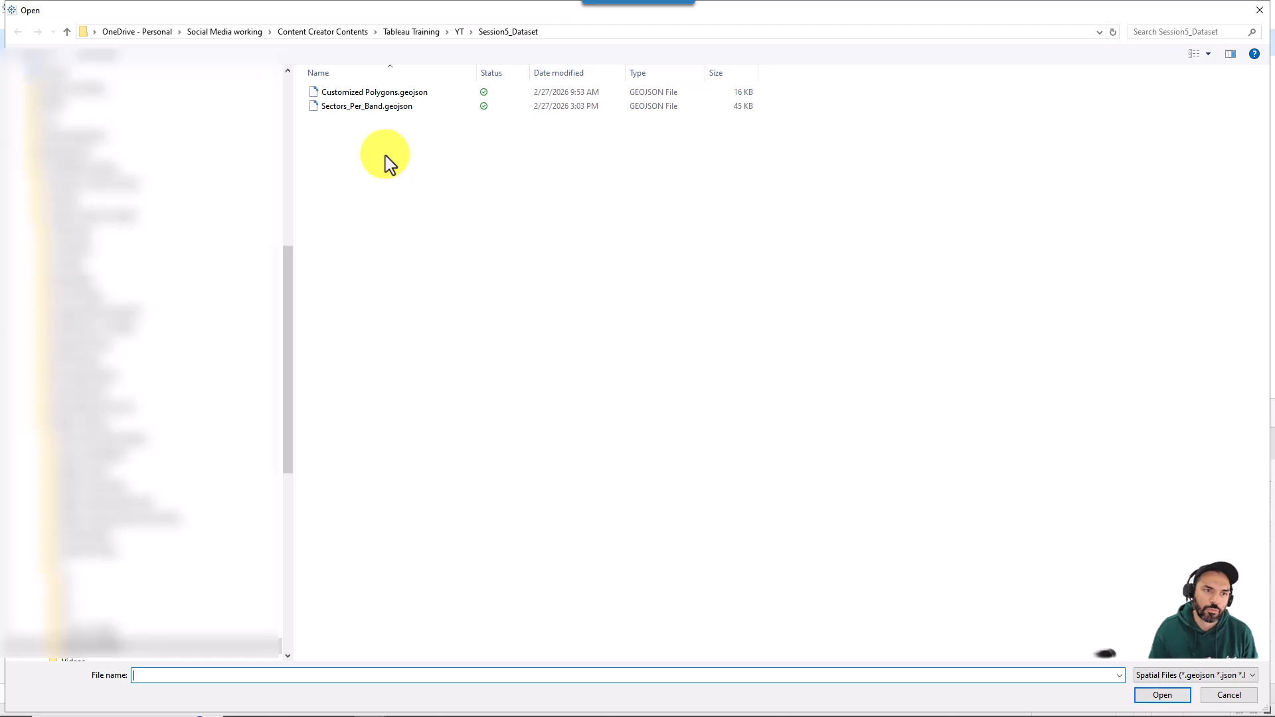
pyautogui.doubleClick(387, 106)
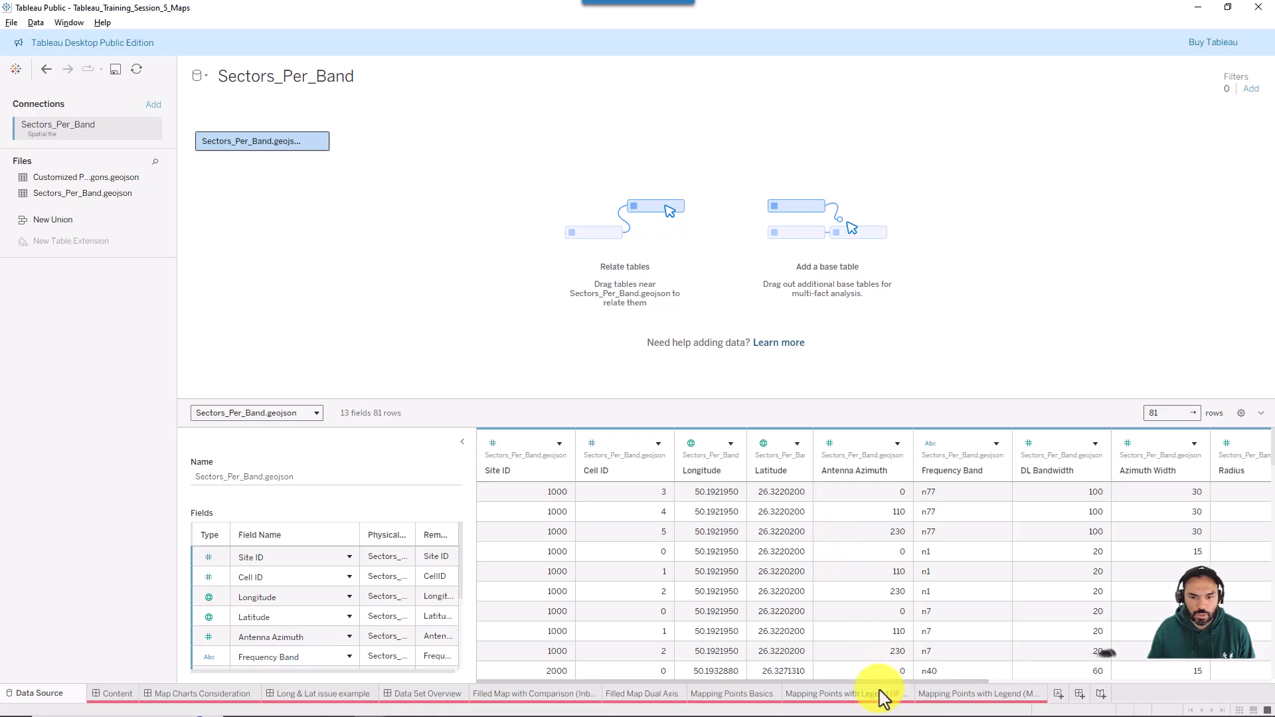
pyautogui.moveTo(880, 683); pyautogui.dragTo(1235, 674)
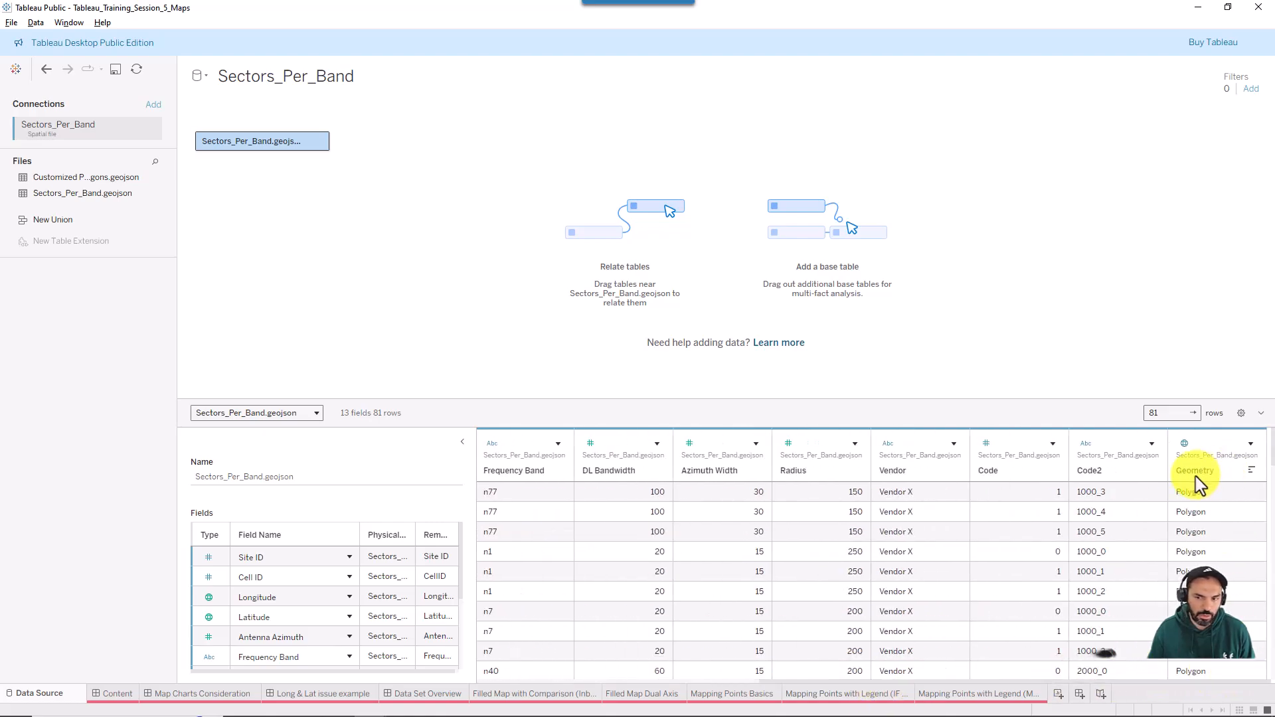
# Add the Geometry field of Sectors_Per_Band to the coverage map sheet as a new marks layer and check the map's layer list.
pyautogui.click(962, 696)
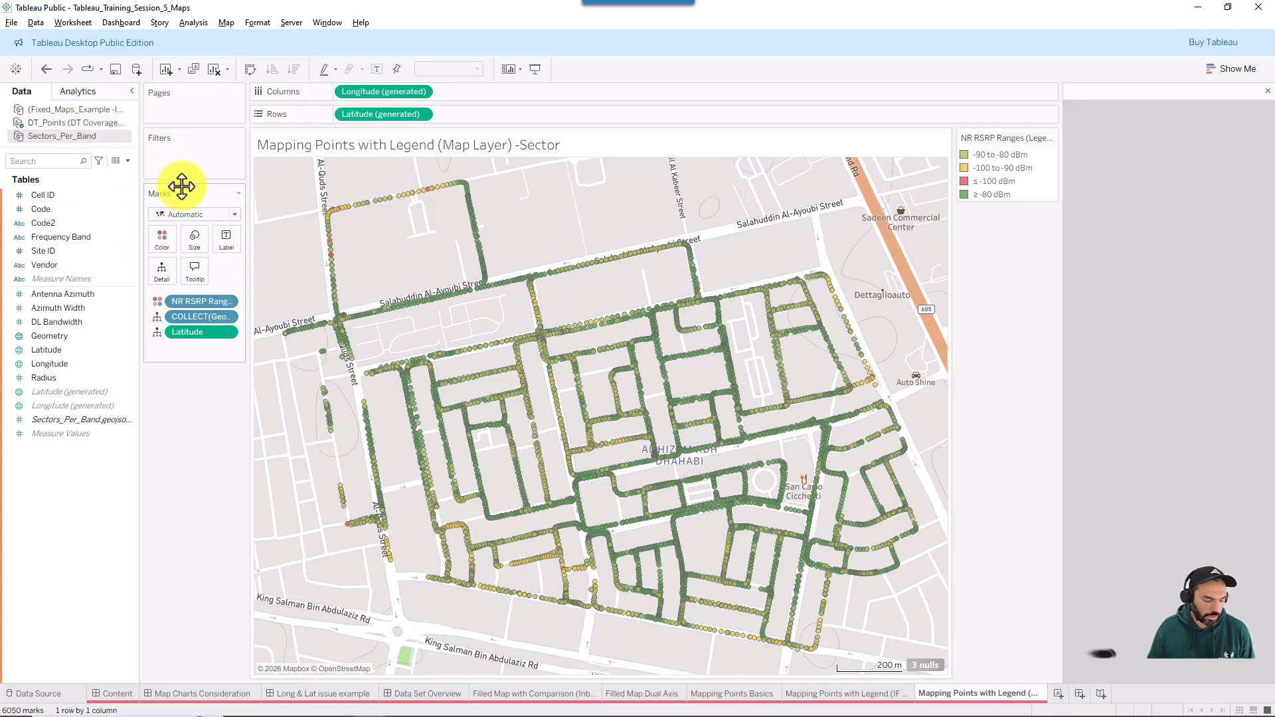
pyautogui.moveTo(241, 218); pyautogui.dragTo(126, 156)
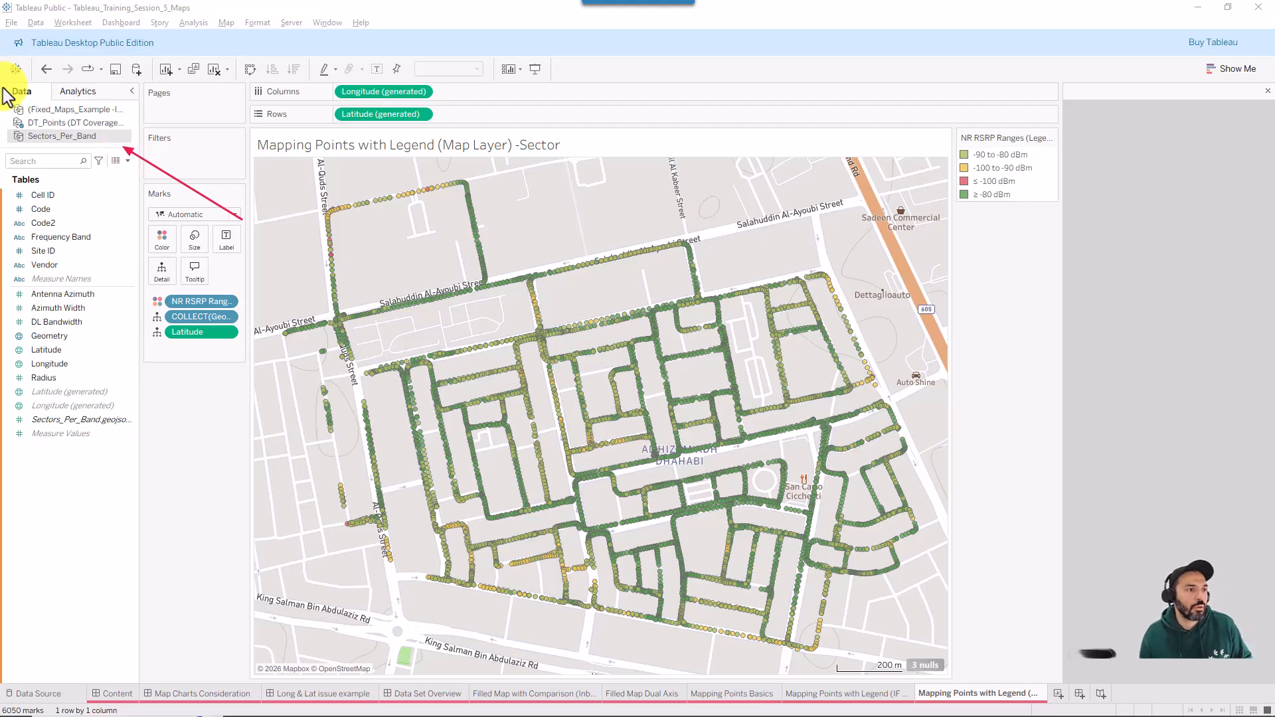
pyautogui.moveTo(3, 87)
pyautogui.mouseDown()
pyautogui.moveTo(103, 142)
pyautogui.moveTo(147, 146)
pyautogui.mouseUp()
pyautogui.press('Escape')
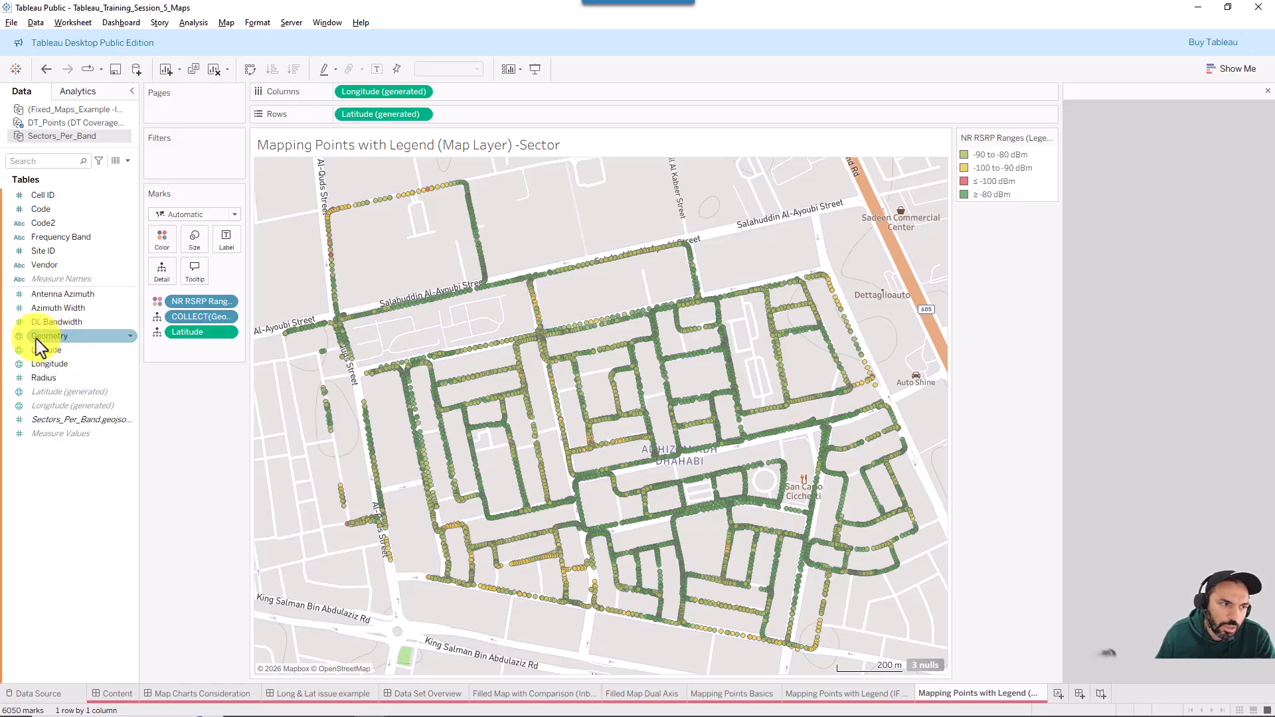
pyautogui.moveTo(57, 341); pyautogui.dragTo(371, 198)
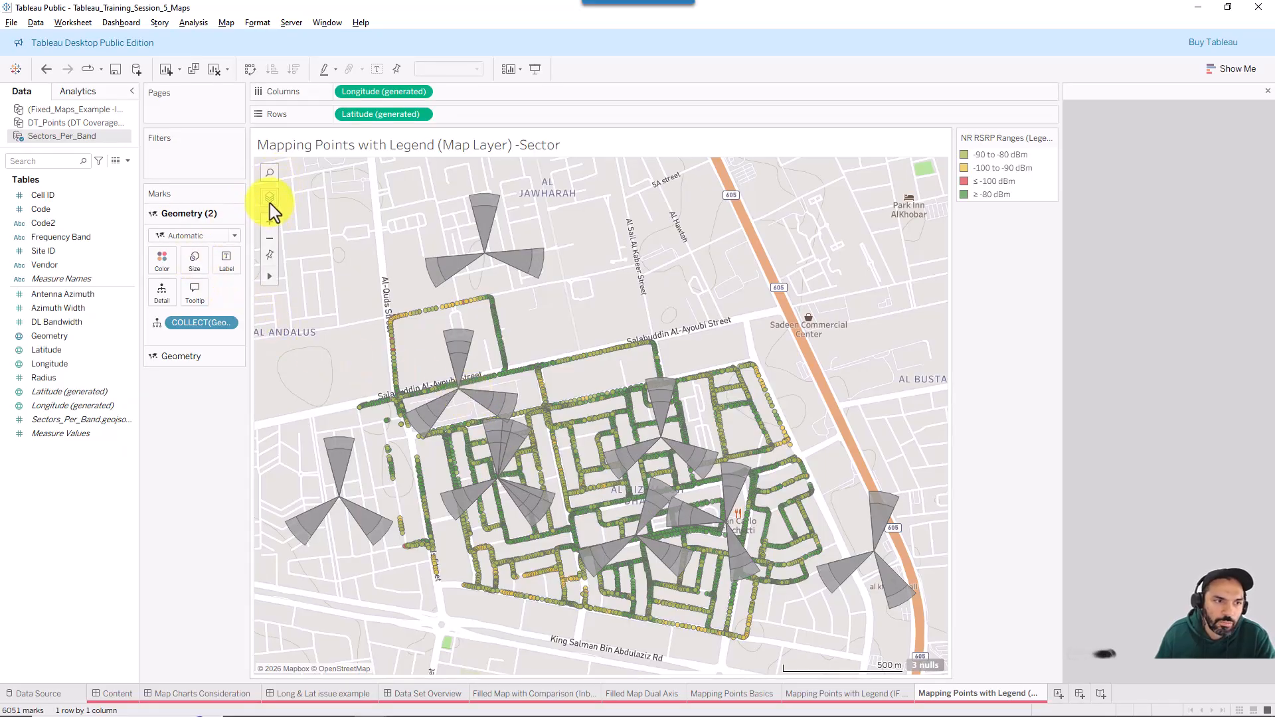
pyautogui.click(271, 203)
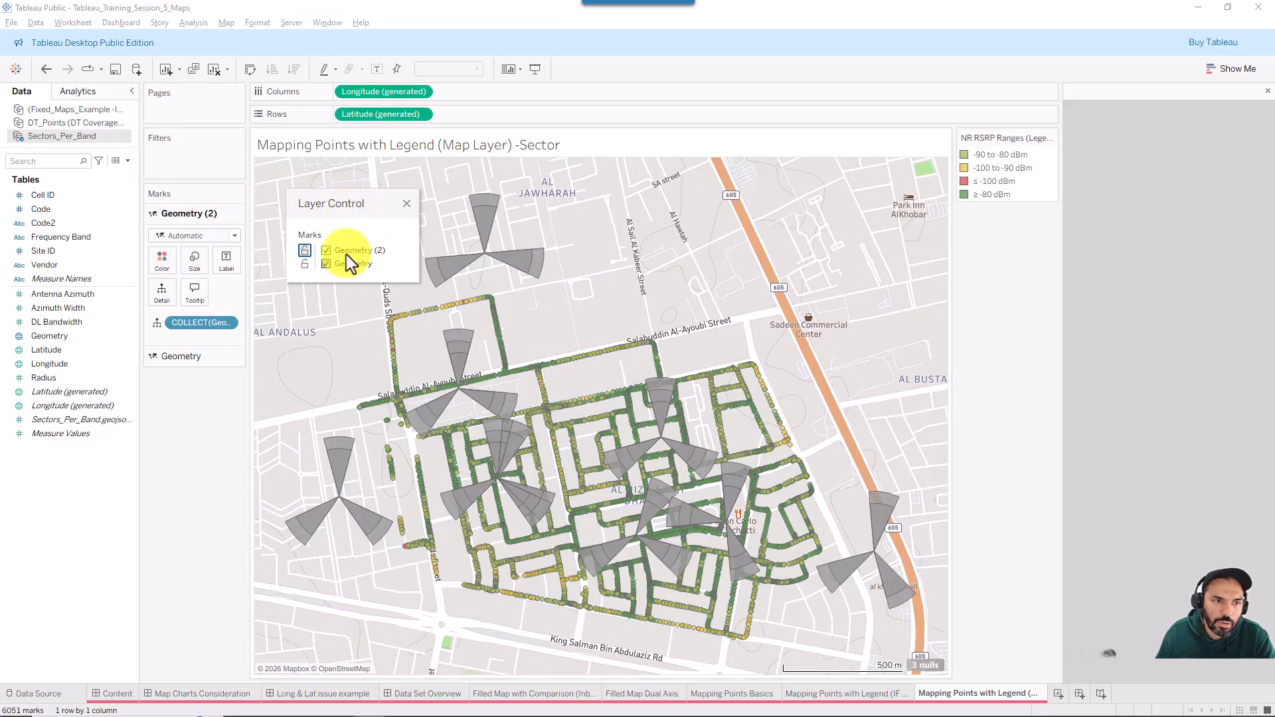
pyautogui.click(407, 203)
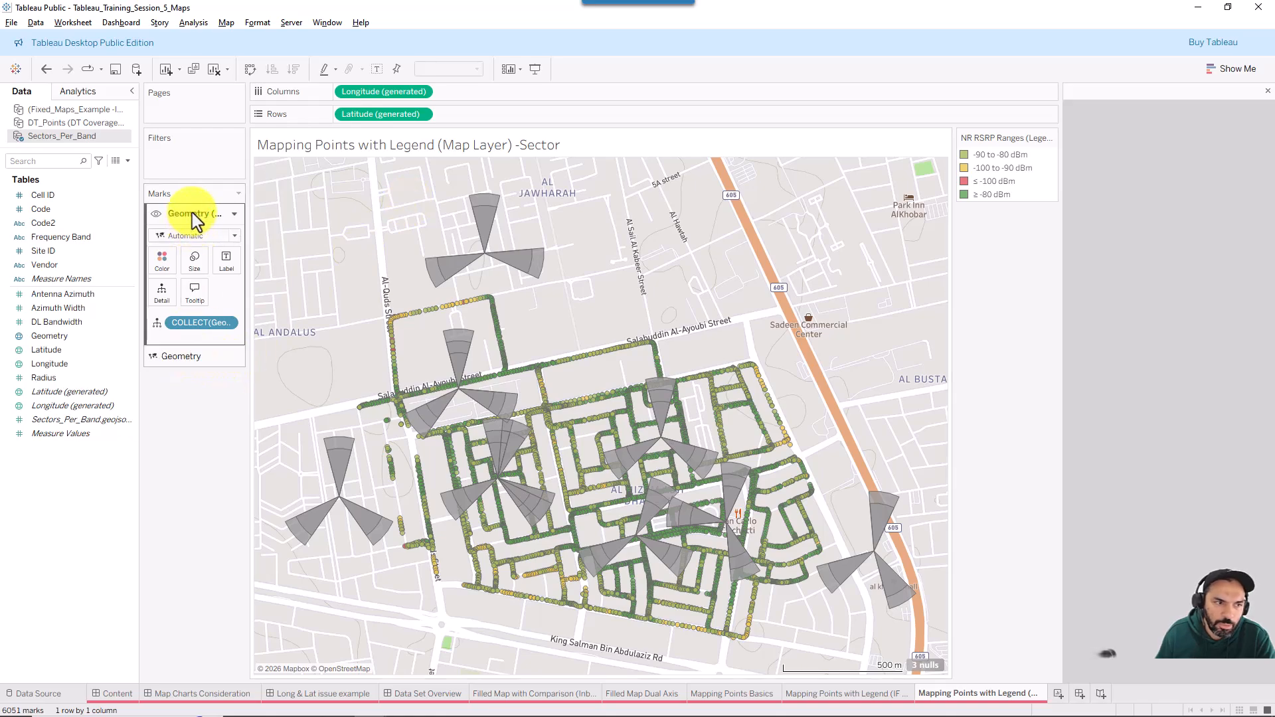
# Try reordering the sector polygons layer and the coverage points layer, and undo the layer changes.
pyautogui.moveTo(192, 219)
pyautogui.mouseDown()
pyautogui.moveTo(188, 364)
pyautogui.moveTo(197, 207)
pyautogui.moveTo(202, 222)
pyautogui.mouseUp()
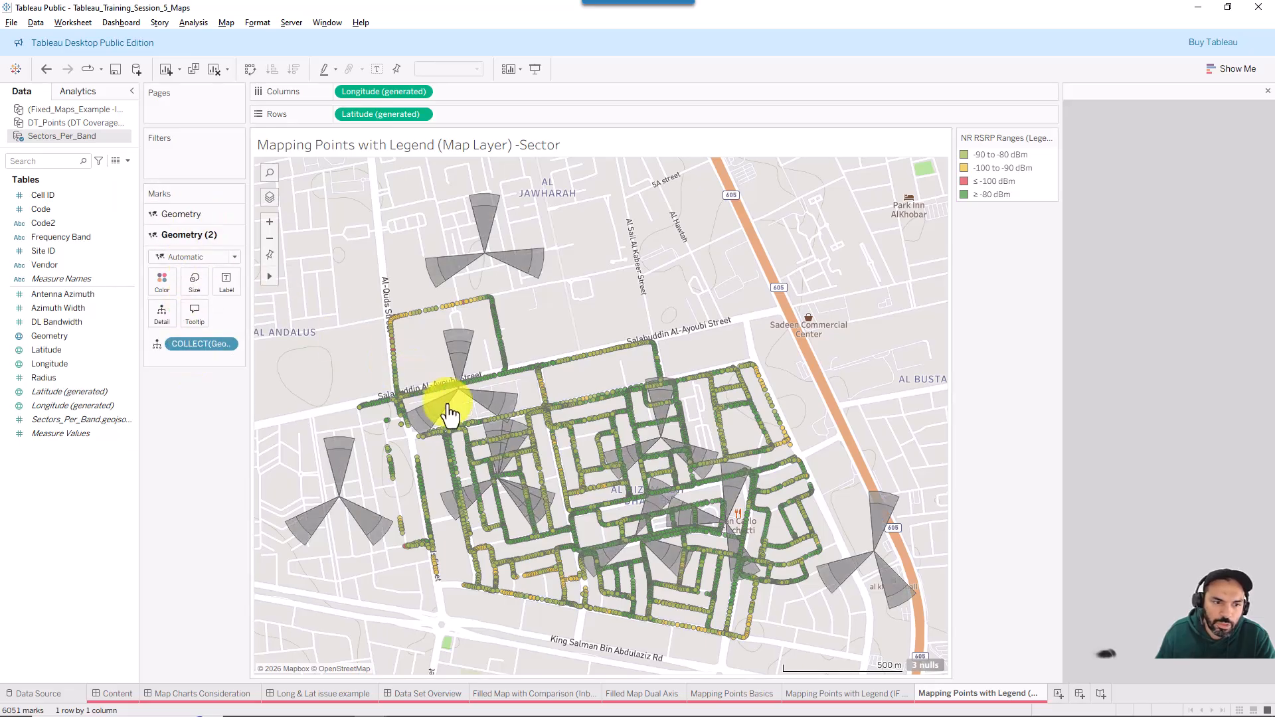
pyautogui.moveTo(172, 218); pyautogui.dragTo(177, 392)
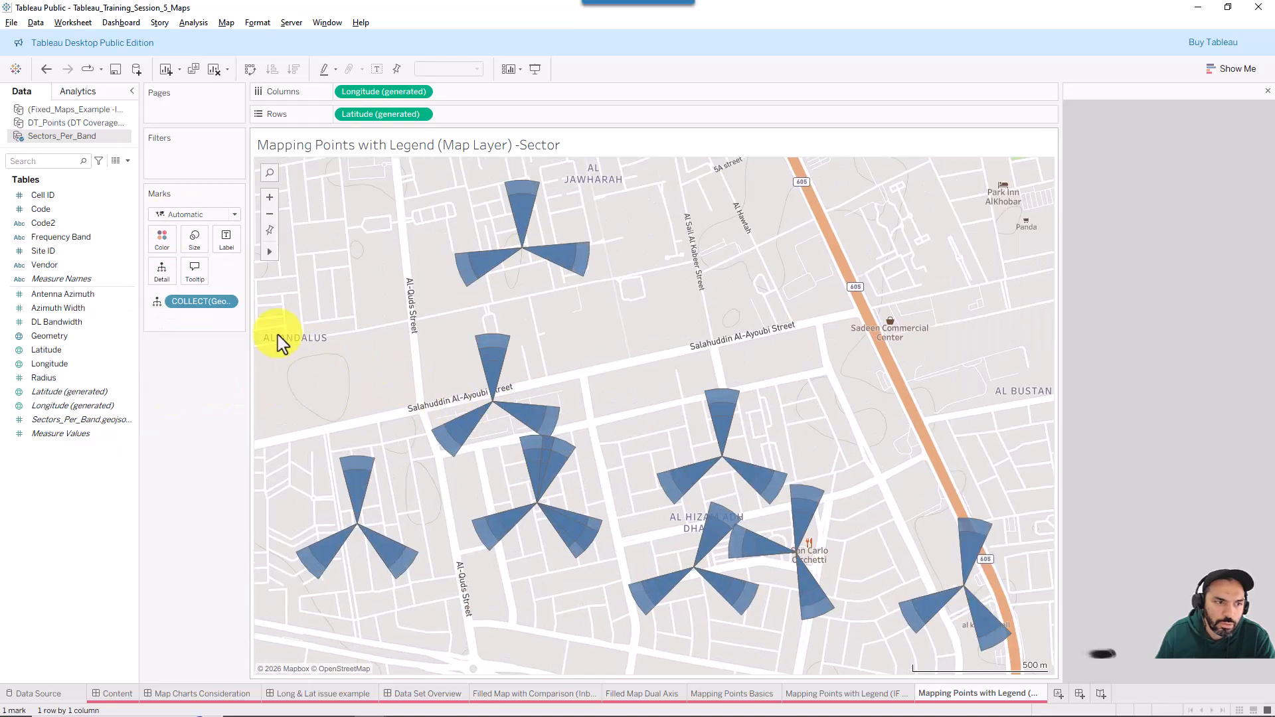
pyautogui.hotkey('ctrl', 'z')
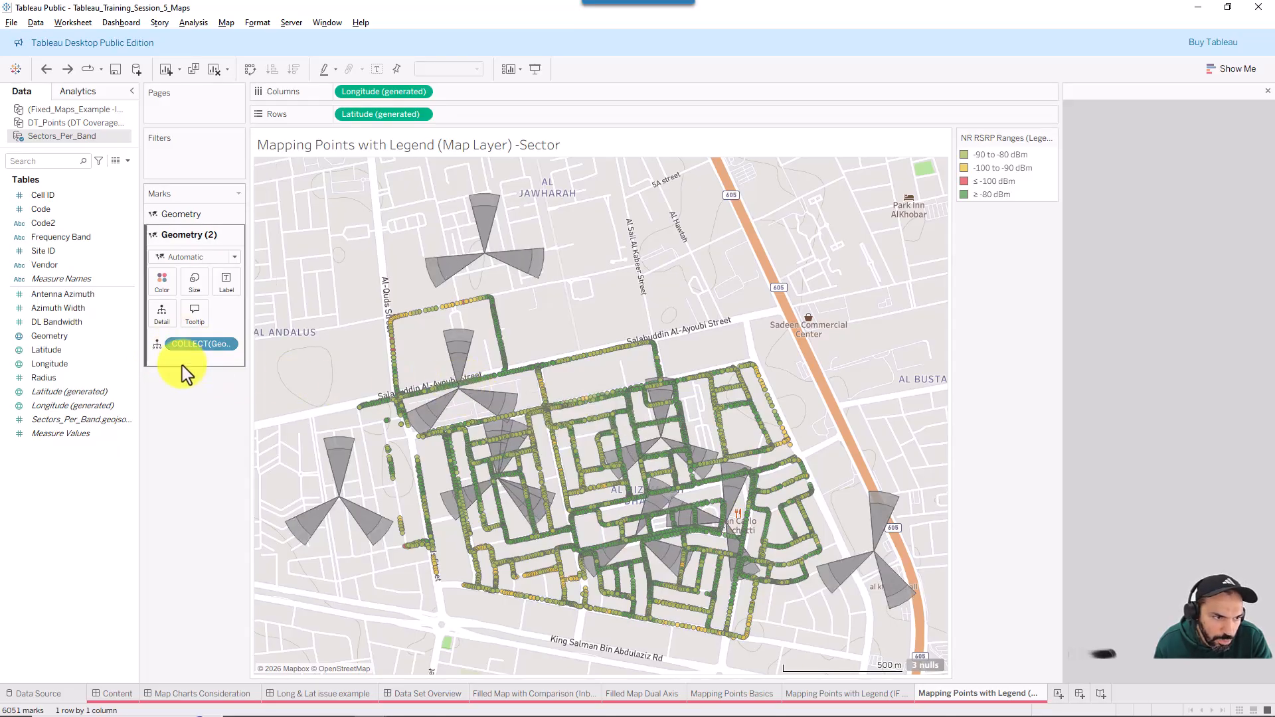
pyautogui.moveTo(191, 350)
pyautogui.mouseDown()
pyautogui.moveTo(199, 208)
pyautogui.moveTo(202, 346)
pyautogui.mouseUp()
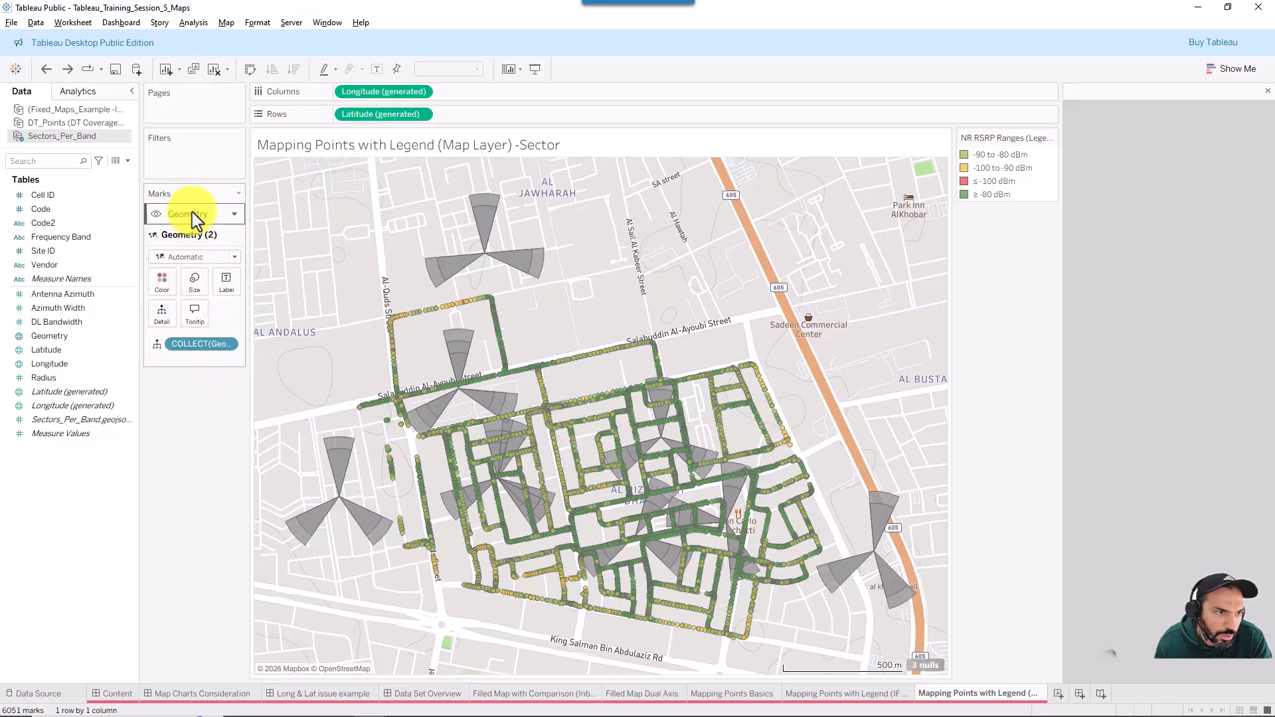
pyautogui.moveTo(189, 214); pyautogui.dragTo(198, 377)
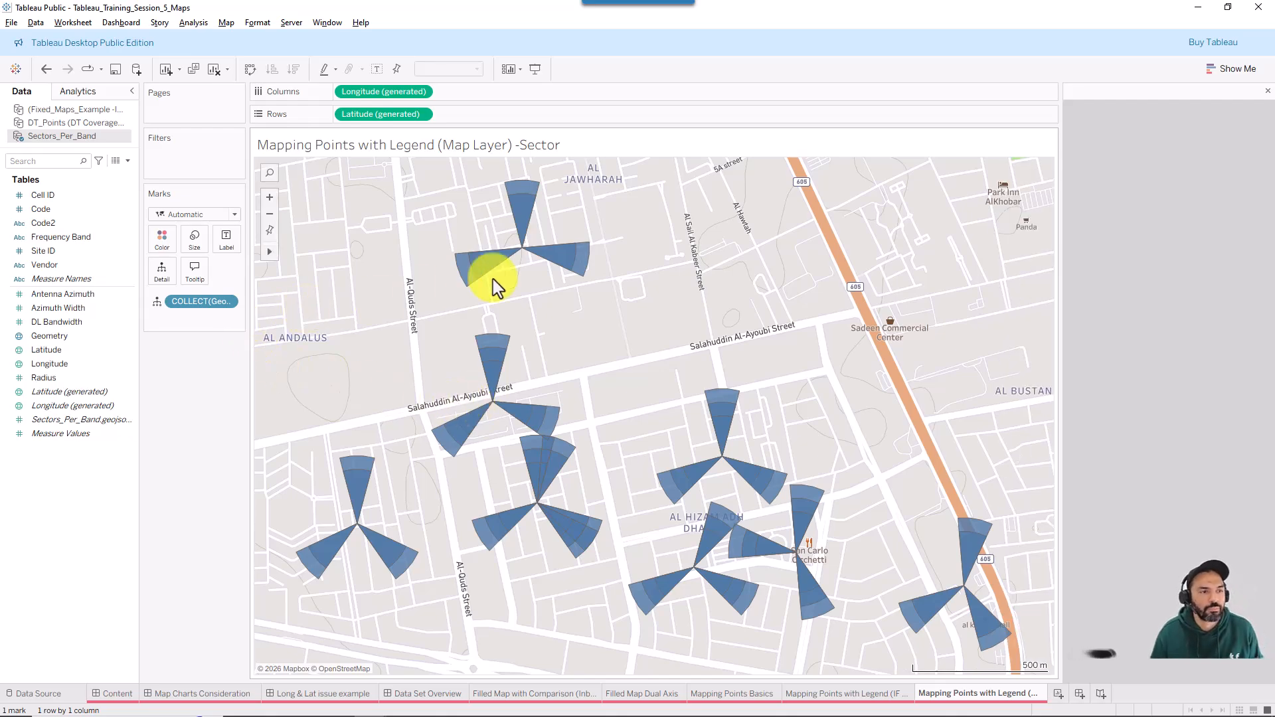
pyautogui.hotkey('ctrl', 'z')
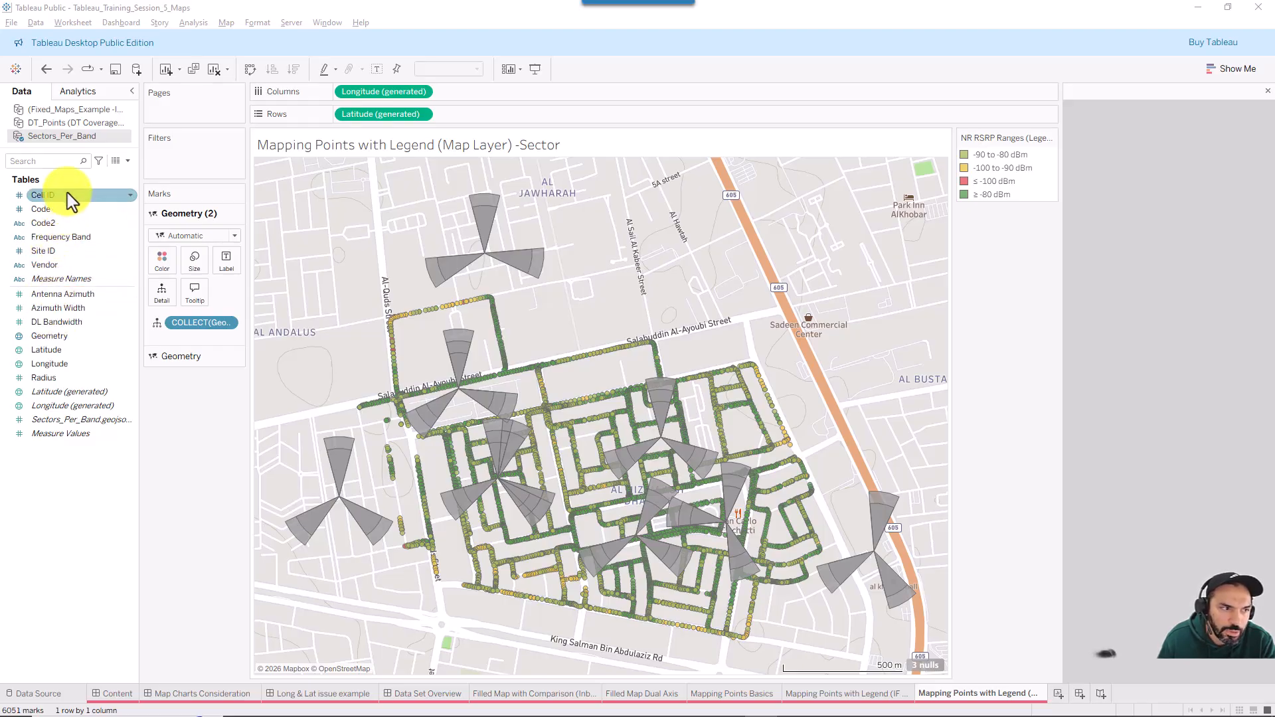
# Add Code2 as detail on the sector layer to split it into individual sectors, and inspect single sectors on the map.
pyautogui.moveTo(49, 223); pyautogui.dragTo(171, 294)
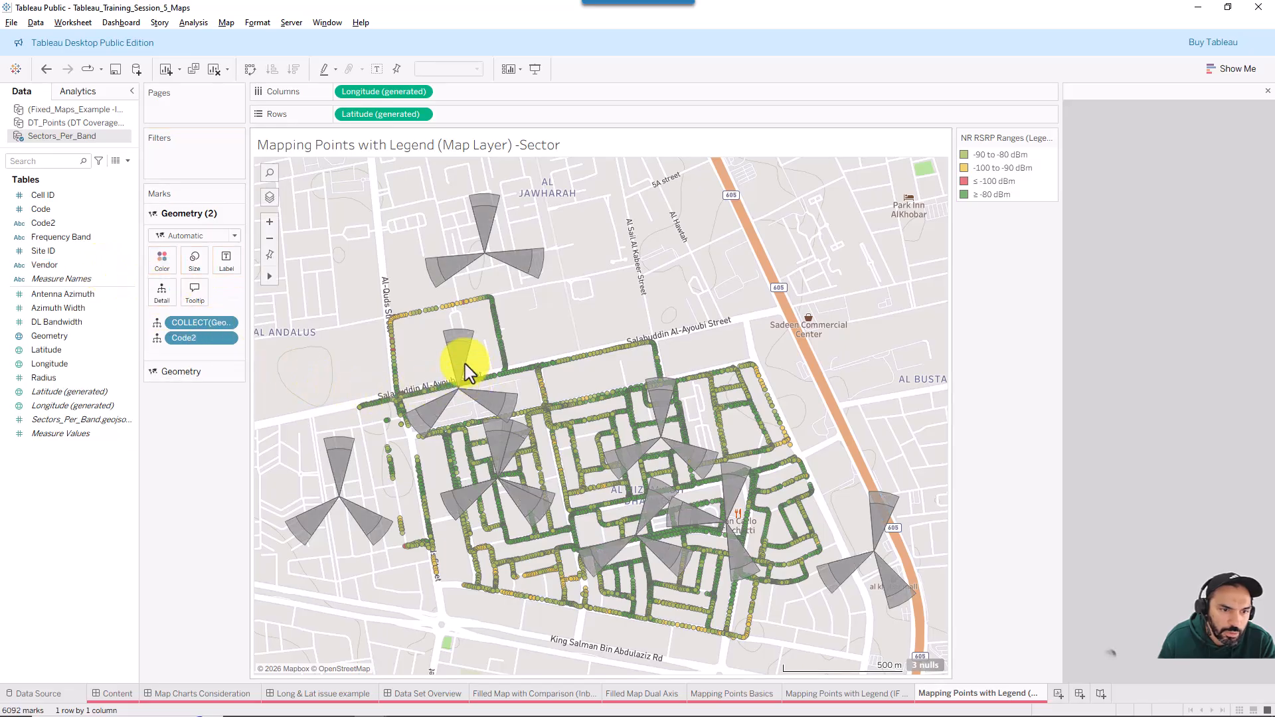
pyautogui.moveTo(462, 376)
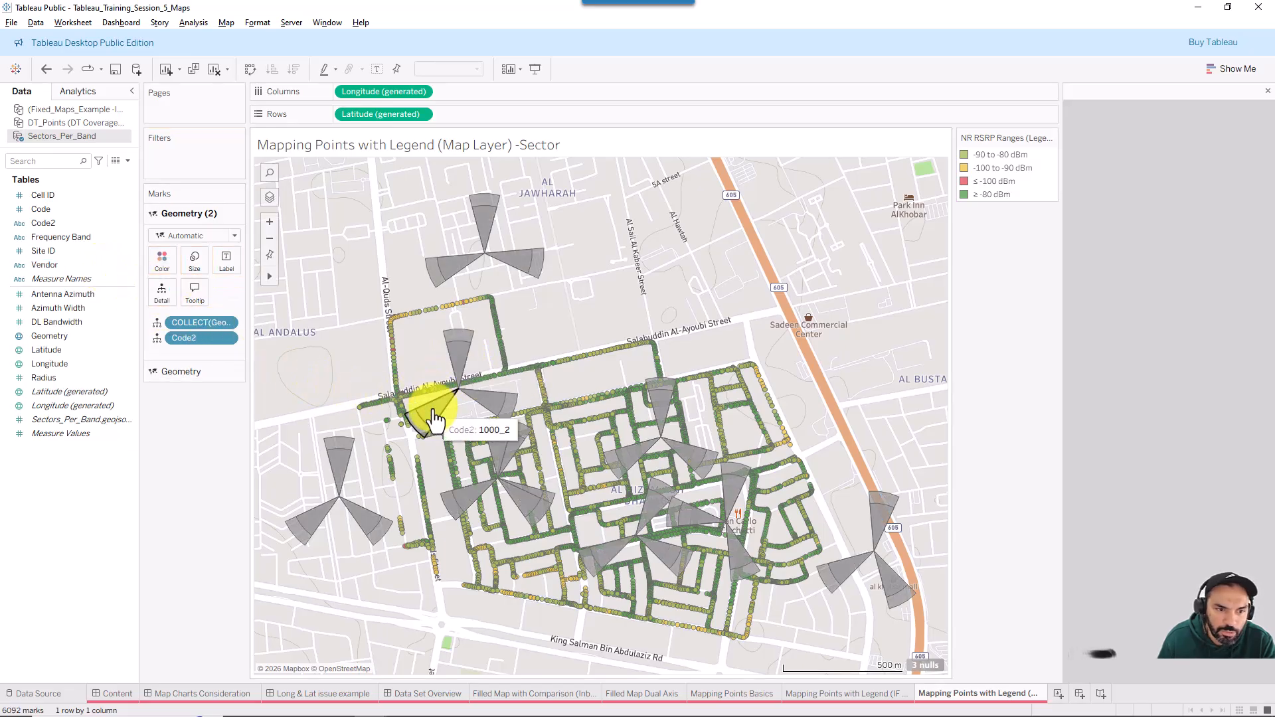
pyautogui.moveTo(335, 465)
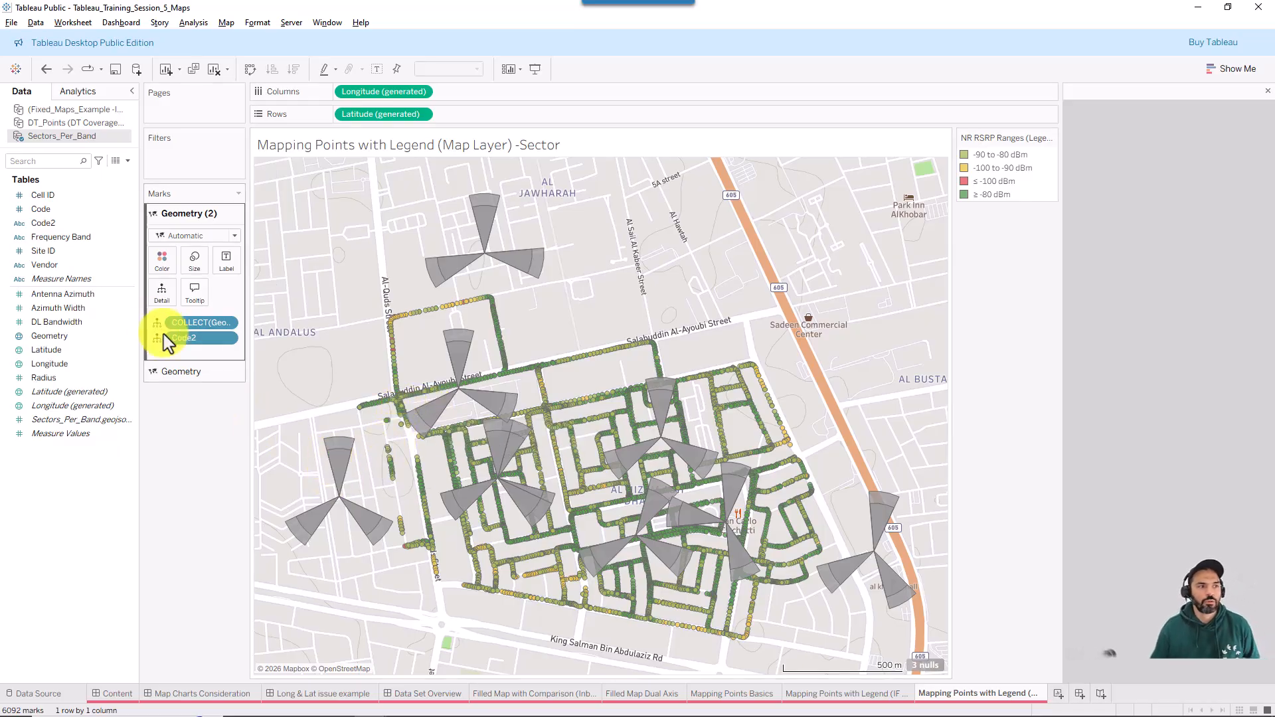
# Color the sector layer by Frequency Band, highlight individual bands such as n1 and n40, and clear the highlight.
pyautogui.click(70, 237)
pyautogui.moveTo(69, 237); pyautogui.dragTo(163, 261)
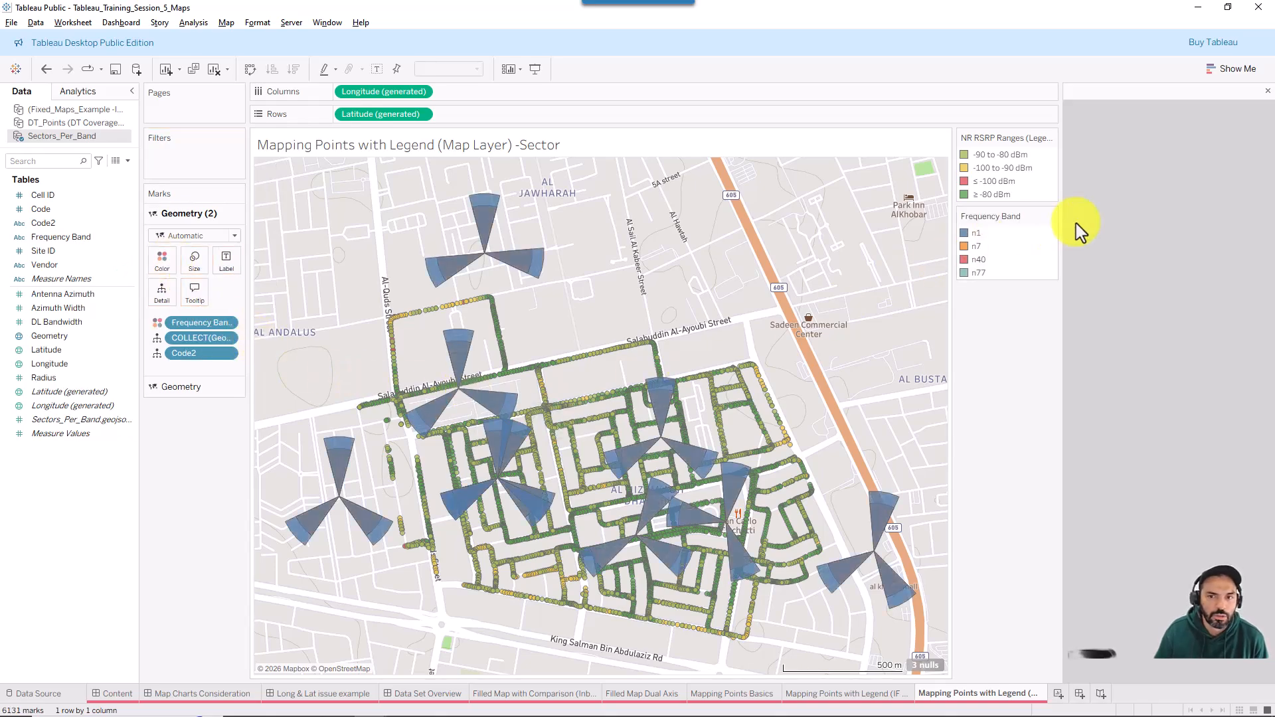
pyautogui.click(963, 244)
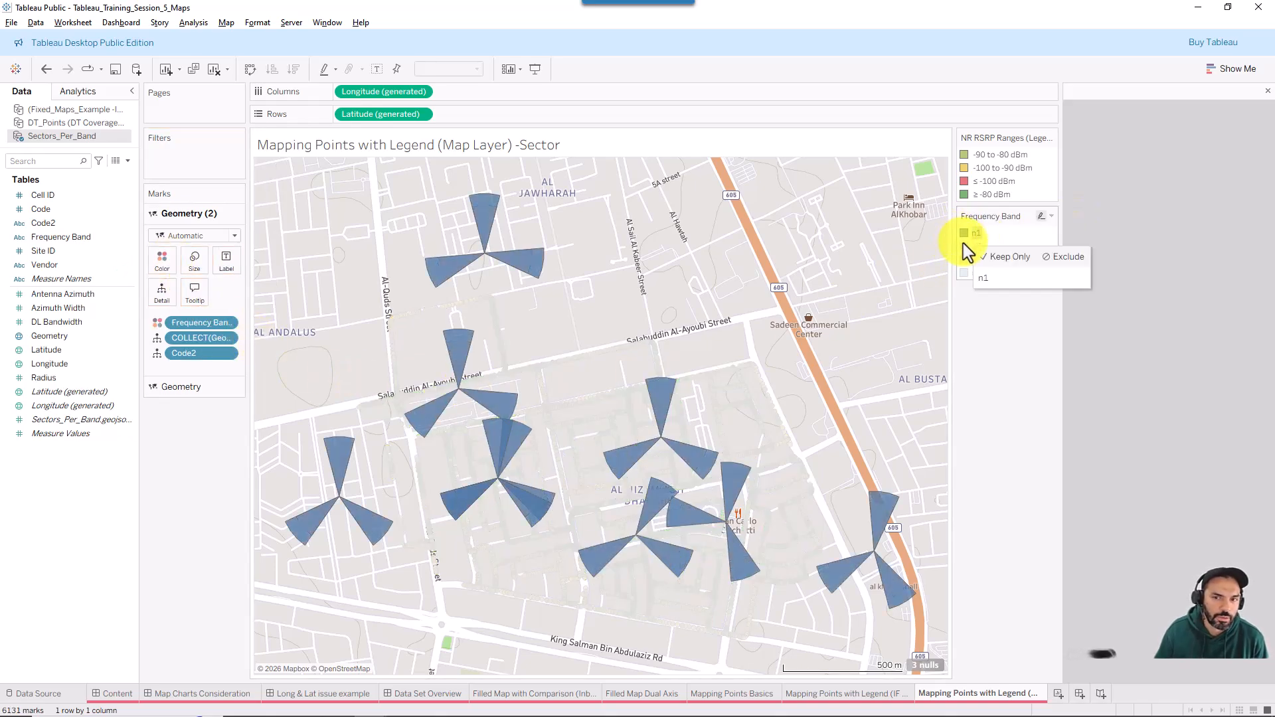
pyautogui.click(964, 261)
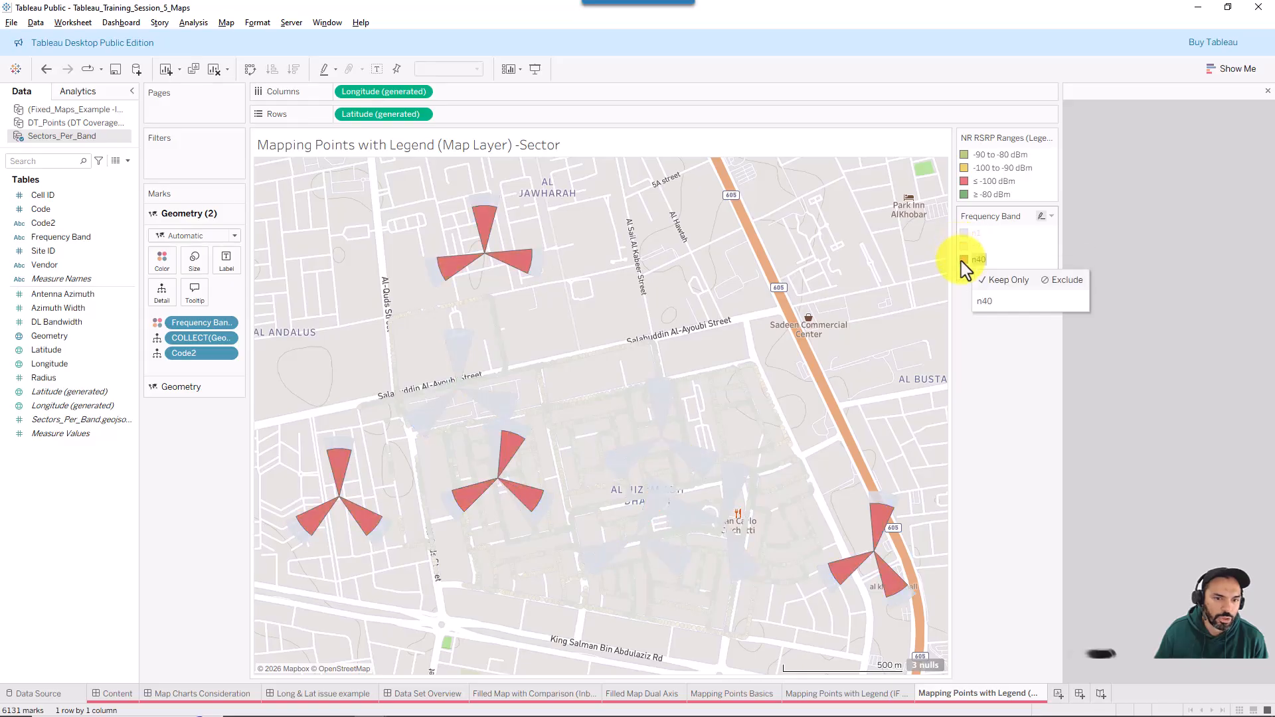
pyautogui.click(962, 277)
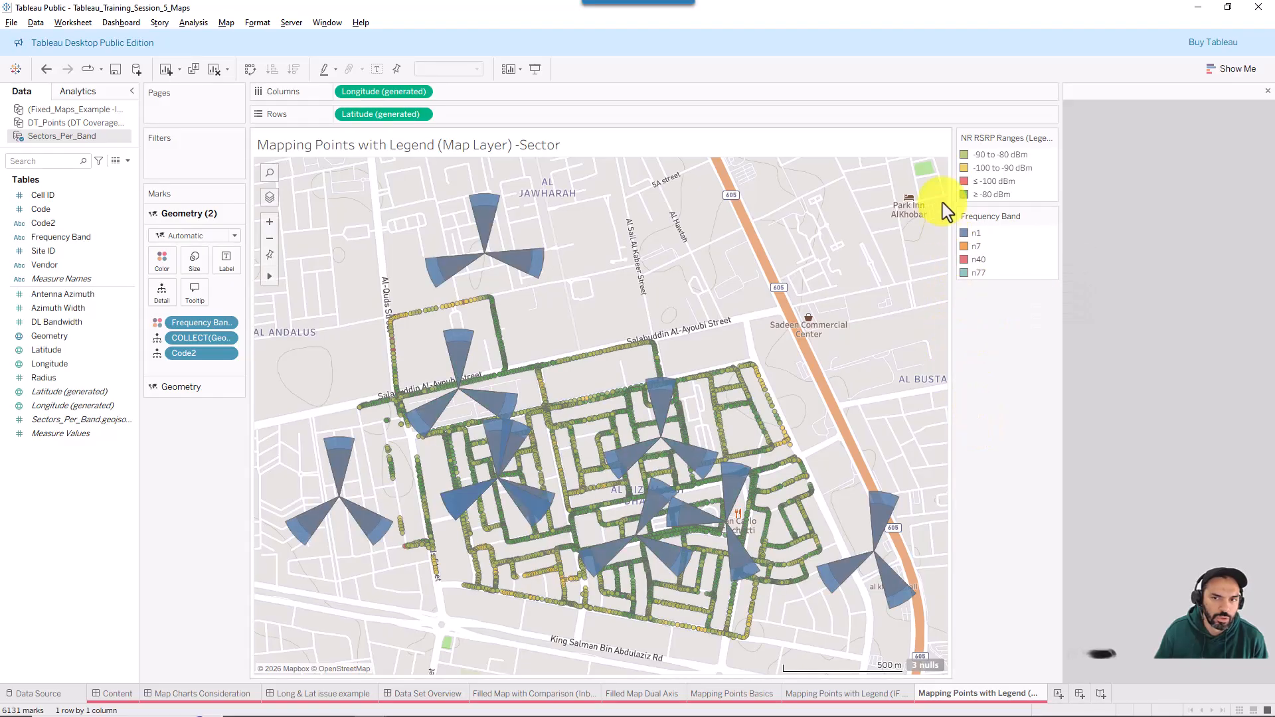
pyautogui.moveTo(617, 402)
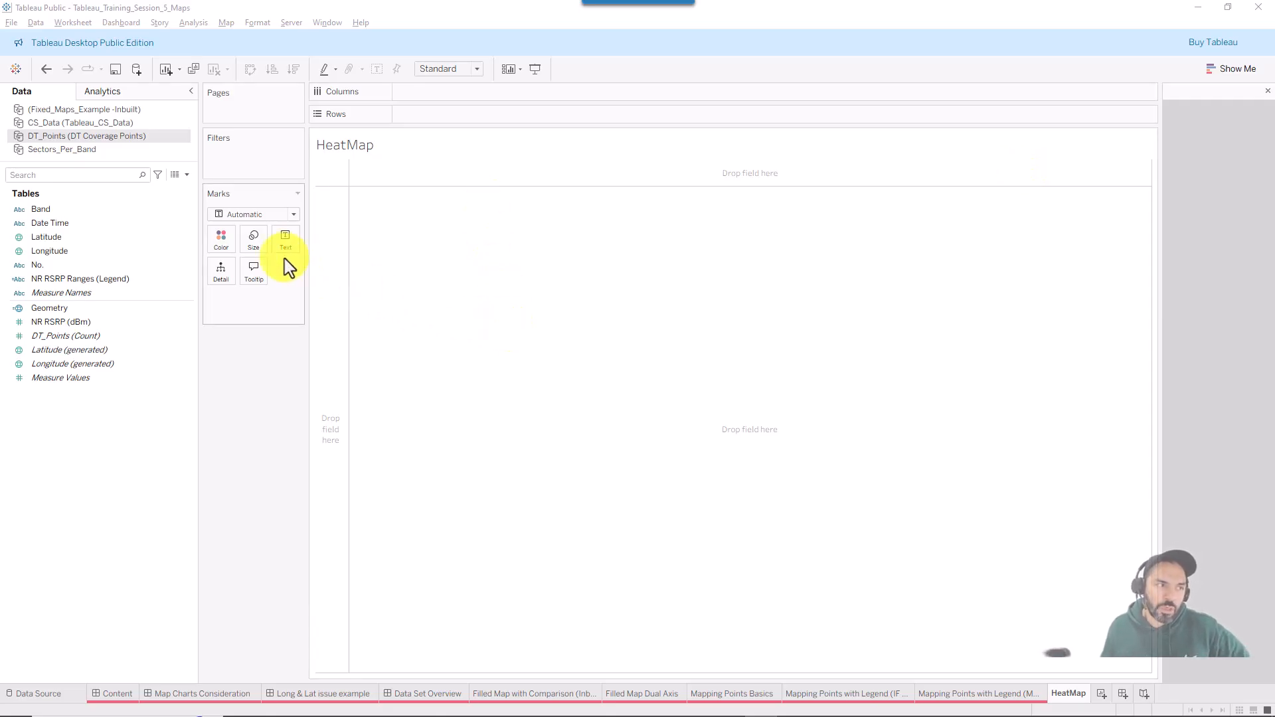
# Plot Latitude and Longitude from the CS_Data source as a map on the HeatMap sheet.
pyautogui.click(47, 124)
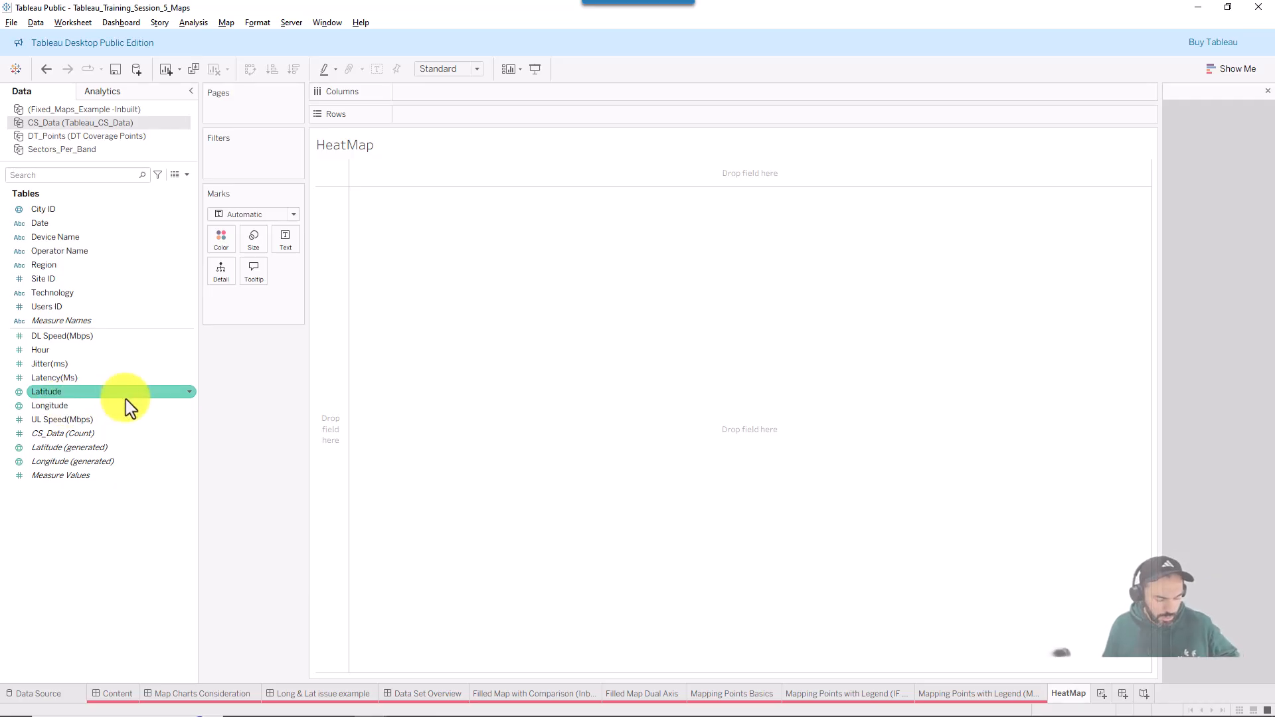
pyautogui.moveTo(3, 384); pyautogui.dragTo(88, 408)
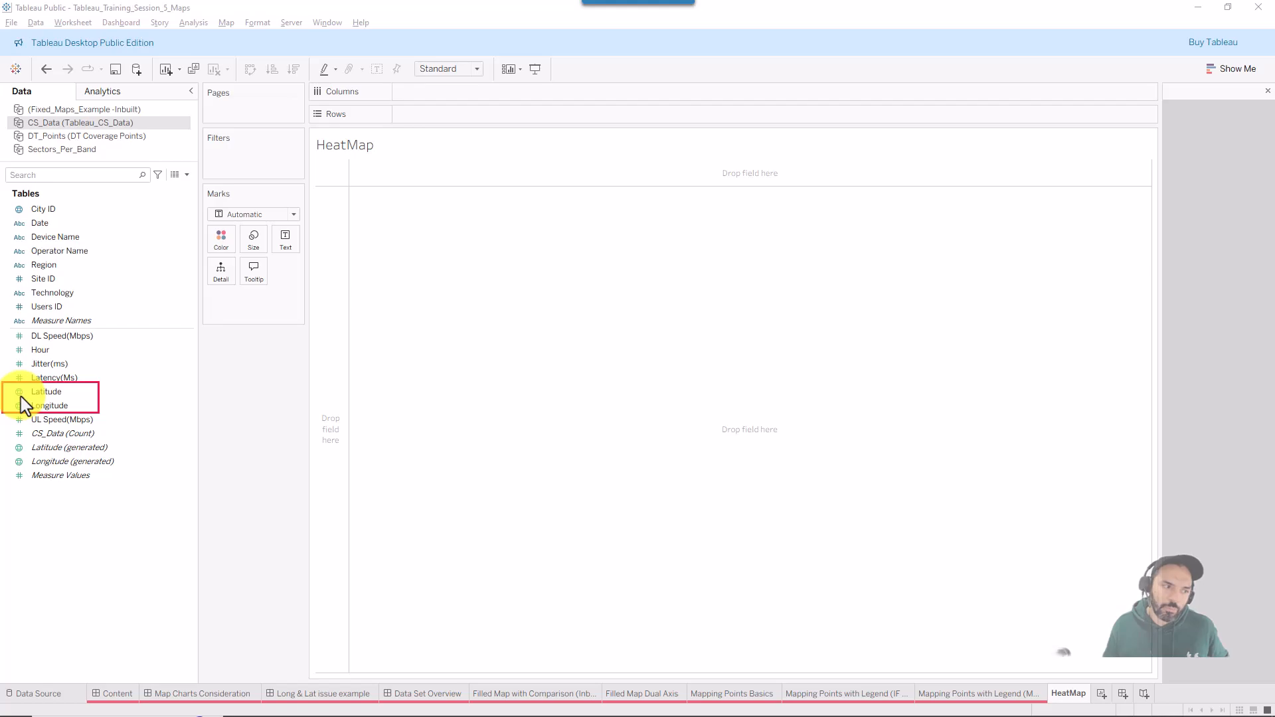
pyautogui.press('Escape')
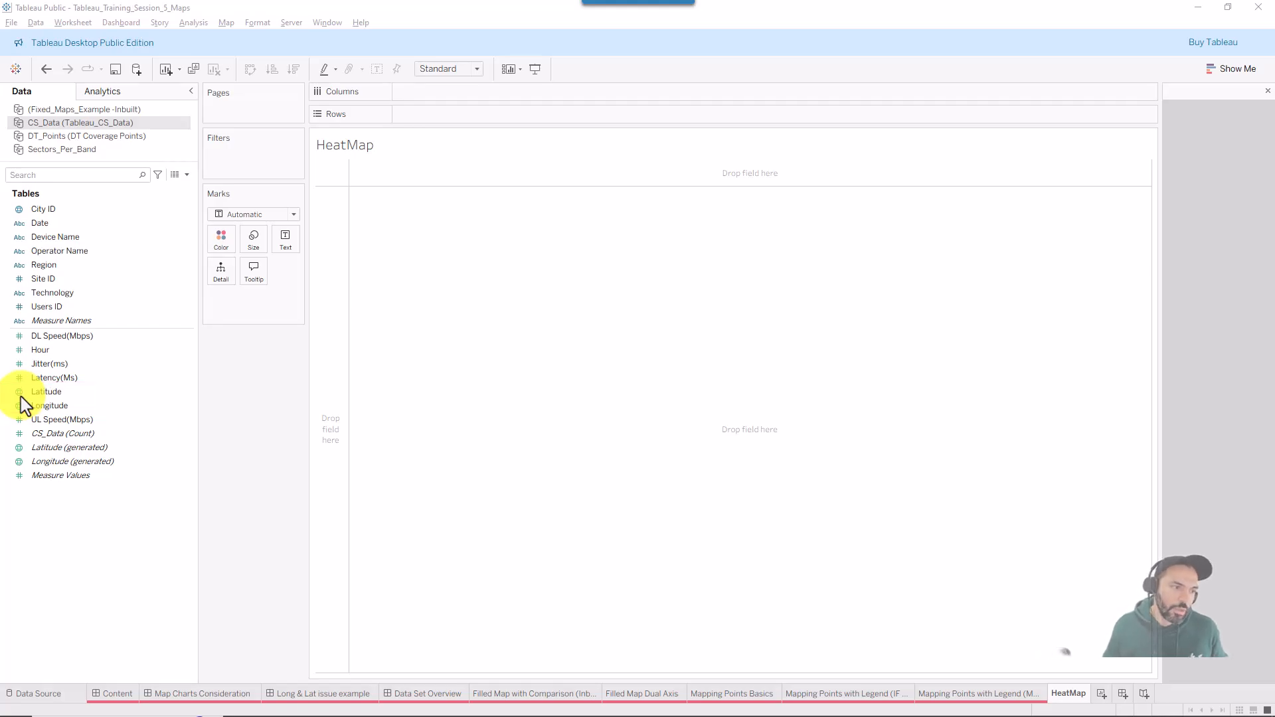
pyautogui.doubleClick(87, 394)
pyautogui.click(79, 407)
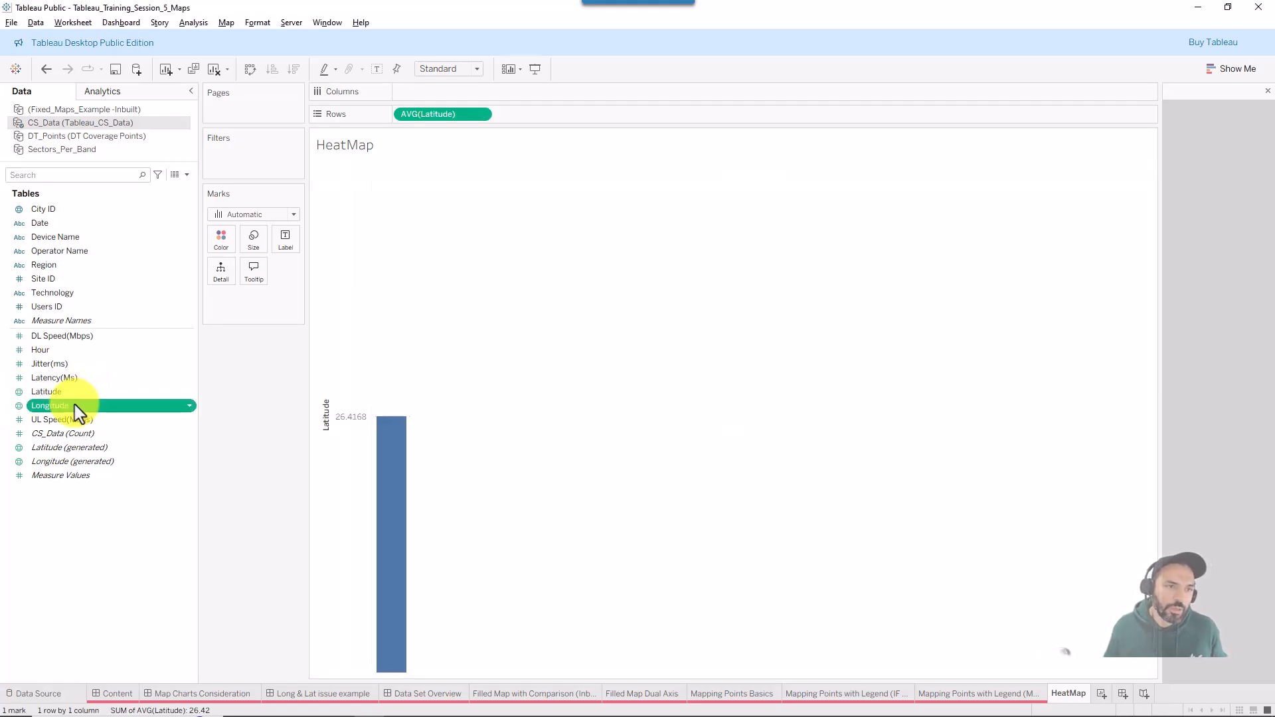
pyautogui.doubleClick(77, 407)
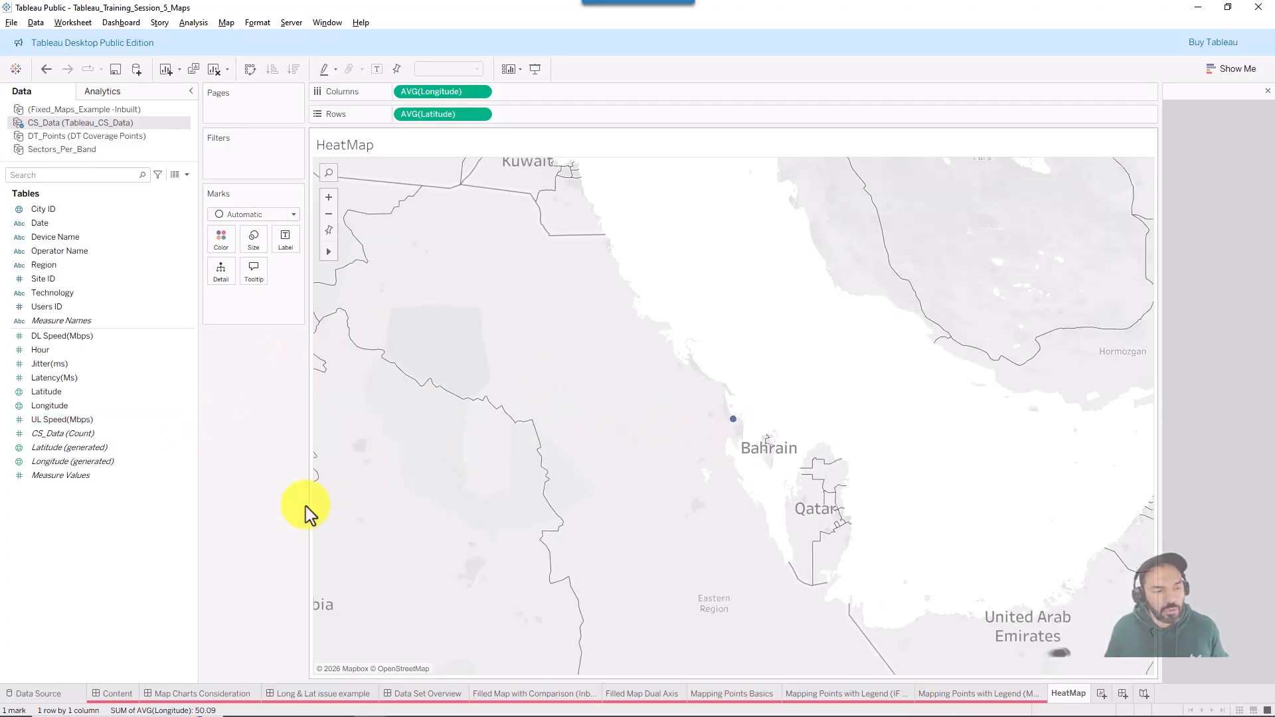
# Check the aggregation options of the Longitude field and inspect the single averaged point on the map.
pyautogui.moveTo(177, 564); pyautogui.dragTo(21, 703)
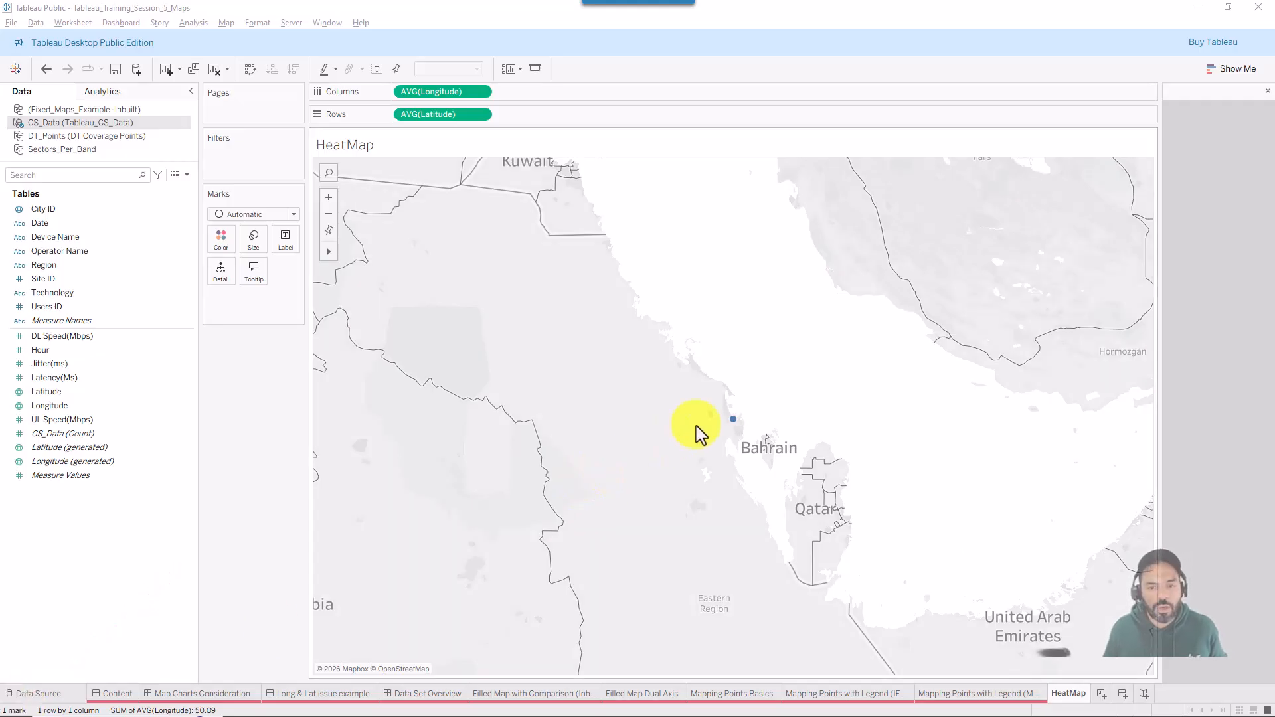
pyautogui.click(412, 97)
pyautogui.rightClick(412, 98)
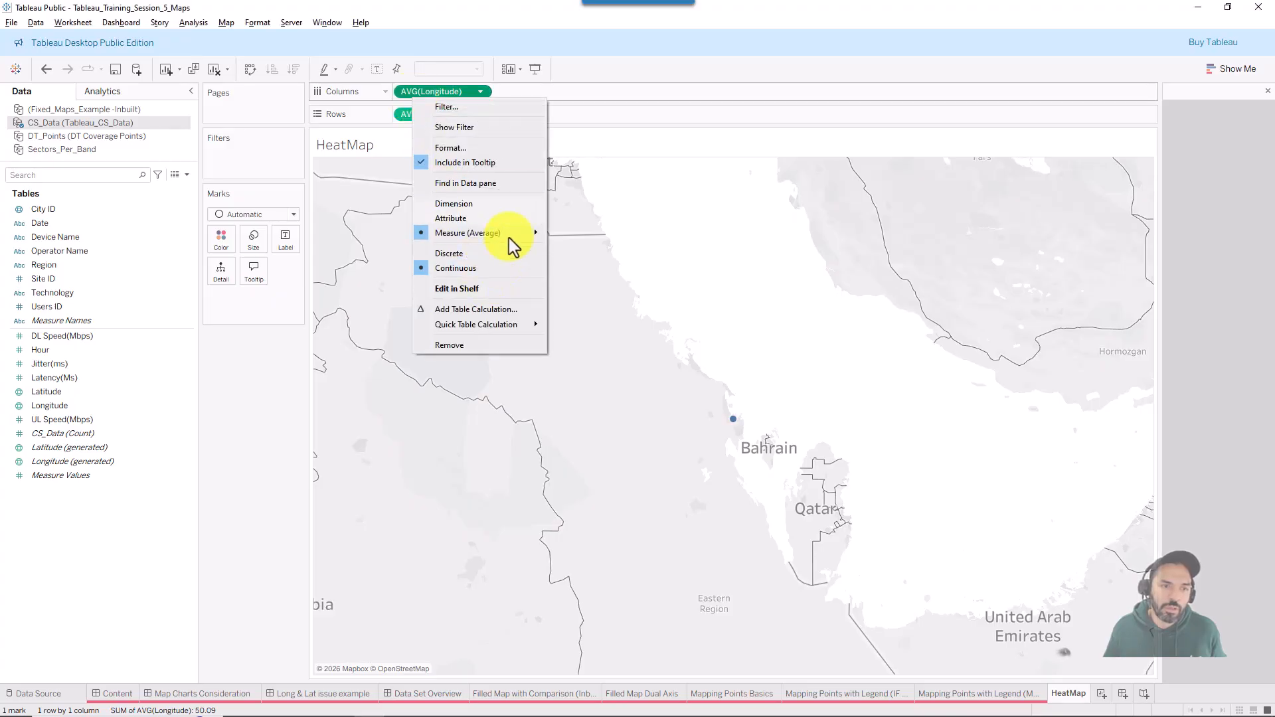
pyautogui.moveTo(511, 234)
pyautogui.click(584, 38)
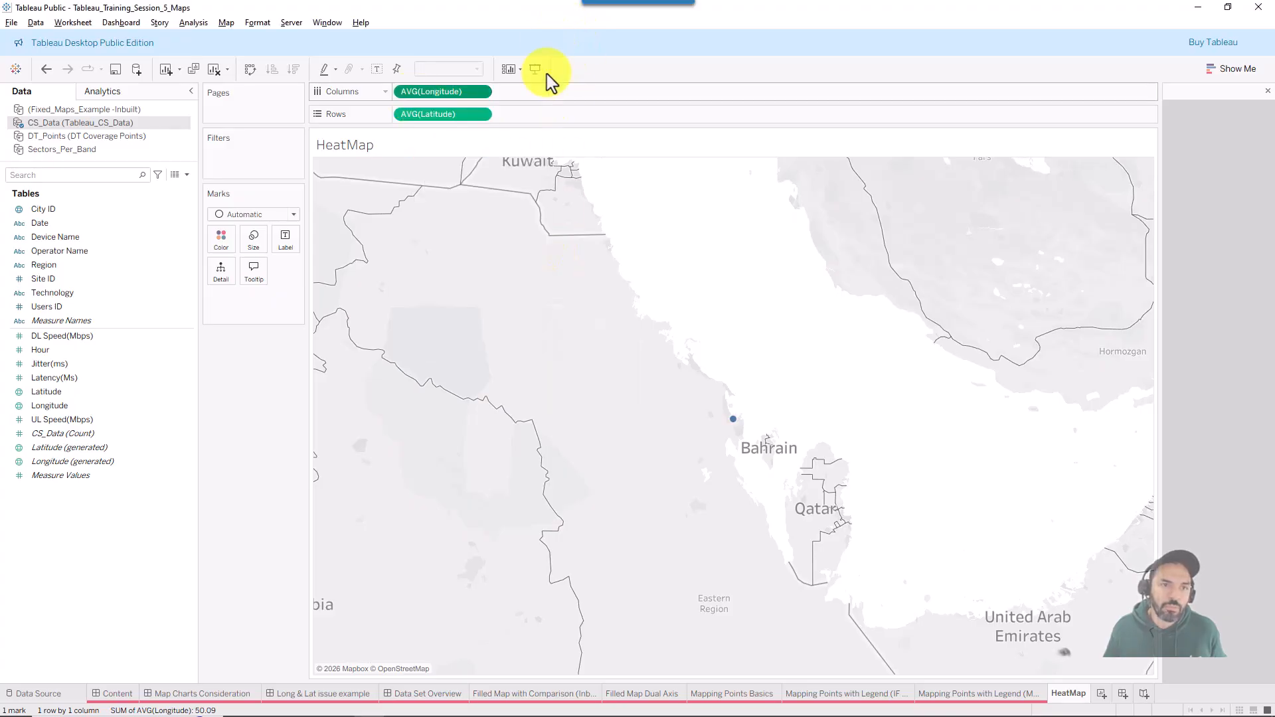
pyautogui.moveTo(736, 420)
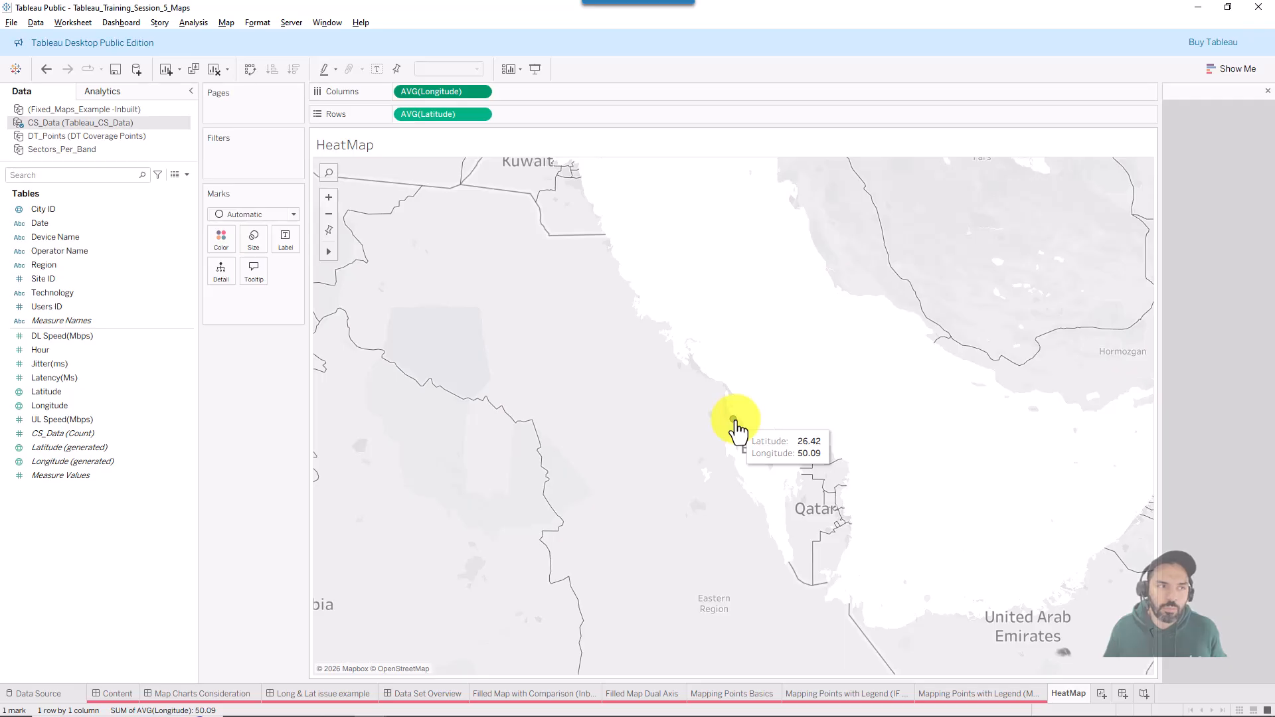
# Turn off Aggregate Measures for the HeatMap sheet so every CS_Data coordinate plots as its own point.
pyautogui.rightClick(461, 97)
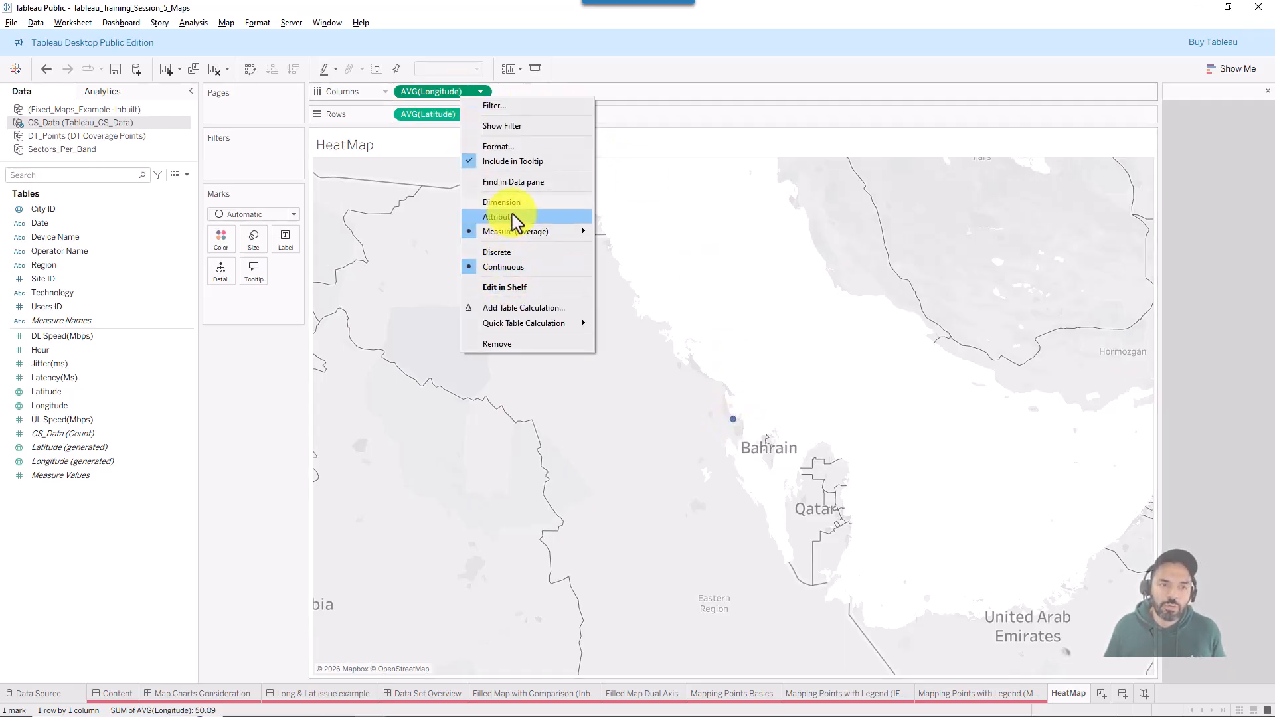
pyautogui.click(271, 53)
pyautogui.moveTo(323, 161); pyautogui.dragTo(203, 33)
pyautogui.click(196, 24)
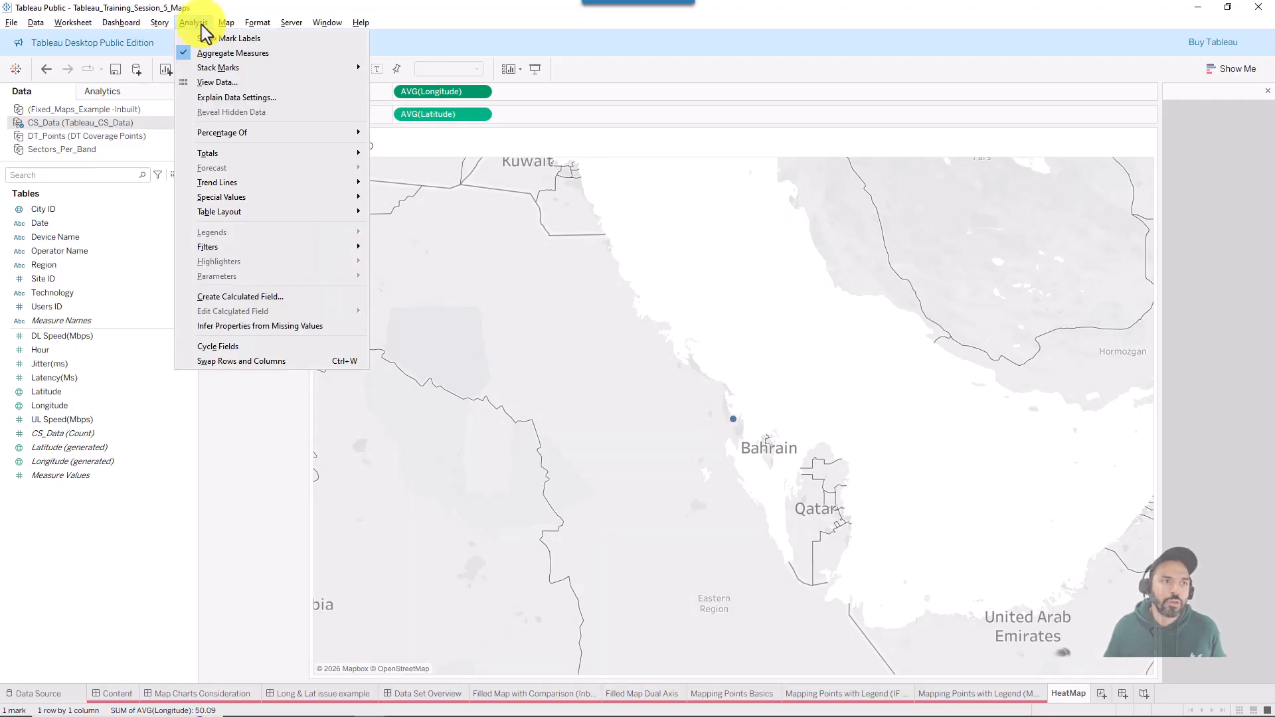
pyautogui.click(240, 54)
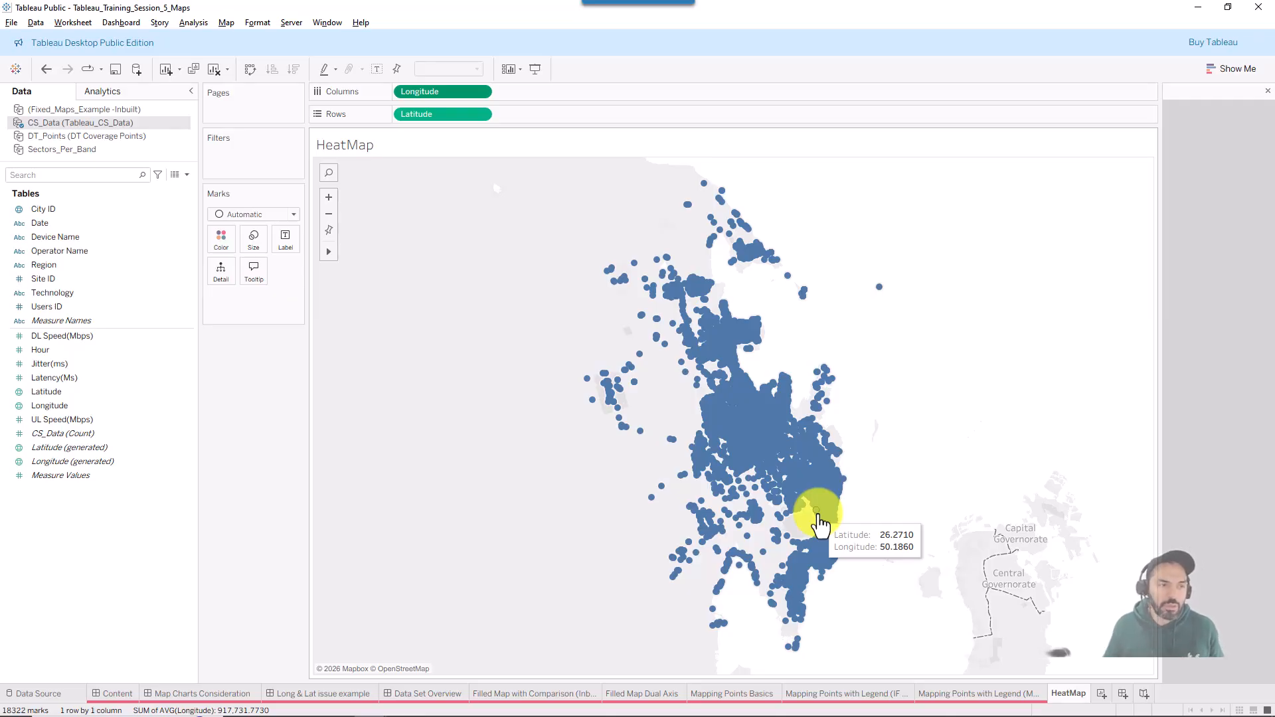
# Change the map's mark type from Automatic to Density and inspect the densest spot.
pyautogui.hotkey('ctrl', '2')
pyautogui.moveTo(411, 350); pyautogui.dragTo(240, 231)
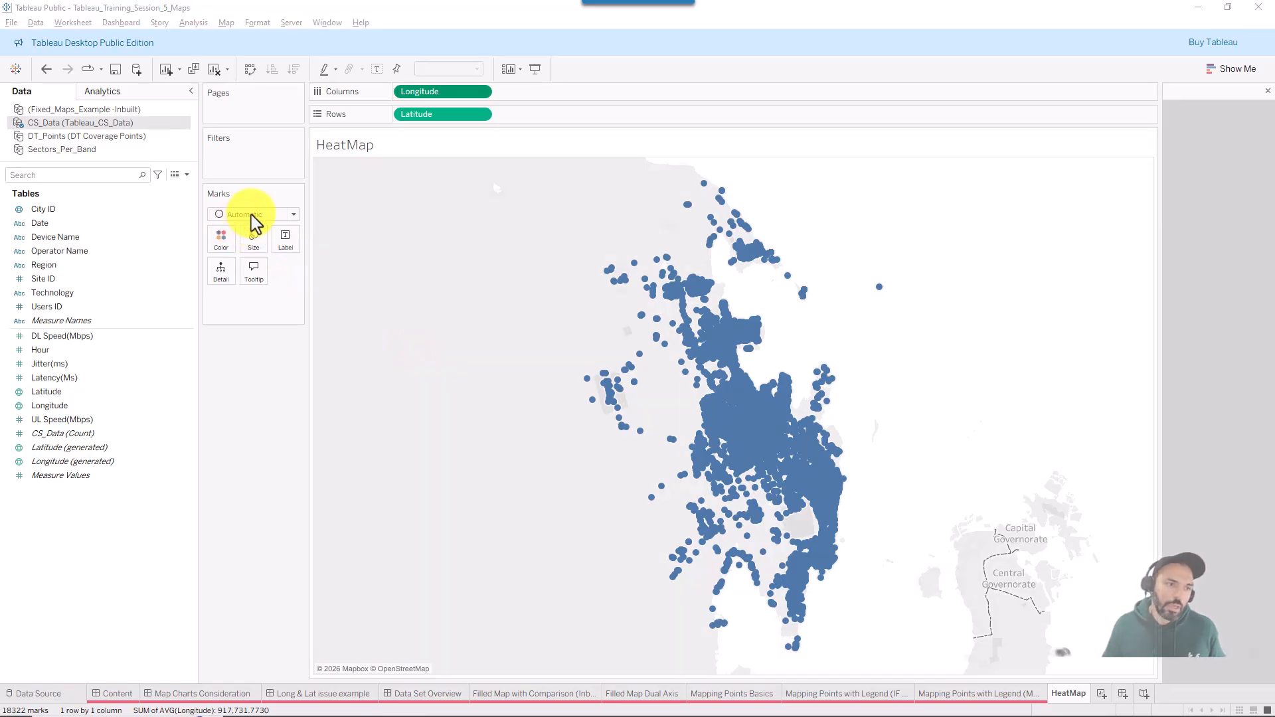
pyautogui.click(251, 214)
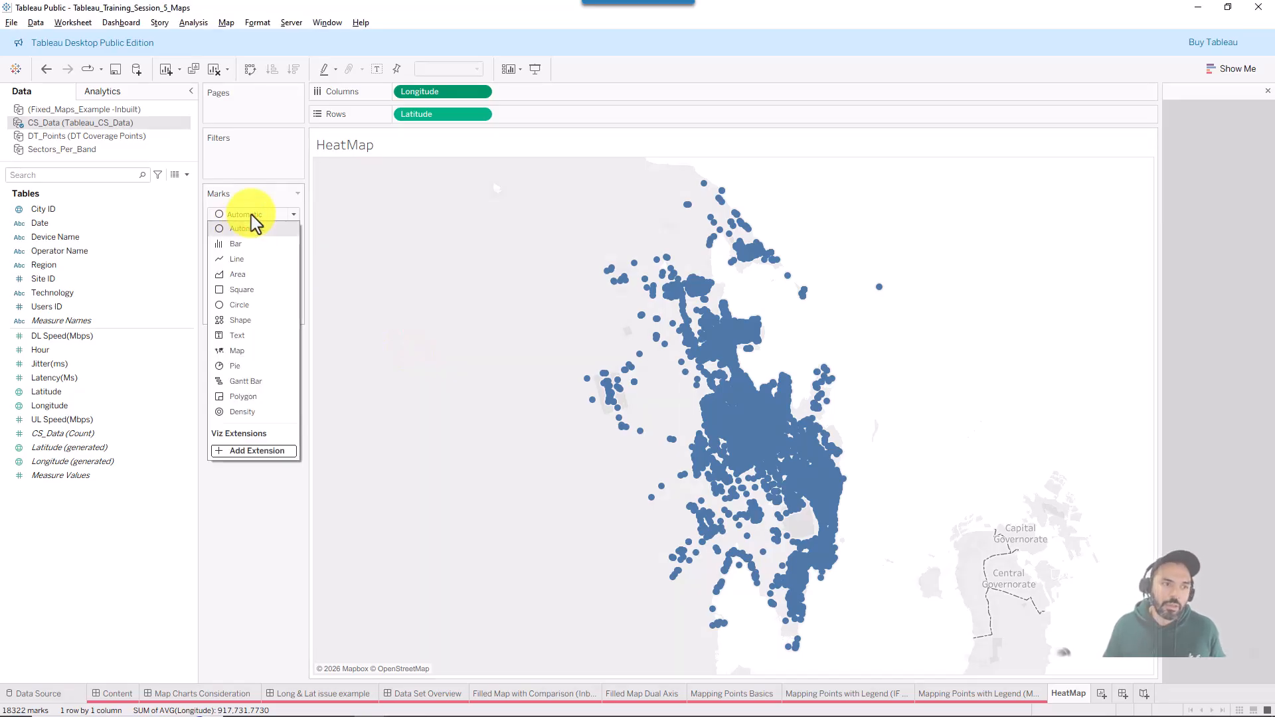
pyautogui.click(255, 413)
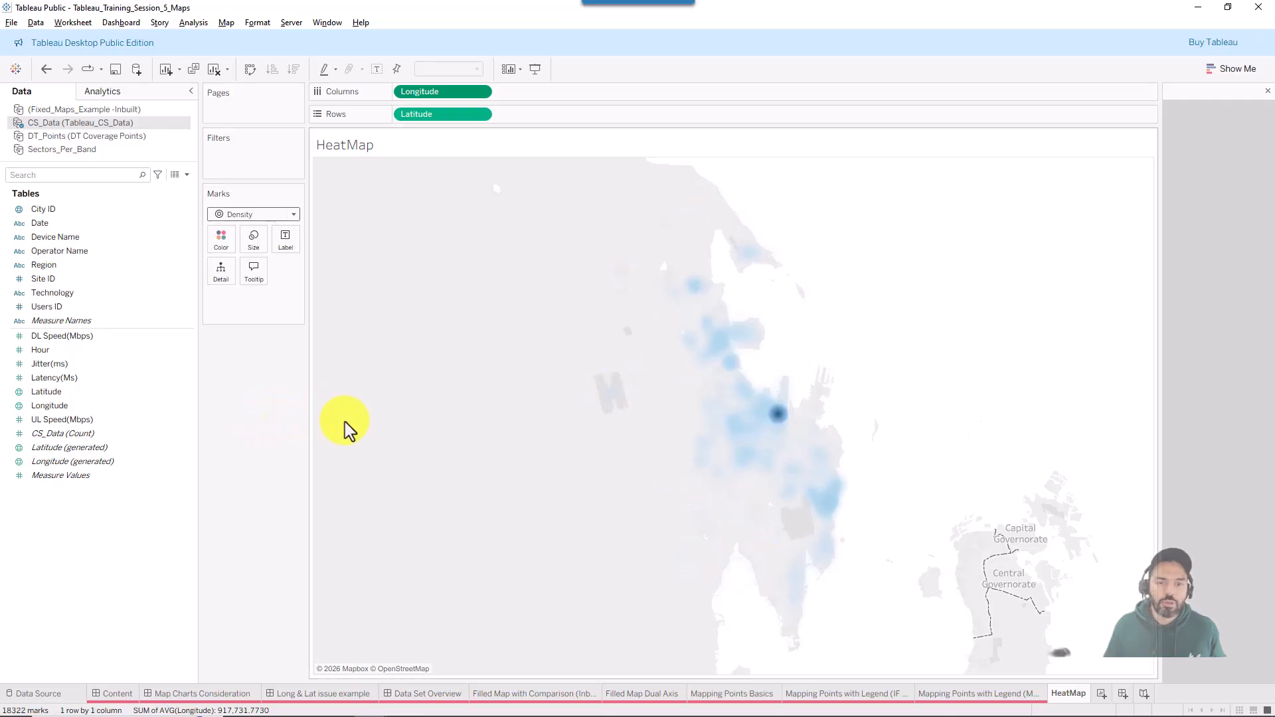
pyautogui.moveTo(778, 428)
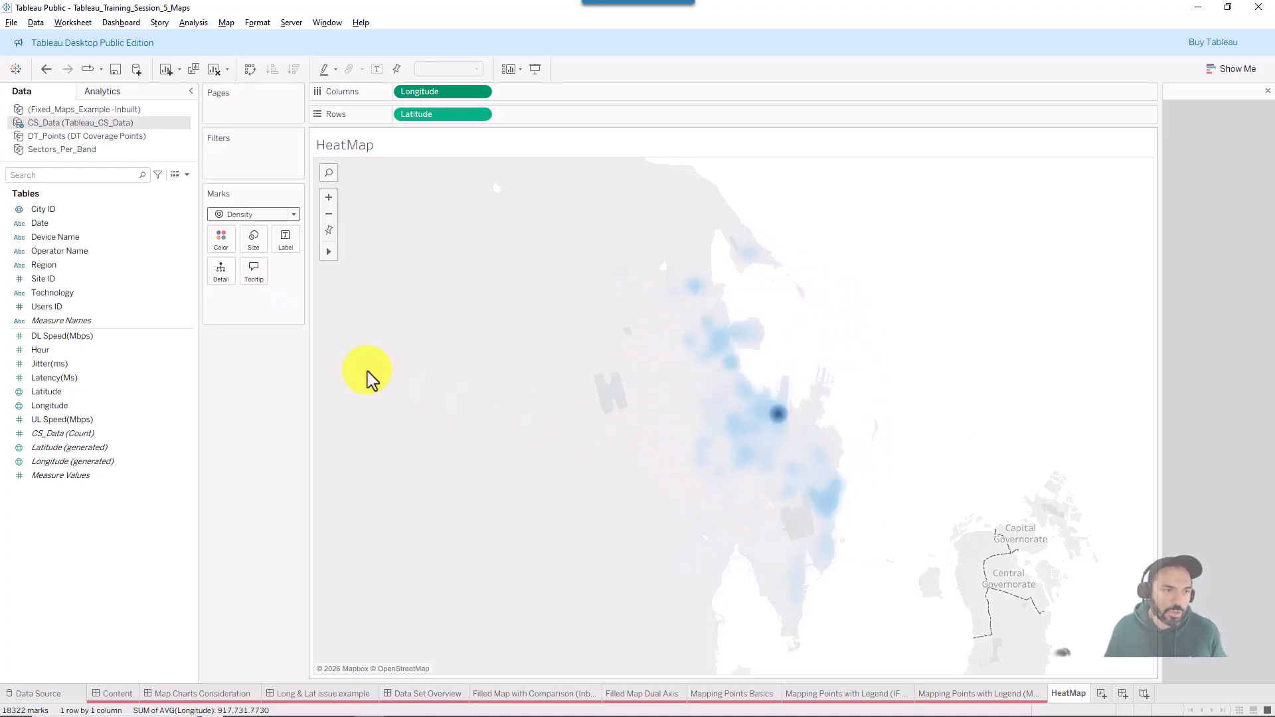
# Apply the Temperature Diverging color palette to the density marks.
pyautogui.moveTo(322, 357); pyautogui.dragTo(232, 260)
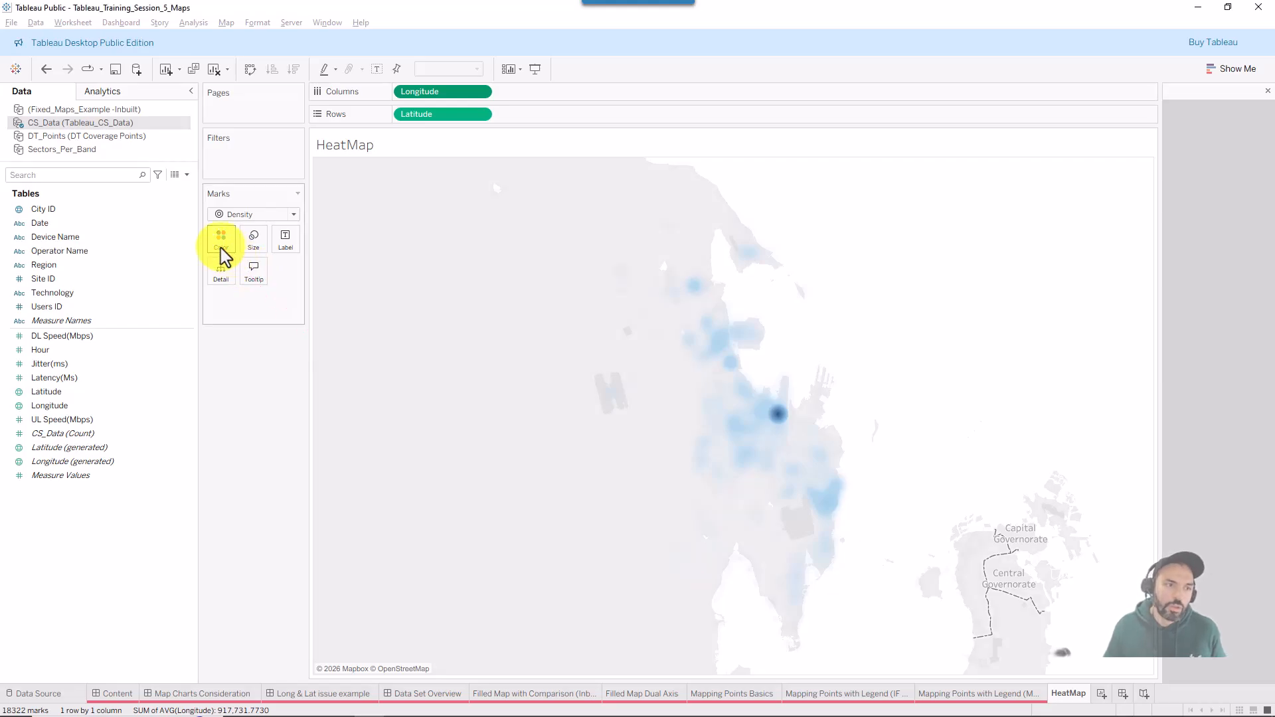
pyautogui.click(220, 249)
pyautogui.click(286, 282)
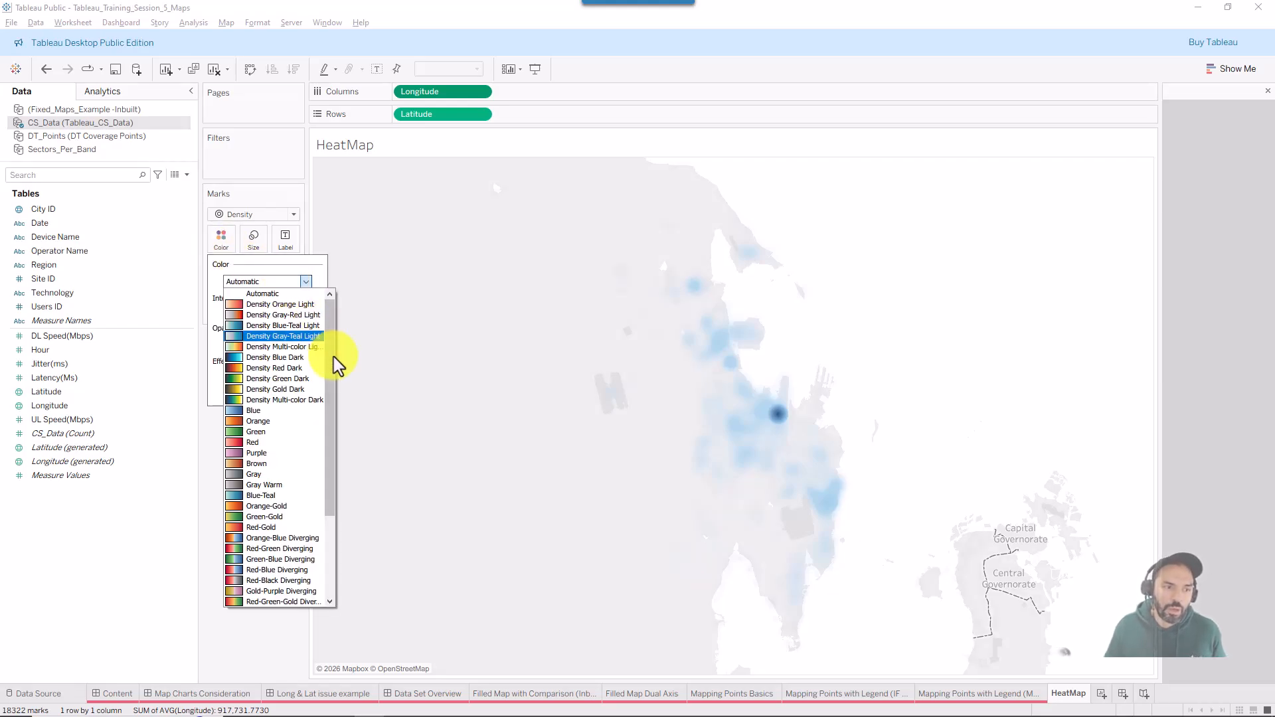
pyautogui.scroll(-4, 334, 385)
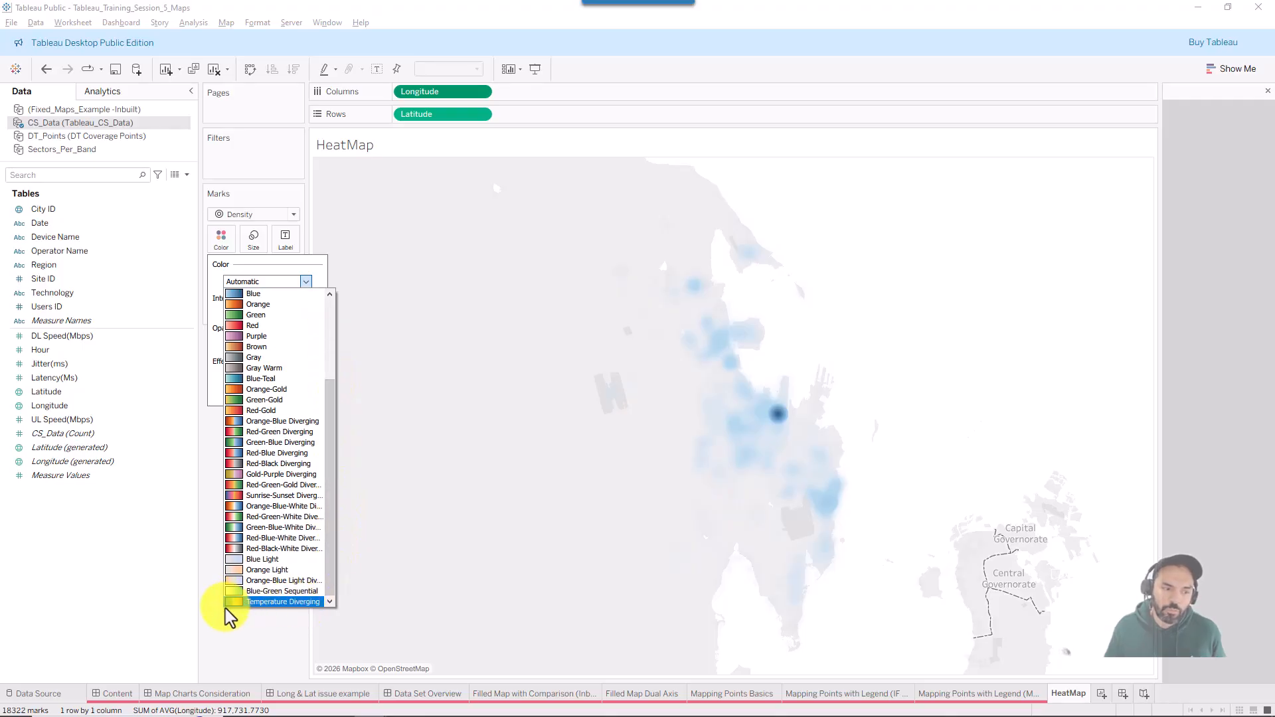
pyautogui.click(265, 603)
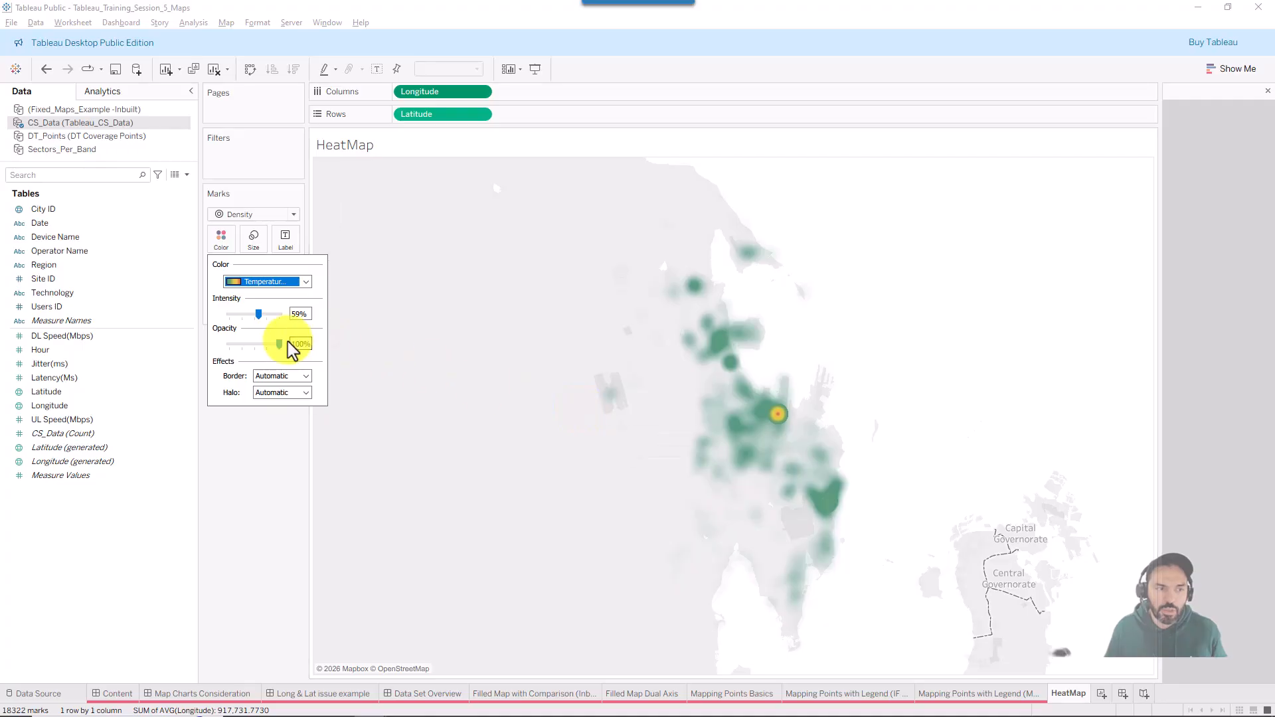
pyautogui.click(326, 338)
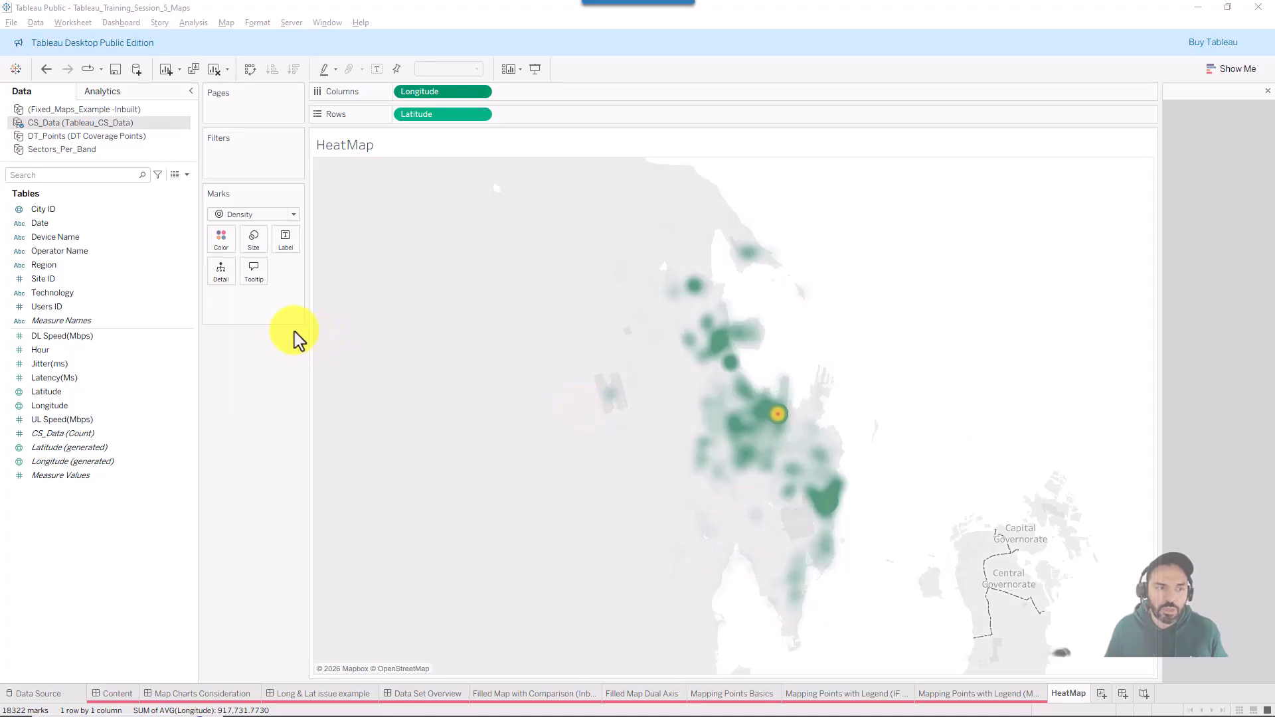
# Raise the density color intensity to 100%.
pyautogui.click(228, 248)
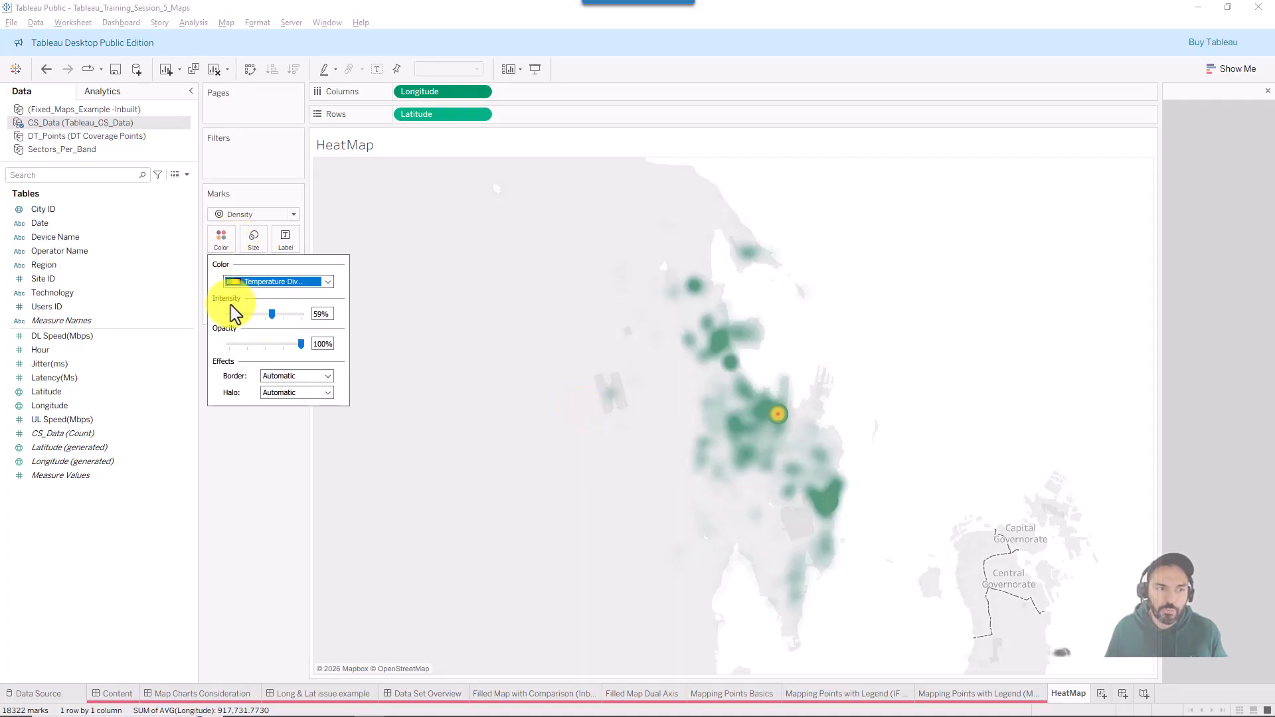
pyautogui.moveTo(272, 314); pyautogui.dragTo(314, 317)
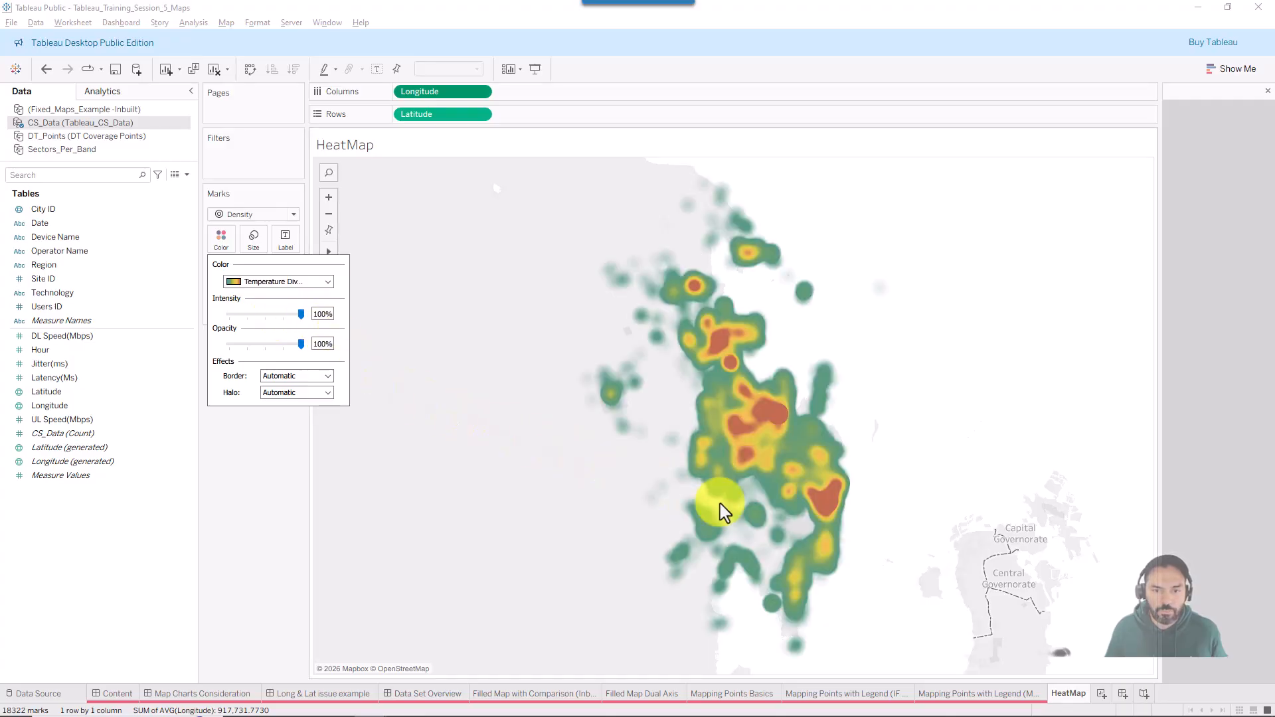
pyautogui.click(290, 473)
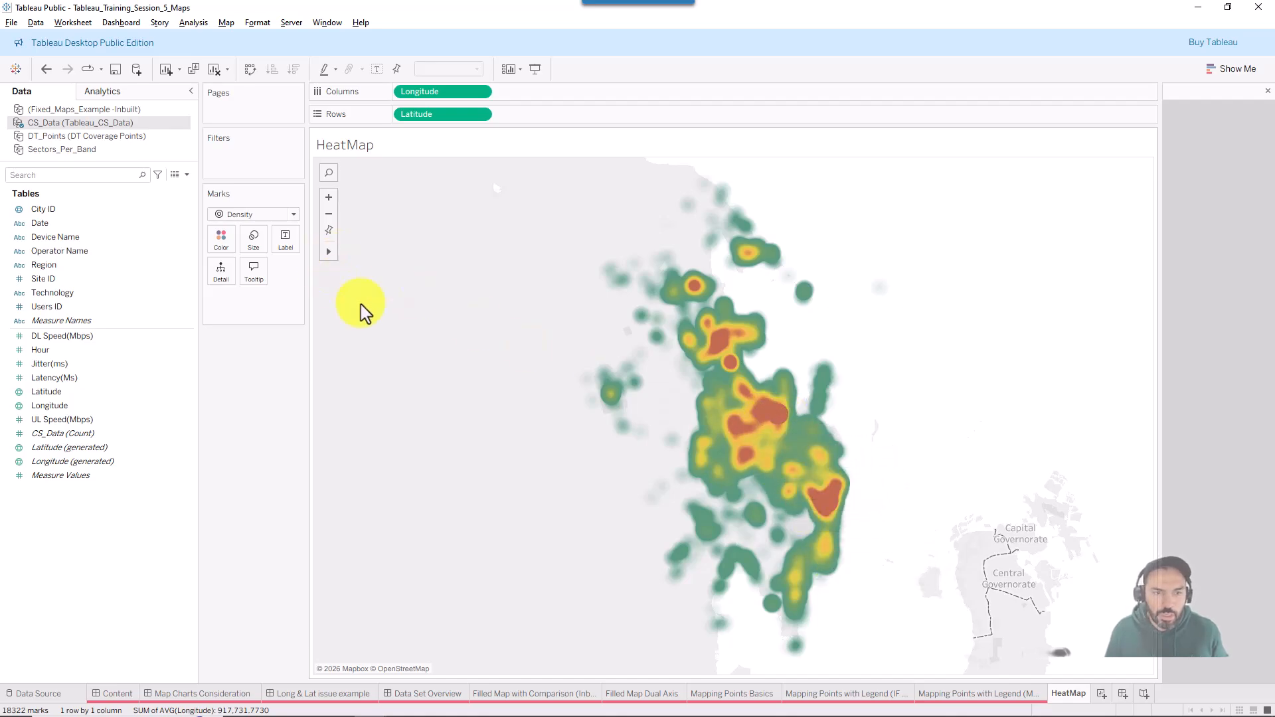
# Reduce the size of the density marks slightly below the default and compare the hot spots on the map.
pyautogui.moveTo(372, 319); pyautogui.dragTo(255, 247)
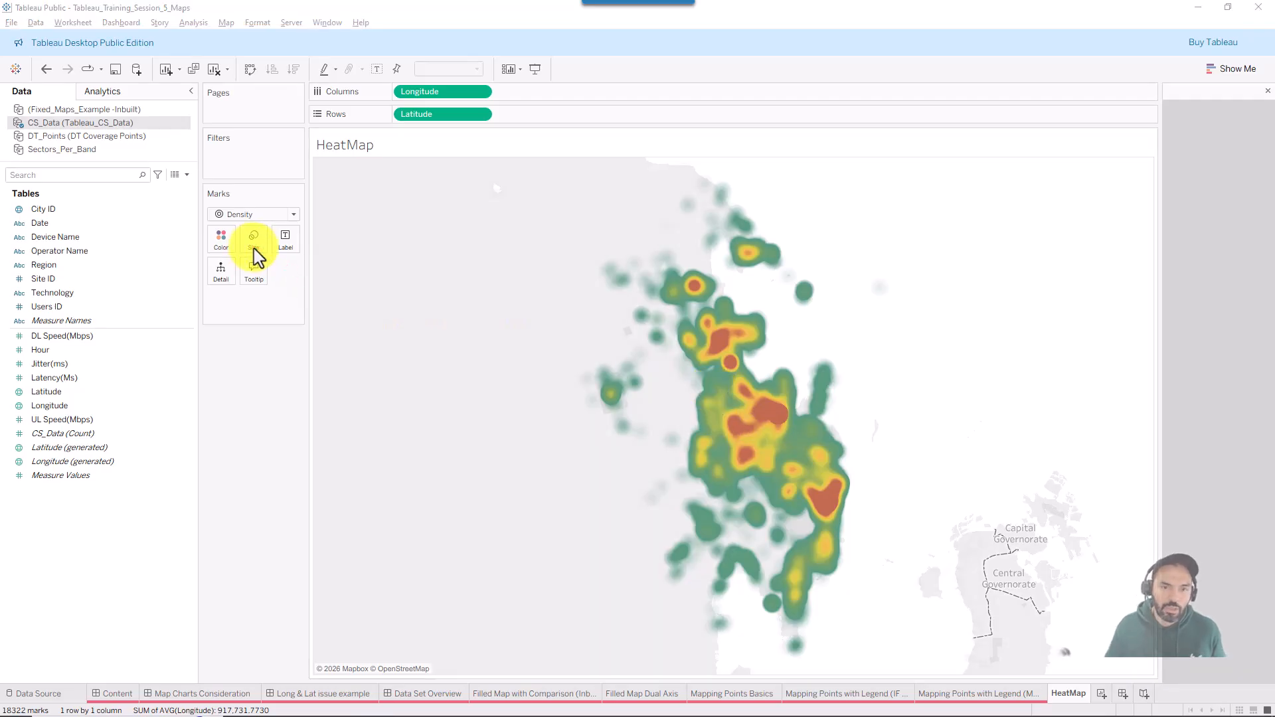
pyautogui.click(254, 249)
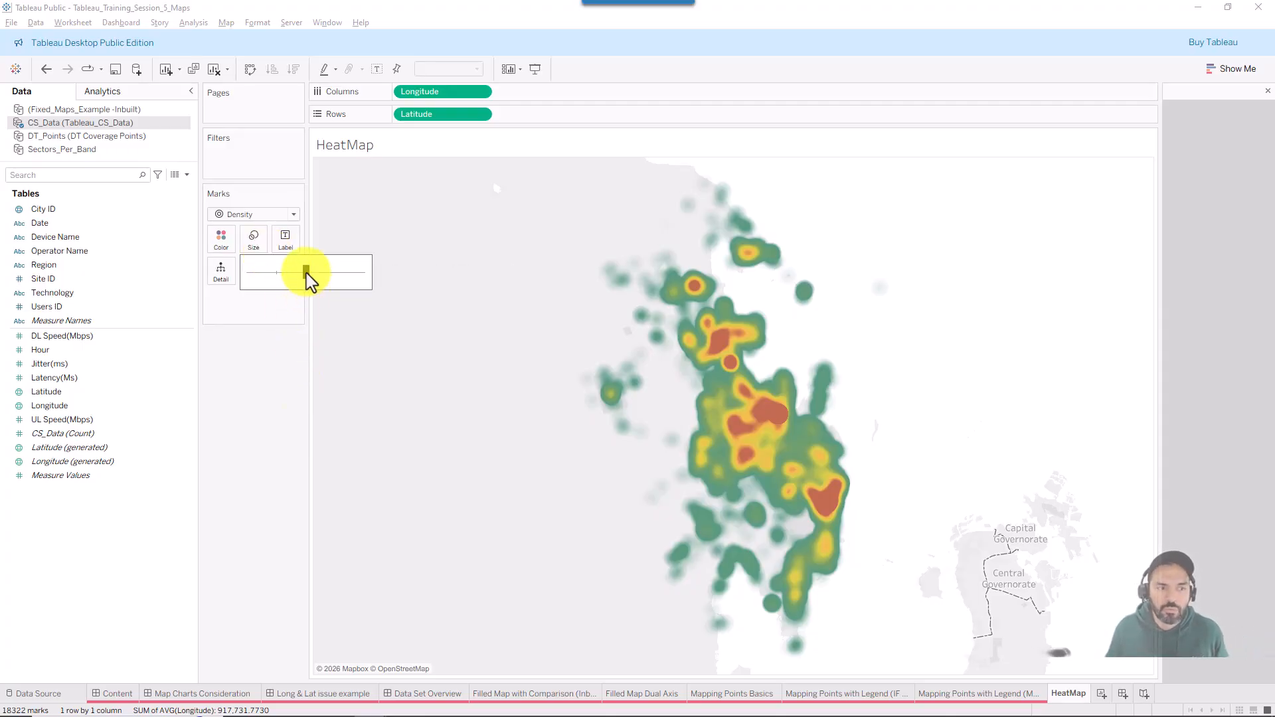
pyautogui.moveTo(307, 273); pyautogui.dragTo(293, 277)
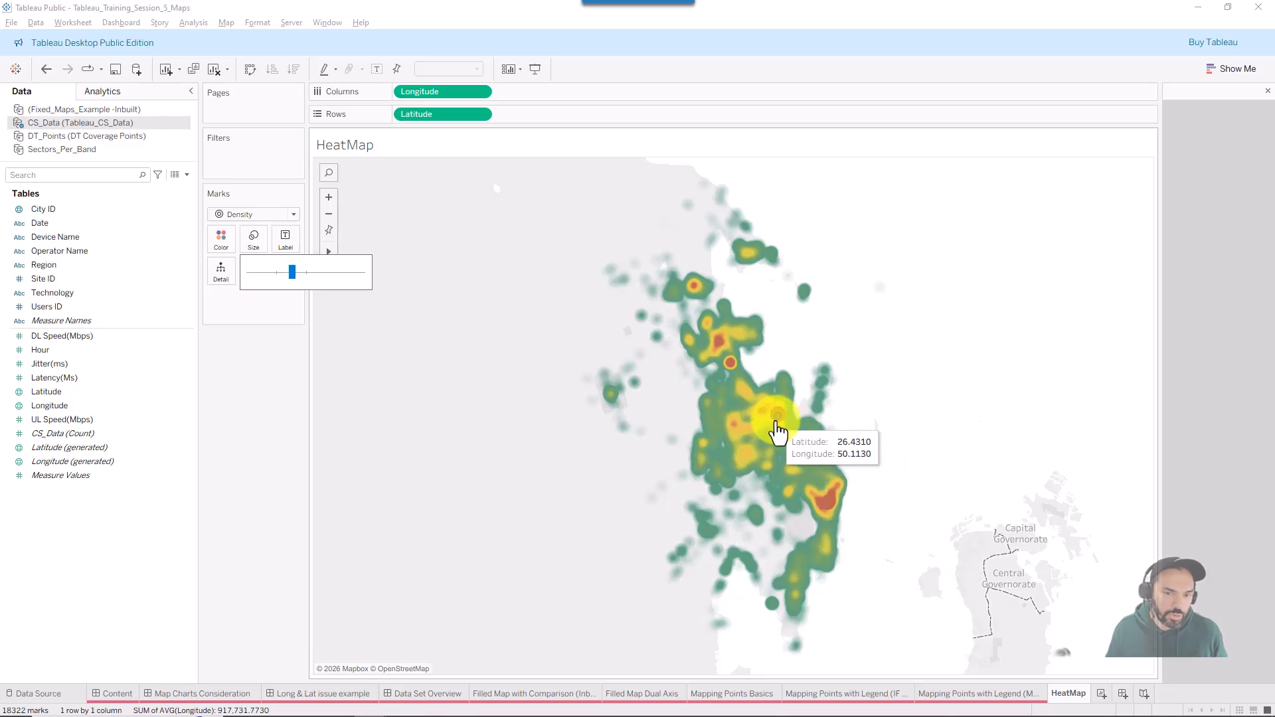
pyautogui.click(777, 422)
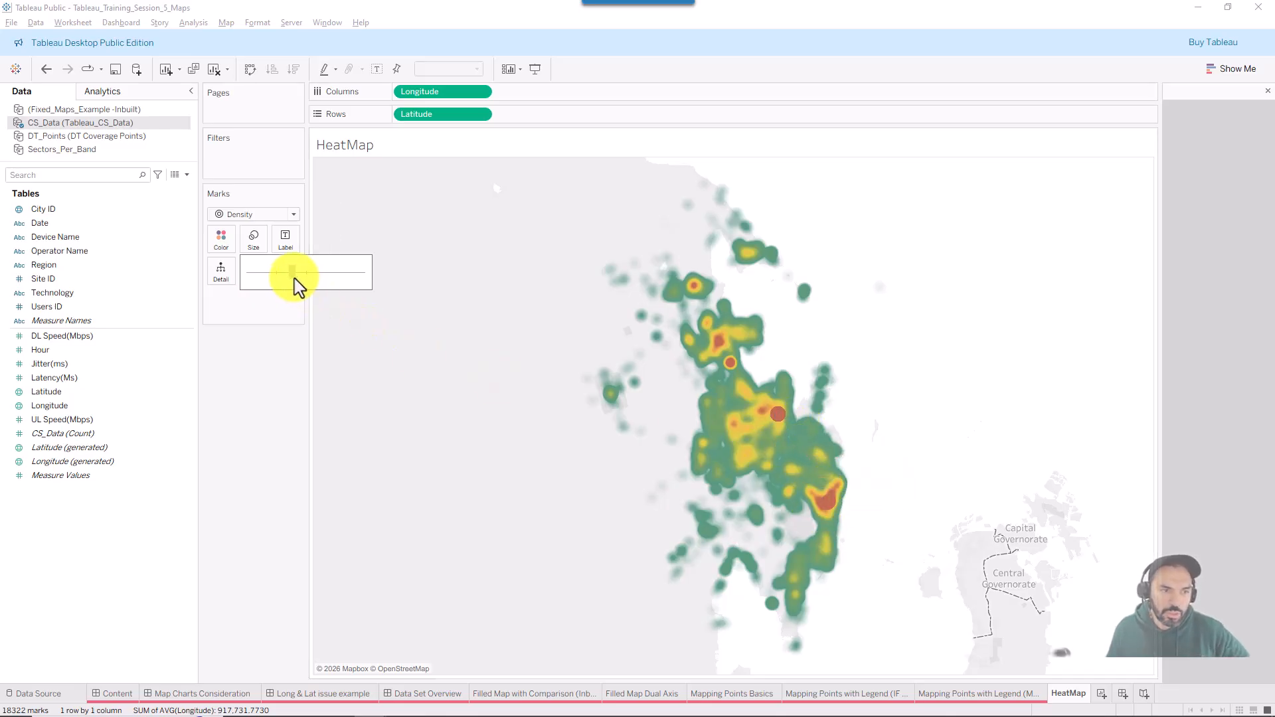
pyautogui.moveTo(295, 278); pyautogui.dragTo(301, 277)
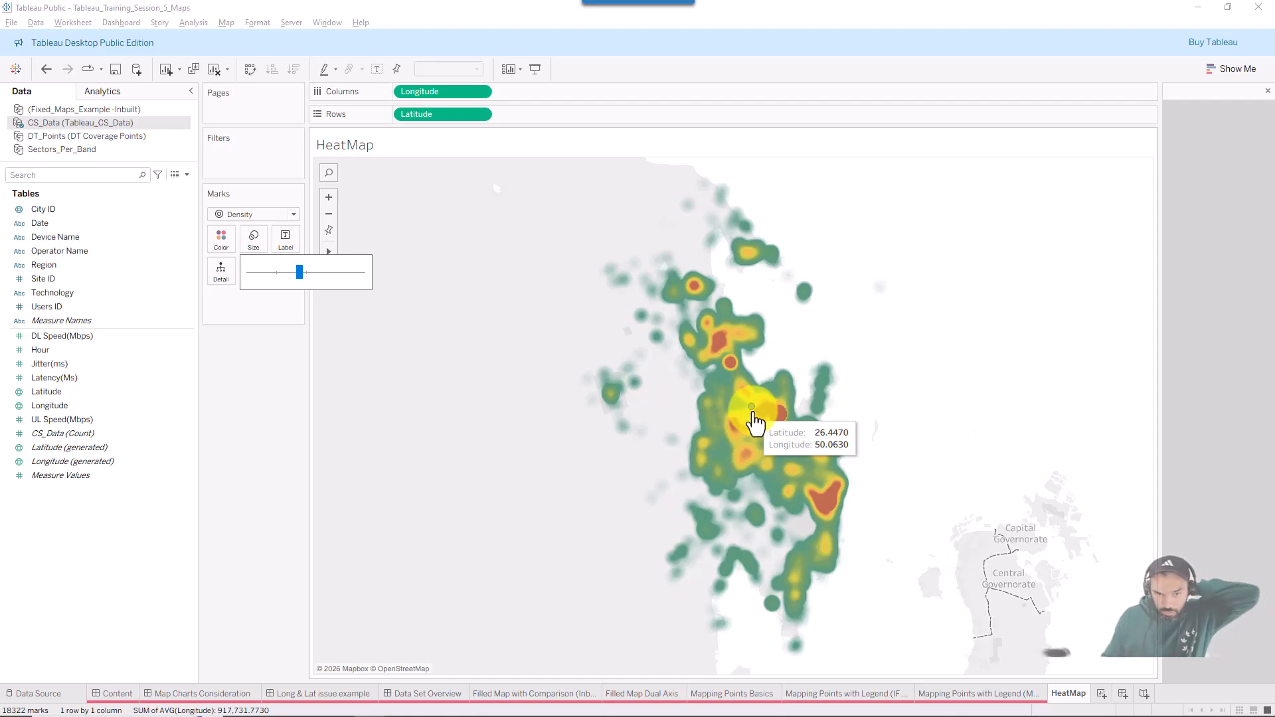
pyautogui.click(273, 384)
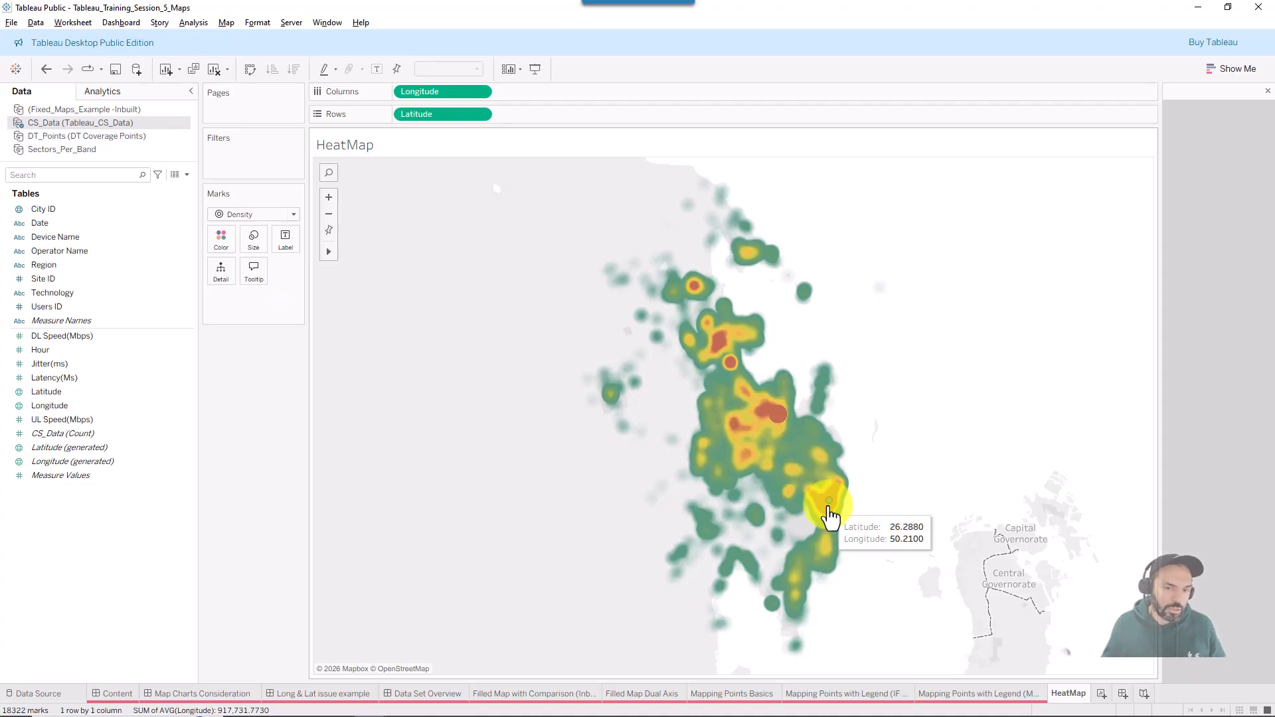
# Color the density map by DL Speed(Mbps) and inspect a point in the central hot spot.
pyautogui.click(119, 377)
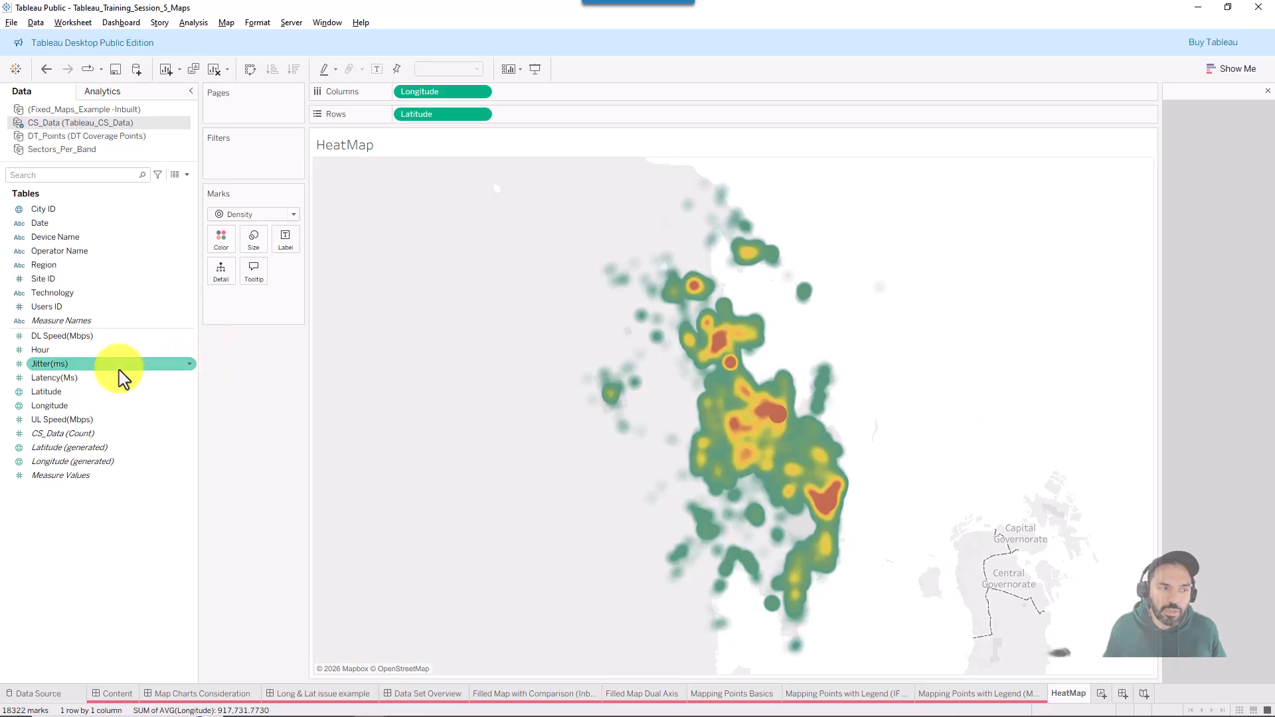
pyautogui.click(76, 338)
pyautogui.moveTo(80, 345); pyautogui.dragTo(226, 245)
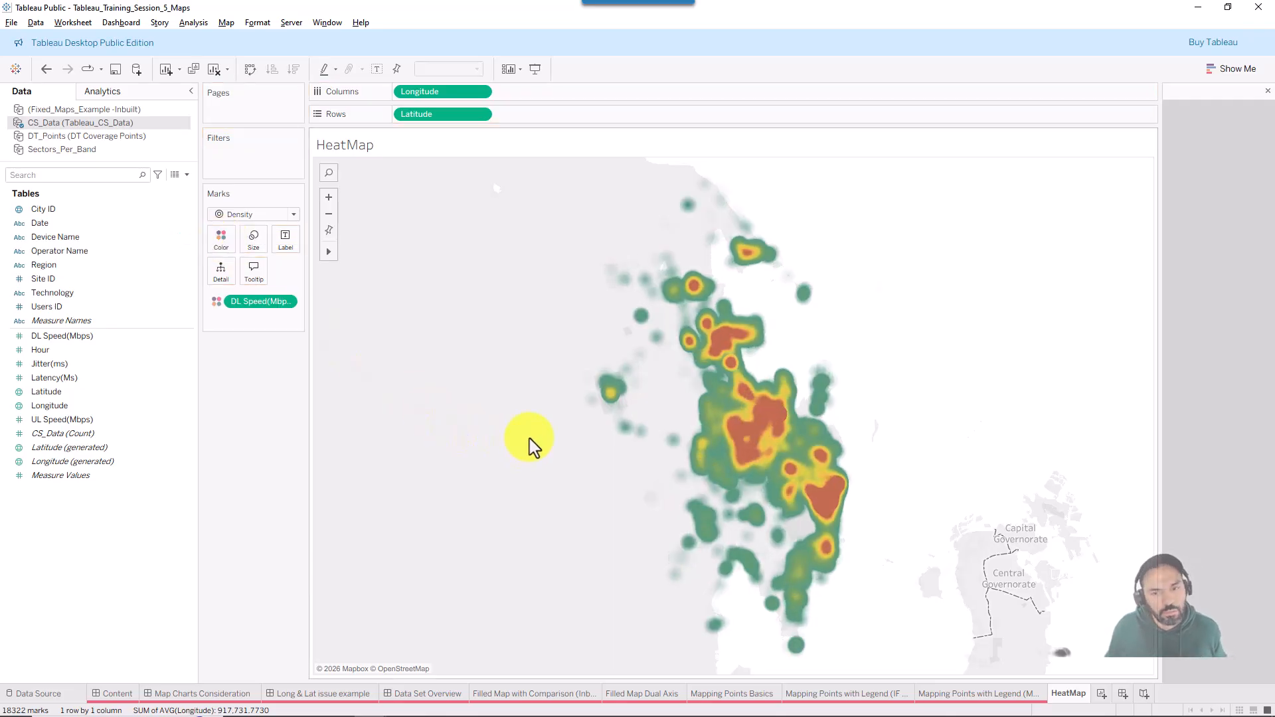
pyautogui.moveTo(757, 435)
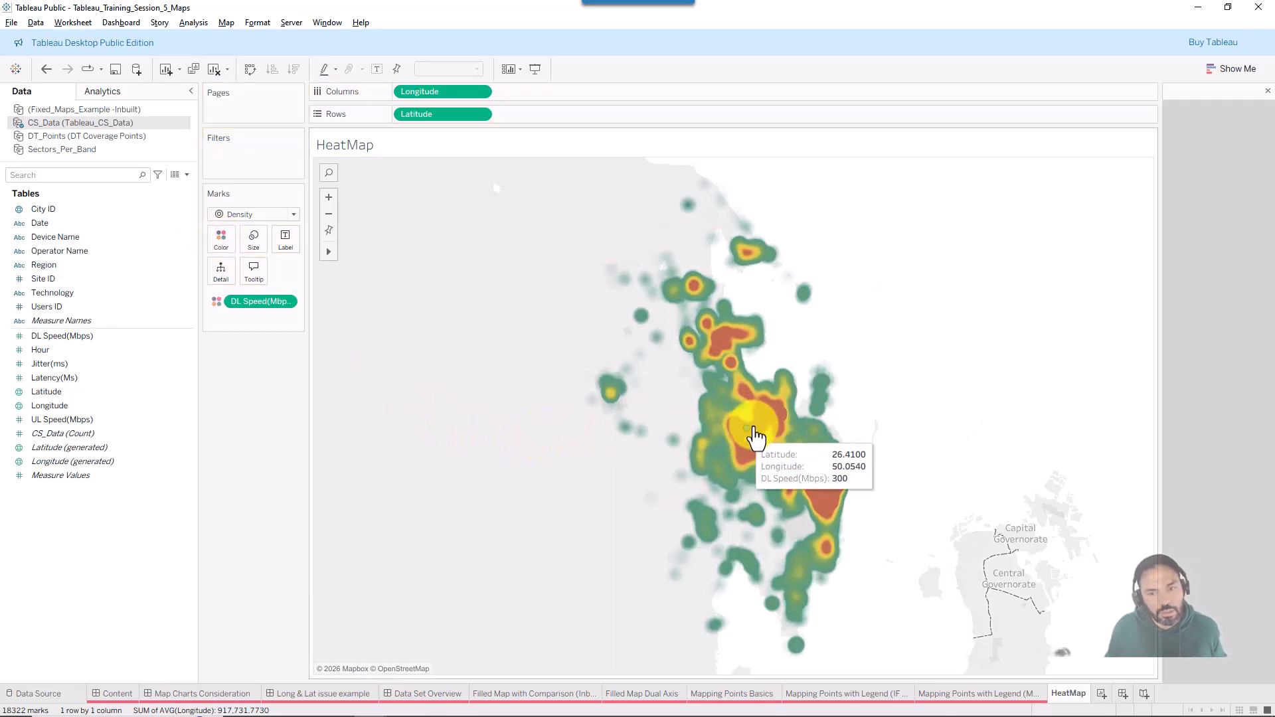
# Set the aggregation of the DL Speed(Mbps) color field to Count and inspect a point on the map.
pyautogui.rightClick(290, 307)
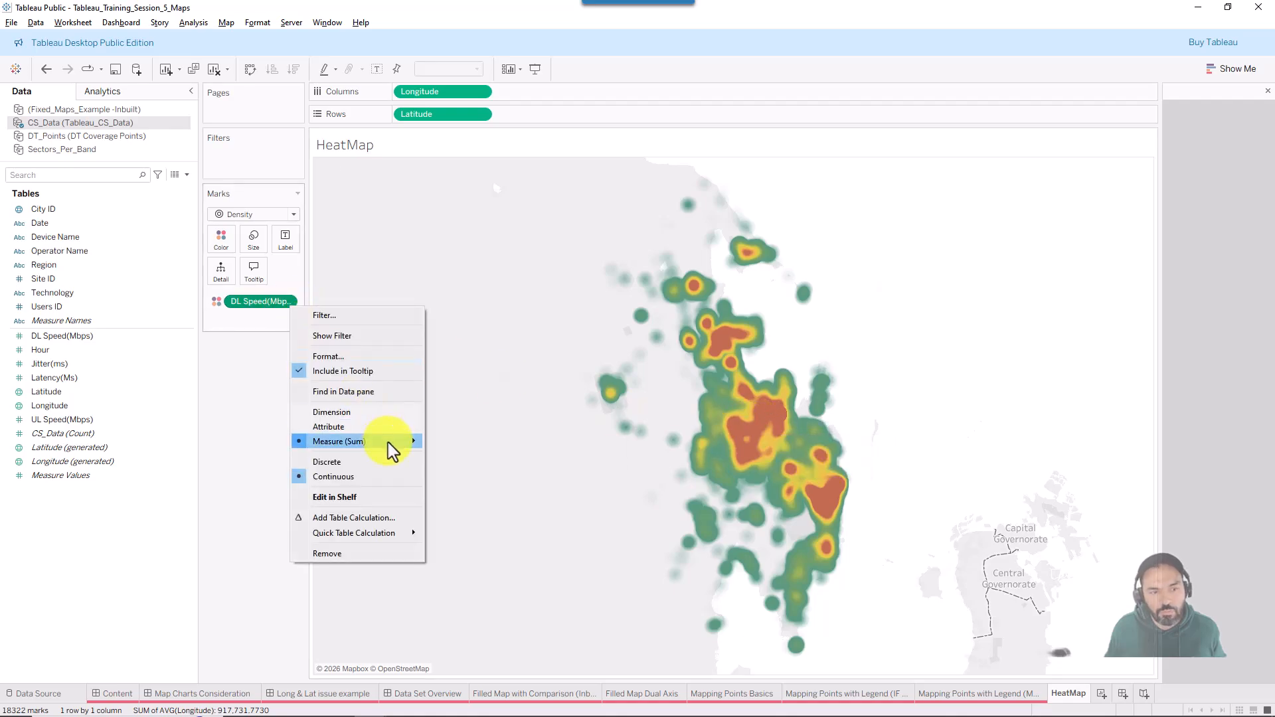
pyautogui.moveTo(363, 449)
pyautogui.click(230, 485)
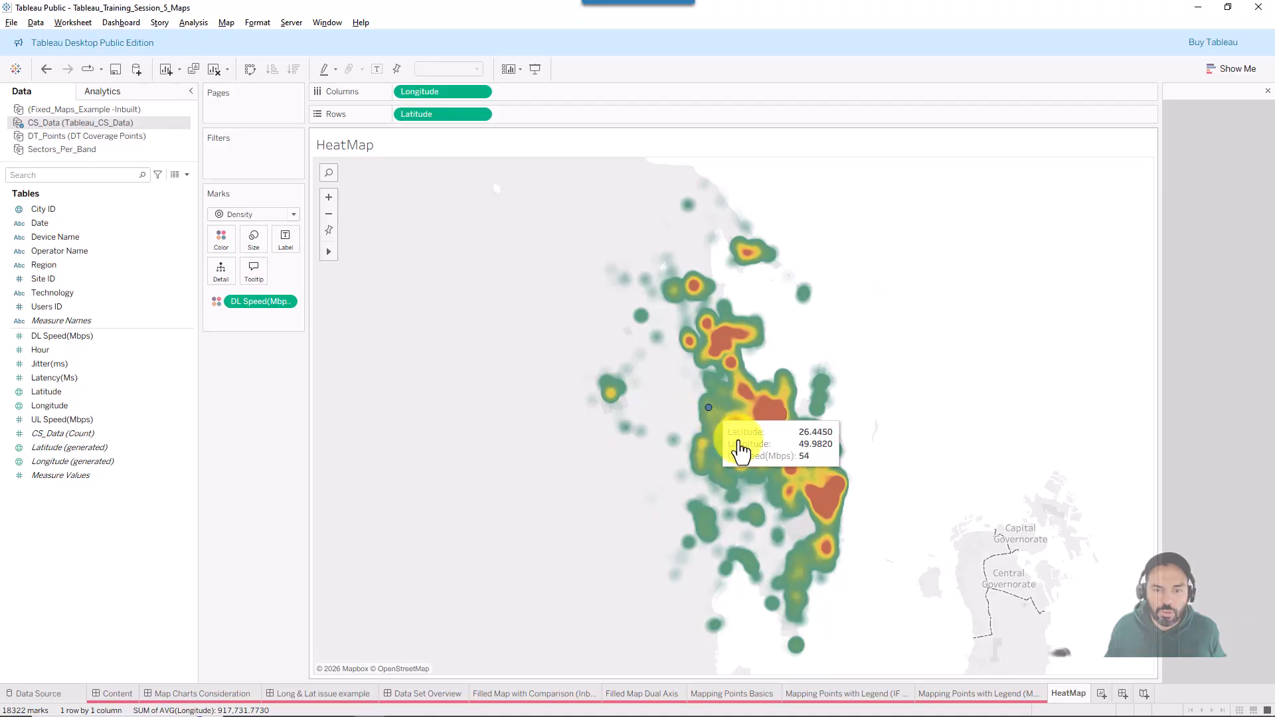
pyautogui.rightClick(269, 303)
pyautogui.moveTo(378, 439)
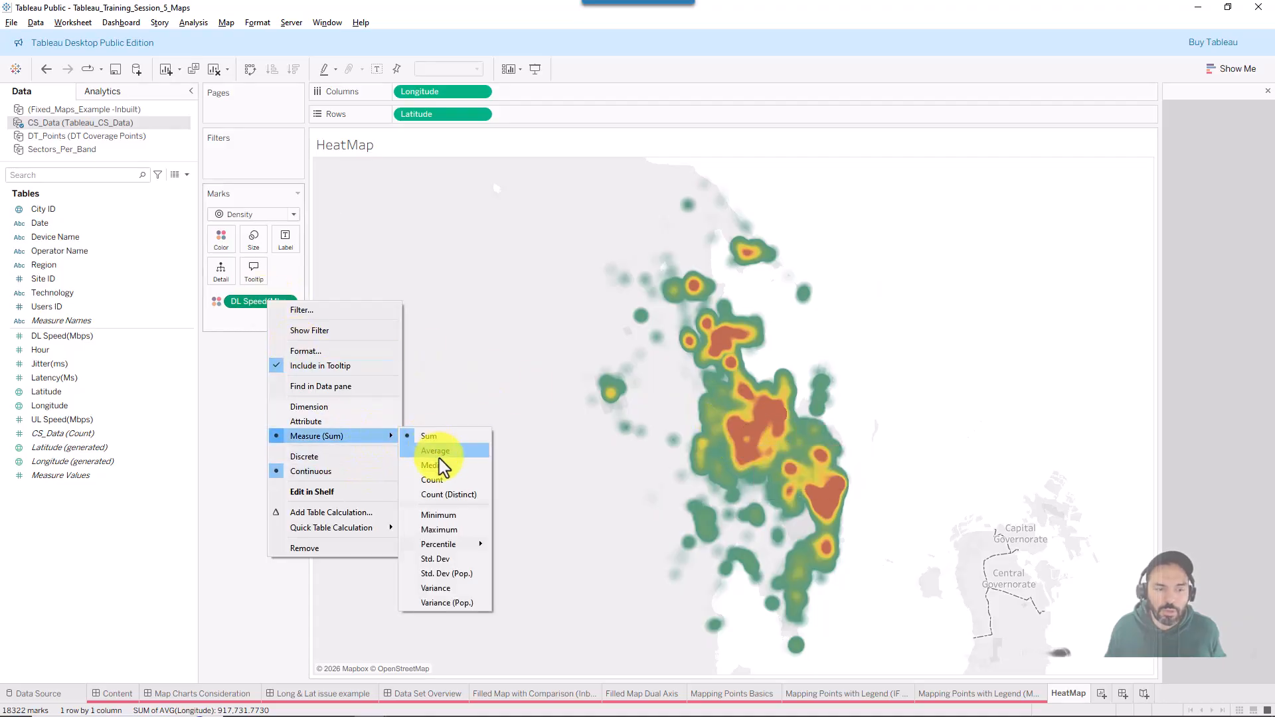
pyautogui.click(441, 479)
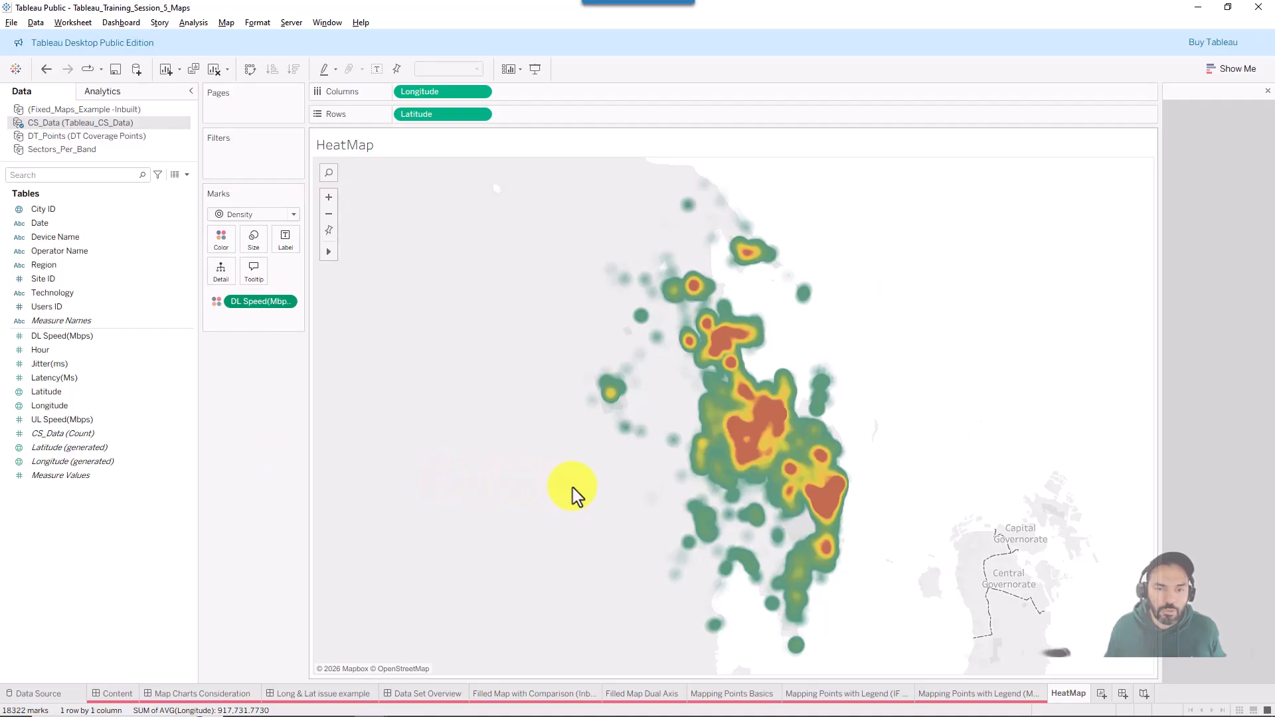
pyautogui.moveTo(749, 424)
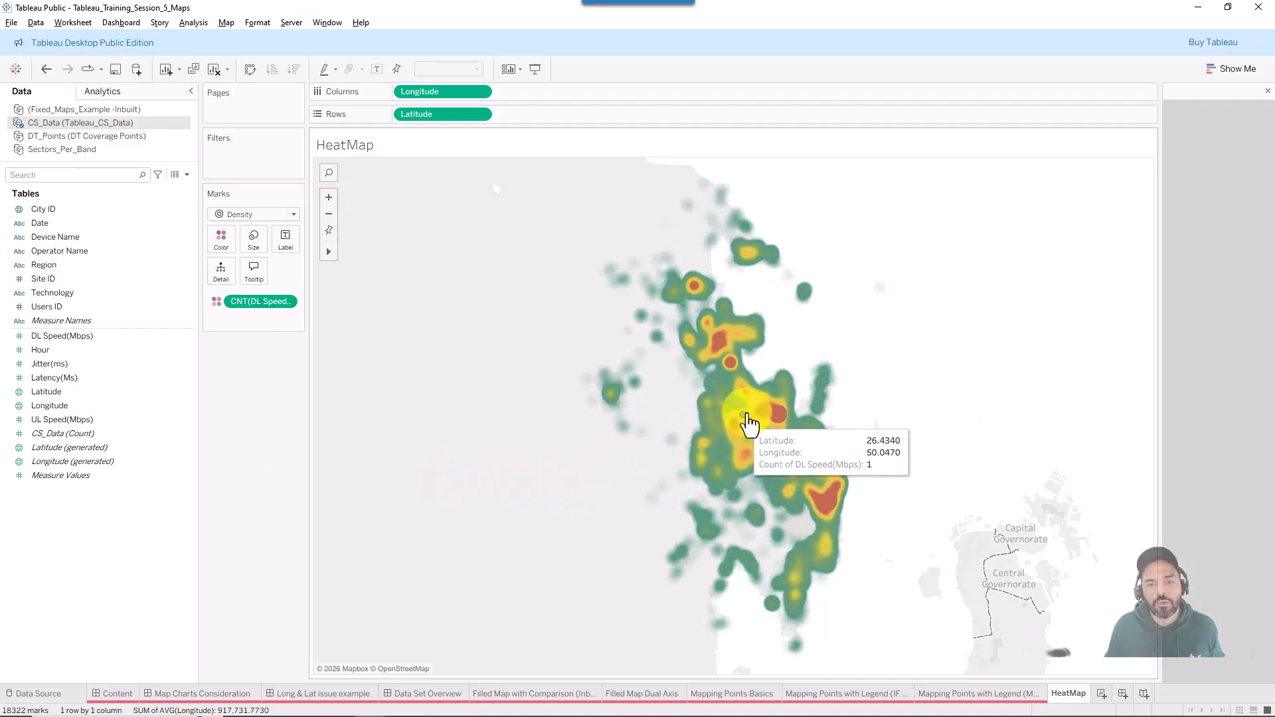
# Set the aggregation of the DL Speed(Mbps) color field to Average.
pyautogui.click(247, 304)
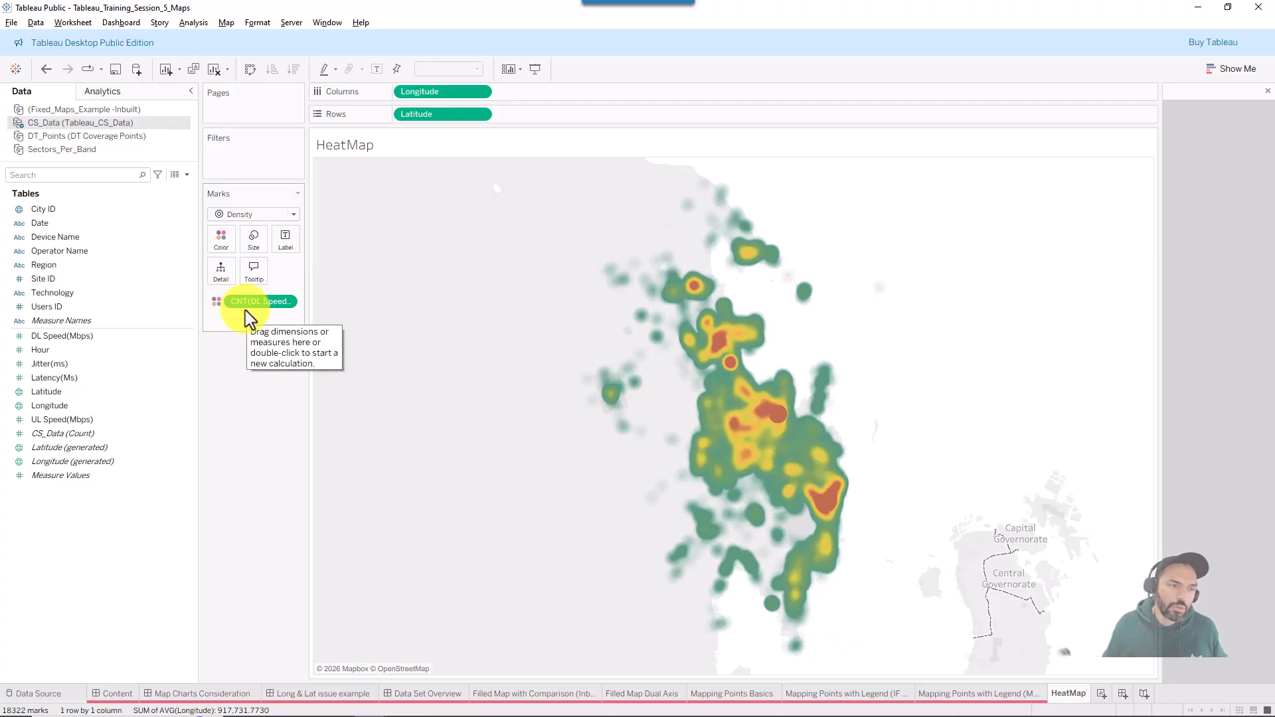
pyautogui.rightClick(258, 308)
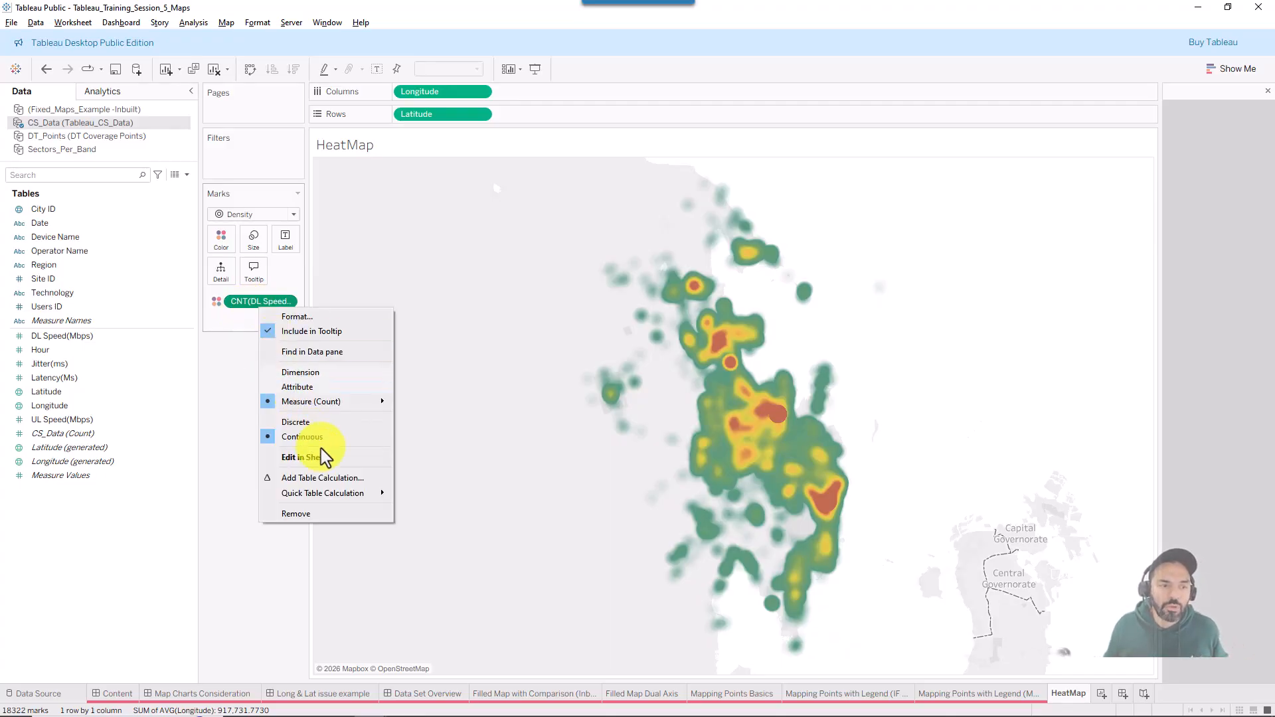
pyautogui.moveTo(365, 407)
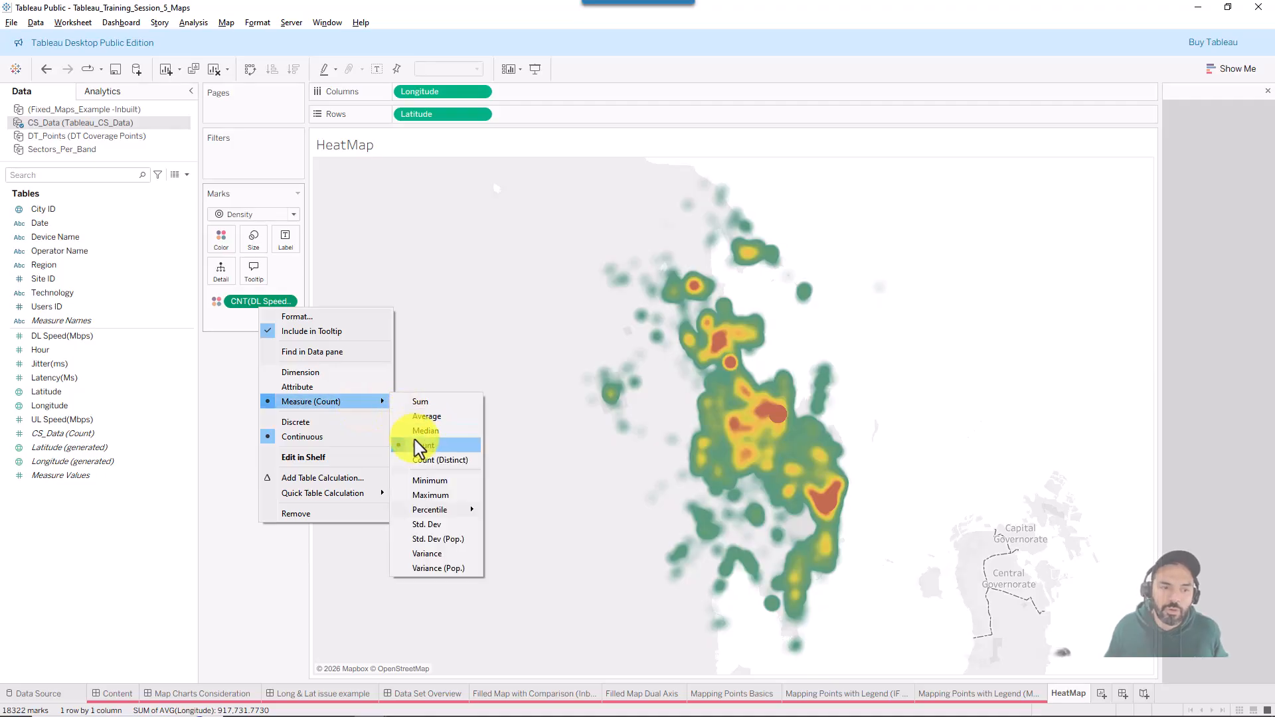
pyautogui.click(426, 417)
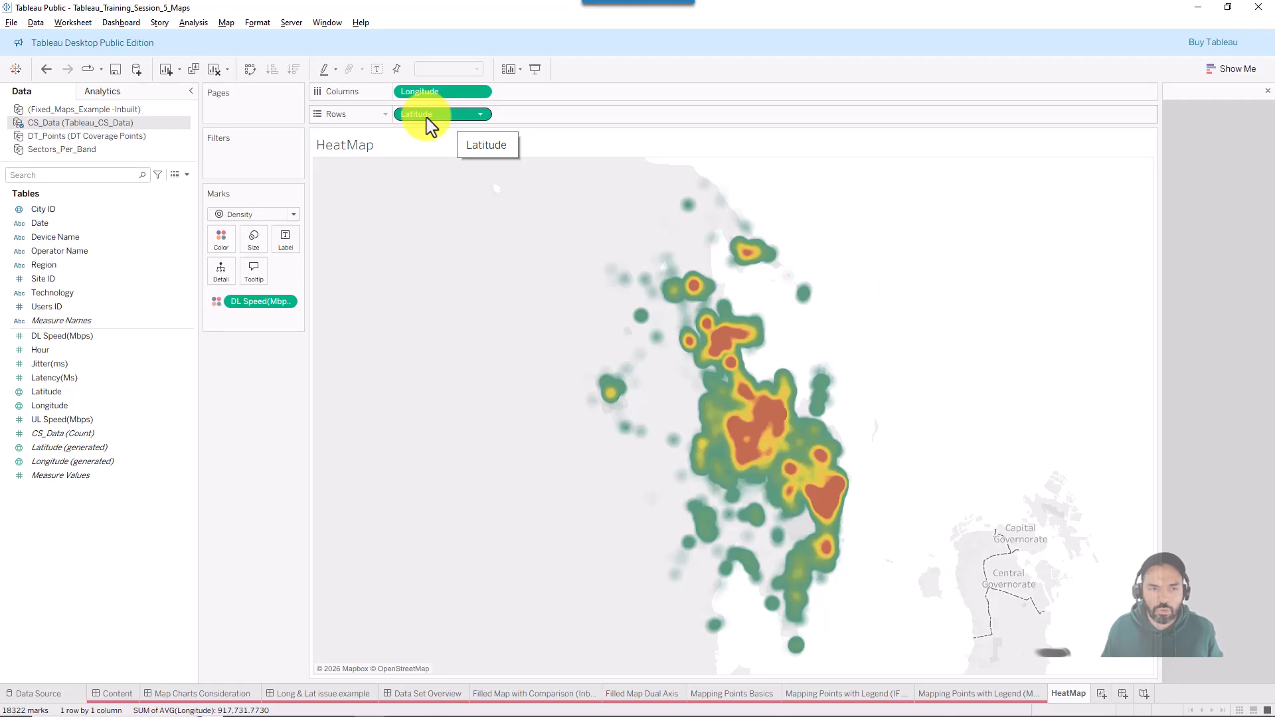
# Duplicate the Longitude field on Columns to show two density maps side by side.
pyautogui.moveTo(427, 119); pyautogui.dragTo(541, 186)
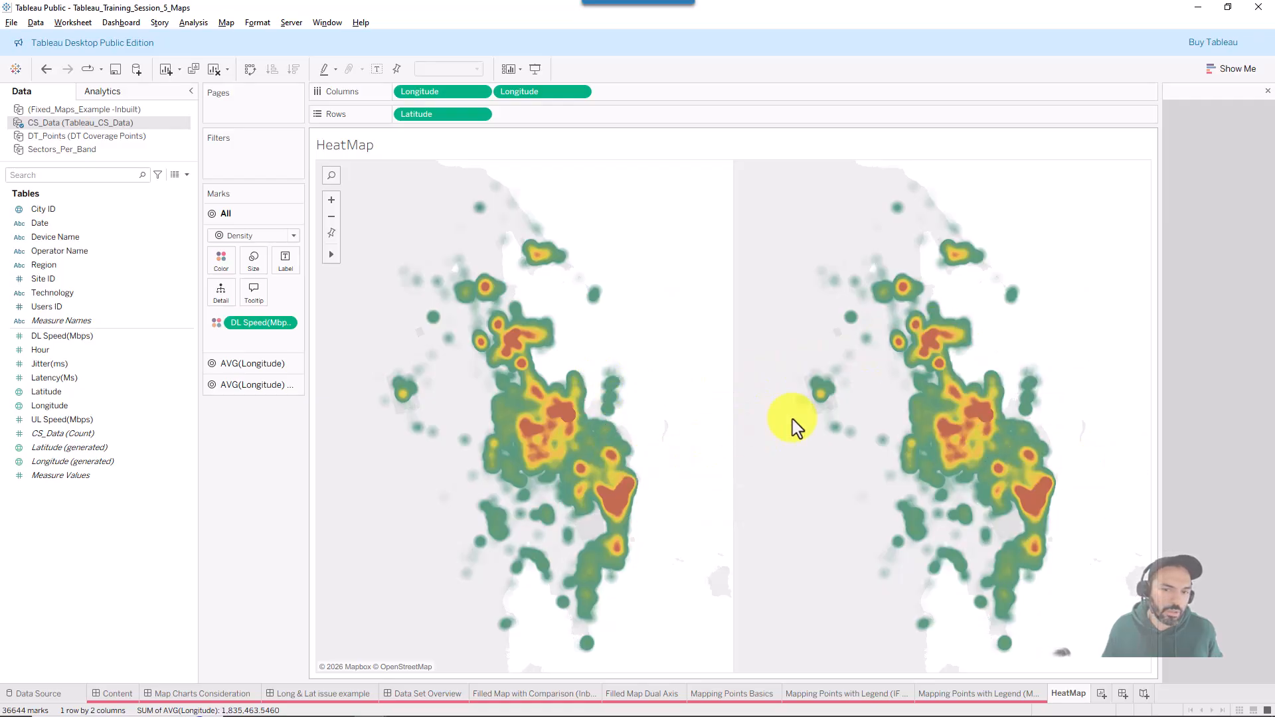
pyautogui.moveTo(574, 477)
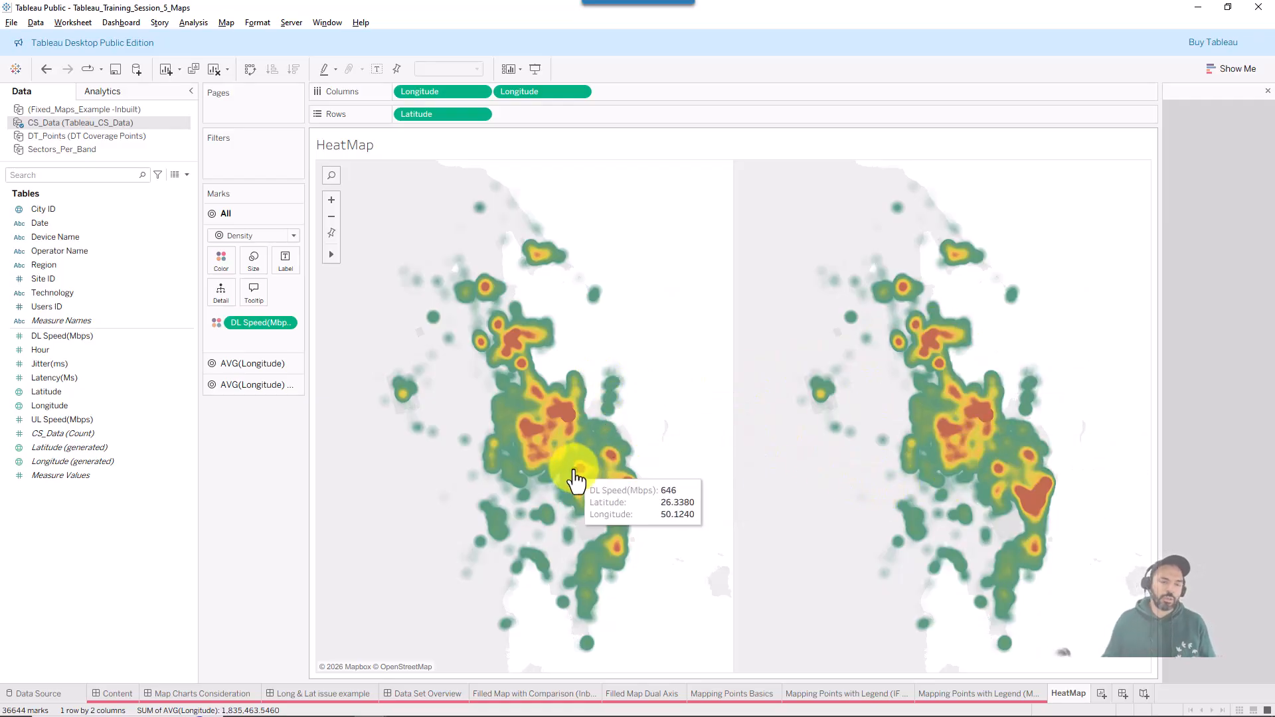